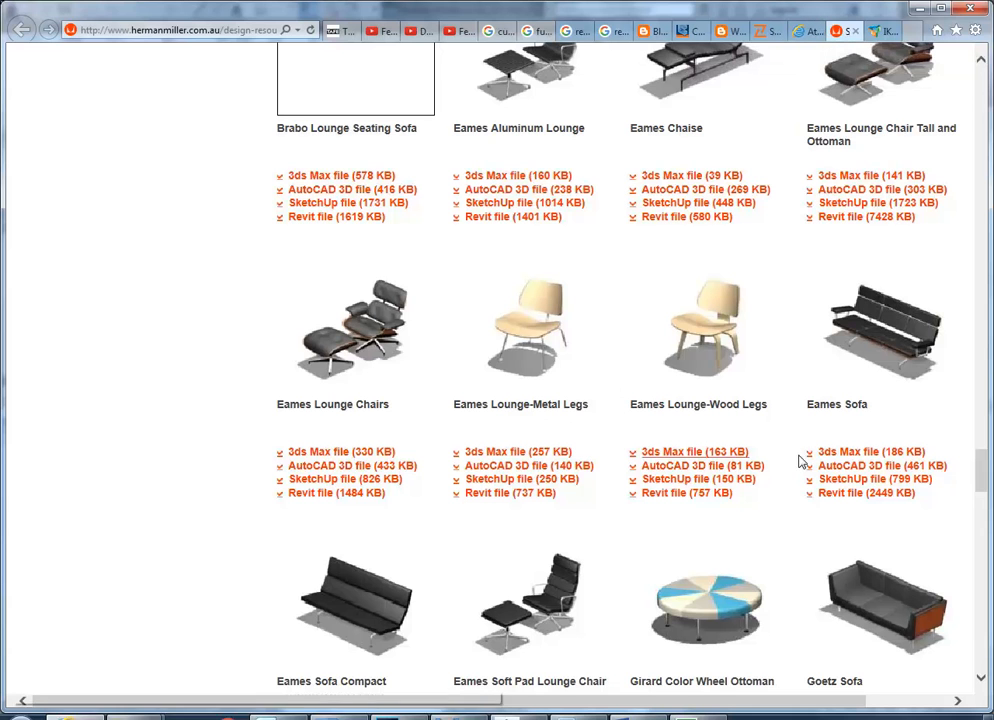
# - Examine the Herman Miller seating models and their download formats, from Performance Work Chairs through Stools to Lounge Seating
pyautogui.moveTo(978, 470); pyautogui.dragTo(986, 88)
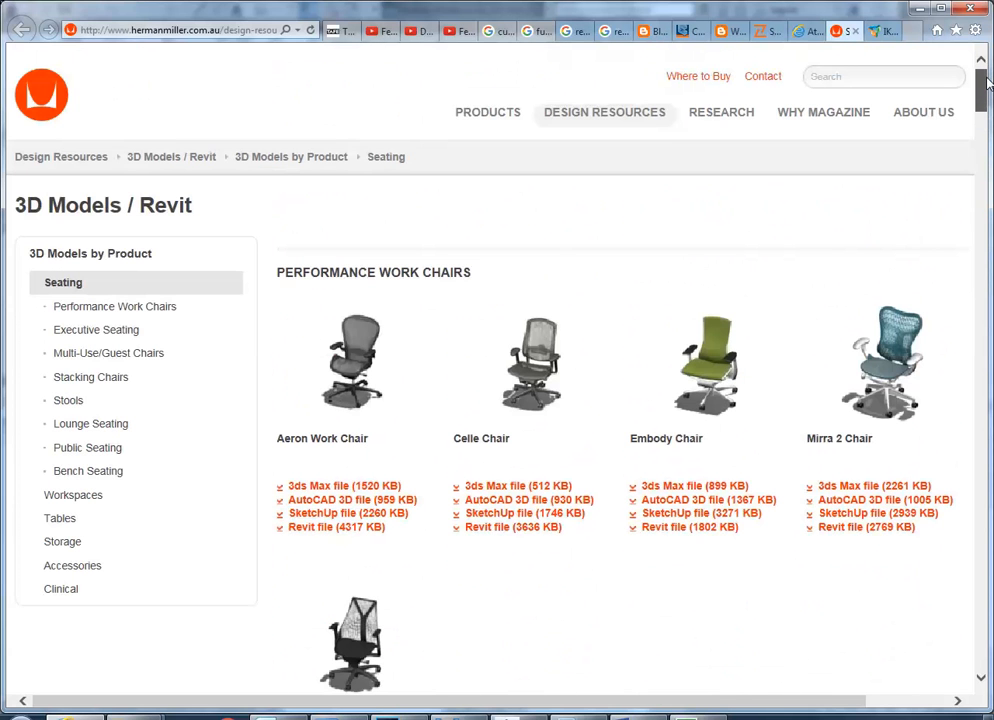
pyautogui.moveTo(986, 87); pyautogui.dragTo(984, 455)
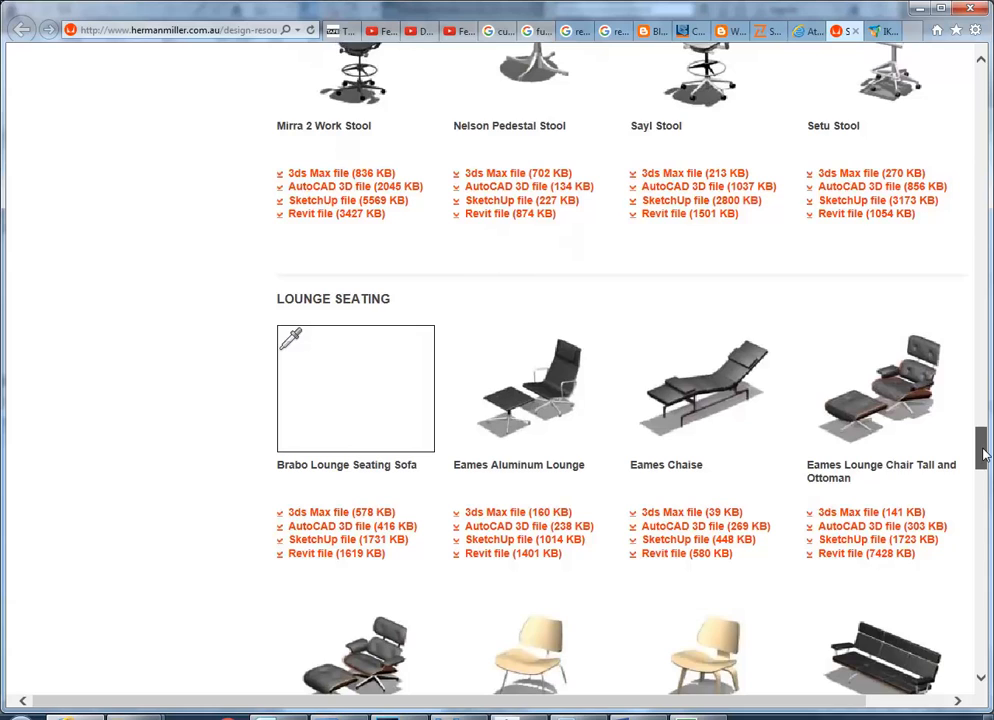
pyautogui.moveTo(984, 455); pyautogui.dragTo(982, 90)
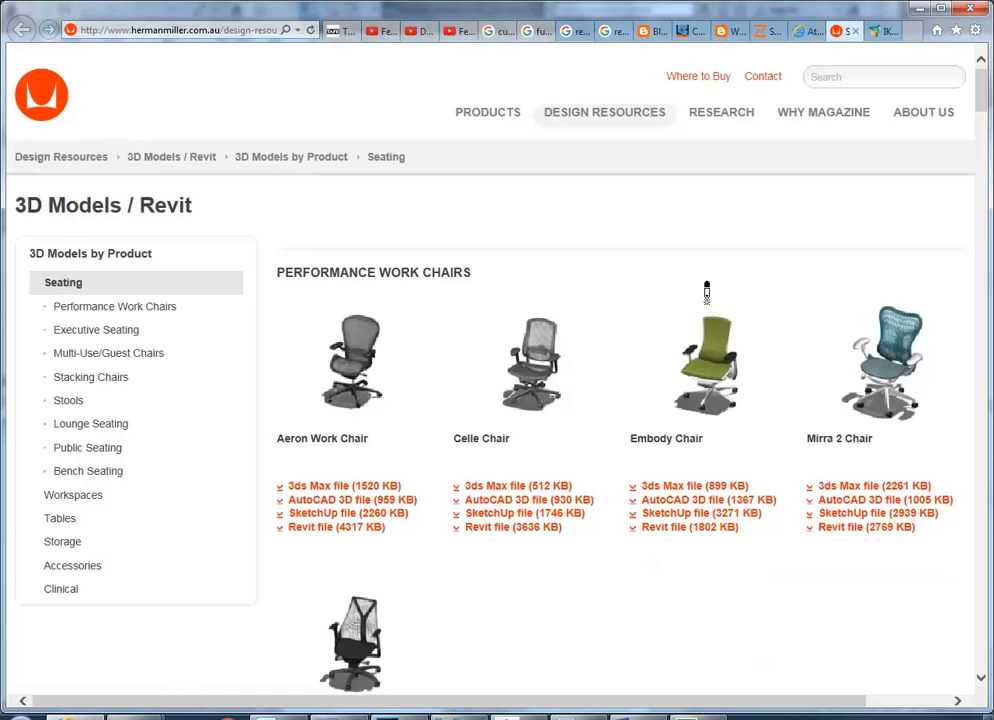
pyautogui.moveTo(982, 90); pyautogui.dragTo(980, 388)
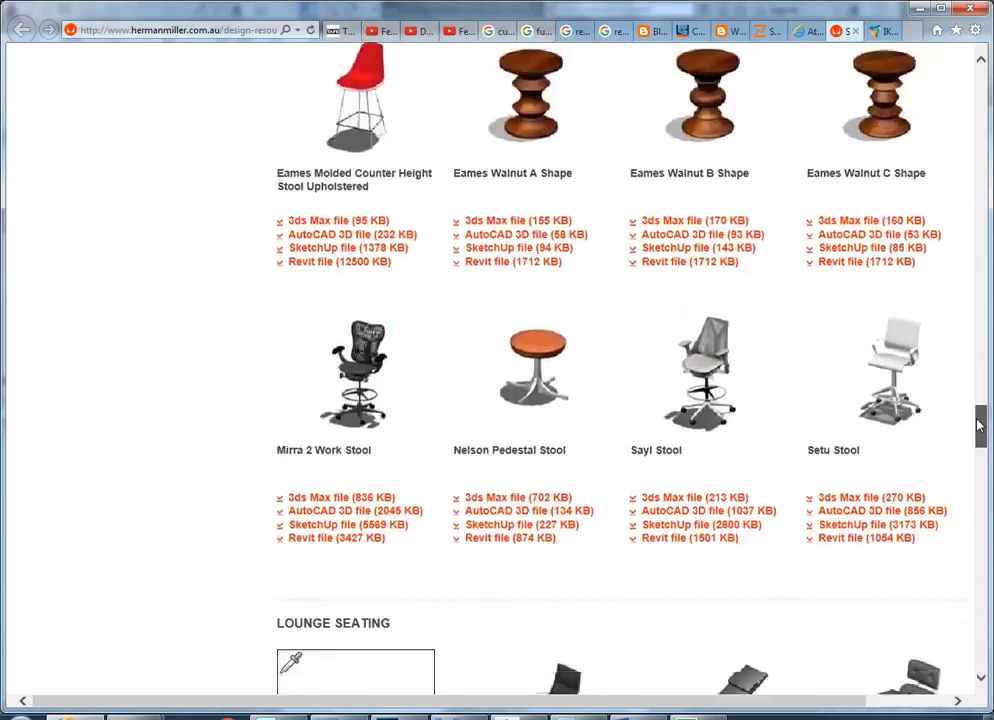
pyautogui.moveTo(983, 416); pyautogui.dragTo(983, 452)
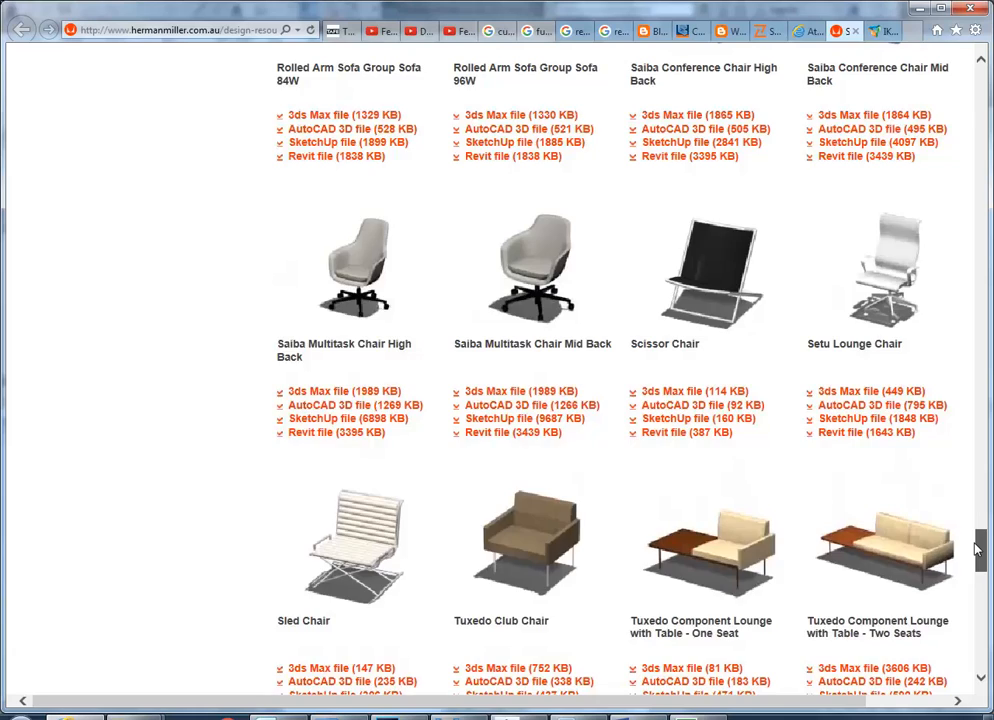
pyautogui.moveTo(979, 540); pyautogui.dragTo(977, 438)
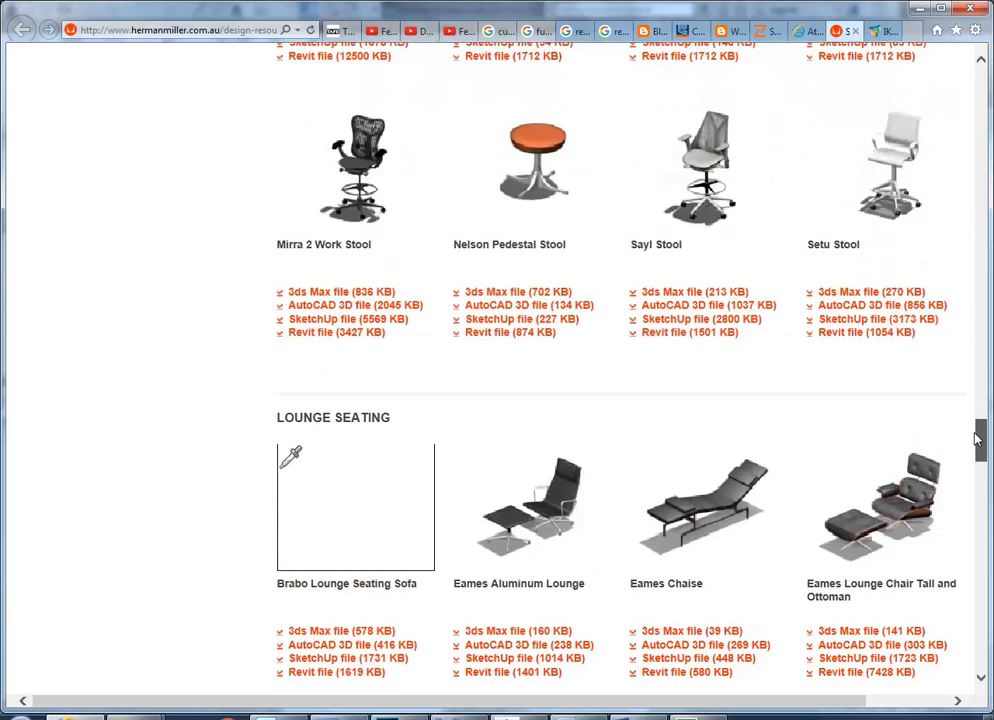
# - Switch to the Polantis IKEA page, maximize the browser window and choose the rfa format for the objects
pyautogui.click(876, 31)
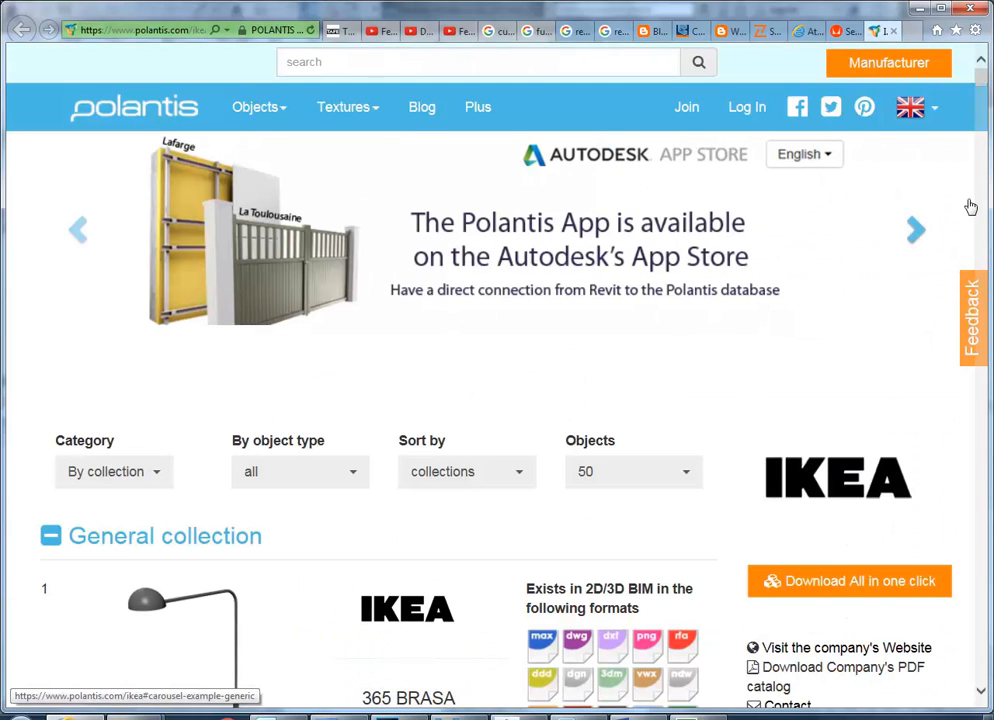
pyautogui.click(941, 10)
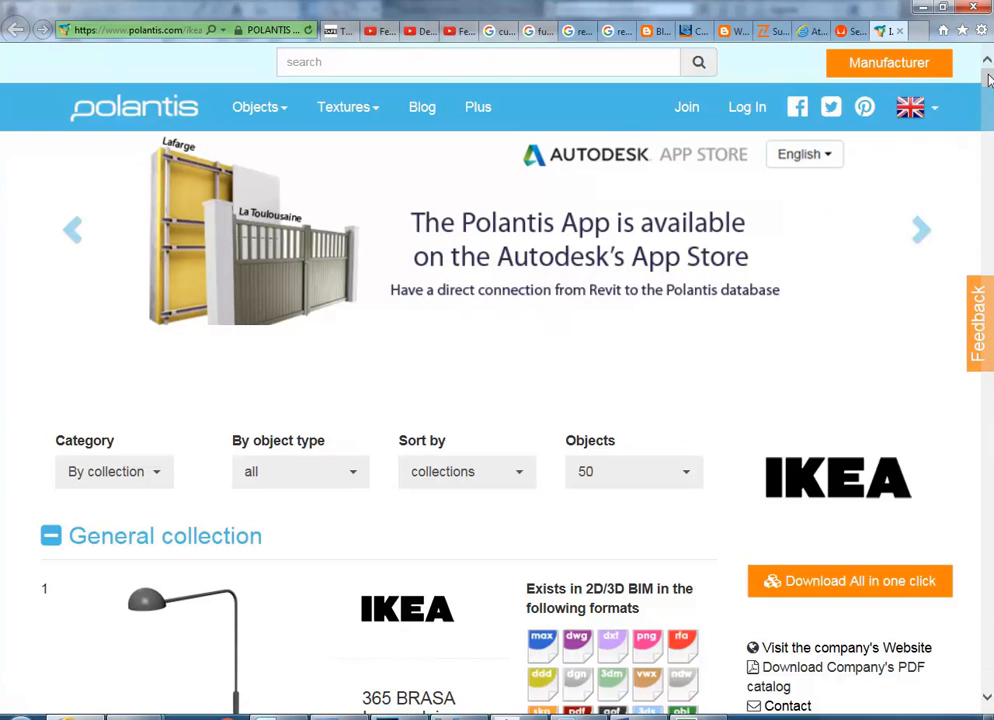
pyautogui.scroll(-3, 976, 164)
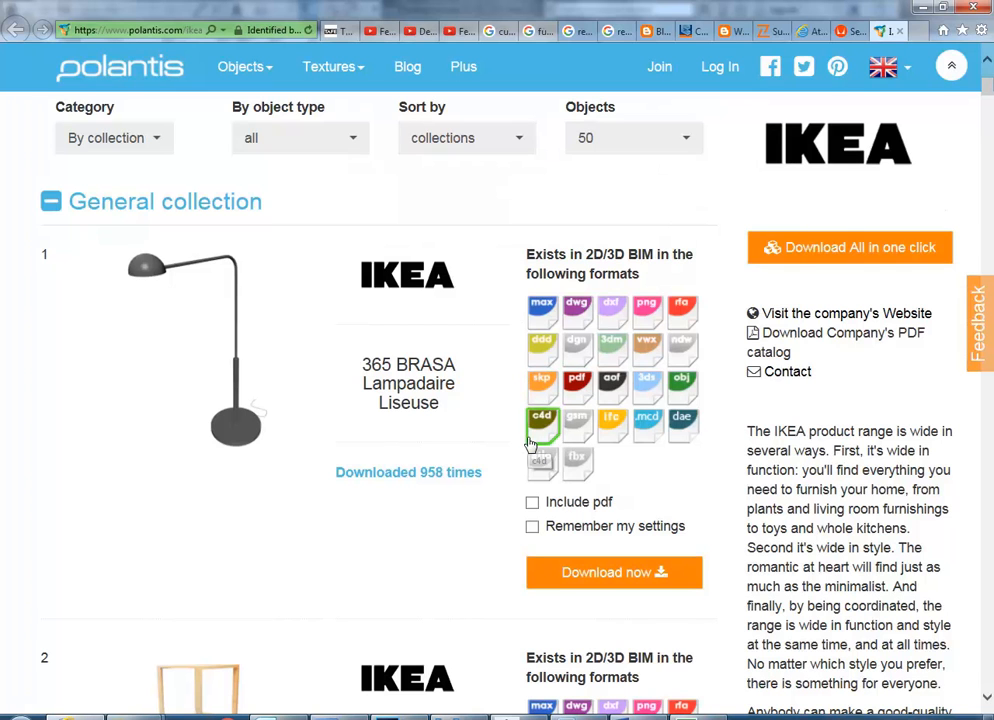
pyautogui.click(684, 310)
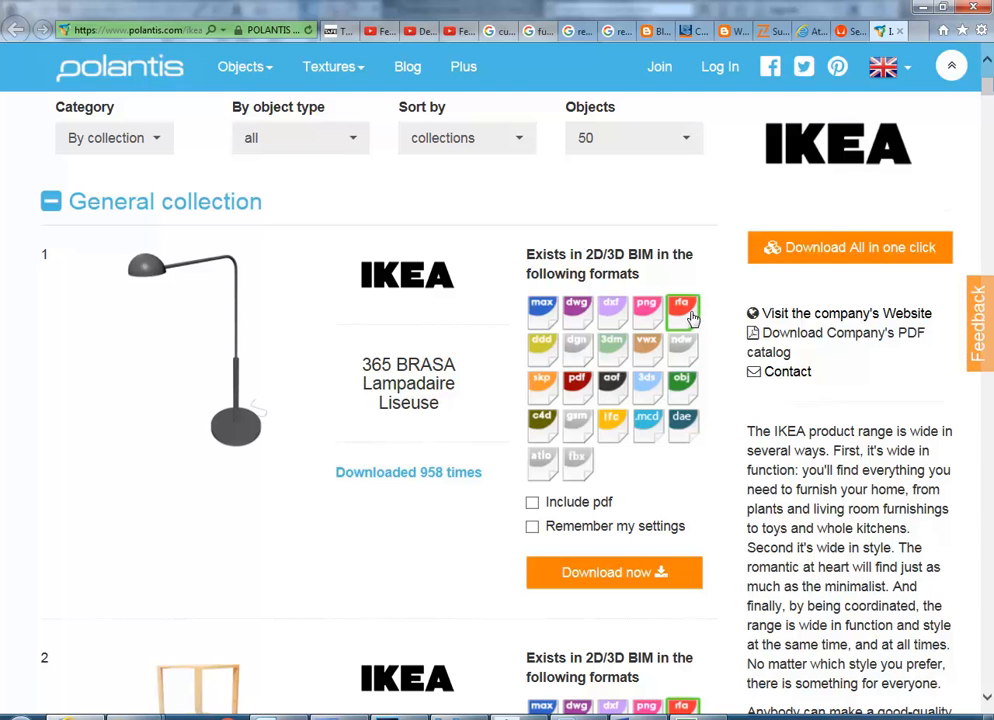
# - Examine the lamps, shelves and chests of drawers offered in the IKEA General collection
pyautogui.scroll(-5, 410, 381)
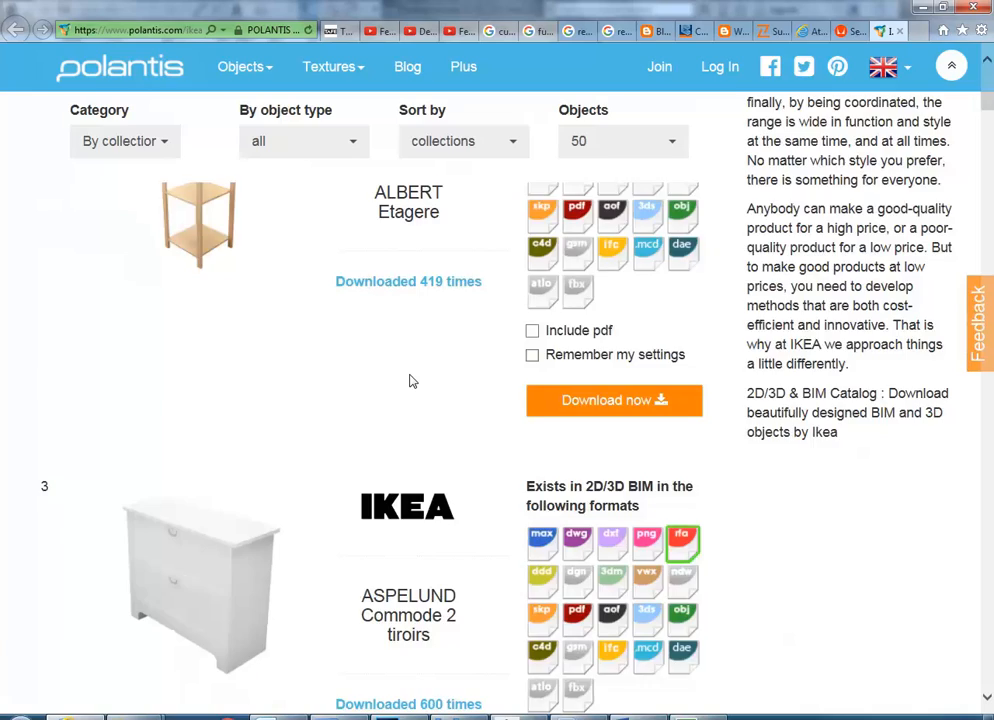
pyautogui.scroll(-2, 410, 381)
pyautogui.scroll(9, 410, 381)
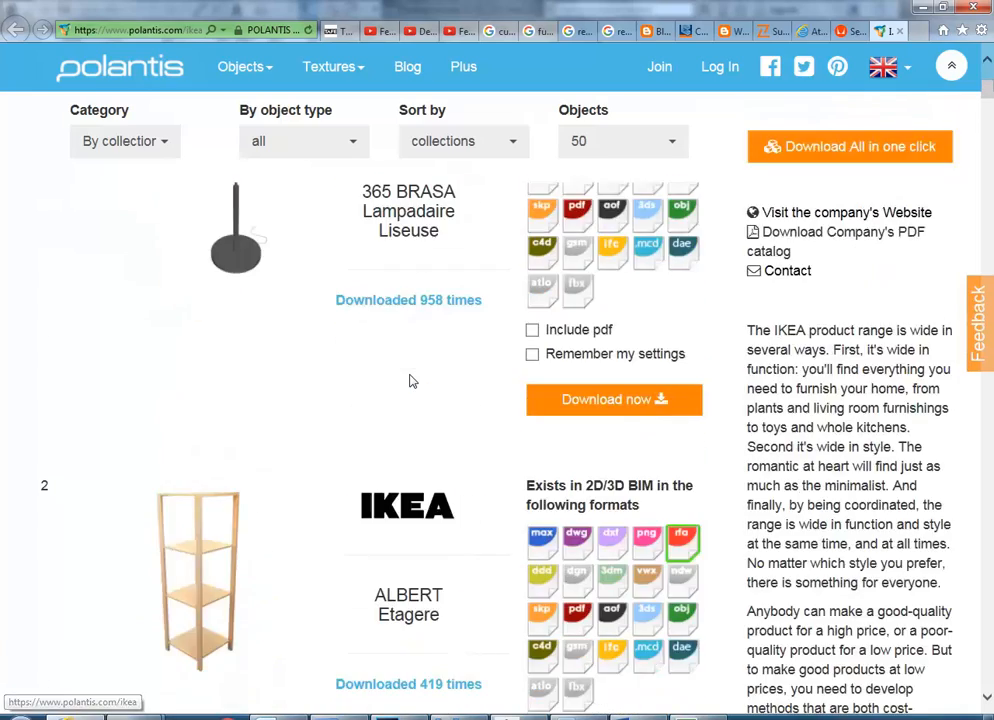
pyautogui.scroll(-18, 410, 381)
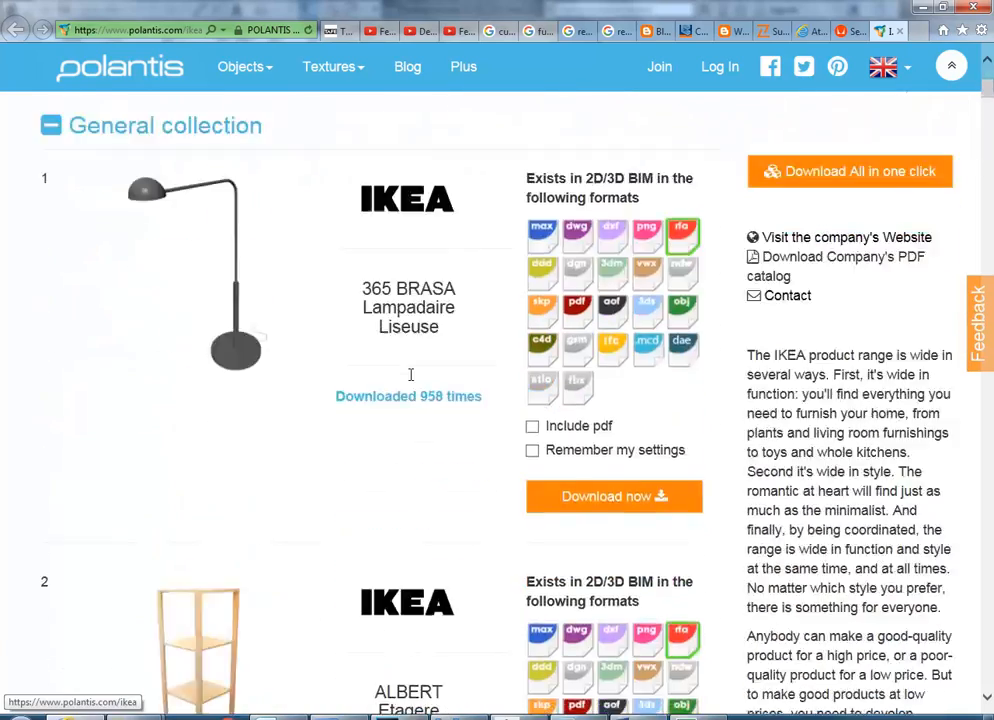
pyautogui.scroll(-12, 410, 381)
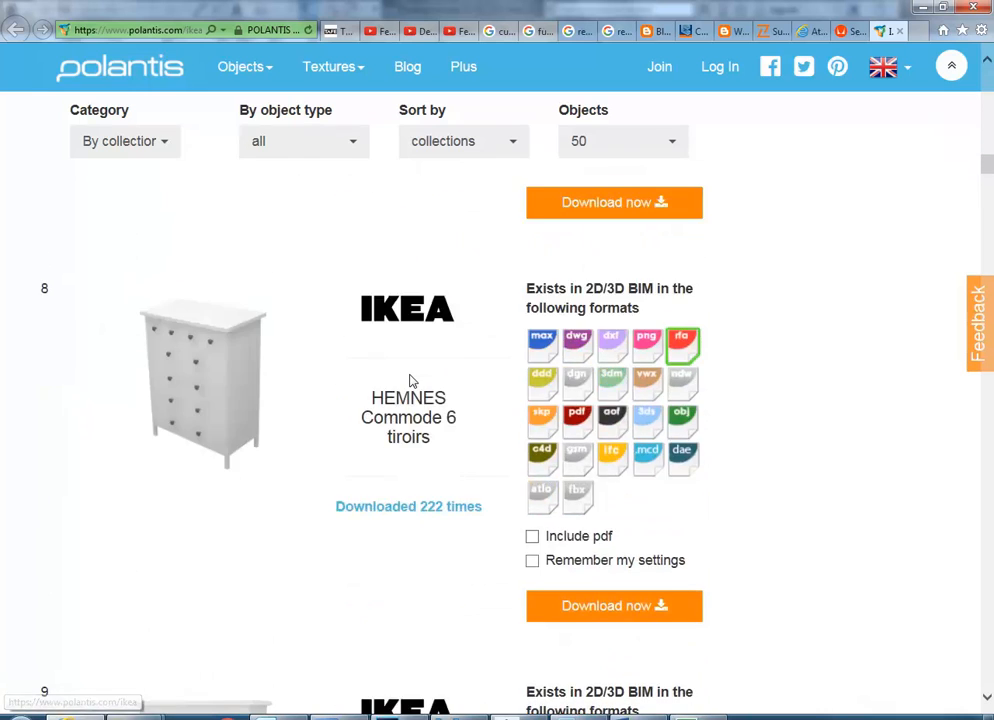
pyautogui.scroll(-12, 410, 381)
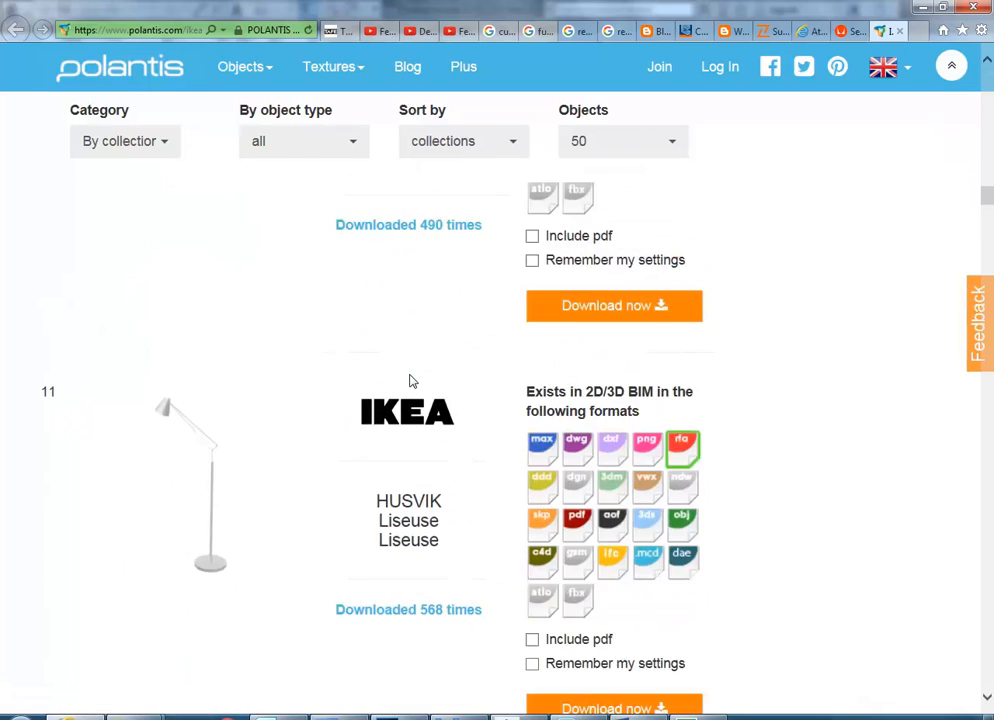
pyautogui.scroll(-12, 410, 378)
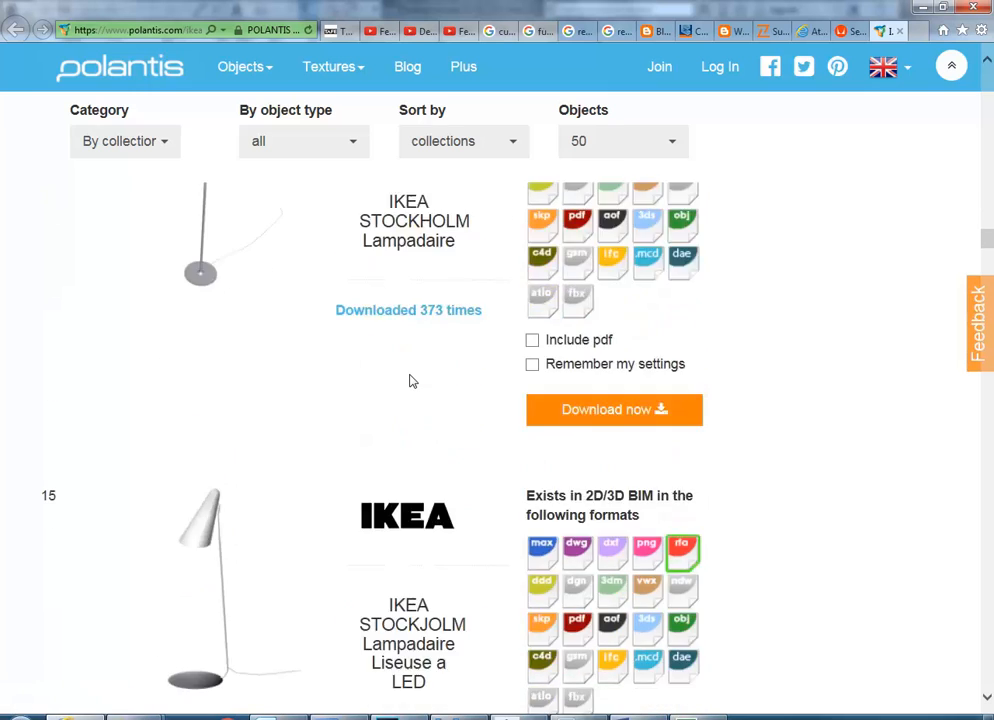
pyautogui.scroll(-15, 410, 381)
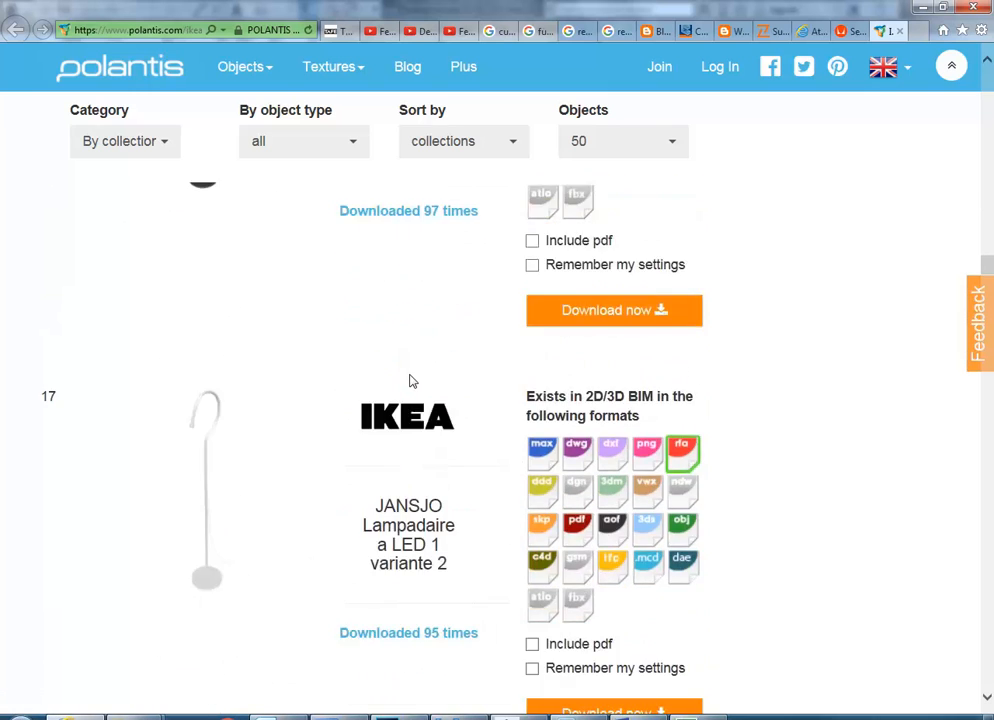
pyautogui.scroll(-5, 340, 395)
pyautogui.scroll(7, 404, 388)
# - Filter the IKEA catalogue by object type to show only Chairs
pyautogui.moveTo(990, 305); pyautogui.dragTo(986, 73)
pyautogui.scroll(-1, 274, 434)
pyautogui.scroll(-1, 274, 434)
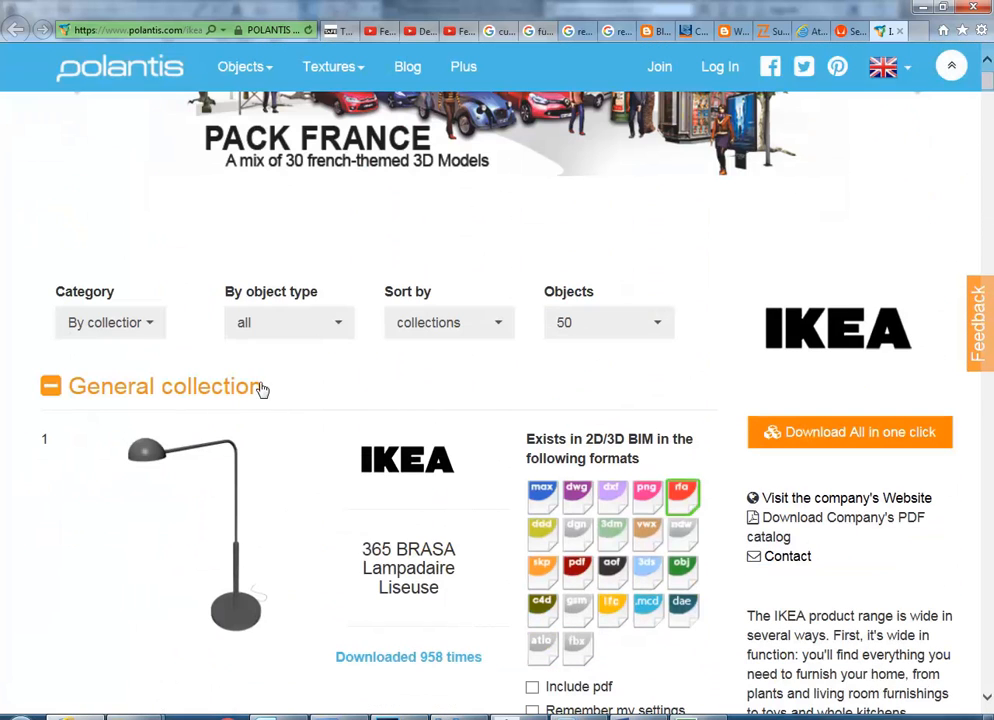
pyautogui.click(326, 331)
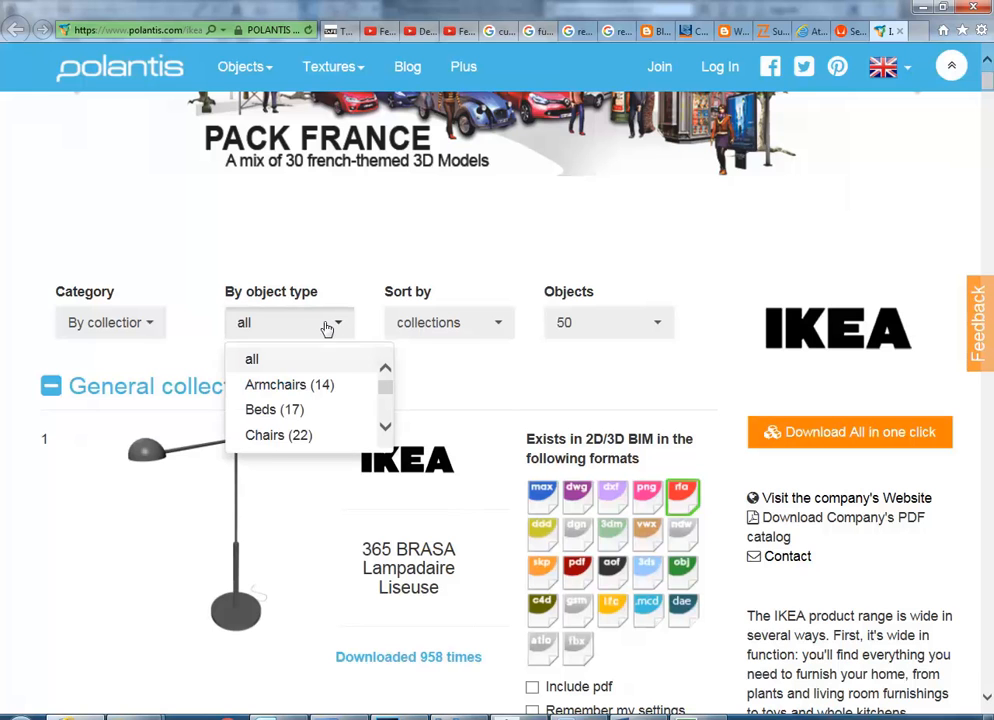
pyautogui.click(276, 437)
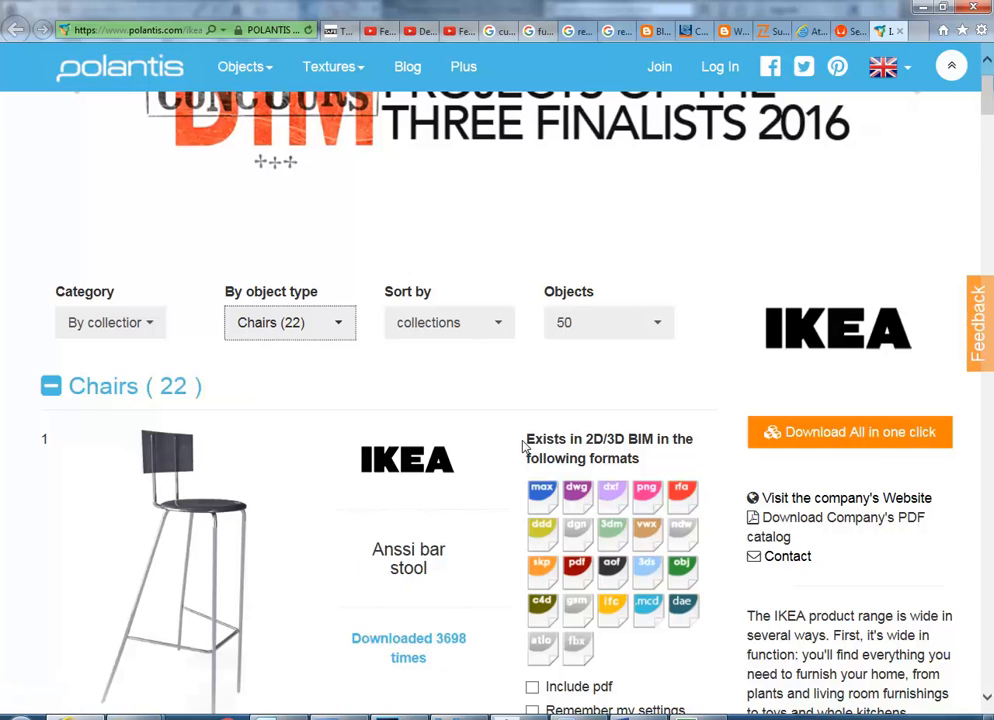
# - Examine the IKEA chair and stool models down to the end of the filtered list
pyautogui.scroll(-3, 234, 400)
pyautogui.scroll(-12, 271, 459)
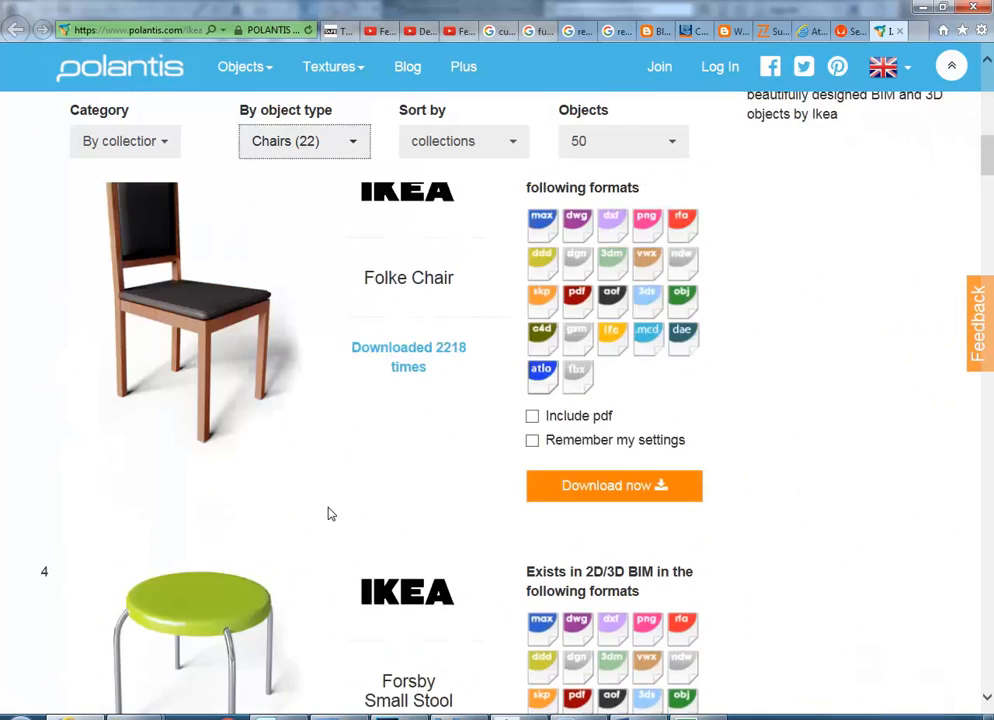
pyautogui.scroll(-20, 331, 514)
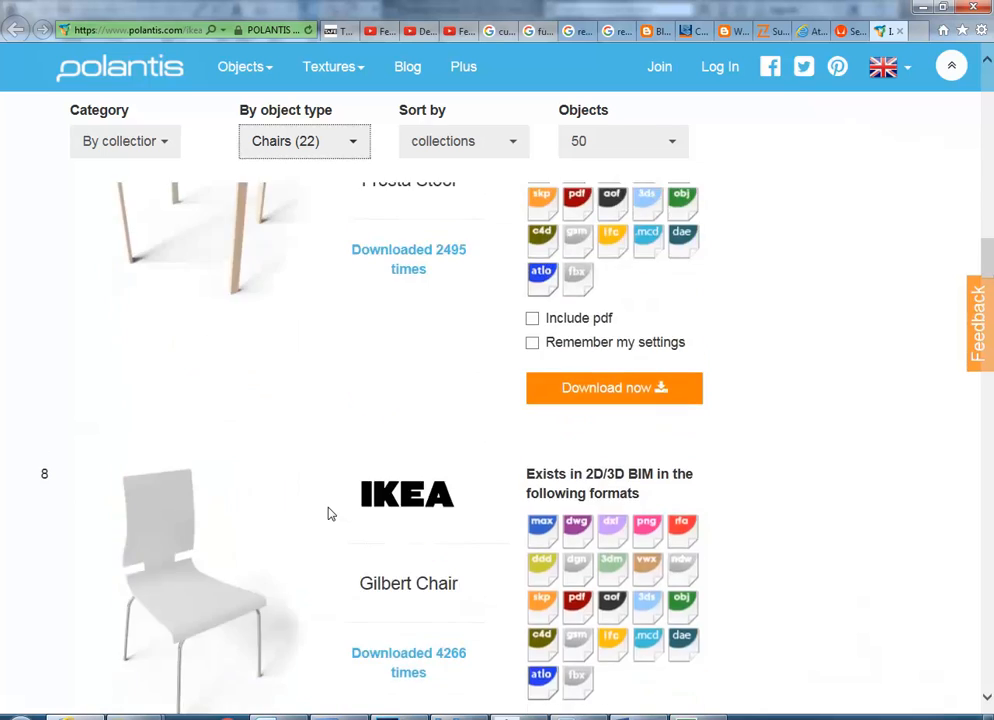
pyautogui.scroll(-7, 331, 514)
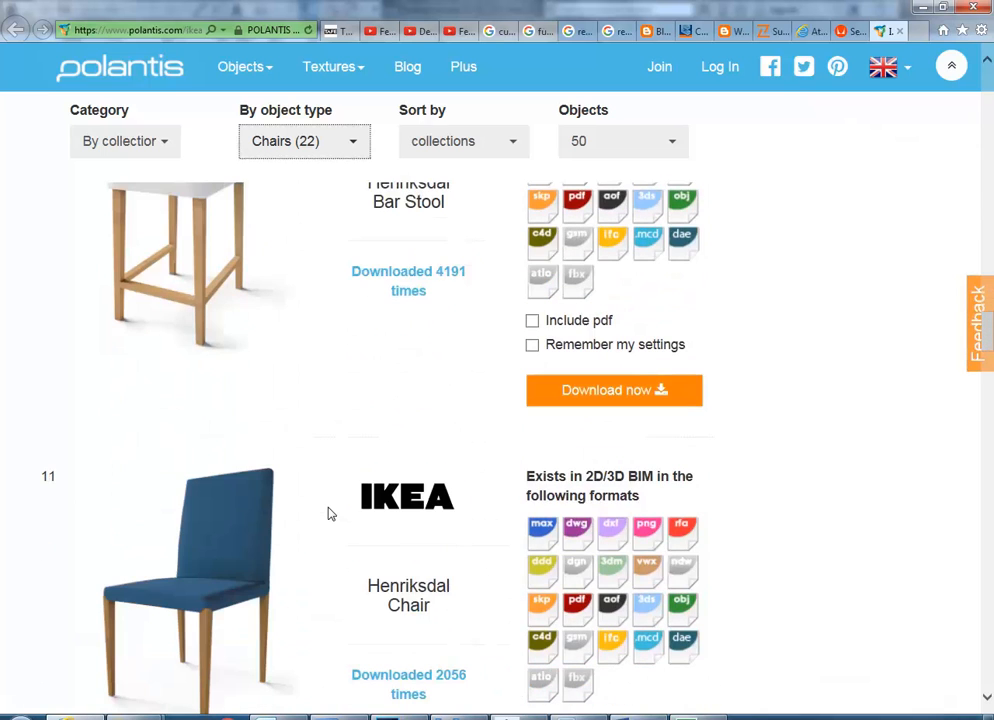
pyautogui.scroll(-6, 414, 520)
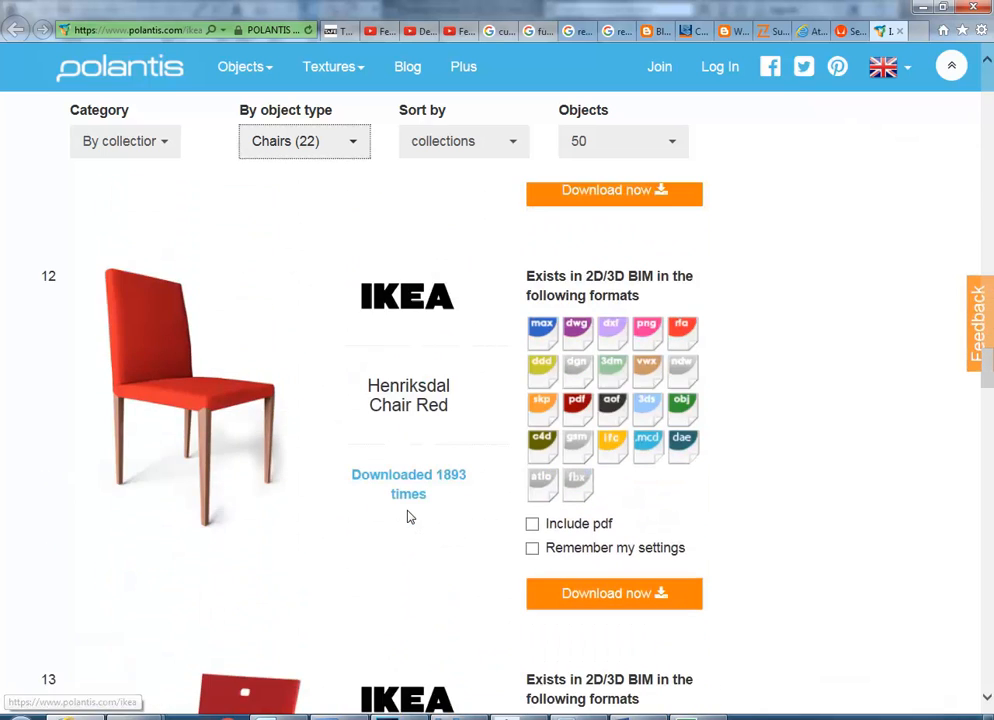
pyautogui.scroll(-15, 408, 516)
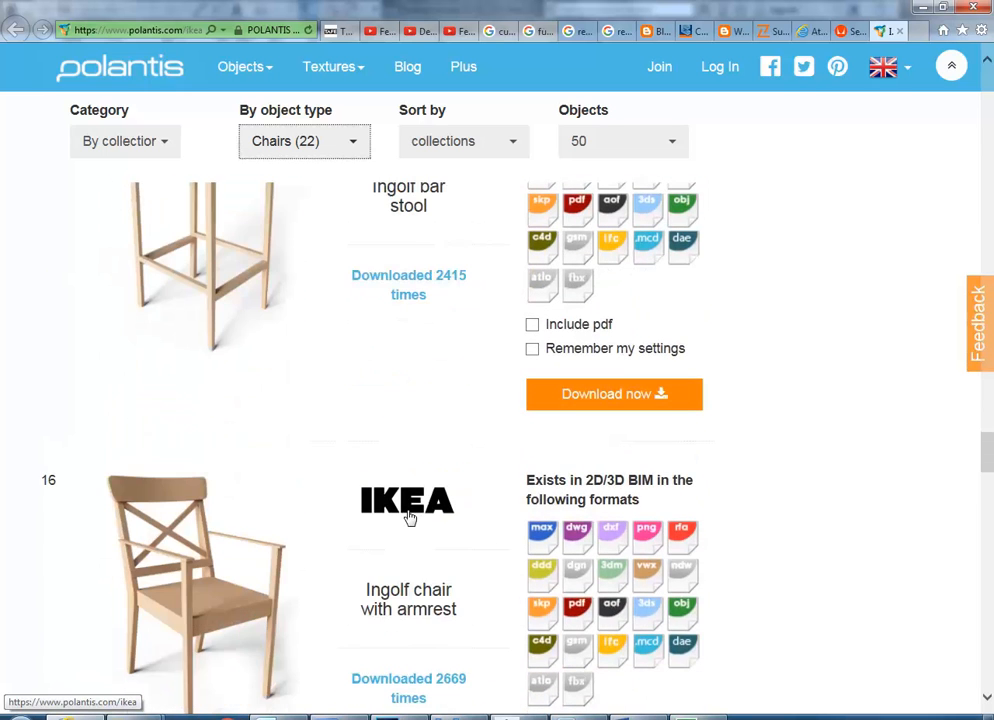
pyautogui.scroll(-4, 415, 503)
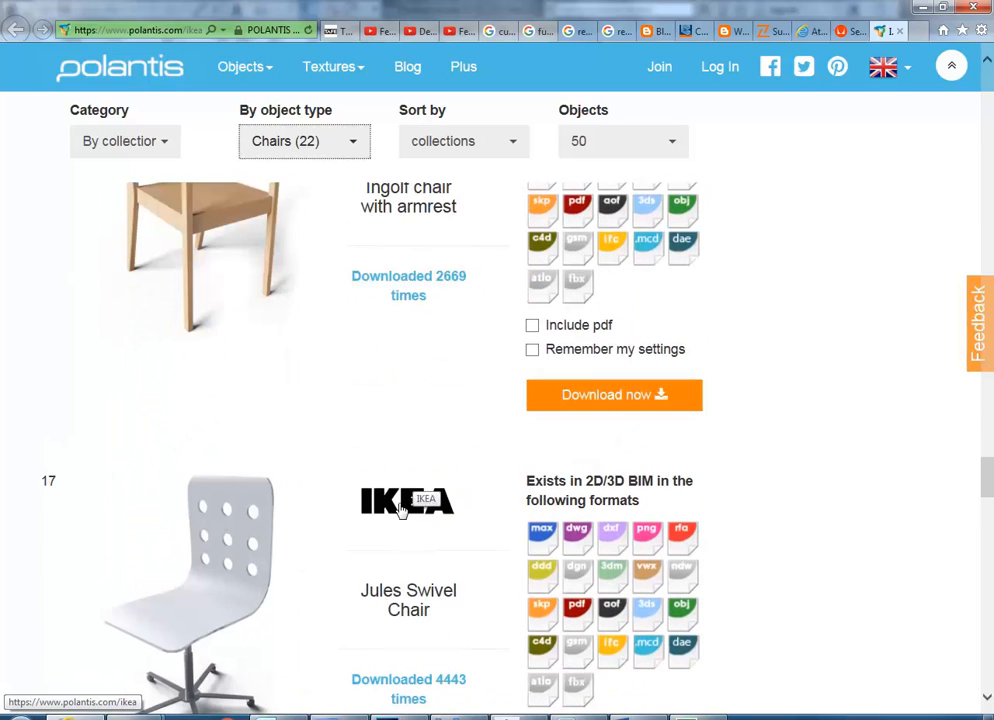
pyautogui.scroll(-5, 391, 584)
pyautogui.scroll(4, 391, 584)
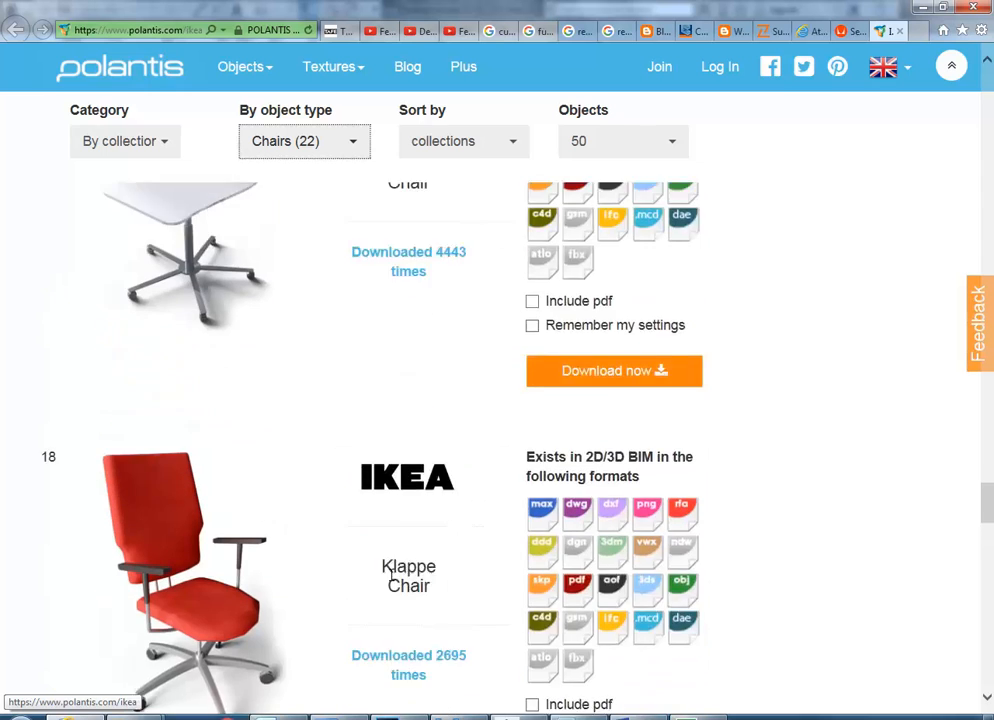
pyautogui.scroll(-1, 213, 441)
pyautogui.scroll(4, 213, 441)
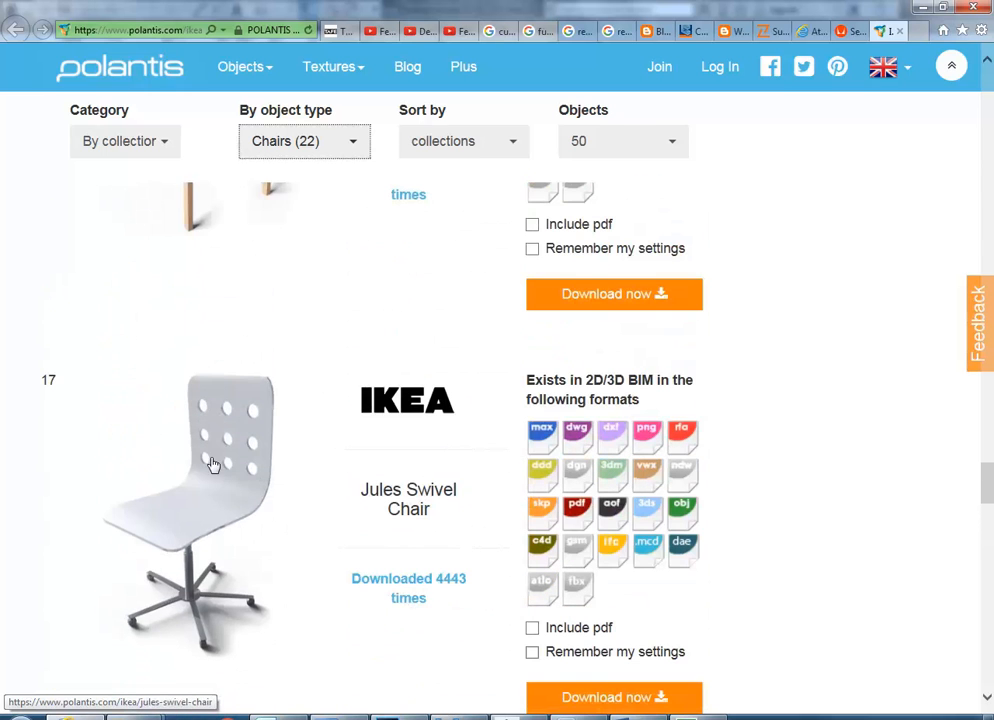
pyautogui.scroll(4, 340, 344)
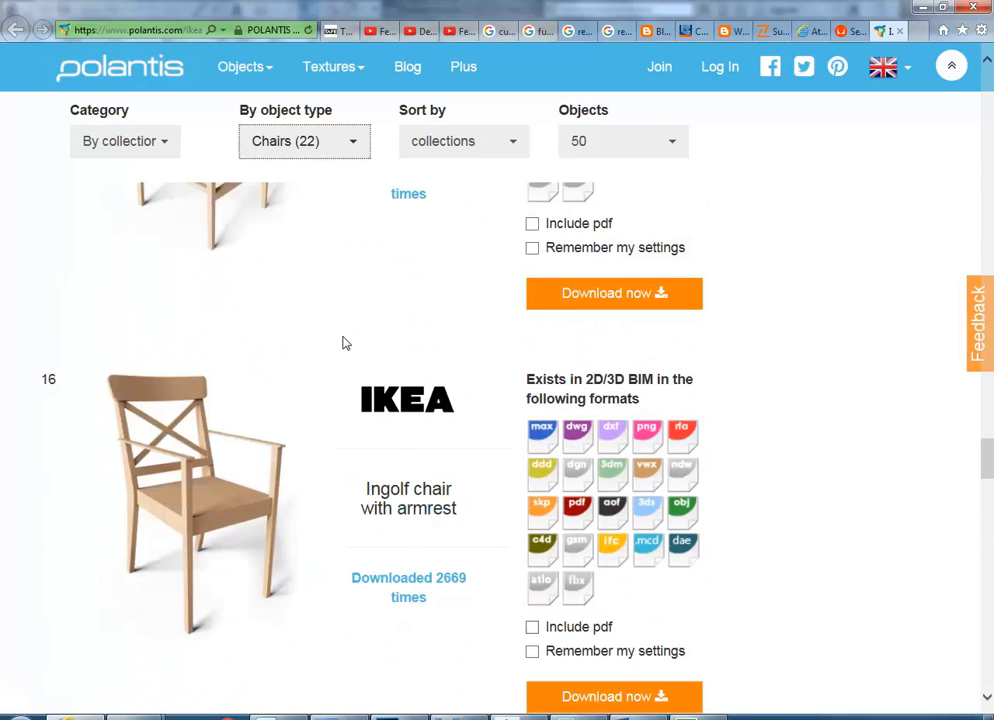
pyautogui.scroll(-16, 342, 343)
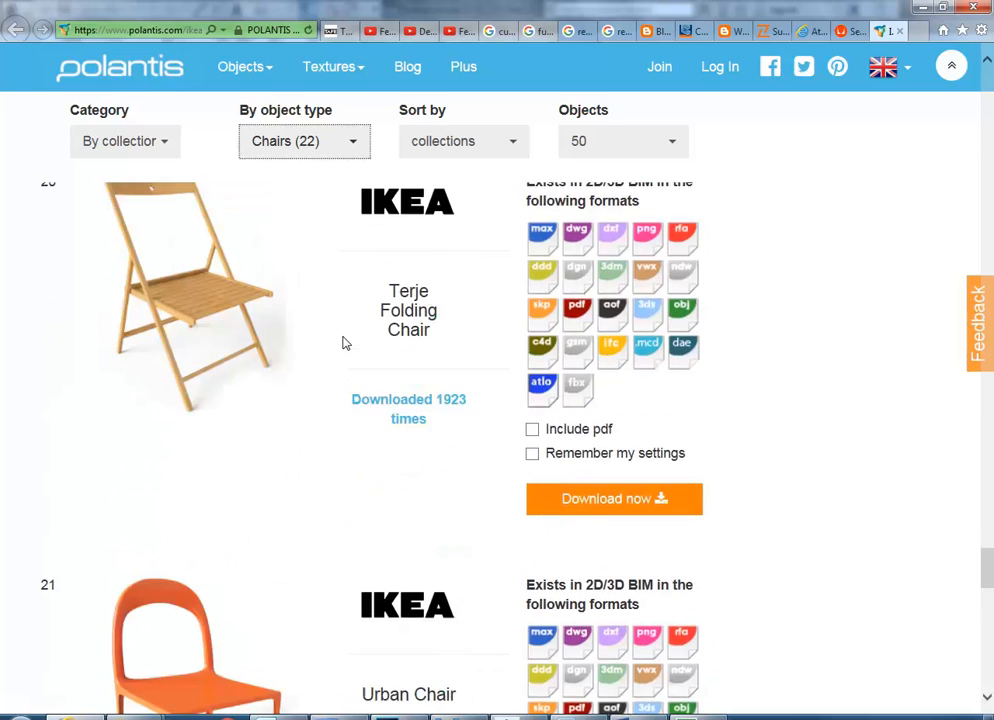
pyautogui.scroll(-6, 343, 343)
pyautogui.scroll(-3, 343, 343)
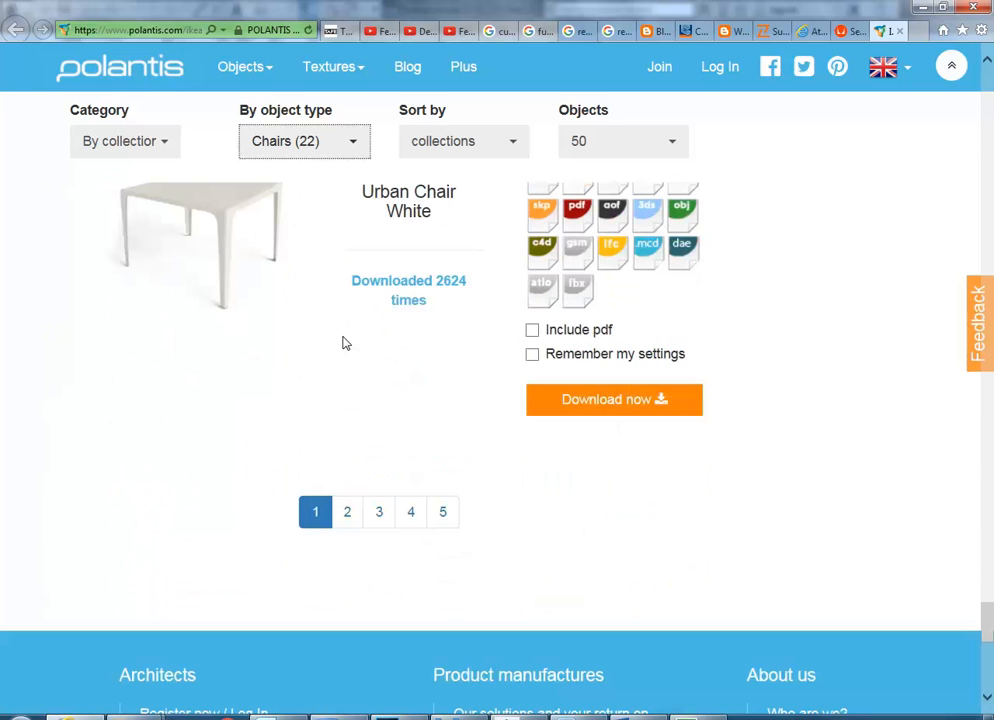
# - Open page 2 of the IKEA catalogue, return to page 1 and go back to the beginning of the General collection
pyautogui.click(346, 522)
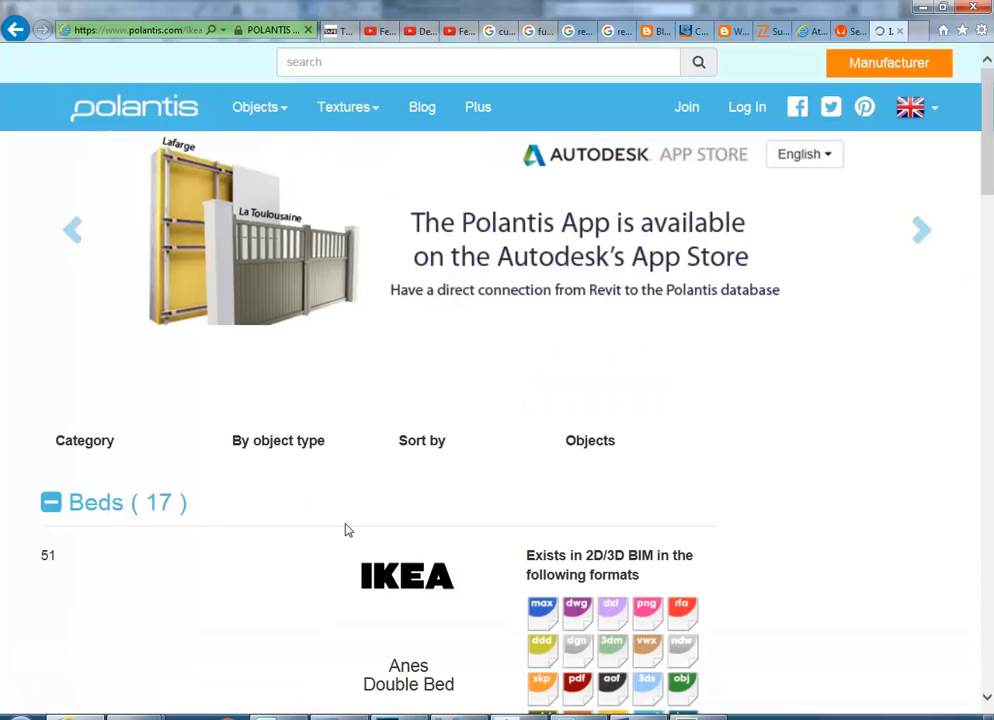
pyautogui.scroll(-5, 326, 395)
pyautogui.scroll(5, 326, 395)
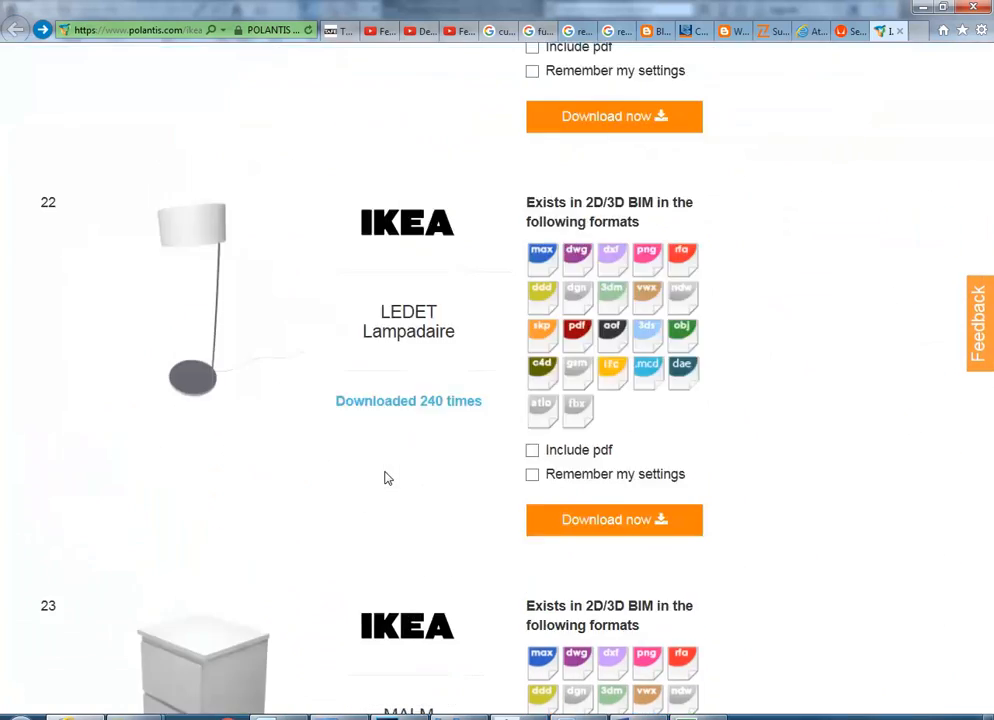
pyautogui.scroll(20, 388, 478)
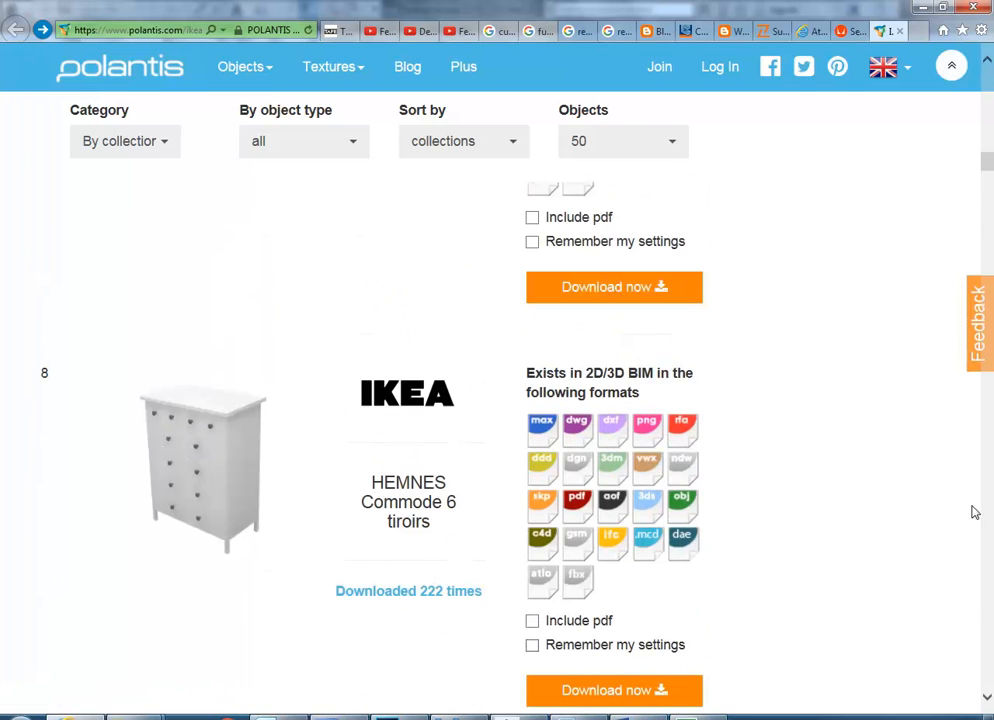
pyautogui.moveTo(988, 161); pyautogui.dragTo(987, 76)
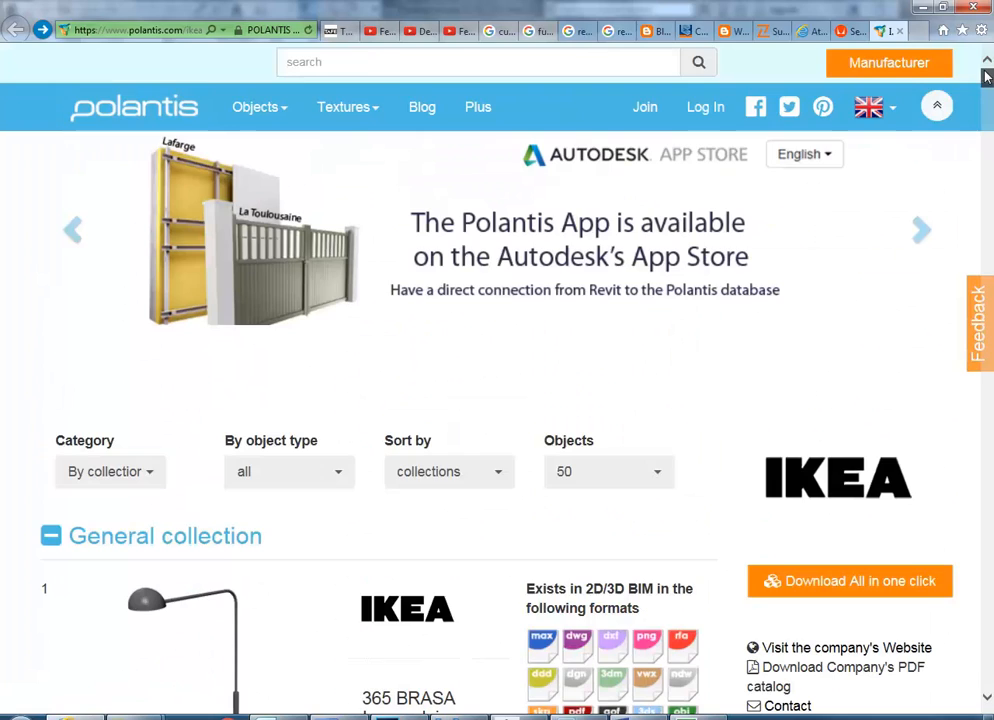
# - Filter the IKEA catalogue by Chairs and collapse the resulting group to a row of thumbnails
pyautogui.click(339, 473)
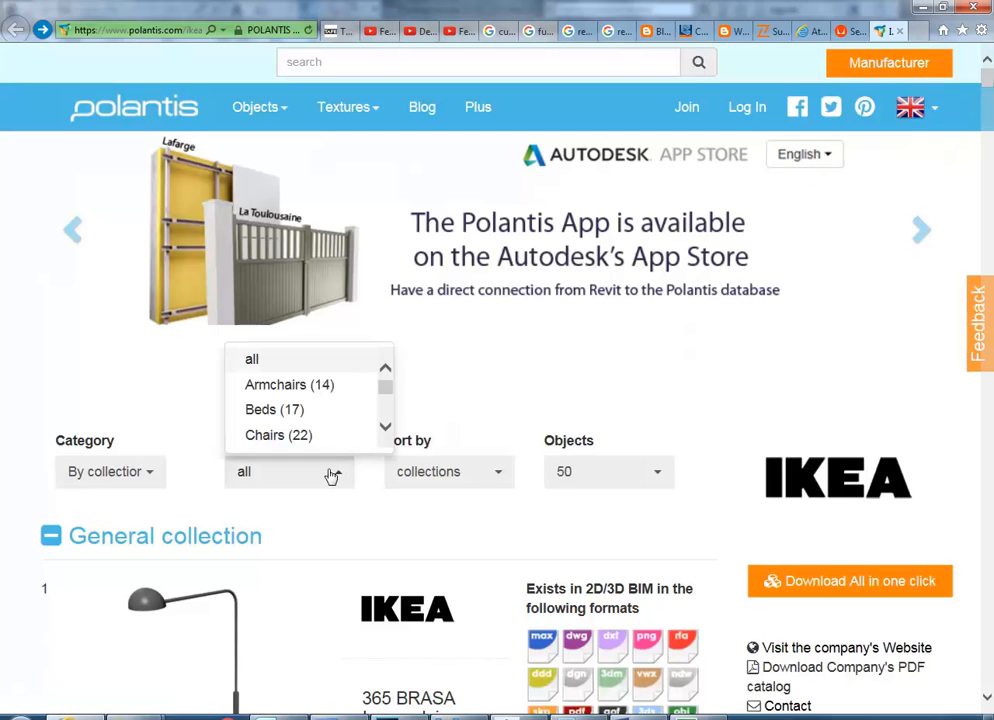
pyautogui.click(277, 435)
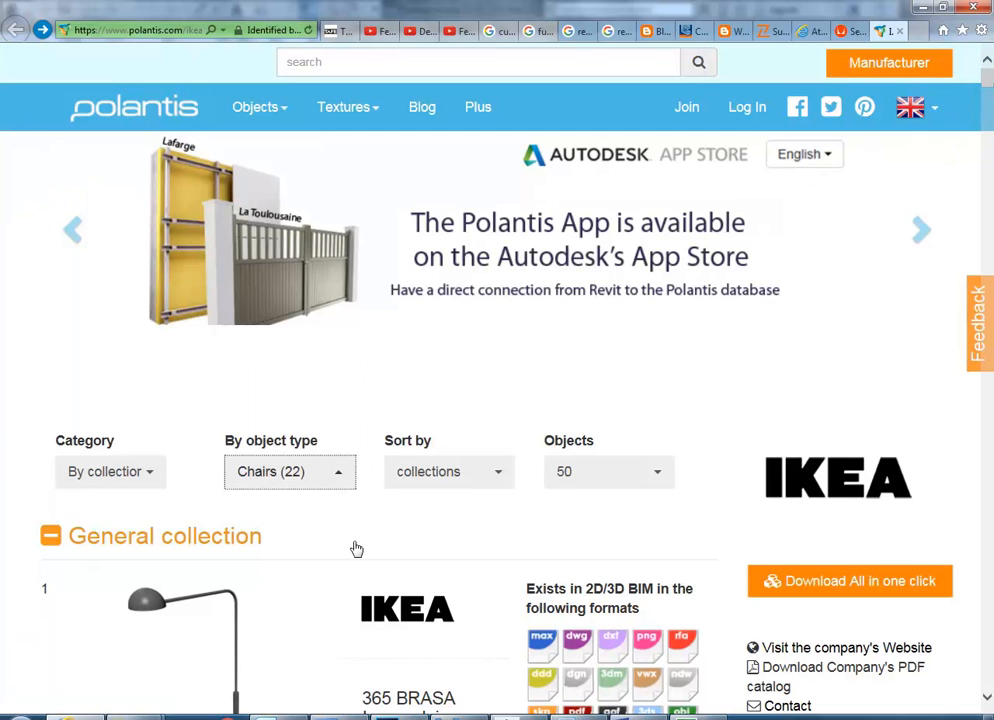
pyautogui.click(228, 540)
pyautogui.click(206, 543)
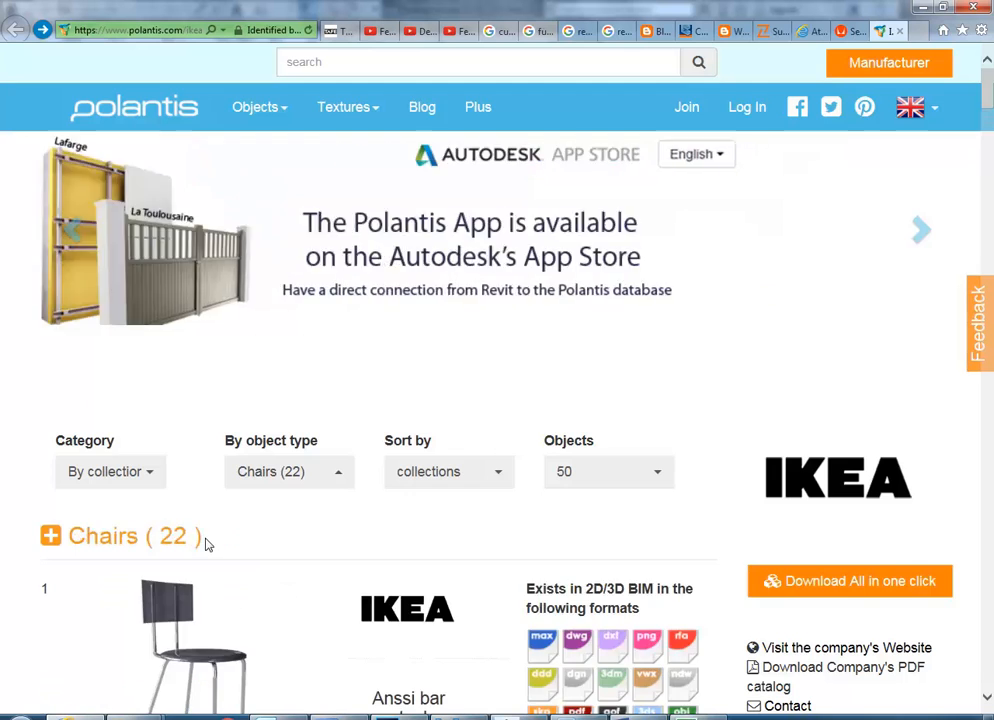
pyautogui.scroll(-4, 270, 466)
pyautogui.scroll(2, 300, 408)
pyautogui.scroll(1, 303, 398)
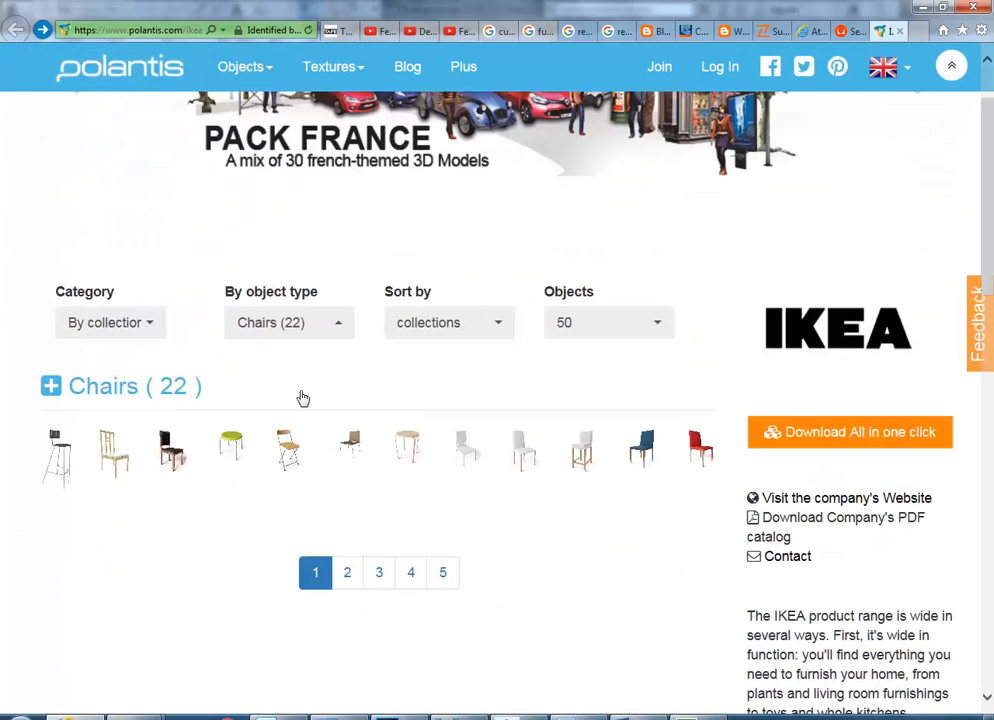
# - Expand the Chairs group into its detailed list and examine the models and file formats down to the Gilbert Chair
pyautogui.click(306, 336)
pyautogui.click(230, 574)
pyautogui.click(50, 388)
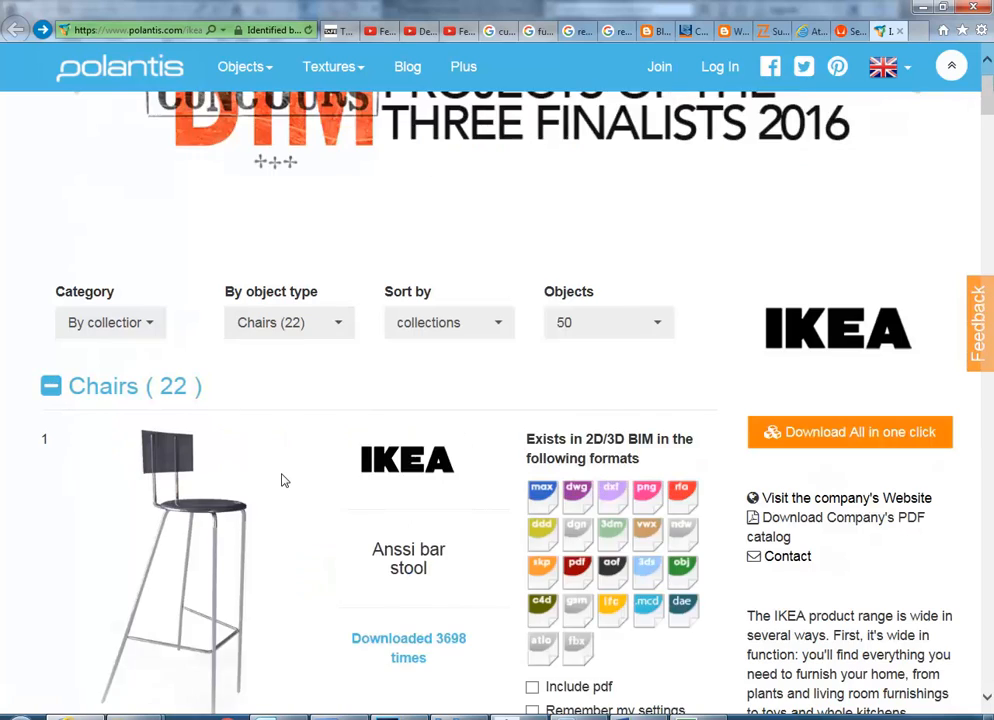
pyautogui.scroll(-2, 283, 481)
pyautogui.scroll(-12, 283, 481)
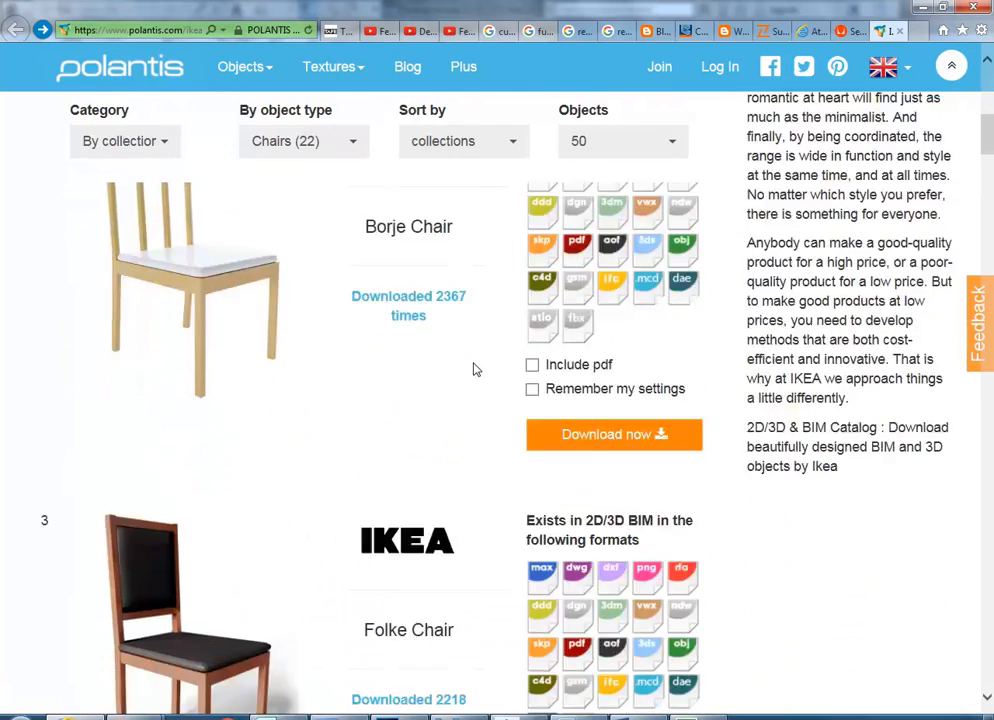
pyautogui.scroll(-11, 476, 370)
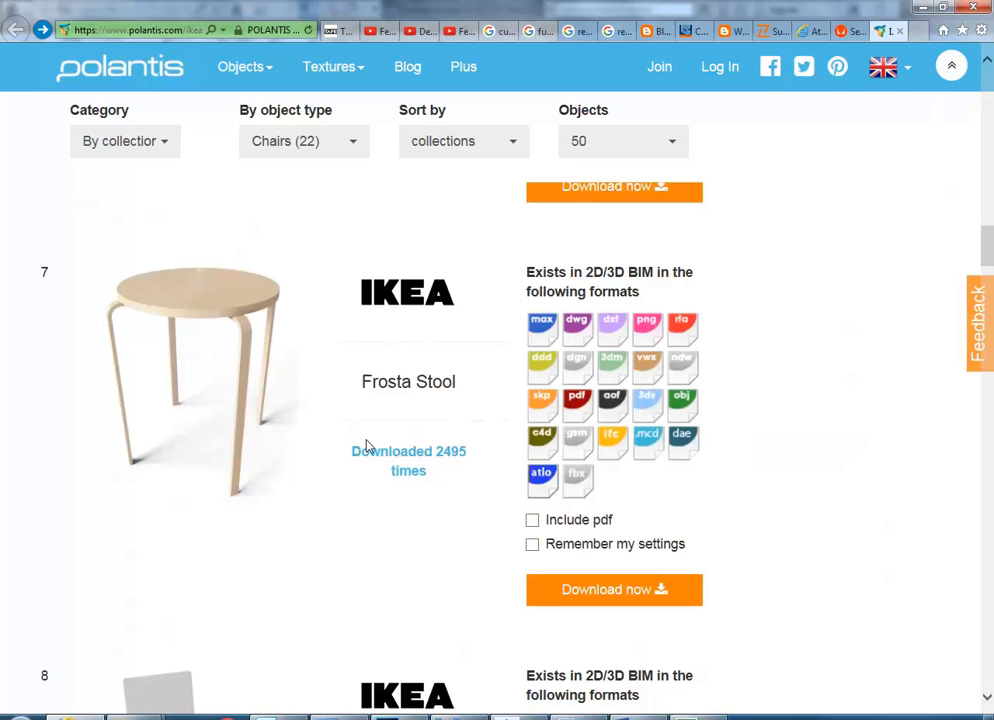
pyautogui.scroll(-4, 367, 447)
pyautogui.scroll(1, 367, 447)
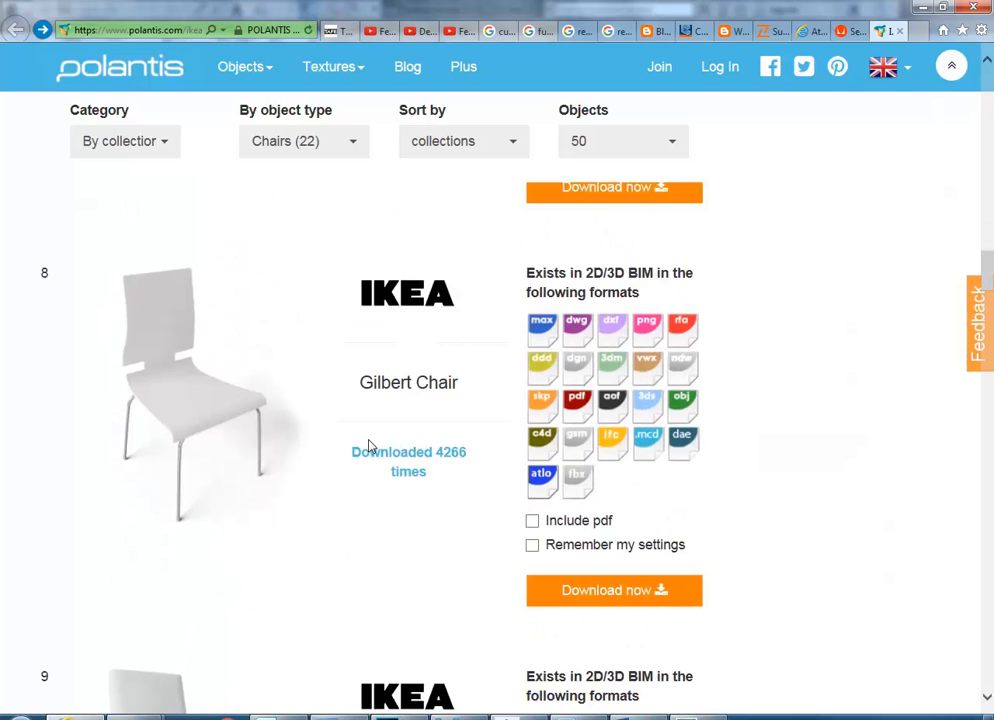
# - Switch to the Coalesse resources page, pass its security check and dismiss the newsletter sign-up
pyautogui.click(806, 32)
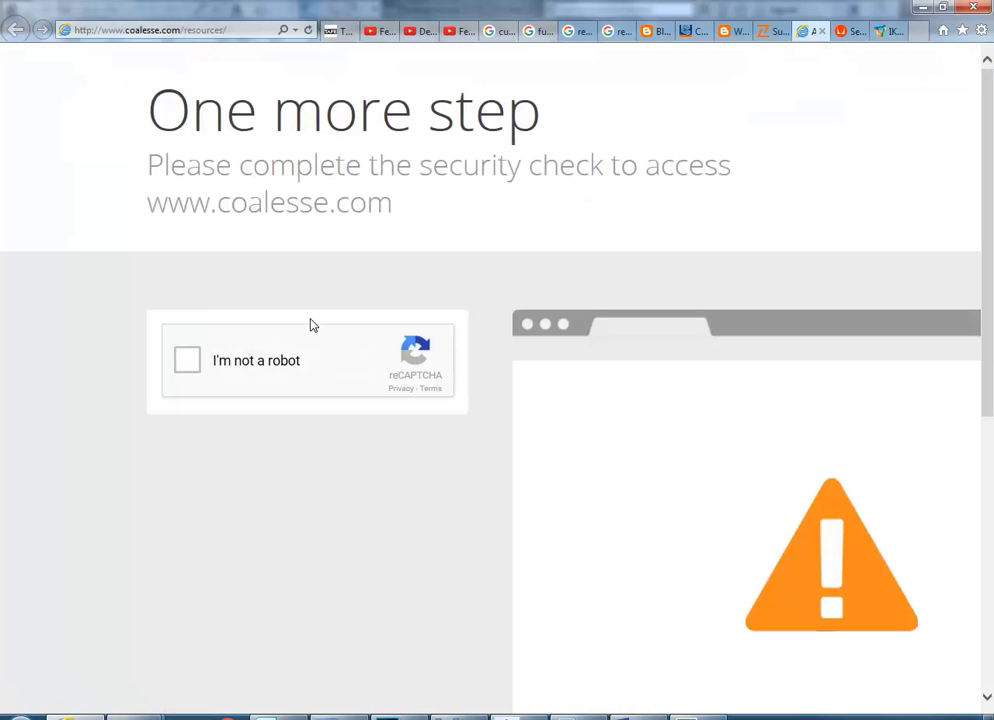
pyautogui.click(194, 366)
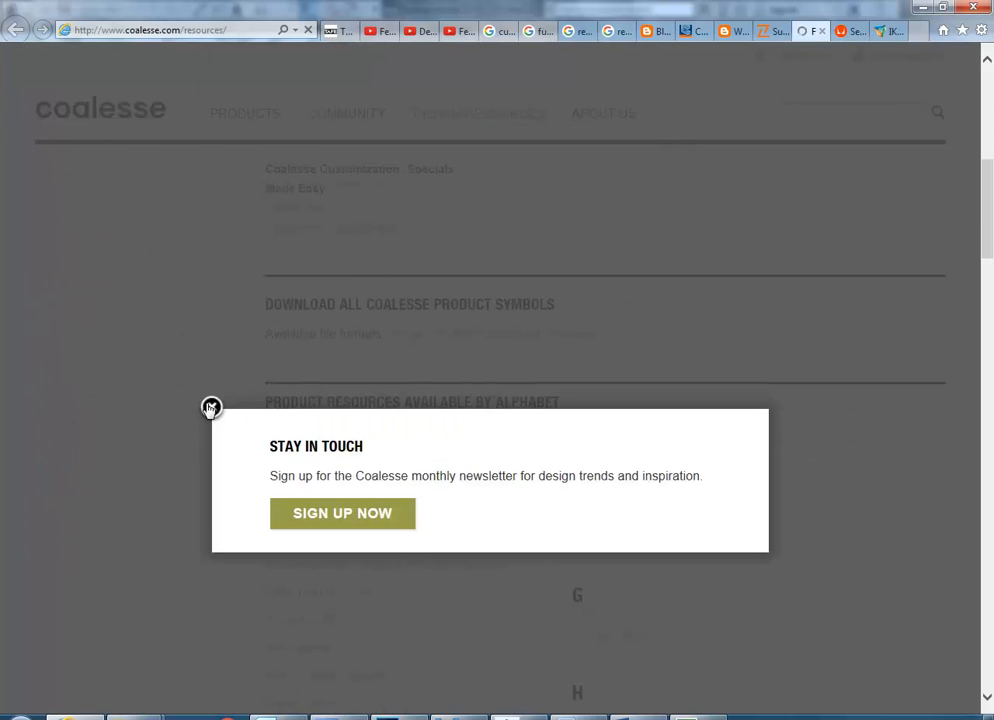
pyautogui.click(210, 407)
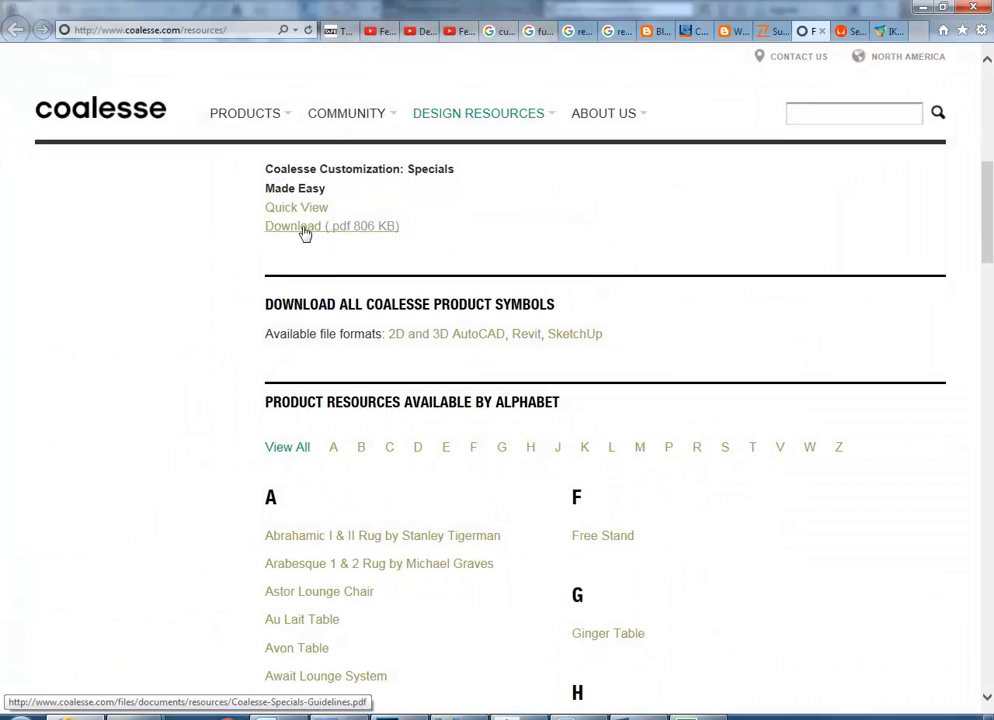
# - Open the CH25 Paddle Chair resources from the Coalesse product list and examine the CarlHansen Revit download
pyautogui.scroll(-5, 250, 284)
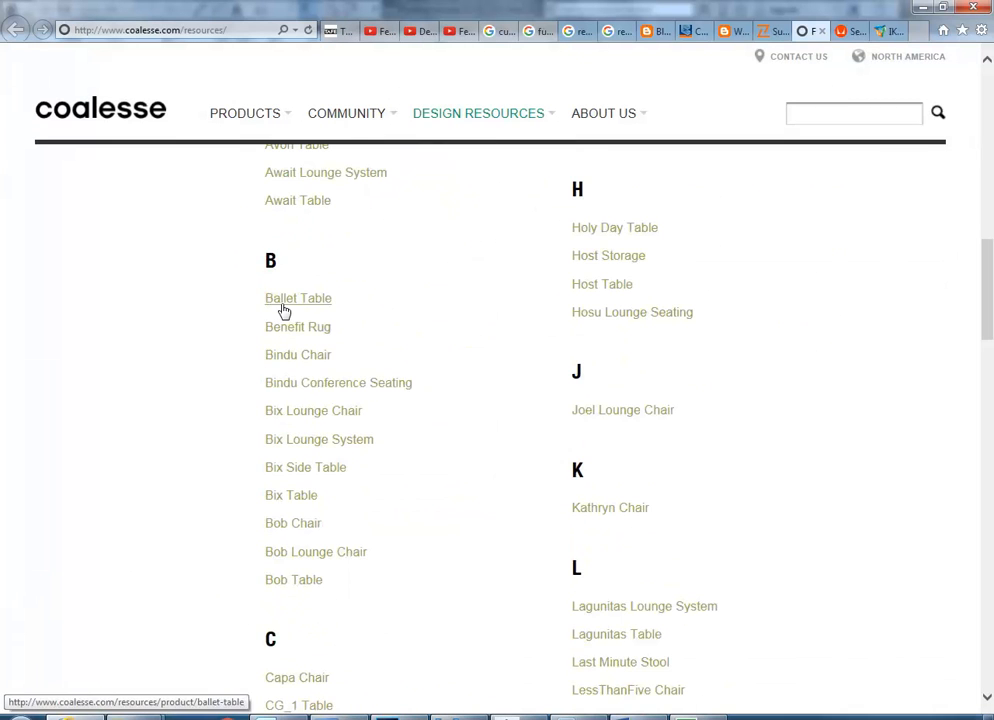
pyautogui.scroll(-4, 242, 452)
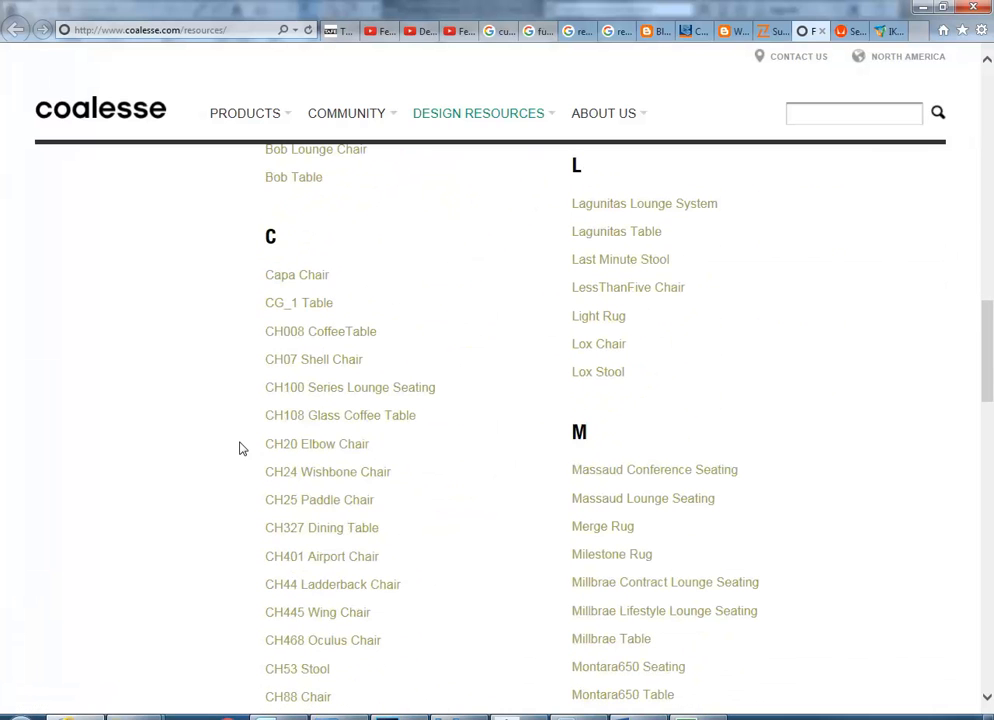
pyautogui.click(320, 503)
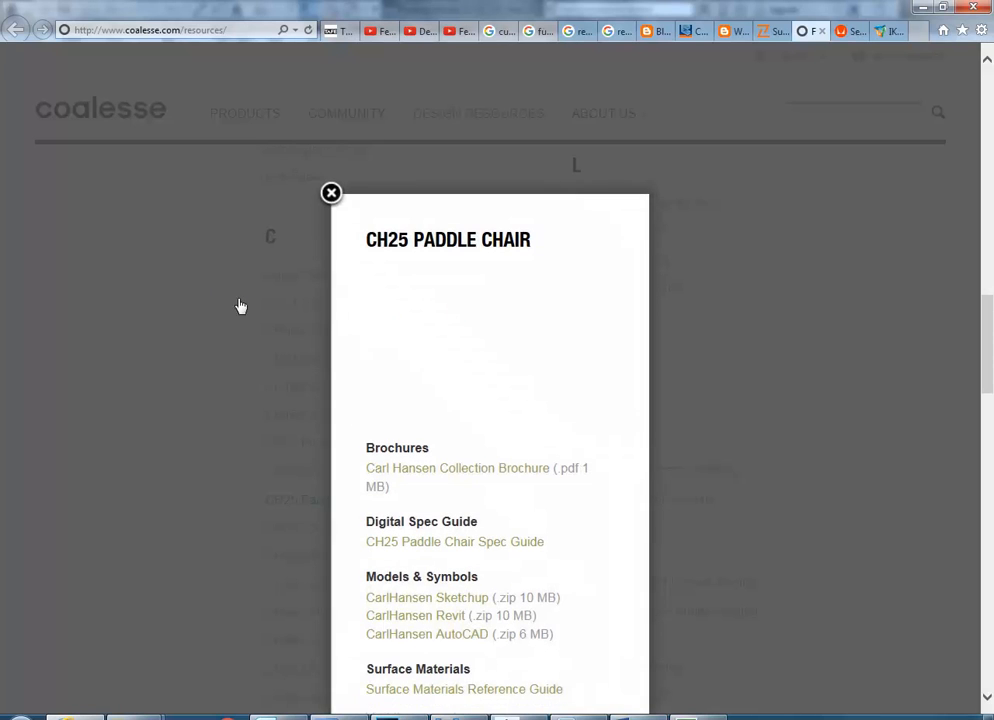
pyautogui.scroll(-2, 360, 395)
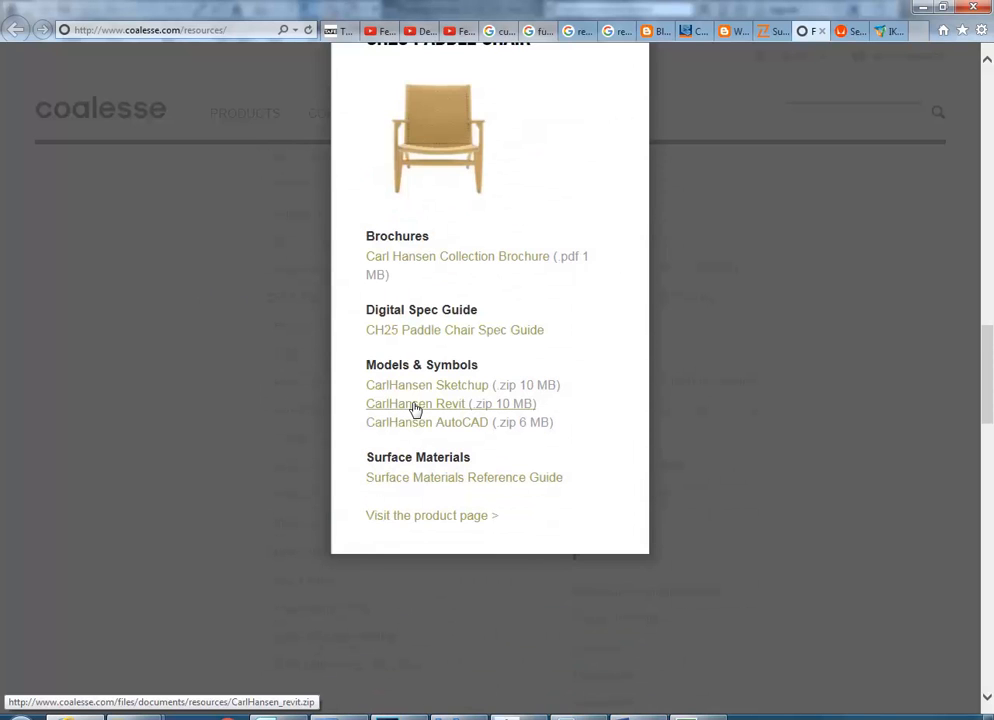
# - Switch to the Zenith Interiors site and view its list of furniture brands
pyautogui.click(765, 32)
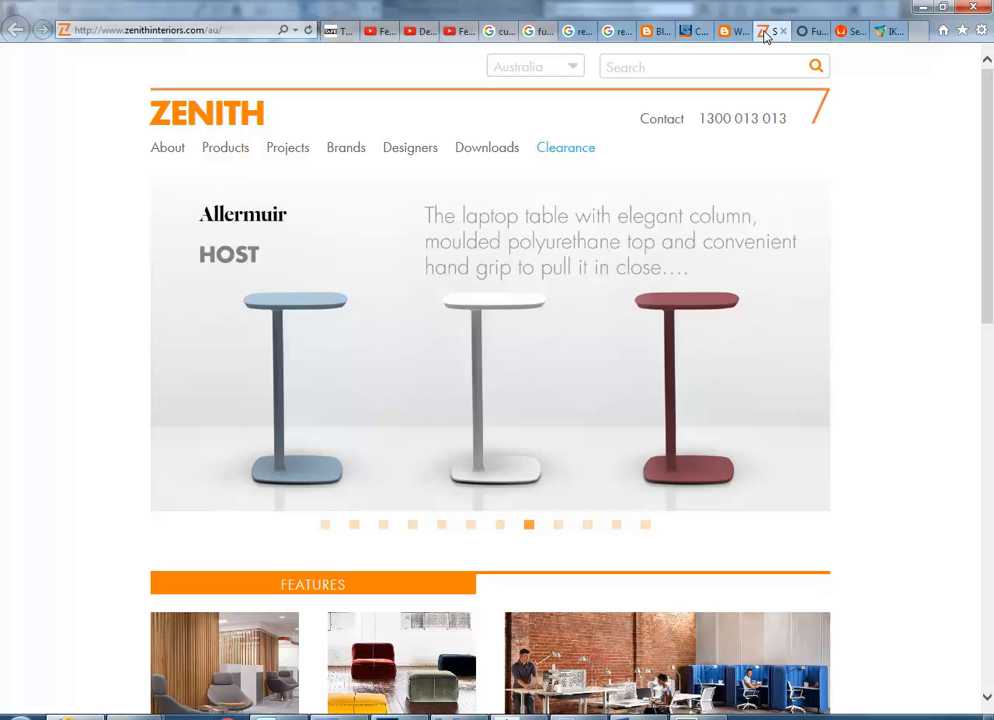
pyautogui.moveTo(432, 138)
pyautogui.moveTo(331, 155)
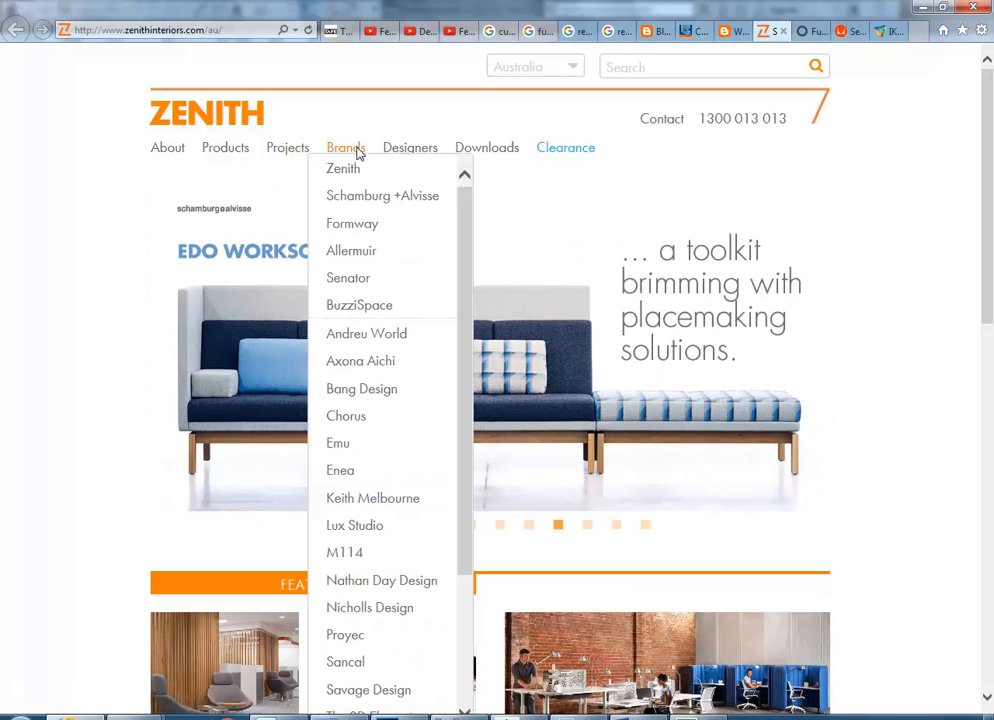
# - Switch to the What Revit Wants blog, open the "Free furniture families download" post and examine its download links
pyautogui.click(727, 32)
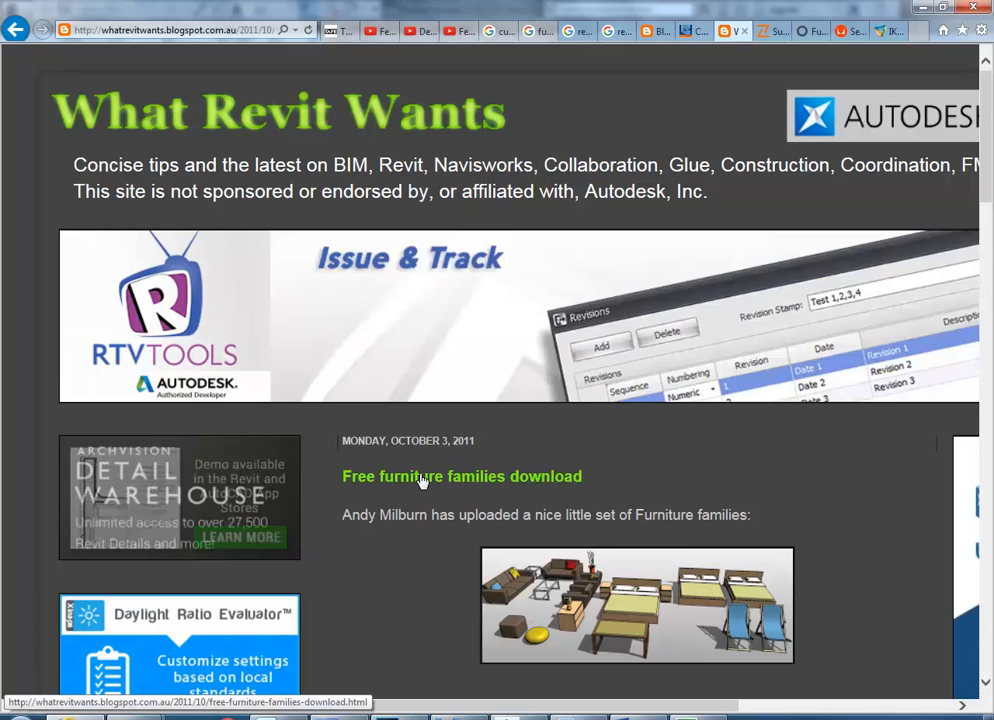
pyautogui.click(421, 480)
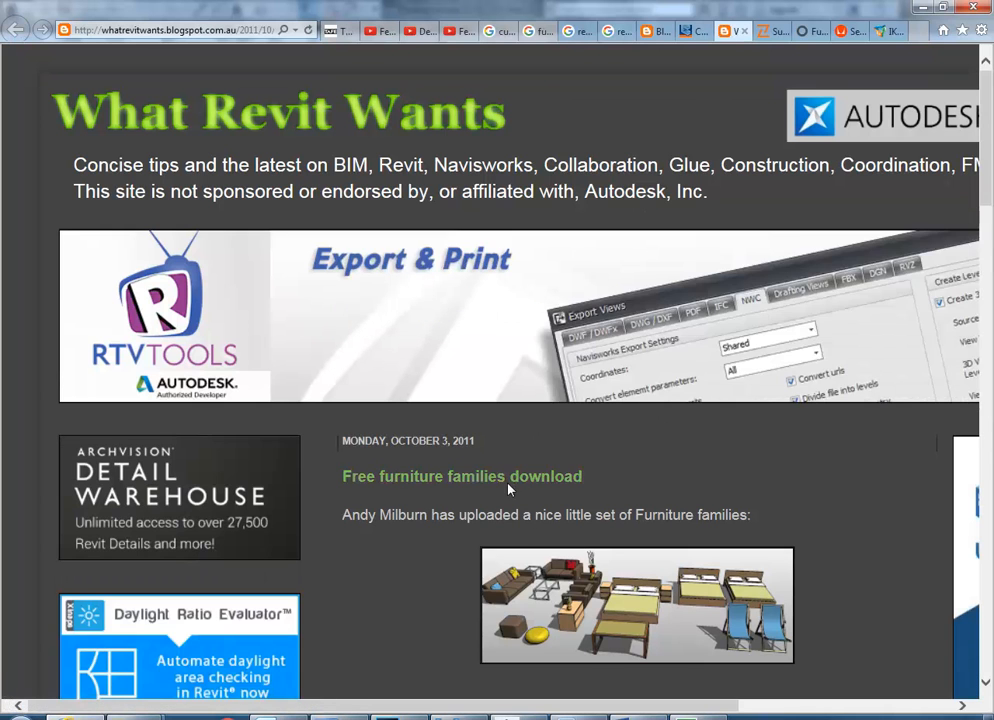
pyautogui.scroll(-9, 493, 490)
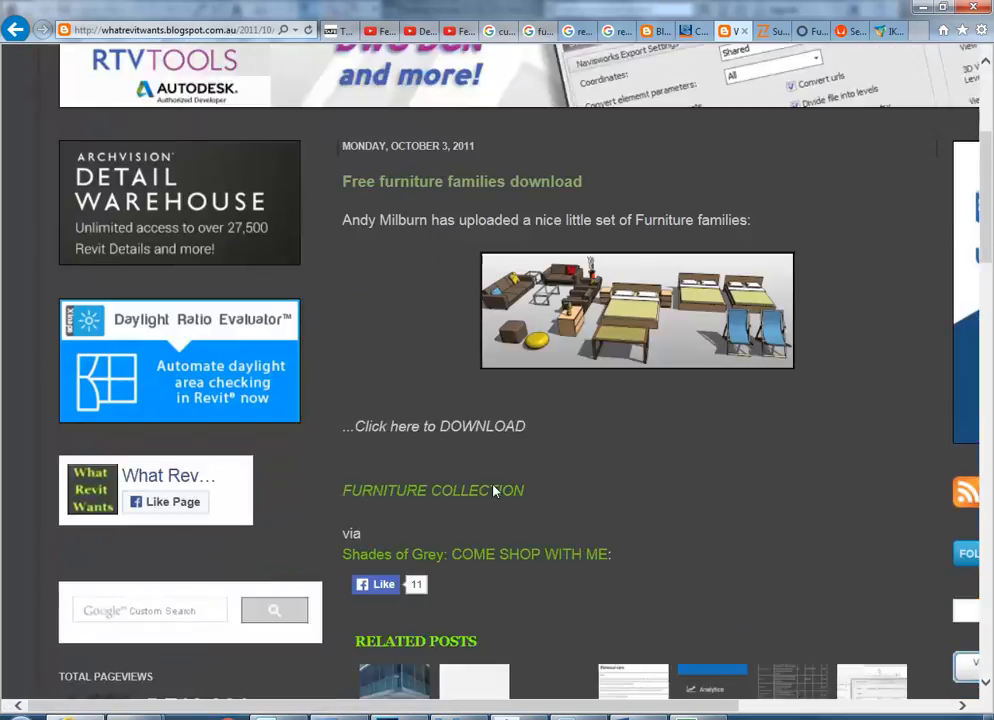
pyautogui.scroll(10, 493, 490)
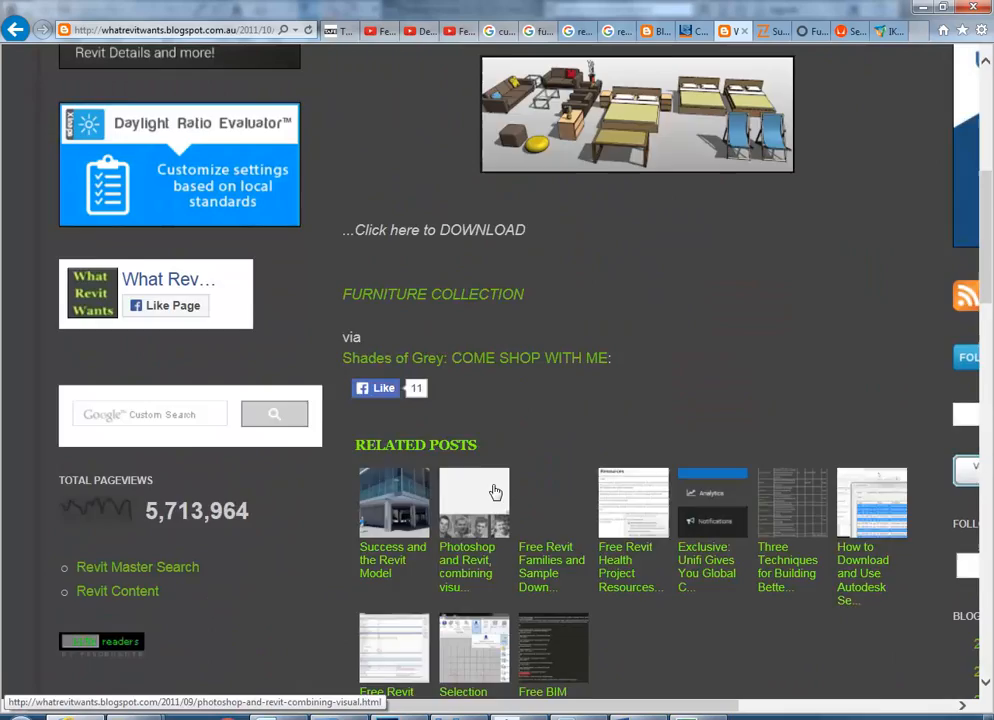
# - Switch to the CADforum RFA catalogue and examine its Furniture families and category tree
pyautogui.click(689, 31)
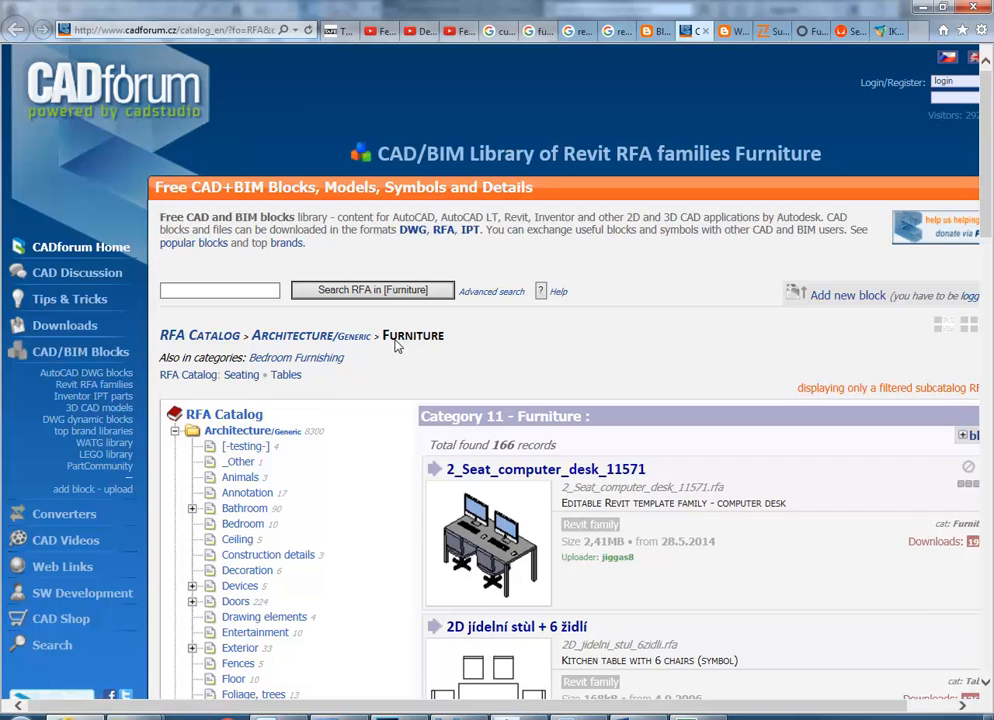
pyautogui.scroll(-6, 395, 342)
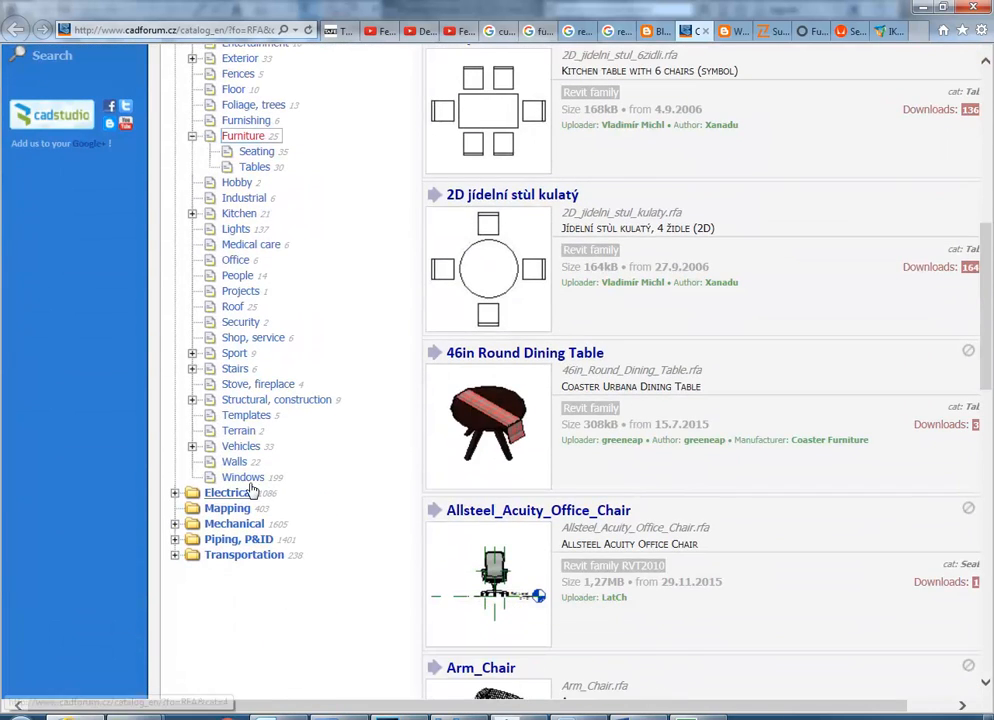
pyautogui.scroll(2, 237, 291)
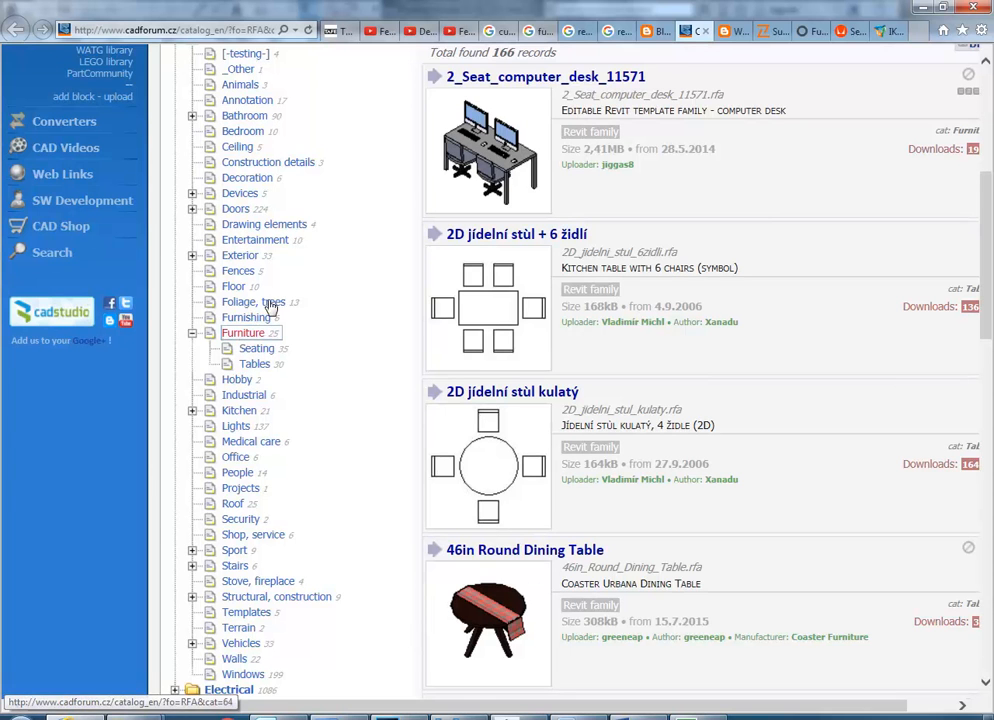
# - Review the open Blogger, Google, Coalesse, Zenith, What Revit Wants and CADforum pages, ending on the Blogger page
pyautogui.click(645, 37)
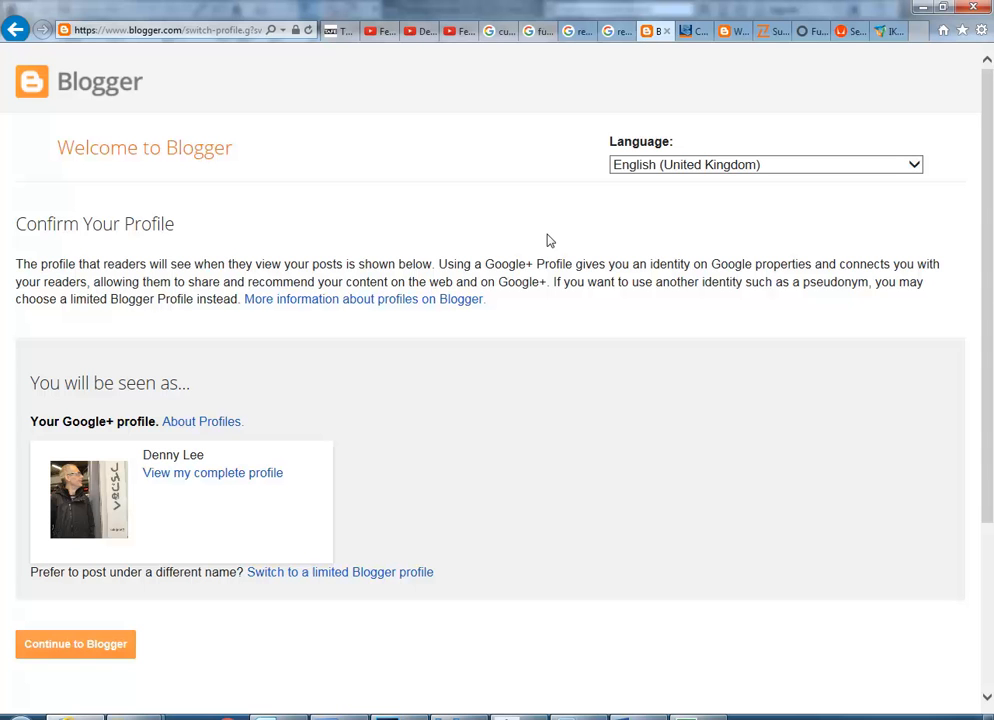
pyautogui.click(617, 31)
pyautogui.click(651, 33)
pyautogui.click(812, 31)
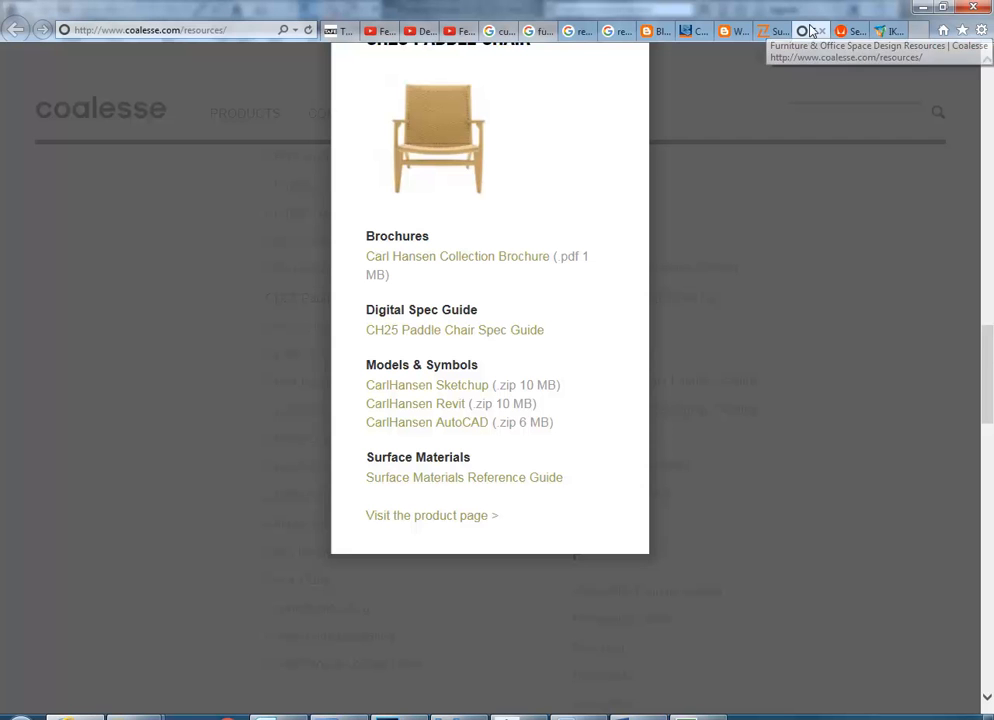
pyautogui.click(781, 32)
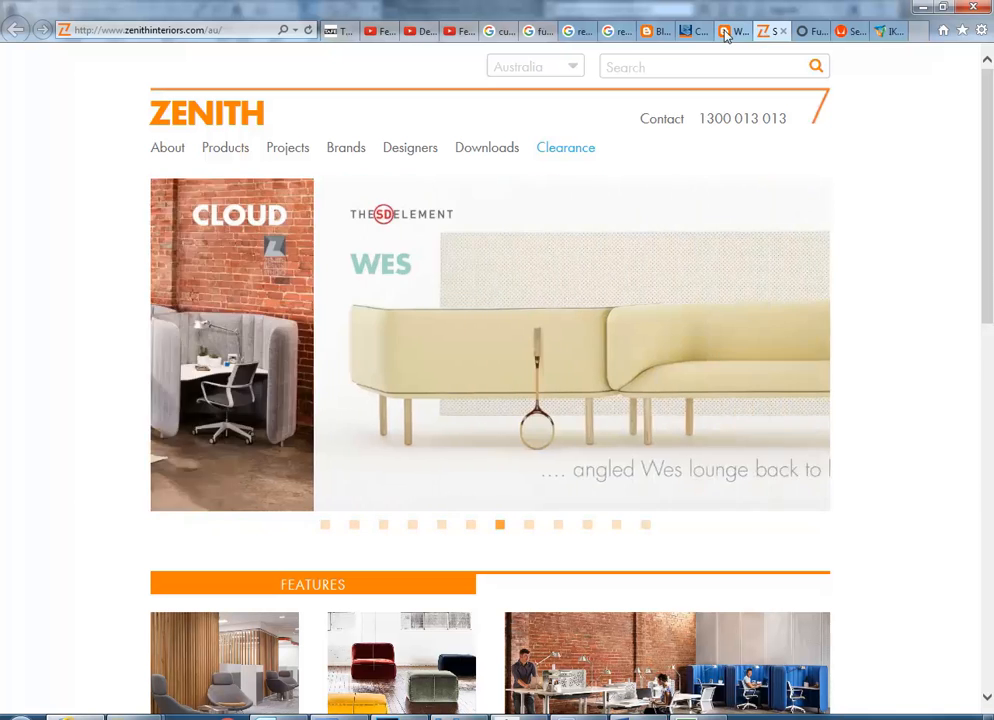
pyautogui.click(726, 33)
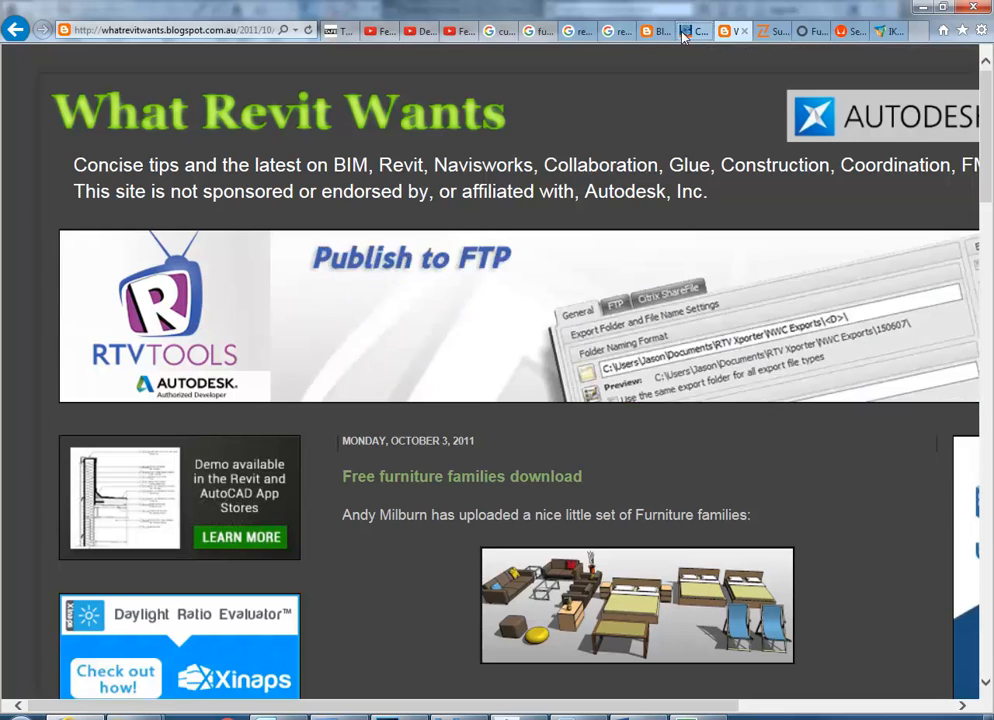
pyautogui.click(692, 32)
pyautogui.click(646, 33)
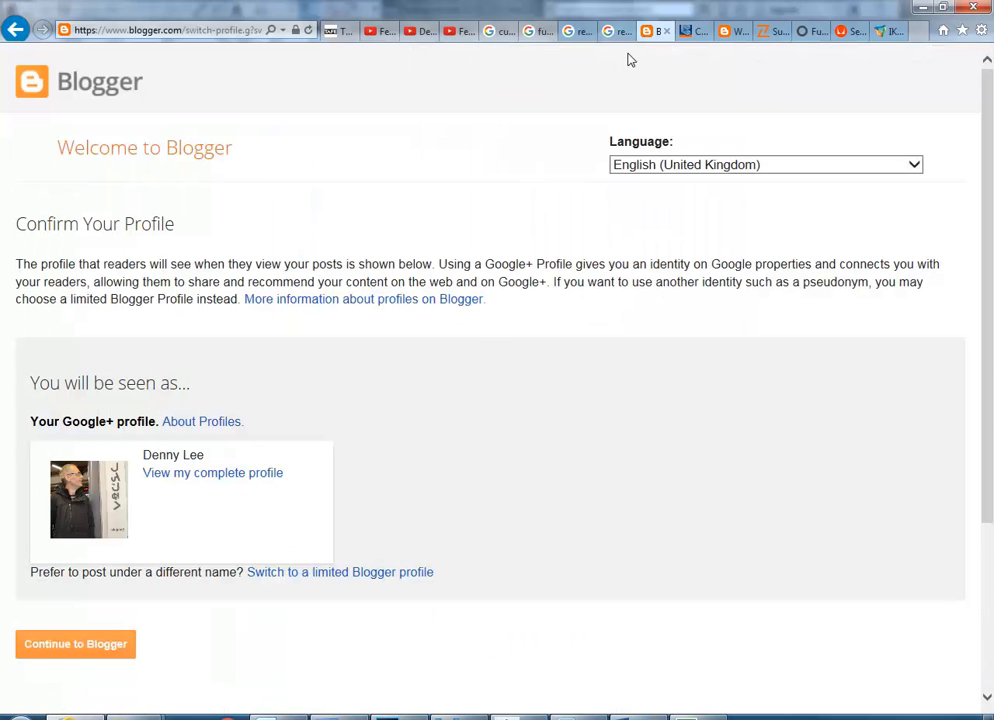
# - Check the Blogger profile confirmation page and close it
pyautogui.scroll(-3, 490, 338)
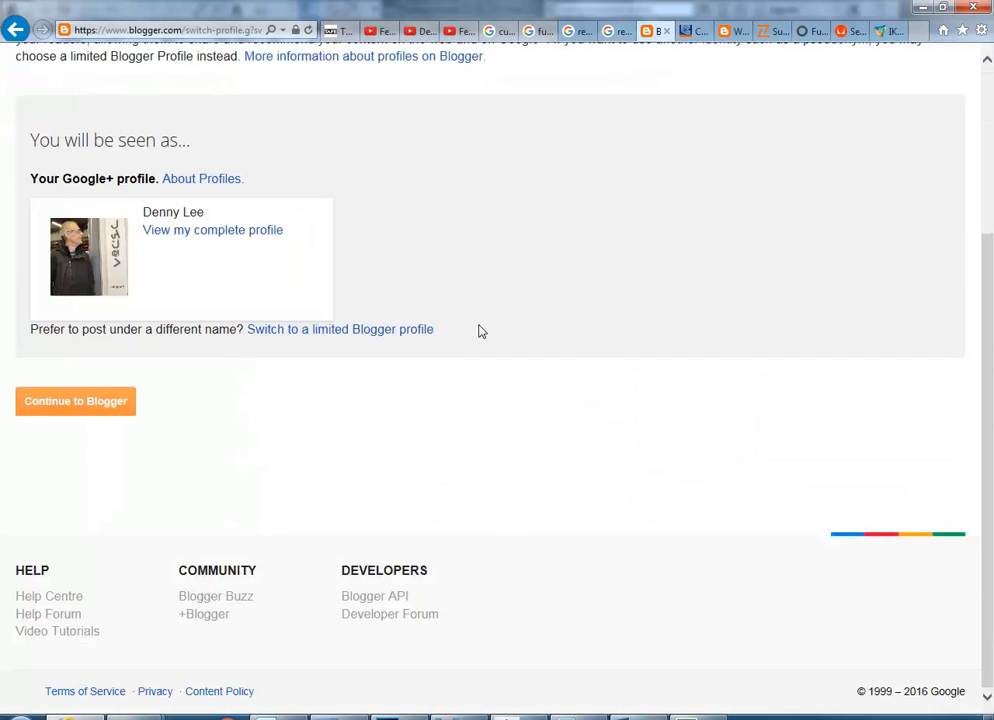
pyautogui.scroll(3, 479, 331)
pyautogui.click(666, 32)
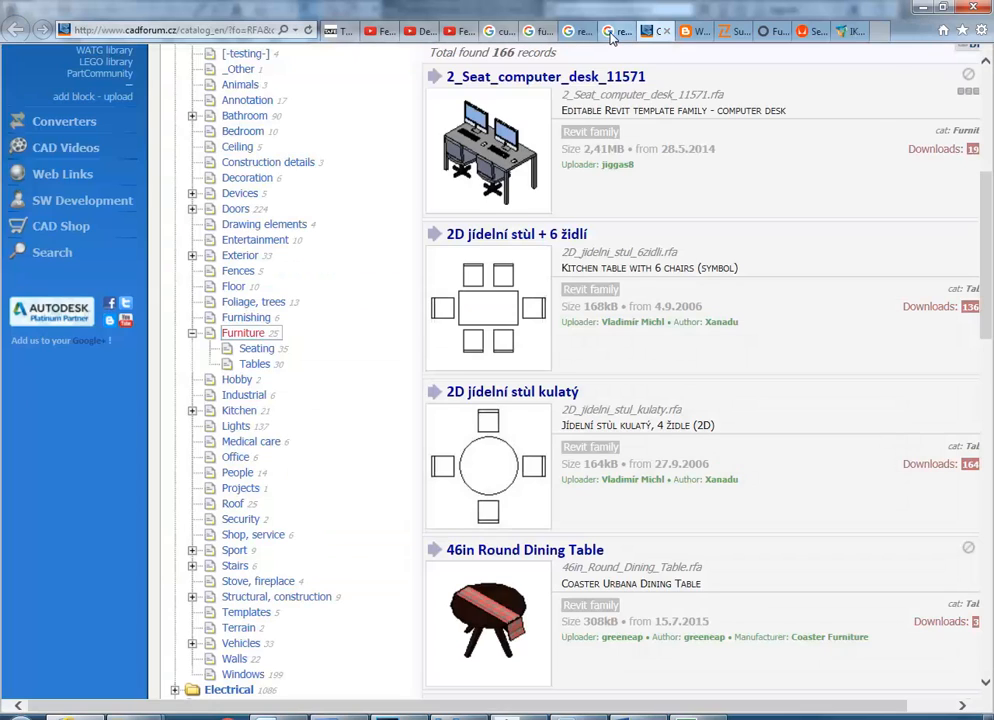
# - Open the RevitworX "More Modern Furniture Revit Families released" post in a new tab from the Google results and examine it
pyautogui.click(610, 33)
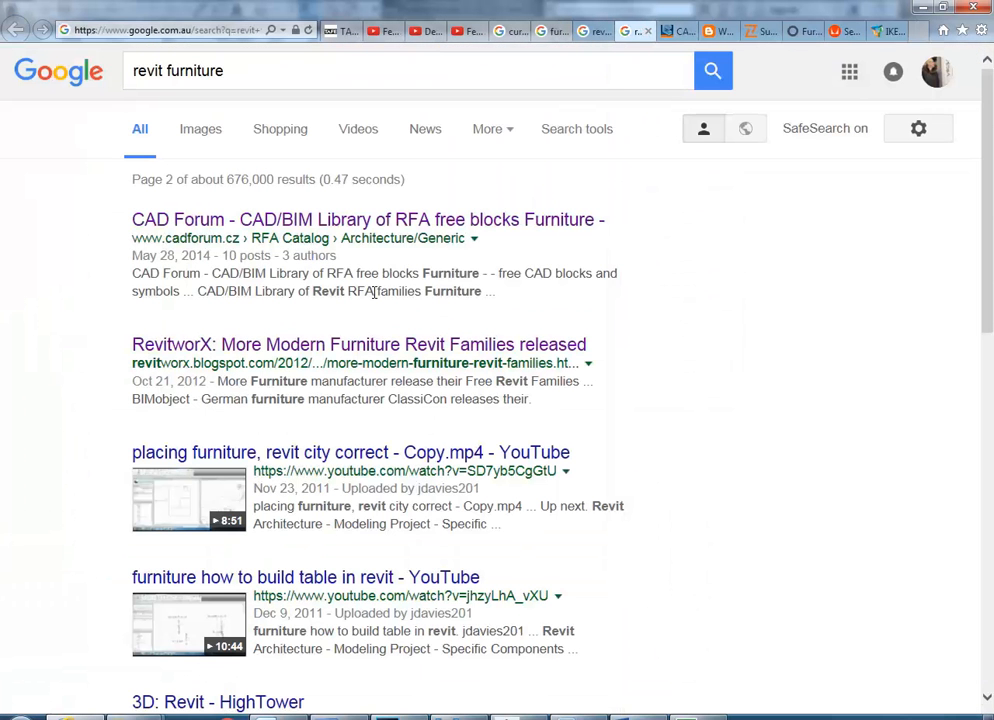
pyautogui.middleClick(234, 348)
pyautogui.click(883, 35)
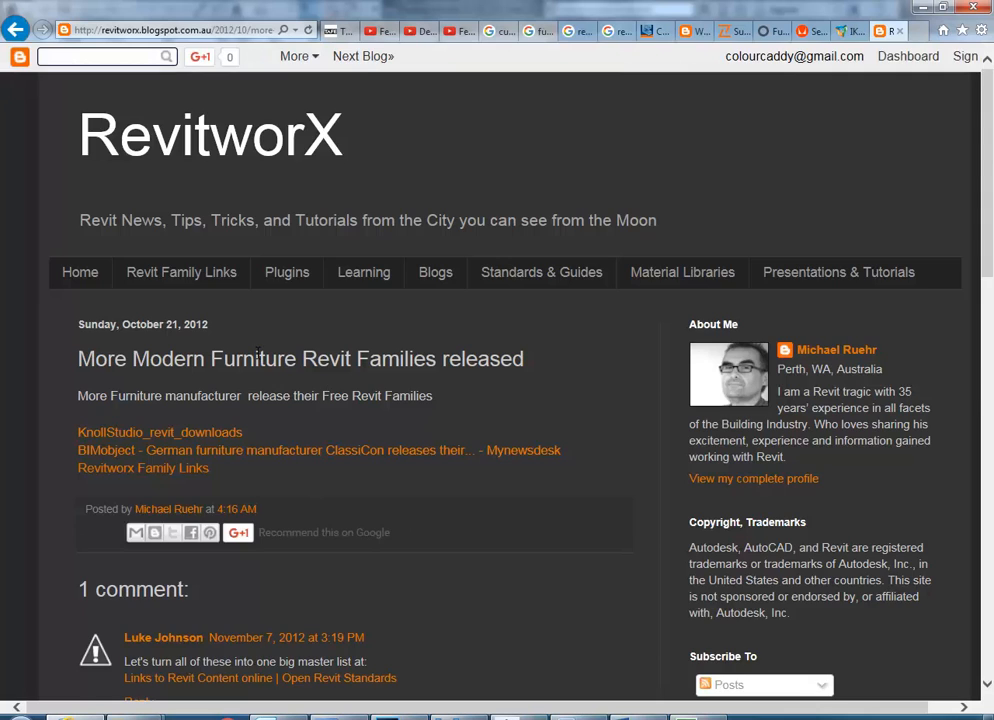
pyautogui.scroll(-4, 258, 355)
pyautogui.scroll(4, 260, 348)
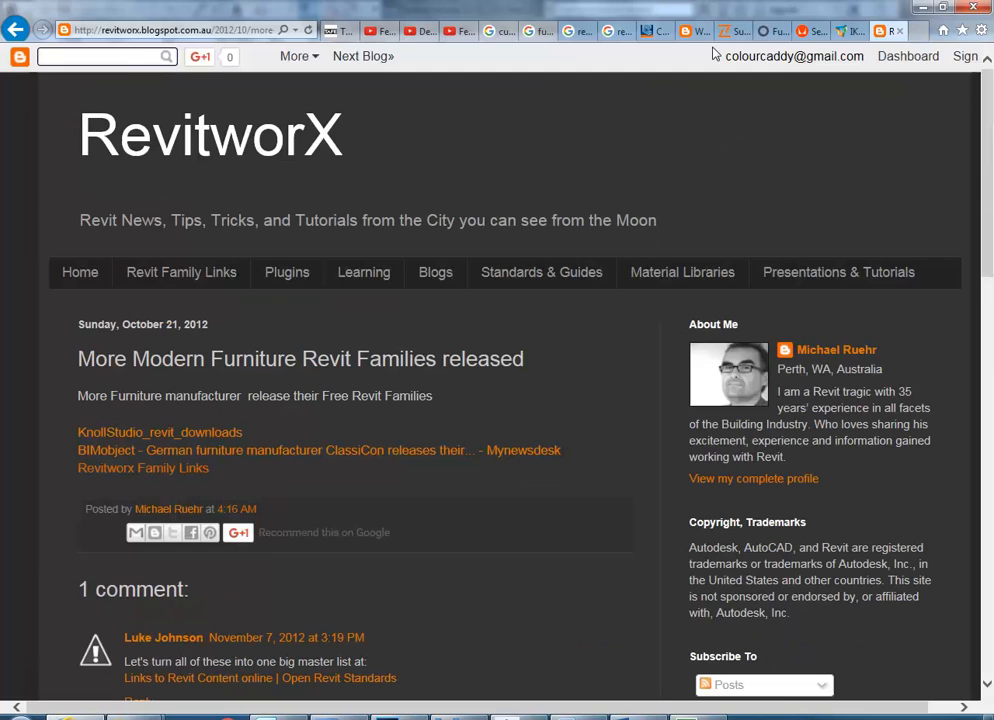
# - Return to the Google results for "revit furniture" and review the listings on page 2
pyautogui.click(641, 32)
pyautogui.click(617, 31)
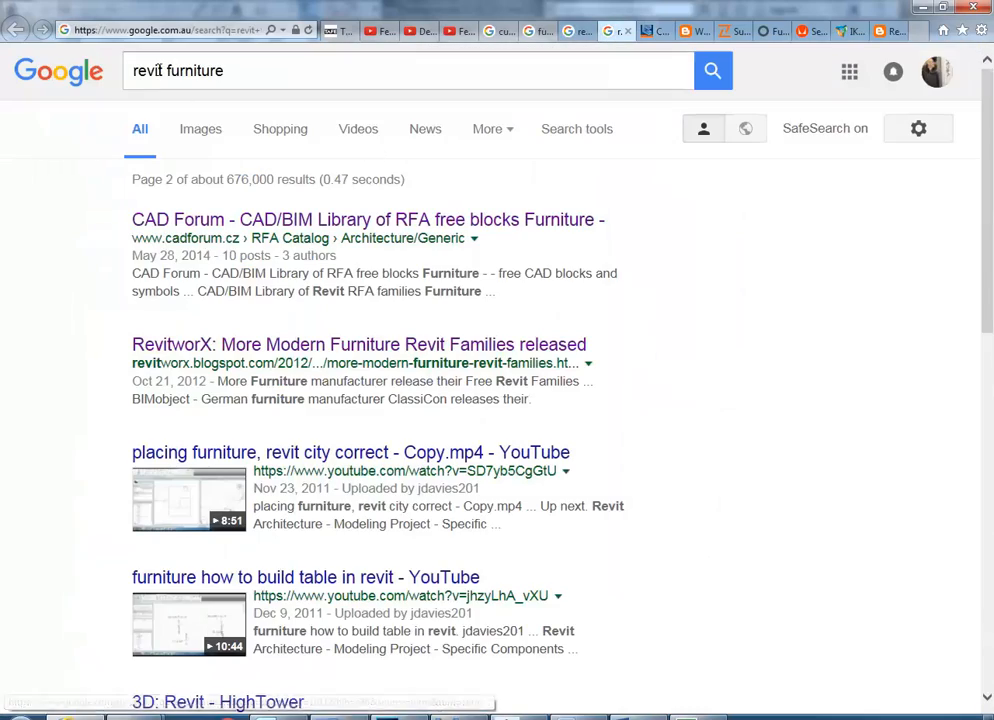
pyautogui.scroll(-7, 317, 352)
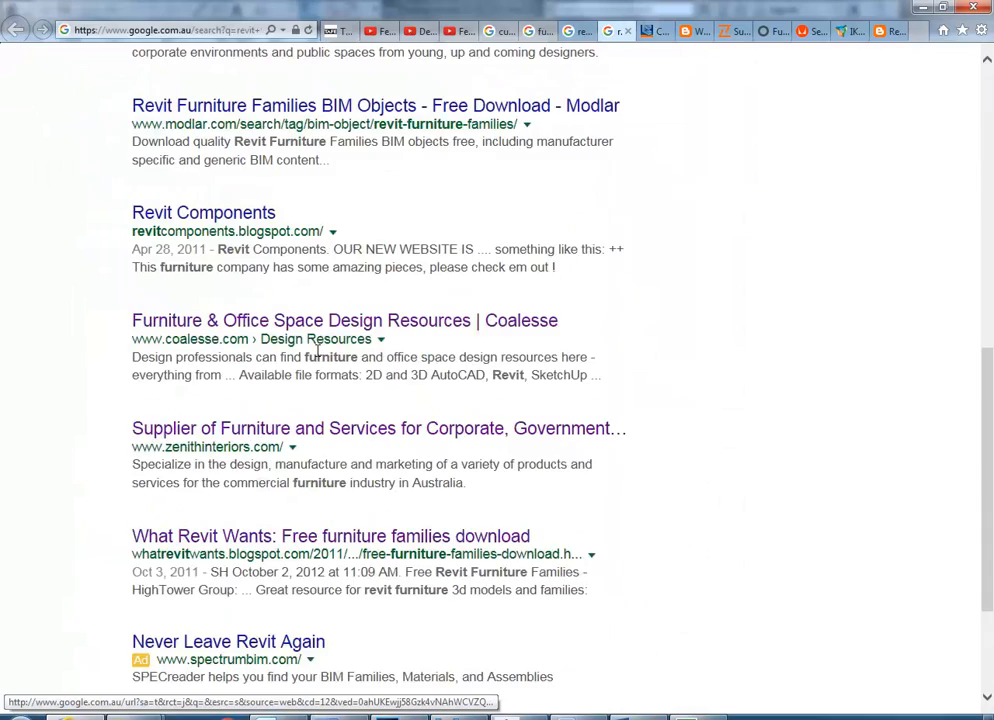
pyautogui.scroll(-3, 317, 355)
pyautogui.scroll(10, 317, 355)
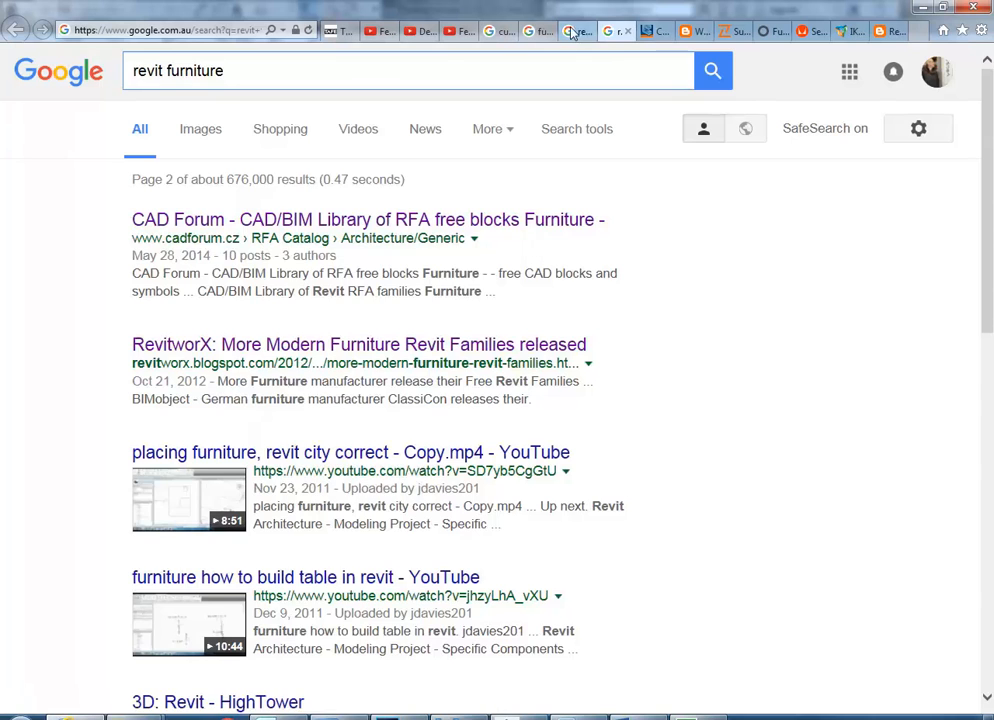
# - From the first page of "revit furniture" results, open the RevitCity Furniture objects listing in a new tab and examine it
pyautogui.click(572, 32)
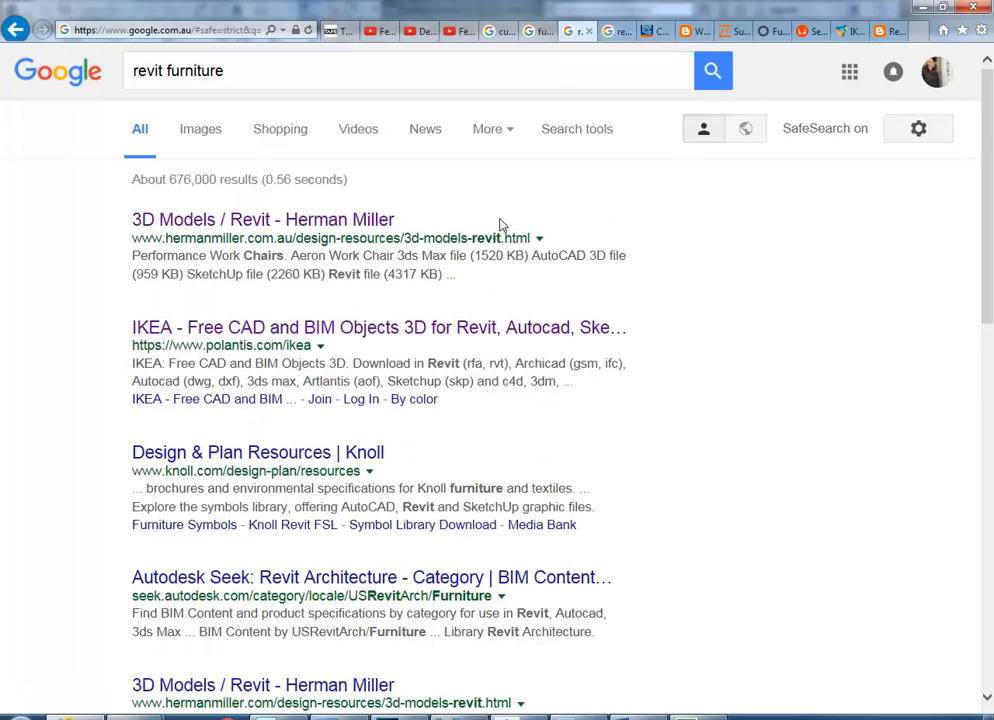
pyautogui.click(262, 66)
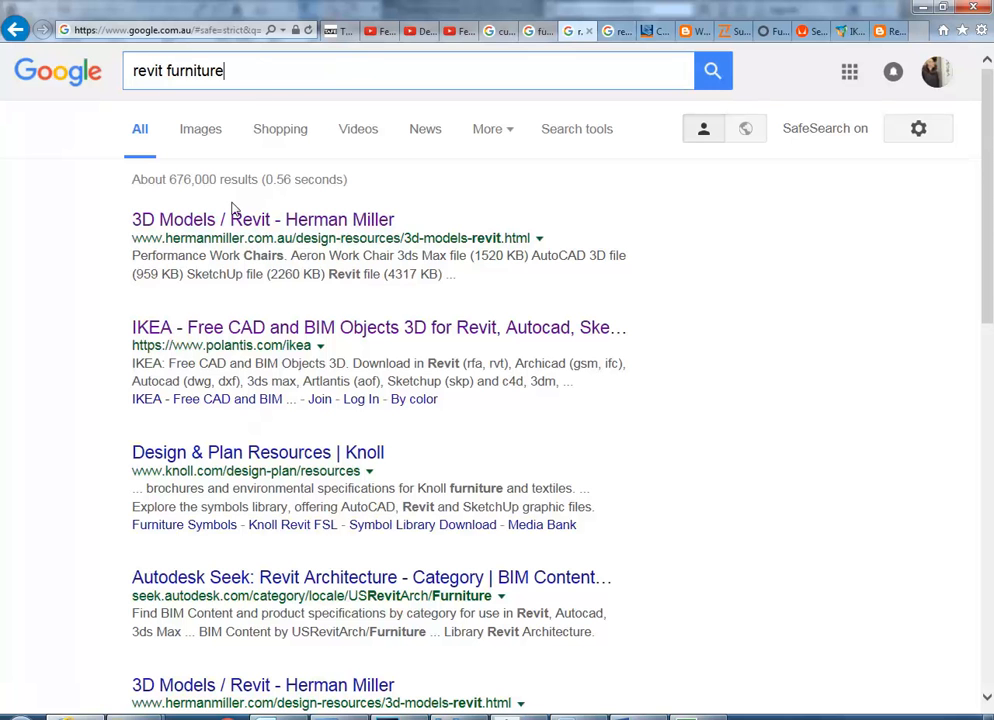
pyautogui.scroll(-3, 240, 200)
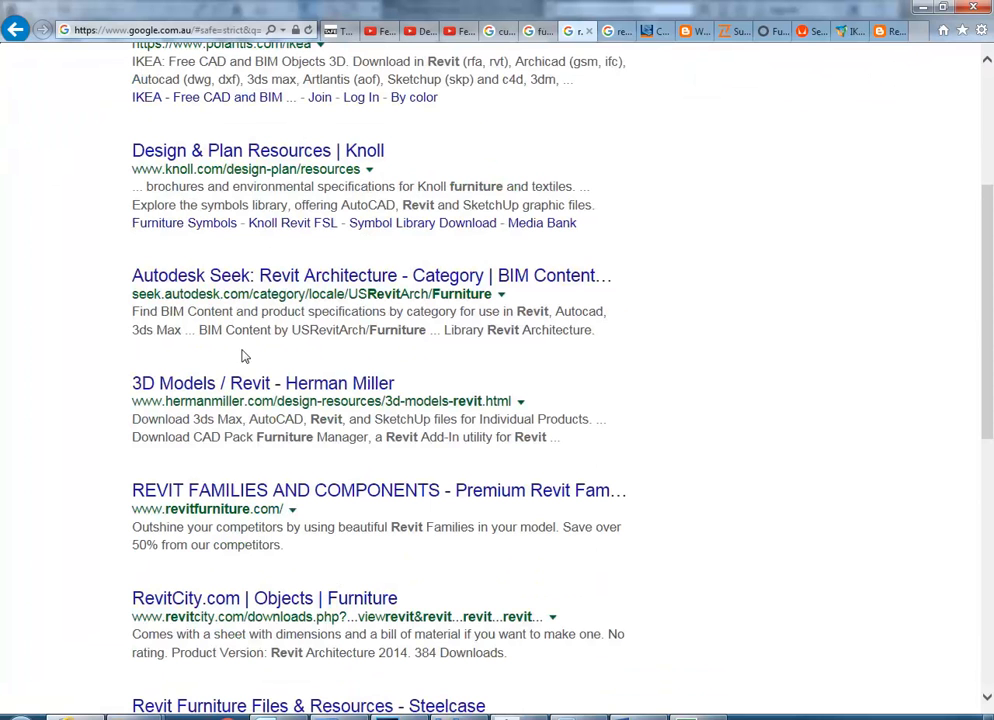
pyautogui.click(239, 599)
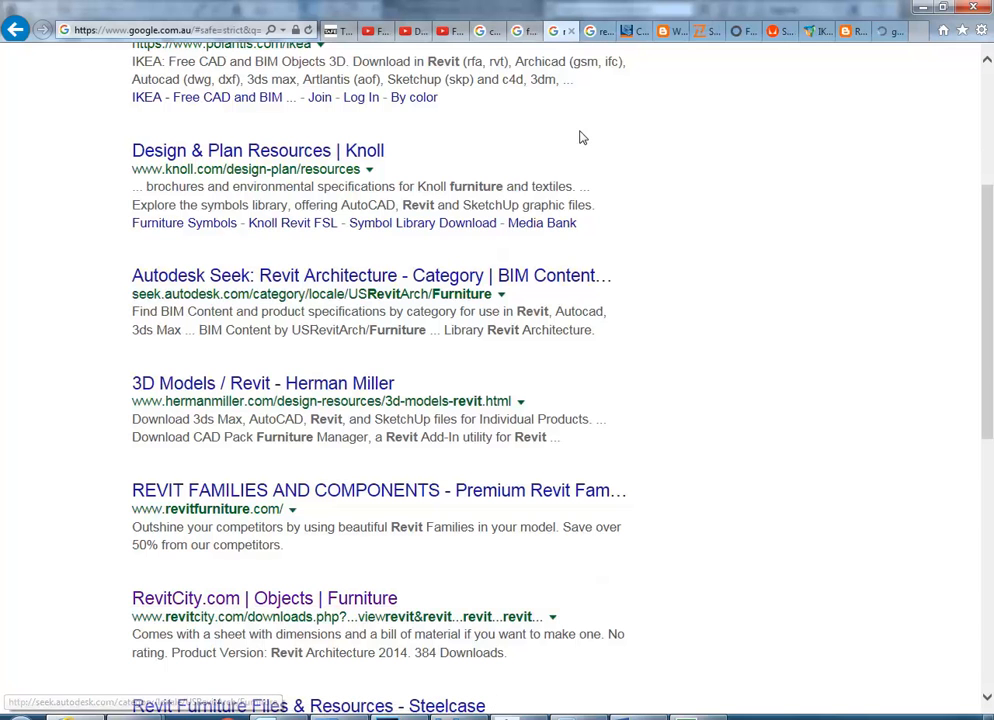
pyautogui.click(884, 33)
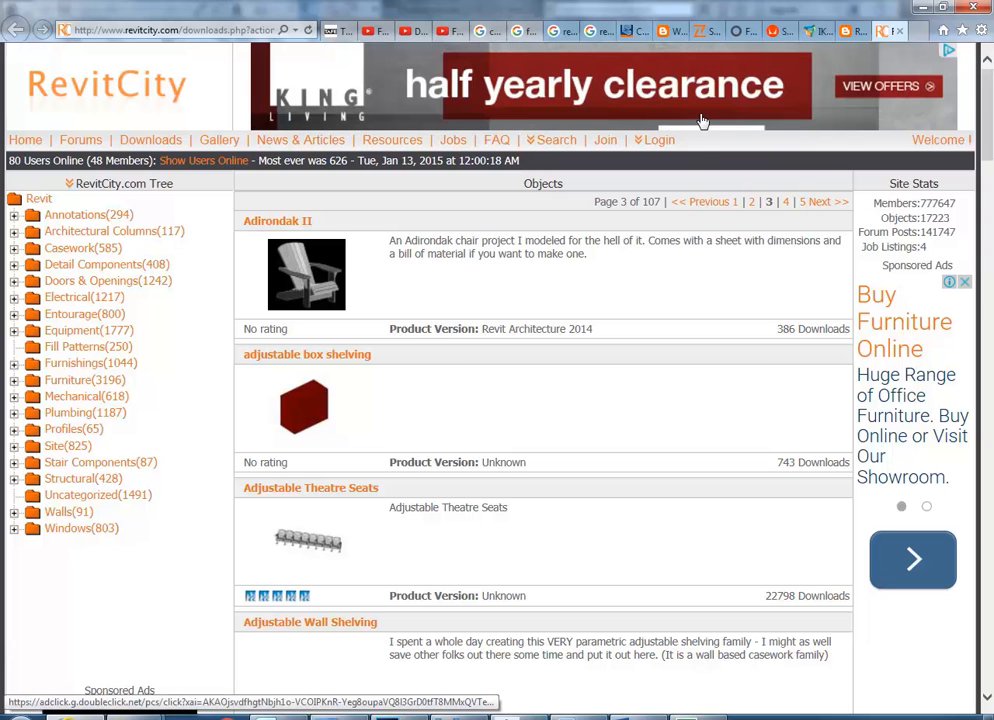
# - Check the Autodesk Seek entry in the Google results, then switch to Revit's Thurlow House v3 model and bring up the Autodesk Seek search
pyautogui.click(557, 33)
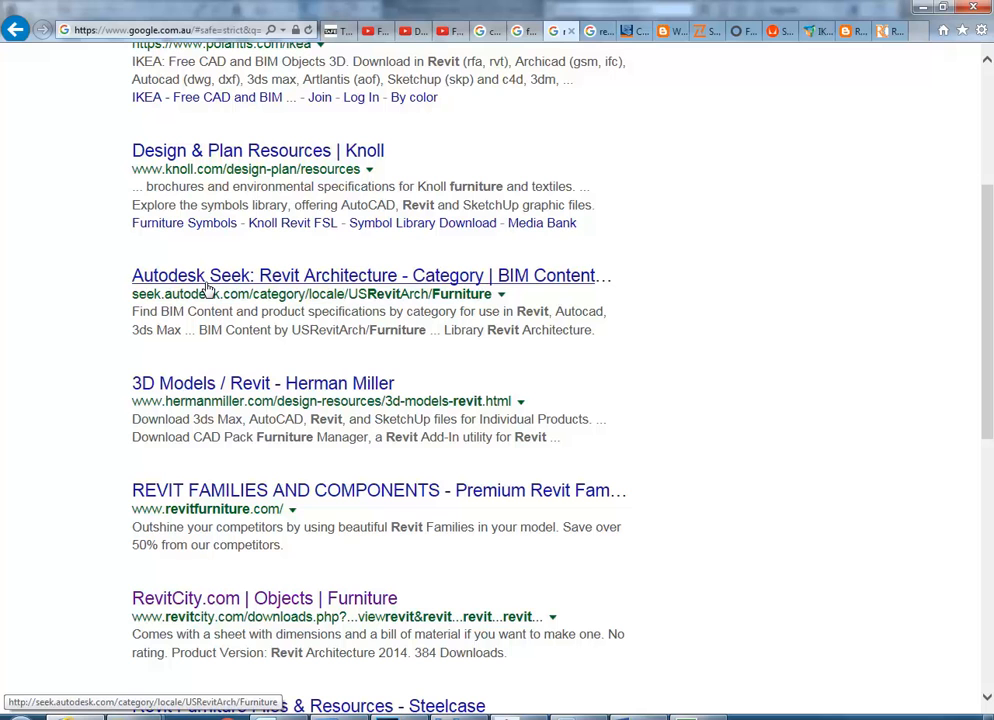
pyautogui.click(508, 716)
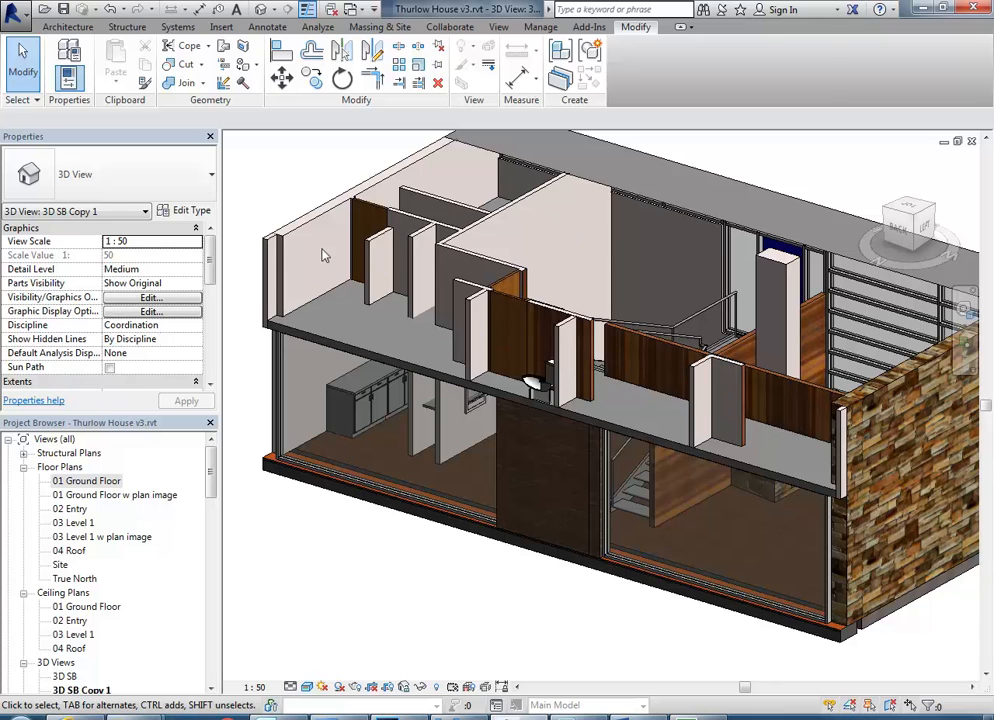
pyautogui.click(221, 27)
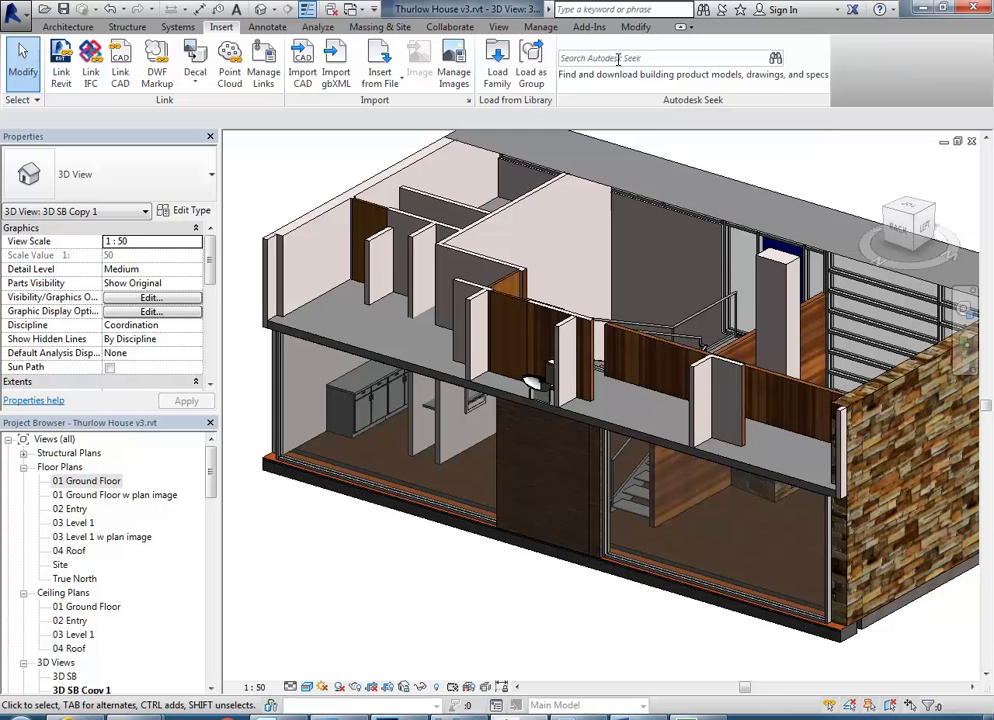
pyautogui.click(618, 59)
# - Reveal the hidden elements in the 3D view and extend the section box outward on the back side of the house
pyautogui.scroll(-1, 418, 536)
pyautogui.moveTo(439, 541); pyautogui.dragTo(460, 506, button='middle')
pyautogui.scroll(-1, 481, 495)
pyautogui.click(436, 688)
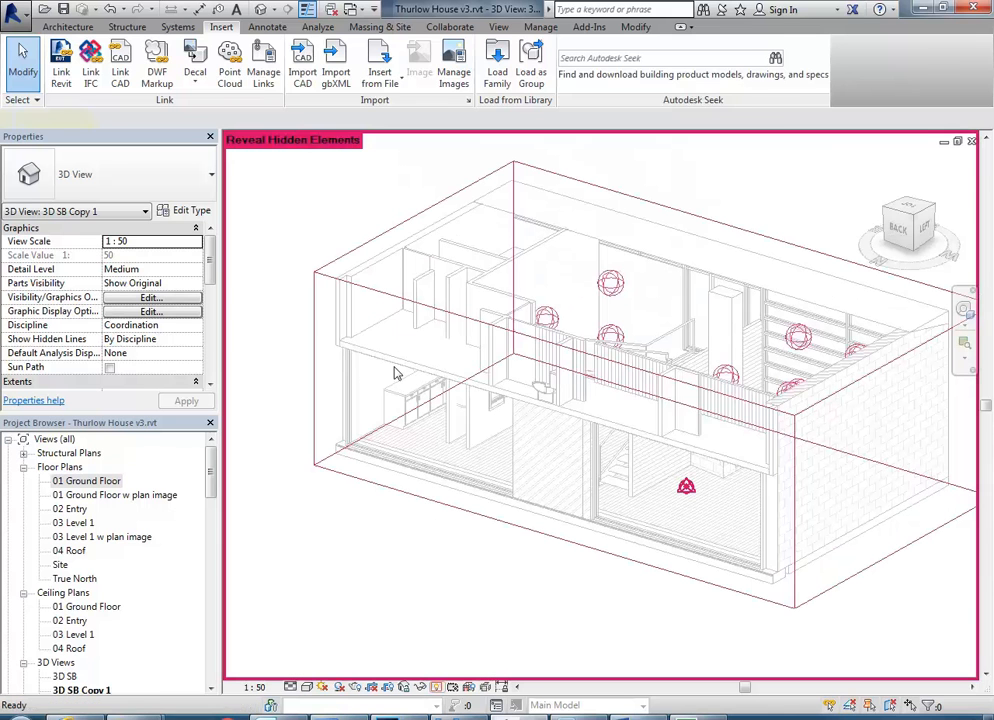
pyautogui.click(316, 276)
pyautogui.moveTo(553, 440); pyautogui.dragTo(520, 457)
pyautogui.click(516, 459)
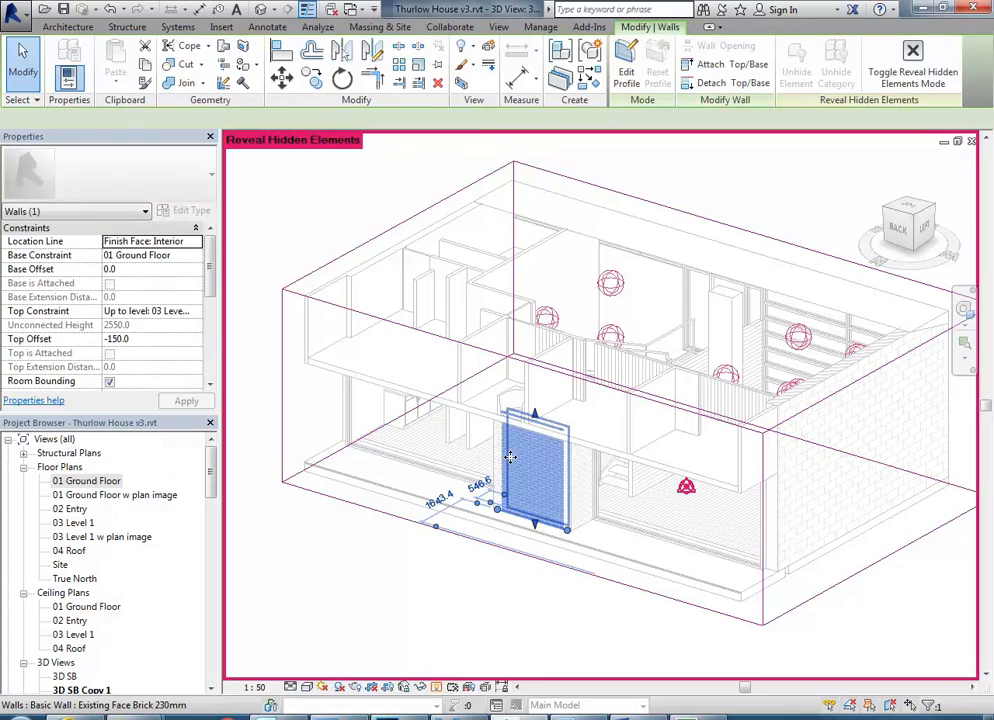
# - Extend the section box further out at the back and upward, and leave Reveal Hidden Elements mode
pyautogui.click(428, 574)
pyautogui.click(478, 545)
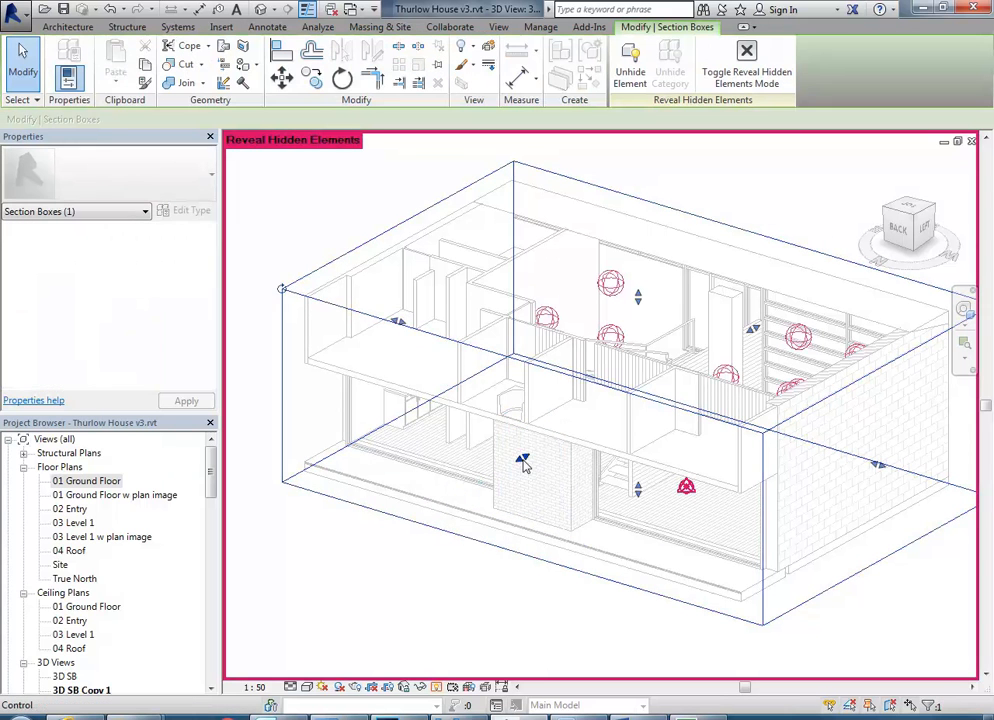
pyautogui.moveTo(516, 465)
pyautogui.mouseDown()
pyautogui.moveTo(490, 474)
pyautogui.moveTo(499, 476)
pyautogui.mouseUp()
pyautogui.moveTo(626, 306); pyautogui.dragTo(624, 277)
pyautogui.press('Escape')
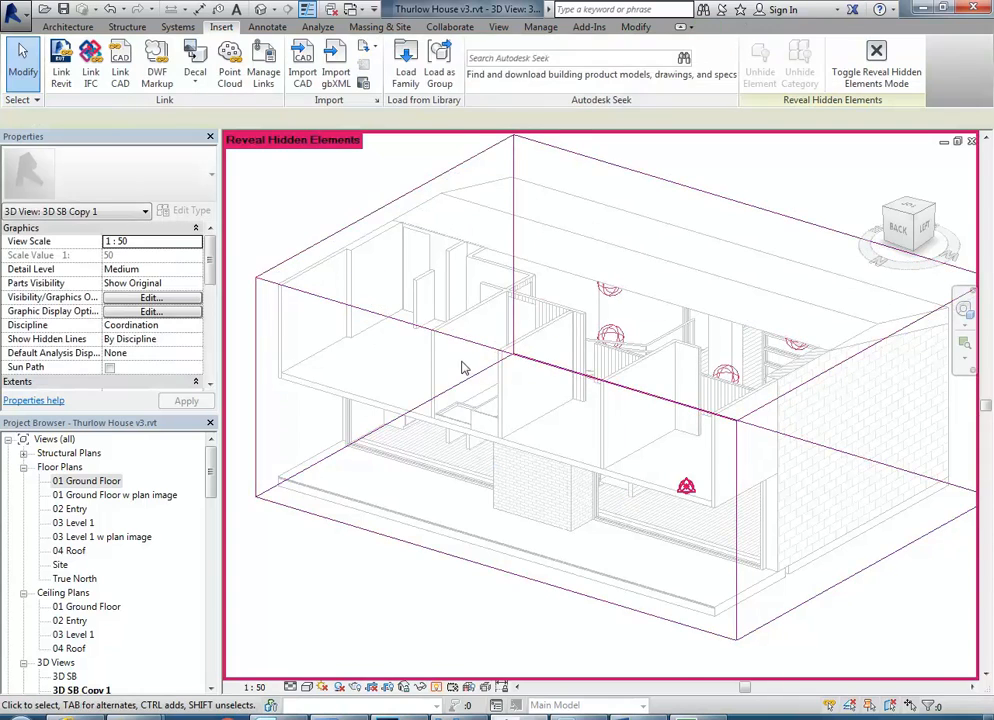
pyautogui.scroll(5, 390, 407)
pyautogui.scroll(3, 390, 407)
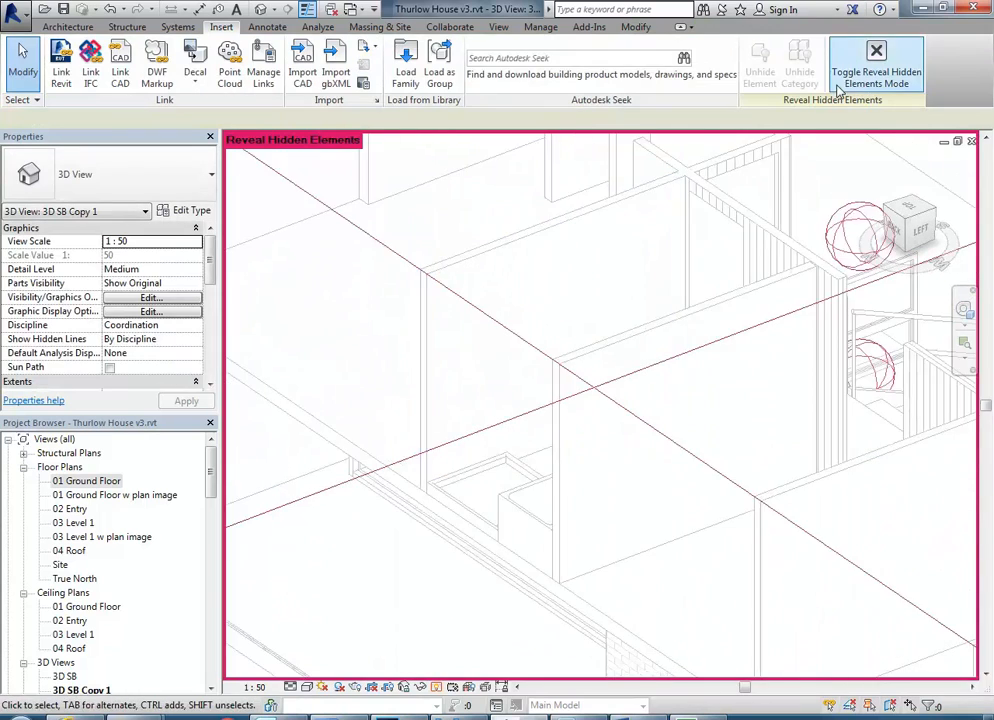
pyautogui.click(592, 429)
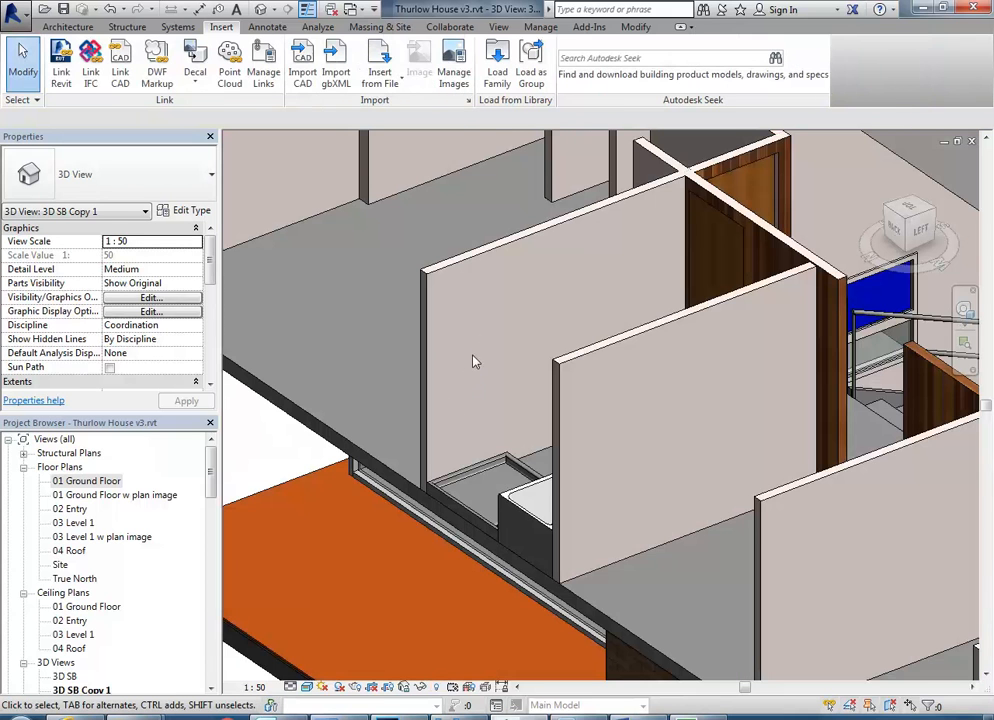
# - Search Autodesk Seek for "shower" from within Revit and review the listed products down to the Zurn Industries shower systems
pyautogui.scroll(3, 477, 390)
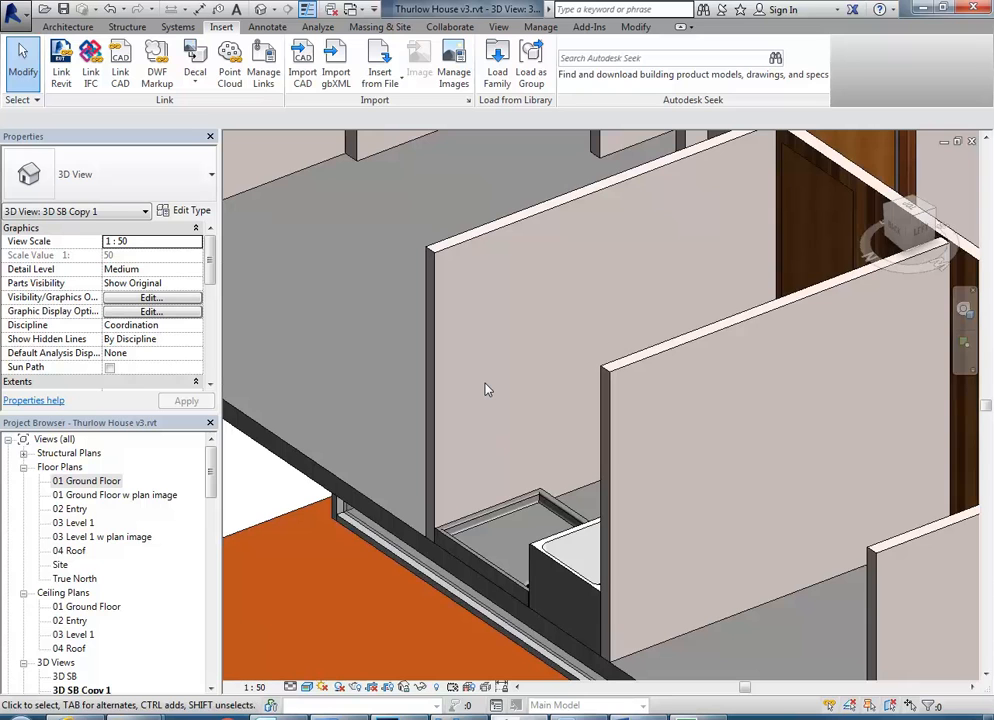
pyautogui.click(623, 58)
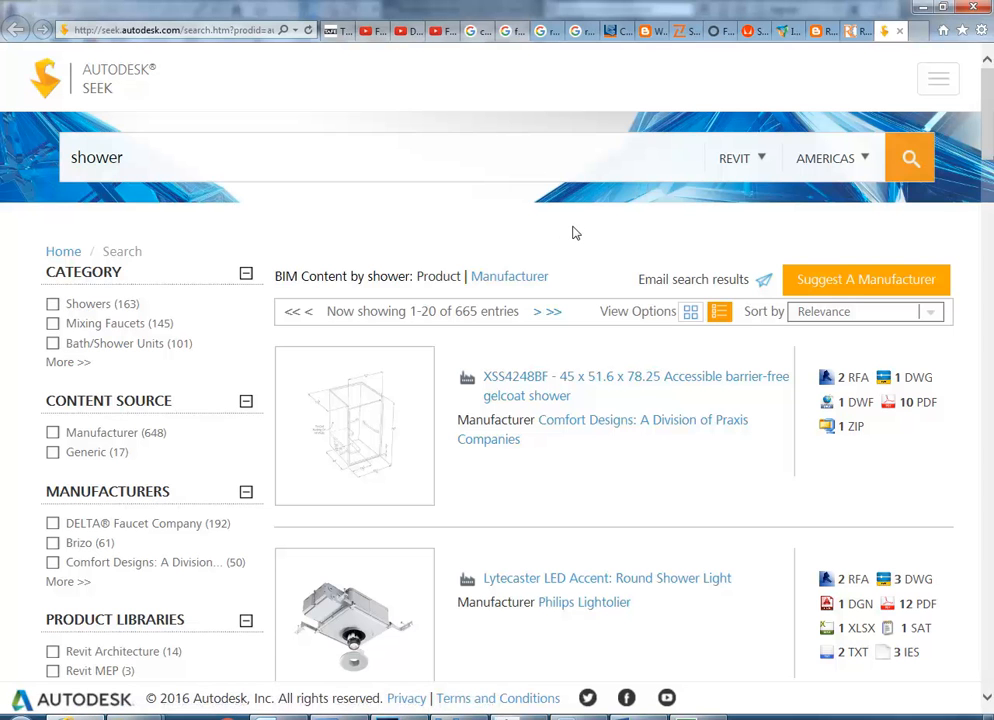
pyautogui.scroll(-9, 573, 232)
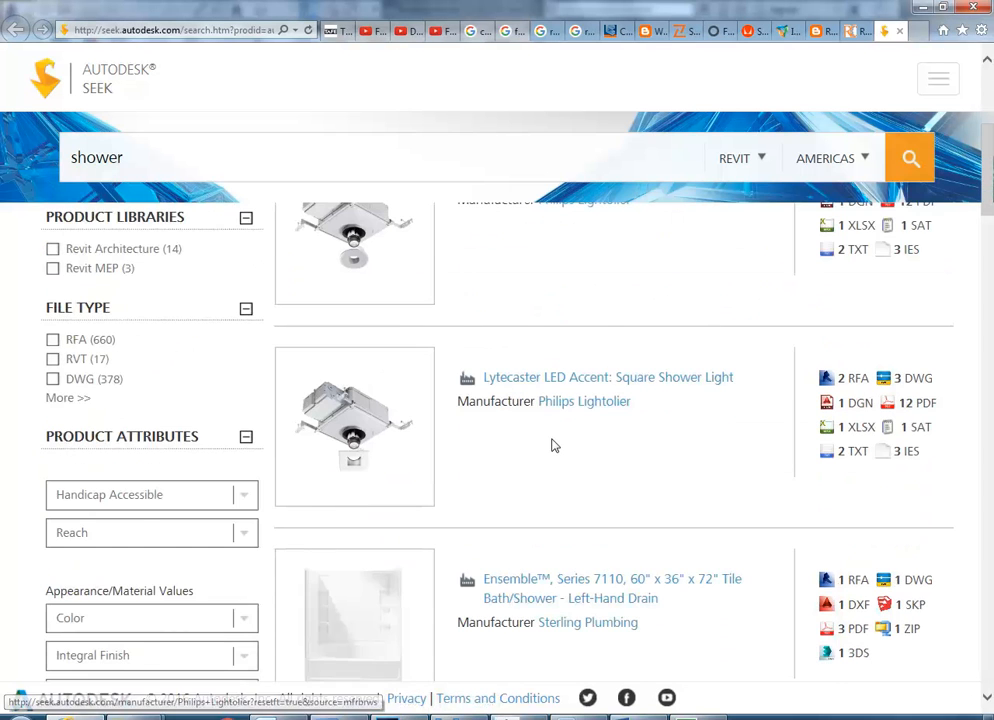
pyautogui.scroll(-3, 553, 445)
pyautogui.scroll(12, 546, 420)
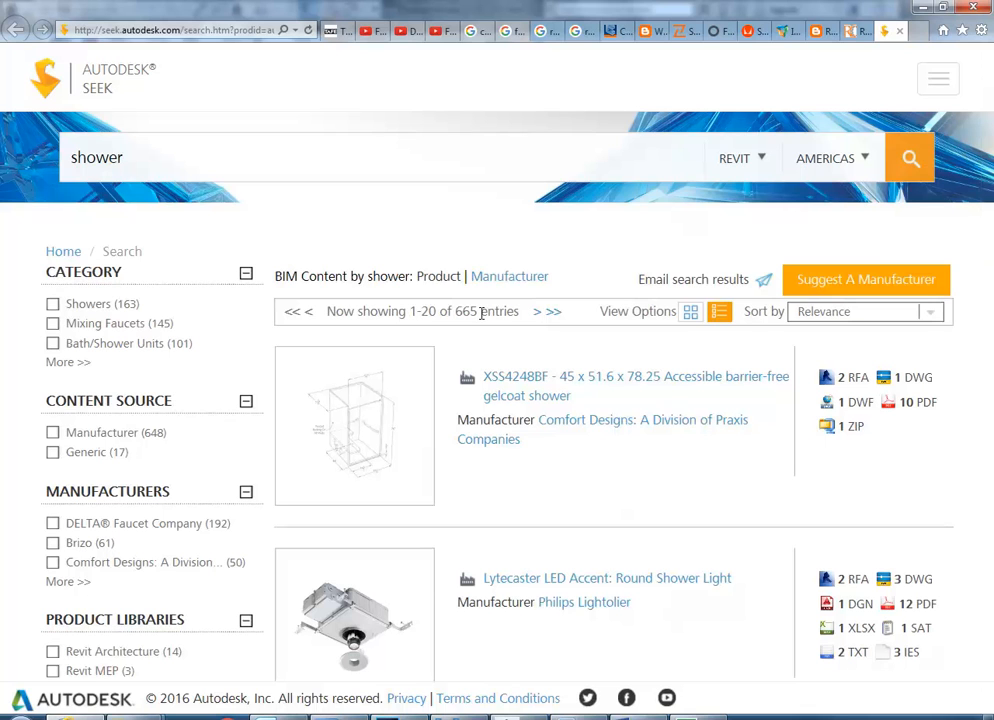
pyautogui.scroll(-15, 493, 428)
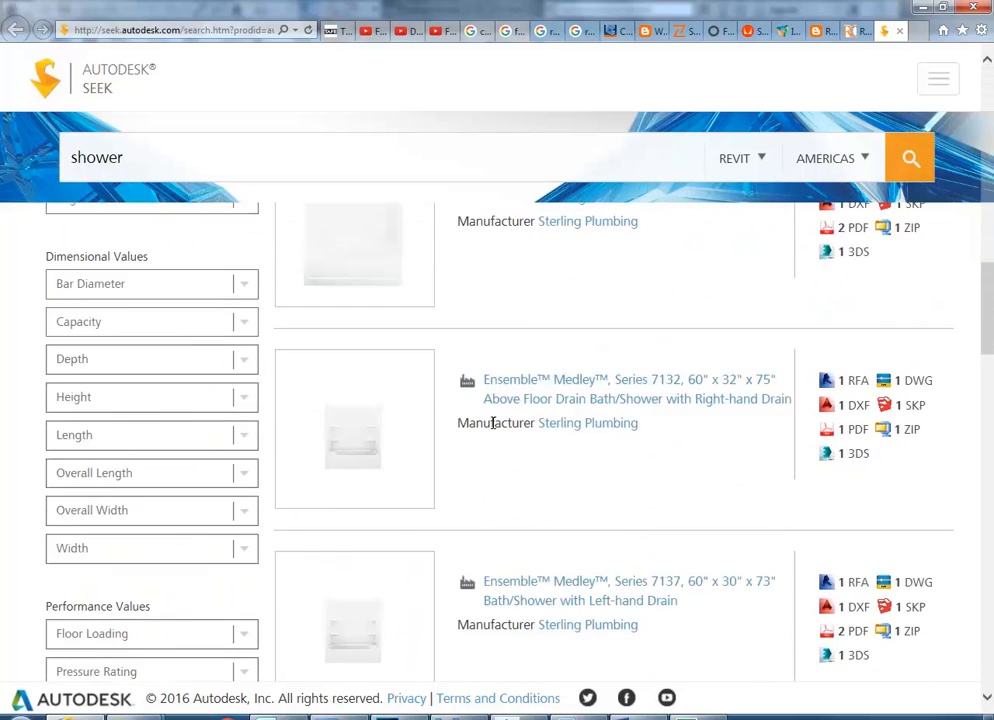
pyautogui.scroll(-10, 493, 428)
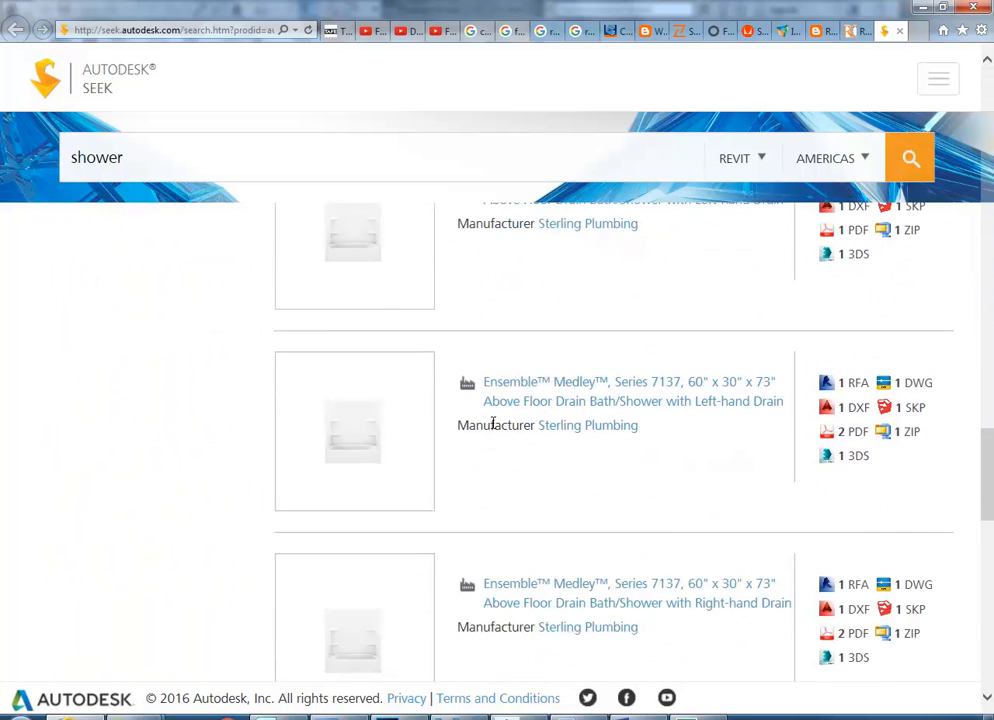
pyautogui.scroll(-5, 513, 422)
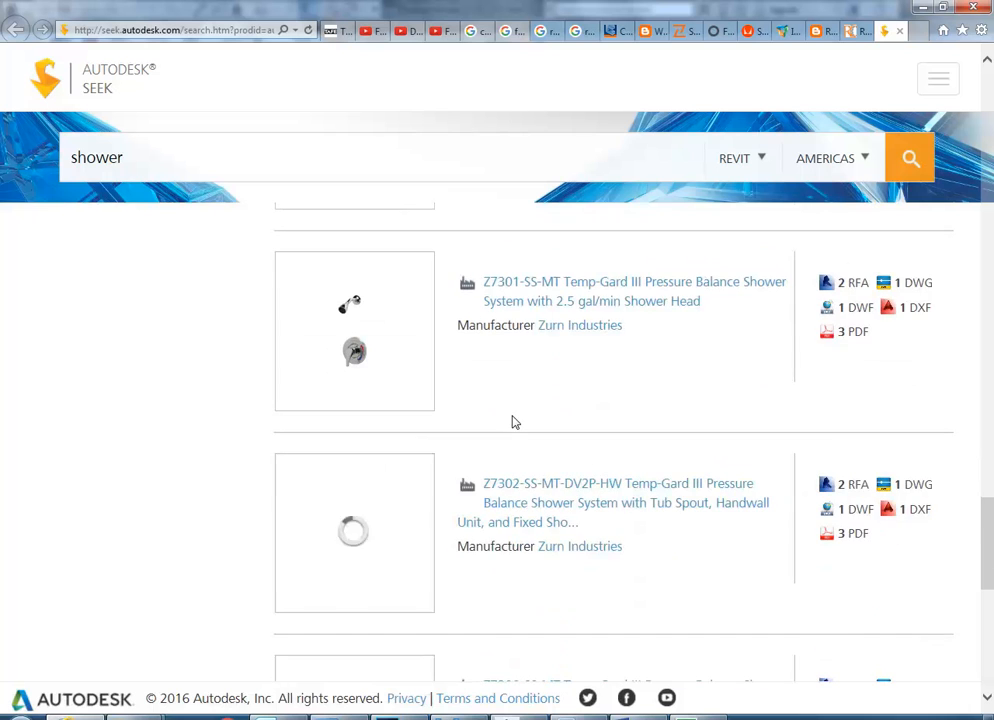
pyautogui.scroll(-1, 513, 422)
# - Open the product page of the Zurn Z7302-SS-MT-DV2P-HW Temp-Gard III shower system and view its RFA files
pyautogui.moveTo(311, 539)
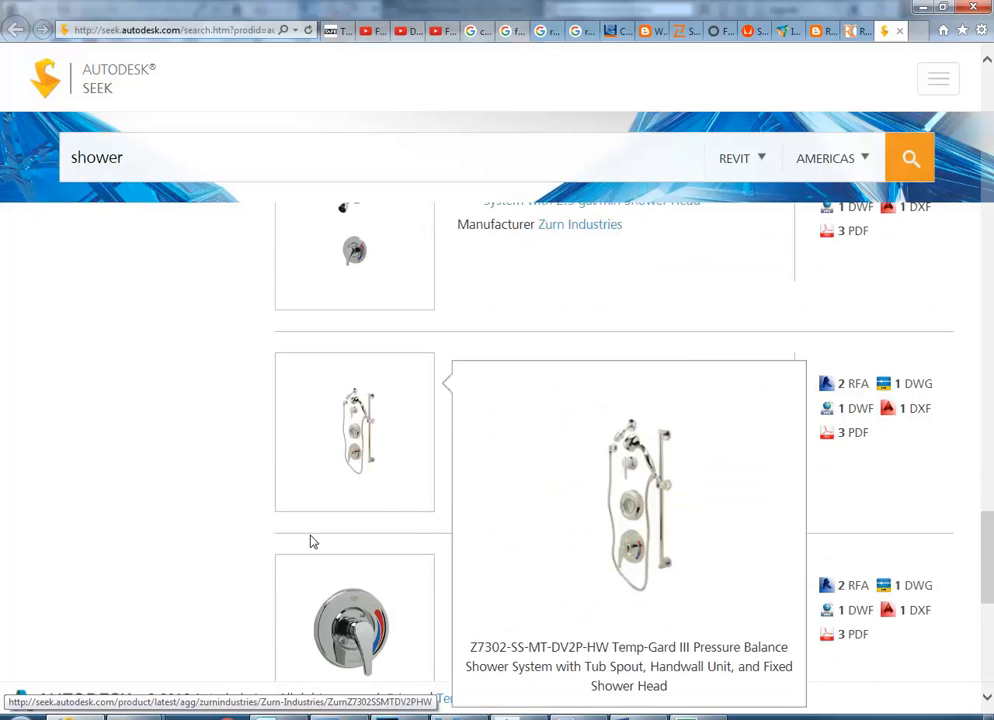
pyautogui.click(847, 390)
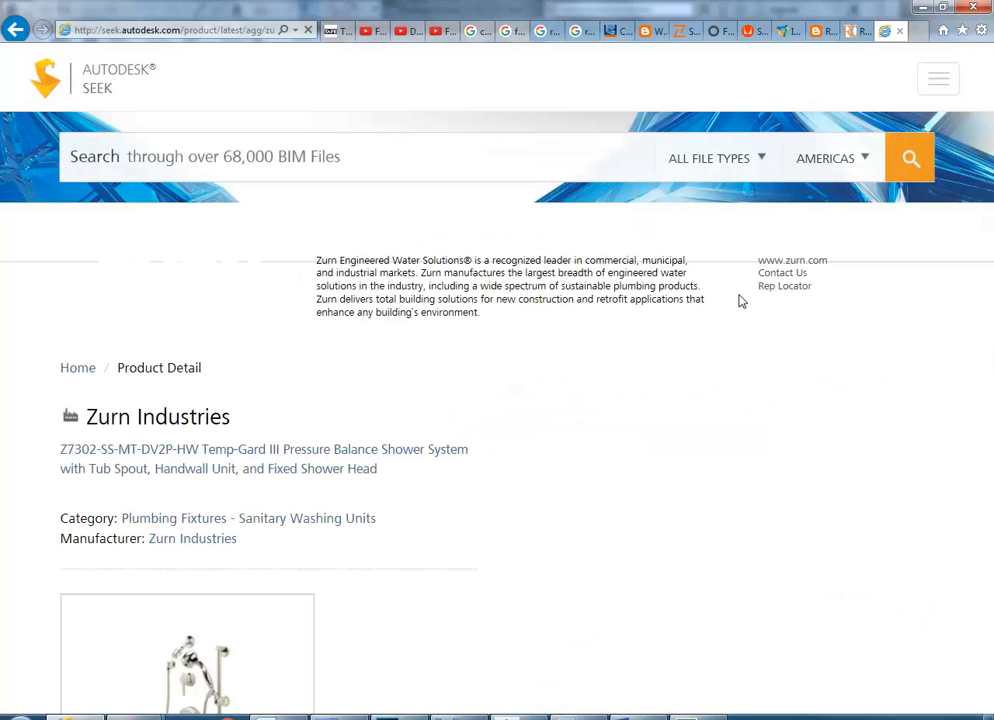
pyautogui.scroll(-1, 362, 343)
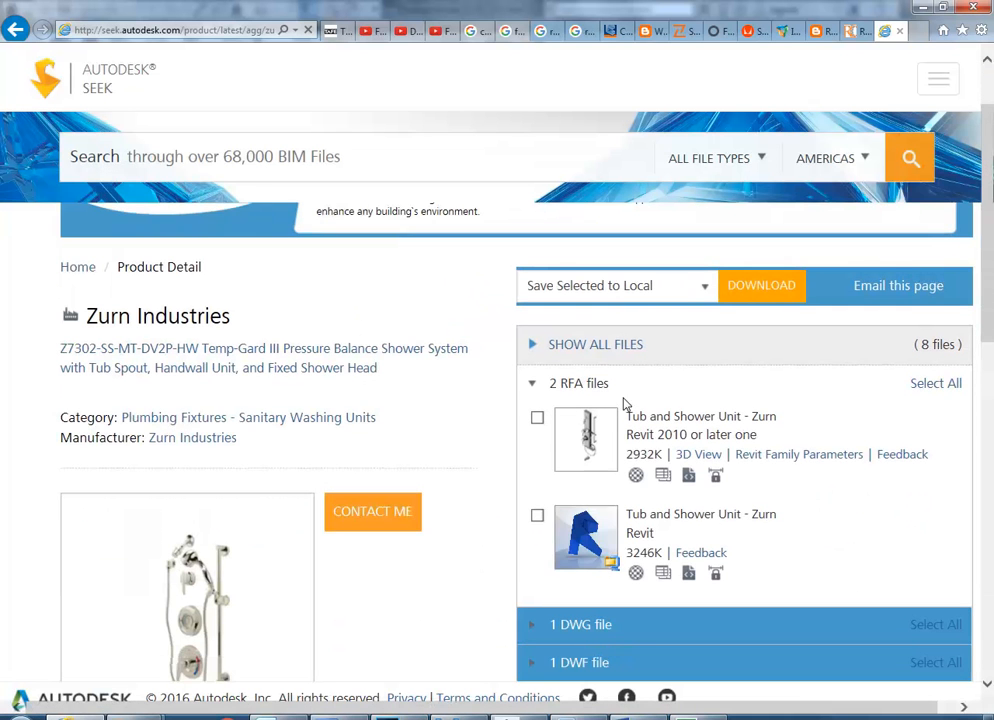
pyautogui.scroll(-1, 481, 437)
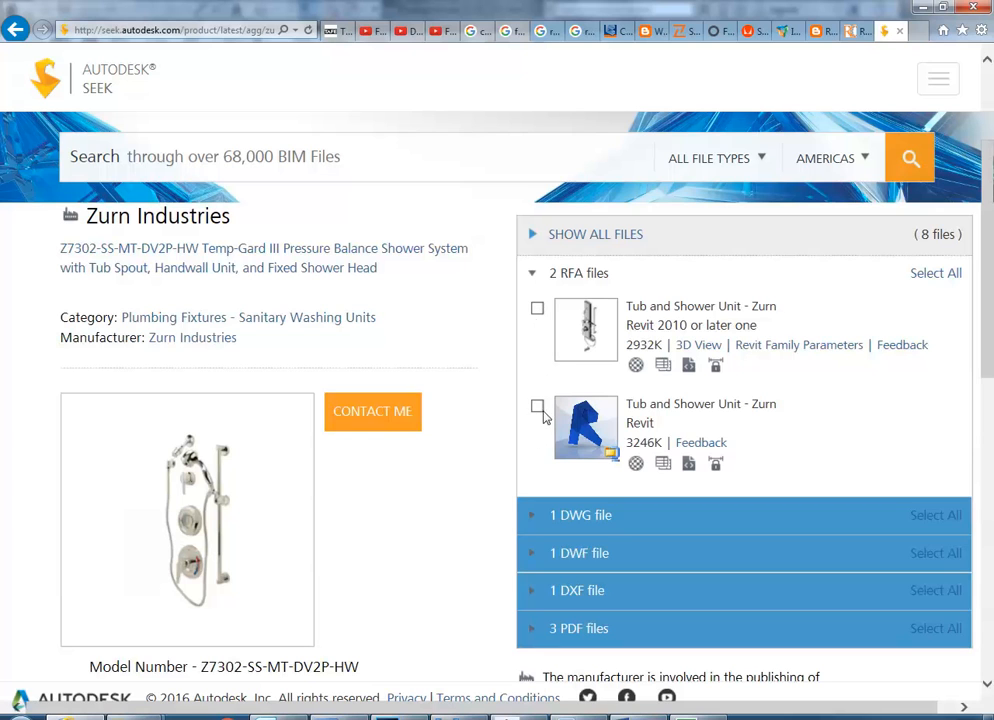
# - Download the "Revit 2010 or later one" RFA file of the Zurn Tub and Shower Unit and open it directly in Revit
pyautogui.click(537, 309)
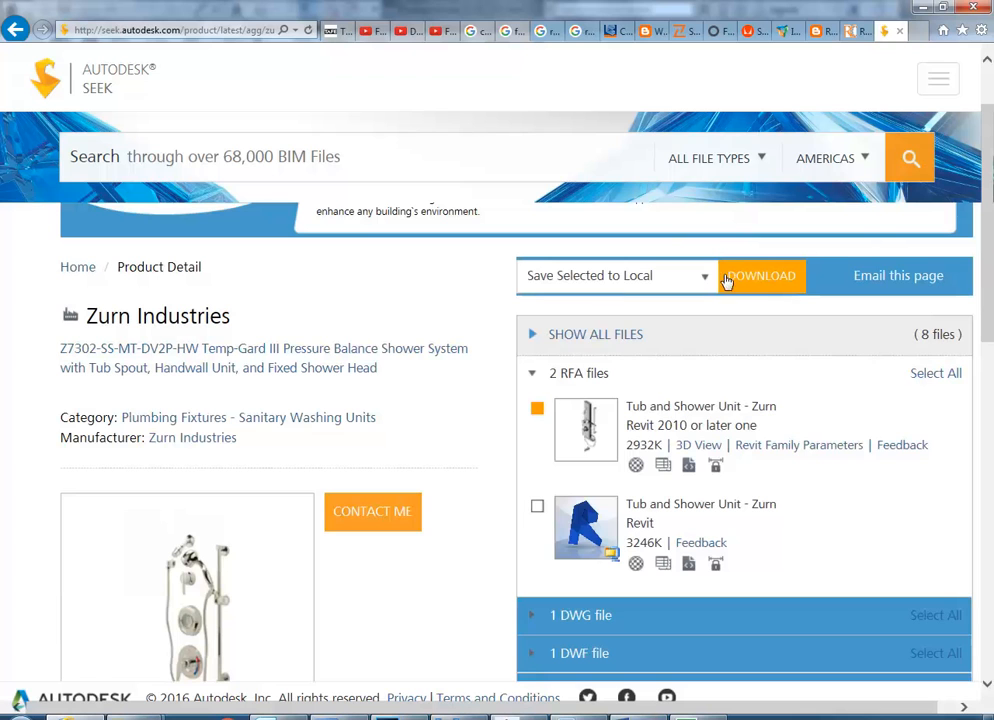
pyautogui.click(766, 285)
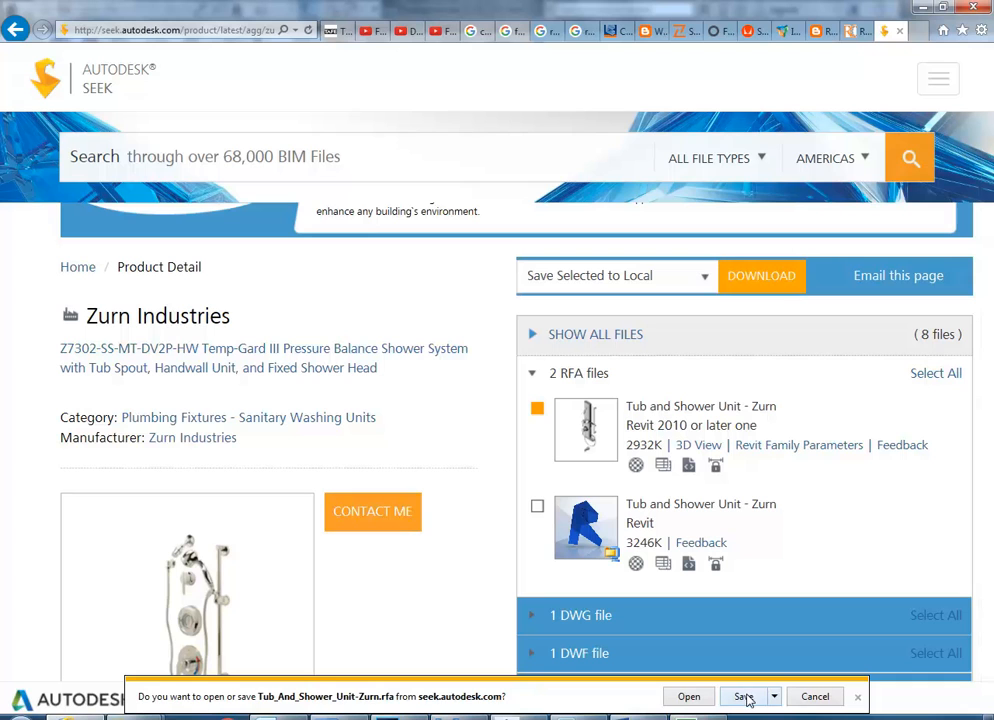
pyautogui.click(687, 698)
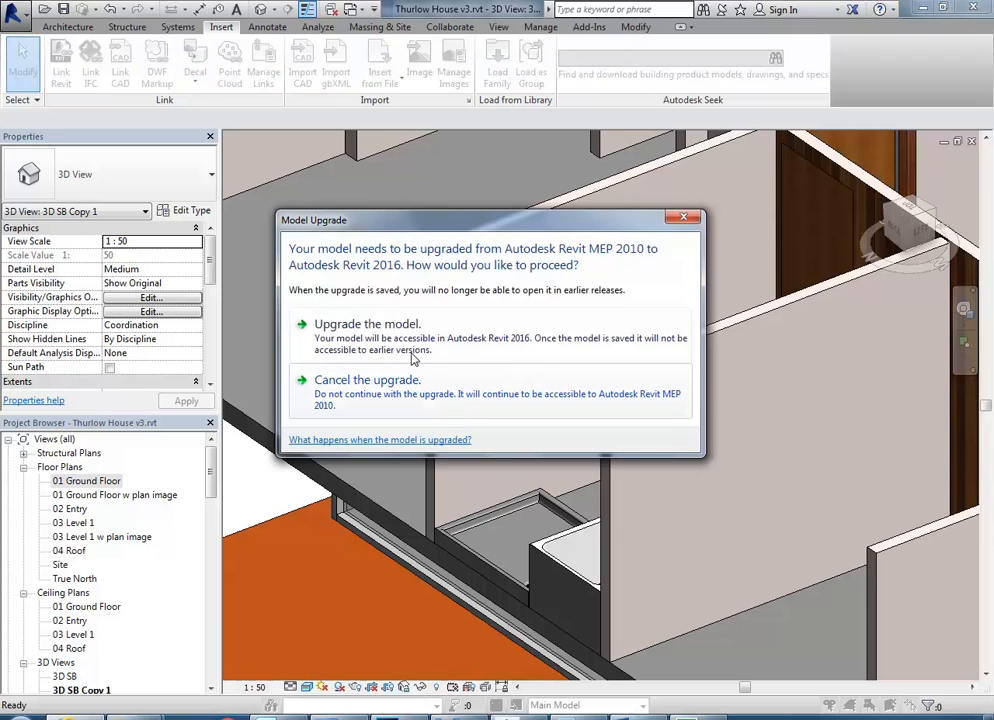
# - Upgrade the shower family to Revit 2016, accept the warnings, and inspect the unit in the 3D preview view
pyautogui.click(368, 344)
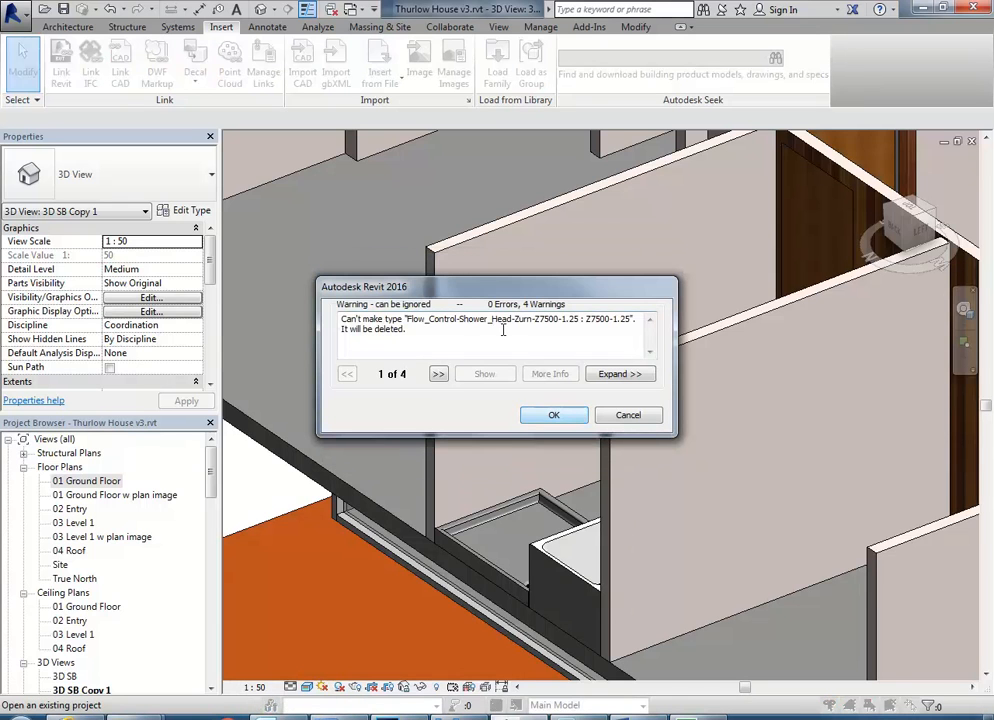
pyautogui.moveTo(474, 292); pyautogui.dragTo(436, 239)
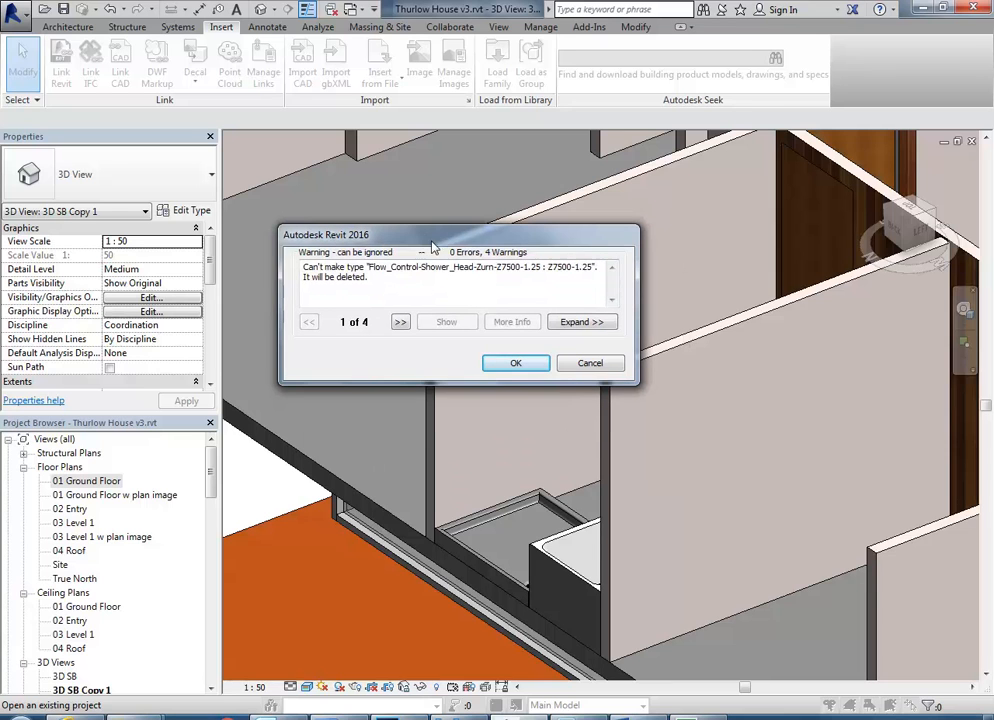
pyautogui.click(515, 362)
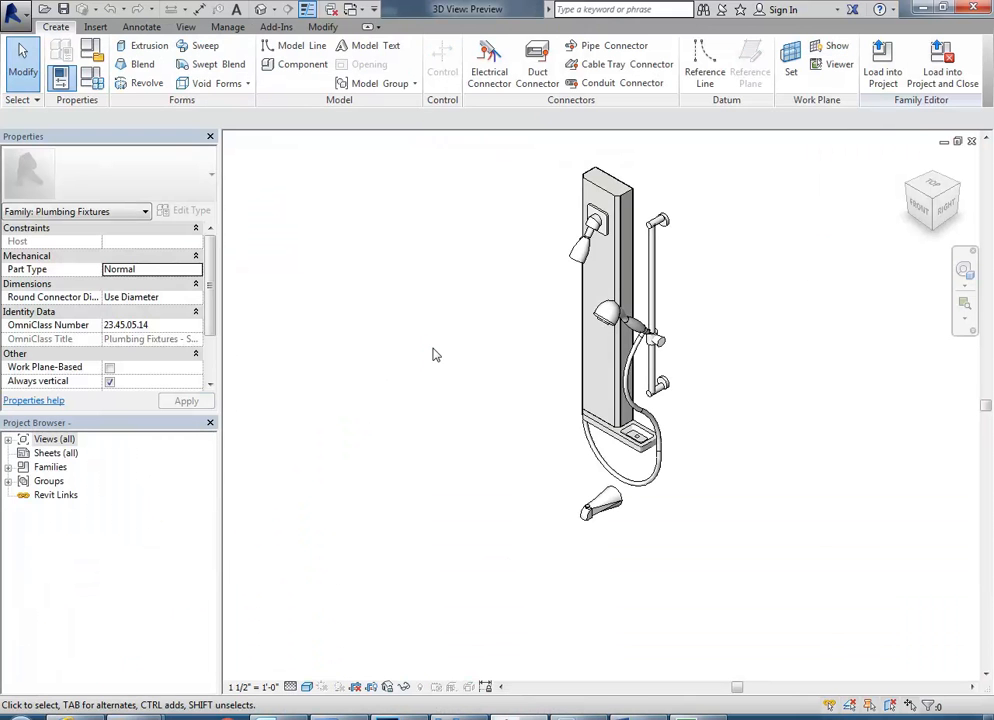
pyautogui.moveTo(550, 348); pyautogui.dragTo(455, 401, button='middle')
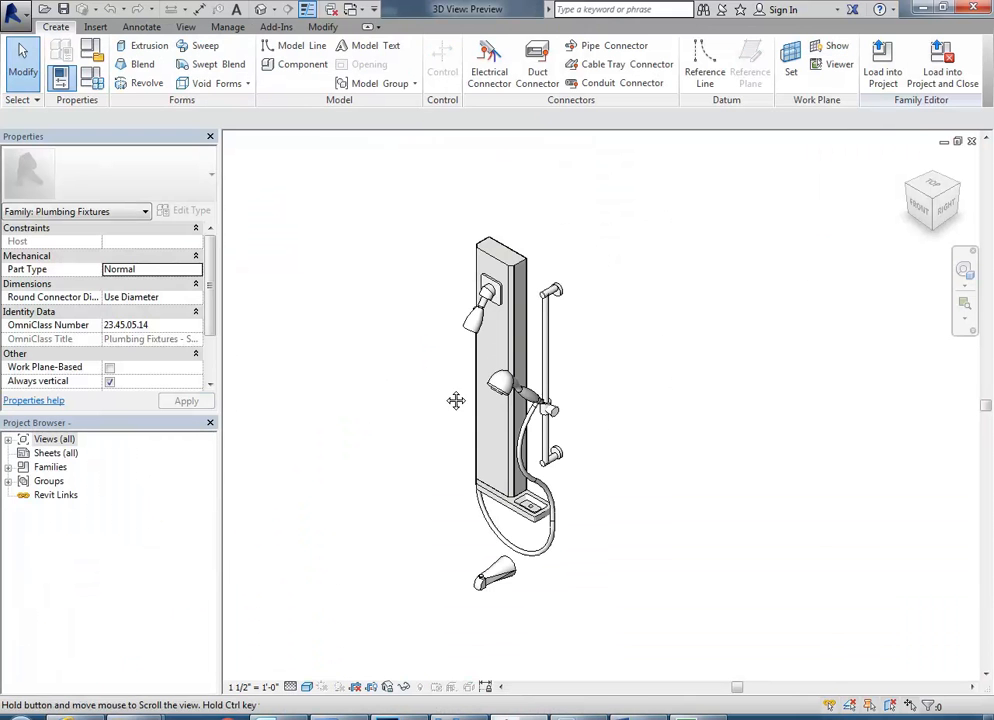
# - Load the Zurn shower family into the Thurlow House v3.rvt project only
pyautogui.moveTo(425, 540)
pyautogui.mouseDown(button='middle')
pyautogui.moveTo(423, 502)
pyautogui.moveTo(415, 523)
pyautogui.mouseUp(button='middle')
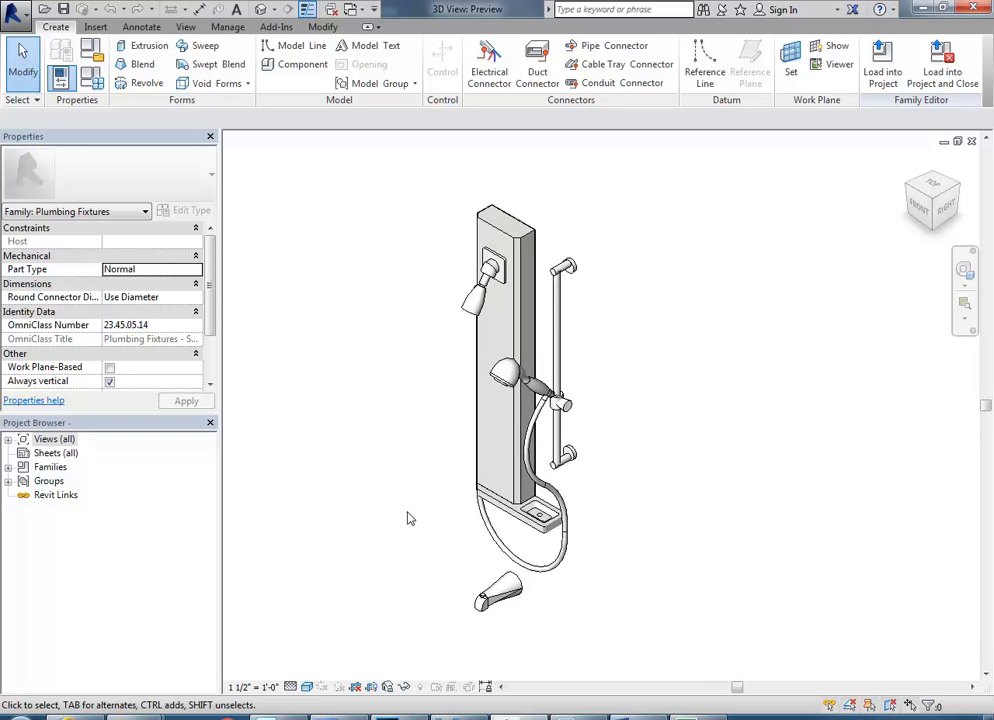
pyautogui.click(880, 78)
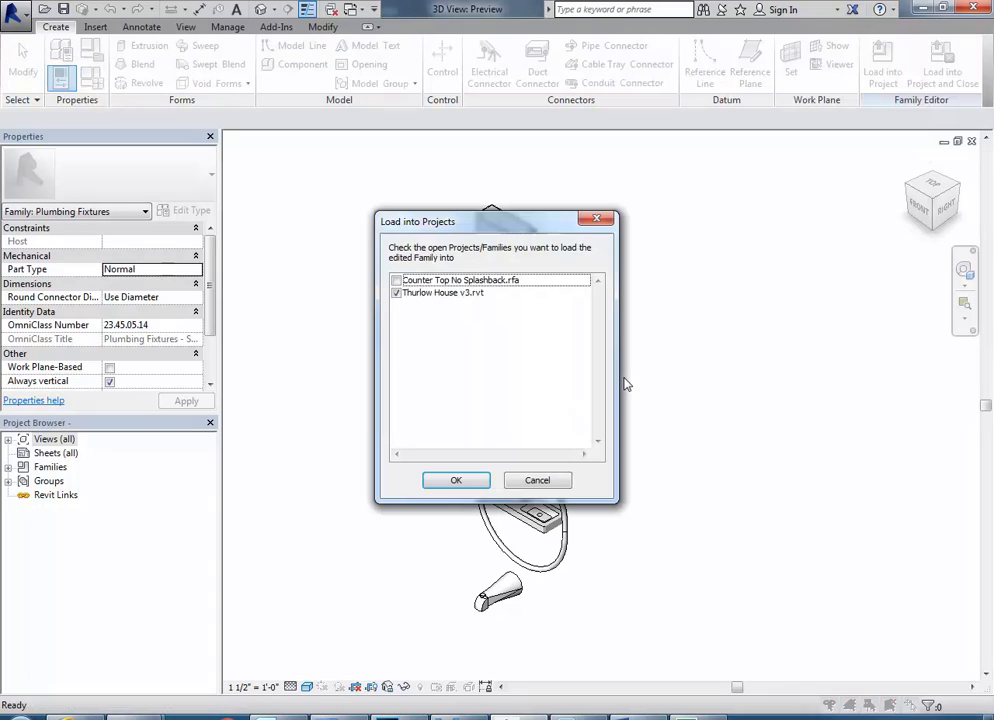
pyautogui.click(415, 293)
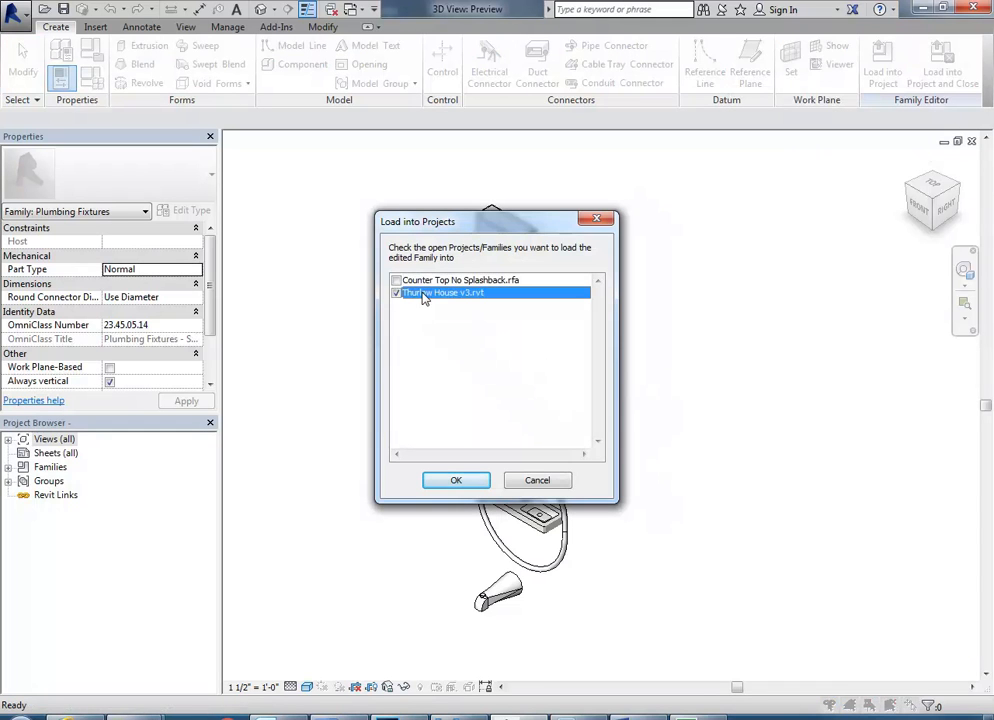
pyautogui.click(458, 480)
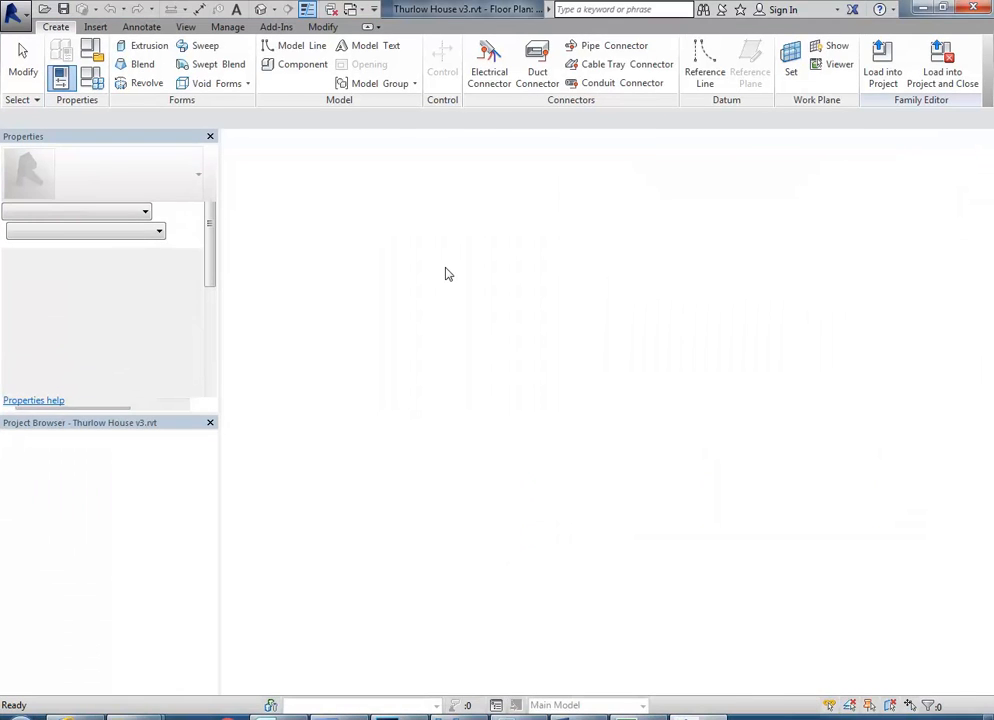
# - Place one rotated Z7500-DV-HW shower unit against the right-hand wall of the Level 1 bathroom's shower stall, and end the placement
pyautogui.moveTo(510, 421); pyautogui.dragTo(535, 523, button='middle')
pyautogui.scroll(-4, 590, 386)
pyautogui.scroll(-2, 471, 338)
pyautogui.moveTo(471, 338); pyautogui.dragTo(452, 382, button='middle')
pyautogui.scroll(5, 580, 300)
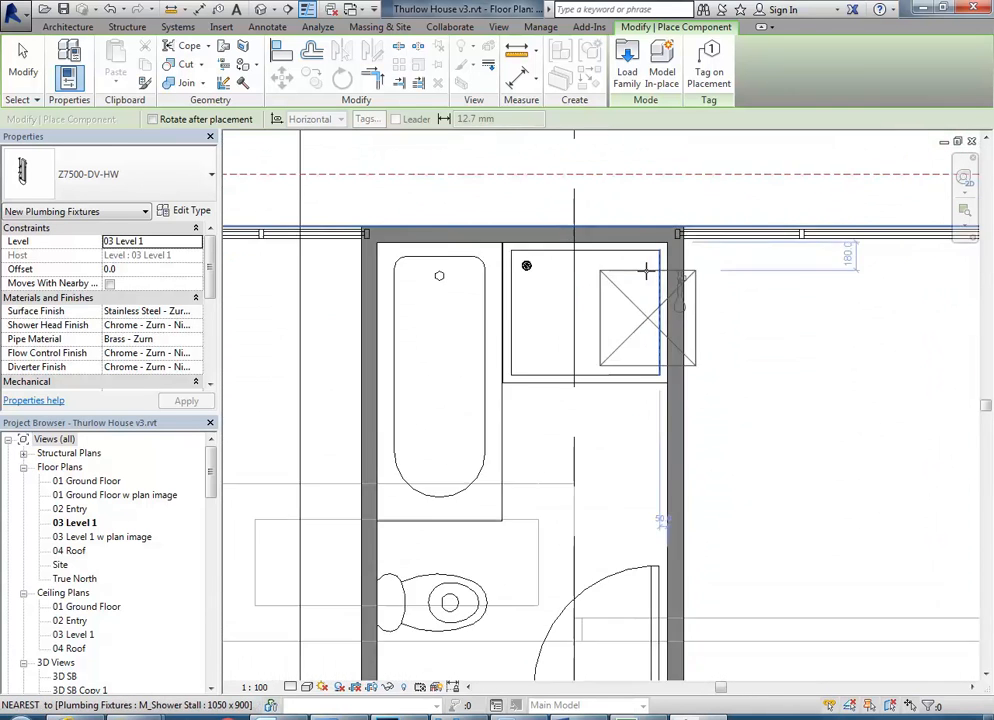
pyautogui.scroll(2, 646, 271)
pyautogui.moveTo(646, 271); pyautogui.dragTo(639, 325, button='middle')
pyautogui.press('space')
pyautogui.press('space')
pyautogui.press('space')
pyautogui.press('space')
pyautogui.click(667, 377)
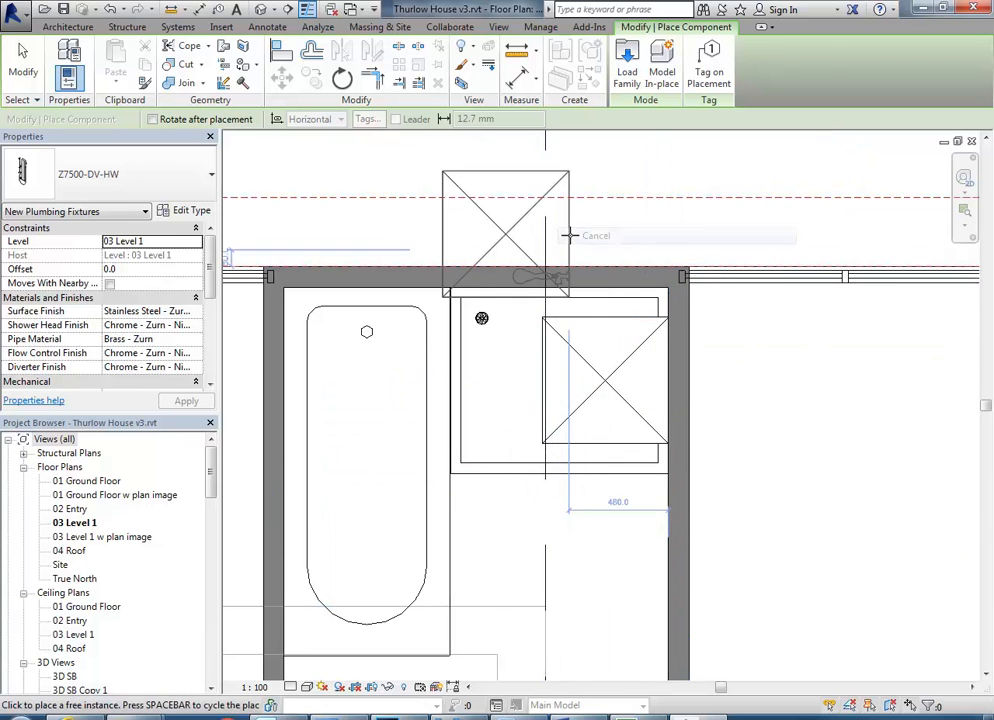
pyautogui.click(596, 236)
# - Hide the placed shower unit as an element in the 03 Level 1 floor plan
pyautogui.scroll(3, 600, 255)
pyautogui.moveTo(557, 444); pyautogui.dragTo(599, 355, button='middle')
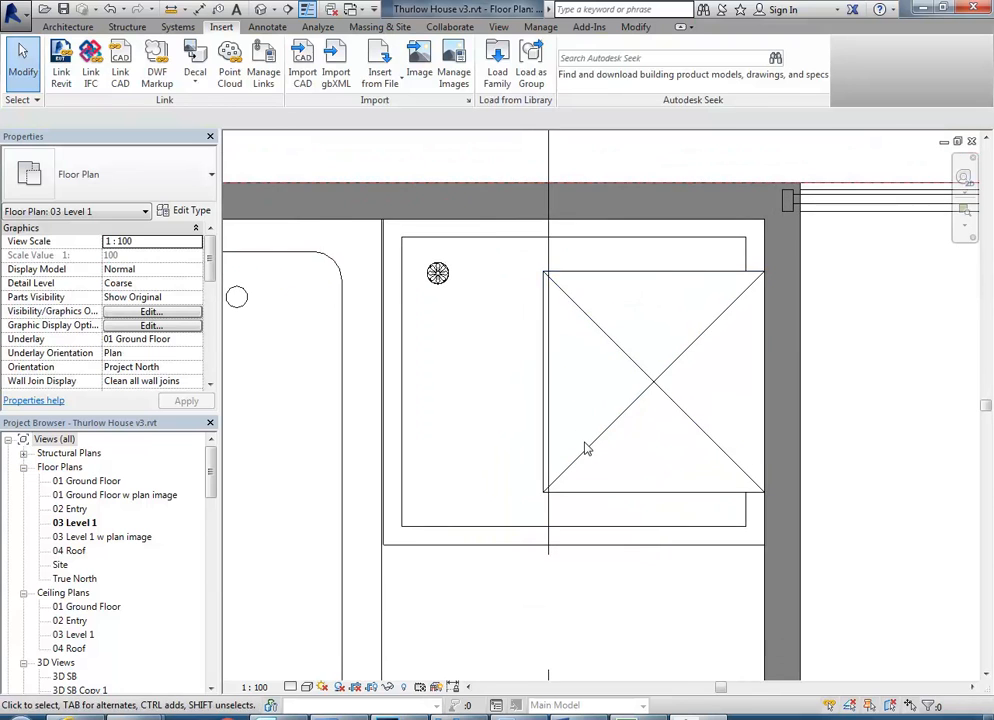
pyautogui.moveTo(587, 449); pyautogui.dragTo(537, 433, button='middle')
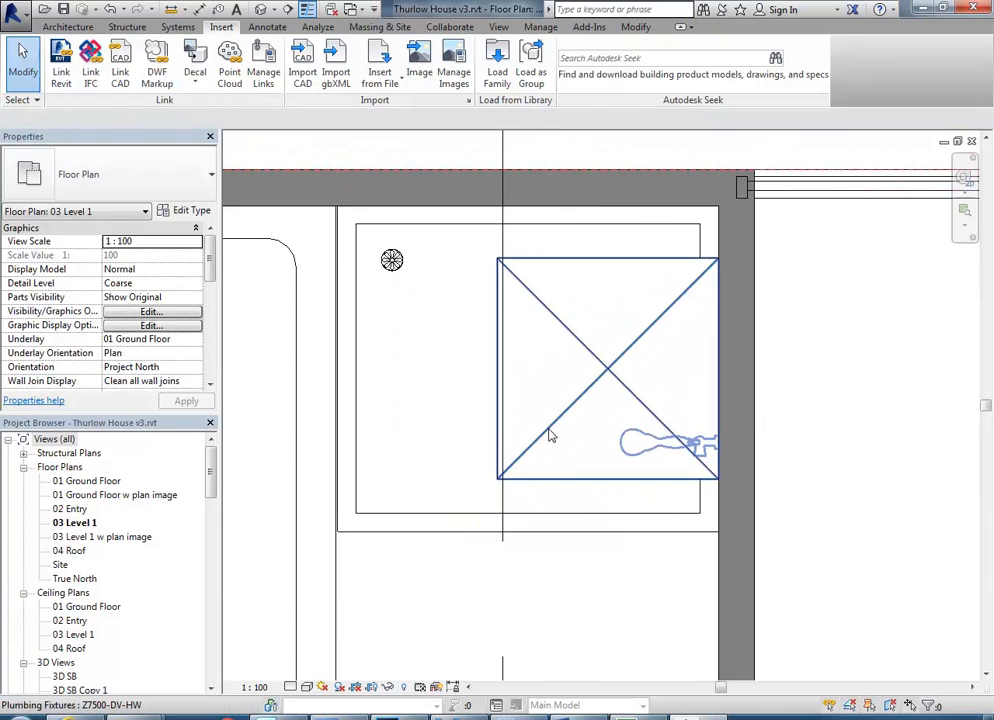
pyautogui.click(549, 435)
pyautogui.rightClick(548, 435)
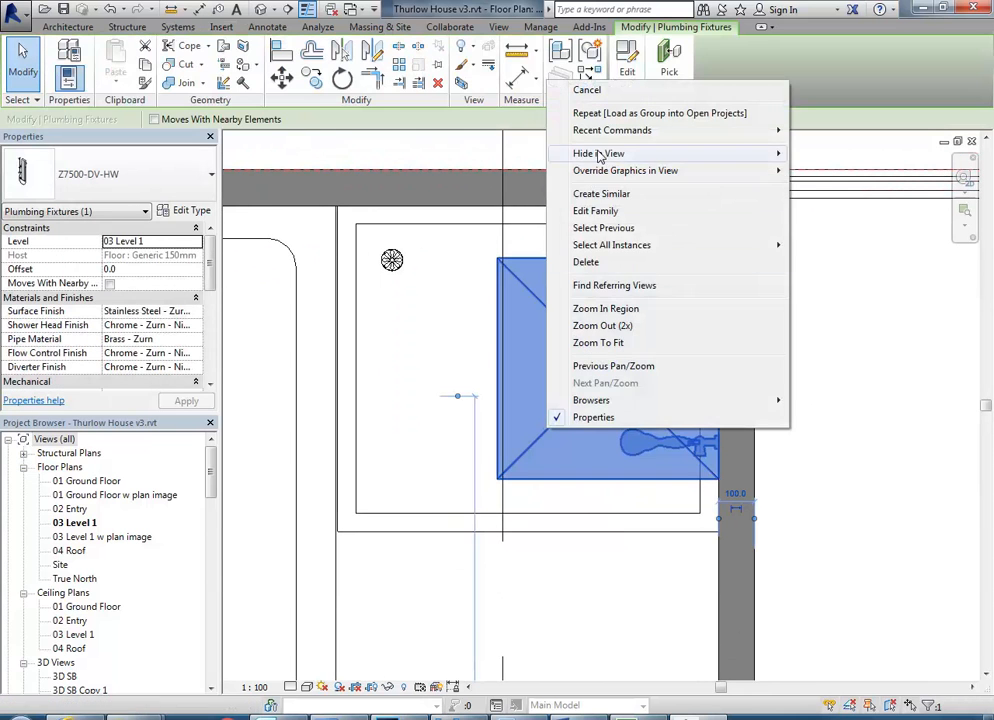
pyautogui.moveTo(600, 153)
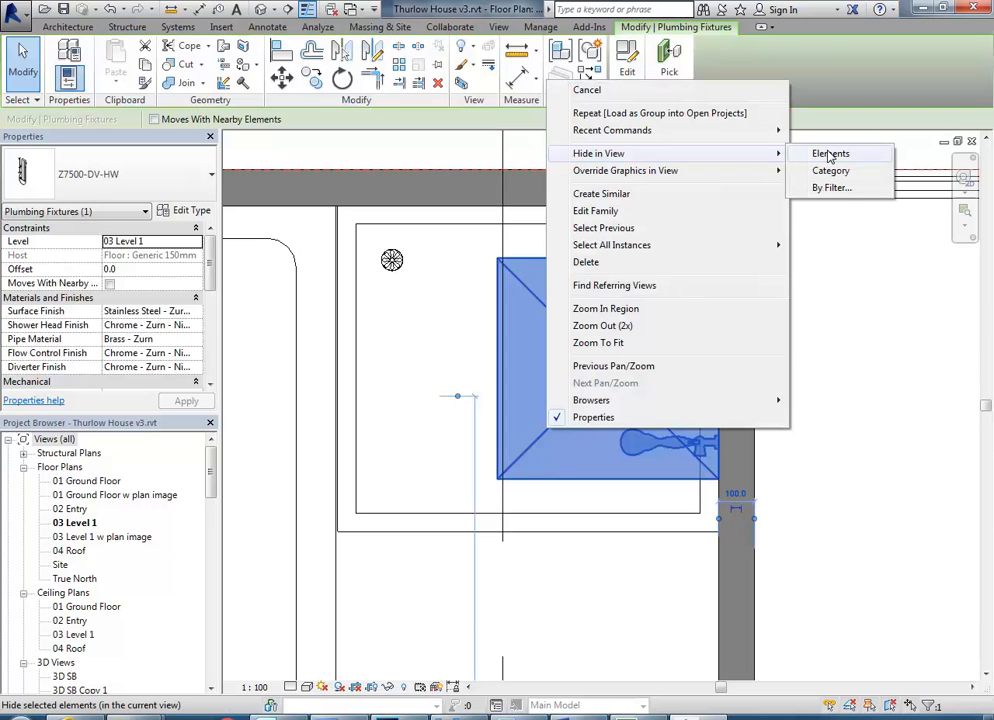
pyautogui.click(829, 155)
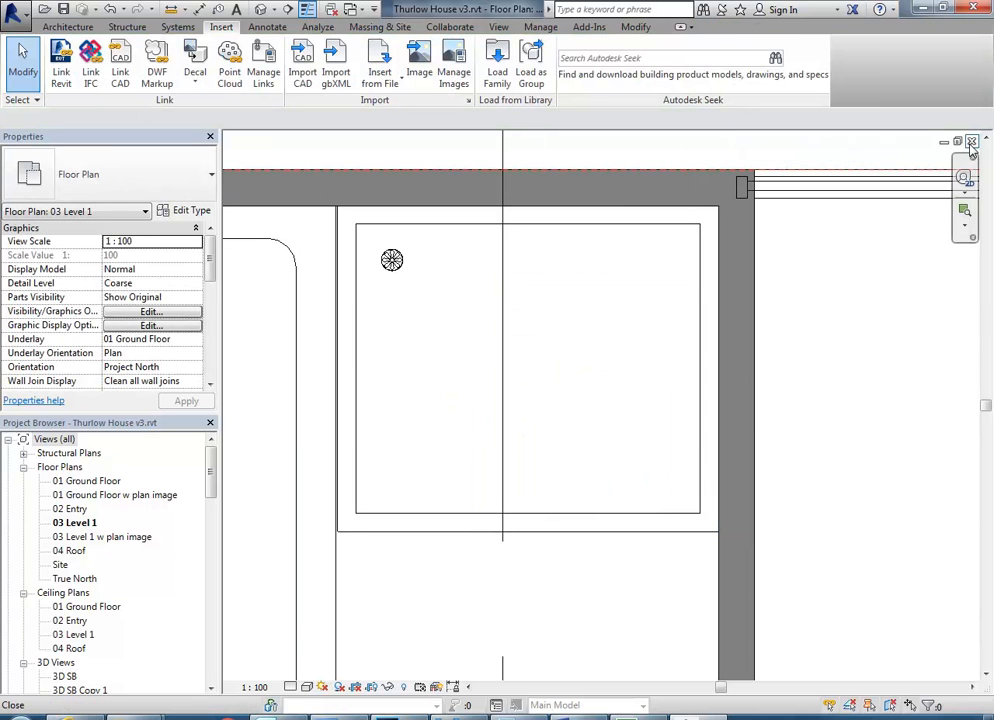
# - Close the Level 1 floor plan and the family's preview view to see the shower in the 3D SB Copy 1 view
pyautogui.click(970, 143)
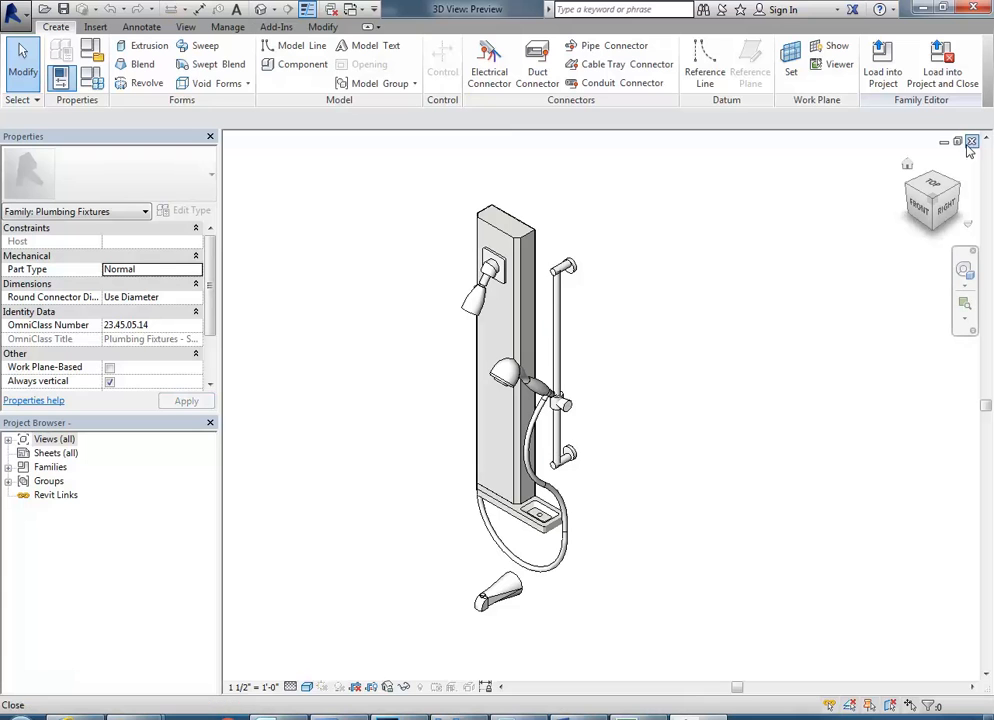
pyautogui.click(970, 143)
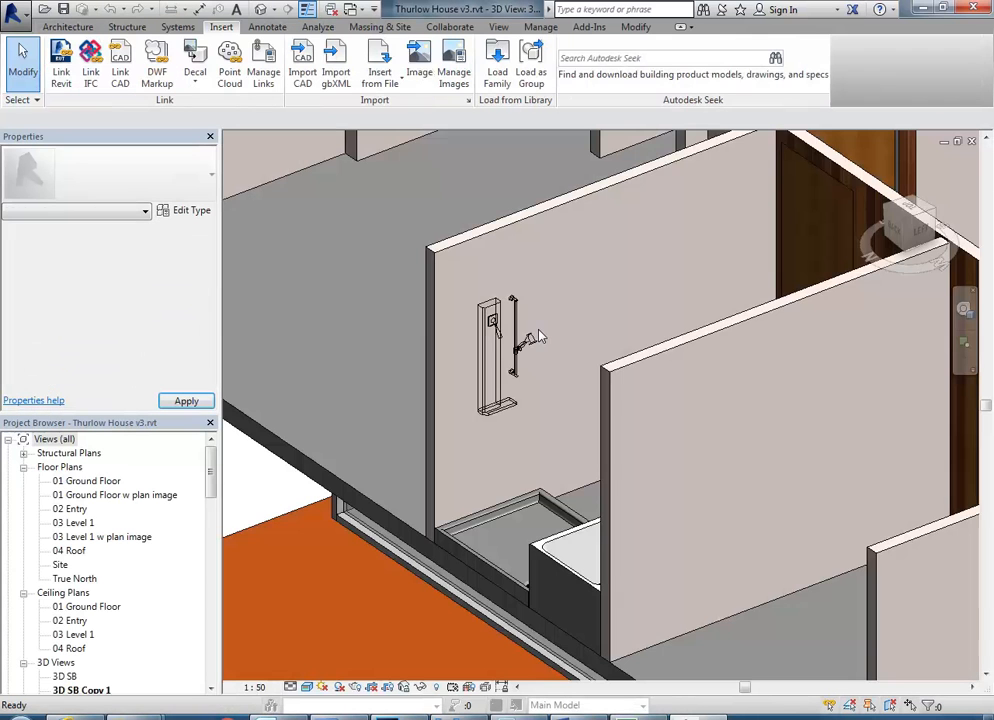
pyautogui.scroll(4, 420, 450)
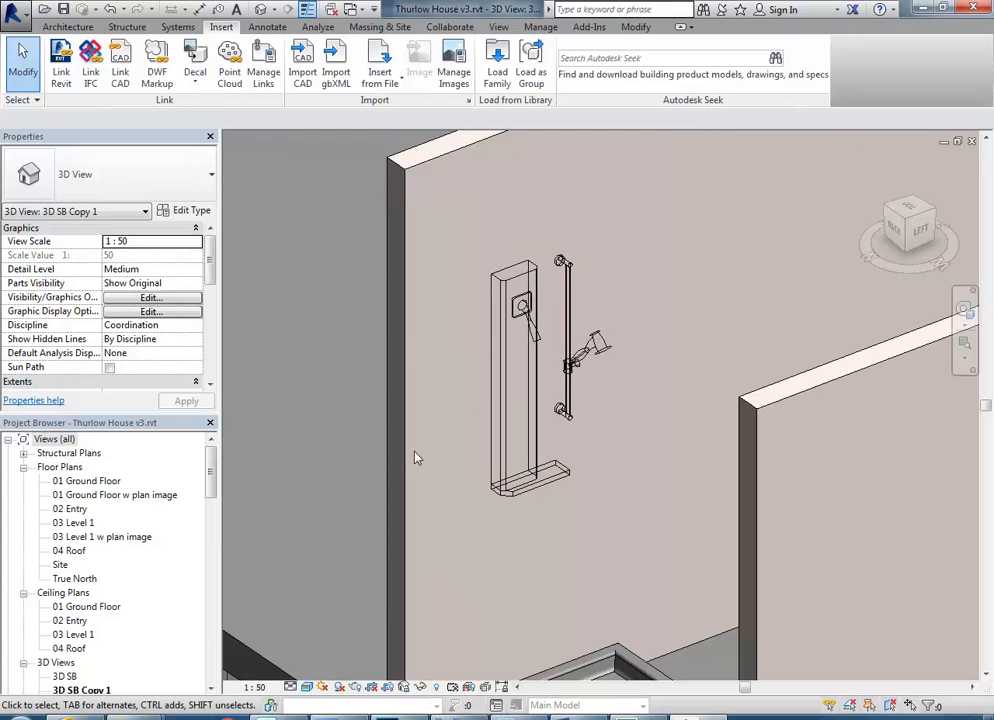
# - Set the 3D SB Copy 1 view's detail level to Fine and inspect the wall-mounted shower unit
pyautogui.click(307, 687)
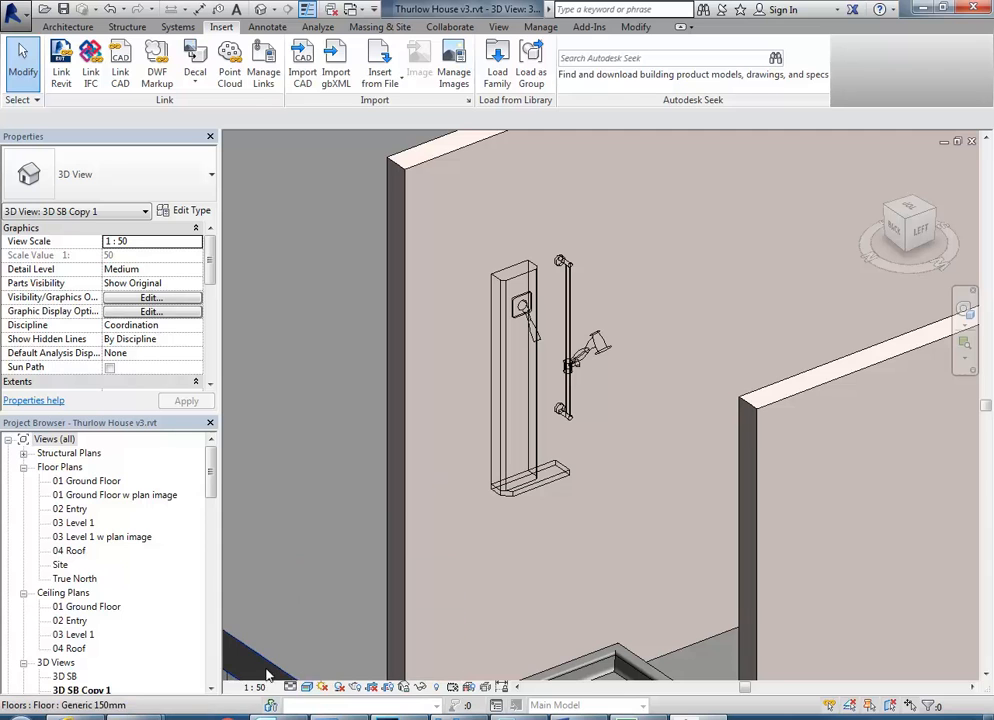
pyautogui.click(260, 666)
pyautogui.click(290, 687)
pyautogui.click(304, 674)
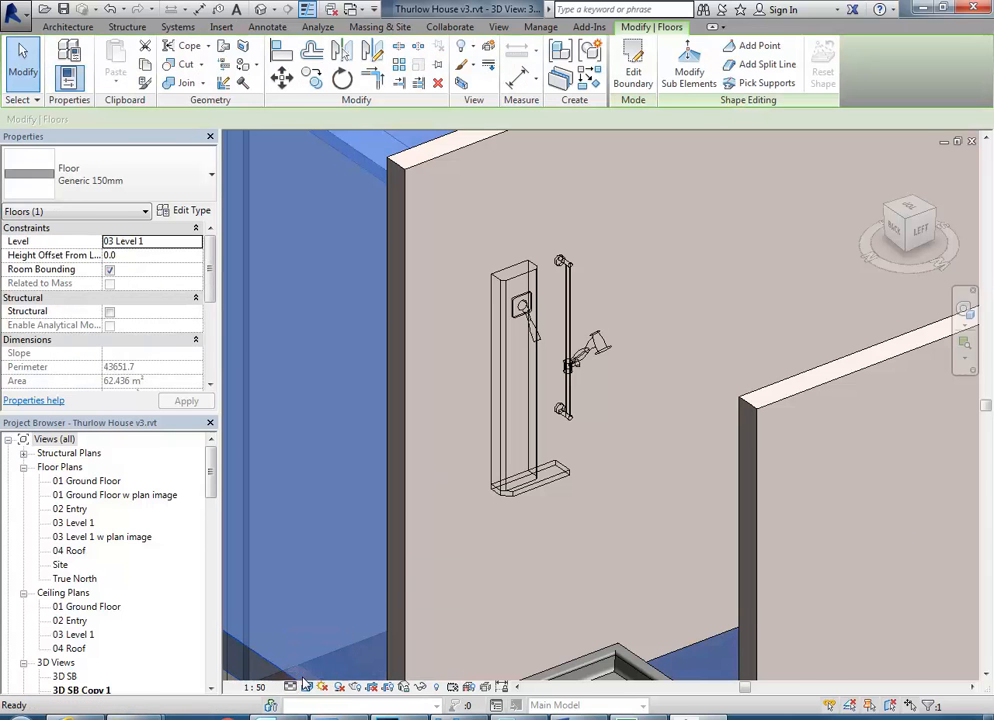
pyautogui.press('Escape')
pyautogui.scroll(4, 417, 429)
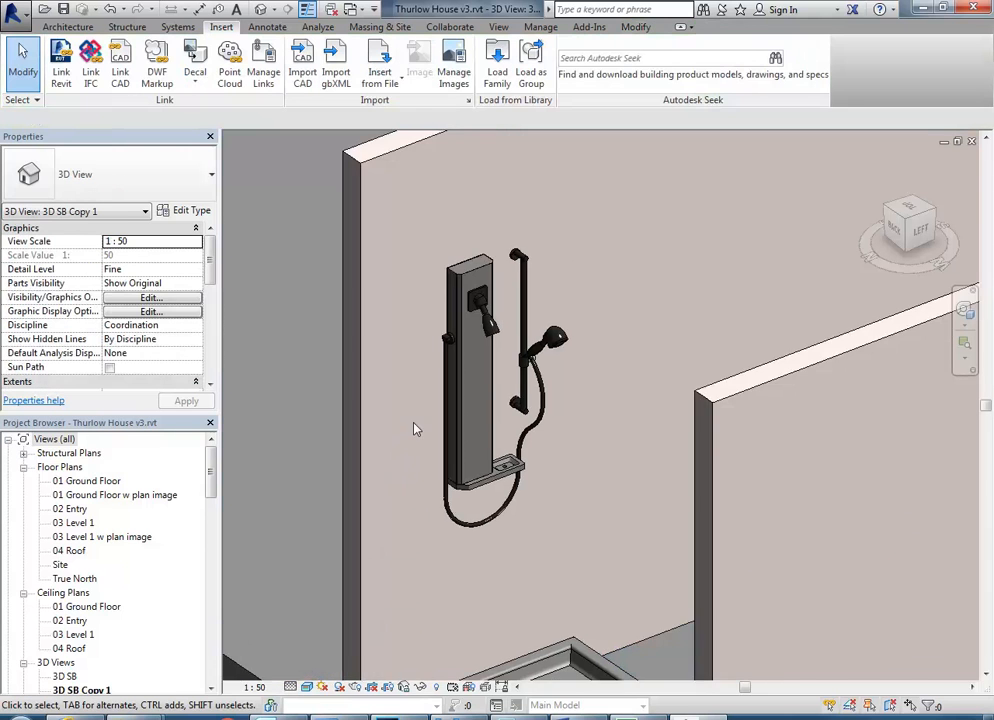
pyautogui.scroll(-2, 410, 459)
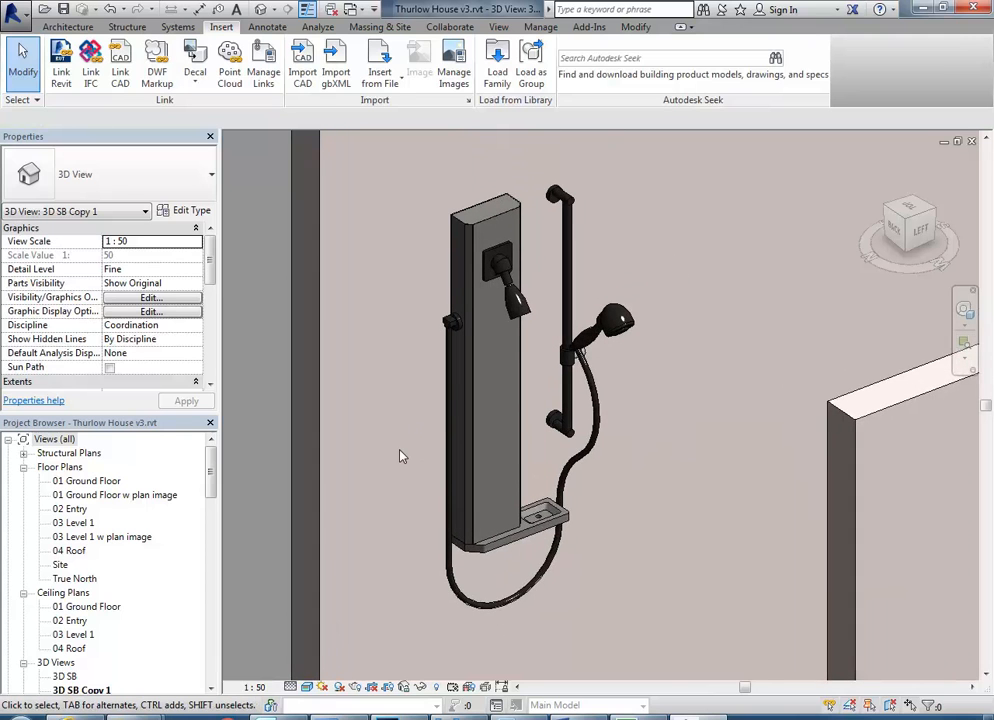
pyautogui.moveTo(402, 457); pyautogui.dragTo(393, 459, button='middle')
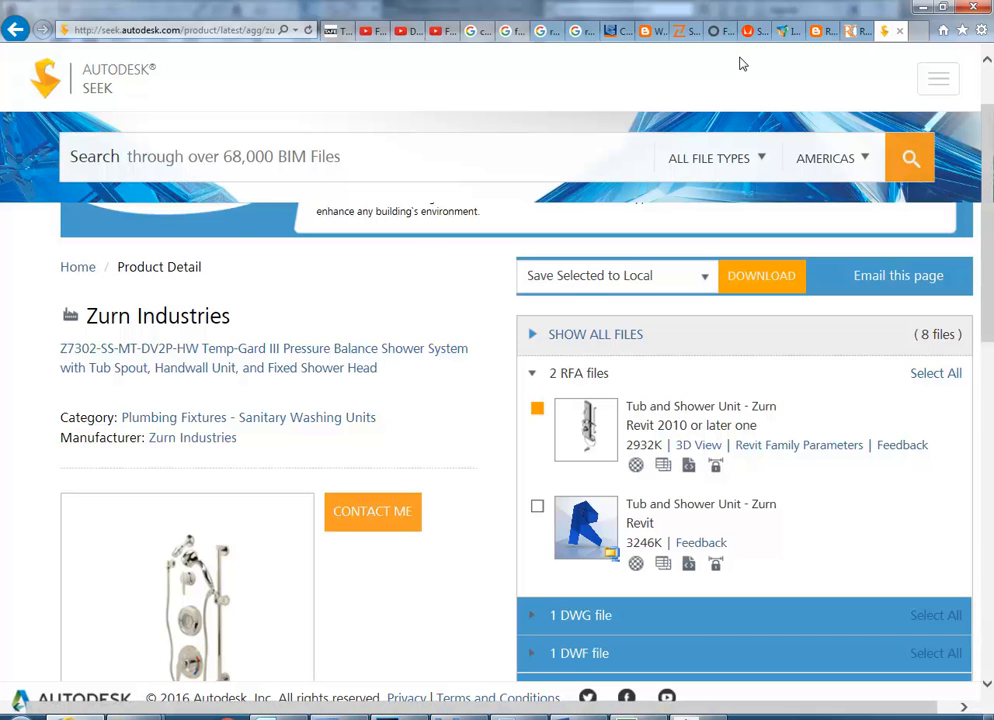
# - Switch to the web browser and search Google for "3d furniture" in a new tab
pyautogui.click(914, 31)
pyautogui.click(224, 192)
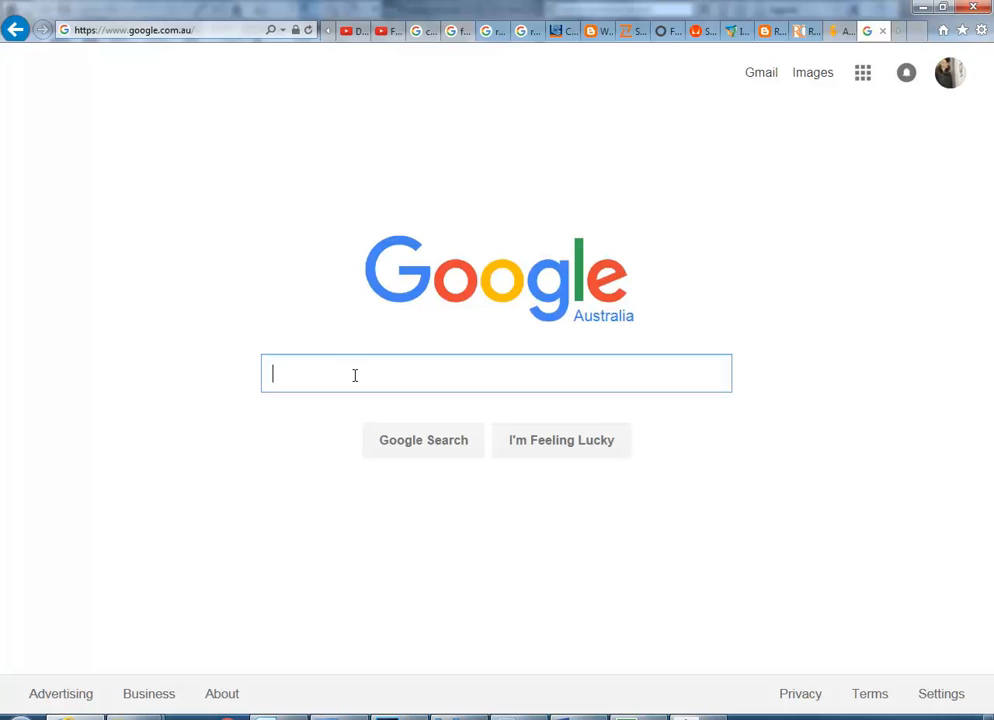
pyautogui.write('3d')
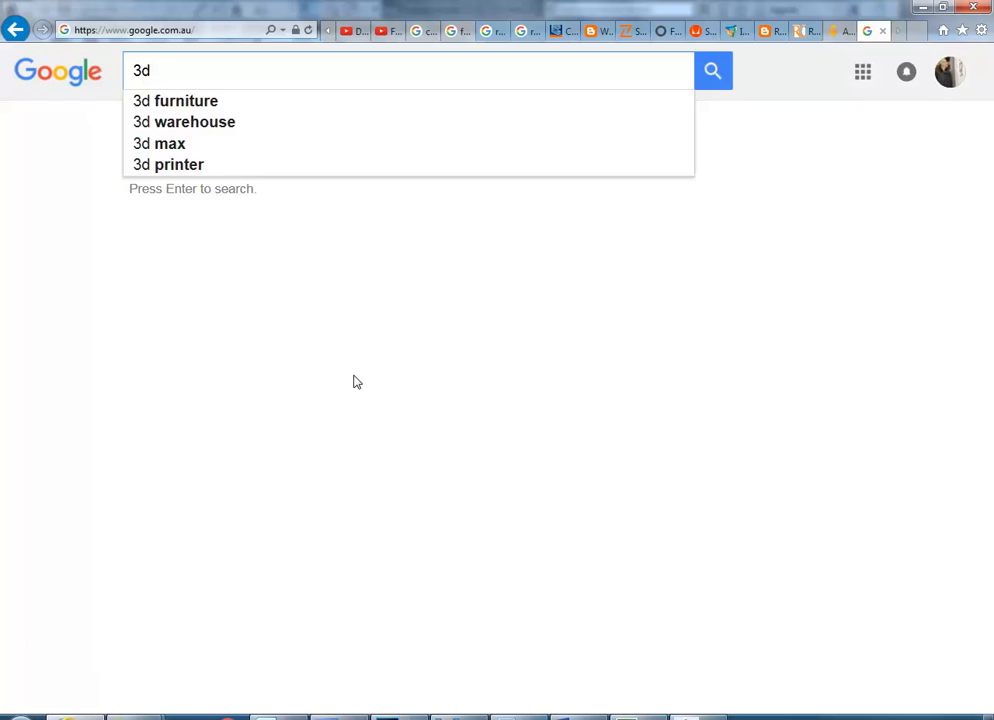
pyautogui.press('Down')
pyautogui.press('Return')
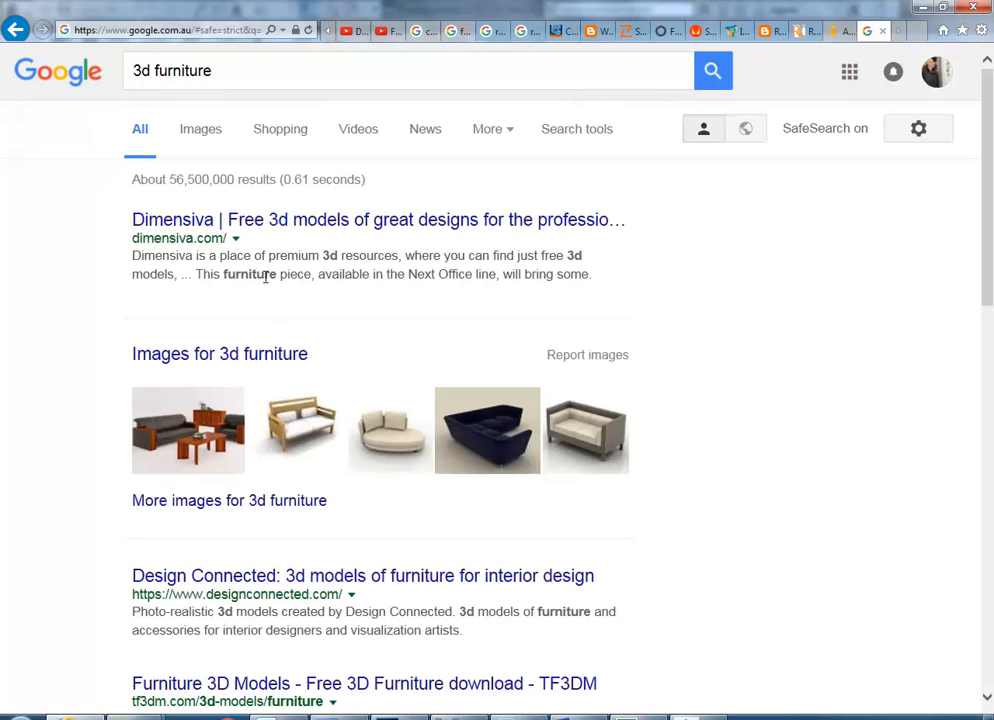
# - Open the Dimensiva, Design Connected and TF3DM results in separate tabs and bring up the Design Connected site
pyautogui.middleClick(282, 232)
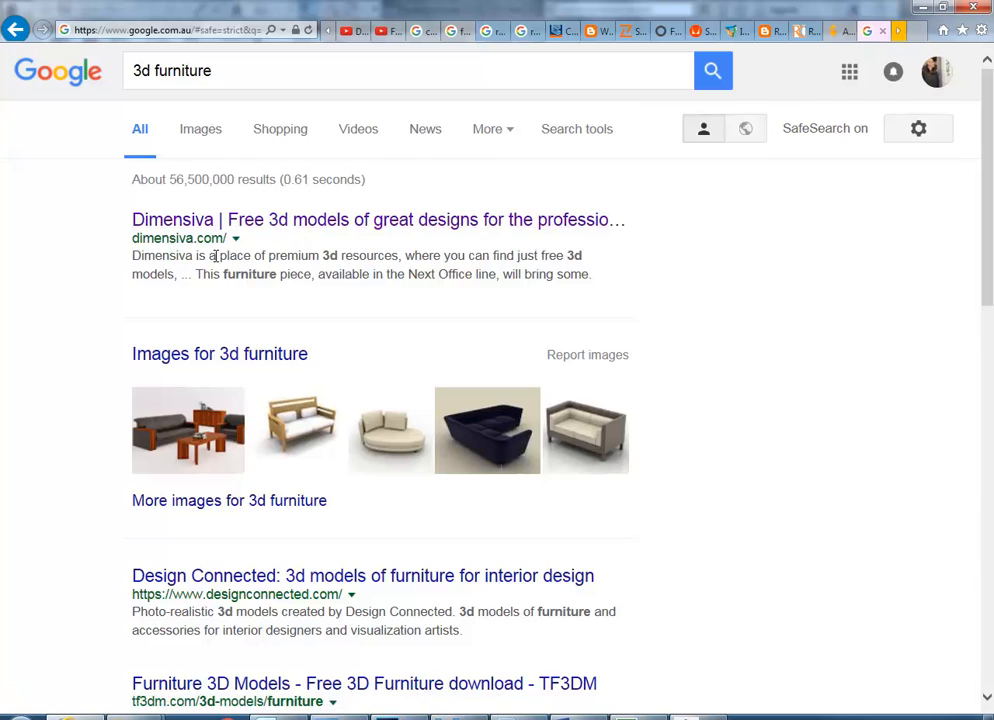
pyautogui.scroll(-1, 215, 256)
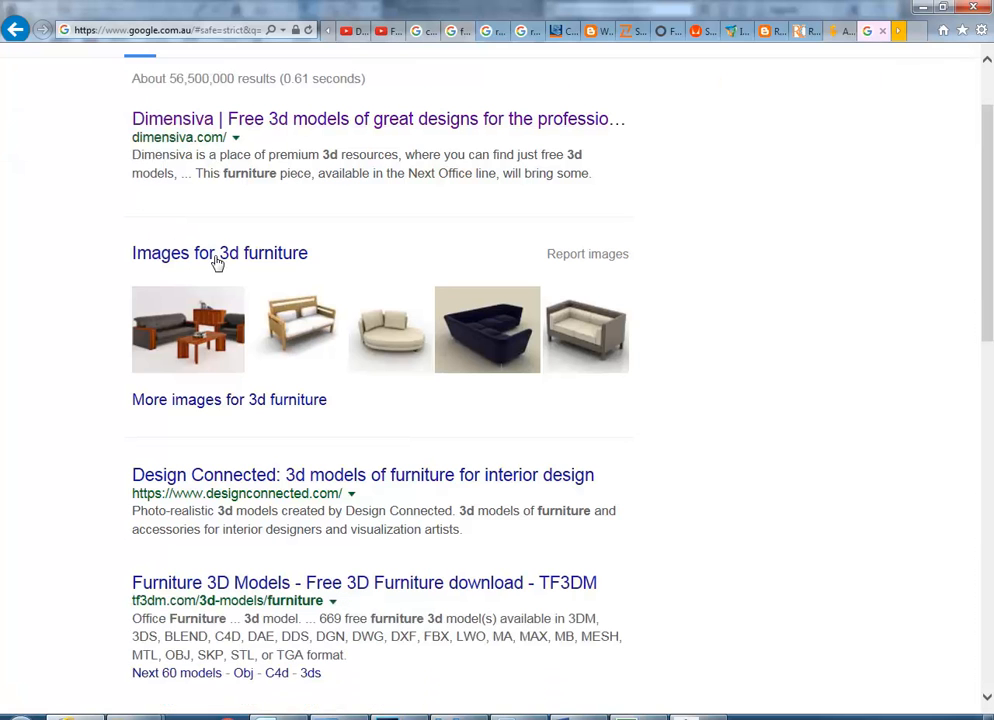
pyautogui.middleClick(232, 487)
pyautogui.scroll(-1, 256, 533)
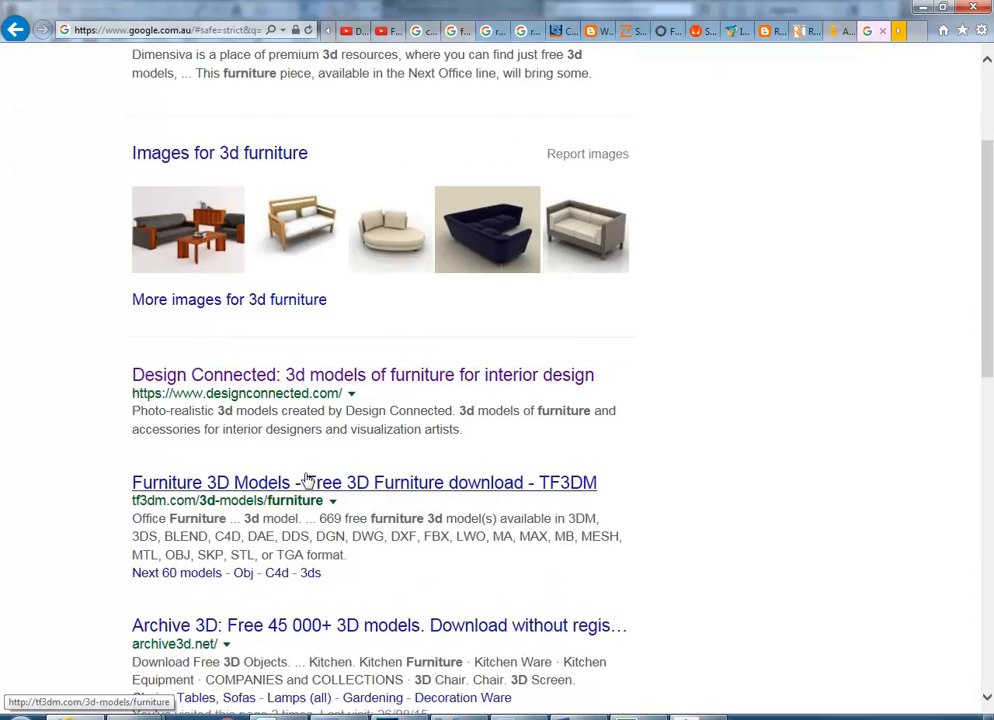
pyautogui.click(898, 35)
pyautogui.click(898, 35)
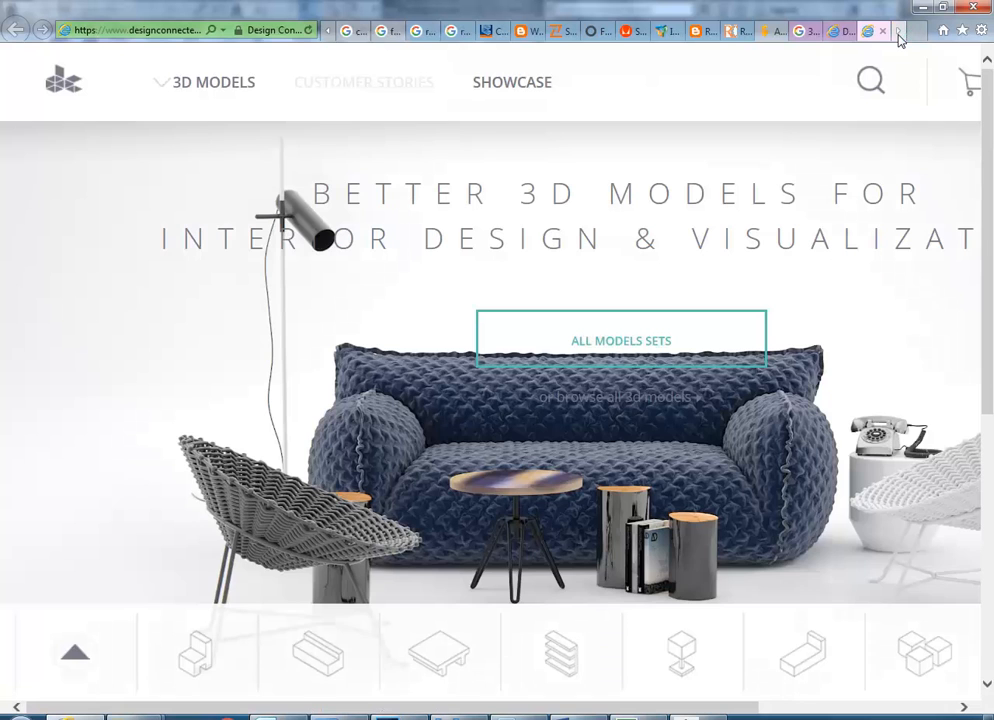
# - Look through the earlier furniture search tabs and close the one with the furniture image results
pyautogui.click(494, 32)
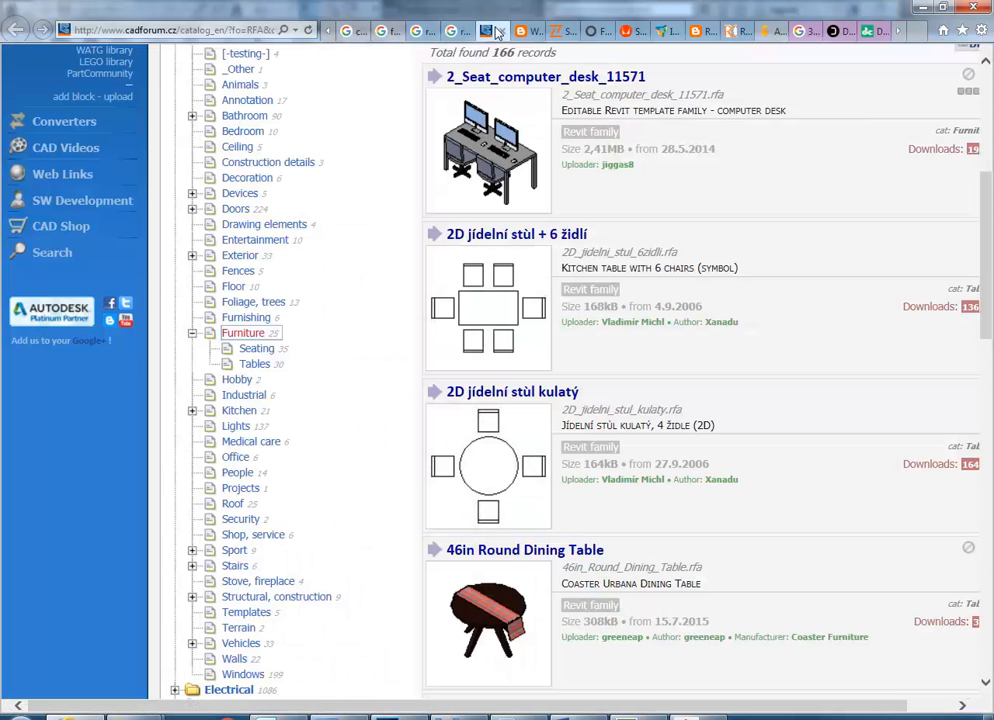
pyautogui.click(437, 35)
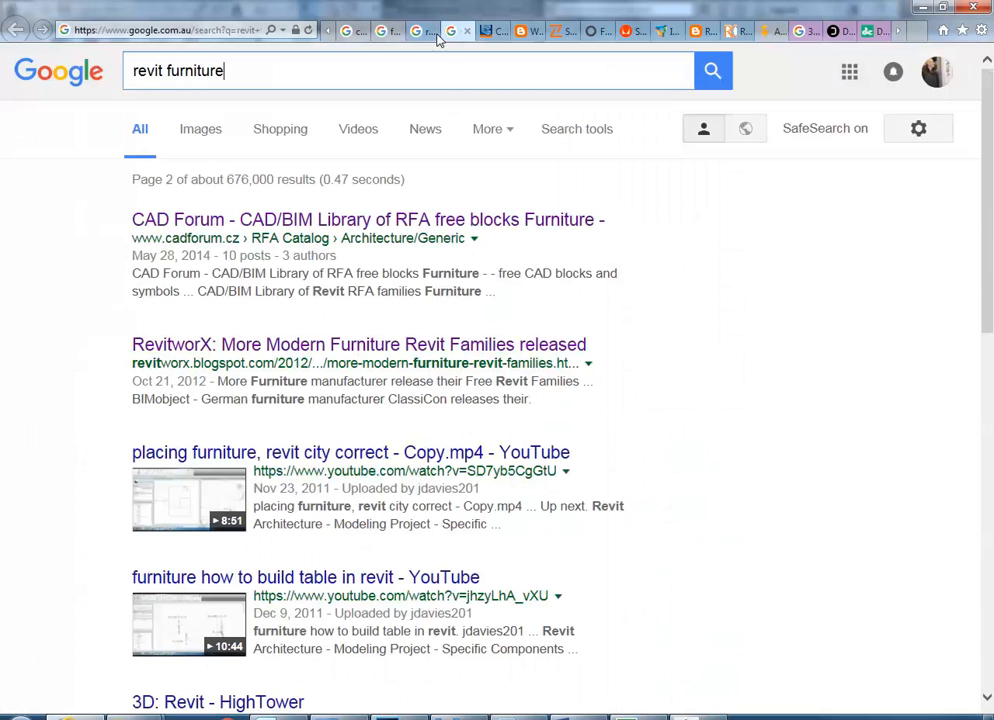
pyautogui.click(346, 31)
pyautogui.click(385, 32)
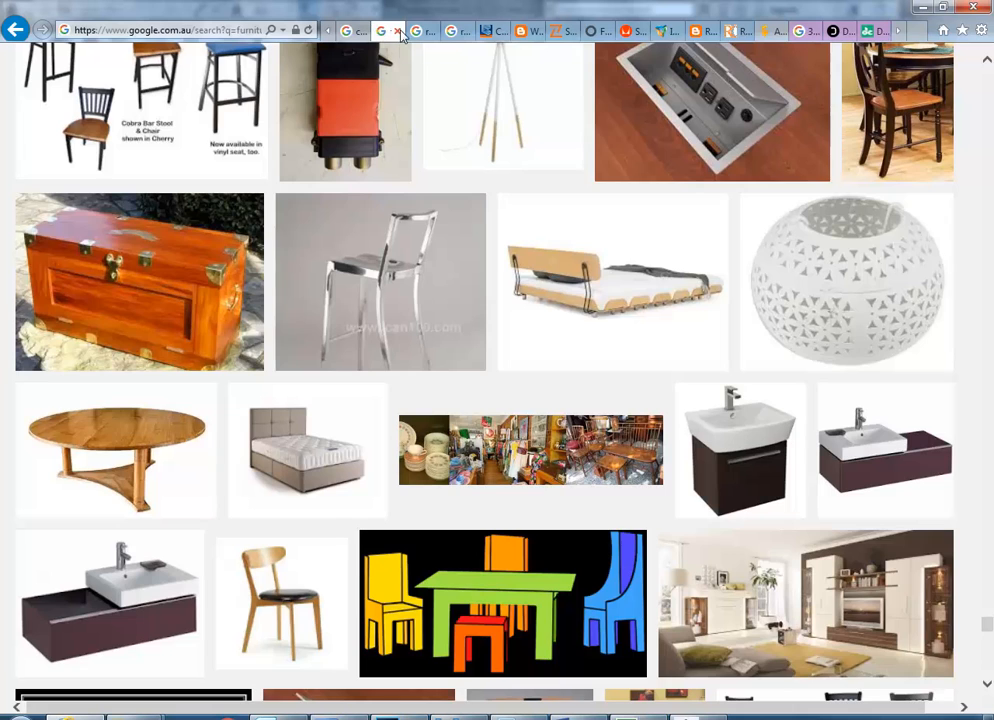
pyautogui.click(400, 33)
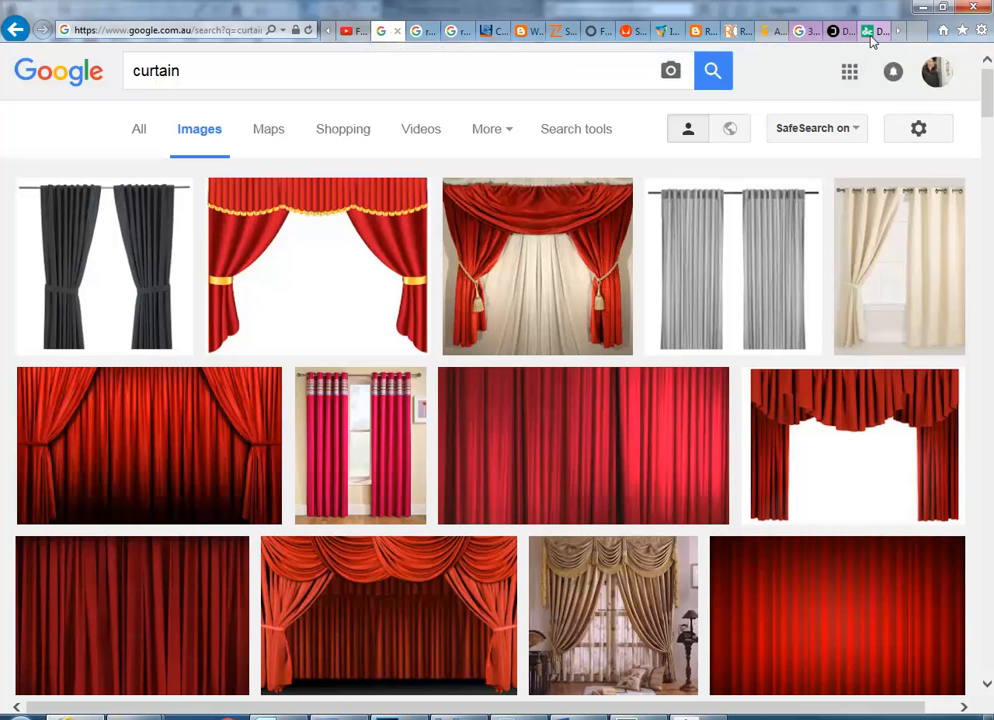
# - Browse all 3D models on the Design Connected site, then close its tab to show the TF3DM furniture page
pyautogui.click(872, 38)
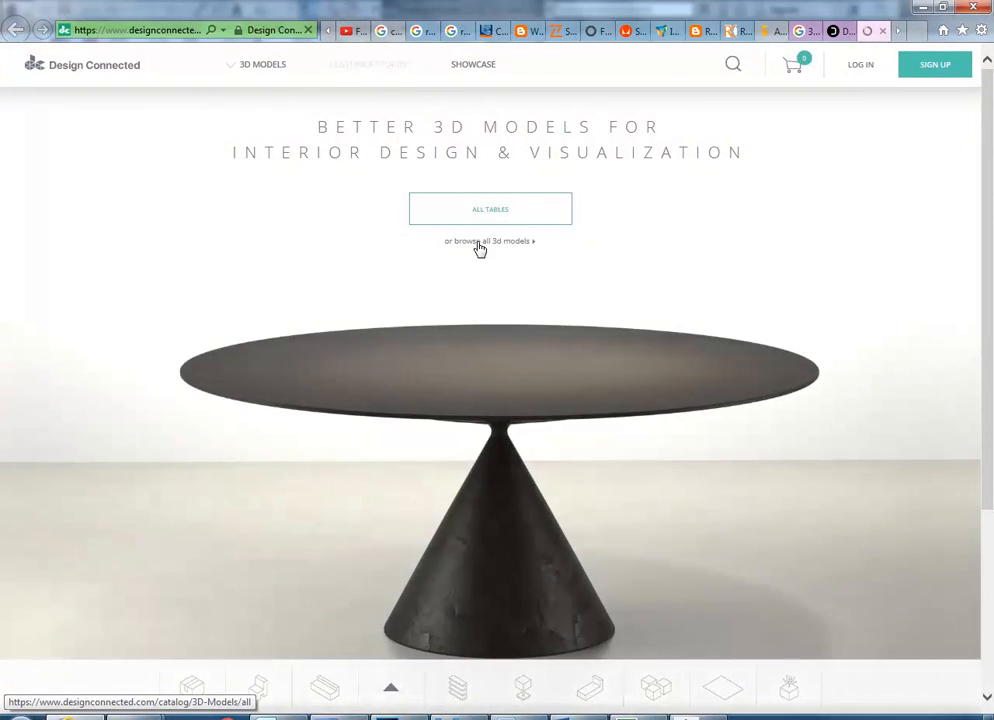
pyautogui.click(480, 248)
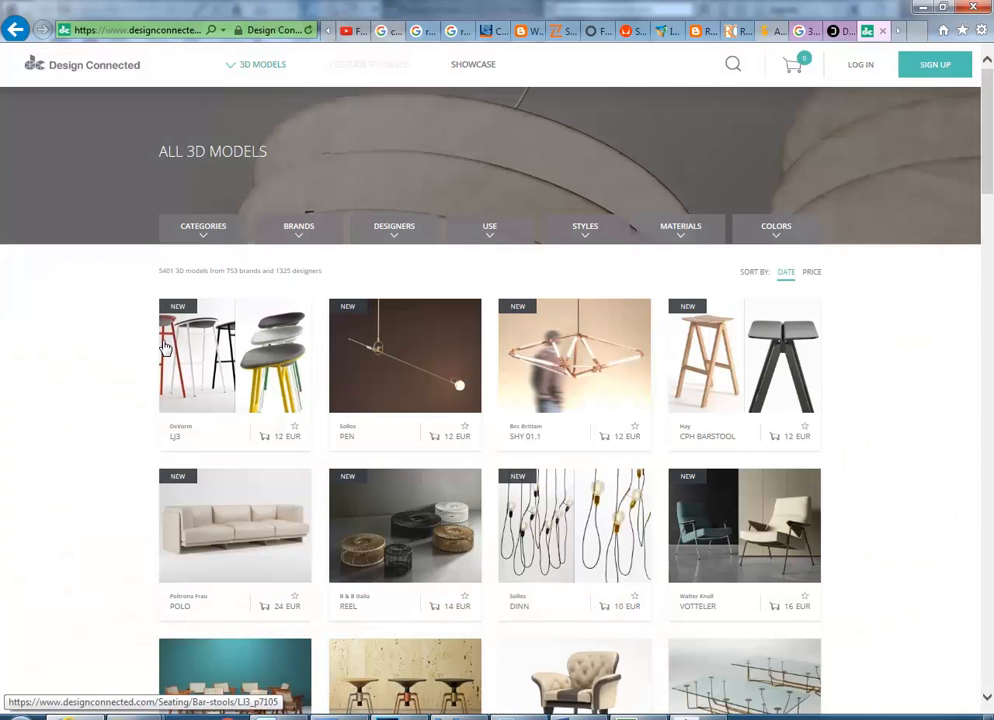
pyautogui.scroll(-2, 165, 347)
pyautogui.scroll(-2, 165, 347)
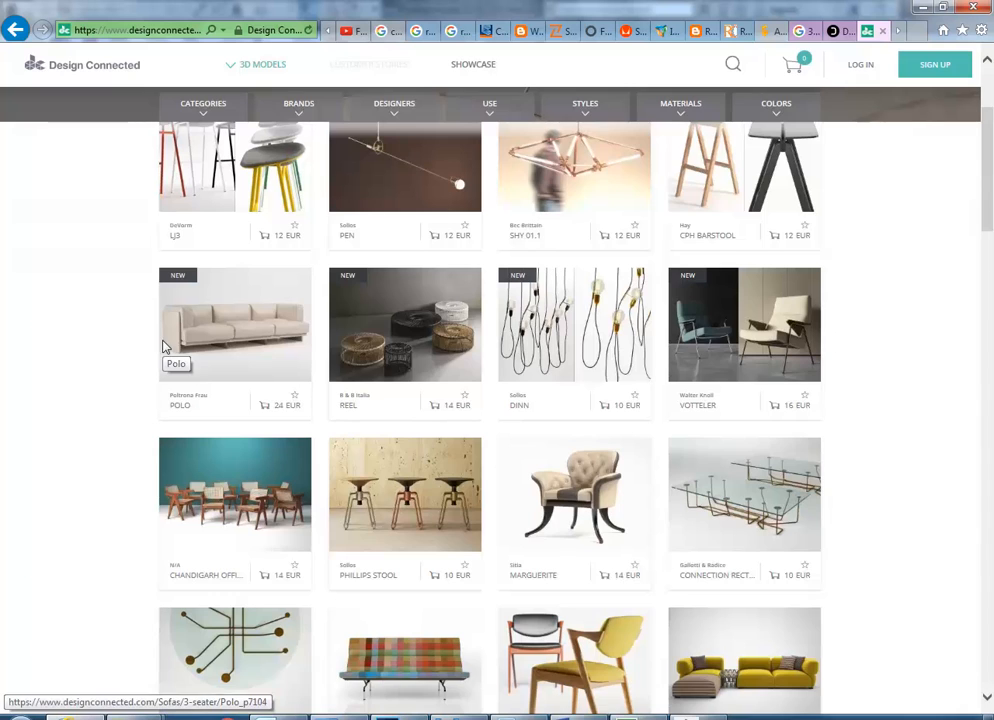
pyautogui.scroll(4, 165, 347)
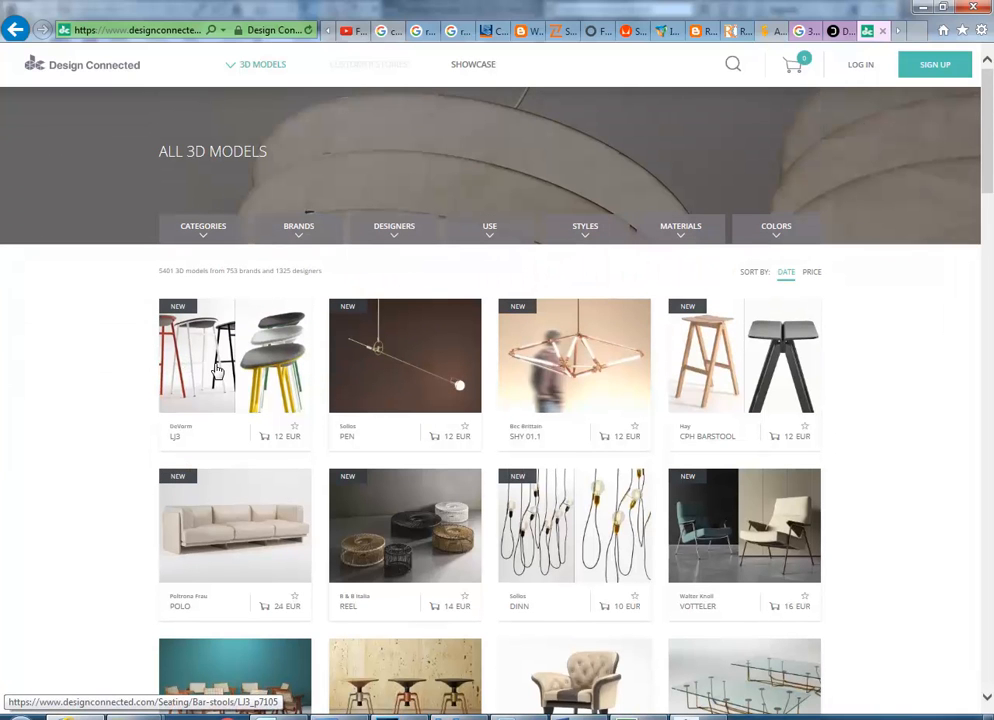
pyautogui.click(883, 33)
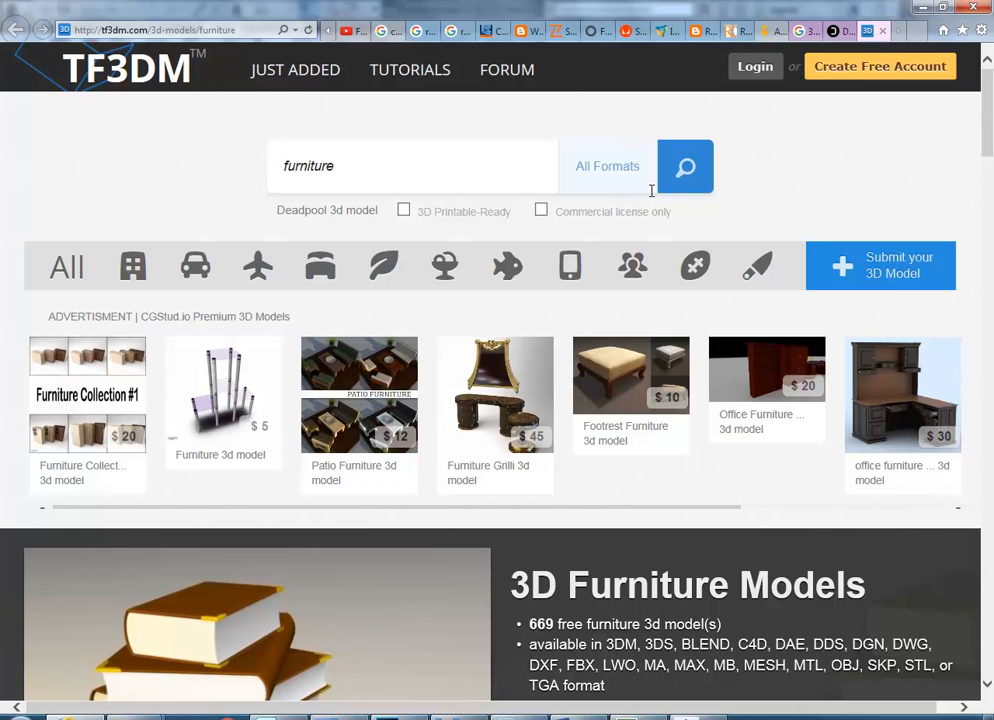
# - Close the TF3DM and Dimensiva tabs and search Google for "free 3d furniture"
pyautogui.click(883, 32)
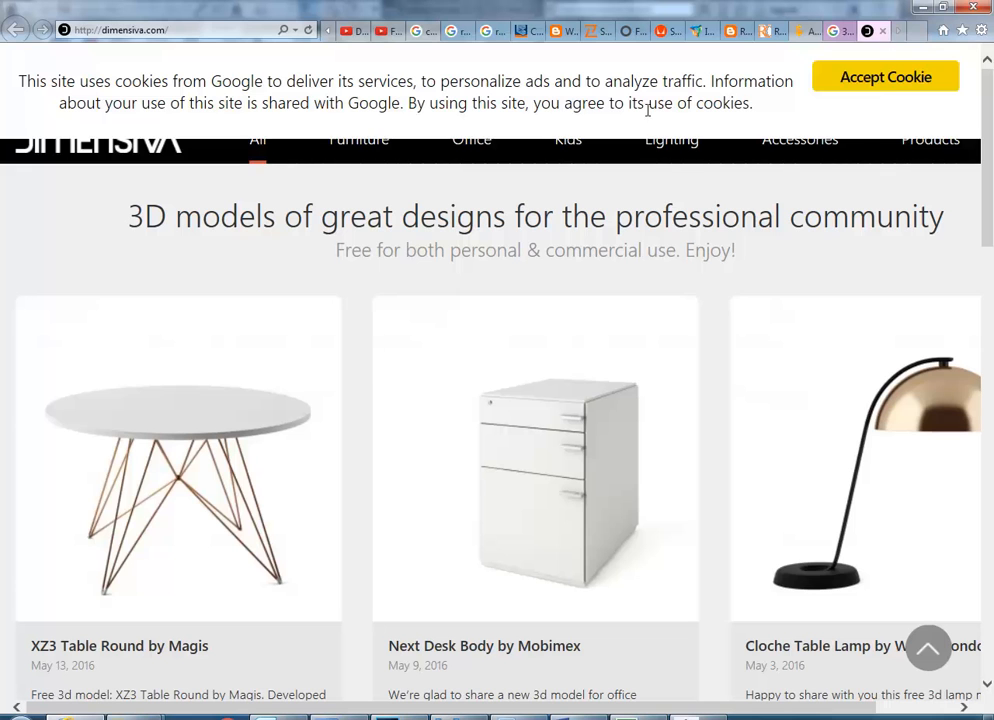
pyautogui.click(883, 32)
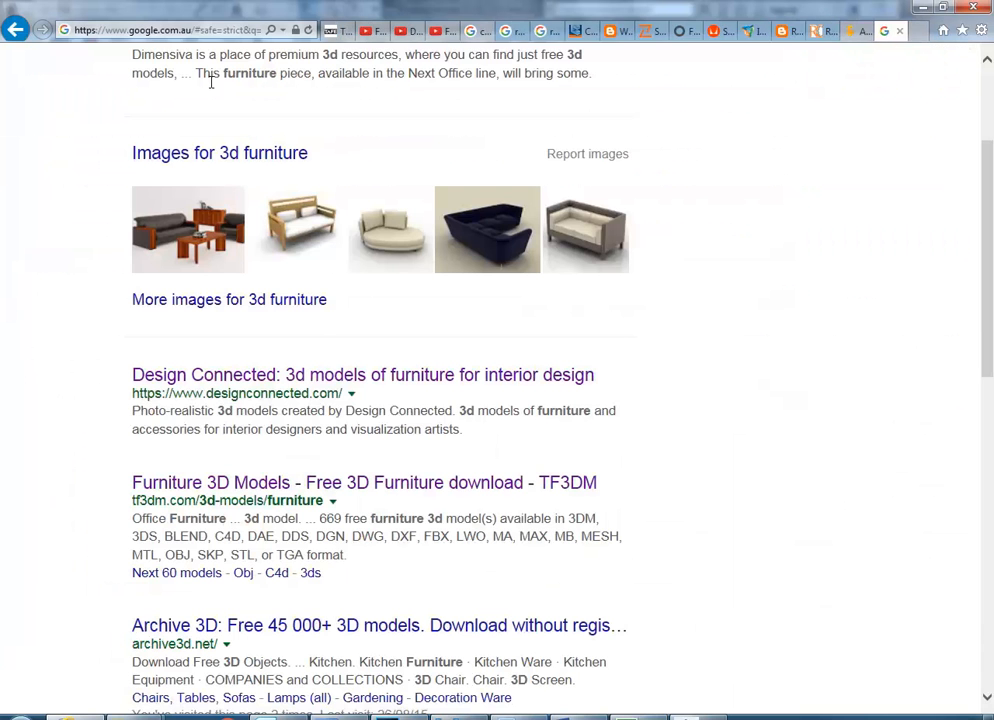
pyautogui.scroll(3, 211, 82)
pyautogui.click(135, 70)
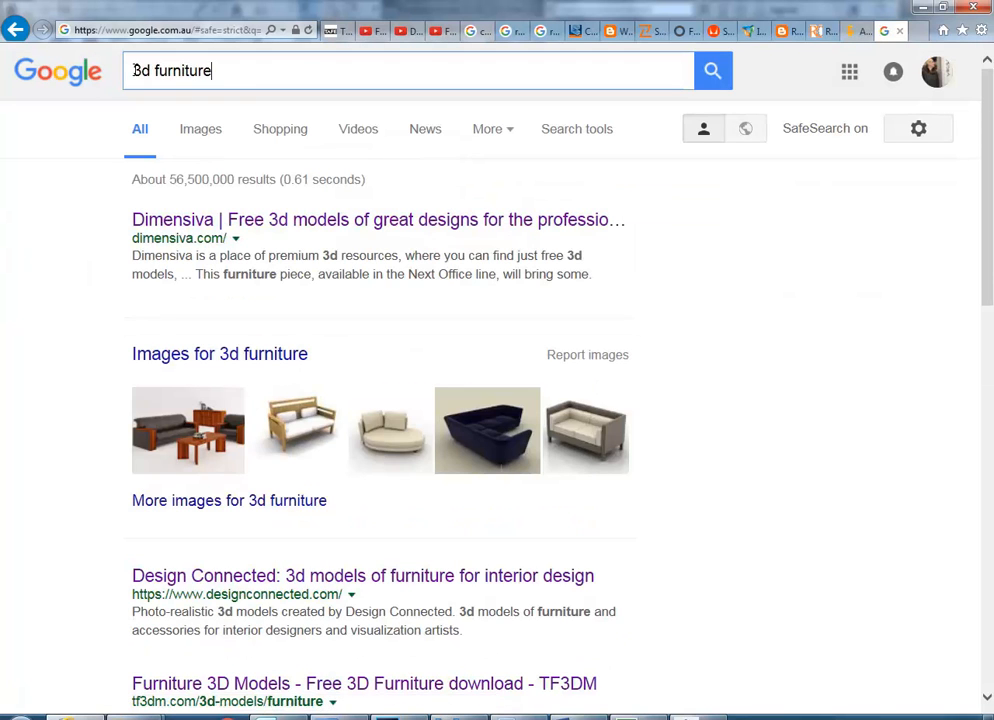
pyautogui.write('free')
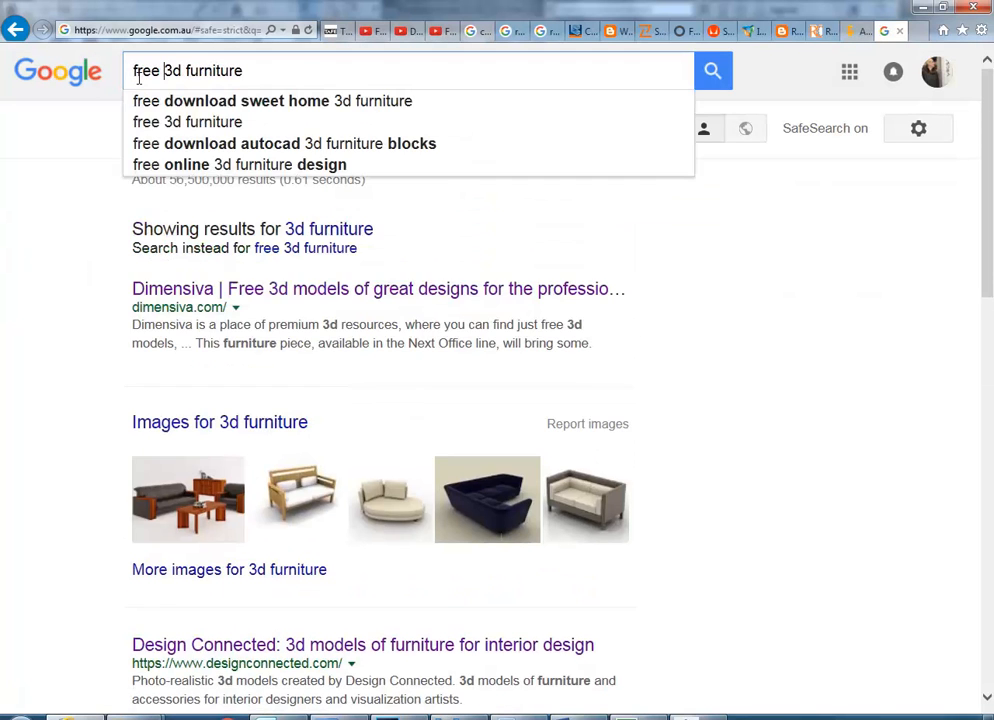
pyautogui.press('Return')
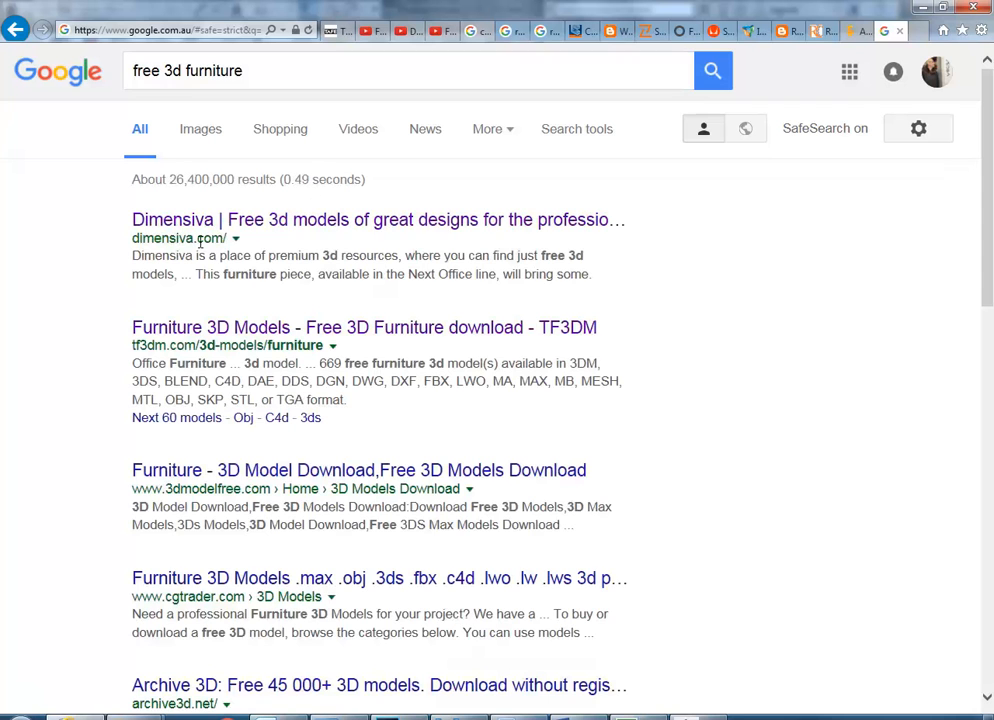
# - Open the Dimensiva, 3dmodelfree, CGTrader and Archive 3D results in separate background tabs
pyautogui.middleClick(281, 226)
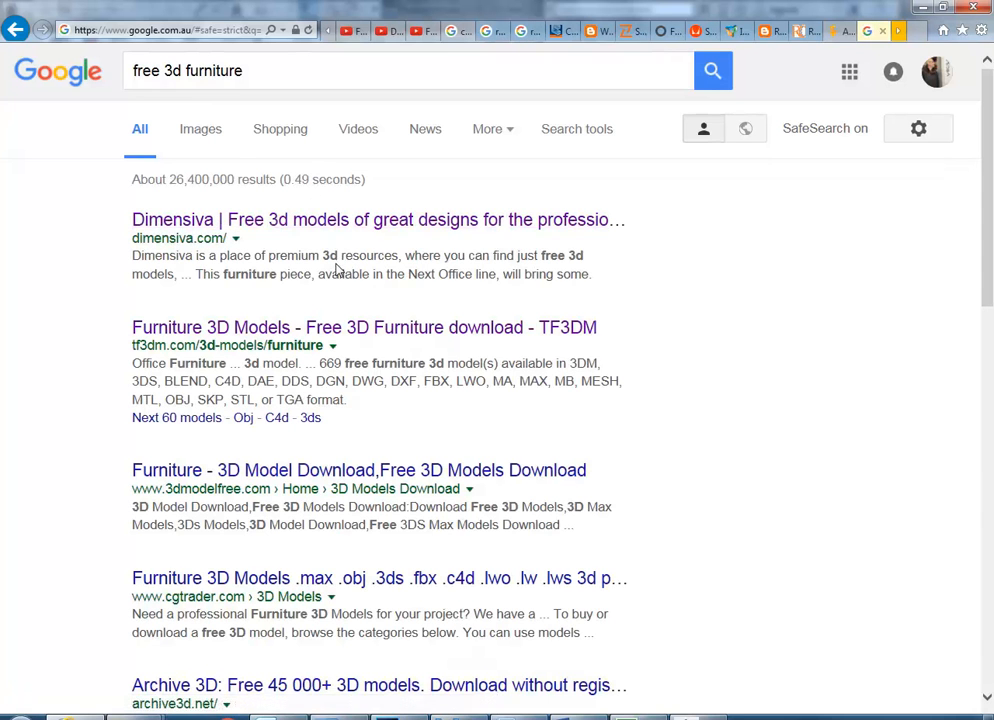
pyautogui.scroll(-1, 337, 270)
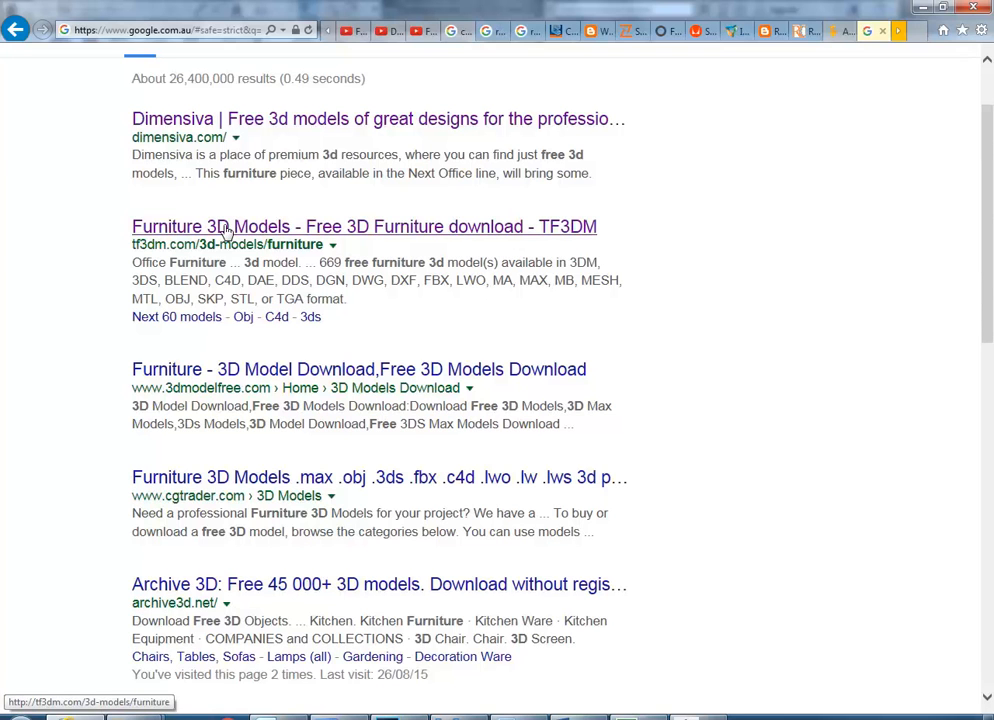
pyautogui.middleClick(240, 479)
pyautogui.middleClick(215, 584)
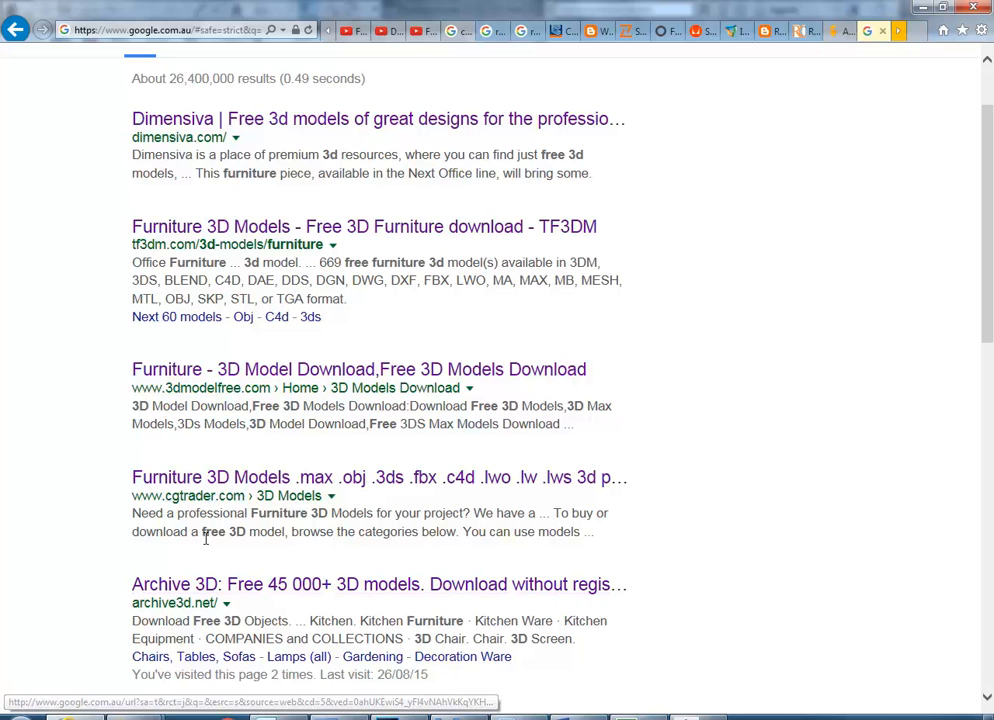
# - Close the Autodesk Seek and RevitCity tabs, the Fenwicks 04 YouTube video tab and the YouTube channel tab
pyautogui.click(836, 36)
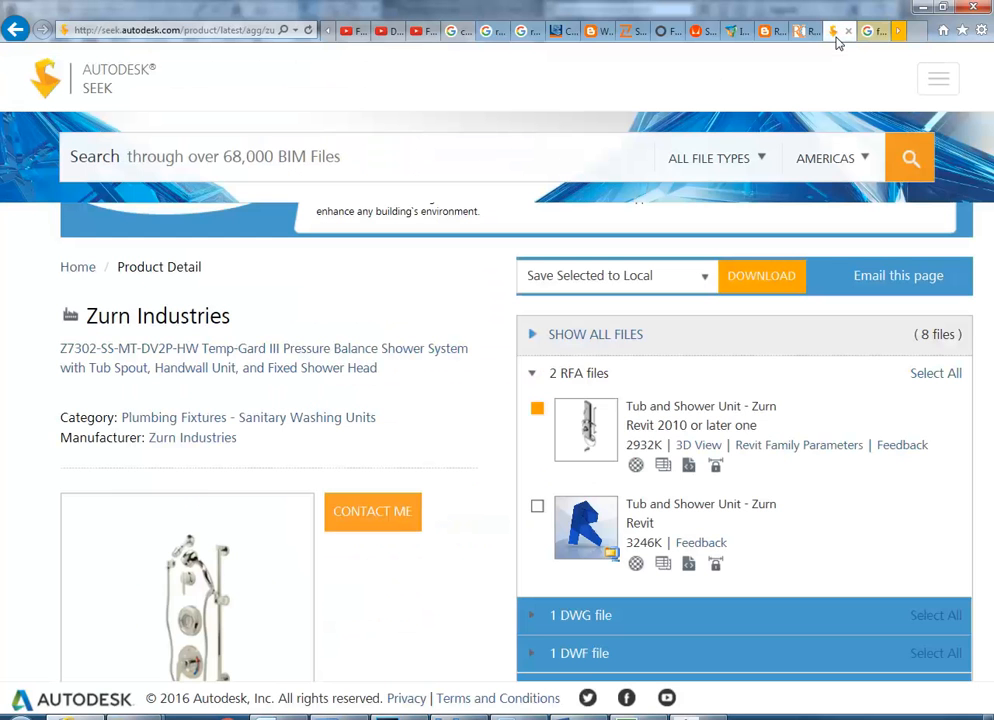
pyautogui.click(848, 32)
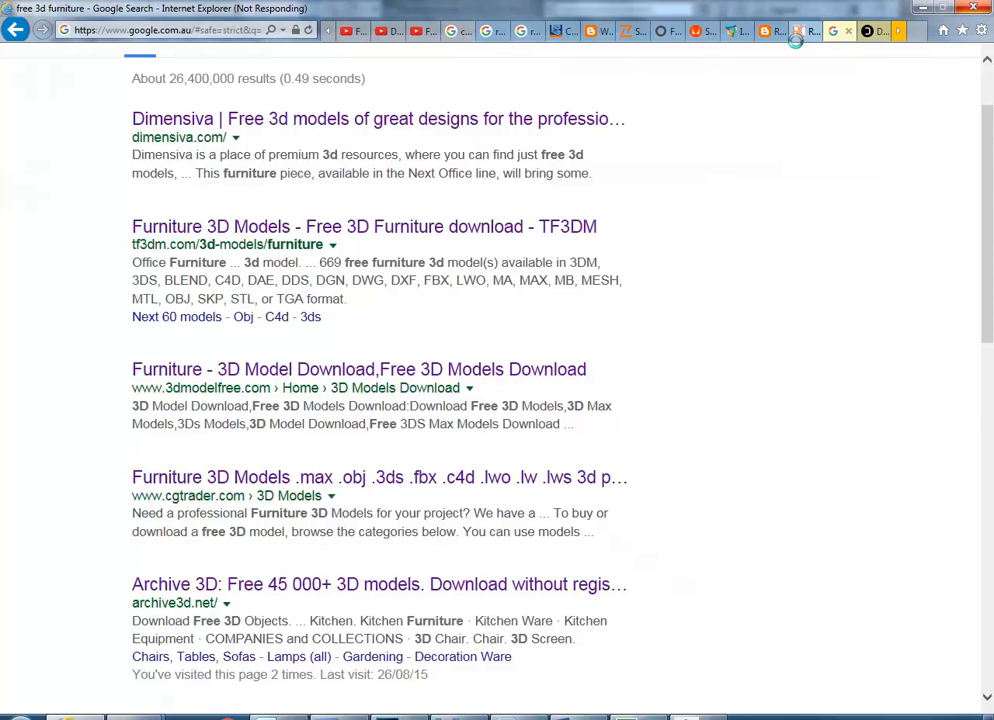
pyautogui.click(797, 33)
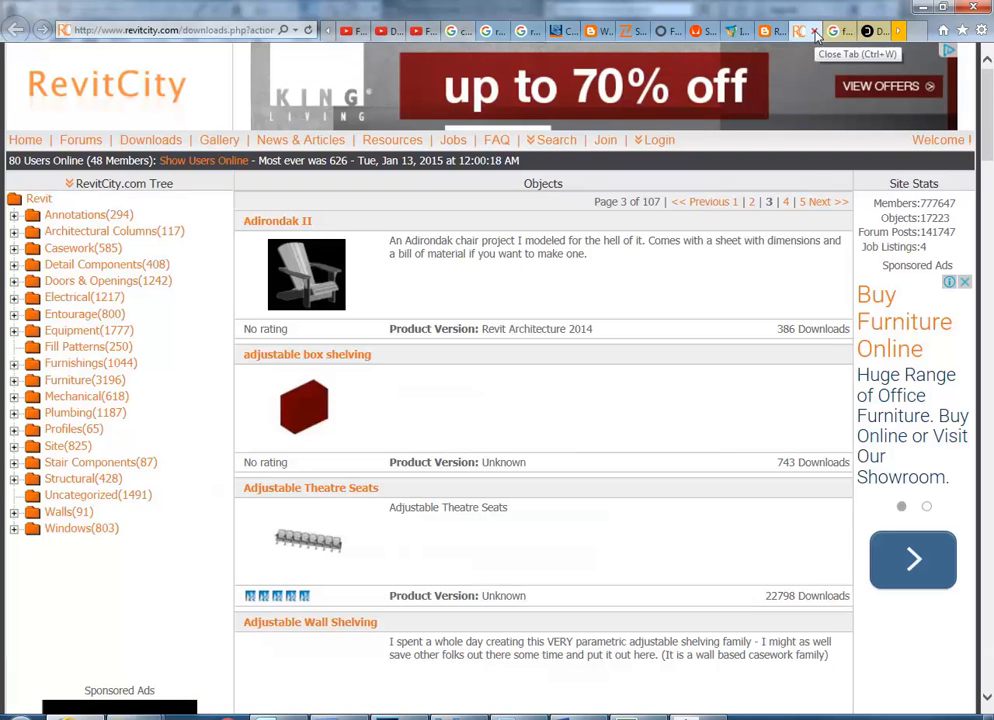
pyautogui.click(815, 34)
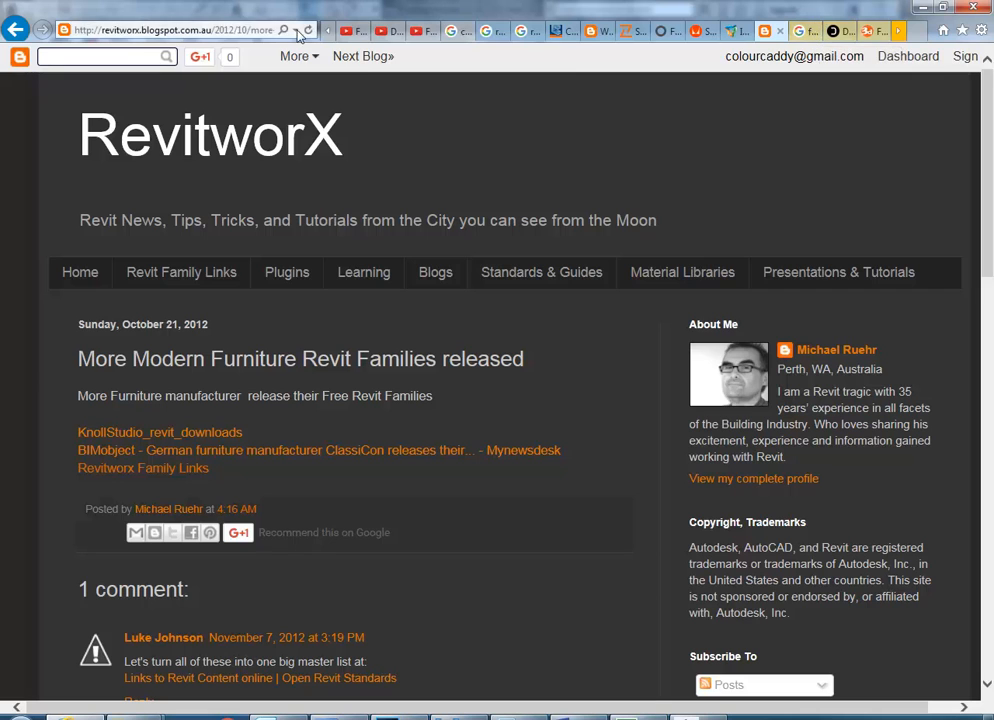
pyautogui.click(357, 35)
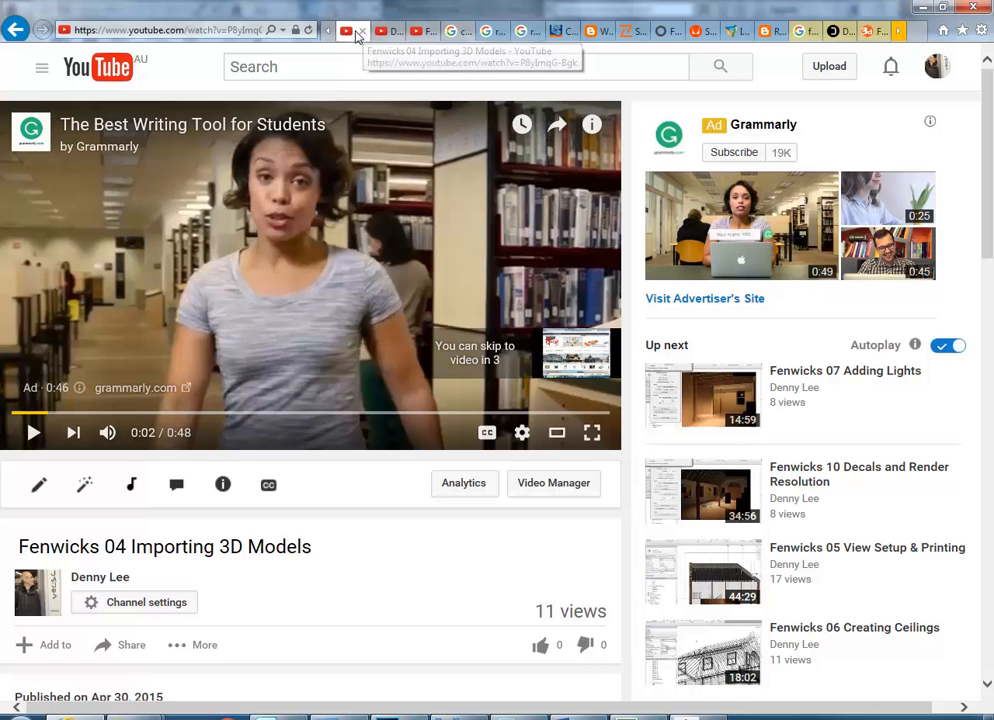
pyautogui.click(363, 34)
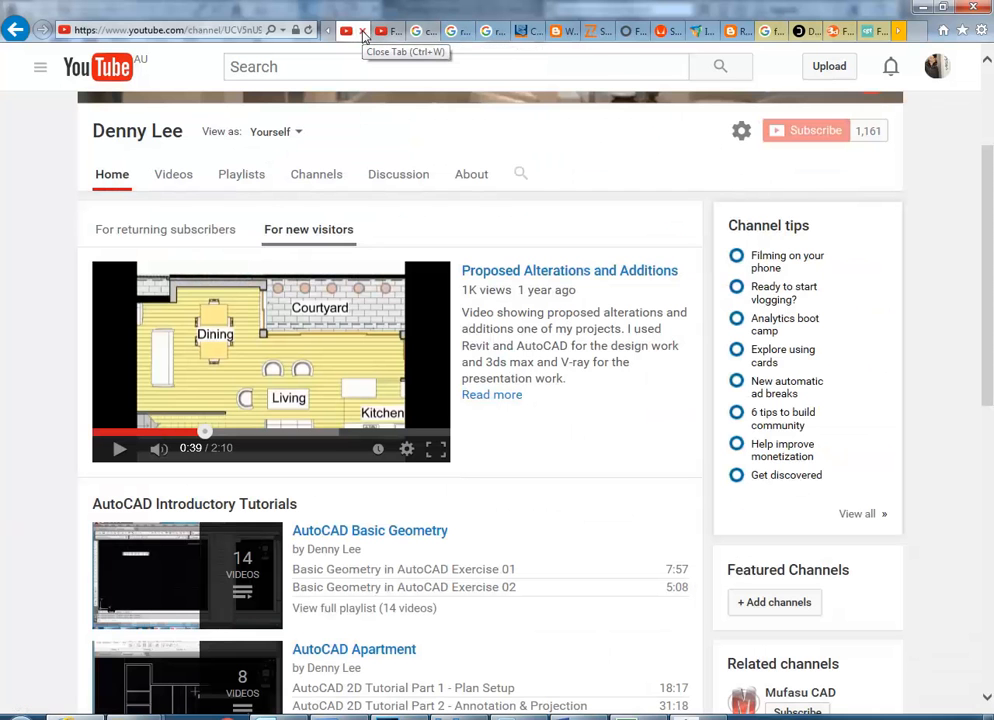
pyautogui.click(363, 34)
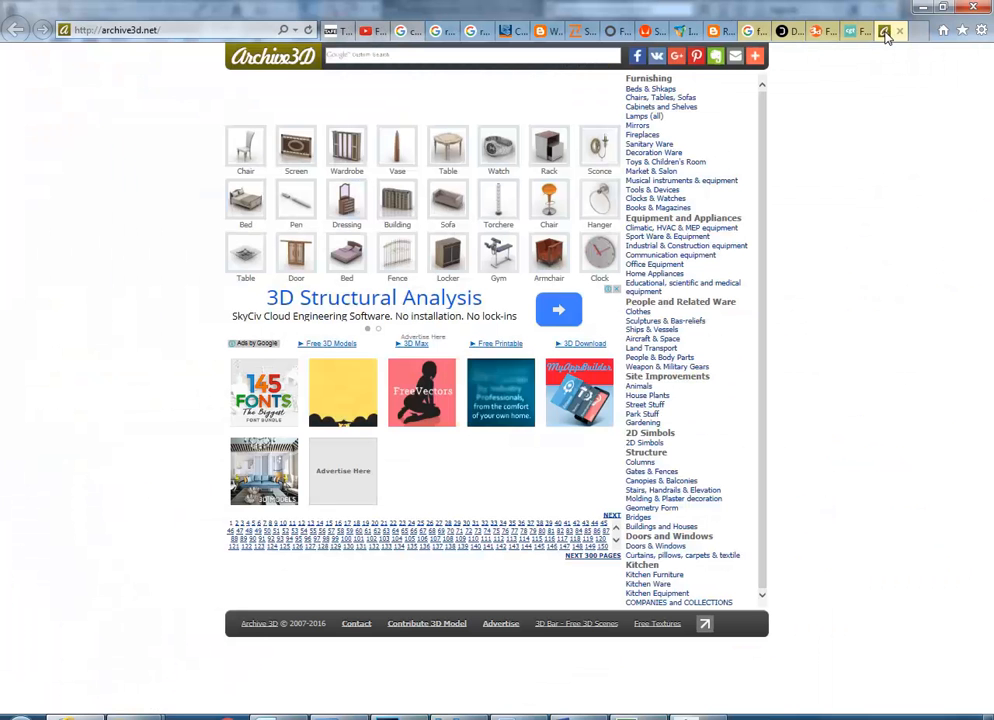
# - View the Archive 3D page, and filter the furniture models on the CGTrader site to free ones only
pyautogui.click(883, 31)
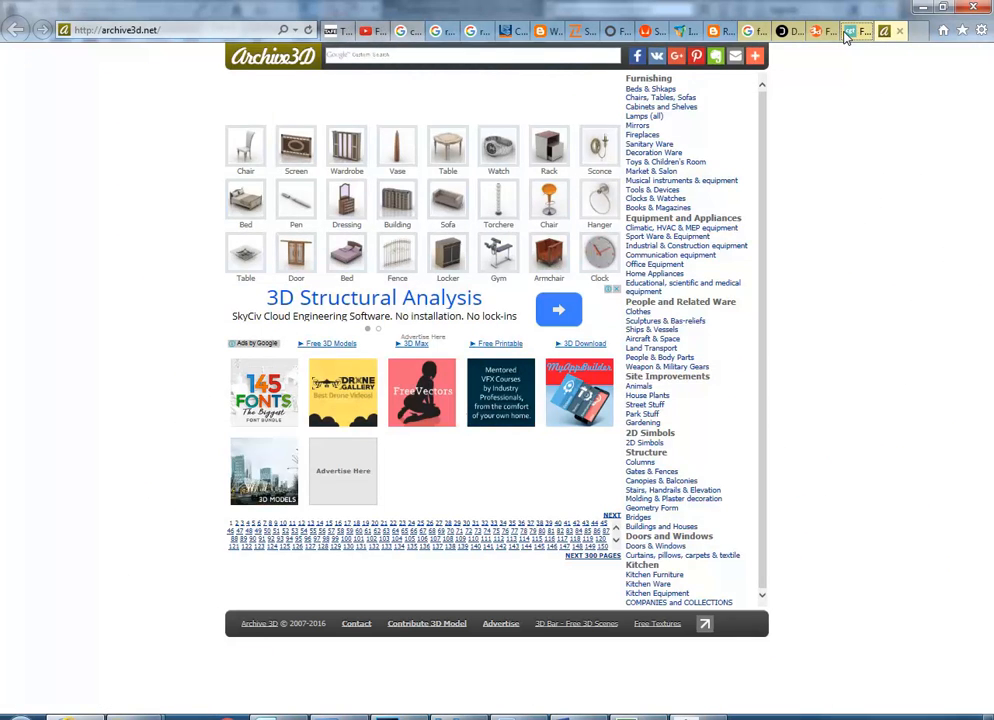
pyautogui.click(845, 33)
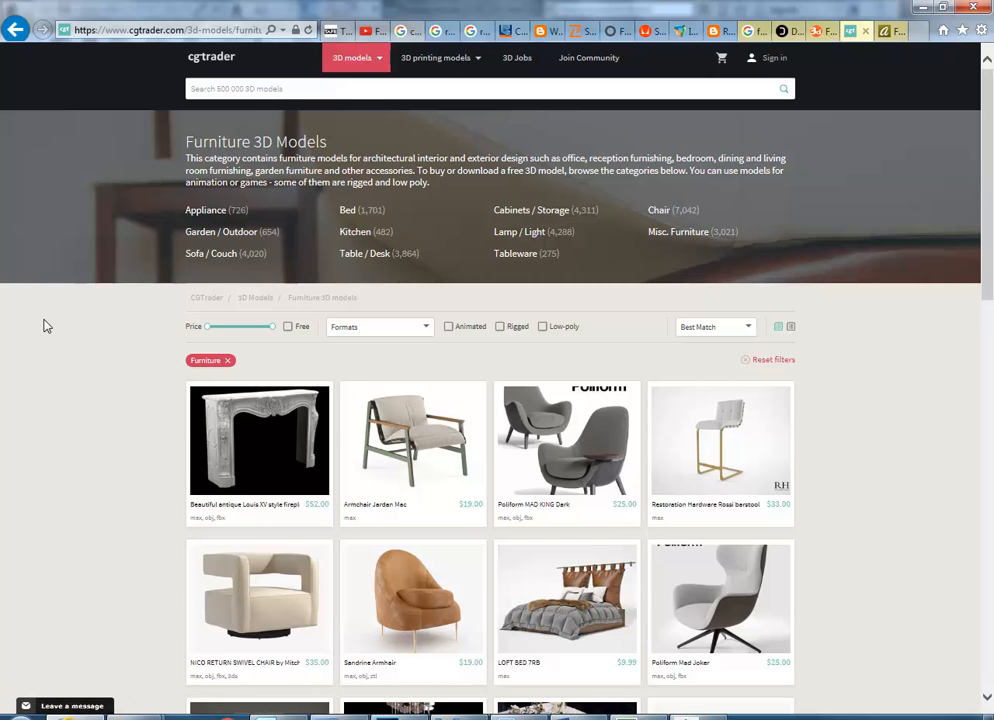
pyautogui.scroll(-3, 44, 325)
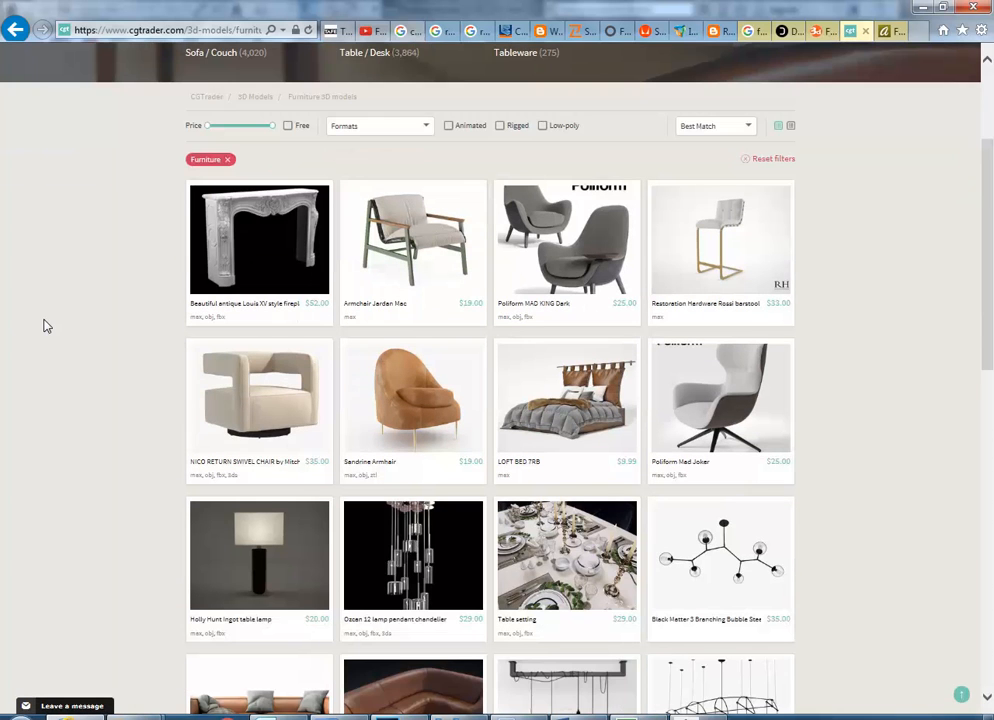
pyautogui.scroll(-2, 44, 325)
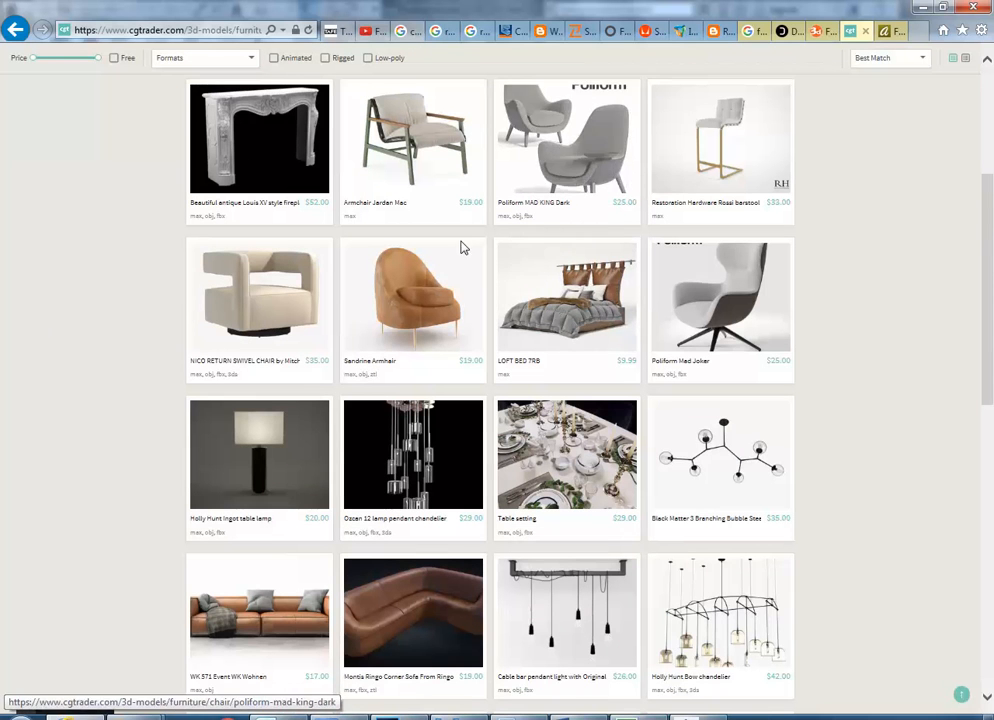
pyautogui.scroll(5, 100, 310)
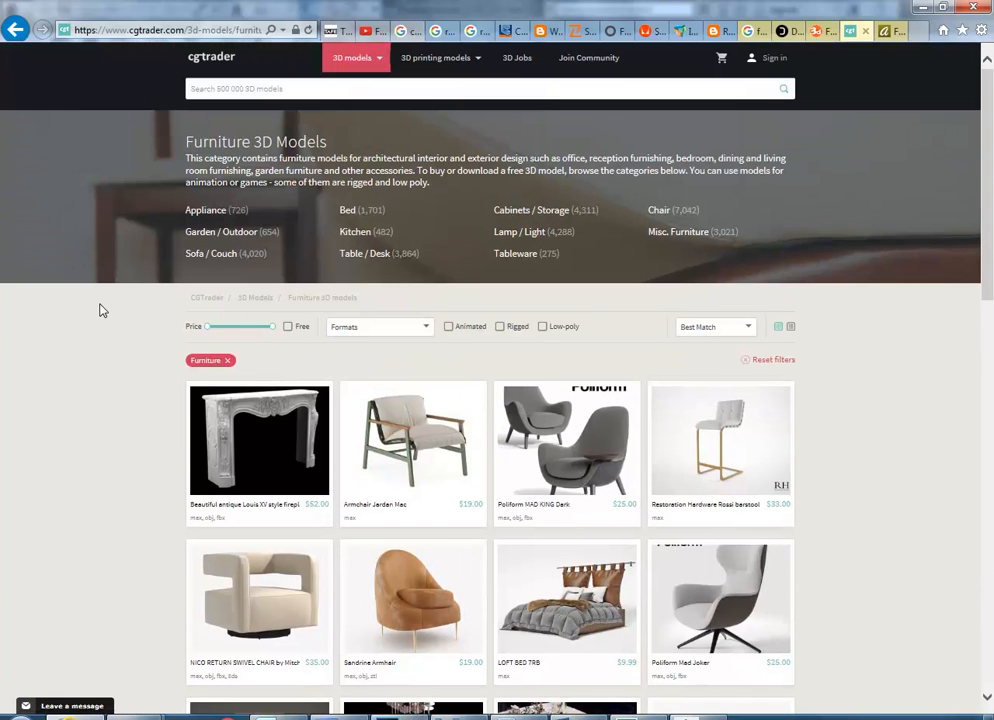
pyautogui.click(288, 327)
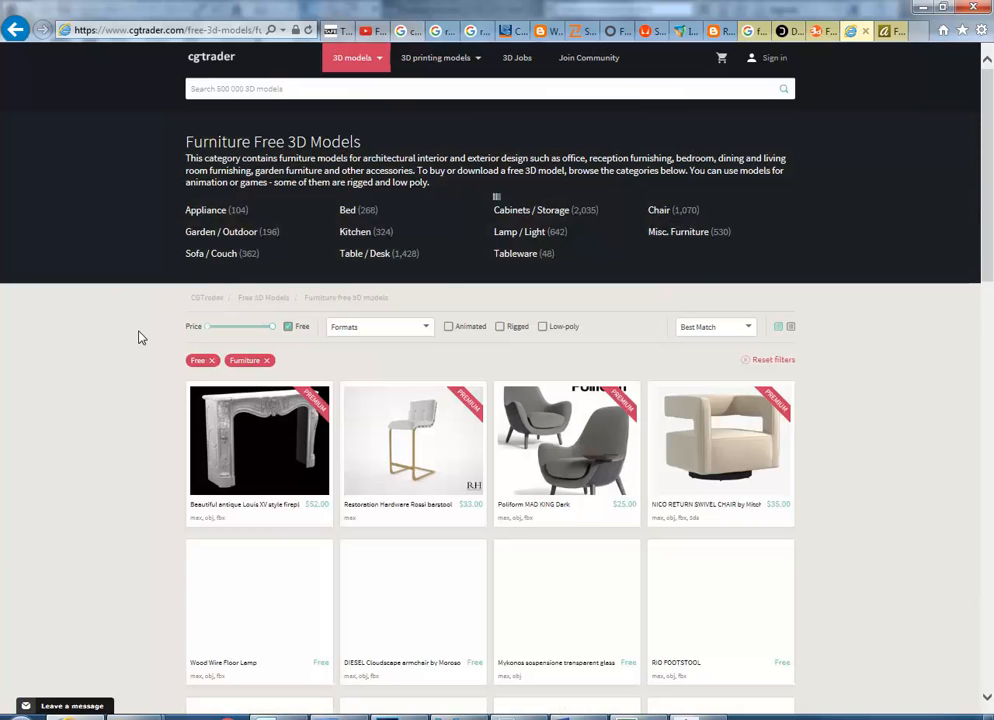
# - Browse the free furniture models on CGTrader, checking their previews, prices and file formats down to the end of the listing
pyautogui.scroll(-1, 141, 338)
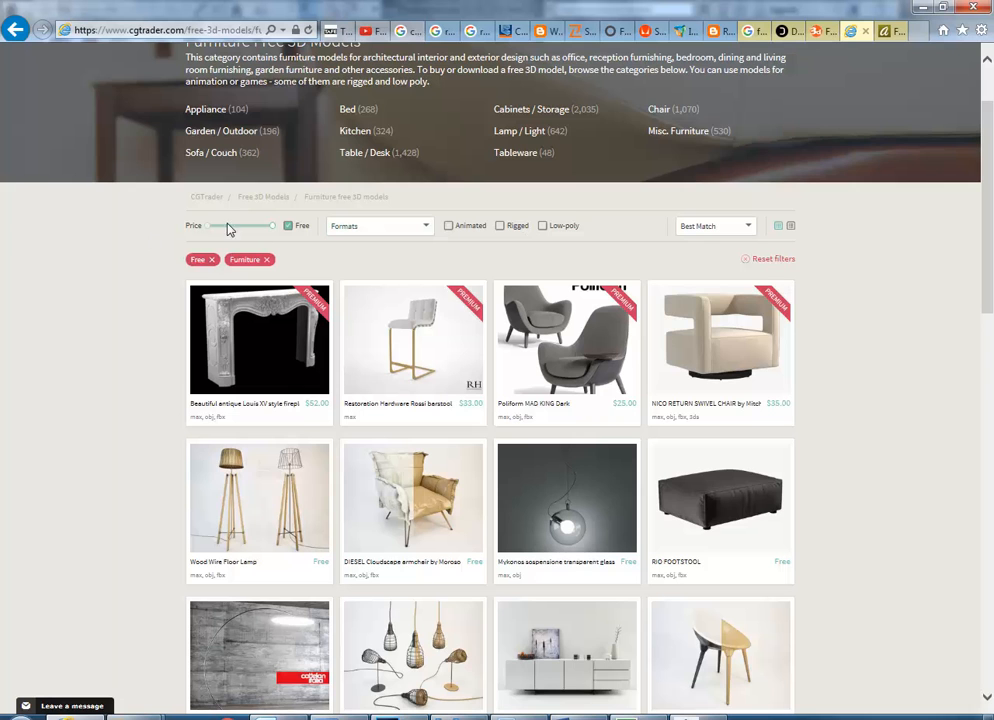
pyautogui.scroll(-4, 99, 349)
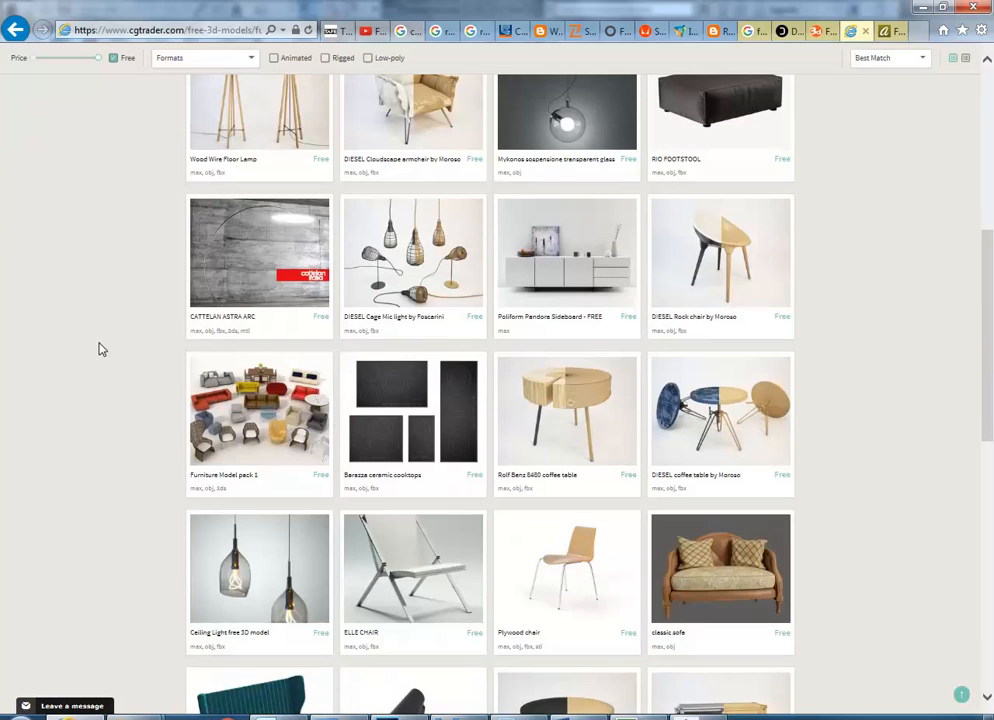
pyautogui.scroll(2, 99, 349)
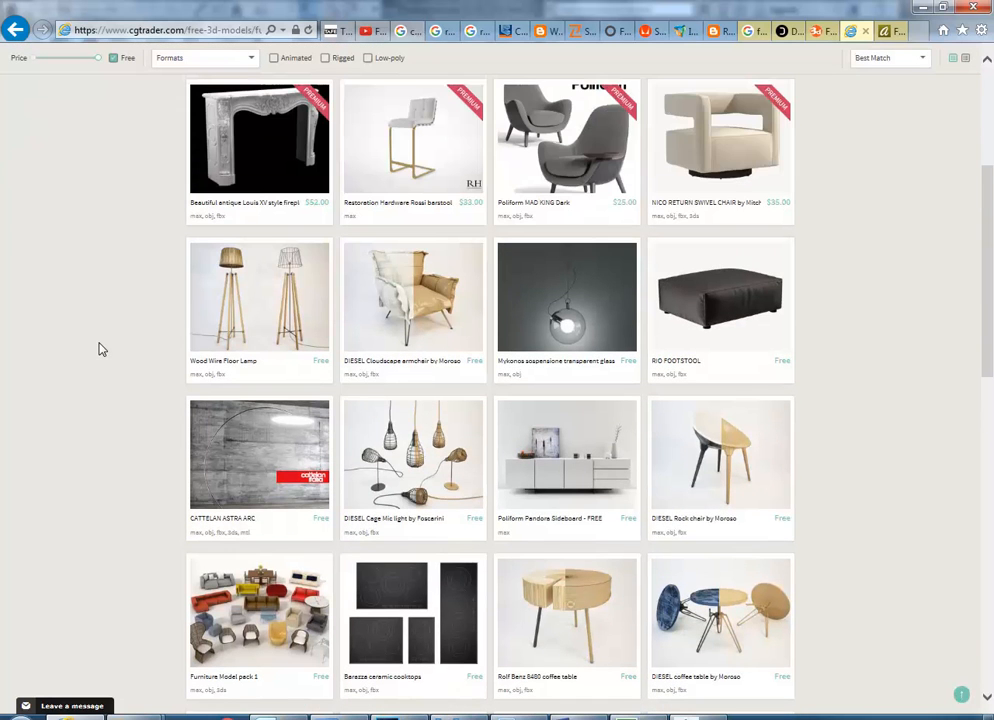
pyautogui.scroll(-1, 151, 346)
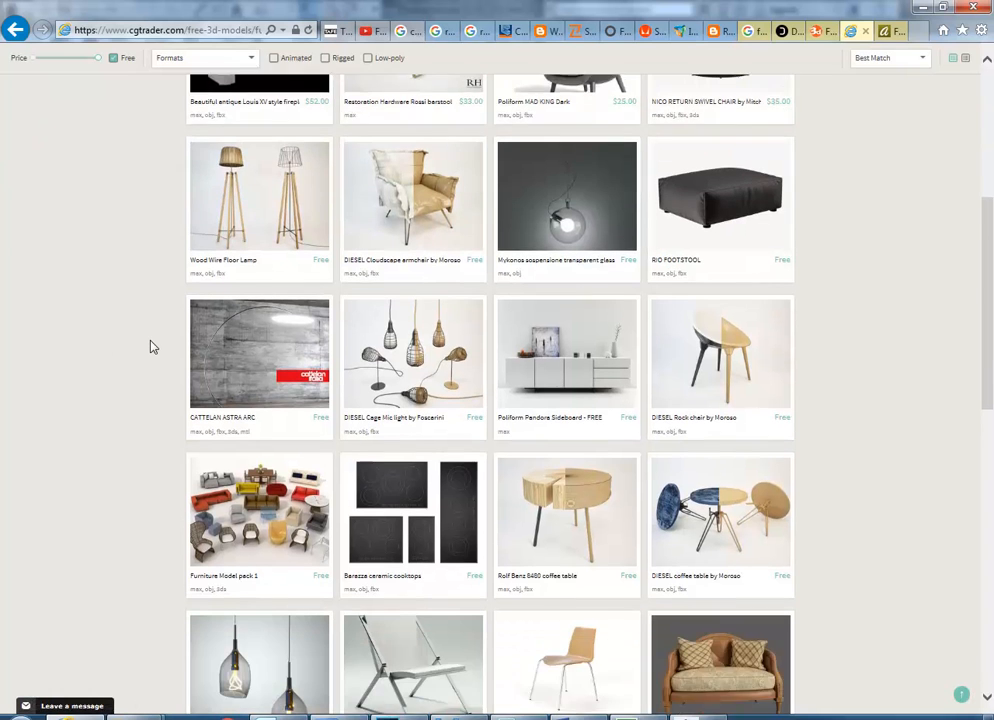
pyautogui.scroll(-2, 151, 346)
pyautogui.scroll(6, 151, 346)
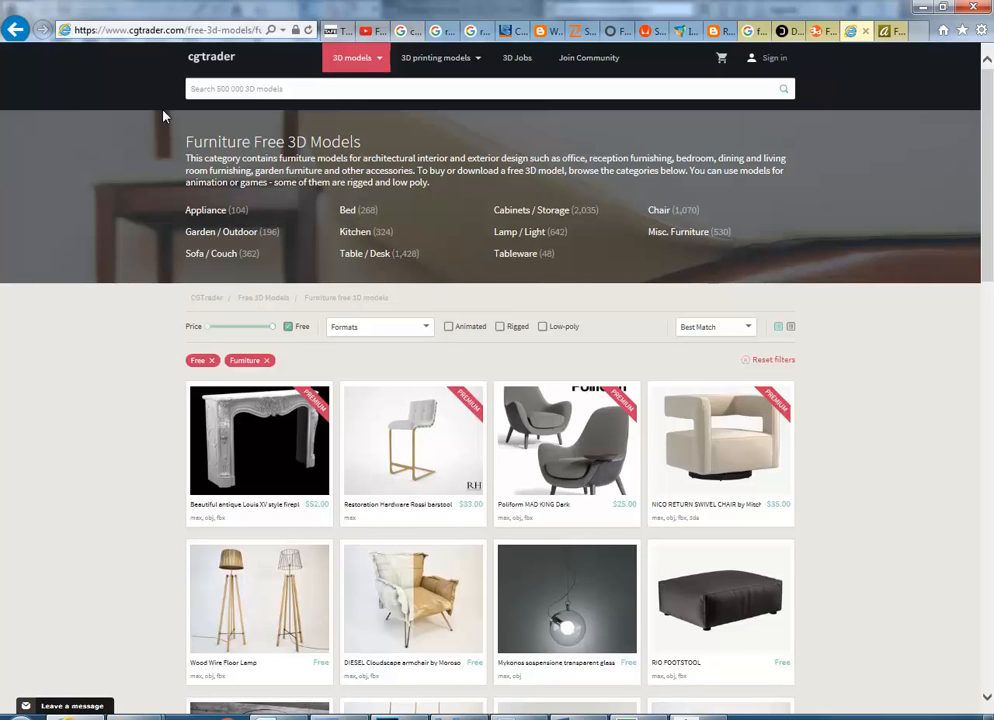
pyautogui.scroll(-3, 95, 322)
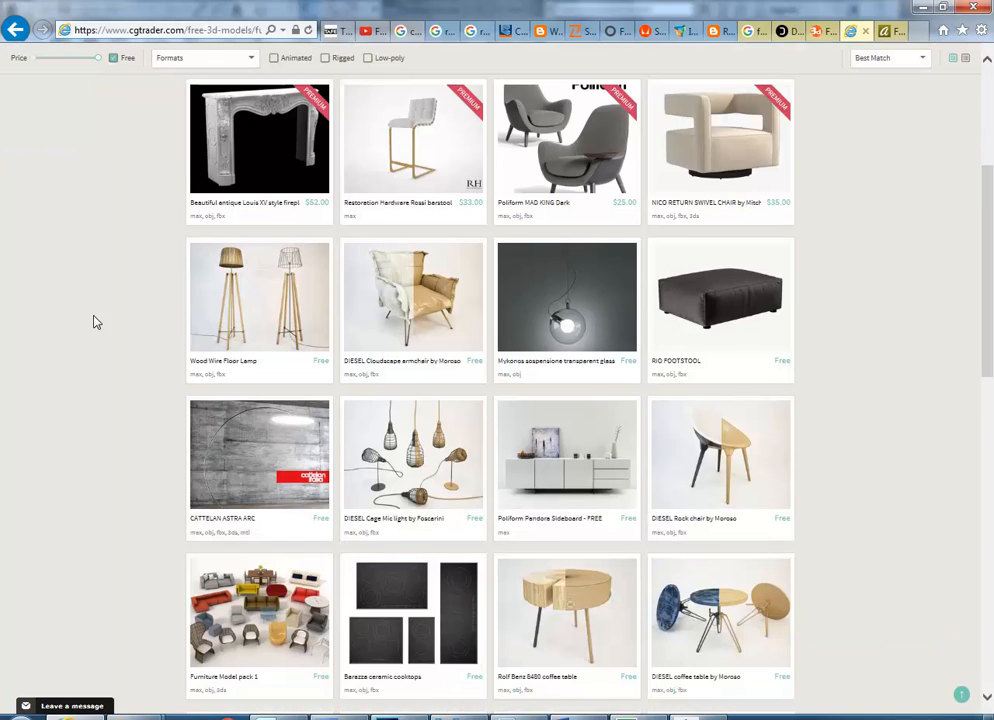
pyautogui.scroll(-2, 95, 322)
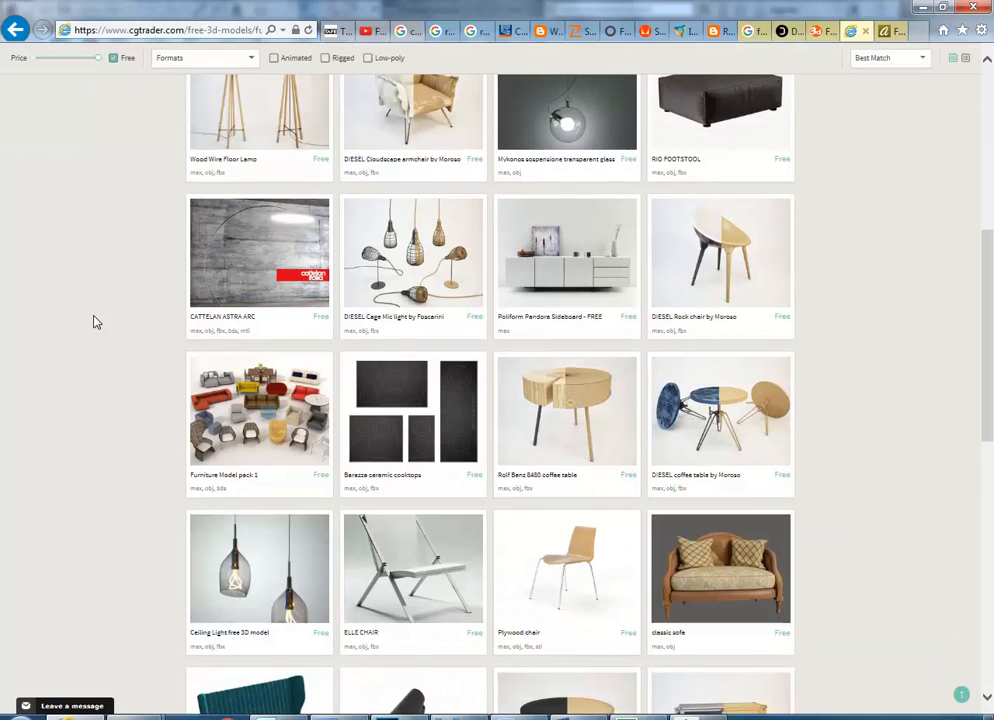
pyautogui.scroll(-1, 95, 322)
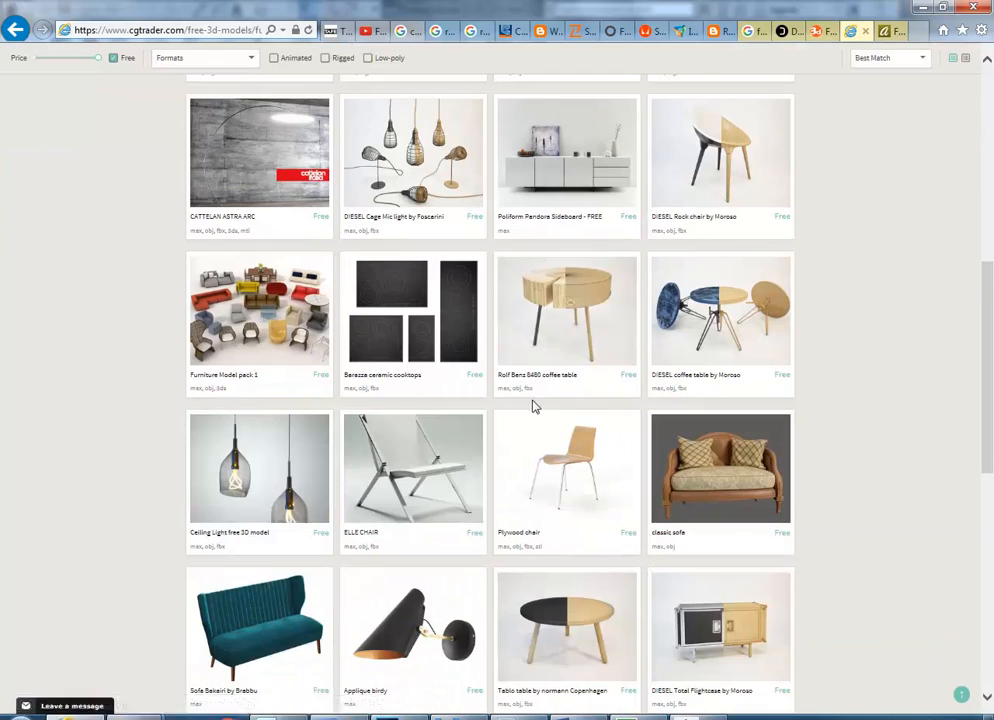
pyautogui.scroll(-2, 527, 388)
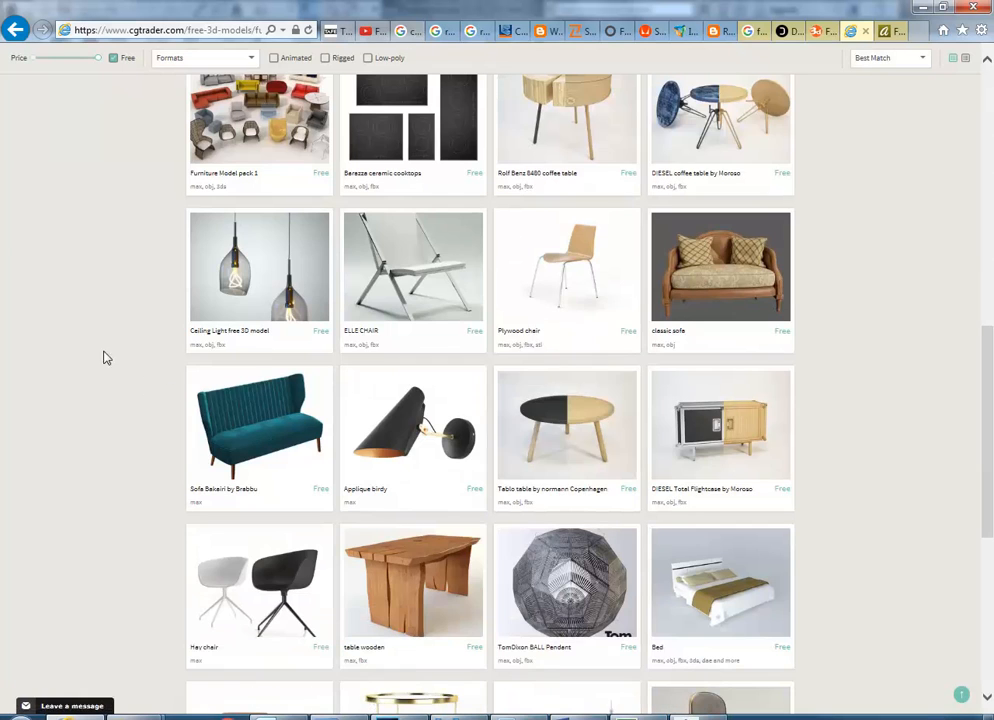
pyautogui.scroll(-3, 101, 315)
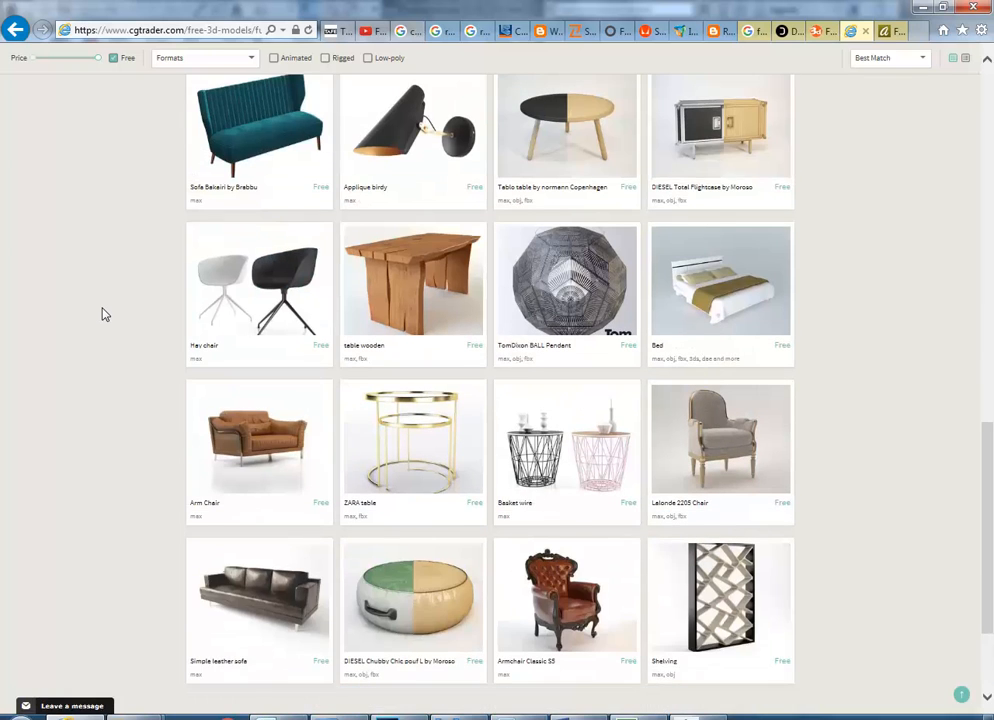
pyautogui.scroll(-2, 101, 315)
pyautogui.scroll(1, 101, 315)
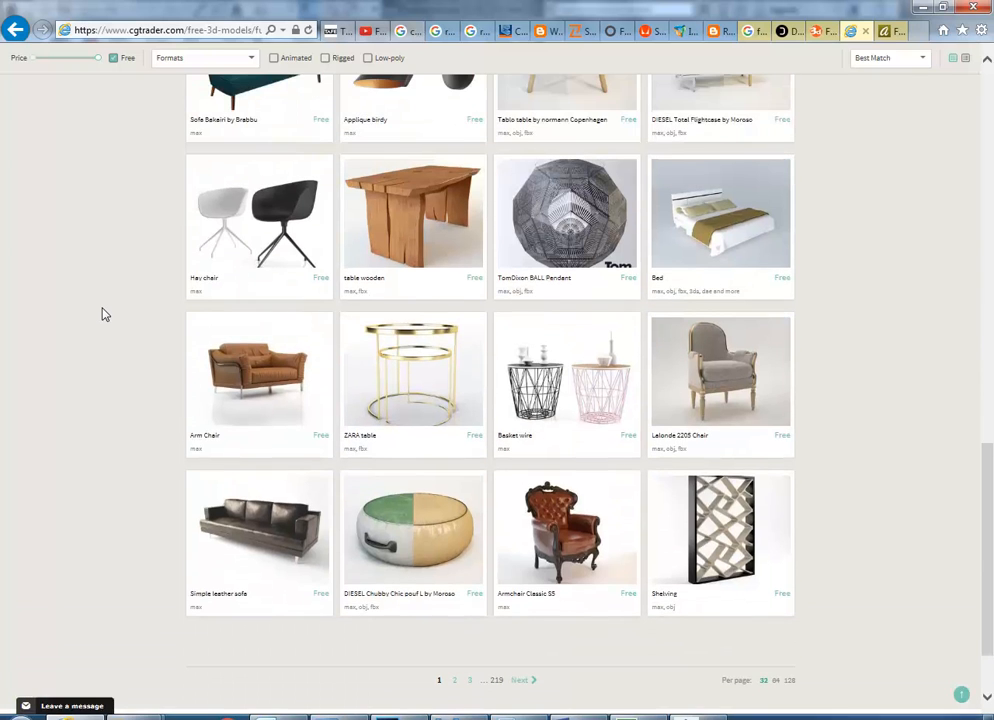
pyautogui.scroll(2, 101, 315)
pyautogui.scroll(-2, 101, 315)
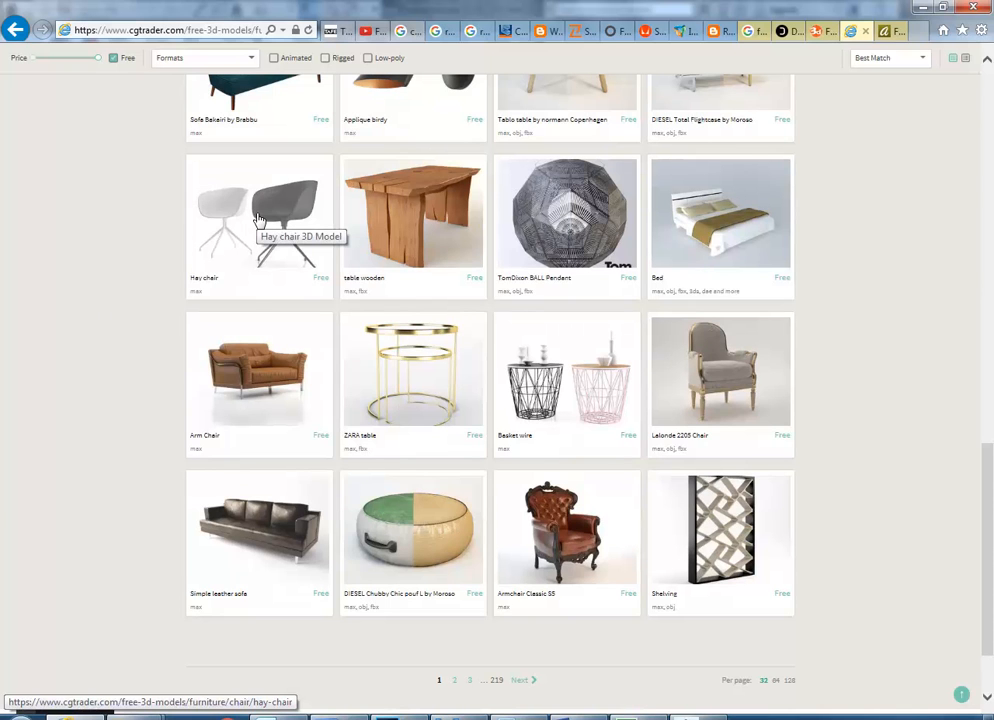
# - Open the free Hay chair model, dismiss the upload promotion and request its free download
pyautogui.click(197, 229)
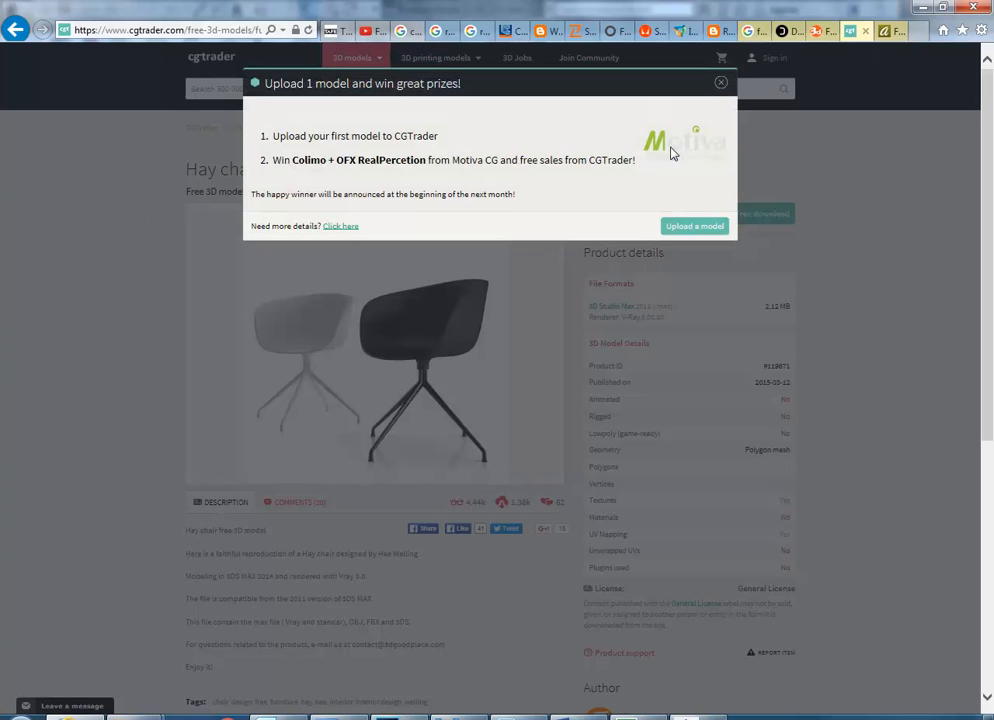
pyautogui.click(720, 85)
pyautogui.click(760, 214)
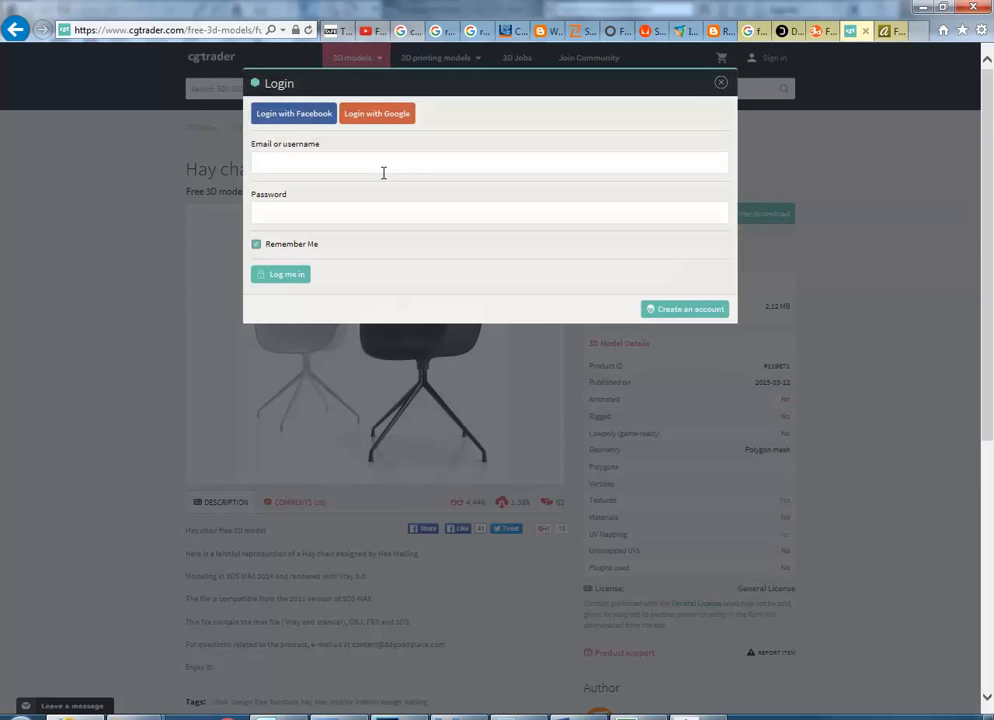
# - Register a new CGTrader account using the account e-mail as username and e-mail, enter the account password, and submit the registration
pyautogui.click(324, 159)
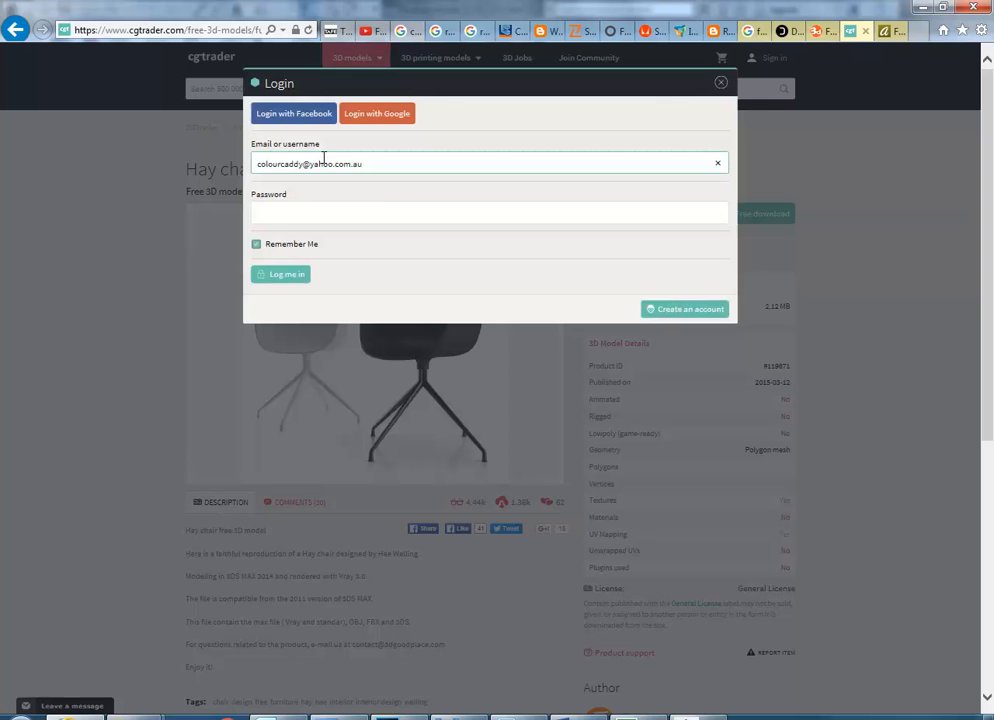
pyautogui.click(398, 214)
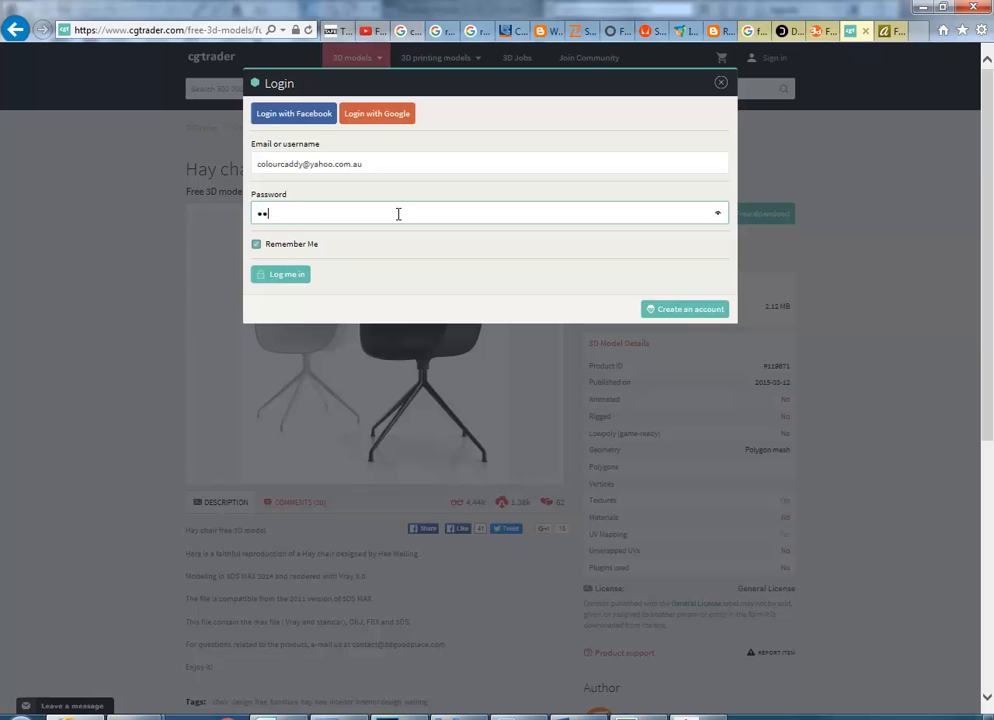
pyautogui.click(678, 309)
pyautogui.click(284, 123)
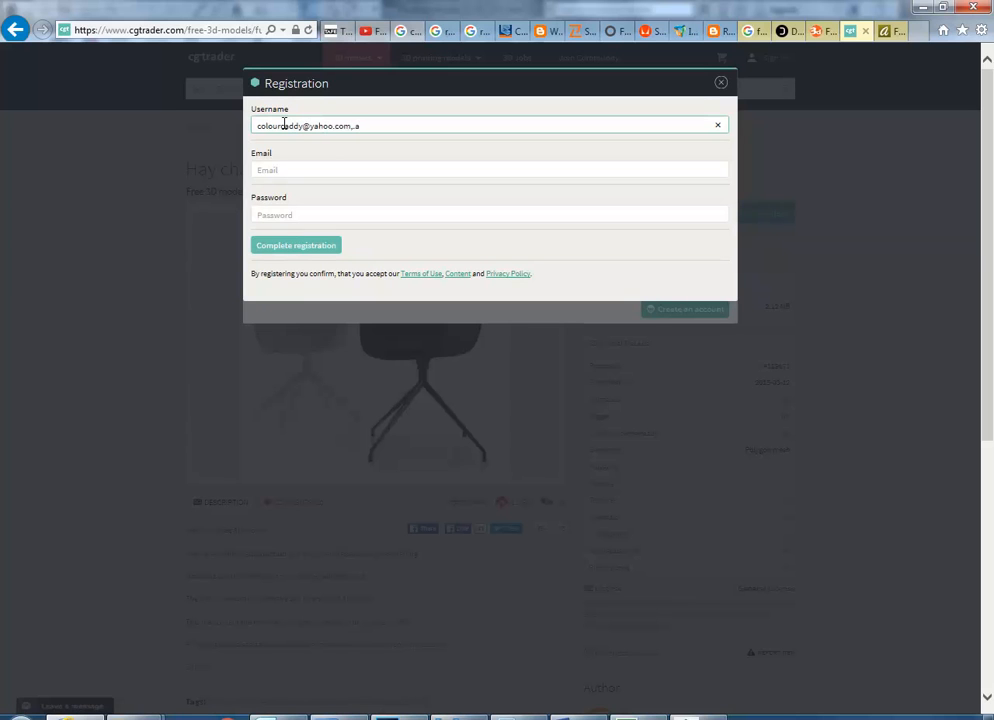
pyautogui.press('Tab')
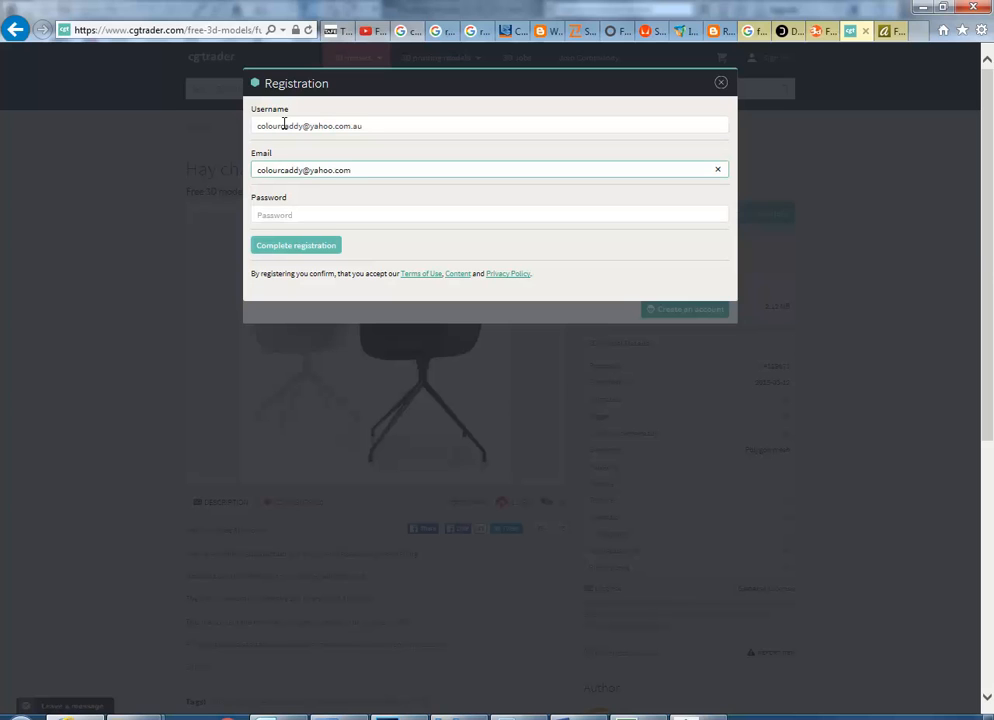
pyautogui.press('Tab')
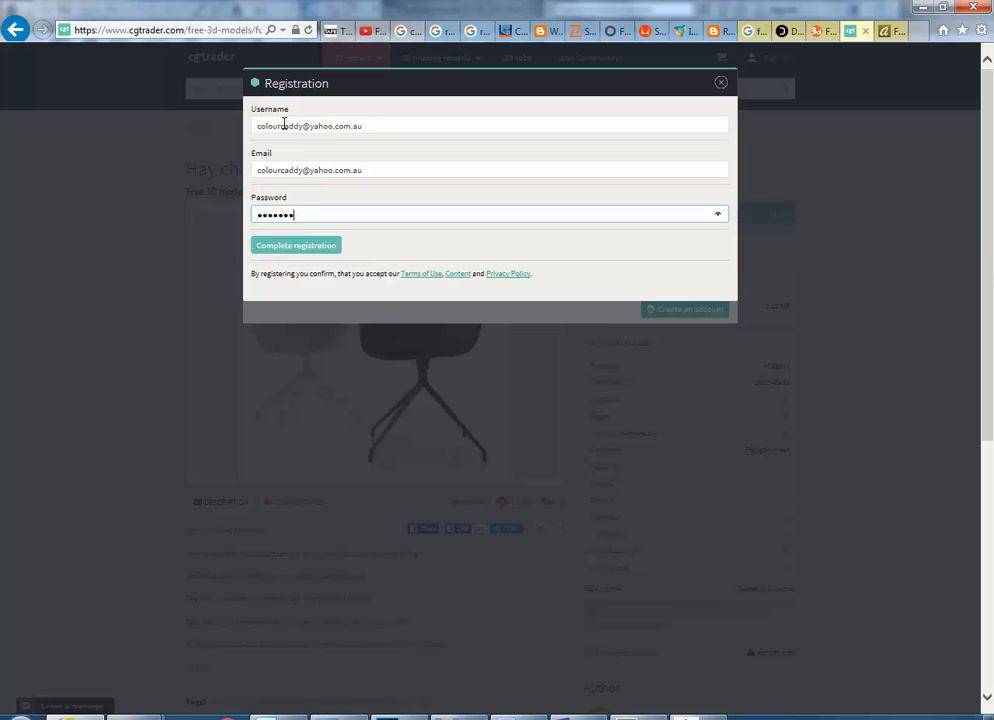
pyautogui.click(292, 247)
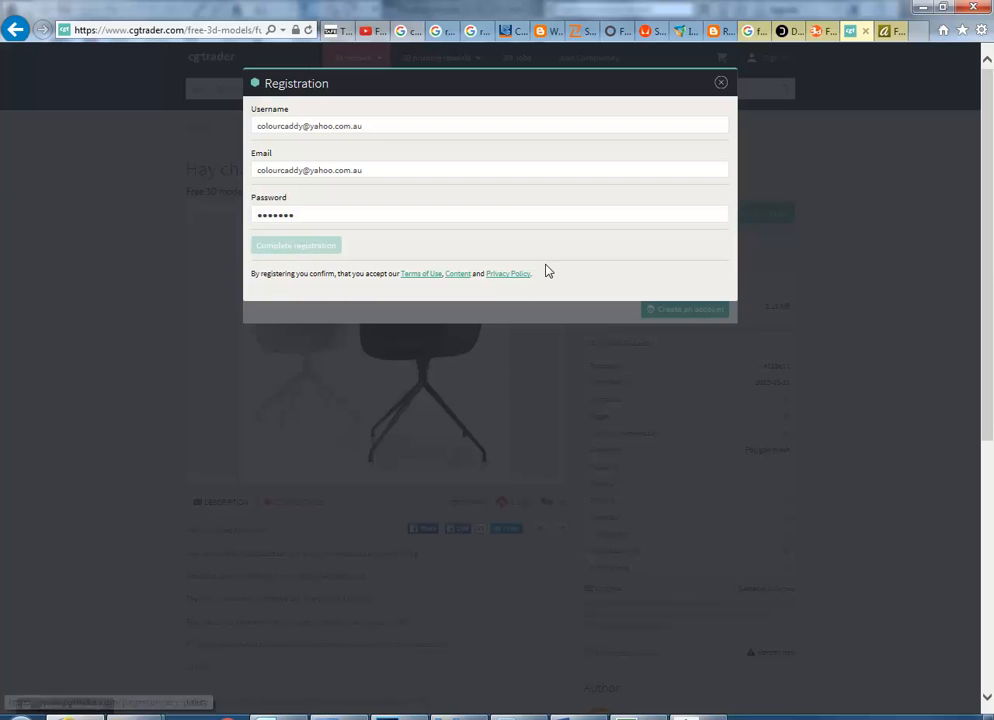
# - Switch to the Archive 3D site, view the details of the bed model with the mauve cover, and return to the overview
pyautogui.click(884, 31)
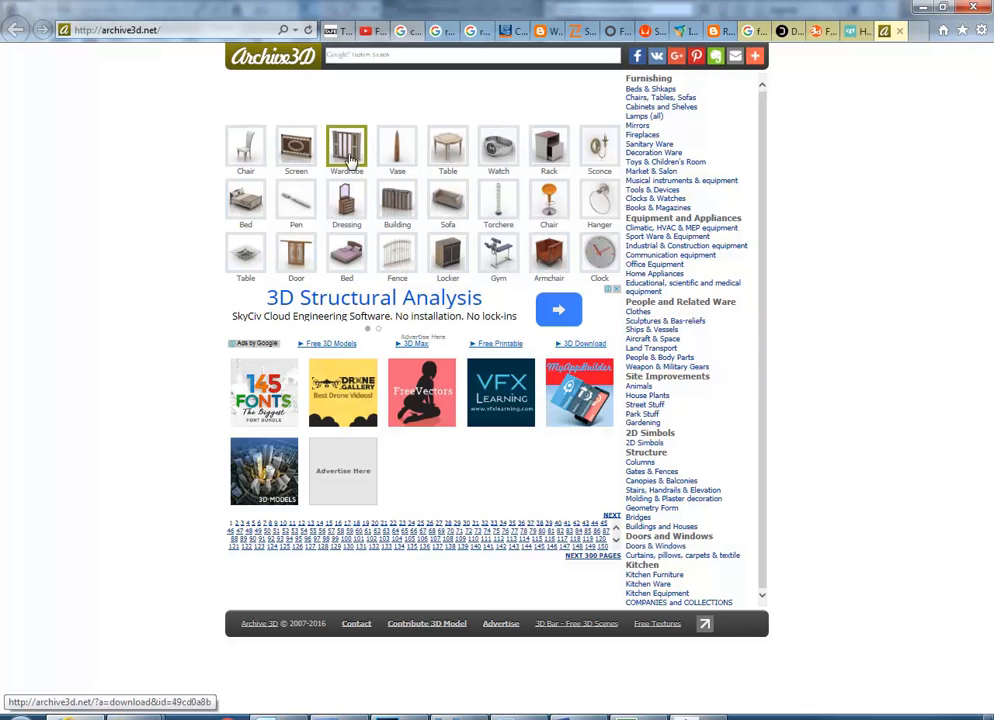
pyautogui.click(346, 256)
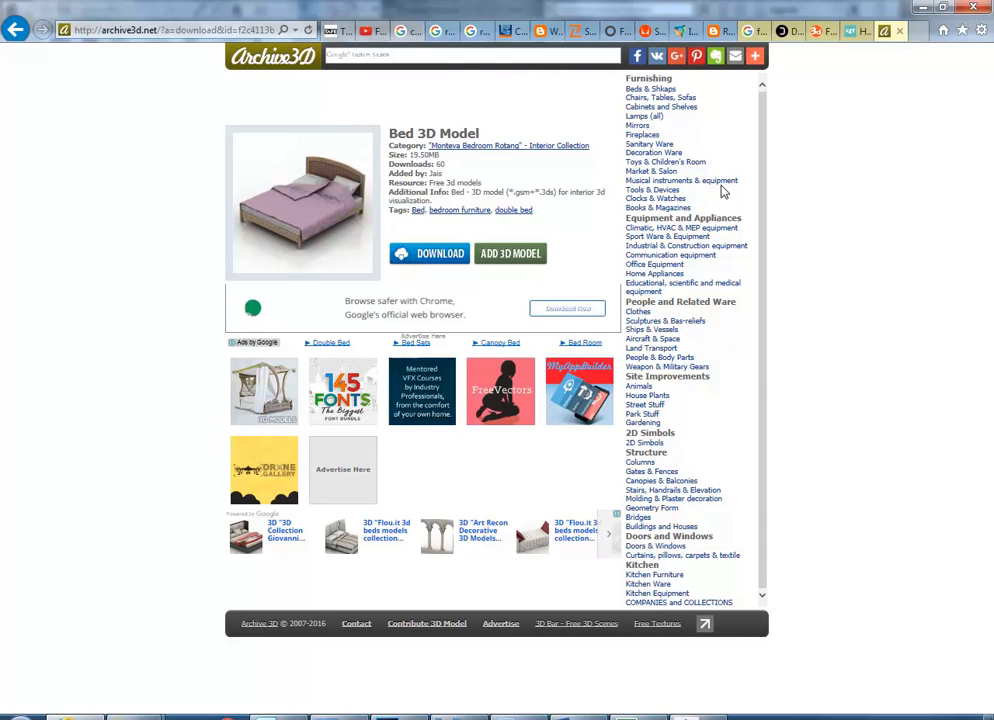
pyautogui.hotkey('alt', 'Left')
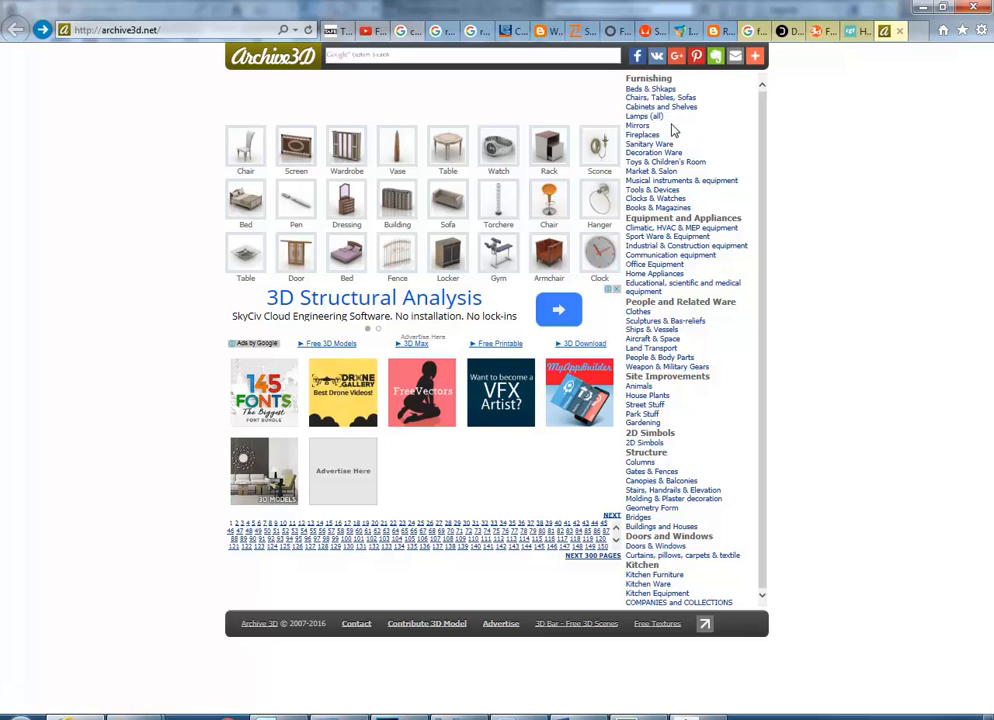
# - Browse the first three pages of Archive 3D's Beds & Shkaps category and open the Bed sangiacomo N010715 model
pyautogui.click(640, 91)
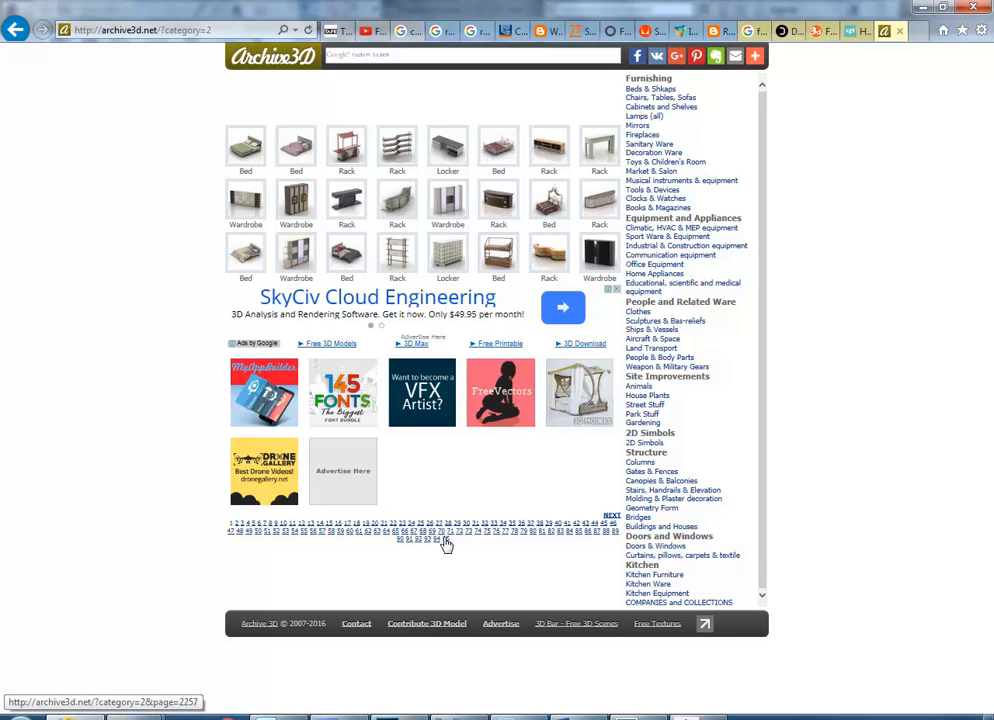
pyautogui.click(238, 527)
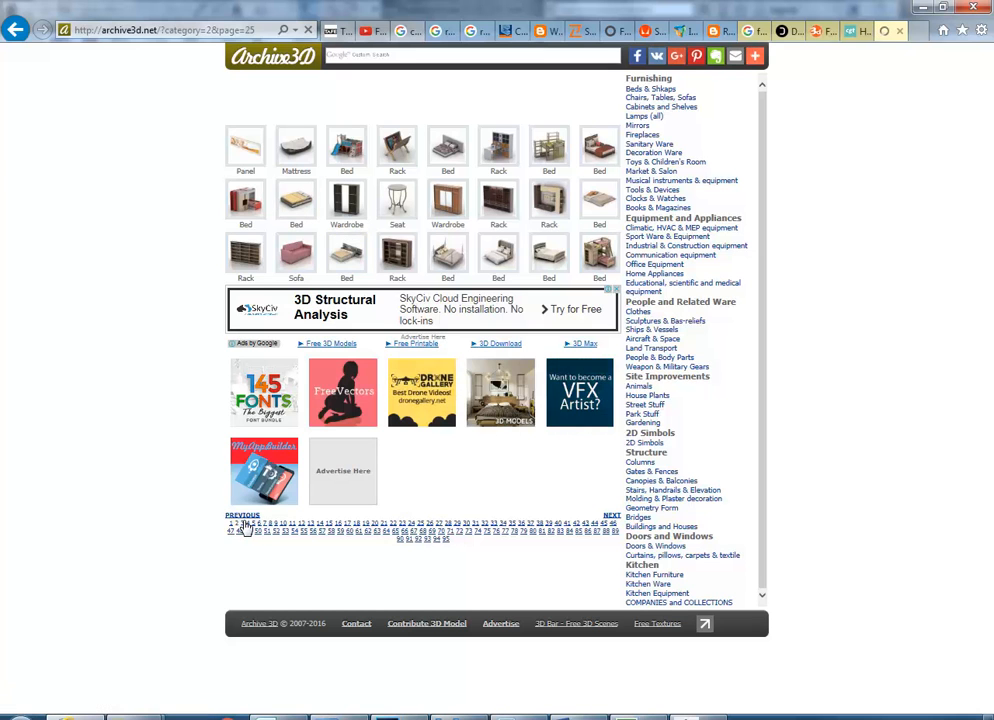
pyautogui.click(243, 530)
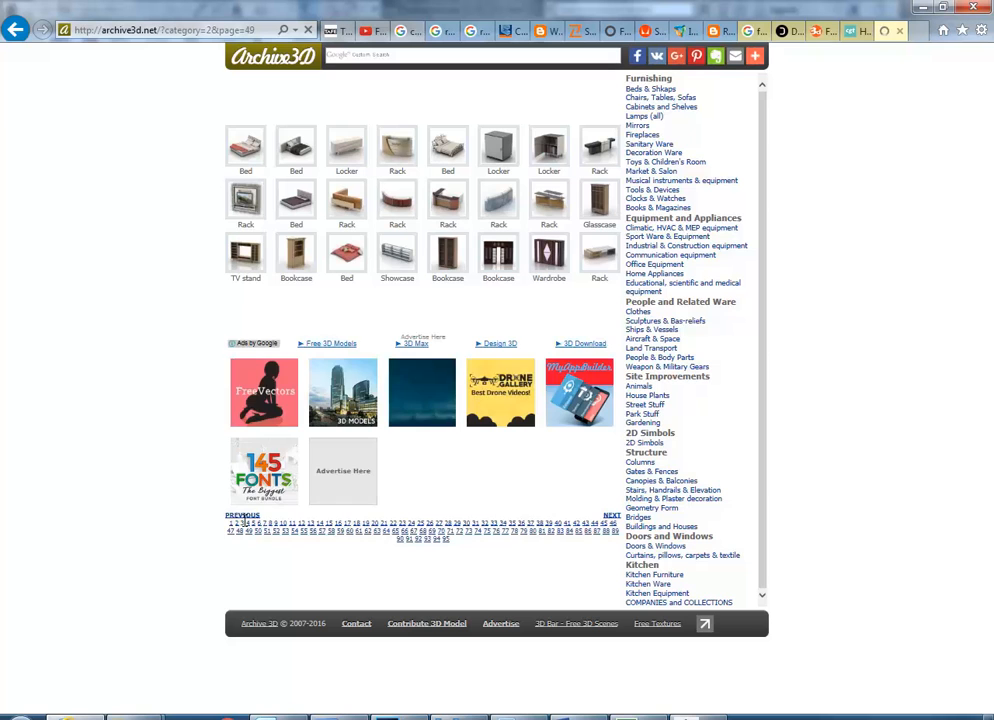
pyautogui.click(292, 203)
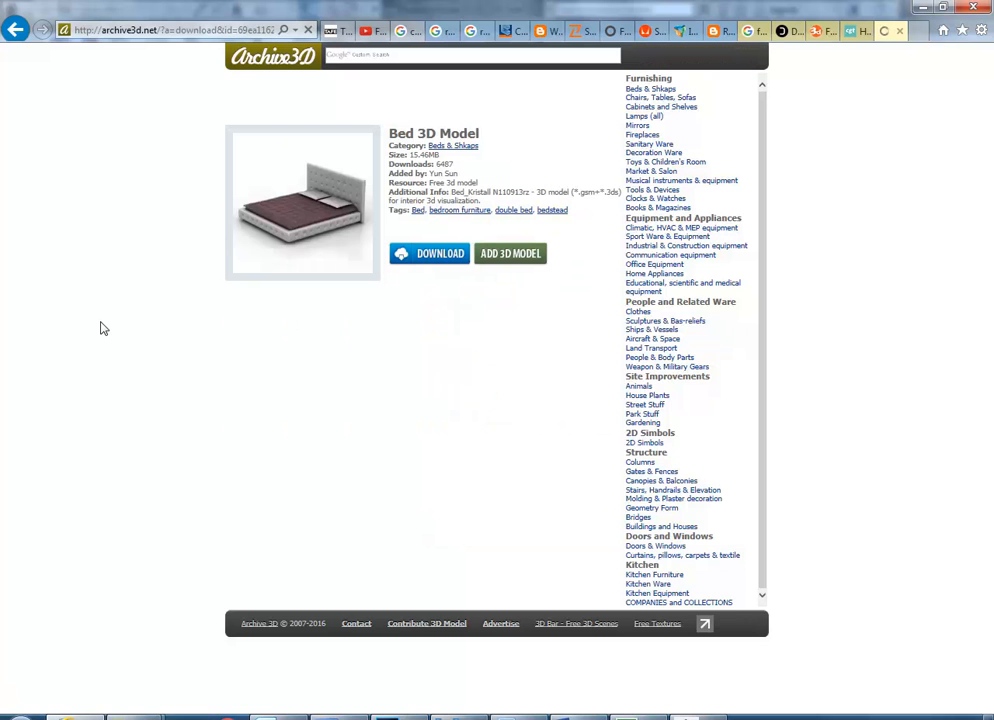
pyautogui.click(20, 30)
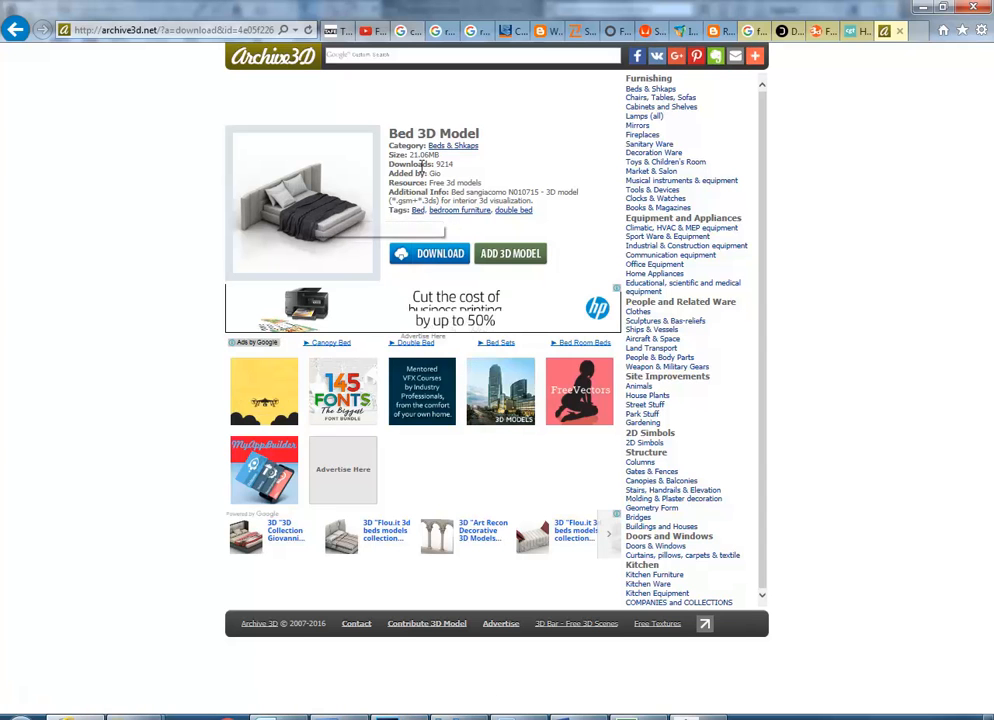
# - Request the bed model's download, accept the site's terms, and choose to save the zip file to a specified location
pyautogui.click(436, 255)
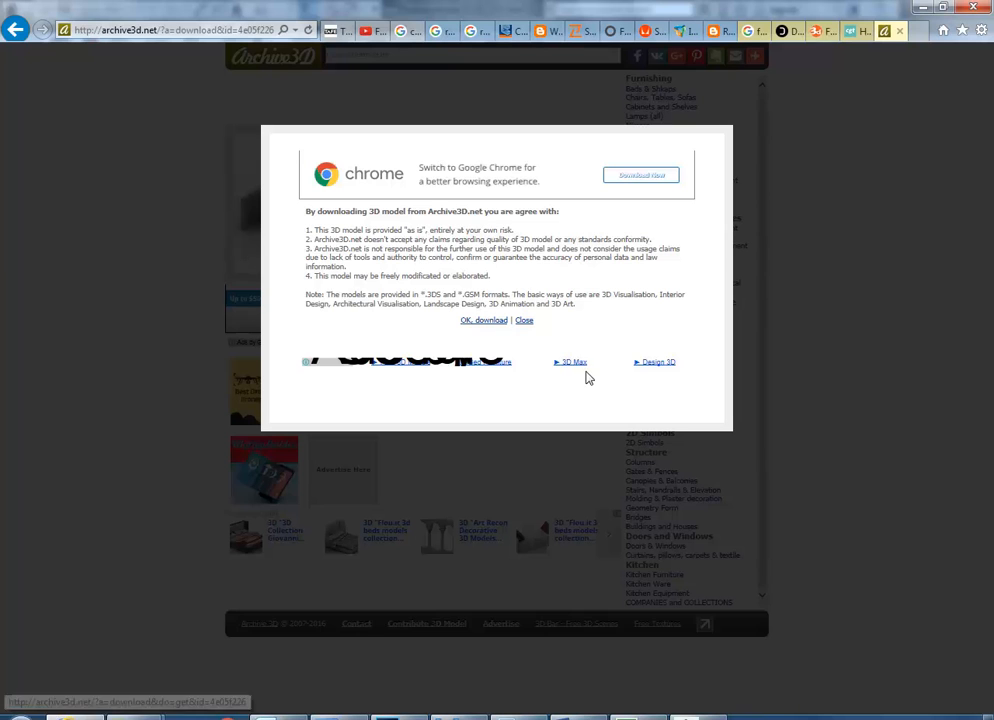
pyautogui.click(482, 321)
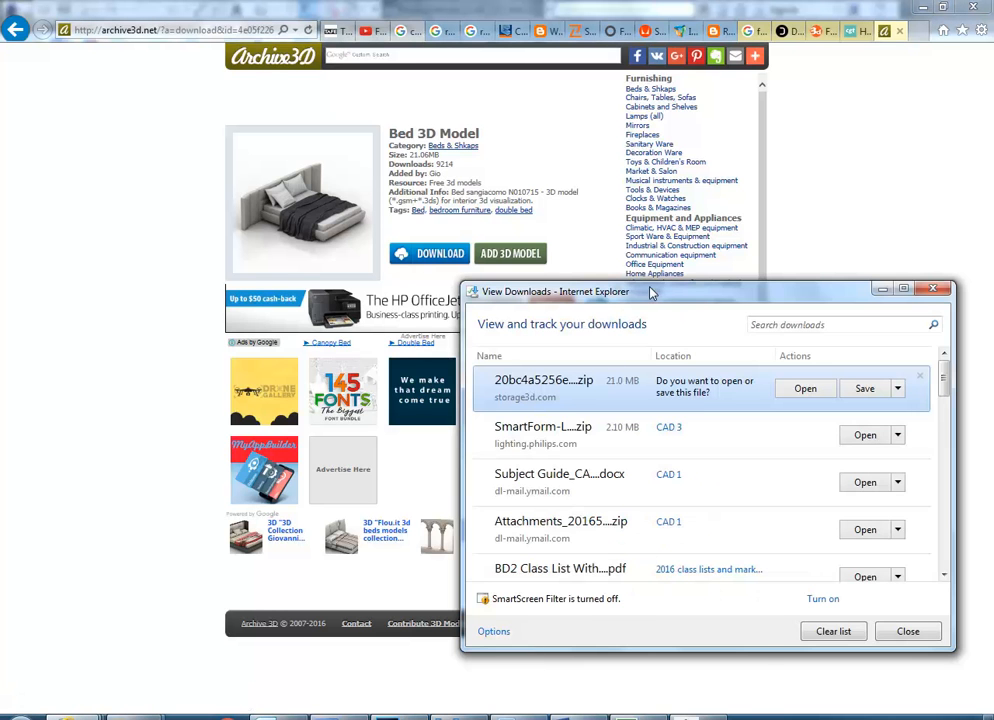
pyautogui.moveTo(650, 292); pyautogui.dragTo(408, 204)
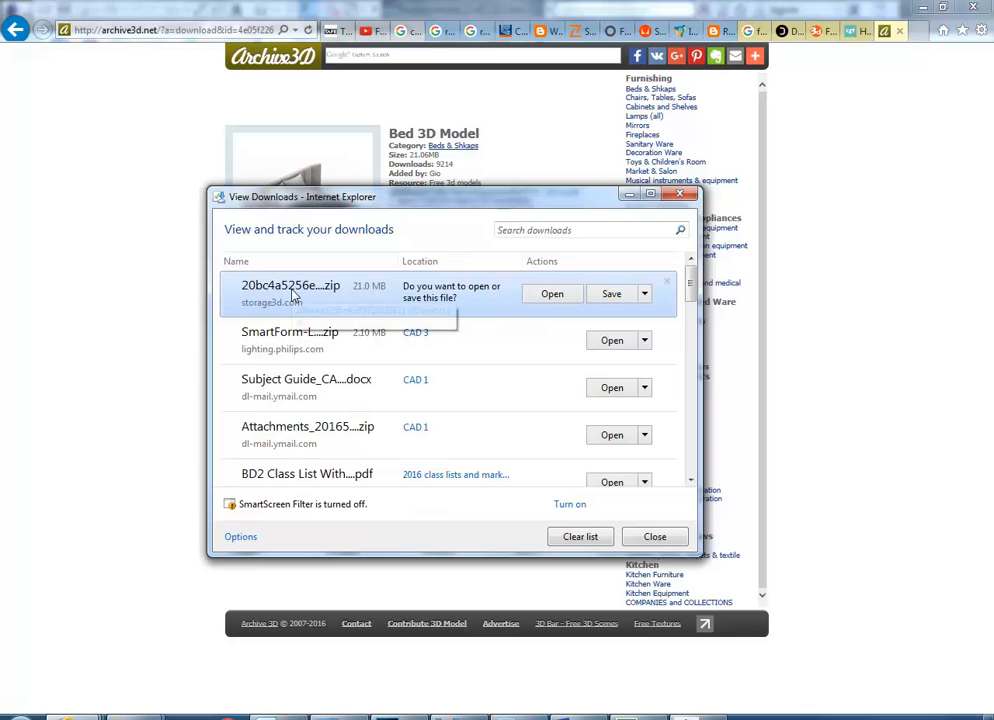
pyautogui.click(646, 294)
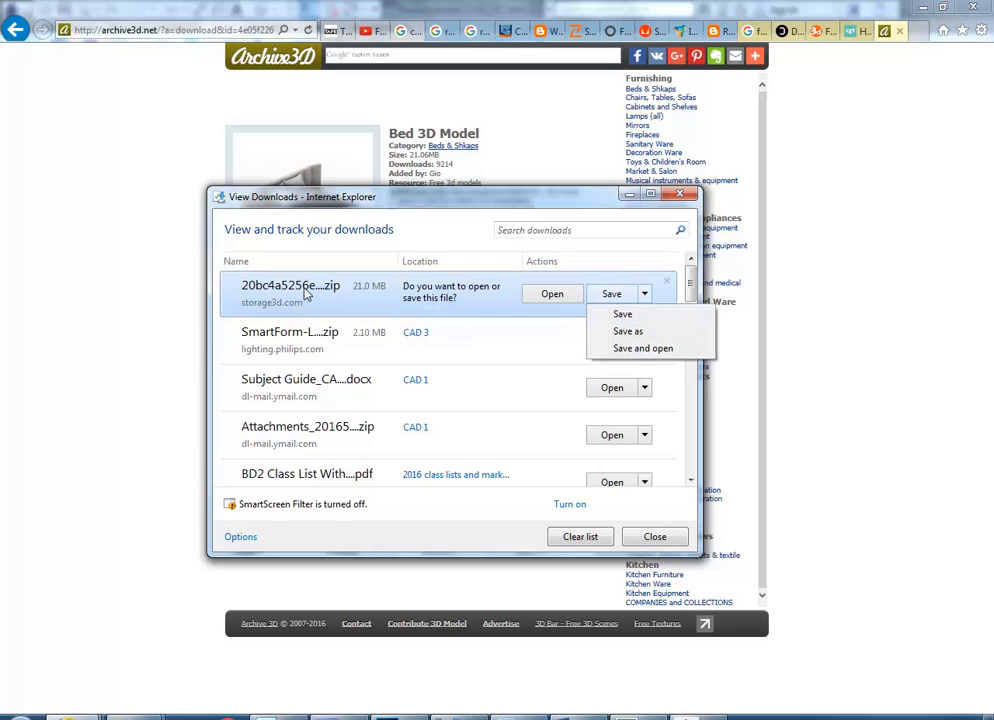
pyautogui.click(628, 334)
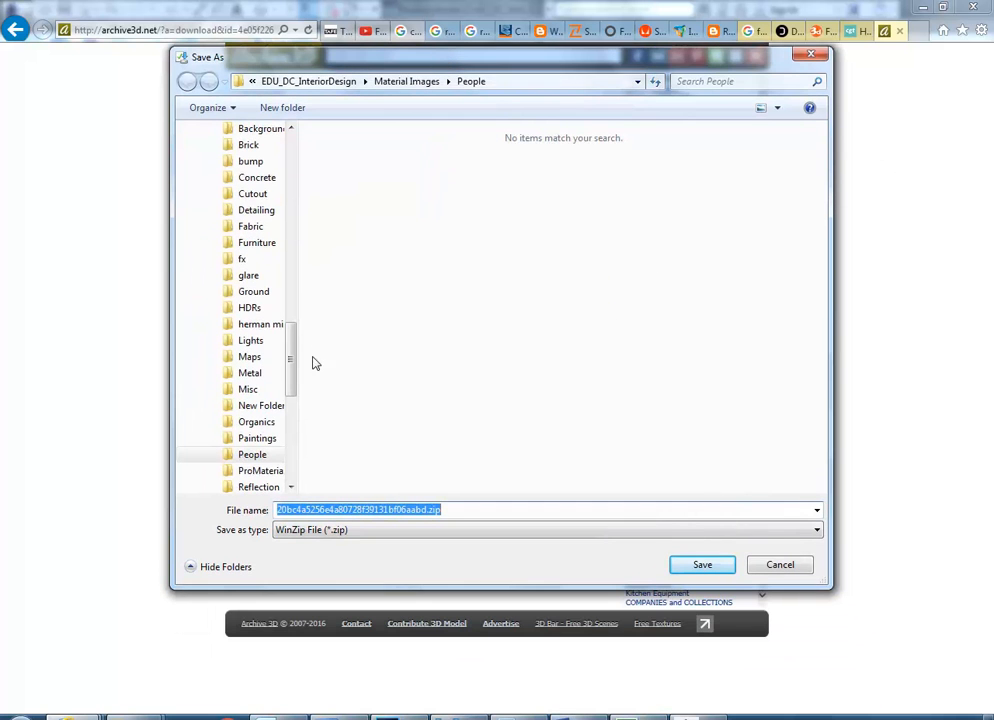
# - Save the bed model's zip file in the 3d models folder of EDU_DC_InteriorDesign on the StudentResources drive
pyautogui.moveTo(291, 381); pyautogui.dragTo(295, 193)
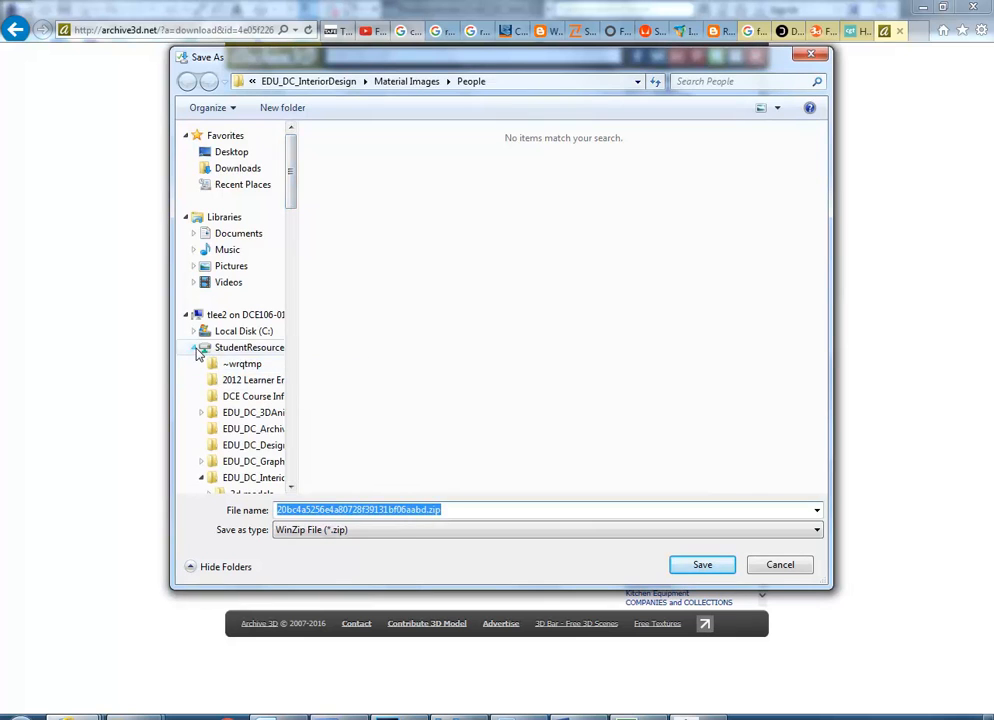
pyautogui.click(194, 347)
pyautogui.click(194, 347)
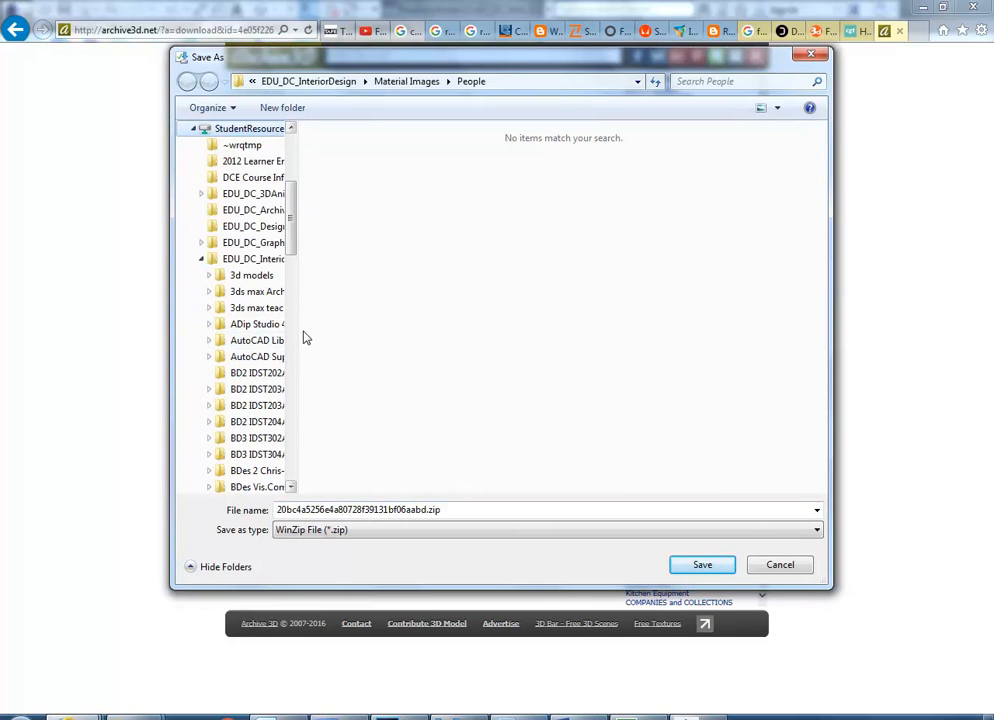
pyautogui.moveTo(295, 328); pyautogui.dragTo(364, 311)
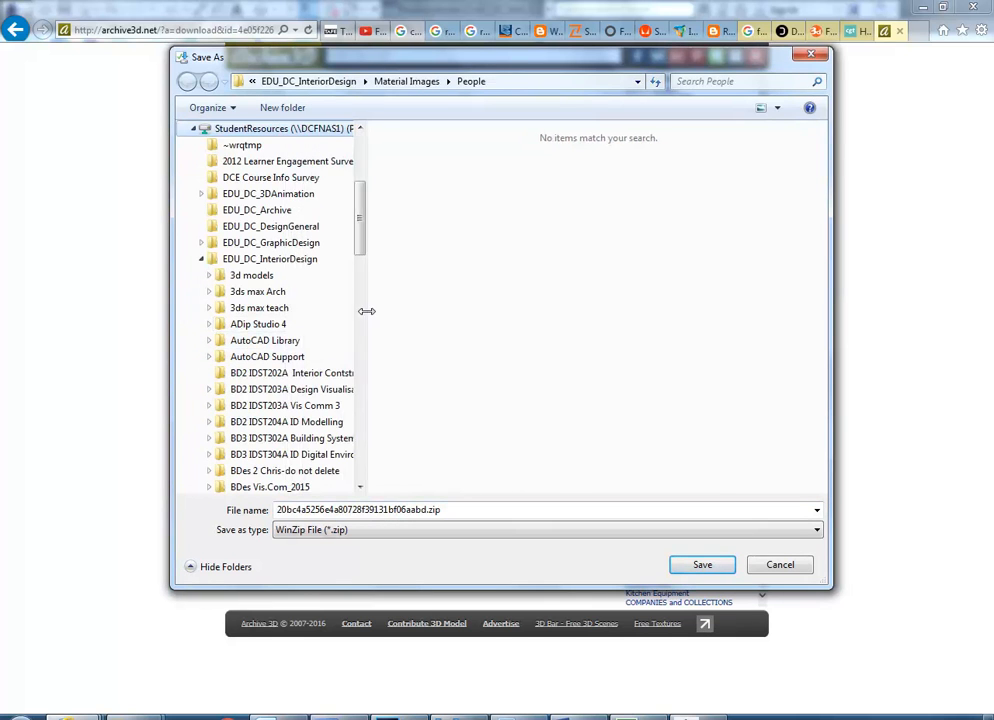
pyautogui.click(257, 275)
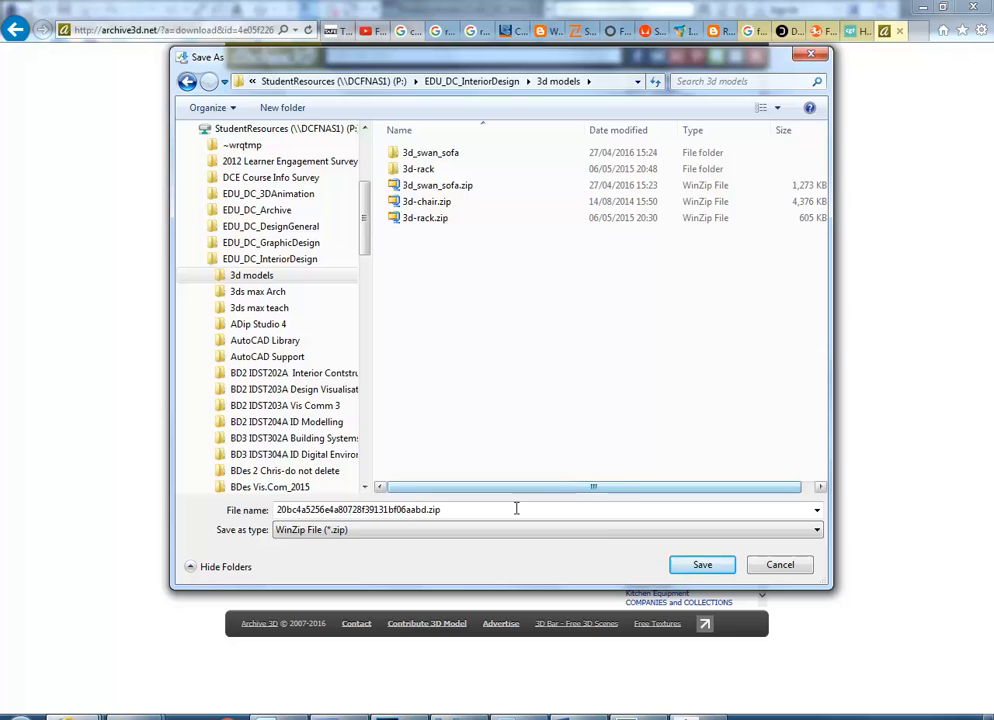
pyautogui.click(703, 565)
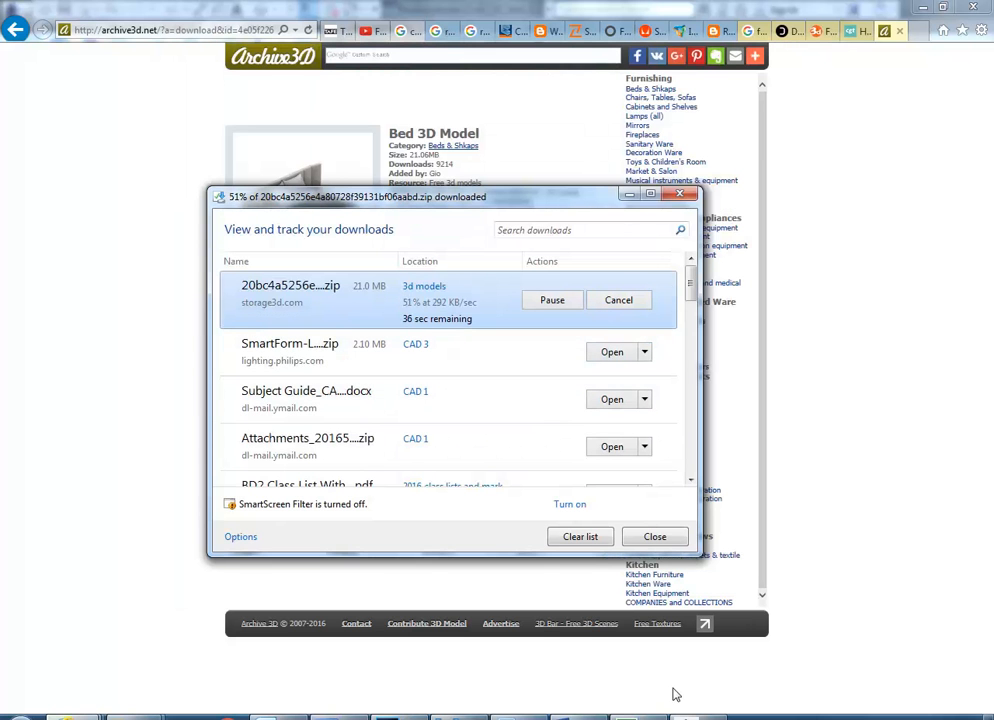
# - Check the pending CGTrader registration form's e-mail and password fields, then return to the Archive 3D bed page
pyautogui.click(847, 33)
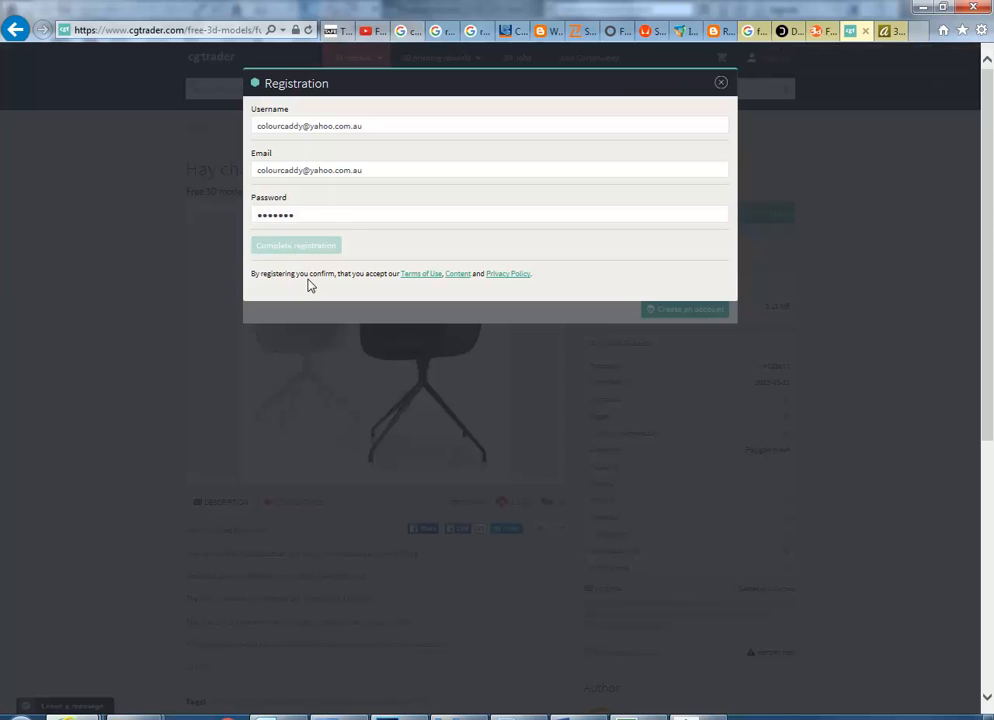
pyautogui.click(322, 213)
pyautogui.click(375, 177)
pyautogui.click(318, 216)
pyautogui.click(888, 30)
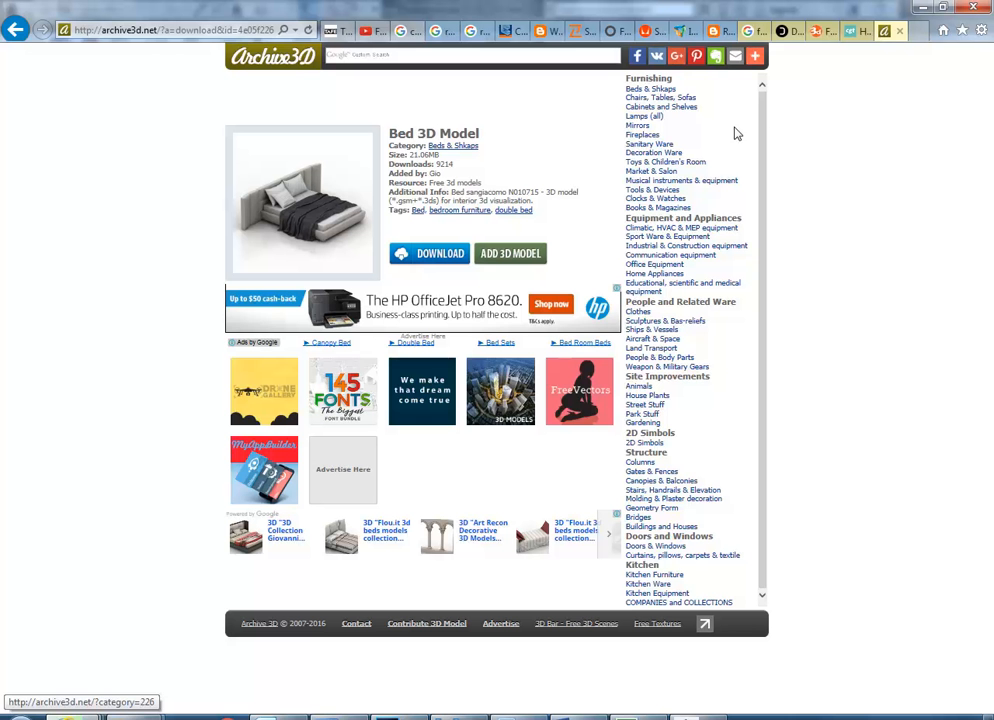
# - View the modern furniture chair models on the 3DModelFree.com site
pyautogui.click(816, 31)
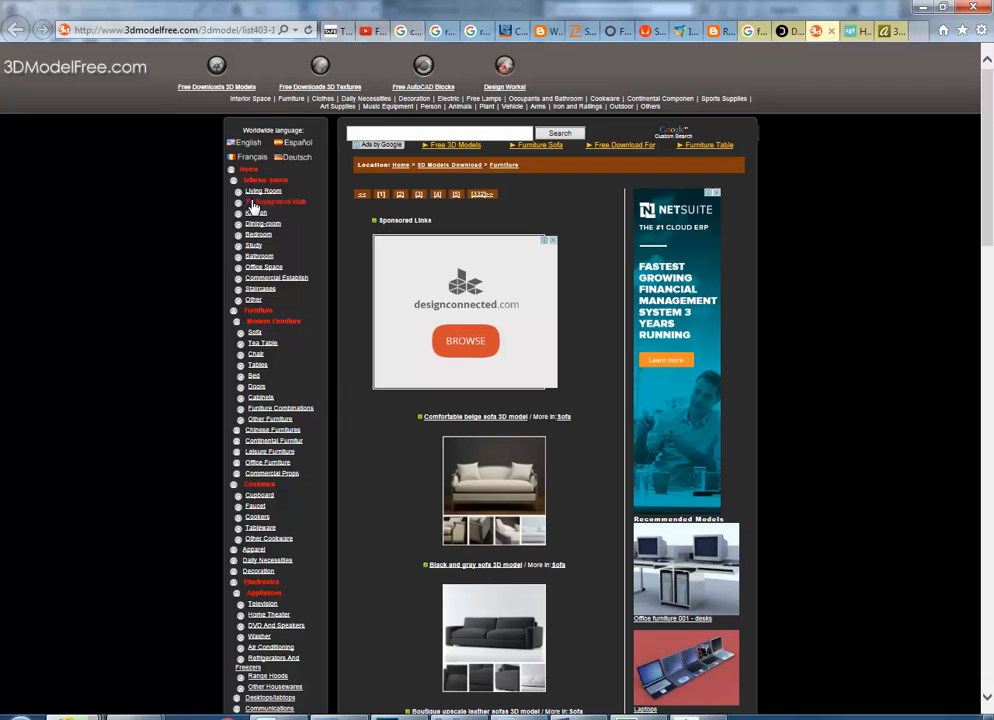
pyautogui.click(256, 355)
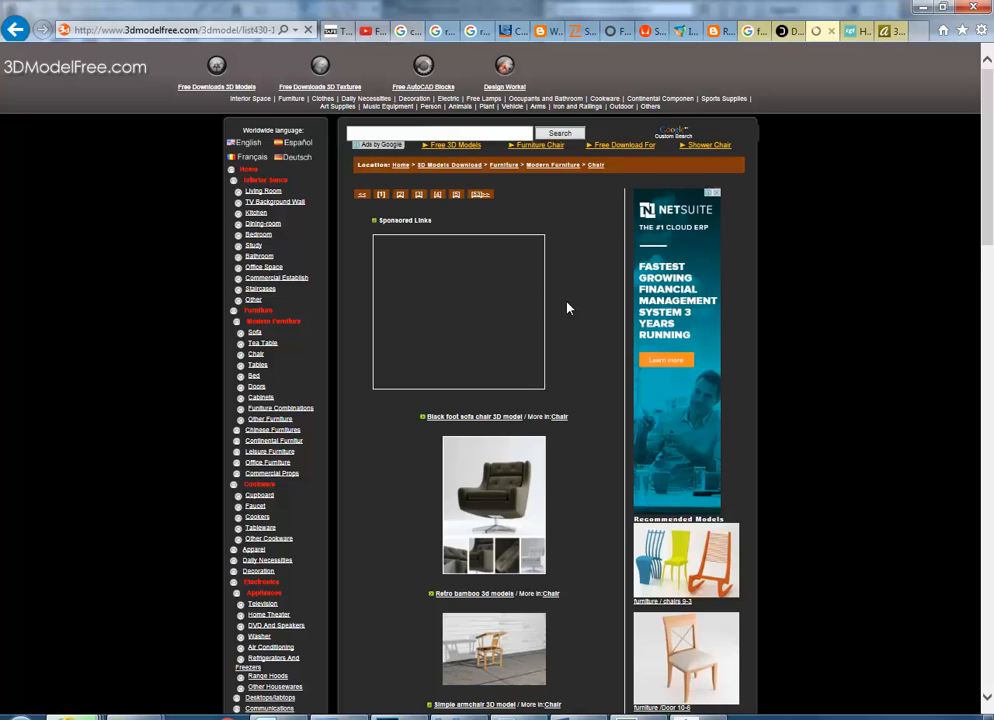
pyautogui.scroll(-3, 575, 357)
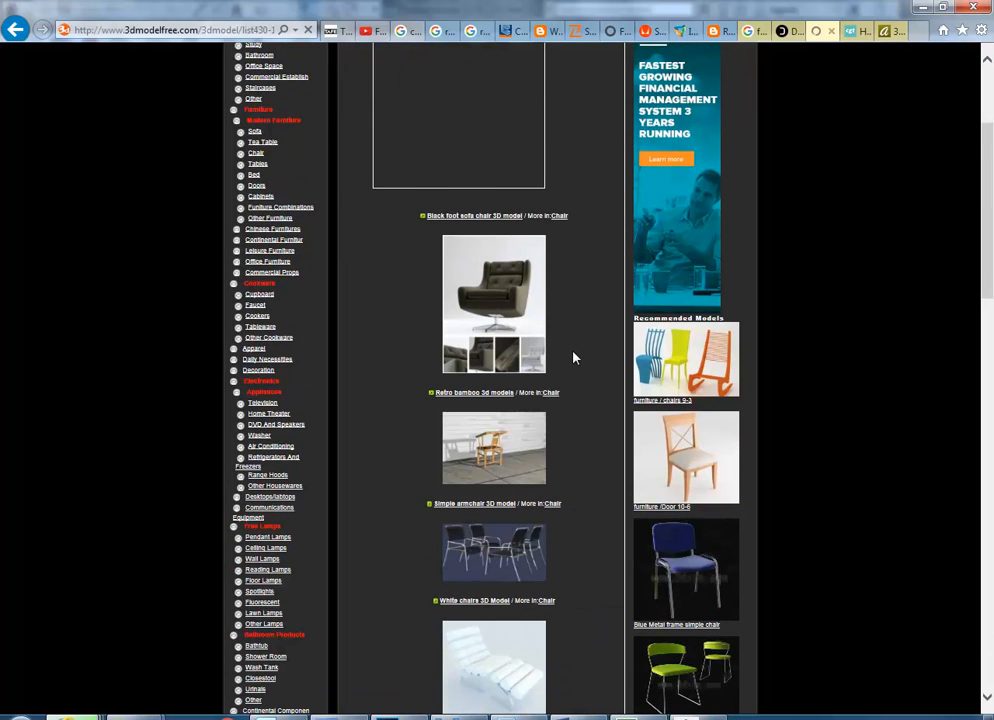
pyautogui.scroll(3, 575, 357)
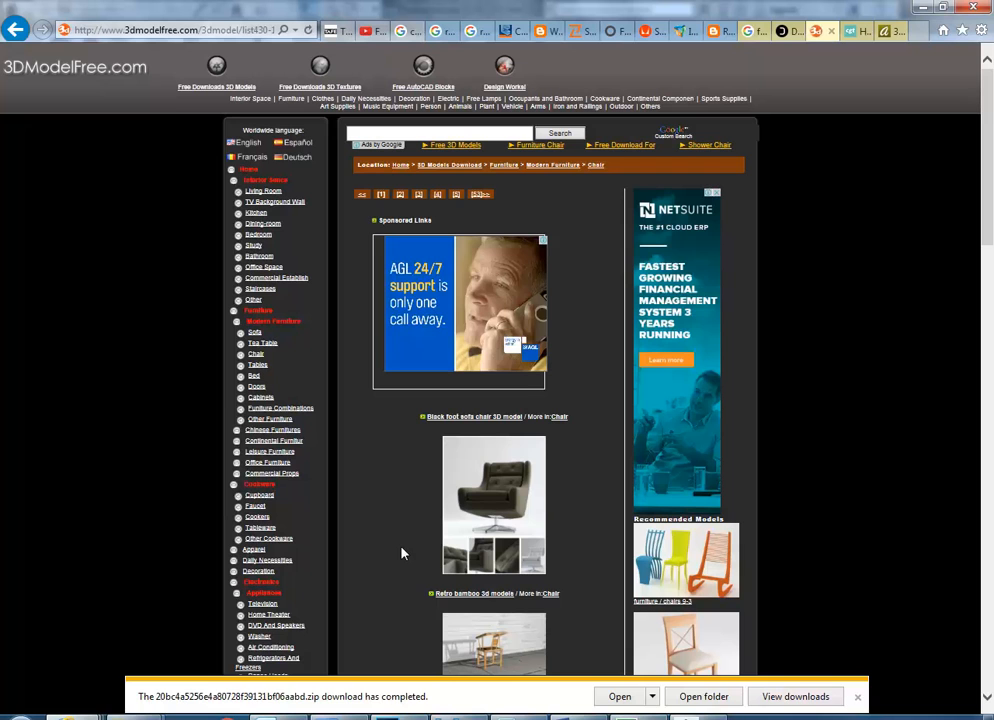
# - Try to show the completed zip download in its containing folder and in the download list
pyautogui.click(688, 700)
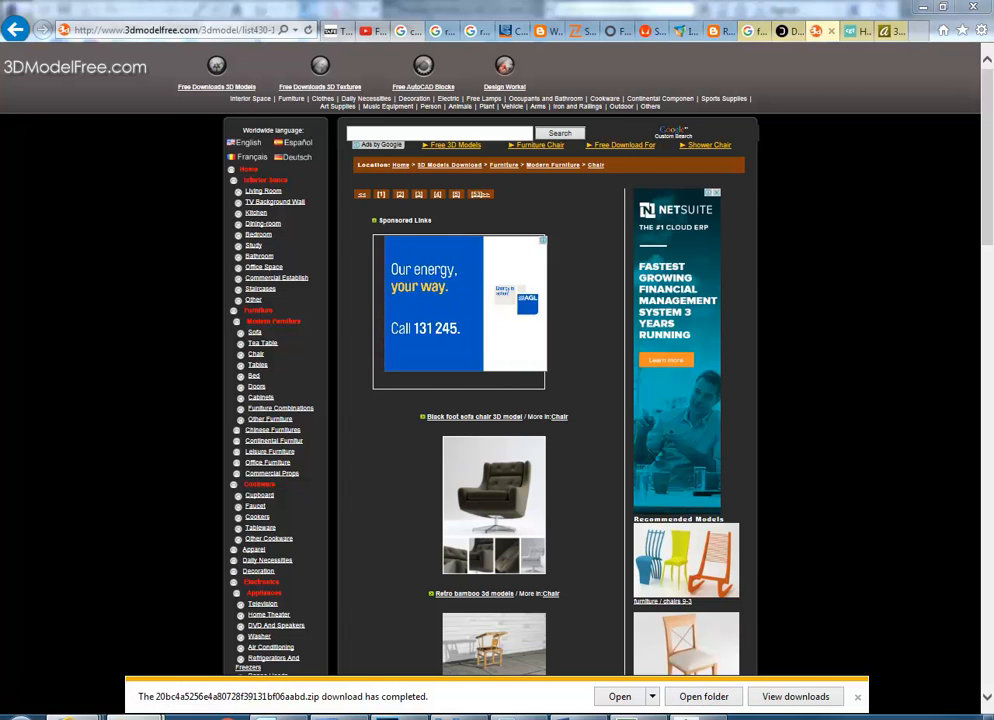
pyautogui.moveTo(65, 712)
pyautogui.moveTo(248, 675)
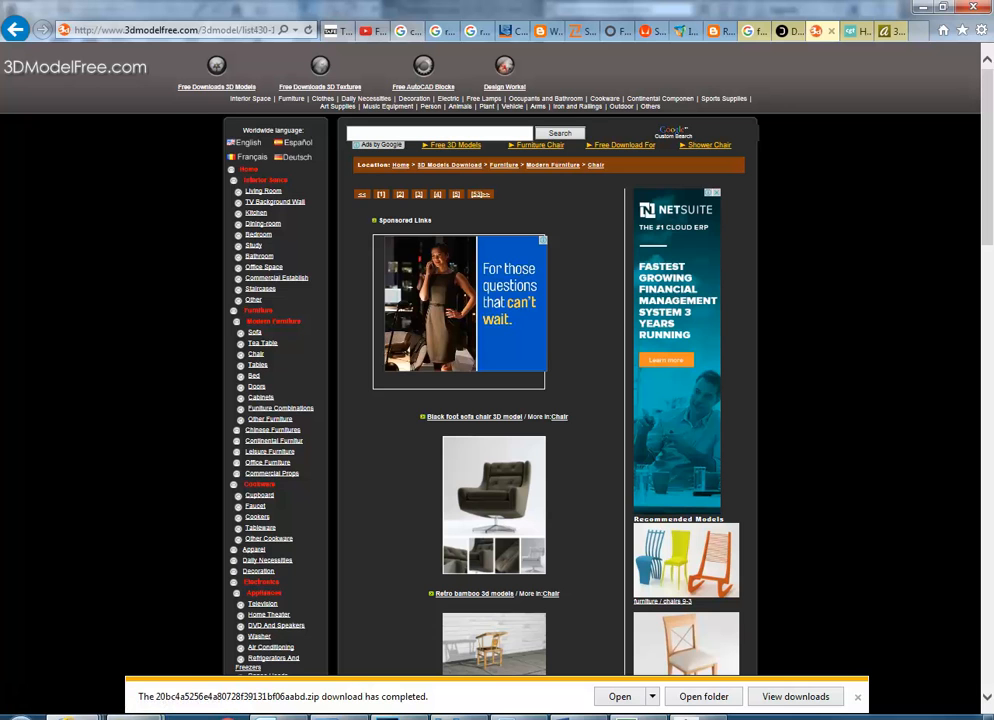
pyautogui.moveTo(185, 712)
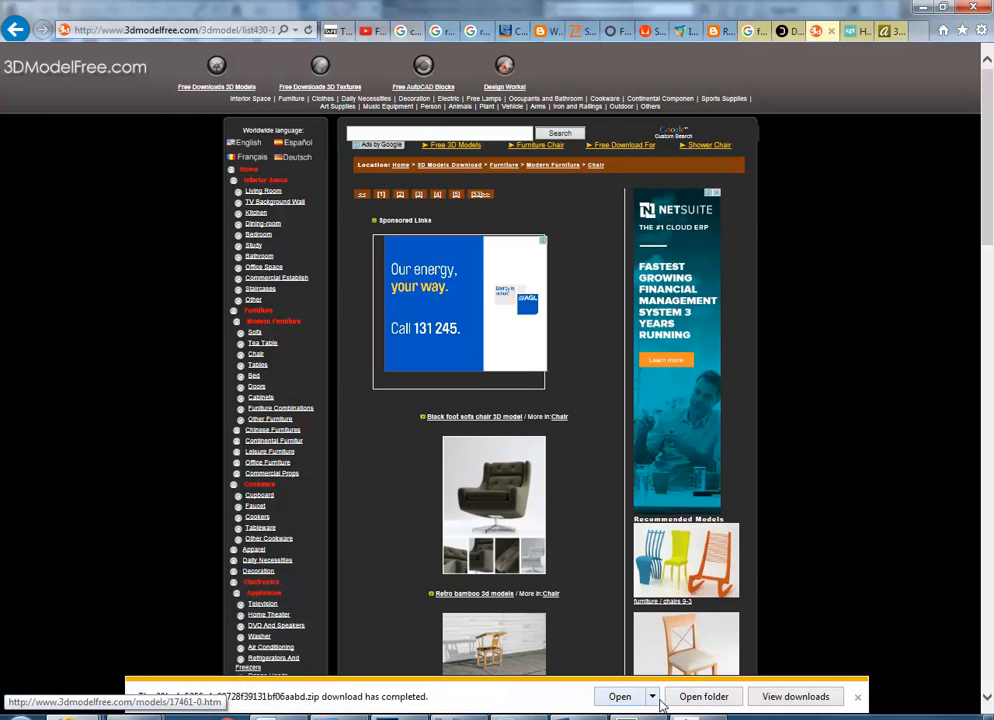
pyautogui.click(698, 698)
pyautogui.click(790, 703)
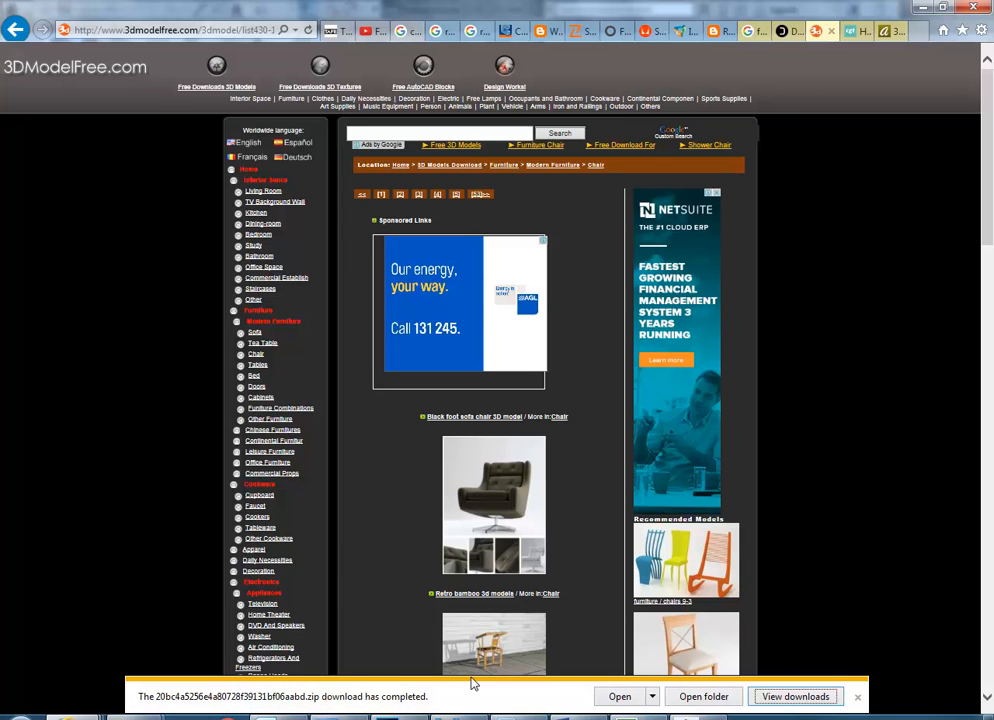
# - Switch to the Windows Explorer window and go from the Photos folder up to EDU_DC_InteriorDesign
pyautogui.hotkey('alt', 'Tab')
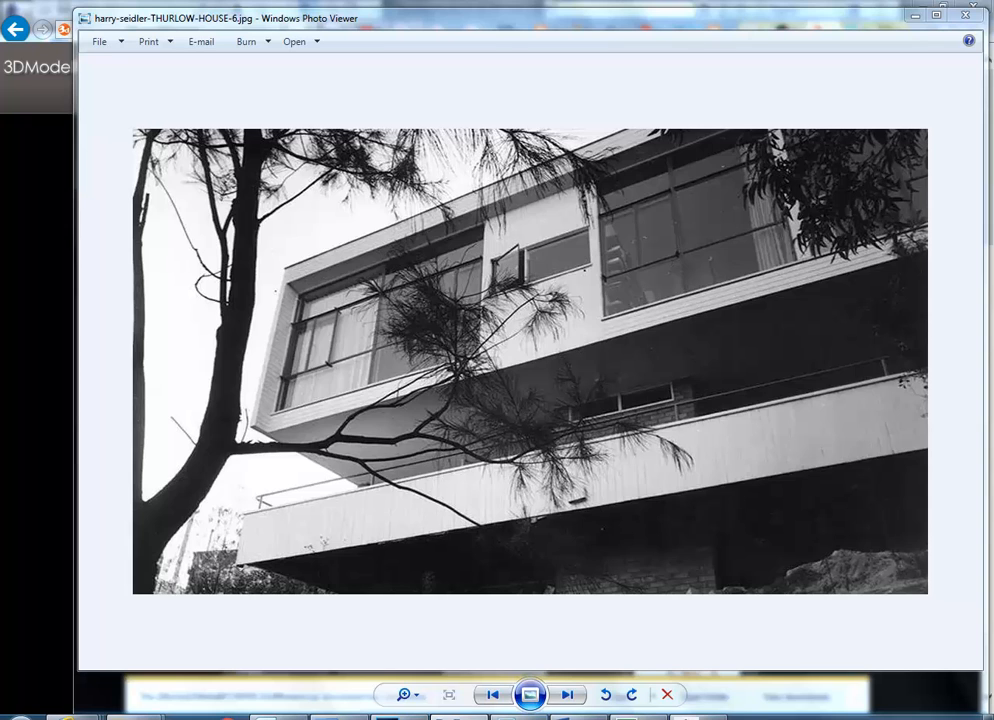
pyautogui.click(698, 717)
pyautogui.click(74, 717)
pyautogui.click(243, 645)
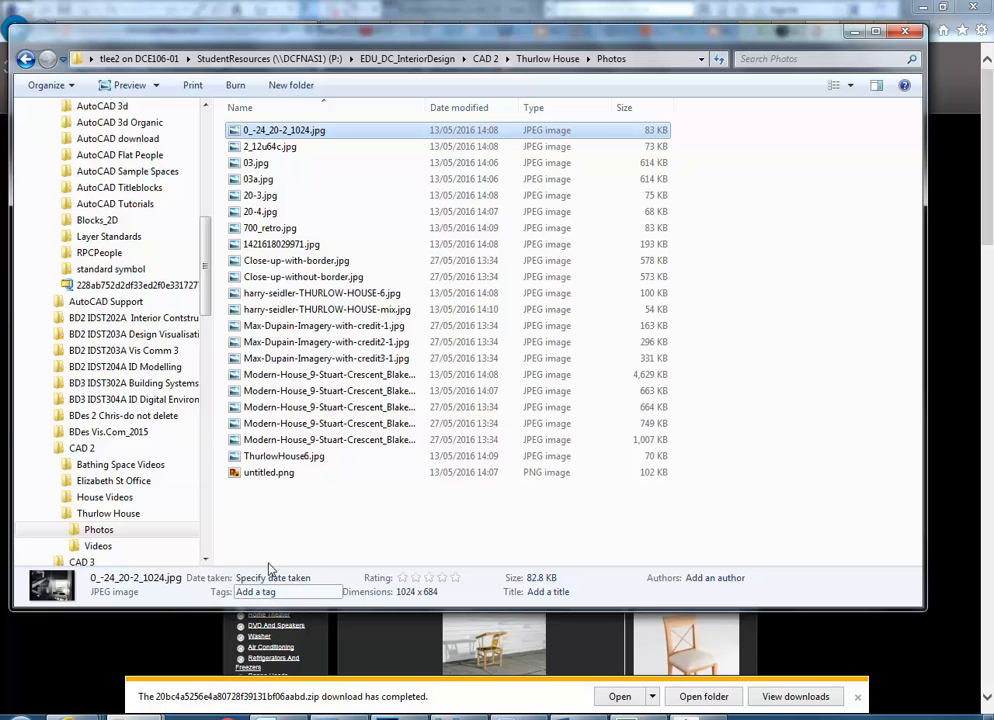
pyautogui.click(291, 520)
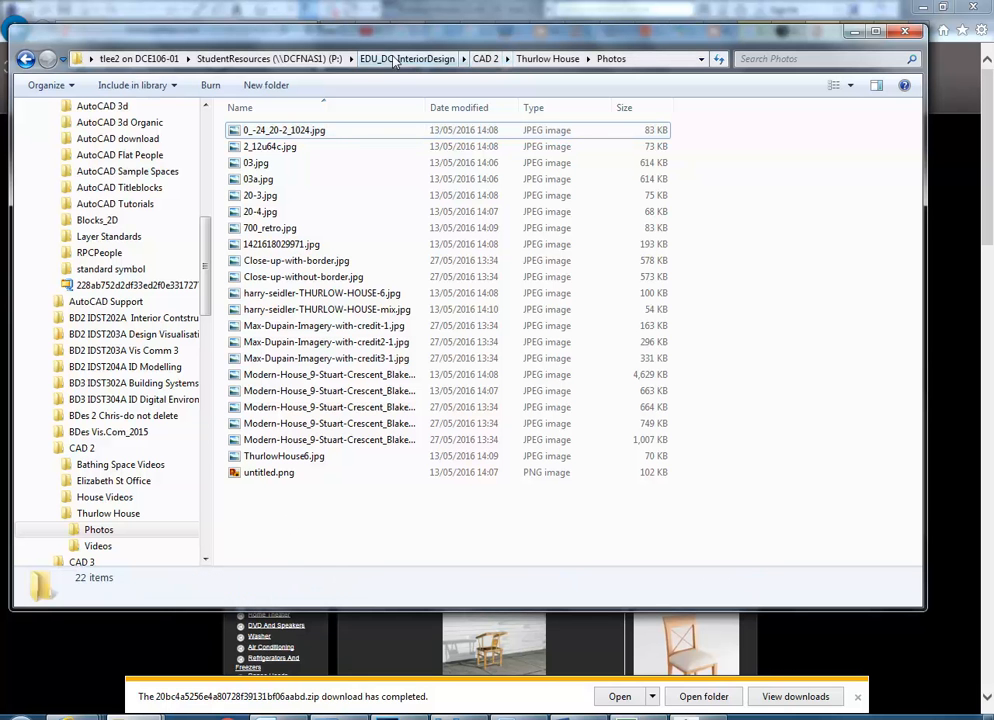
pyautogui.click(395, 59)
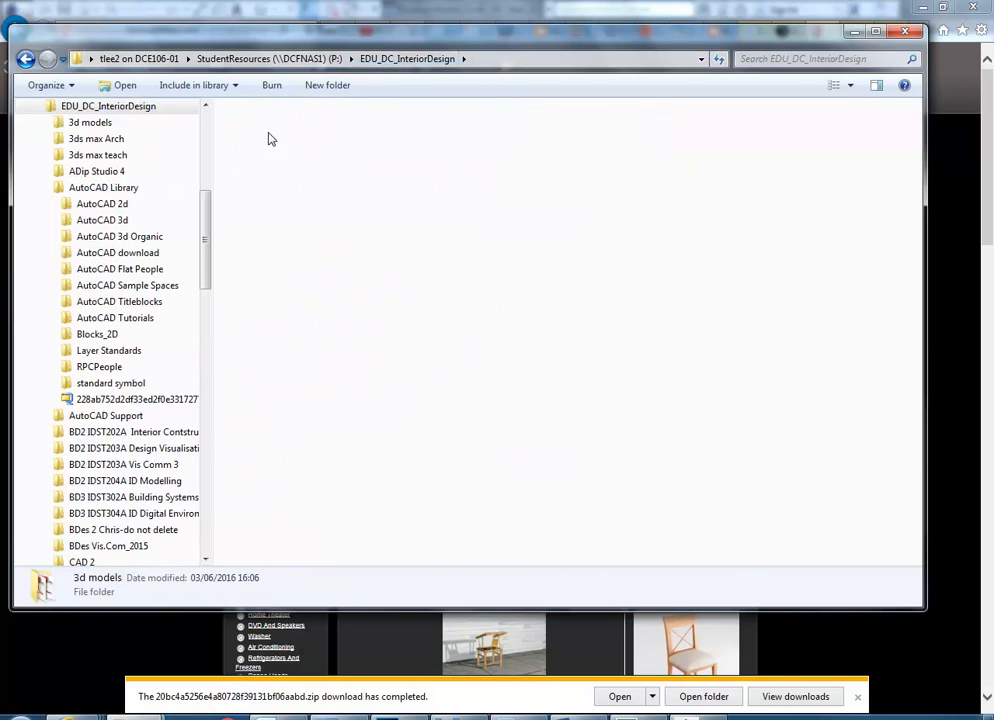
# - Extract 20bc4a5256e4a80728f39131bf06aabd.zip in the 3d models folder into a subfolder of the same name with WinZip
pyautogui.click(298, 245)
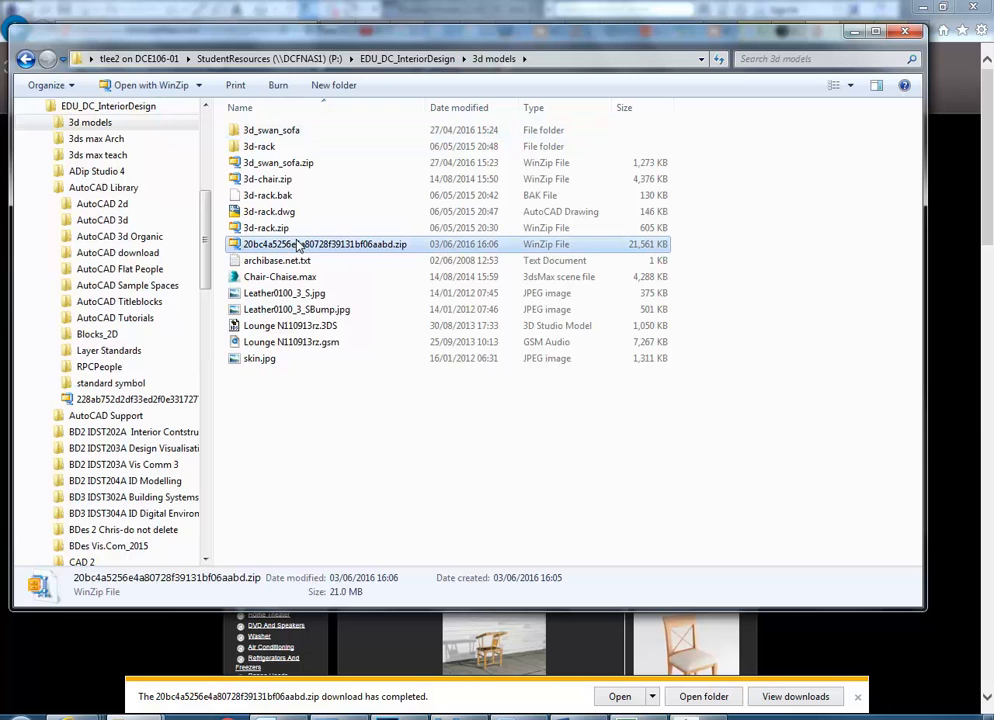
pyautogui.rightClick(298, 245)
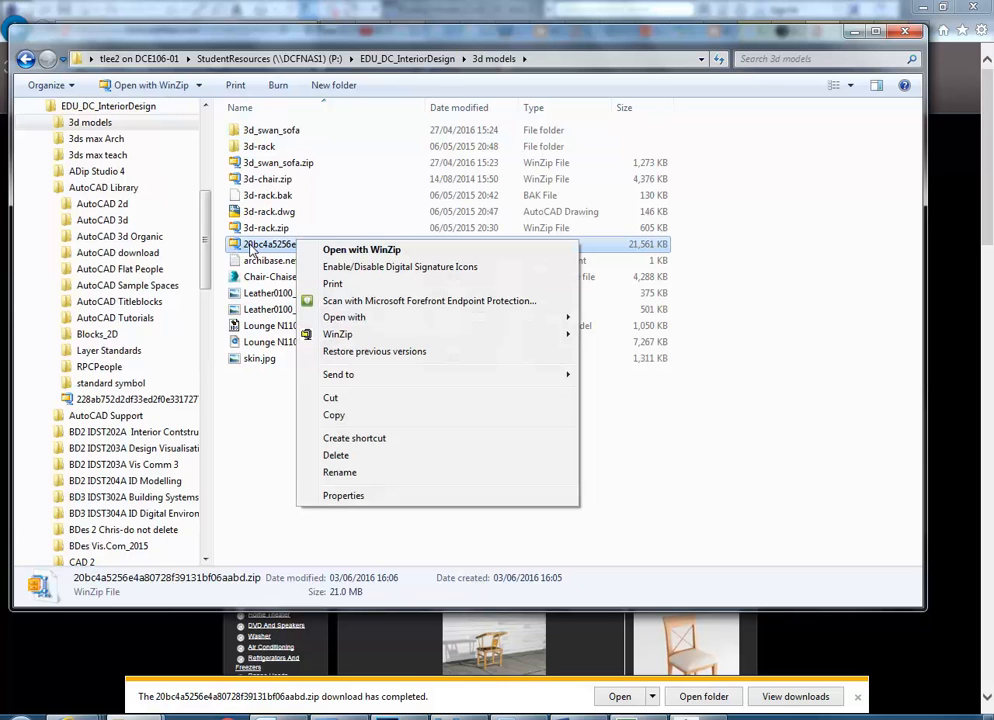
pyautogui.moveTo(378, 337)
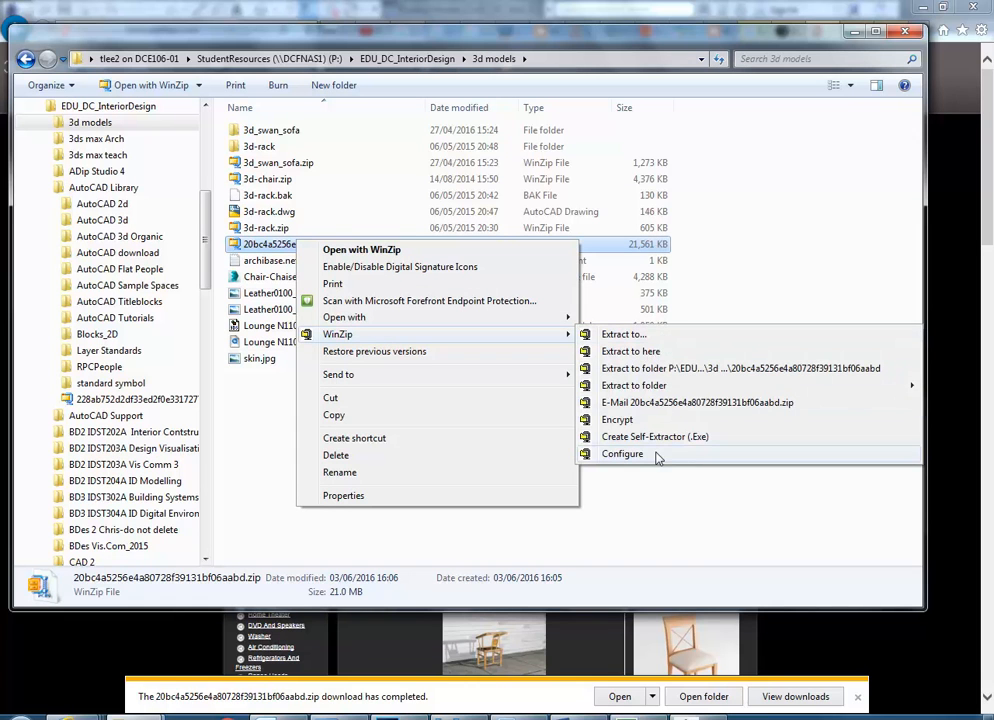
pyautogui.click(631, 370)
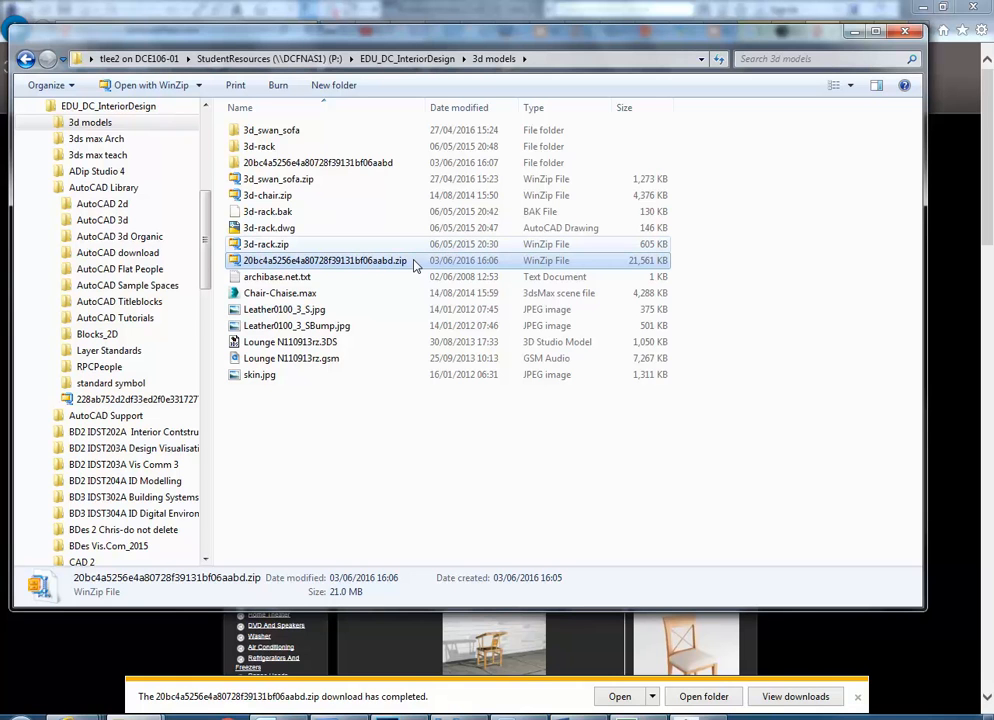
pyautogui.click(712, 259)
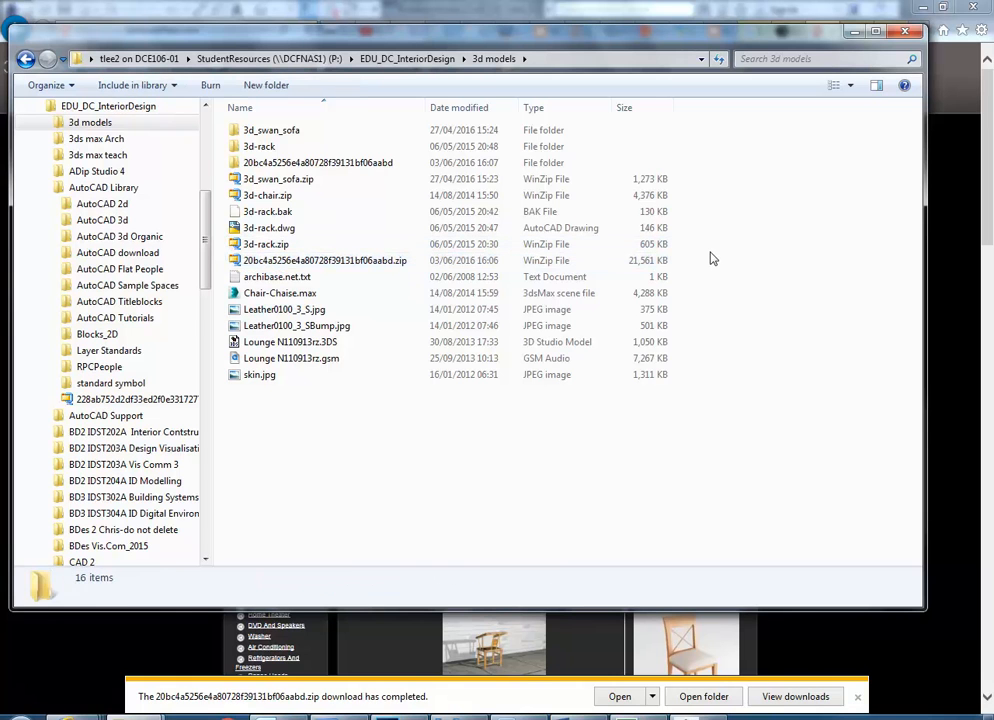
# - Close the zip archive's WinZip window and open the extracted 20bc4a5256e4a80728f39131bf06aabd folder
pyautogui.click(320, 262)
pyautogui.click(305, 166)
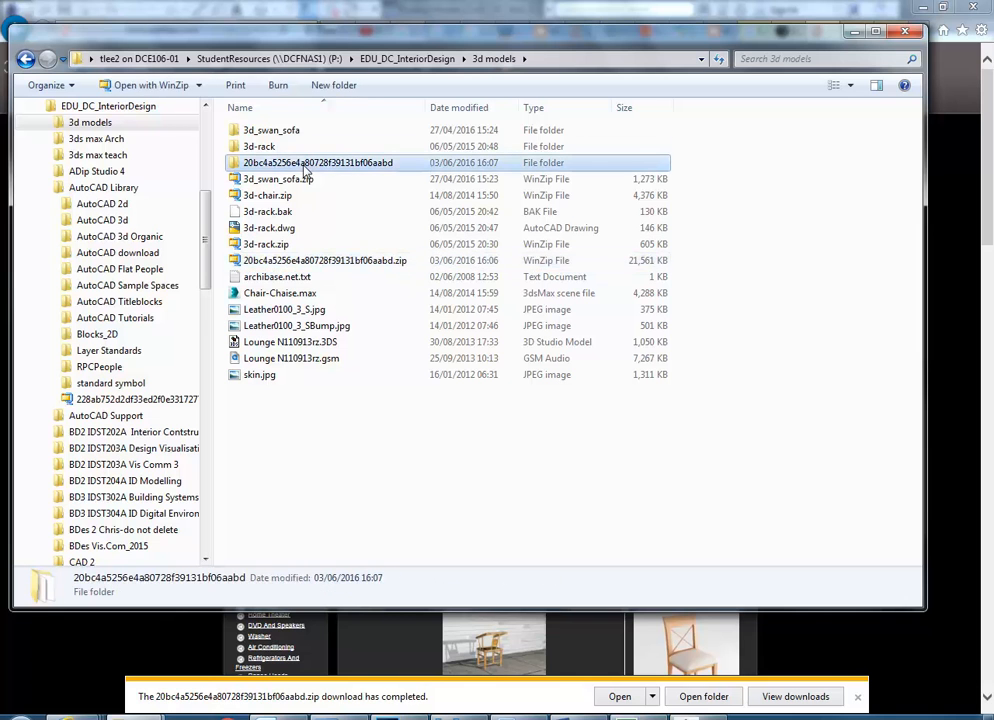
pyautogui.doubleClick(310, 262)
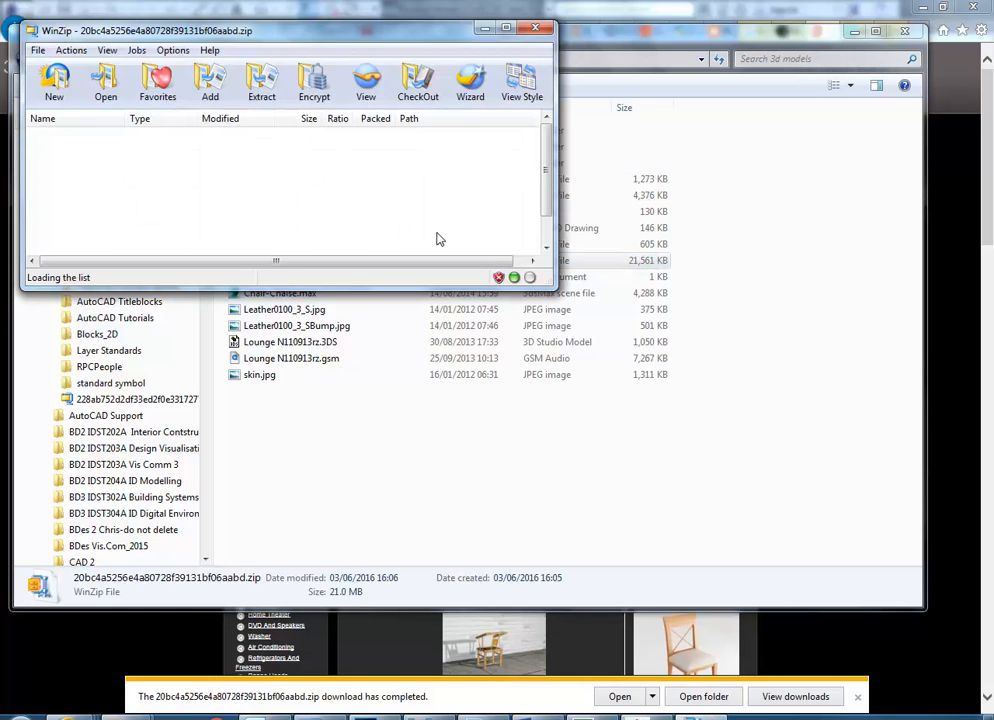
pyautogui.click(538, 30)
pyautogui.click(267, 163)
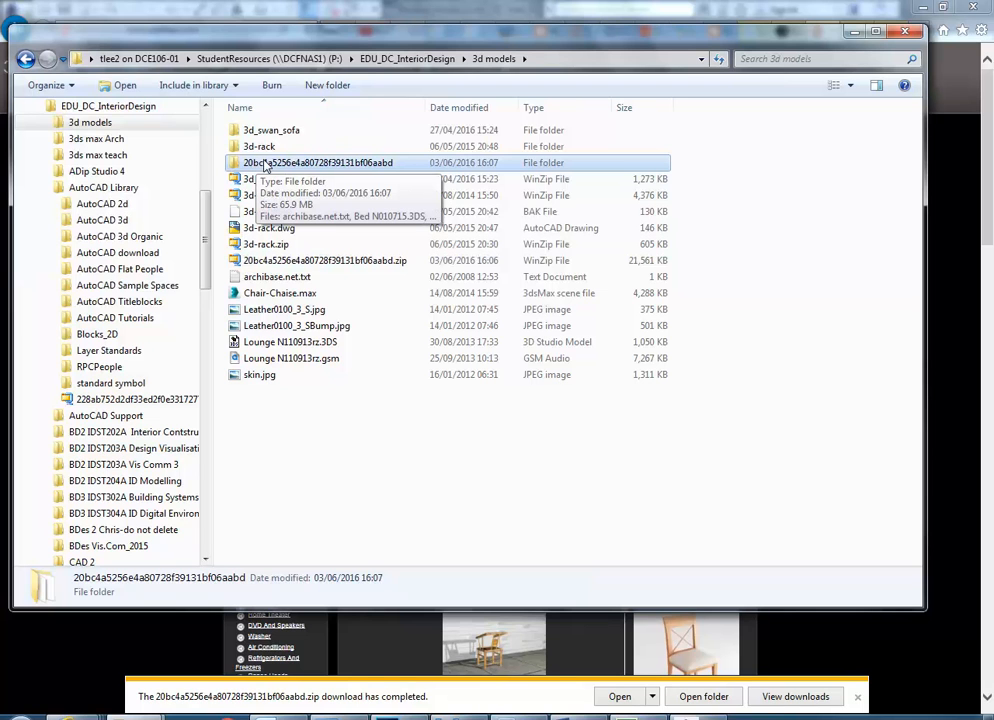
pyautogui.doubleClick(265, 163)
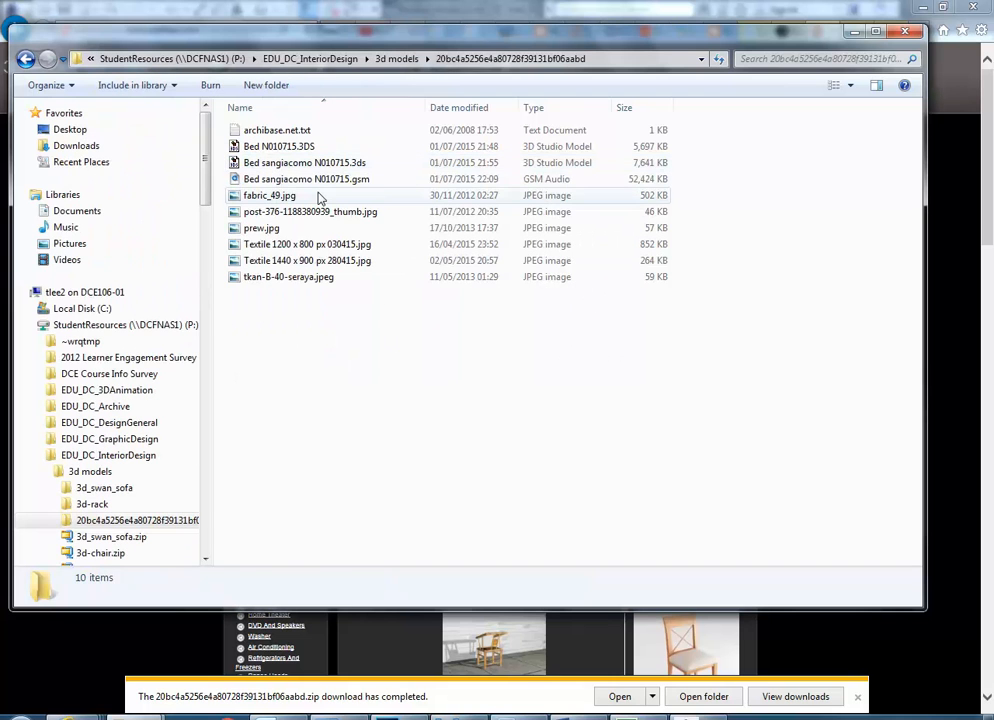
# - Compare the file types and sizes of the Bed sangiacomo N010715 .3ds and .gsm files
pyautogui.click(313, 164)
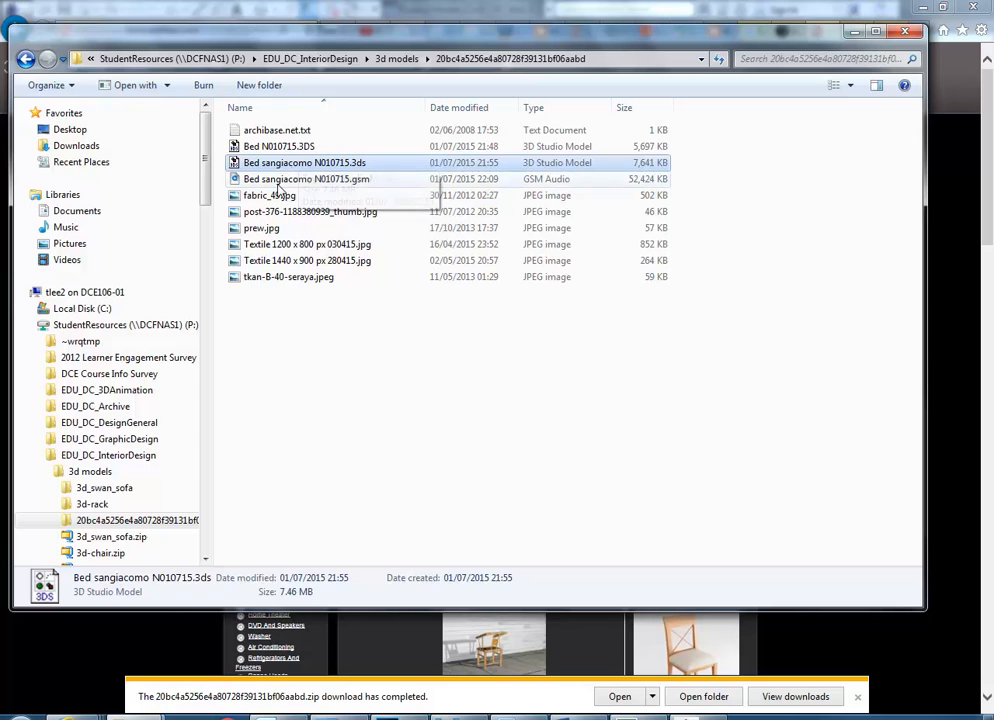
pyautogui.click(274, 179)
pyautogui.click(270, 163)
pyautogui.click(276, 180)
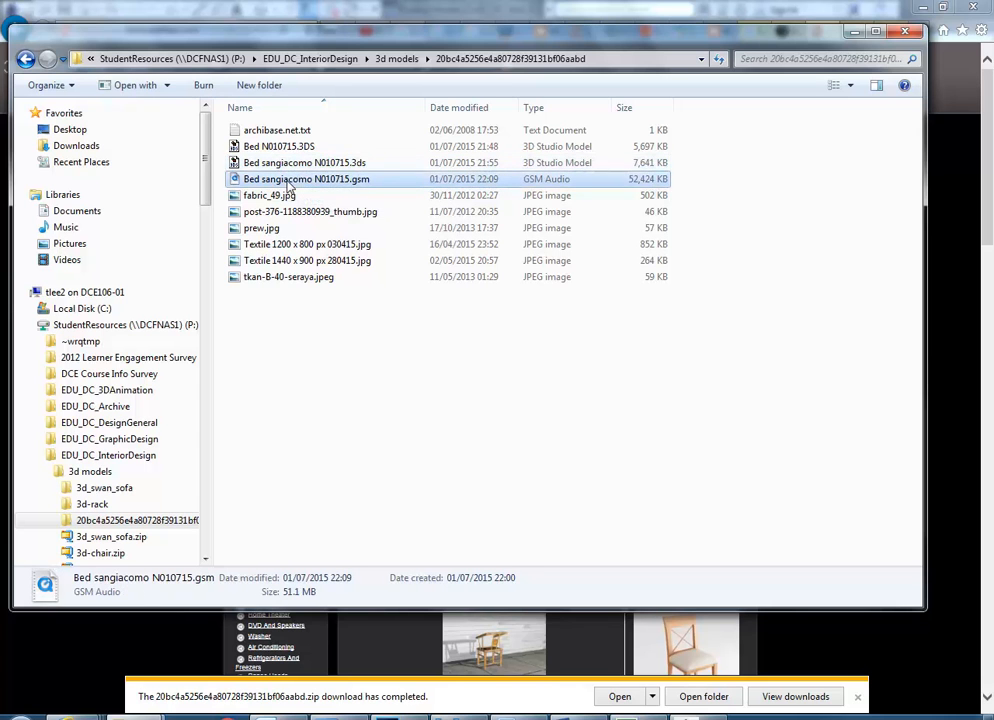
pyautogui.click(283, 166)
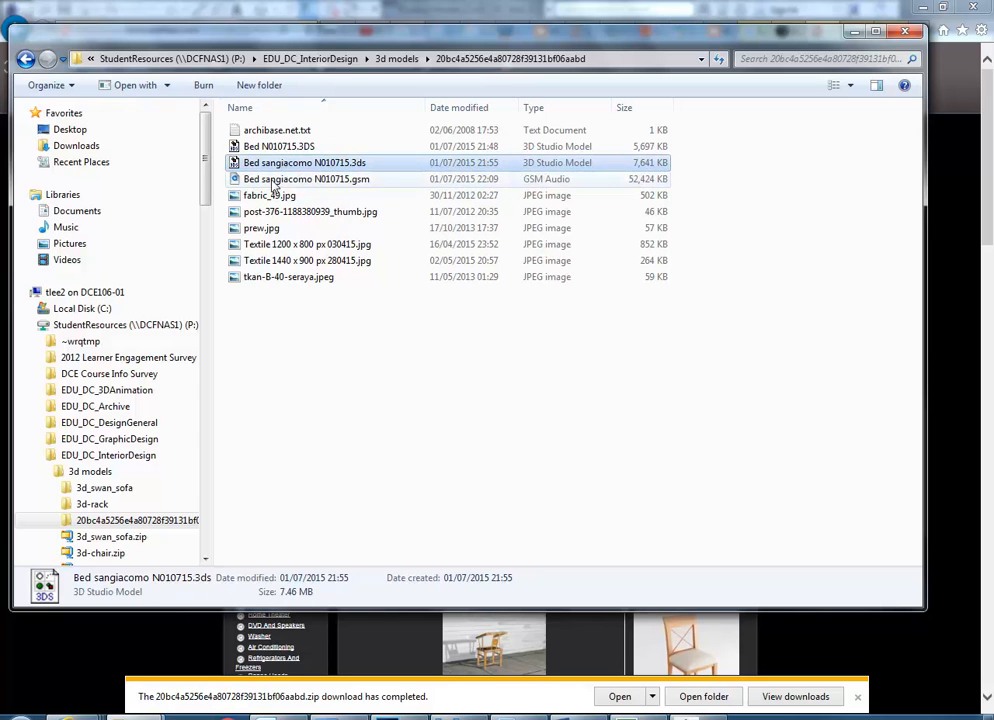
pyautogui.click(274, 182)
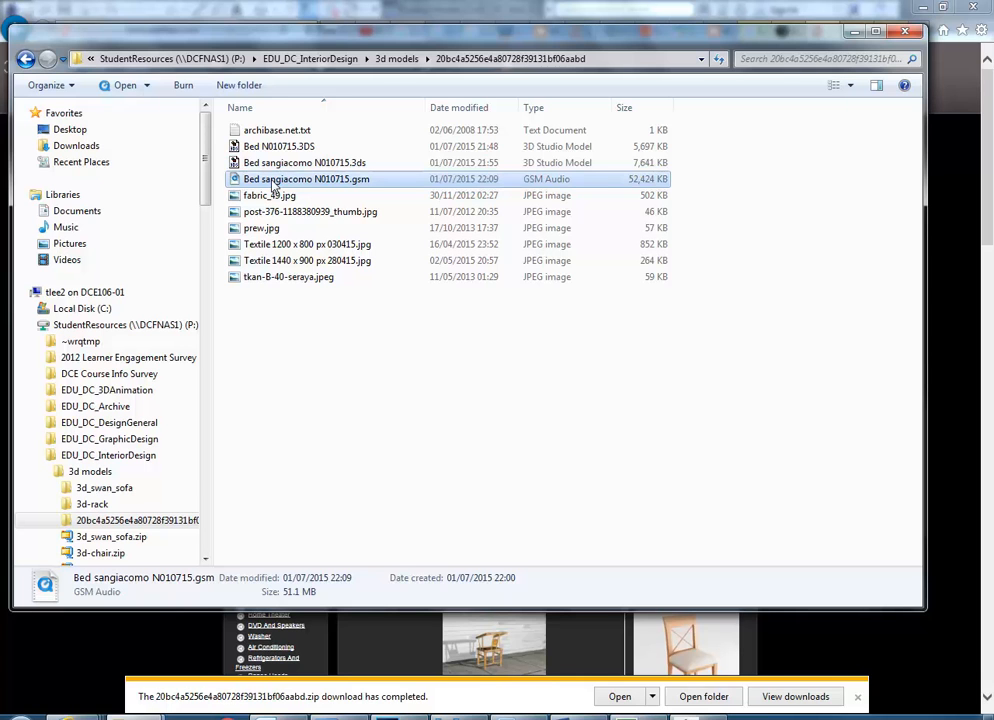
pyautogui.click(280, 163)
pyautogui.click(275, 180)
pyautogui.click(341, 389)
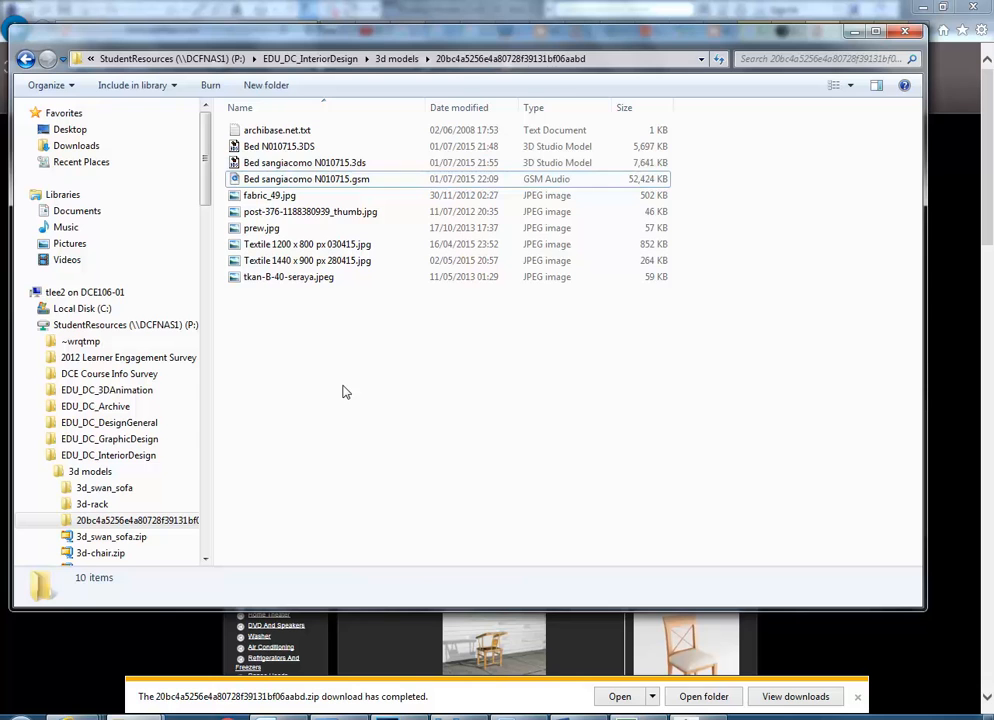
# - Copy the file moroso 2.obj from the 2P CAD 2 2016 folder on the Student_Share_PC drive
pyautogui.press('super+e')
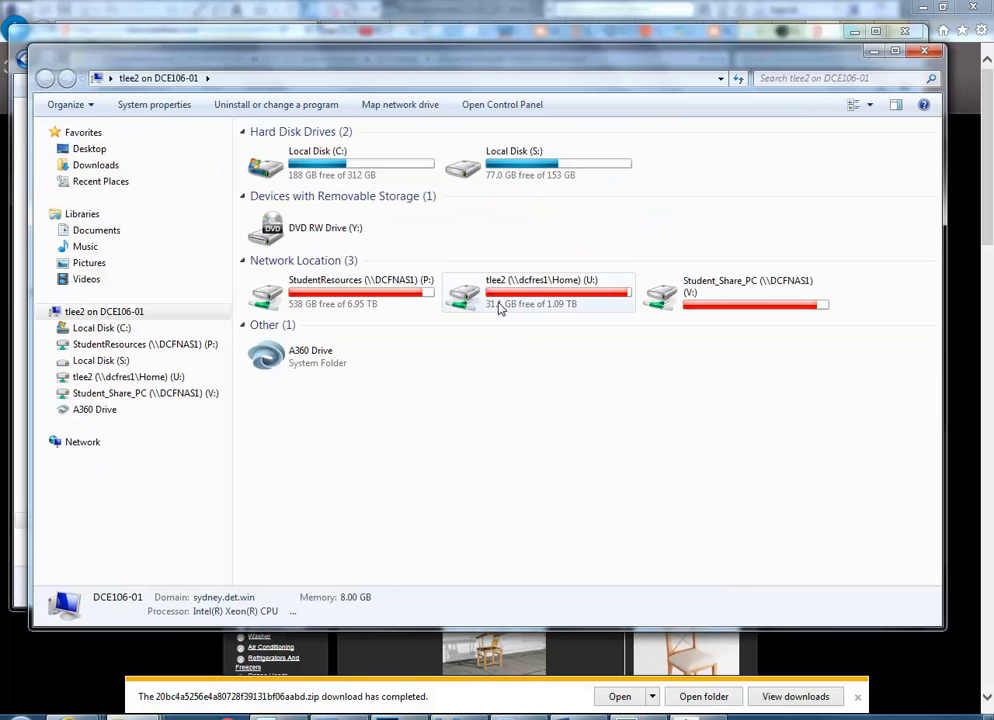
pyautogui.doubleClick(700, 300)
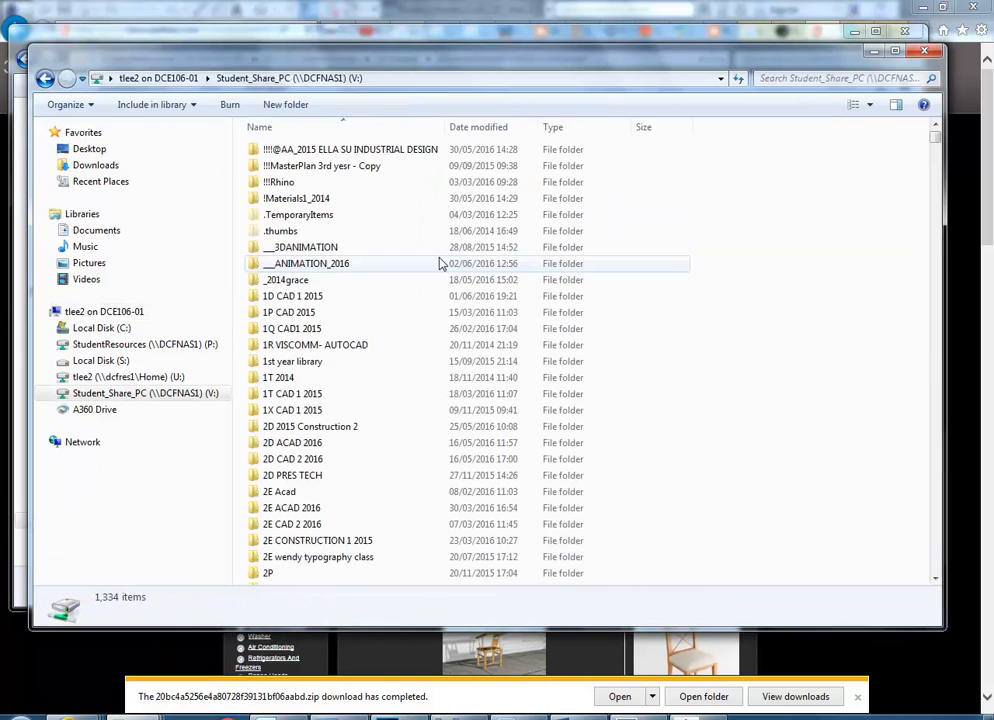
pyautogui.click(270, 377)
pyautogui.scroll(-2, 285, 460)
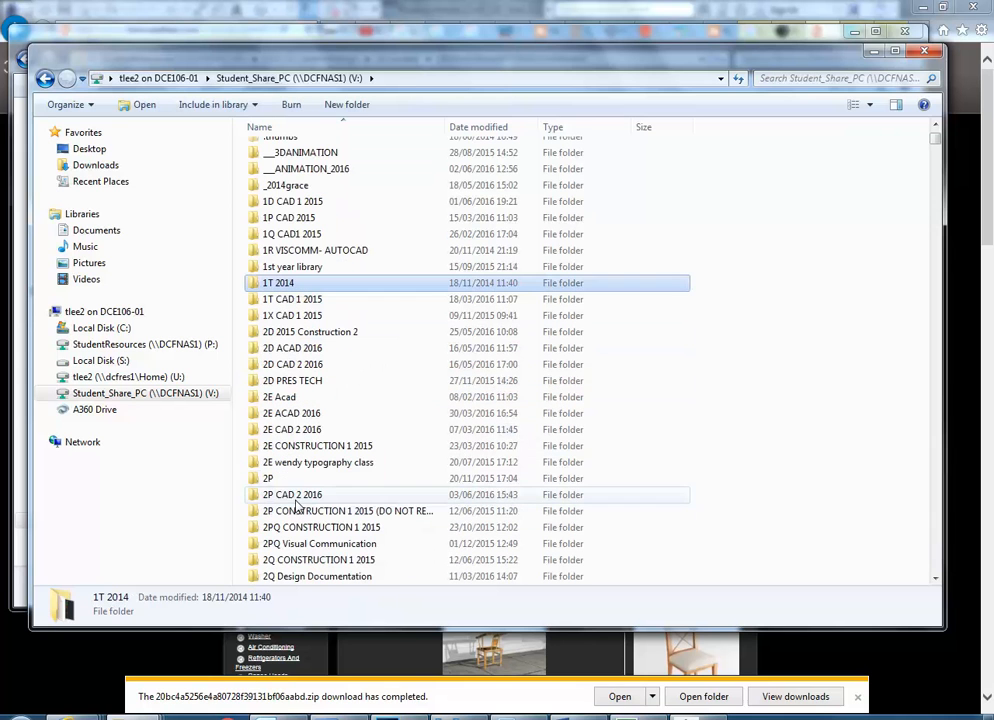
pyautogui.doubleClick(288, 494)
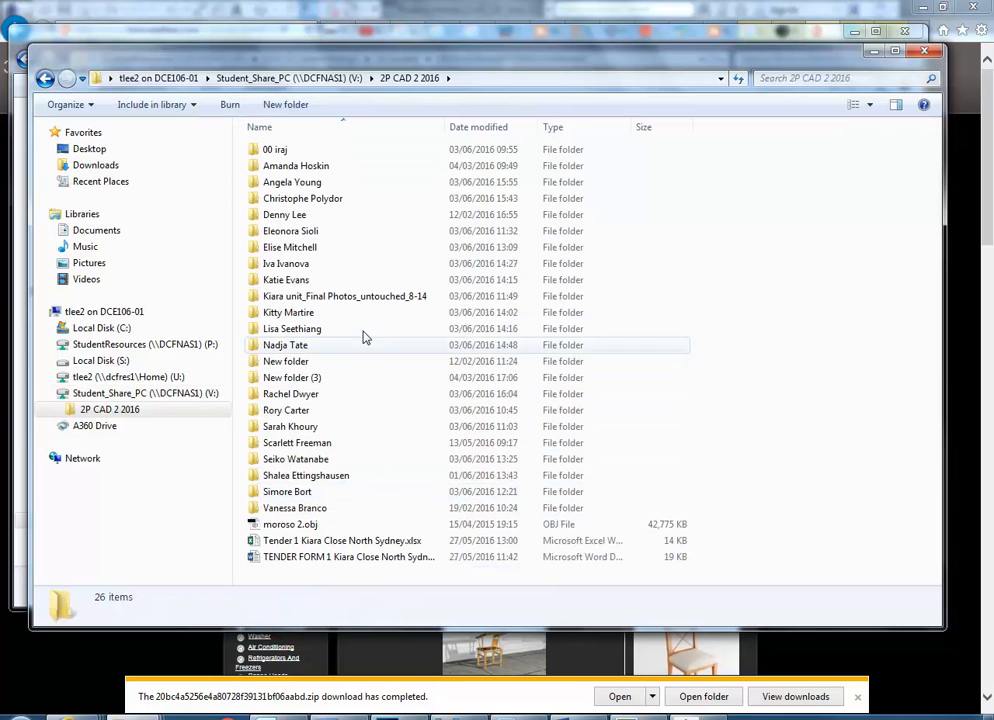
pyautogui.click(307, 524)
pyautogui.rightClick(307, 524)
pyautogui.click(321, 442)
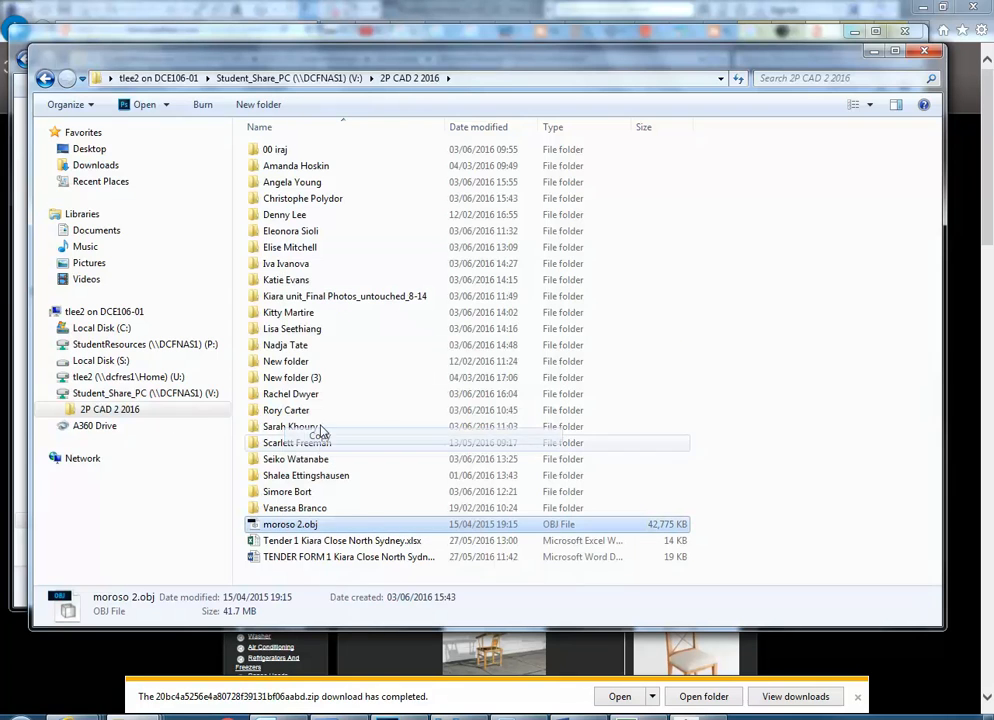
# - Paste the copied moroso 2.obj file into the 3d models folder of EDU_DC_InteriorDesign
pyautogui.click(44, 80)
pyautogui.click(45, 80)
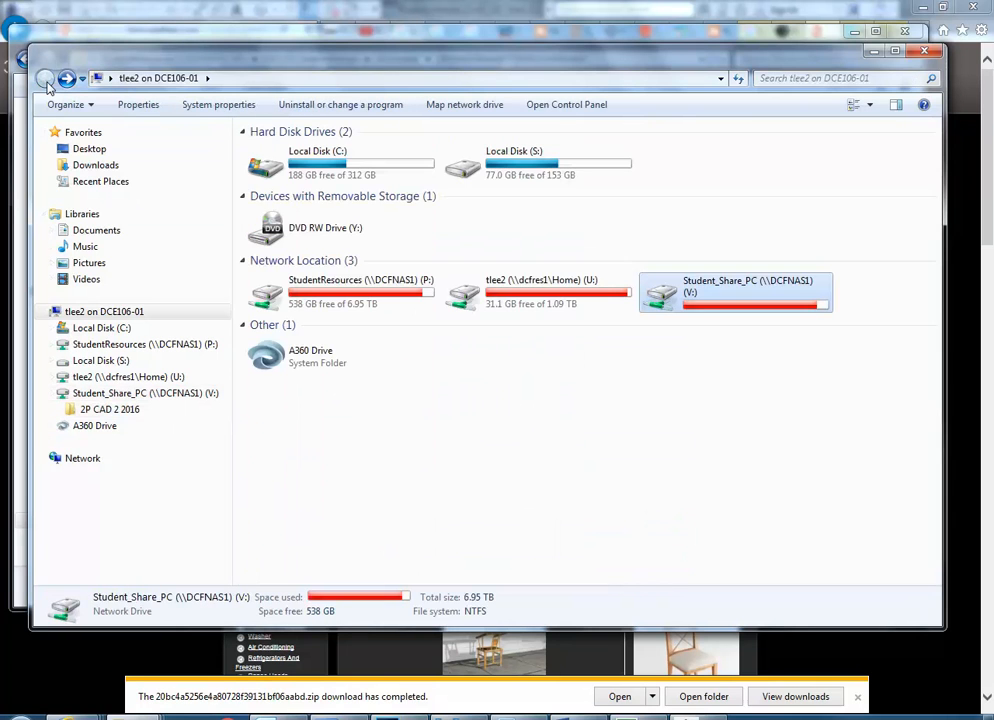
pyautogui.click(149, 31)
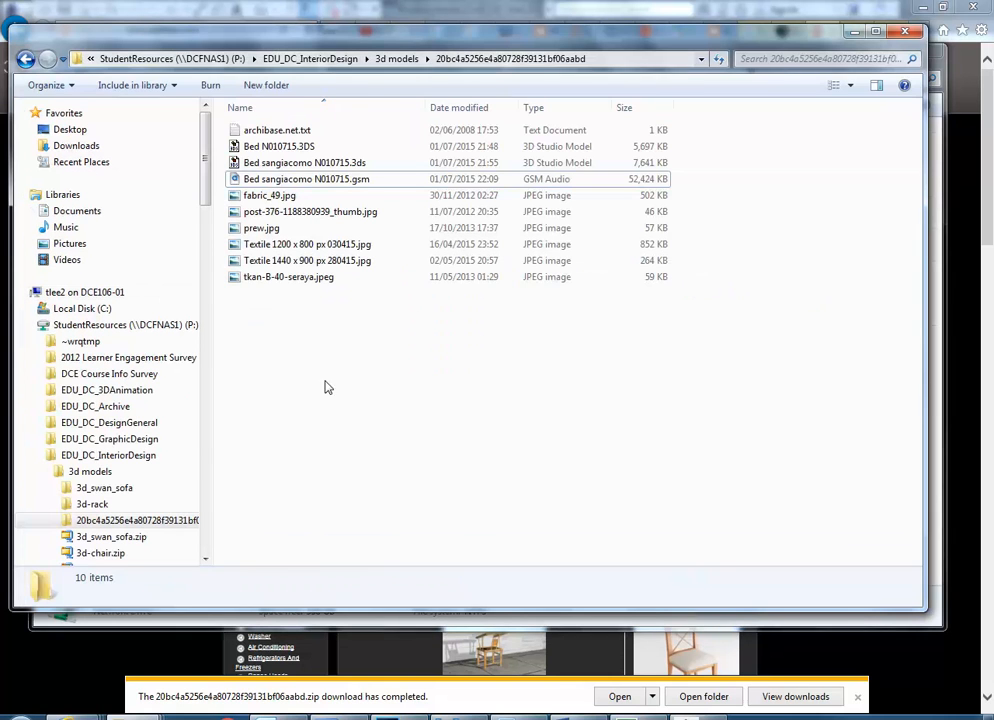
pyautogui.rightClick(322, 337)
pyautogui.press('BackSpace')
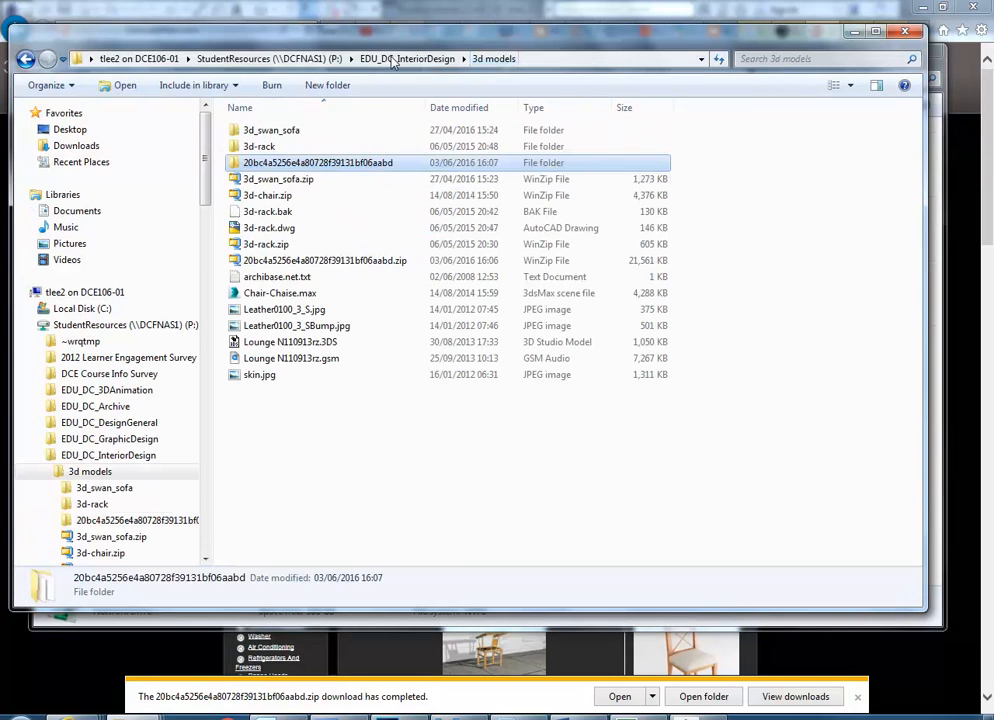
pyautogui.rightClick(295, 423)
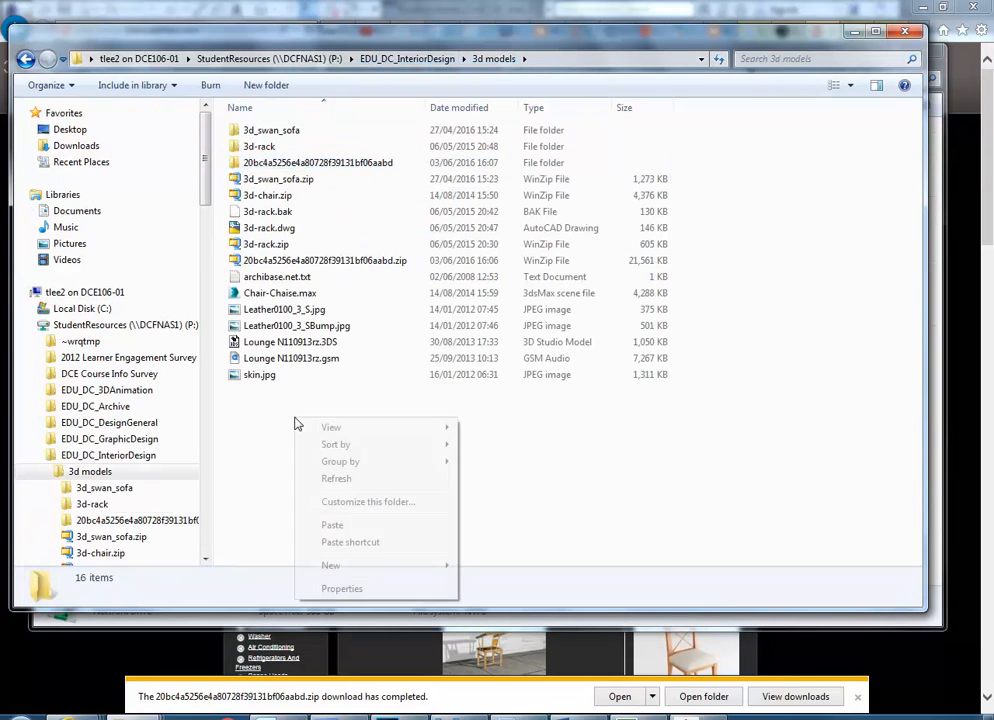
pyautogui.click(333, 525)
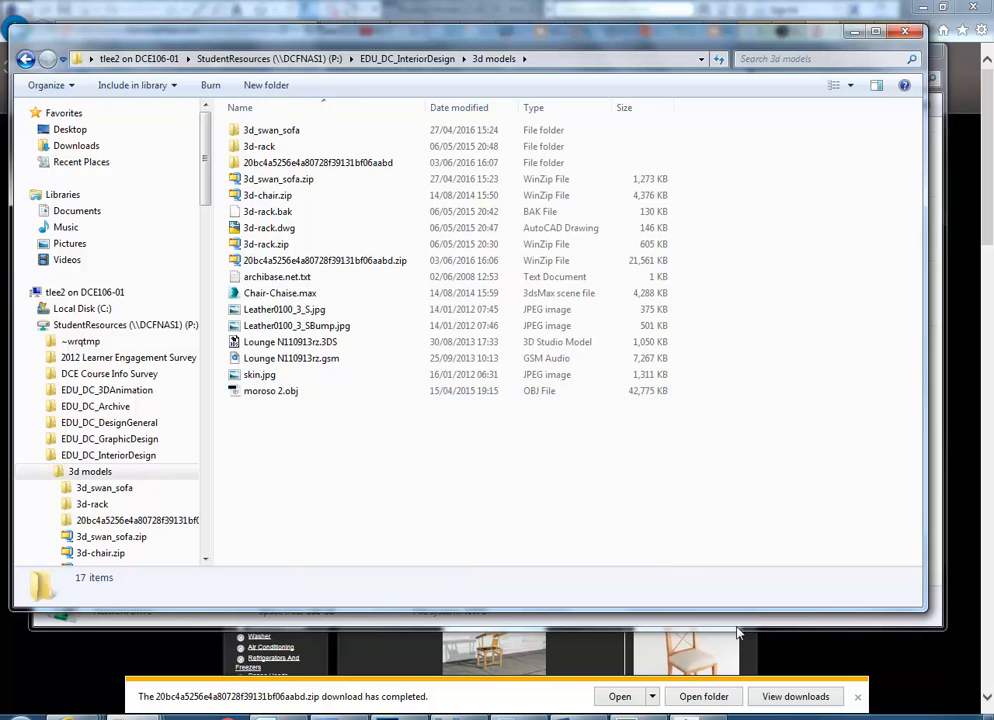
# - Return to the browser to check the pending CGTrader registration form, and switch to the Thurlow House v3.rvt model in Revit
pyautogui.click(660, 640)
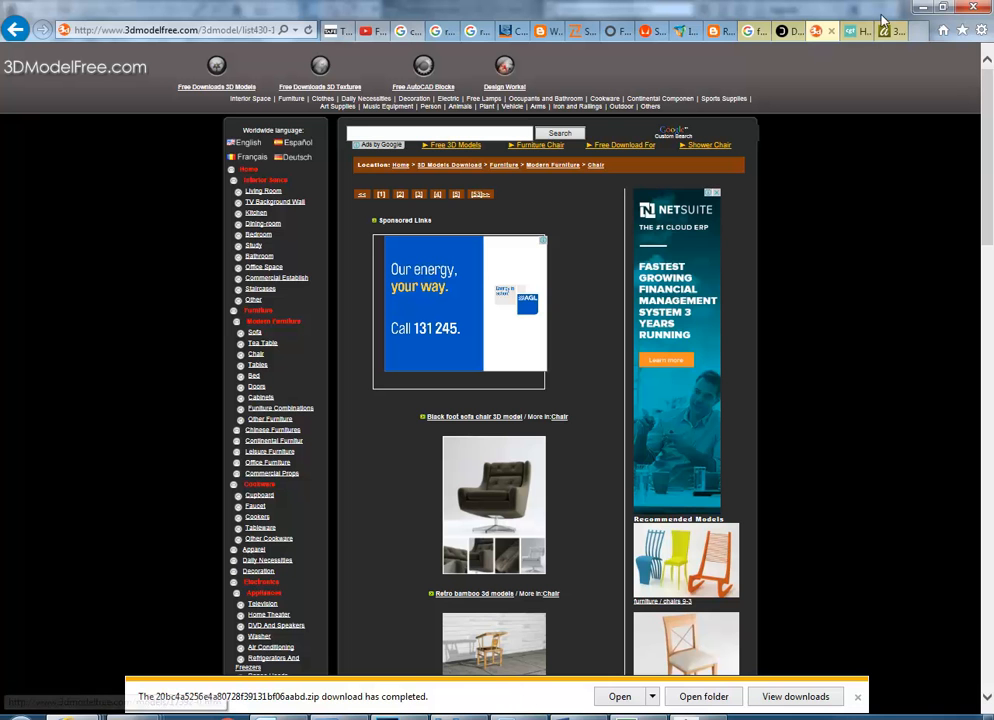
pyautogui.click(853, 31)
pyautogui.click(445, 221)
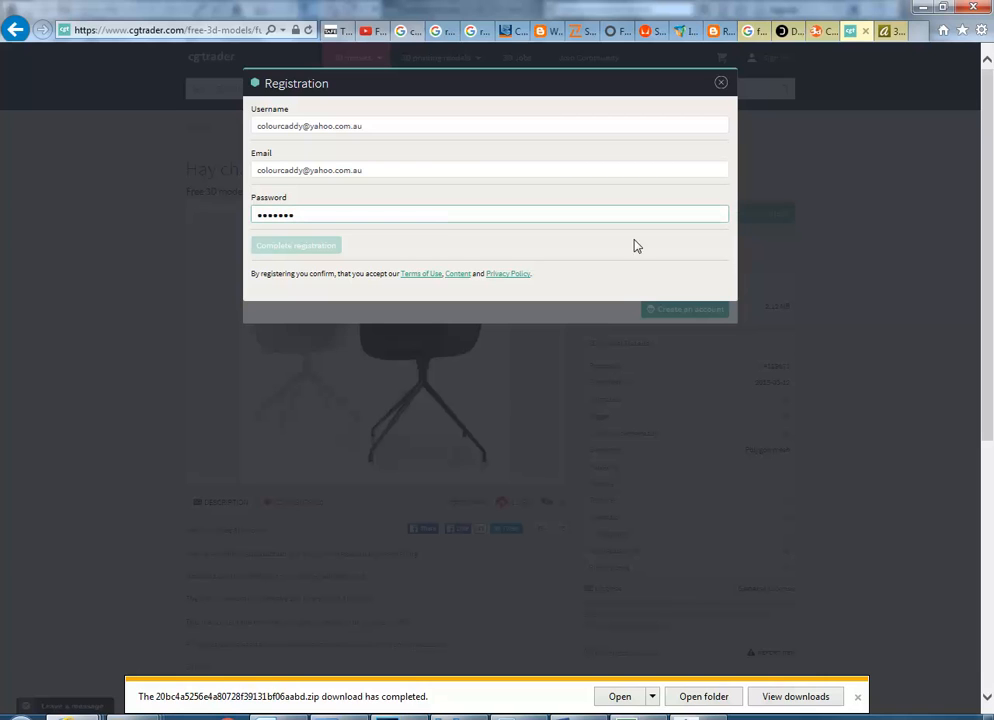
pyautogui.click(818, 31)
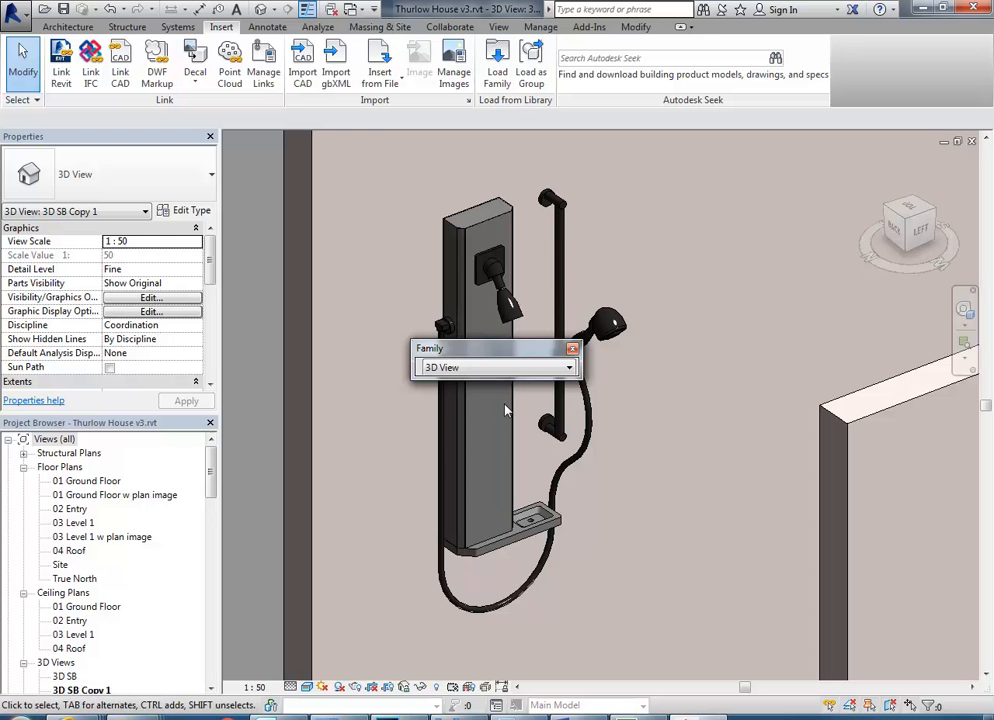
# - Launch AutoCAD 2016 - English while the Thurlow House model stays open
pyautogui.click(18, 713)
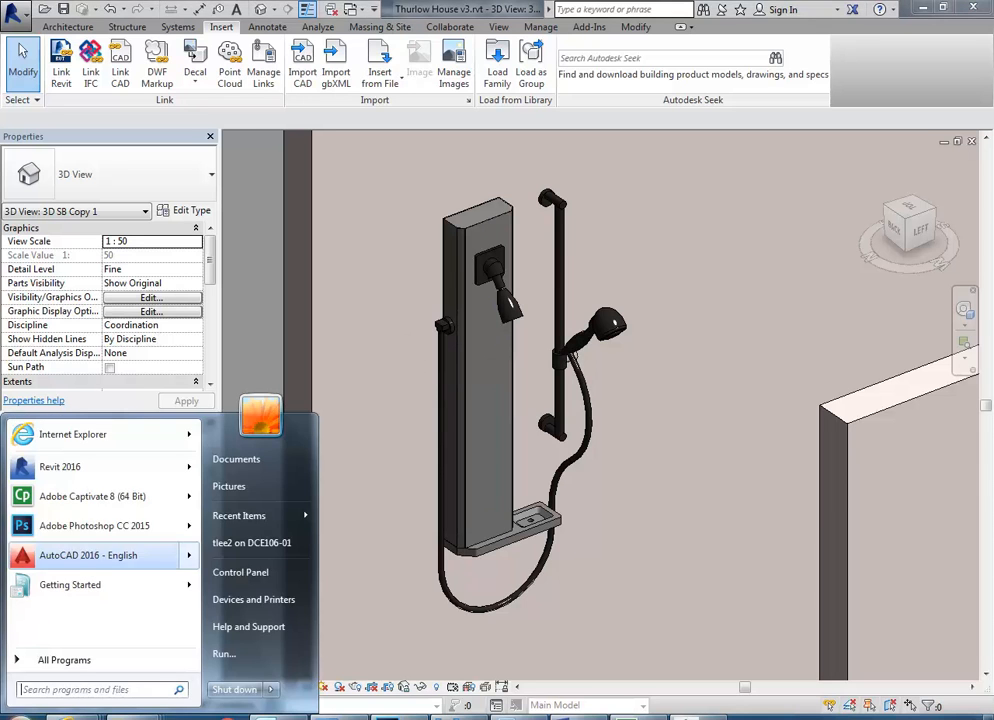
pyautogui.click(128, 566)
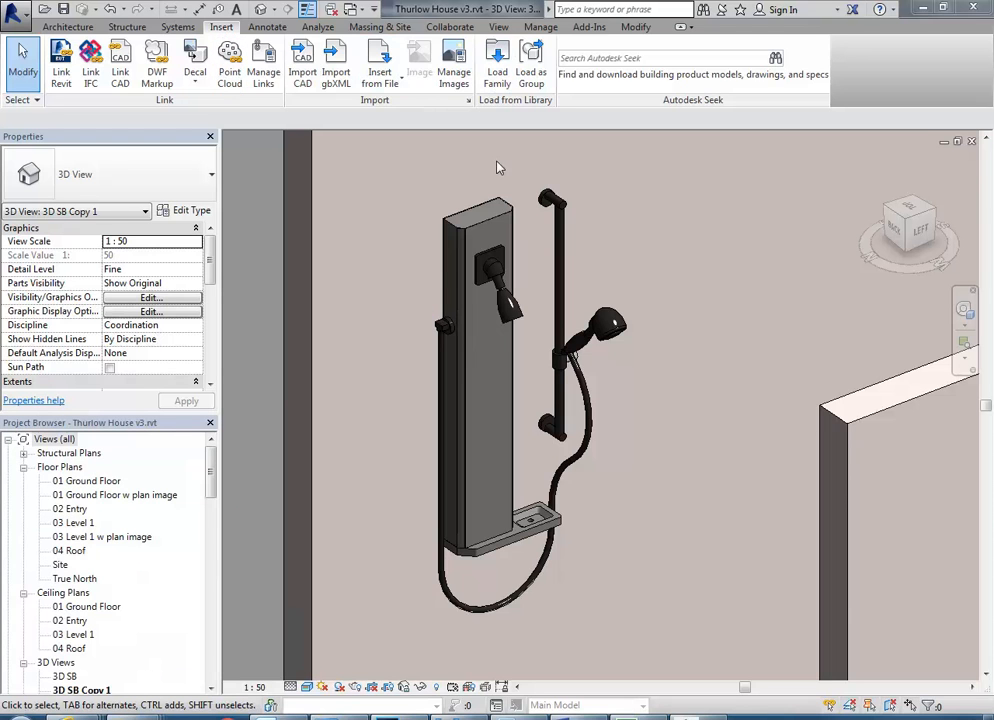
pyautogui.moveTo(404, 266); pyautogui.dragTo(389, 295, button='middle')
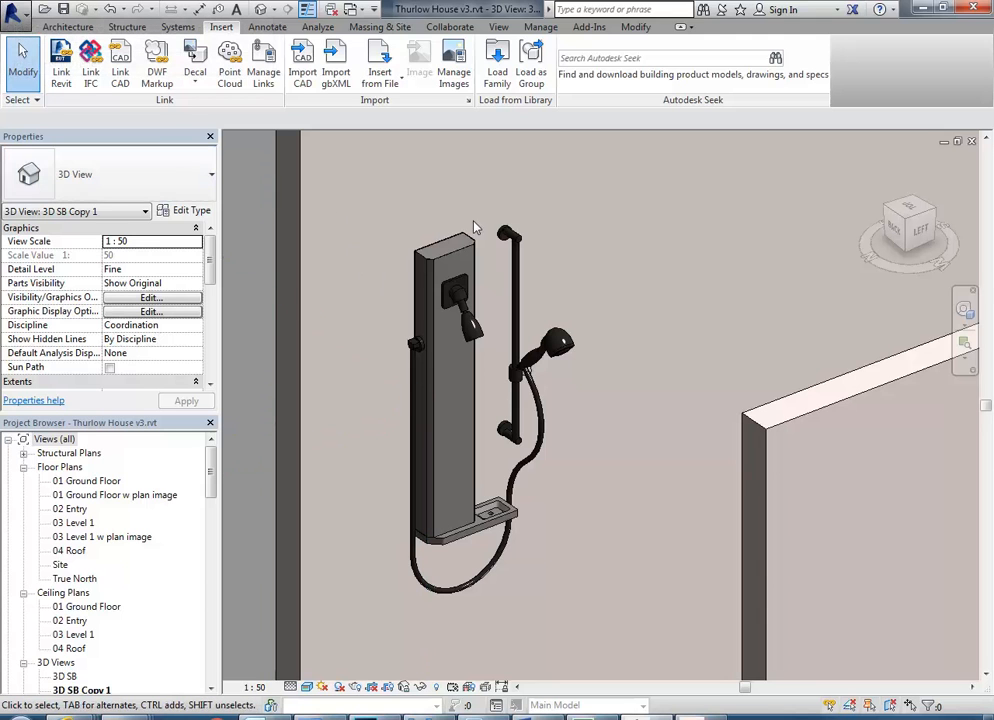
# - Create a new Revit family from the Metric Furniture.rft template
pyautogui.click(20, 10)
pyautogui.moveTo(104, 75)
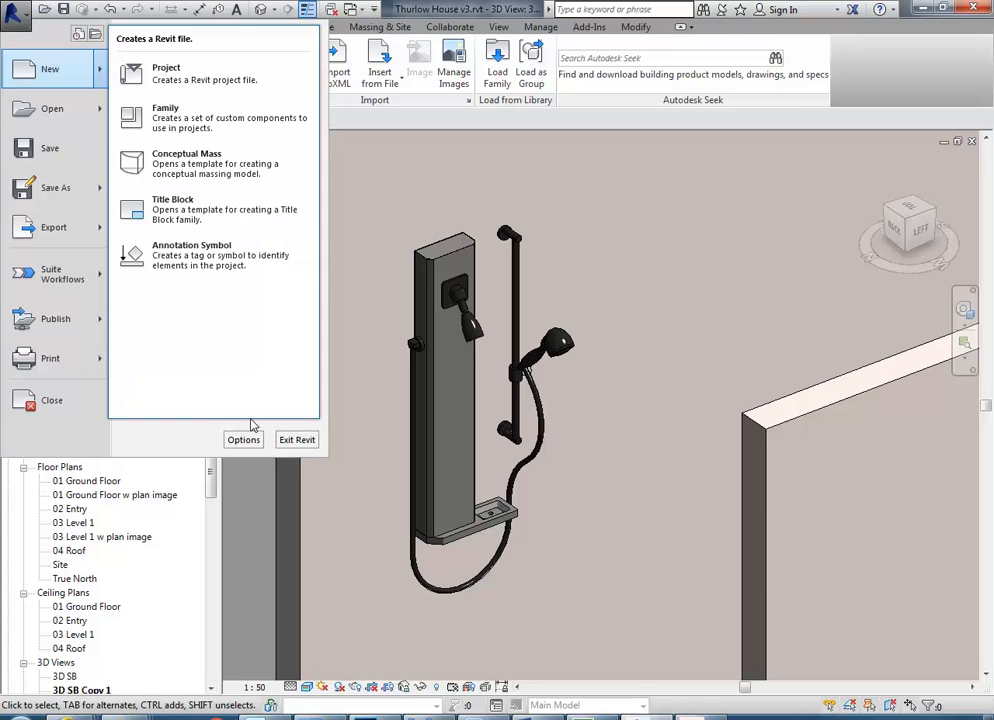
pyautogui.click(190, 125)
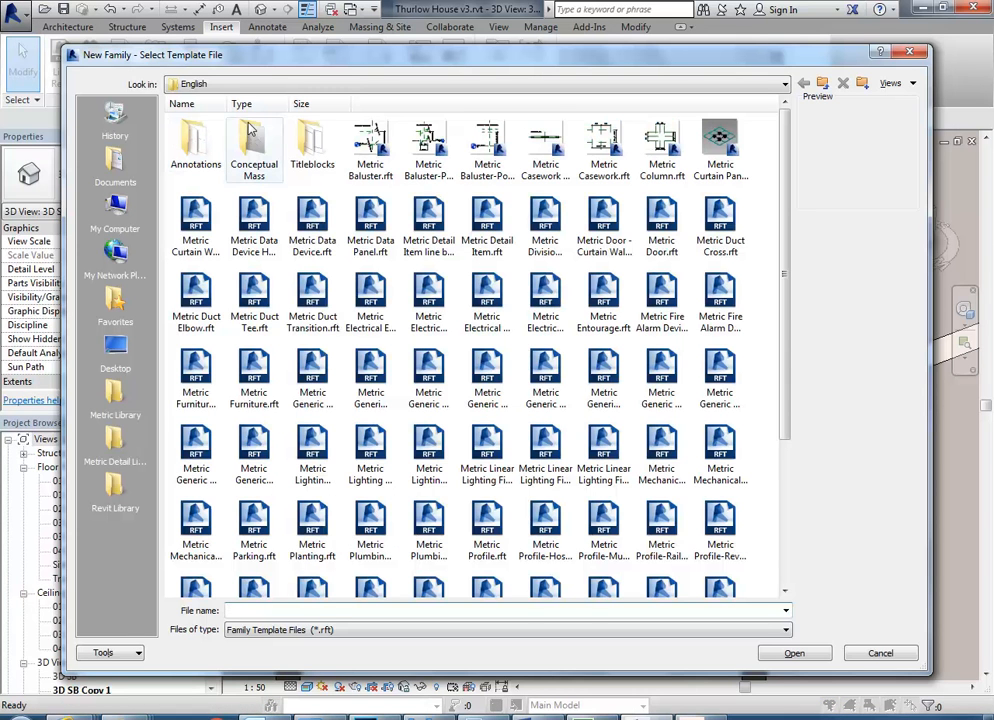
pyautogui.click(262, 396)
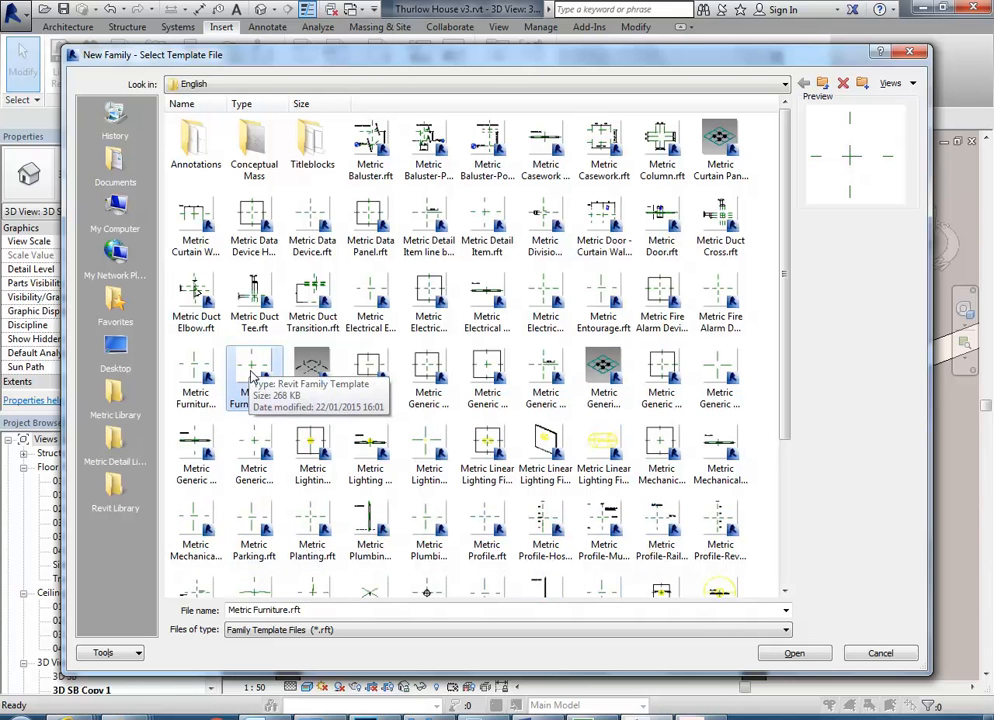
pyautogui.moveTo(783, 282)
pyautogui.mouseDown()
pyautogui.moveTo(779, 487)
pyautogui.moveTo(811, 197)
pyautogui.mouseUp()
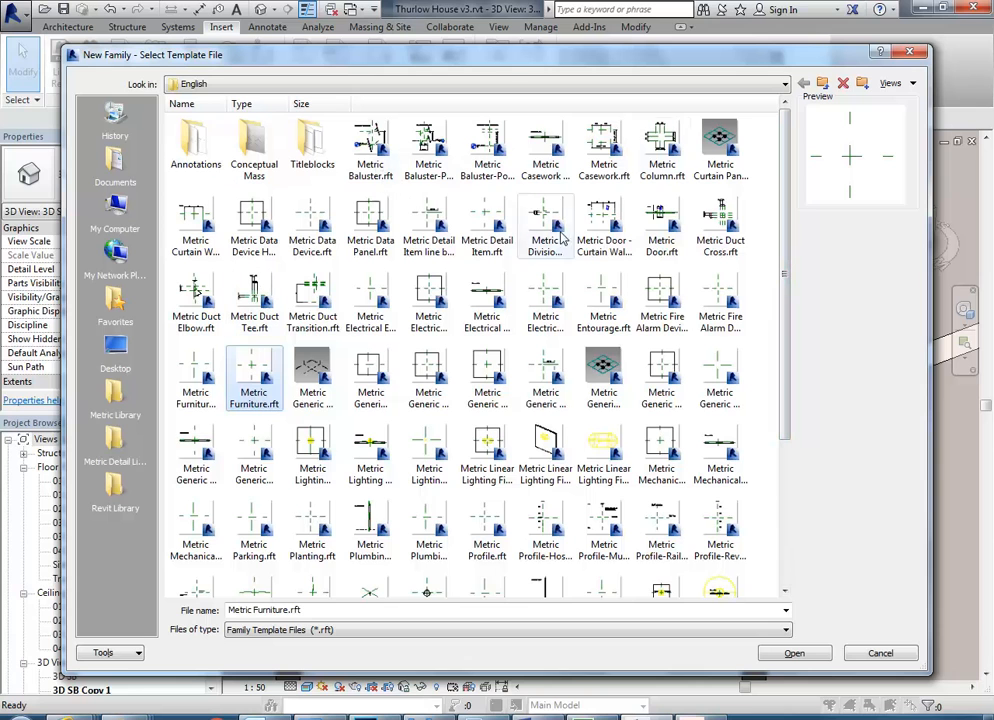
pyautogui.click(196, 375)
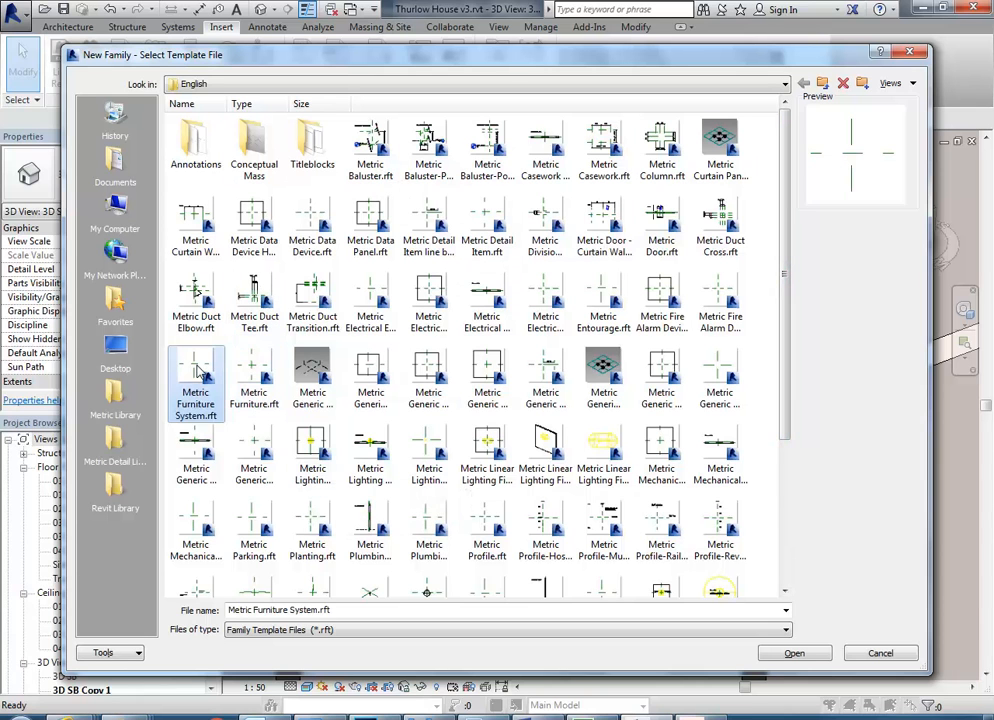
pyautogui.click(248, 374)
pyautogui.click(201, 369)
pyautogui.click(248, 373)
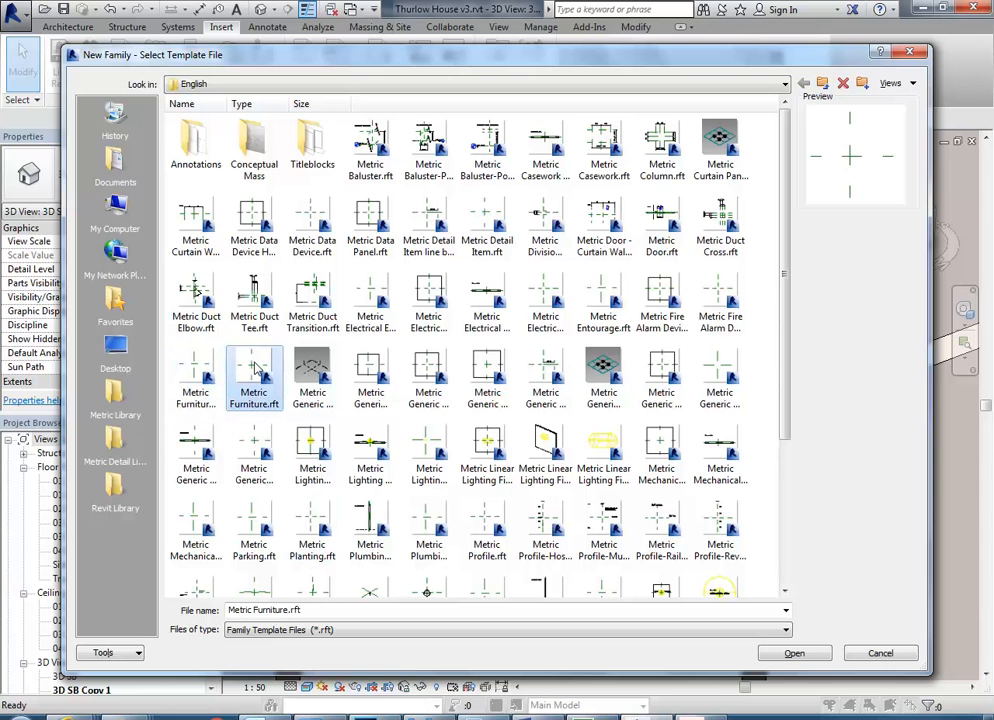
pyautogui.doubleClick(248, 373)
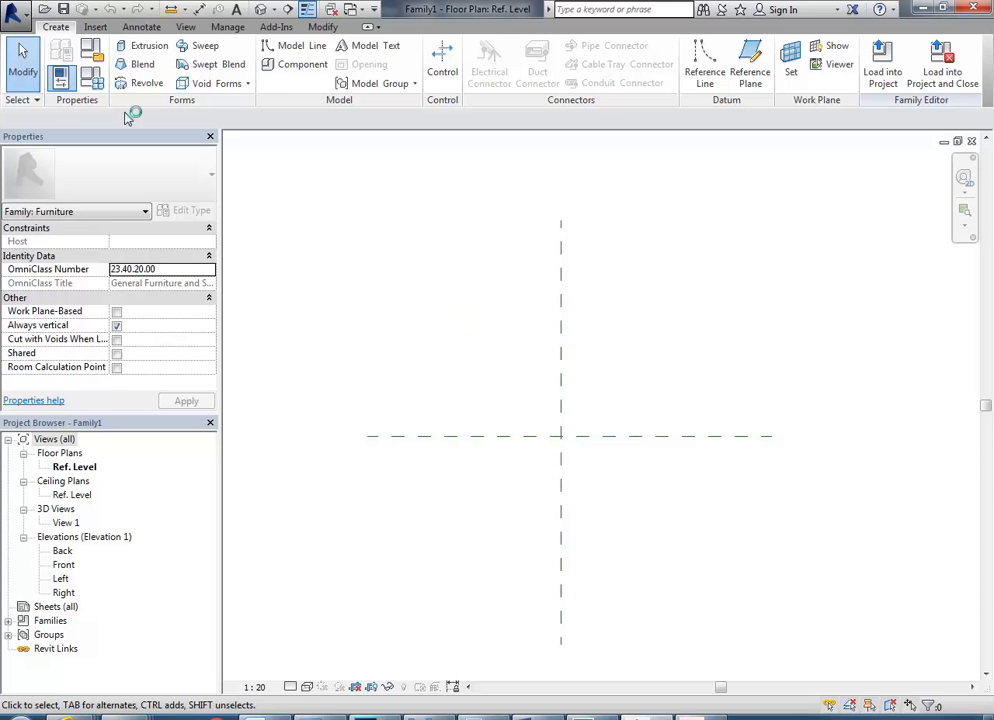
# - Start a CAD import into the furniture family and set the file type to All Supported Files
pyautogui.click(96, 27)
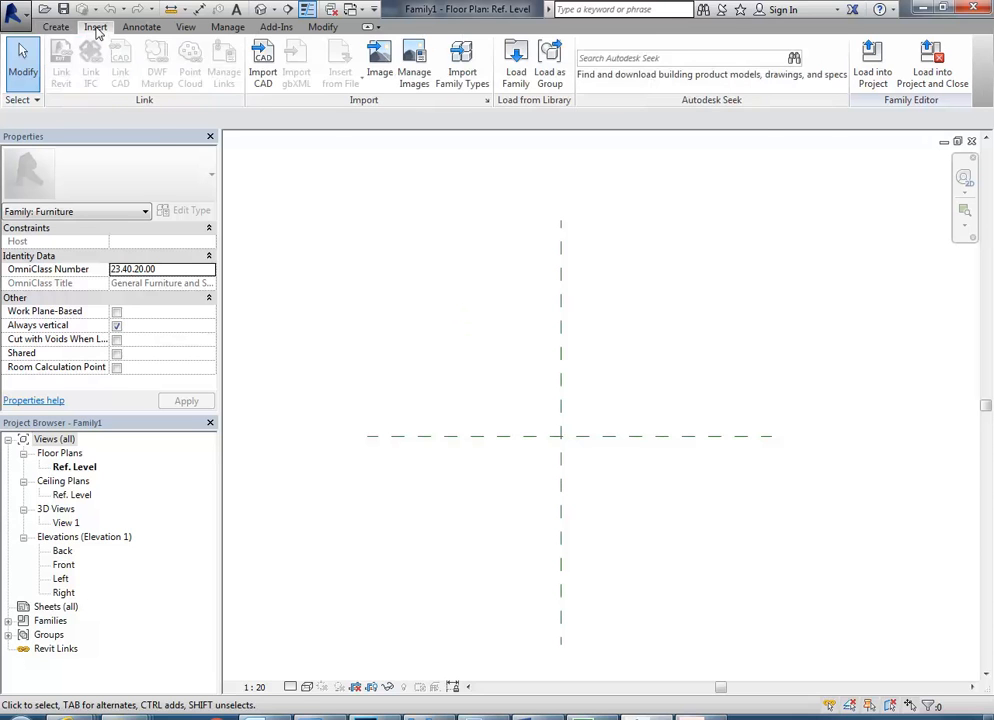
pyautogui.click(266, 66)
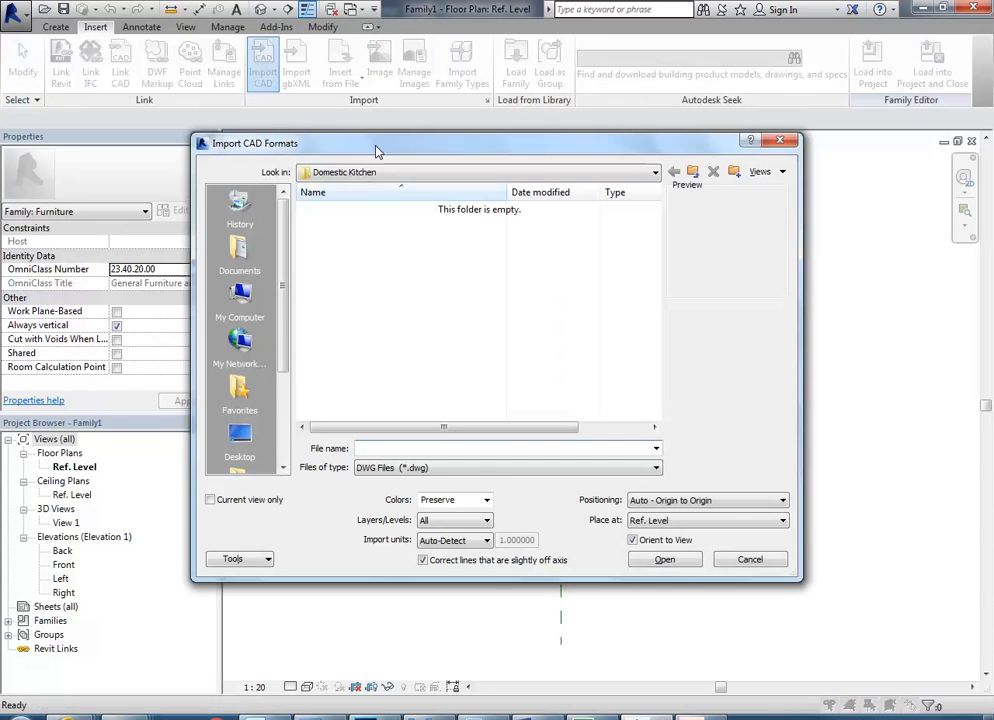
pyautogui.moveTo(376, 150); pyautogui.dragTo(351, 96)
pyautogui.click(406, 415)
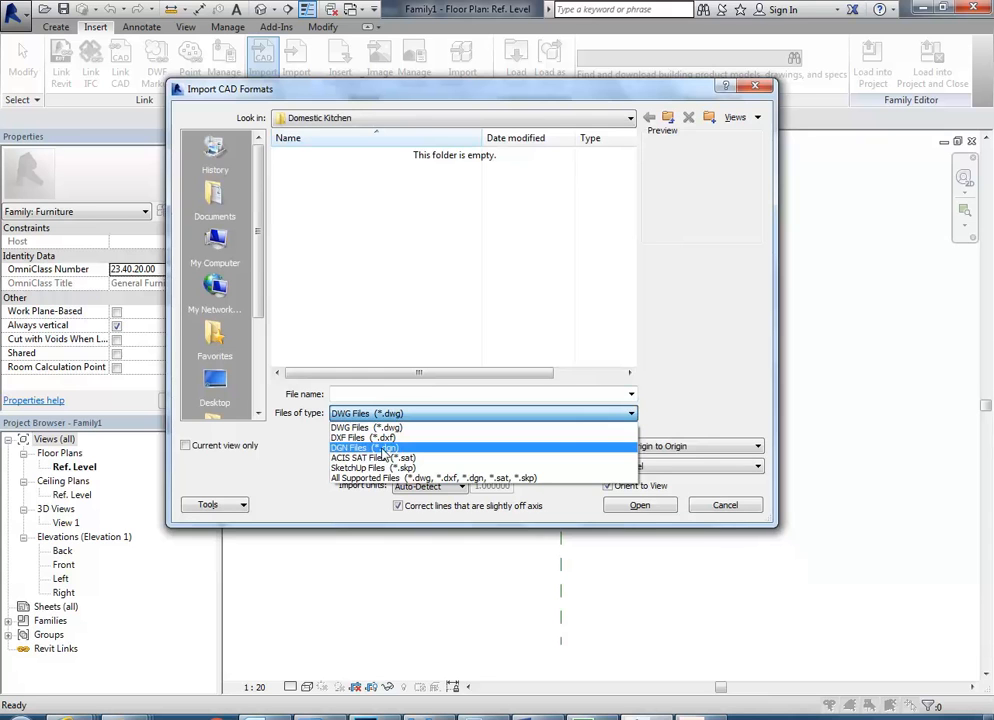
pyautogui.click(388, 414)
pyautogui.click(390, 418)
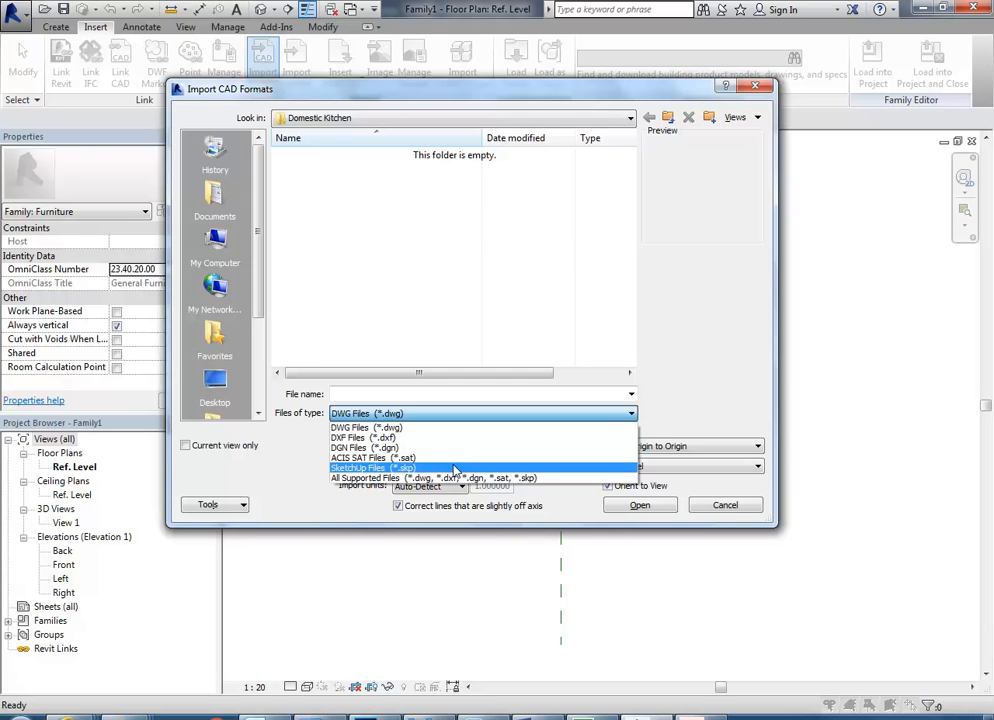
pyautogui.click(450, 478)
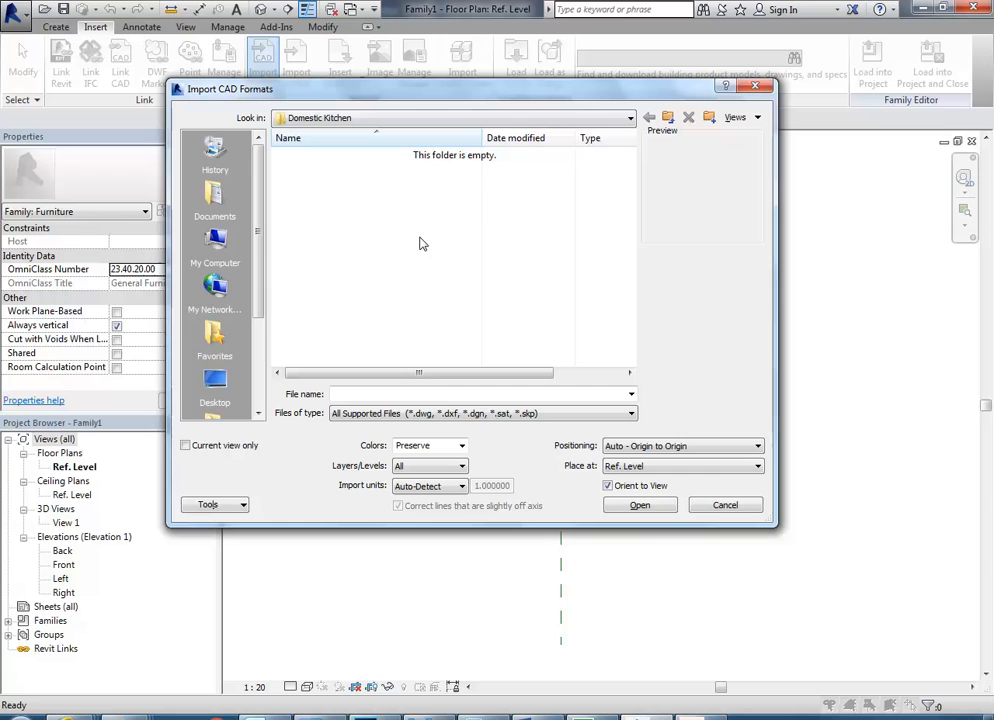
# - Browse to the 3d models folder inside EDU_DC_InteriorDesign as the import location
pyautogui.click(668, 118)
pyautogui.click(668, 118)
pyautogui.click(668, 118)
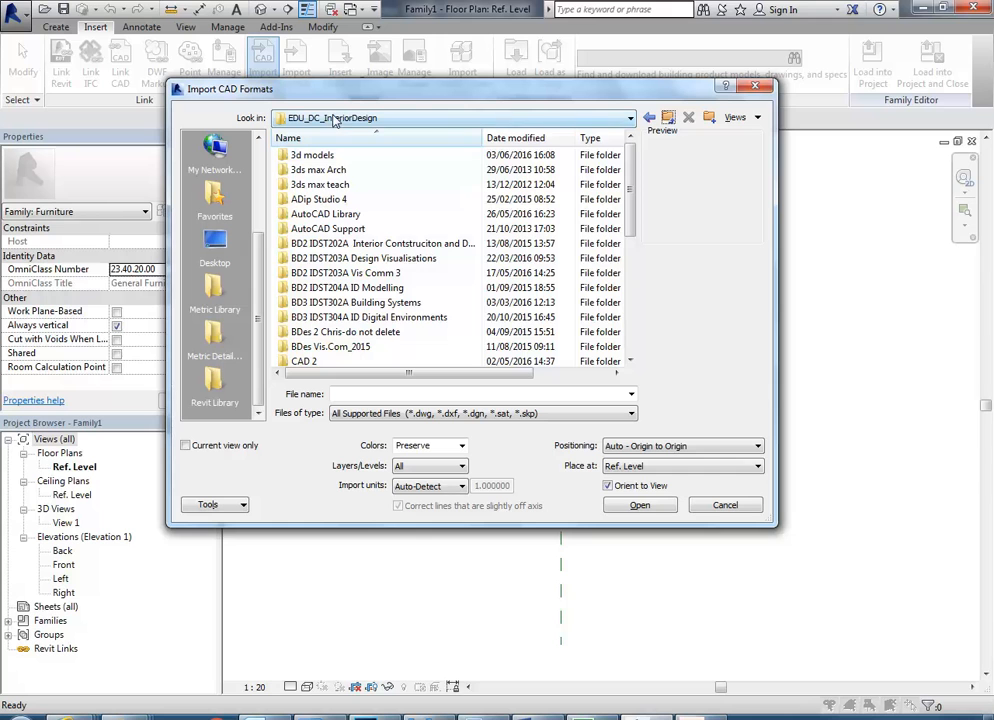
pyautogui.doubleClick(312, 156)
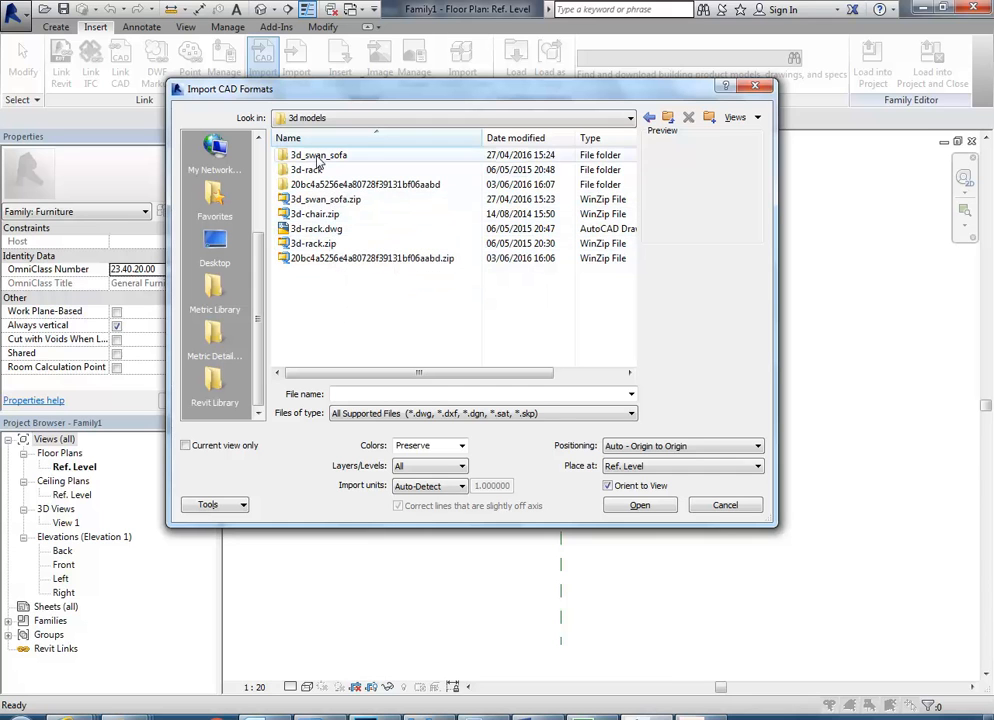
# - Check the 3d-rack, 3d_swan_sofa and 20bc4a5256e4a80728f39131bf06aabd folders for importable files
pyautogui.doubleClick(316, 169)
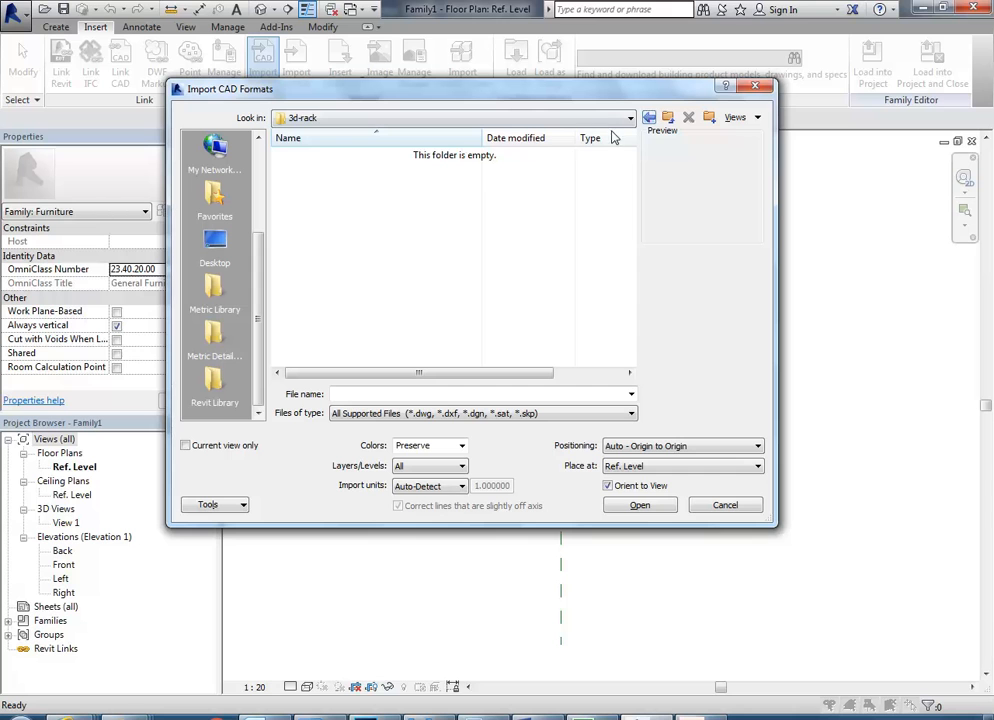
pyautogui.click(649, 117)
pyautogui.doubleClick(345, 161)
pyautogui.doubleClick(347, 160)
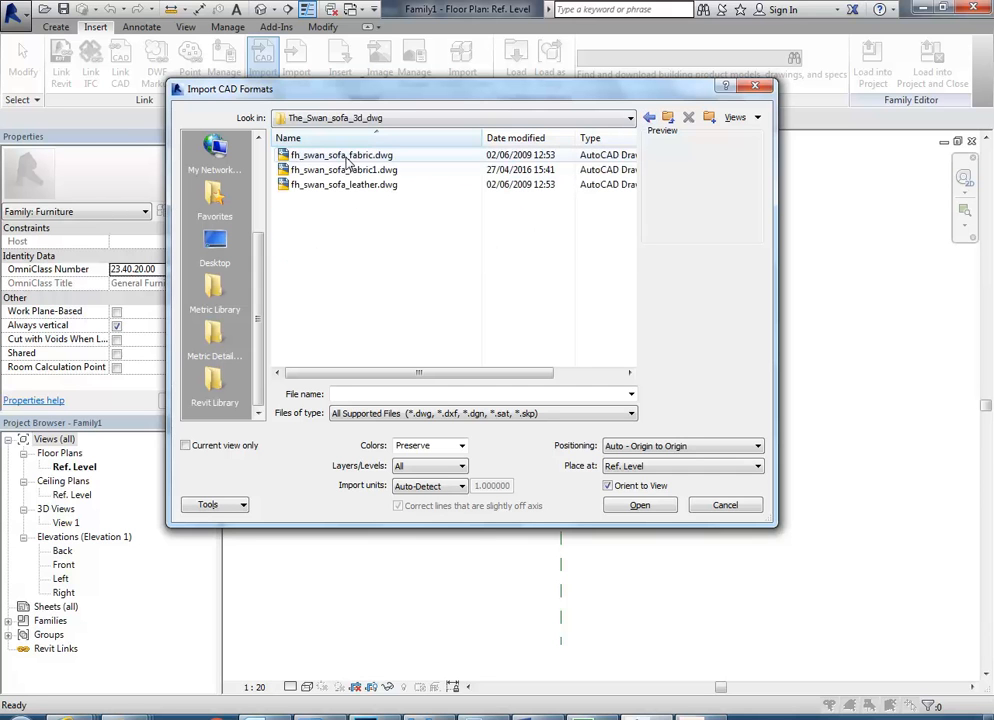
pyautogui.click(649, 117)
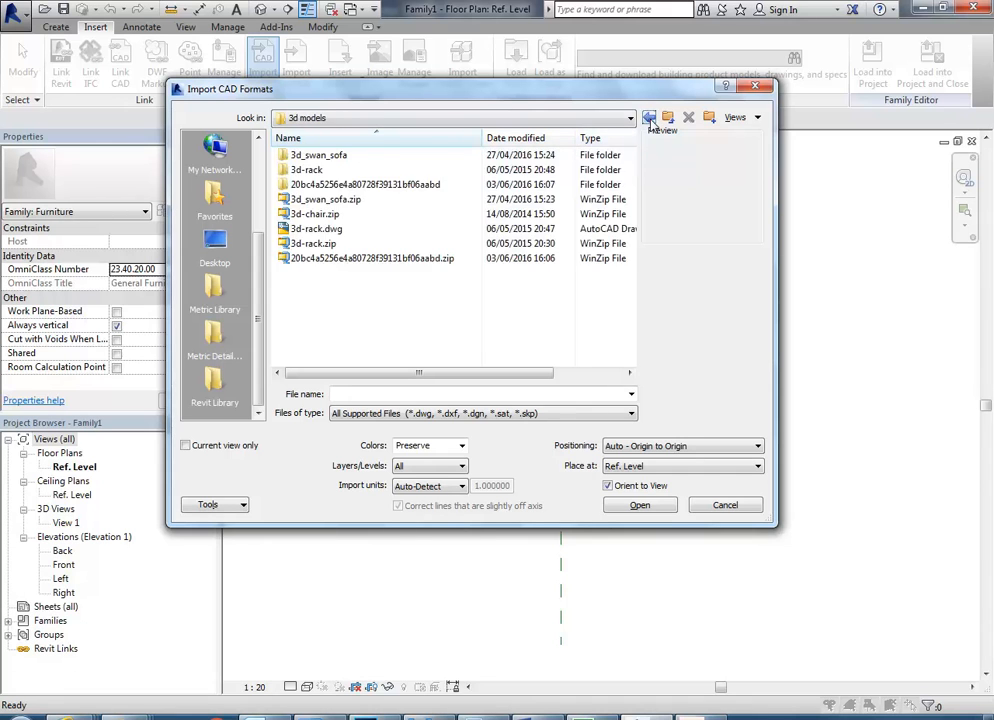
pyautogui.doubleClick(336, 190)
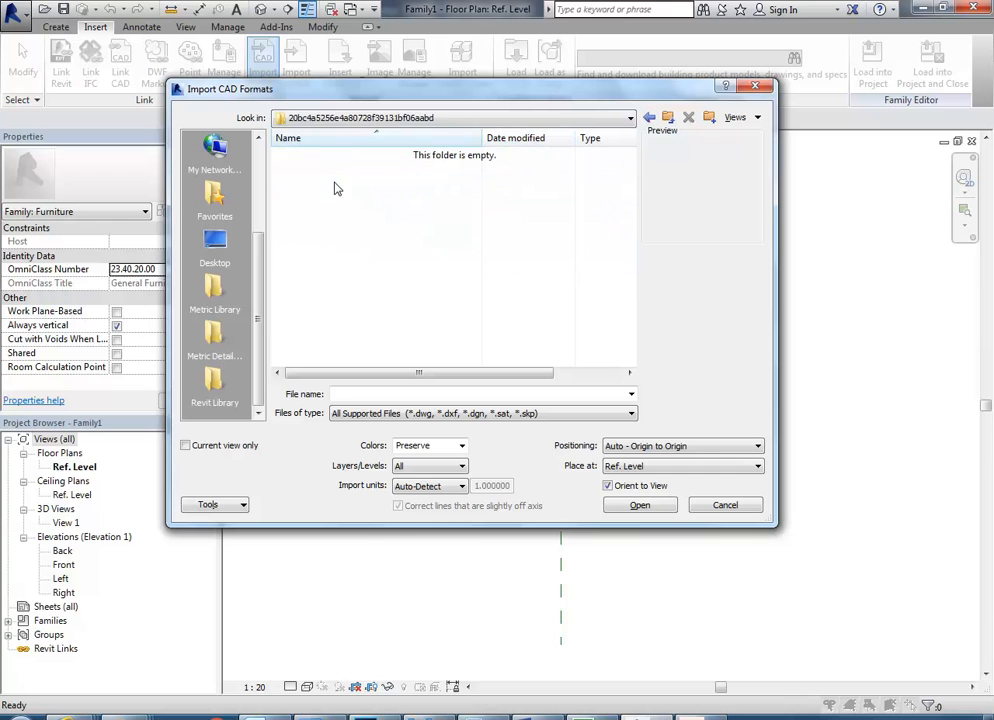
pyautogui.click(649, 117)
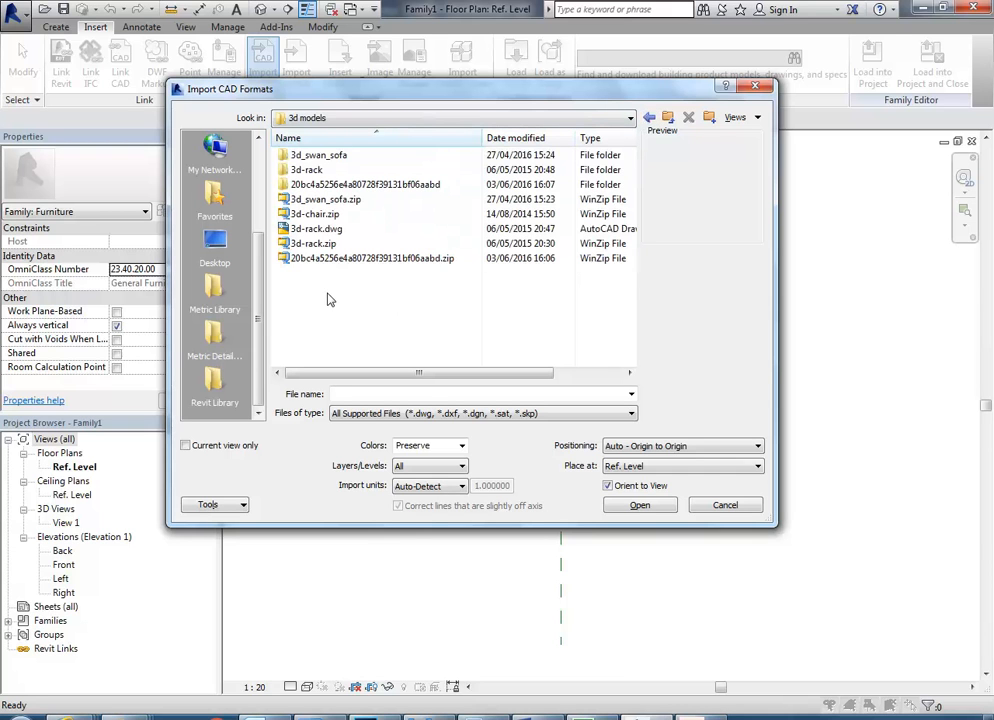
# - Import 3d-rack.dwg into the furniture family and let Revit keep running until it responds
pyautogui.click(313, 232)
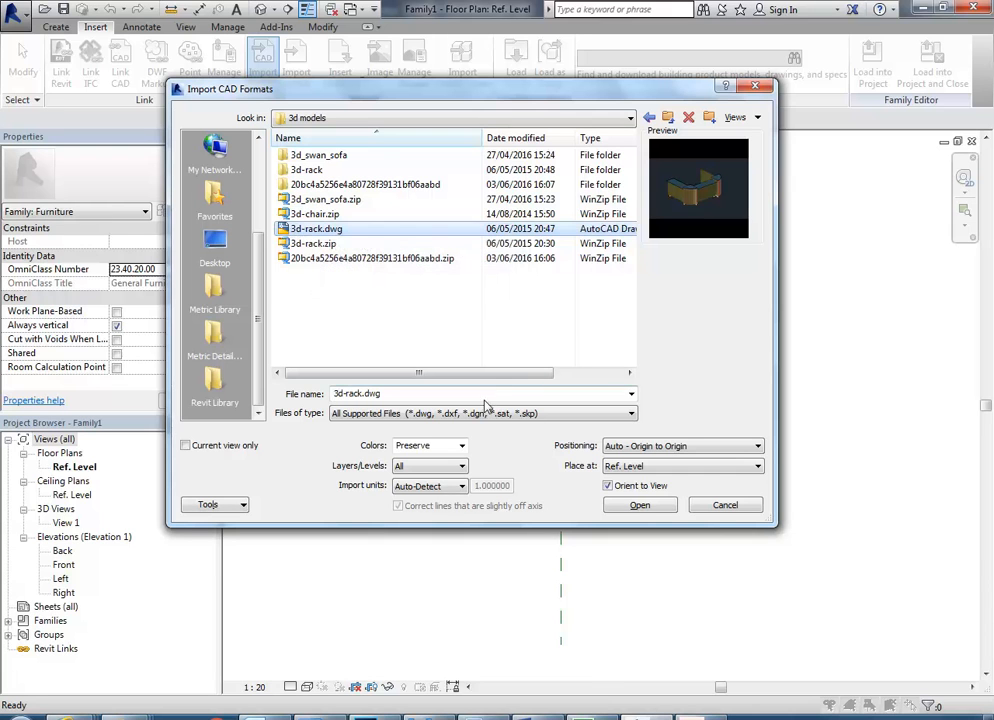
pyautogui.doubleClick(293, 228)
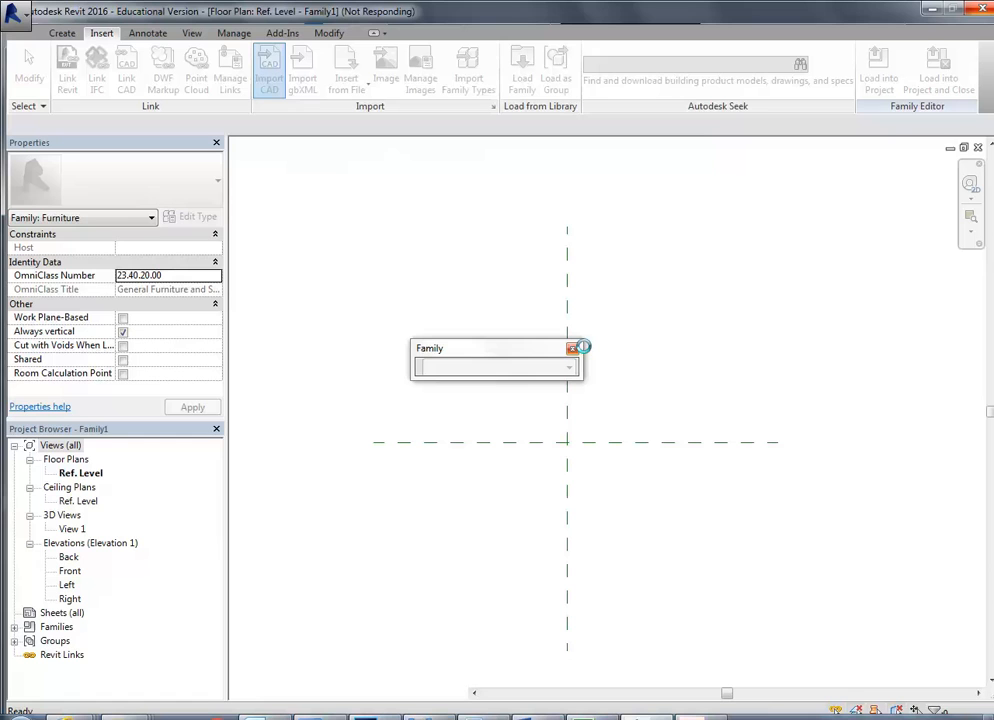
pyautogui.click(573, 351)
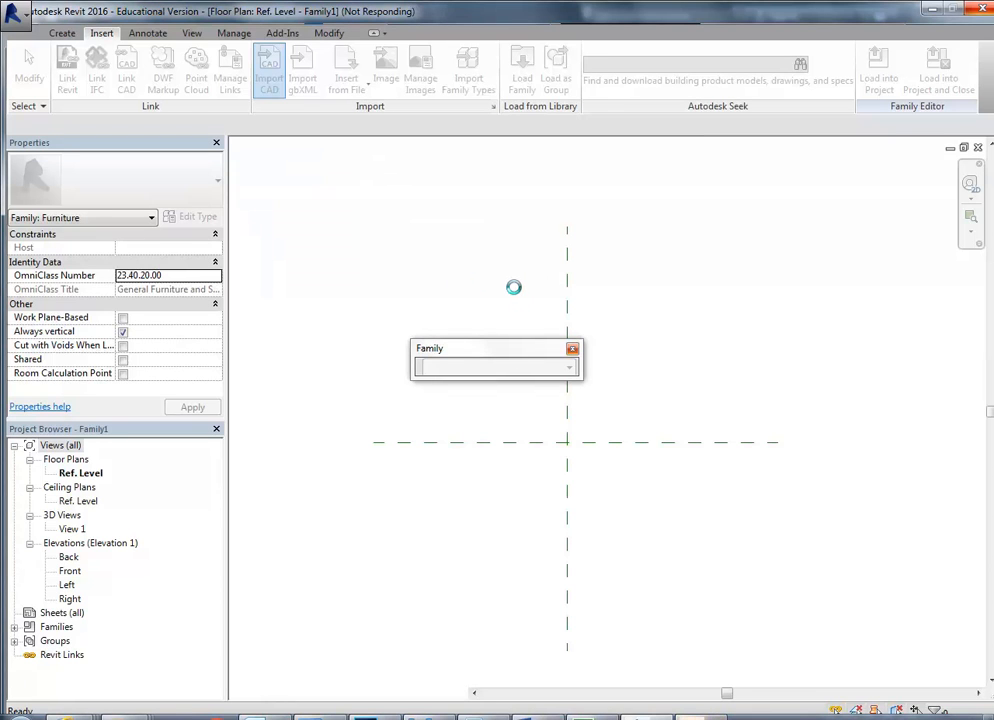
pyautogui.click(573, 350)
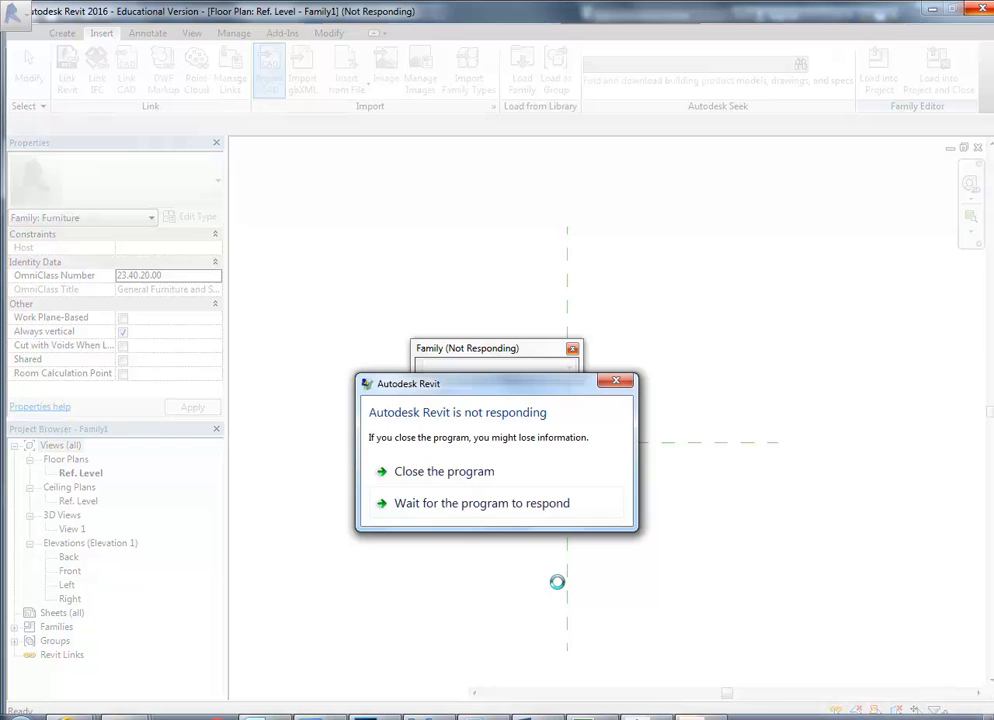
pyautogui.click(460, 505)
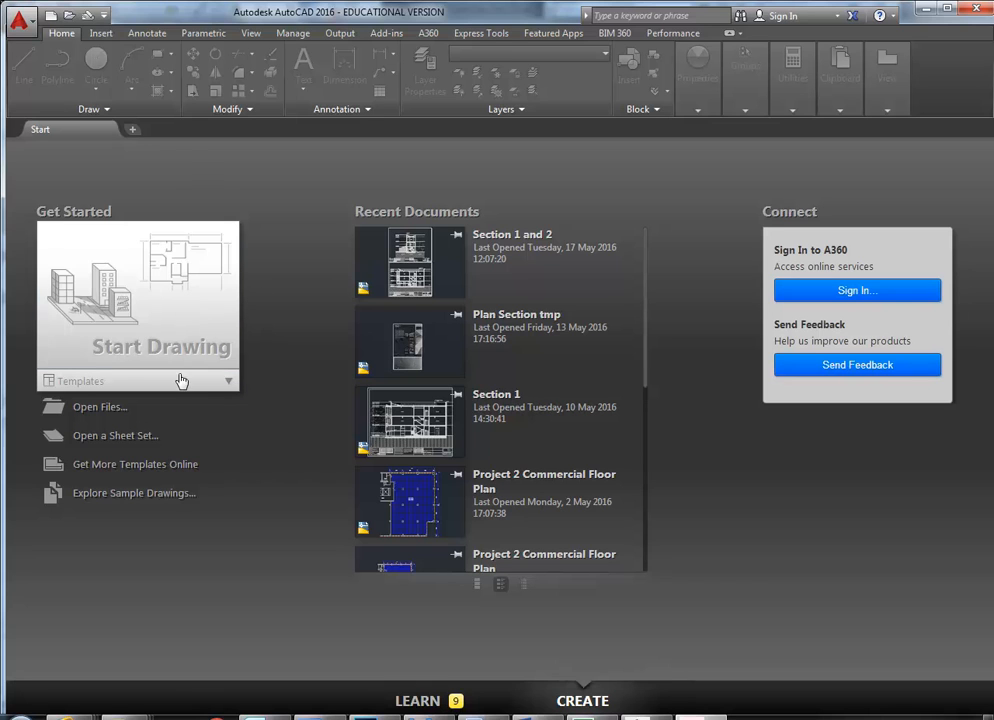
# - In AutoCAD, start a new drawing from the acadiso.dwt template
pyautogui.click(228, 385)
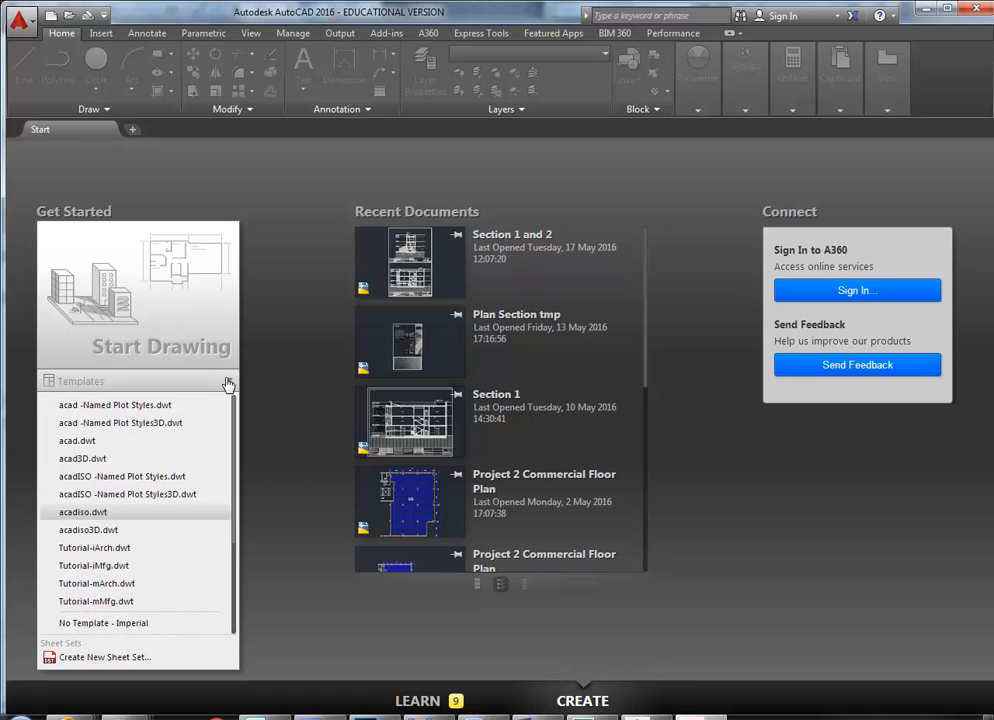
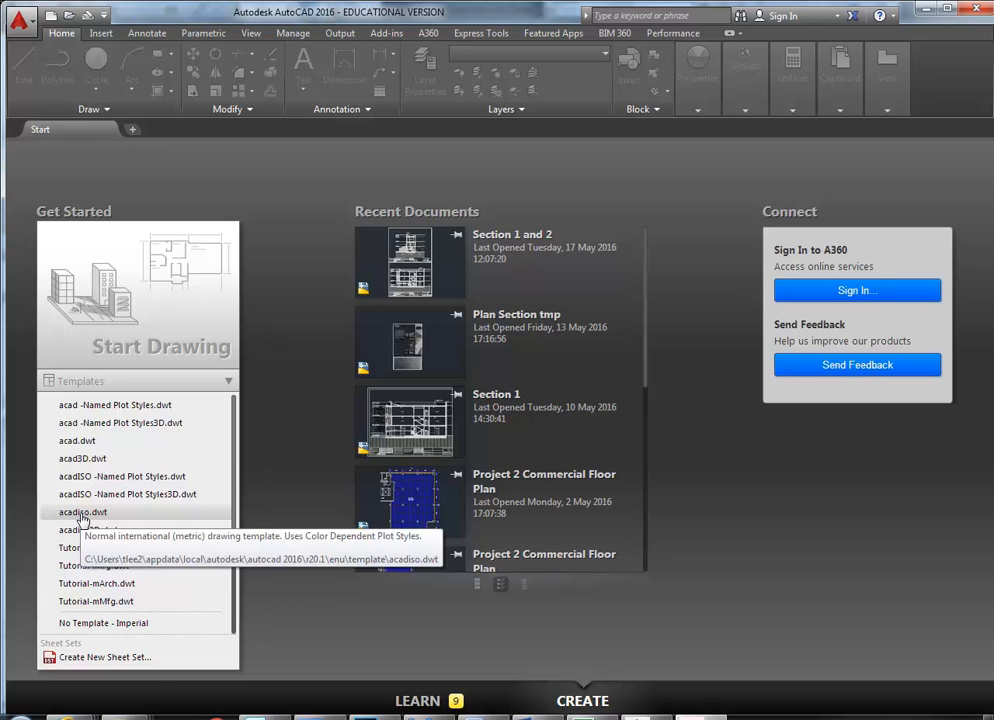
pyautogui.click(84, 514)
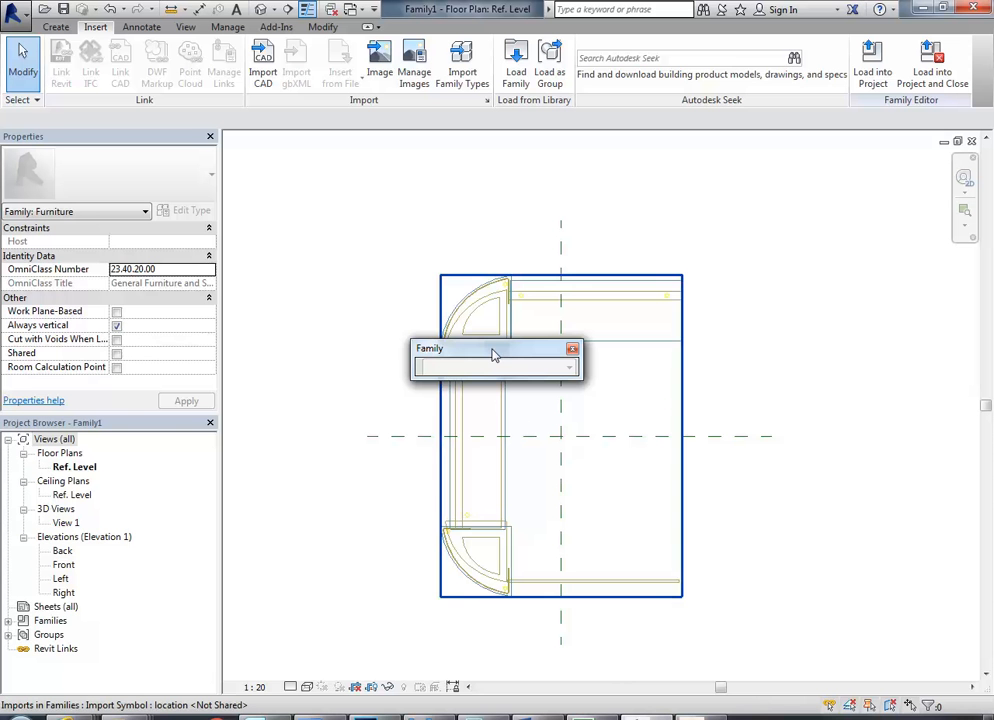
# - Back in Revit, close the Family box and measure the upper straight counter's length in the Ref. Level plan
pyautogui.click(573, 349)
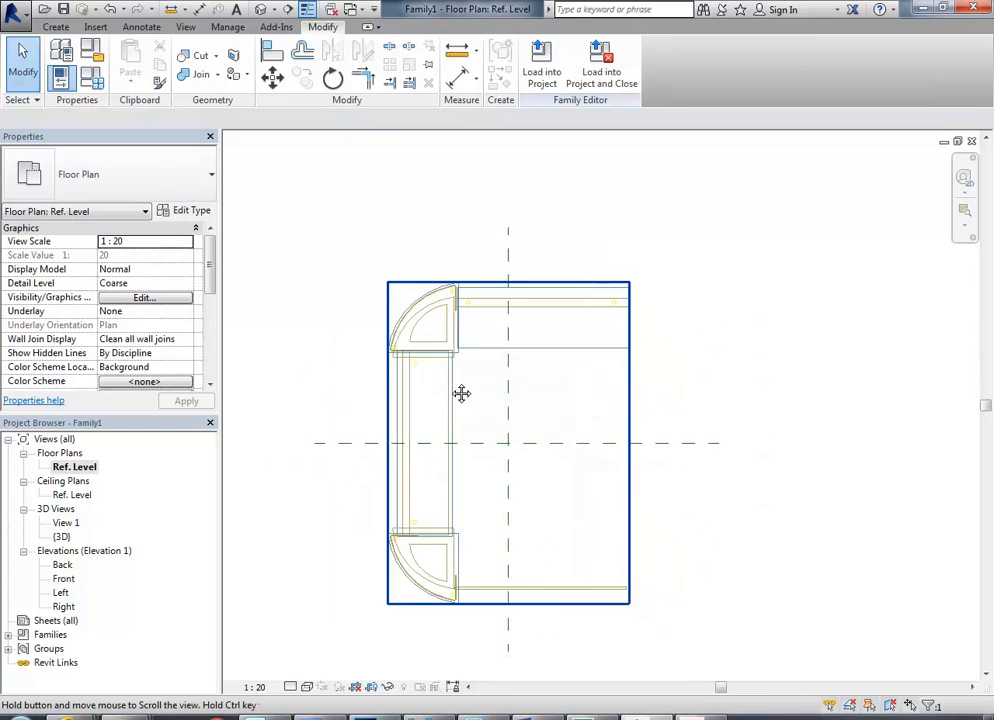
pyautogui.moveTo(461, 393); pyautogui.dragTo(444, 382, button='middle')
pyautogui.scroll(4, 446, 231)
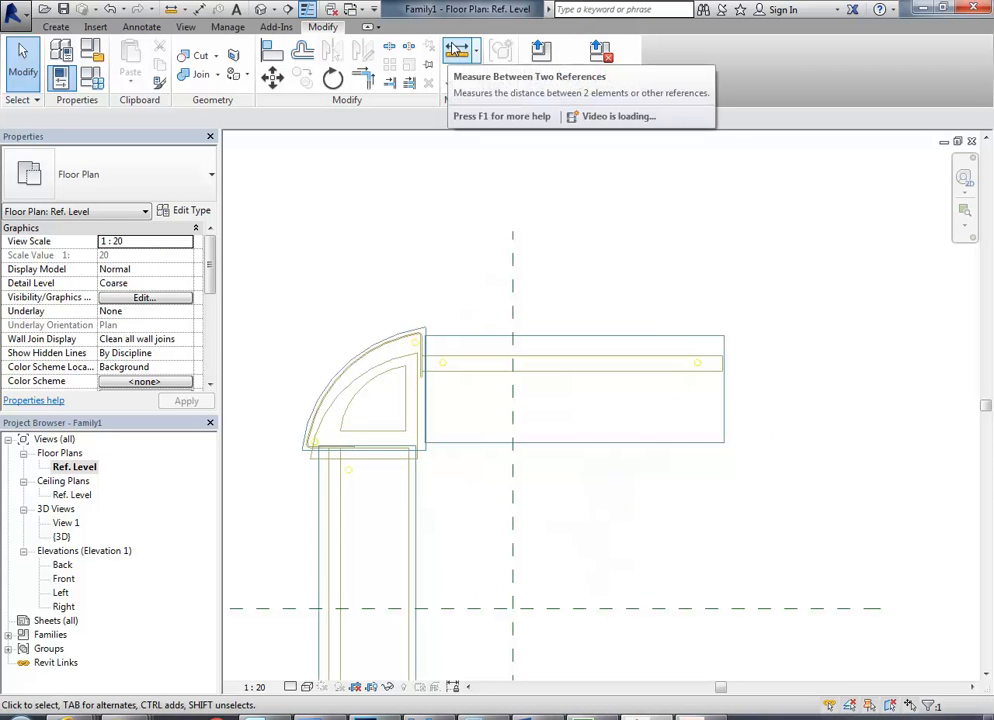
pyautogui.click(455, 50)
pyautogui.click(724, 442)
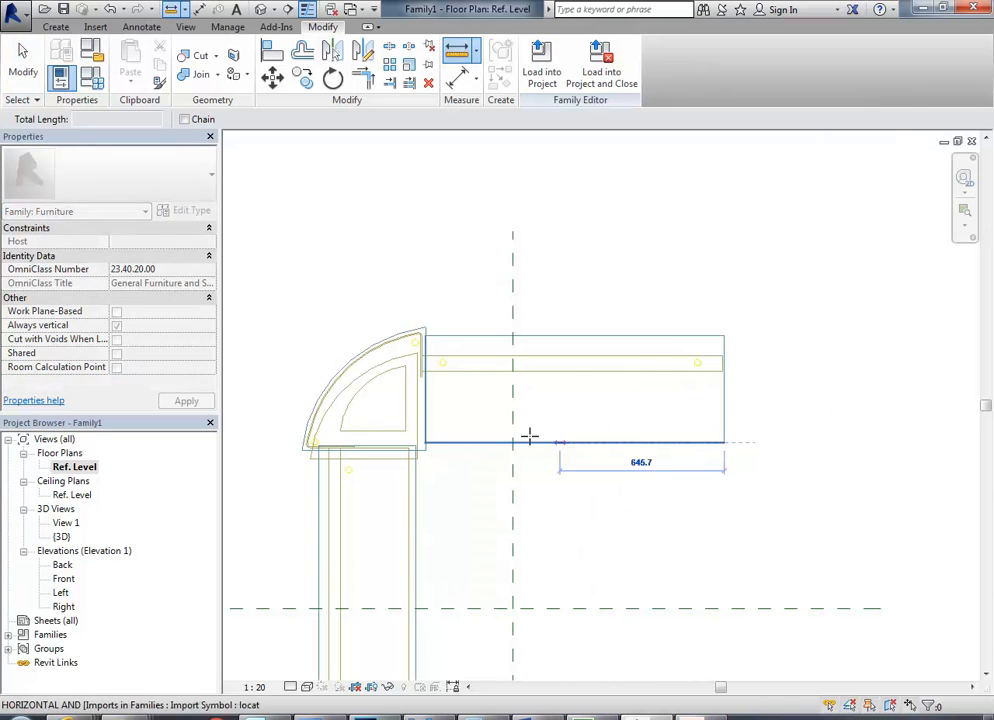
pyautogui.click(426, 442)
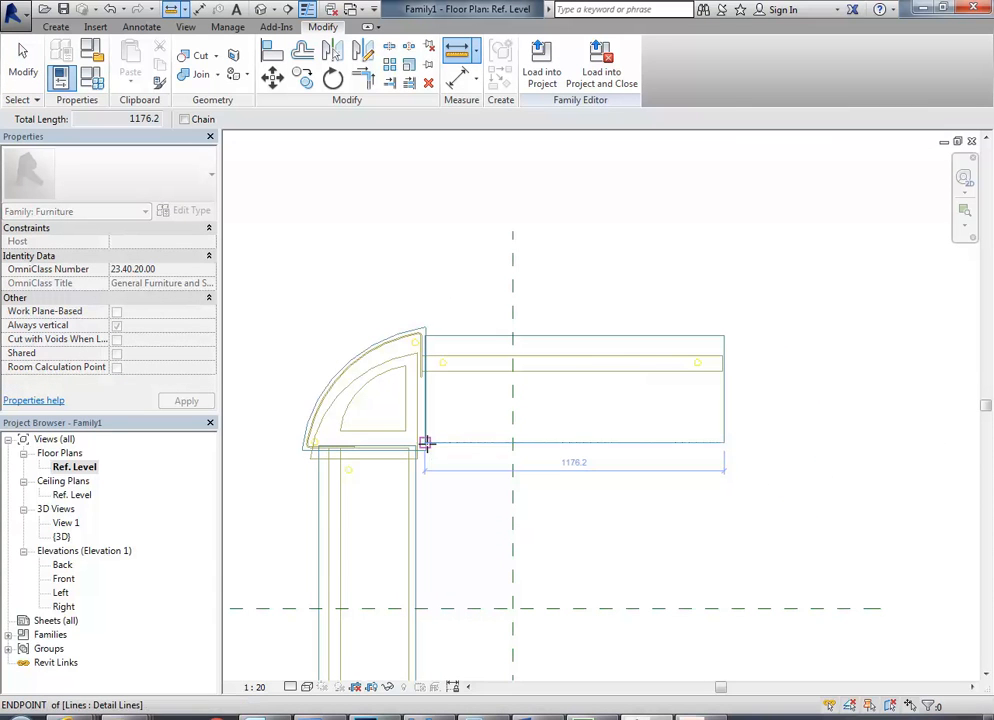
pyautogui.rightClick(388, 208)
pyautogui.click(459, 234)
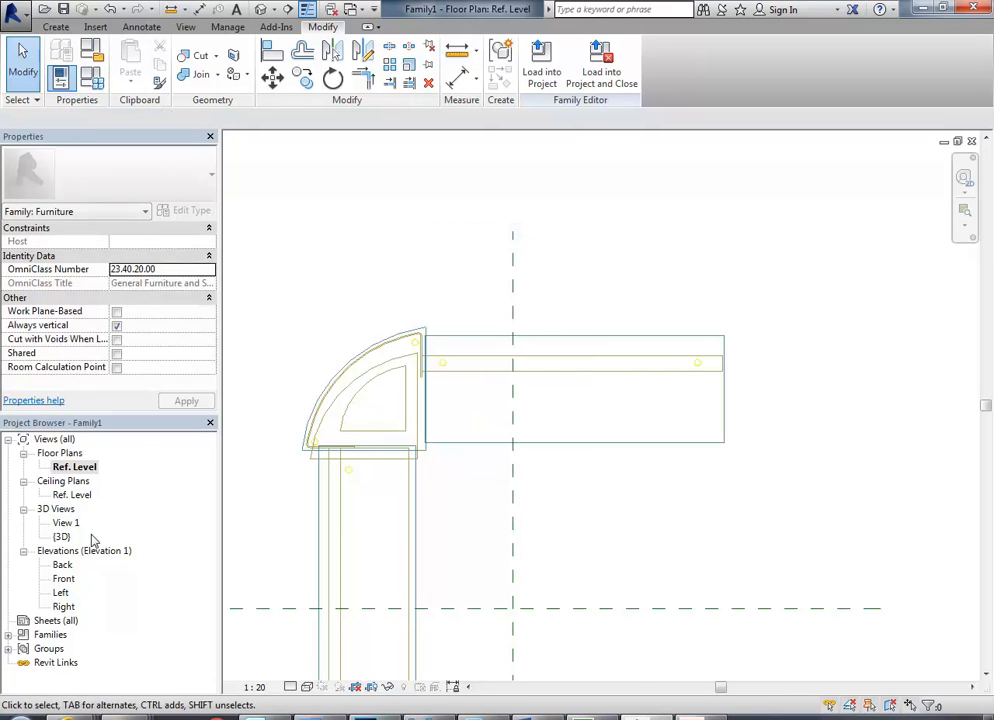
# - Measure the height from the reference level to the straight counter's top in the Front elevation
pyautogui.doubleClick(63, 579)
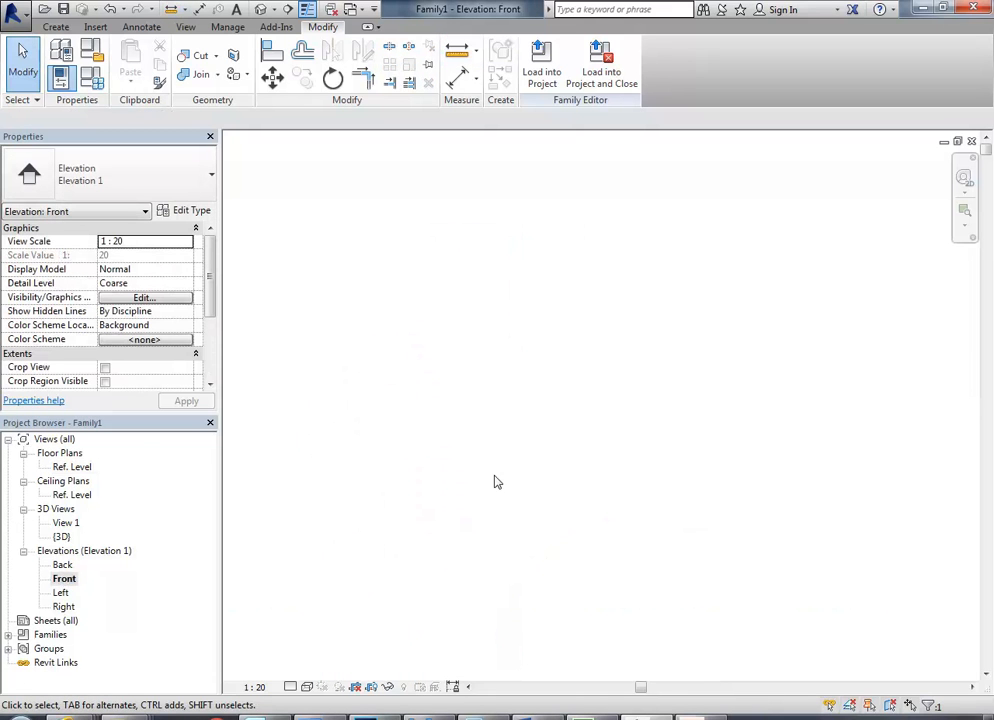
pyautogui.rightClick(455, 266)
pyautogui.click(507, 579)
pyautogui.click(457, 50)
pyautogui.click(640, 573)
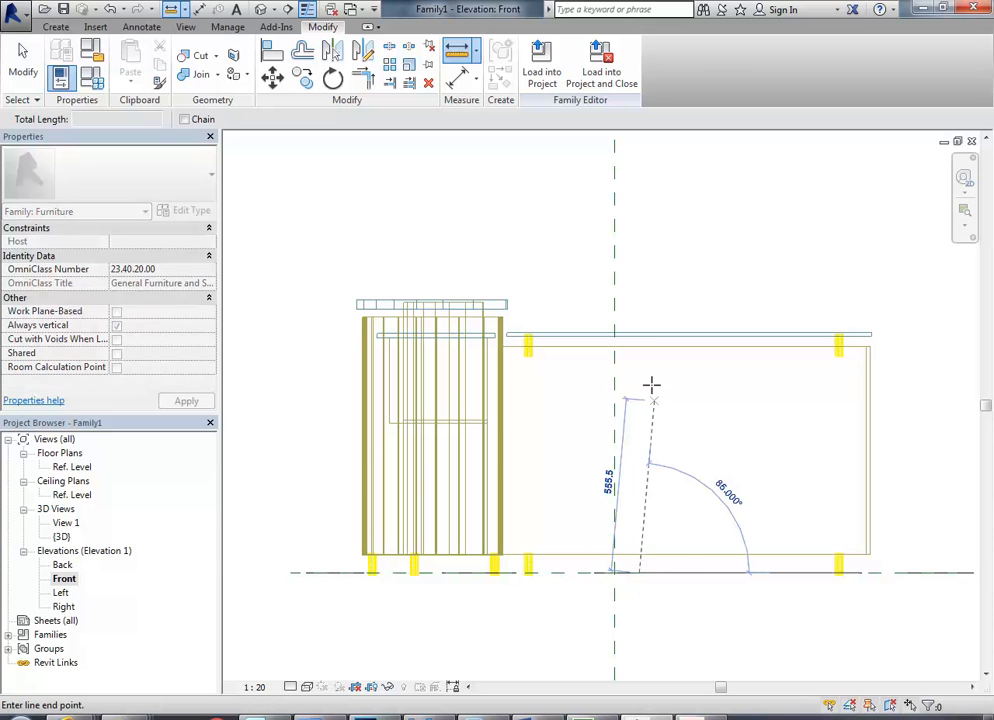
pyautogui.click(640, 333)
# - Inspect the imported reception desk in the {3D} view
pyautogui.doubleClick(62, 537)
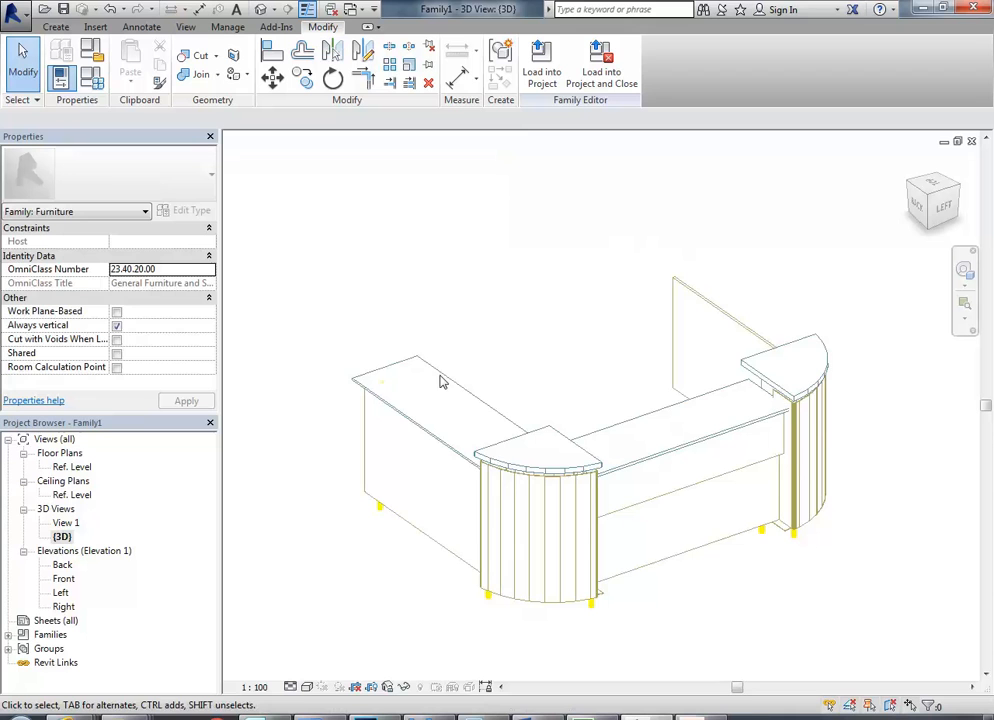
pyautogui.scroll(3, 449, 379)
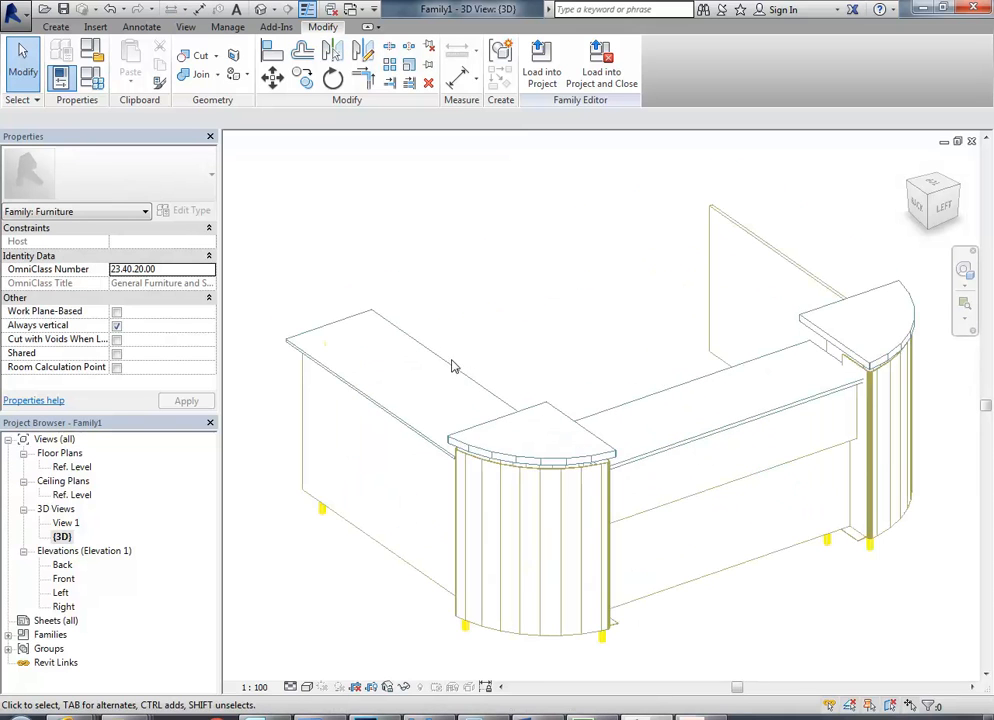
pyautogui.scroll(-2, 430, 275)
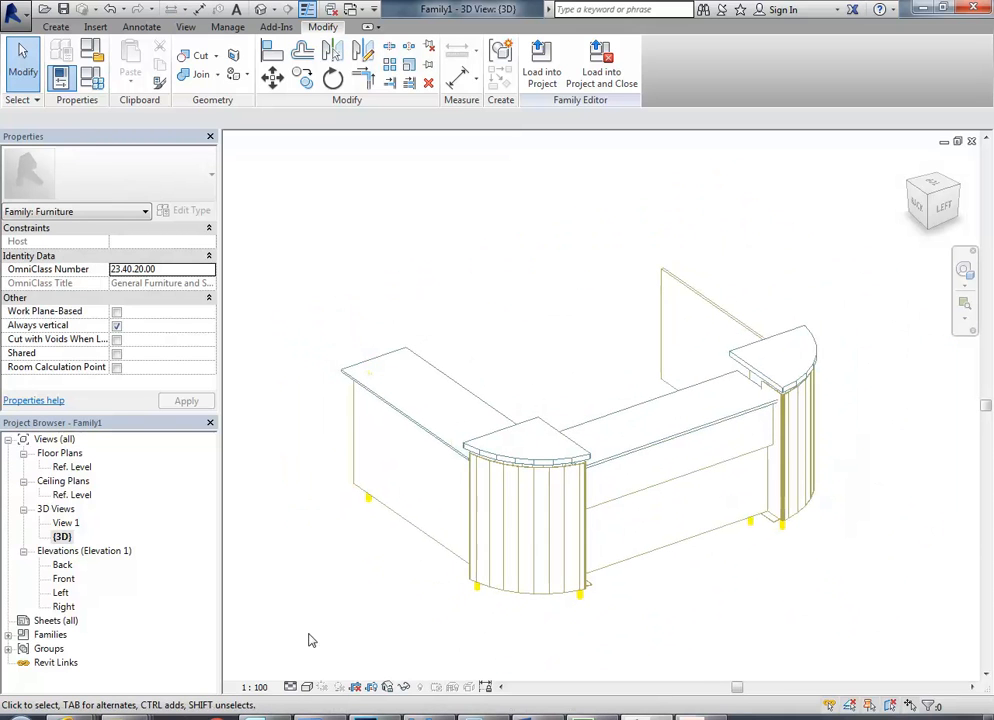
# - Set the 3D view's visual style to Realistic and view the reception desk from its curved corner
pyautogui.click(307, 687)
pyautogui.click(318, 655)
pyautogui.moveTo(390, 344); pyautogui.dragTo(375, 341, button='middle')
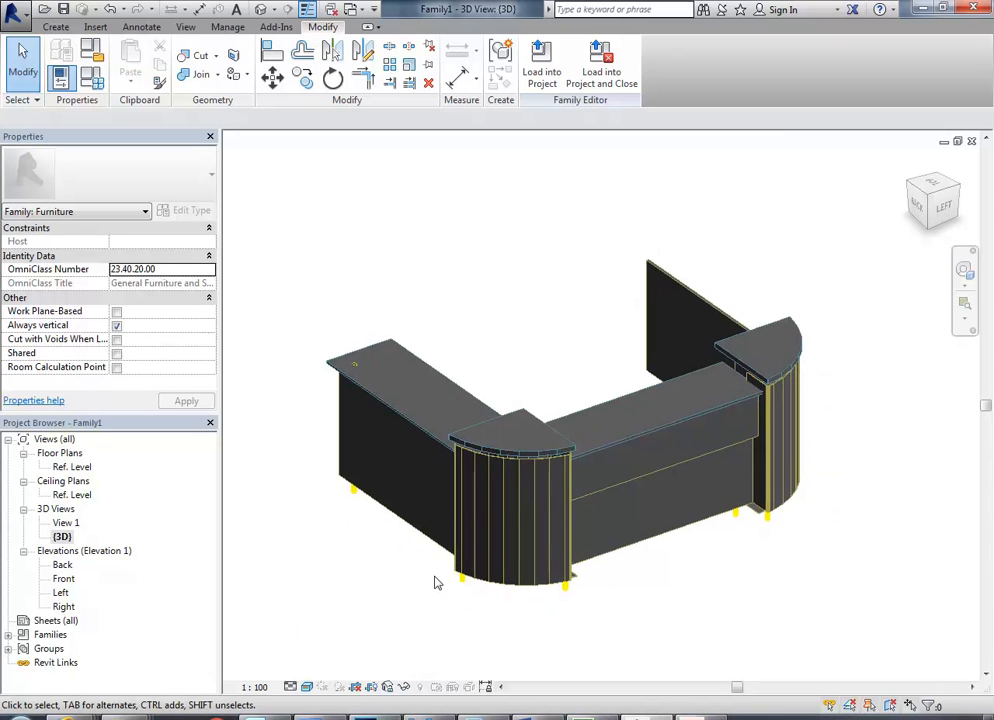
pyautogui.scroll(2, 436, 583)
pyautogui.keyDown('shift'); pyautogui.moveTo(537, 470); pyautogui.dragTo(533, 393, button='middle'); pyautogui.keyUp('shift')
pyautogui.keyDown('shift'); pyautogui.moveTo(497, 307); pyautogui.dragTo(479, 313, button='middle'); pyautogui.keyUp('shift')
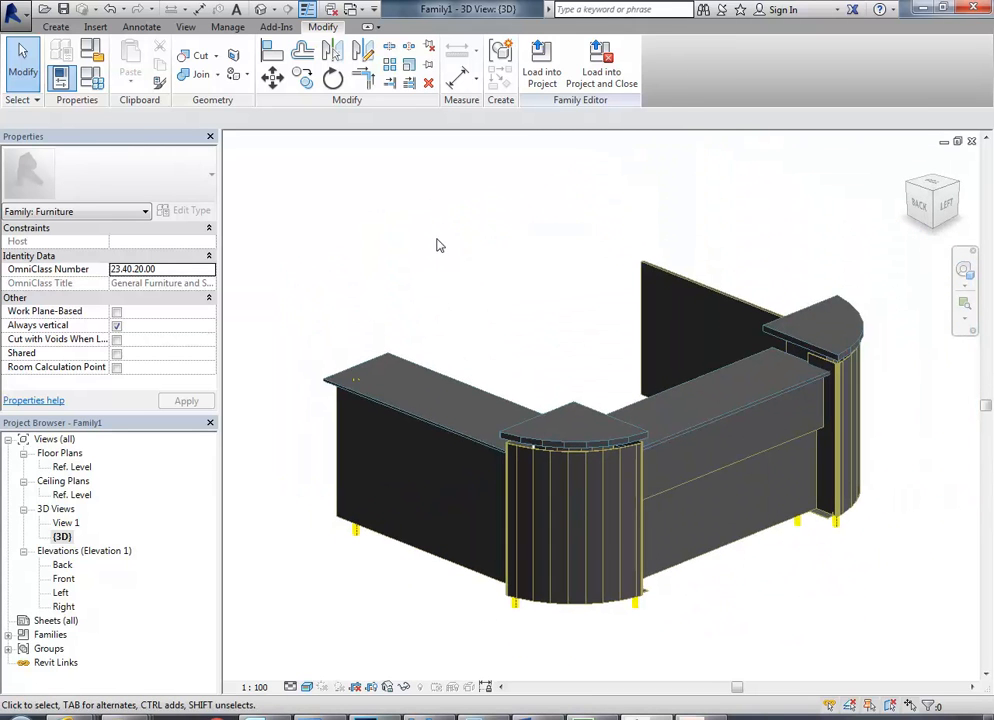
# - Open the material choice for the imported Cabinet category in Object Styles
pyautogui.click(227, 28)
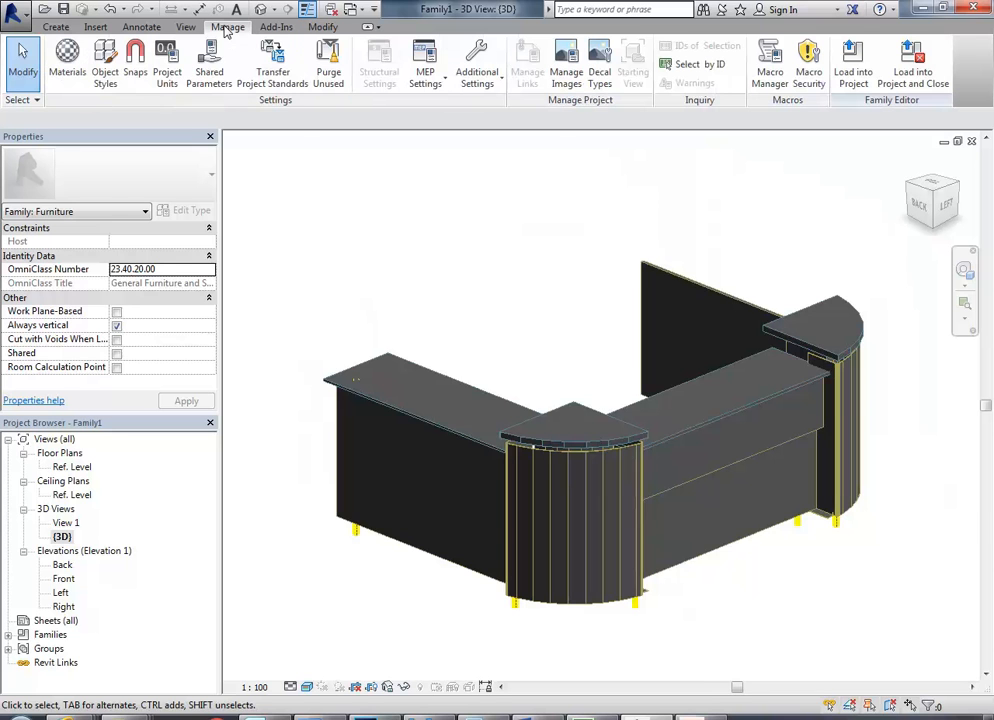
pyautogui.click(101, 77)
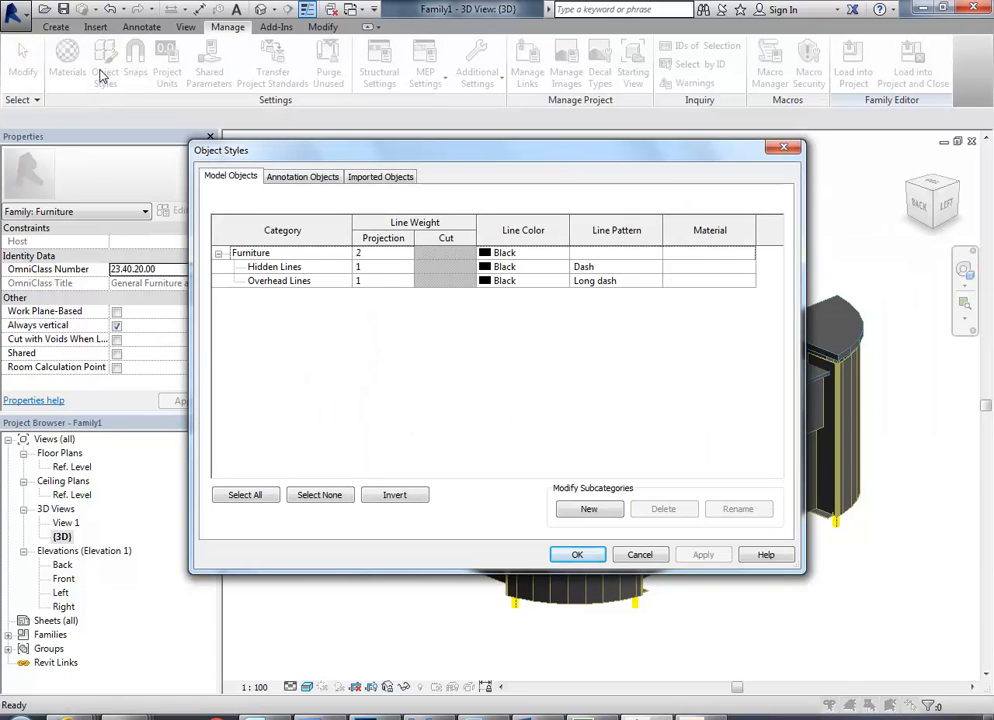
pyautogui.hotkey('ctrl', 'shift', 'Tab')
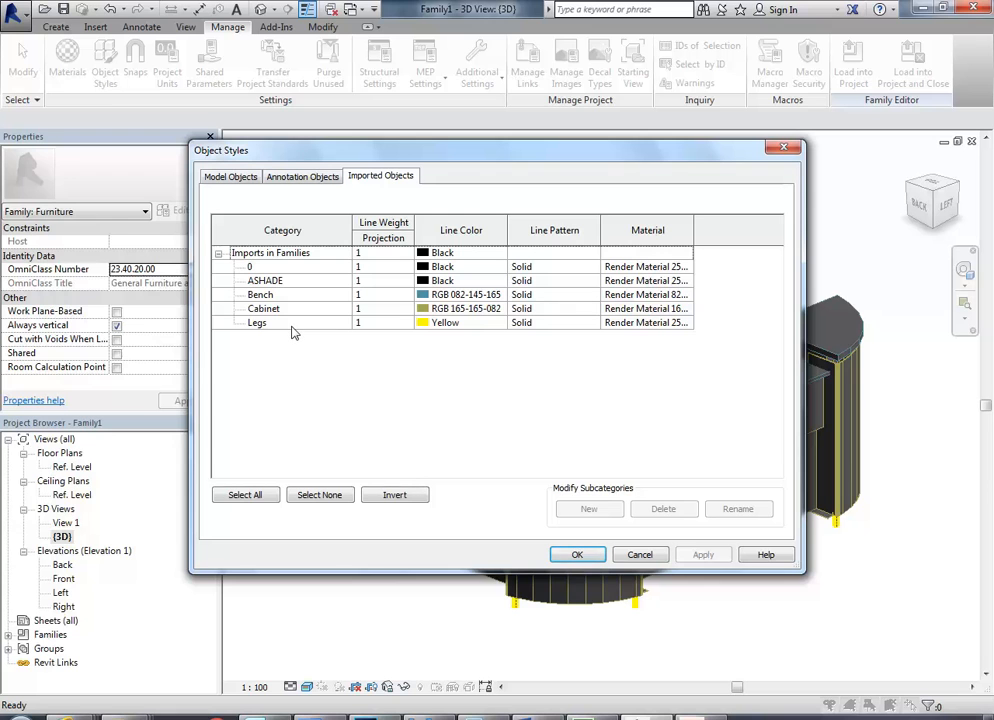
pyautogui.click(646, 308)
pyautogui.click(686, 308)
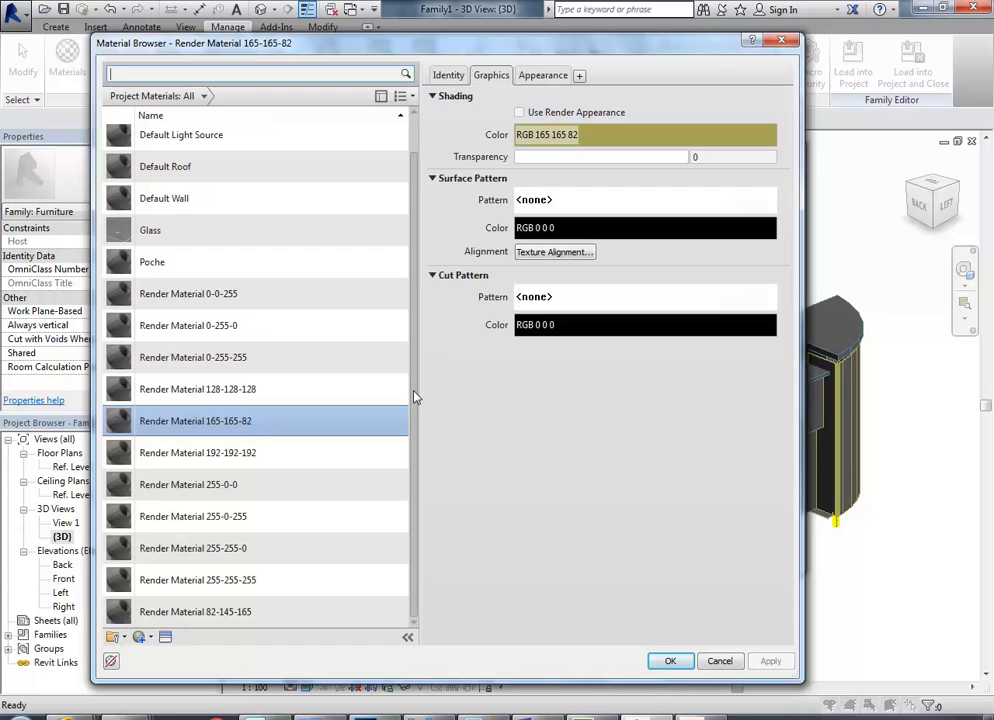
# - Assign Cherry from the Wood group of the AEC Materials library to the Cabinet category and apply the object styles
pyautogui.scroll(1, 321, 319)
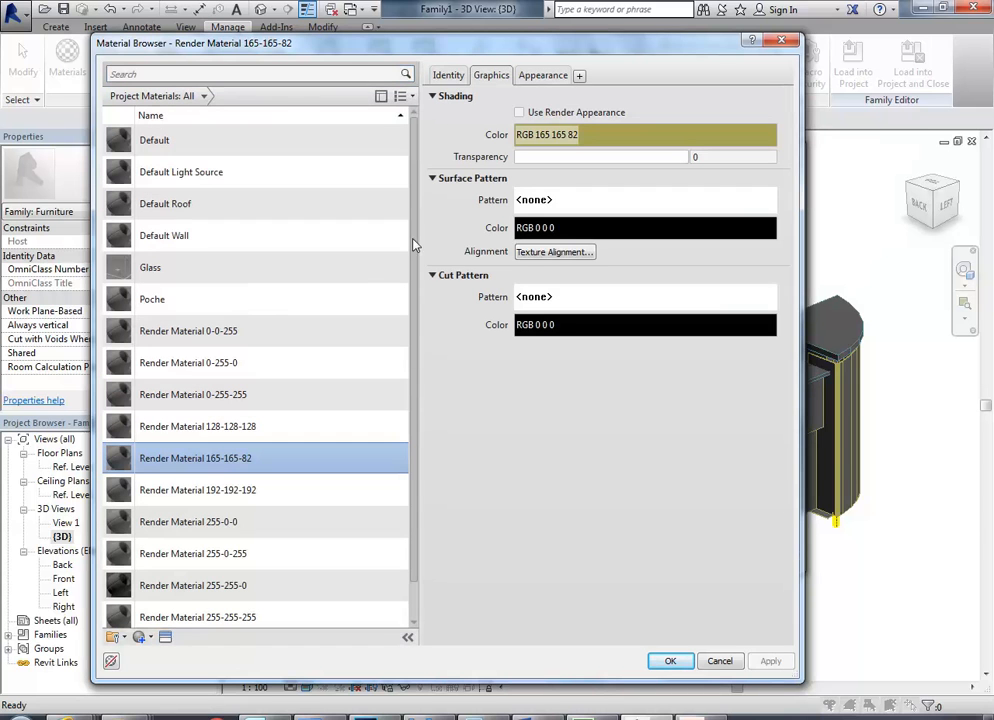
pyautogui.click(381, 95)
pyautogui.moveTo(219, 585); pyautogui.dragTo(185, 258)
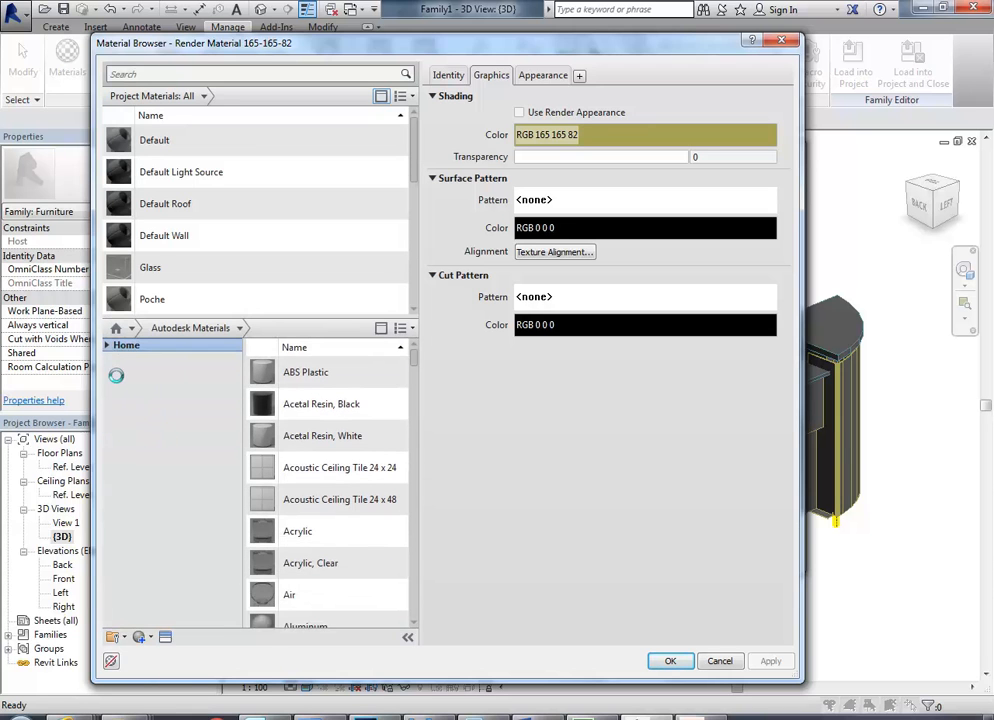
pyautogui.click(115, 384)
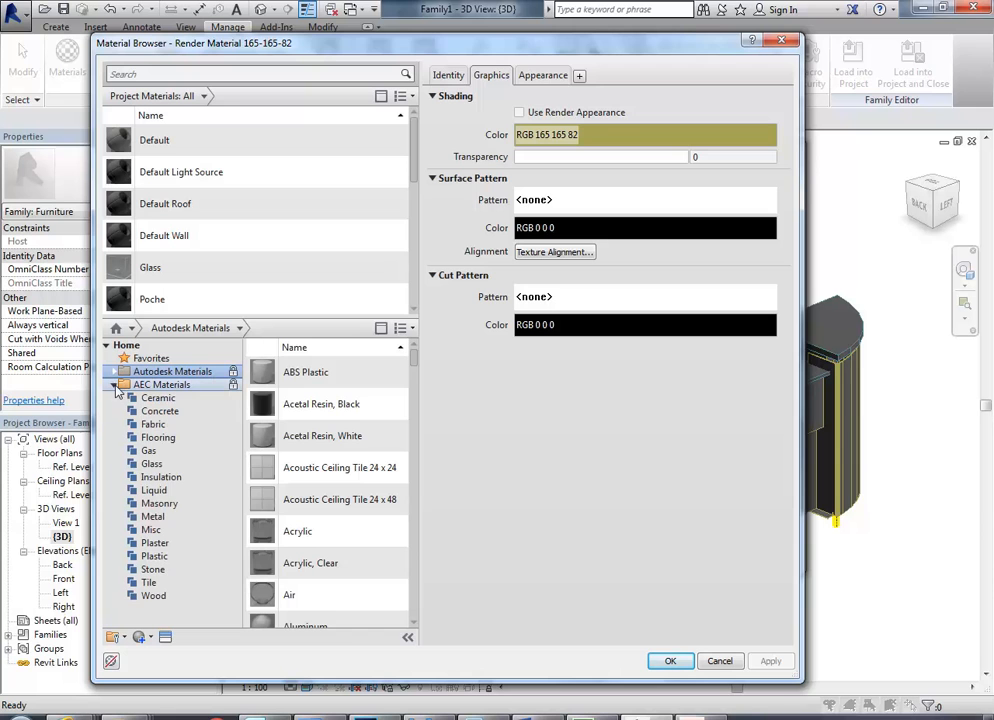
pyautogui.click(150, 596)
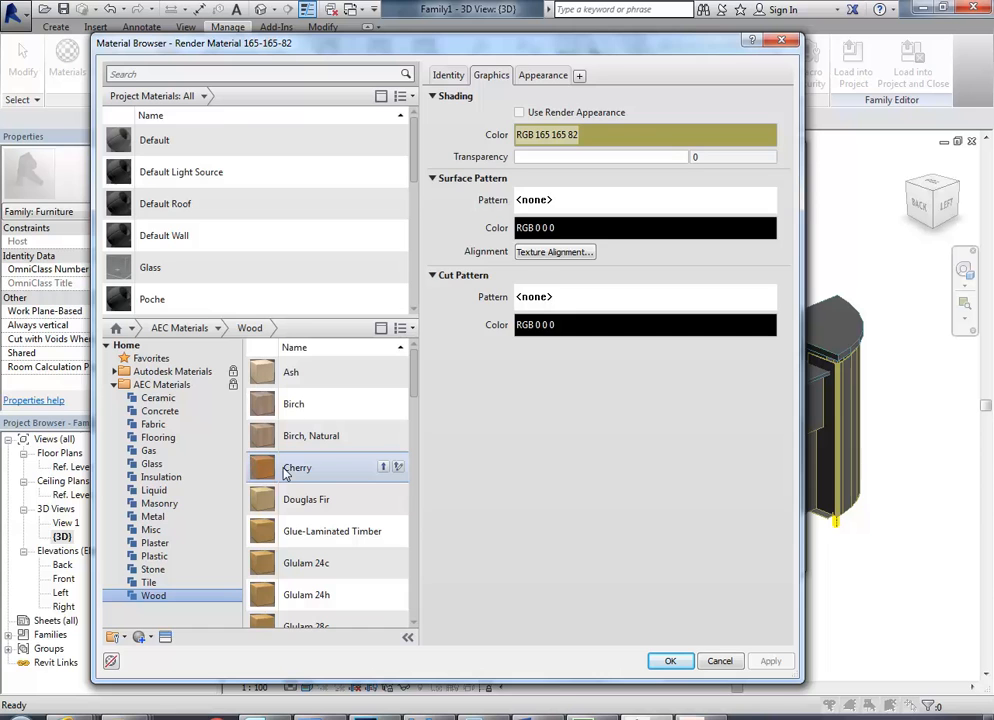
pyautogui.click(375, 468)
pyautogui.click(383, 468)
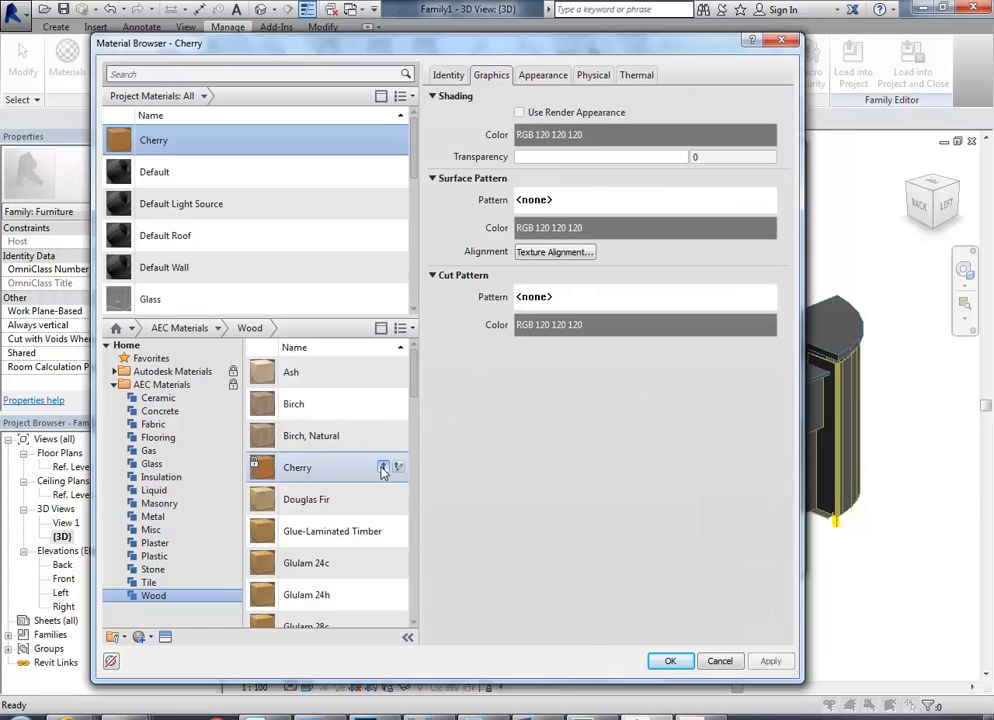
pyautogui.click(667, 661)
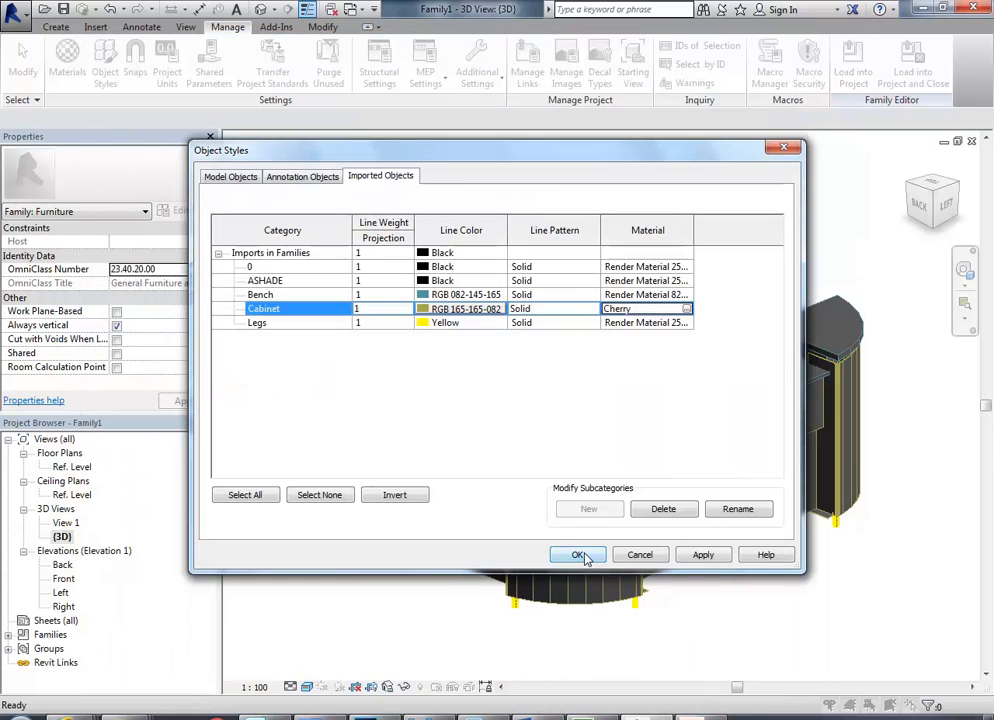
pyautogui.click(580, 555)
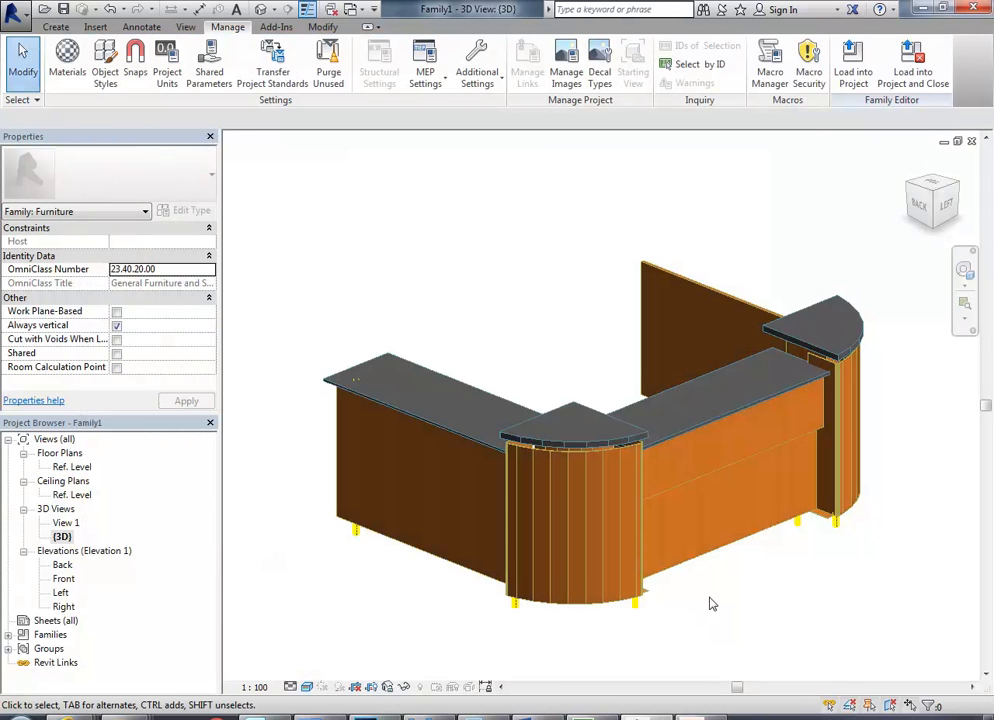
# - Examine the wood finish on the desk's curved corners, front panels and back side from several angles
pyautogui.scroll(5, 699, 408)
pyautogui.scroll(2, 675, 463)
pyautogui.scroll(-2, 593, 382)
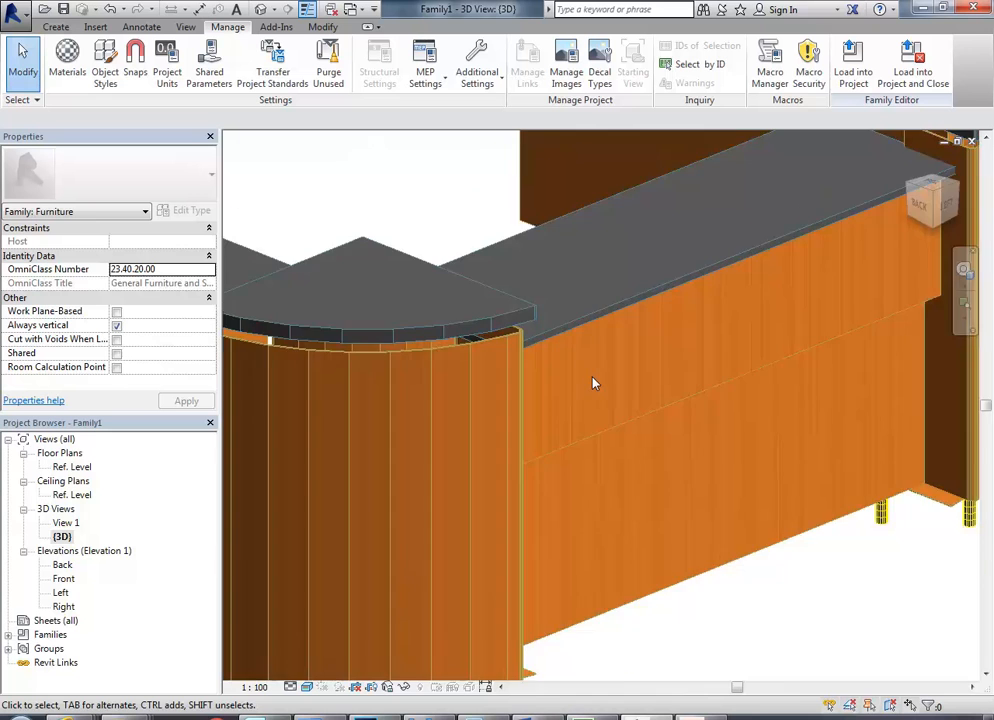
pyautogui.scroll(4, 593, 382)
pyautogui.scroll(-5, 593, 382)
pyautogui.scroll(3, 530, 367)
pyautogui.scroll(5, 530, 373)
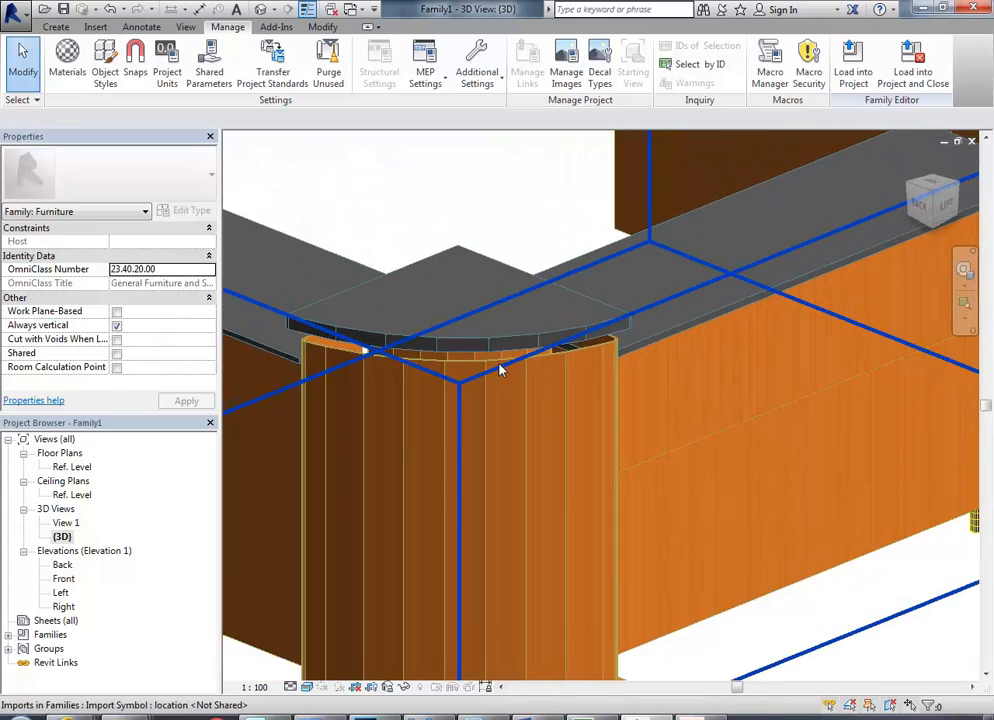
pyautogui.scroll(-8, 542, 421)
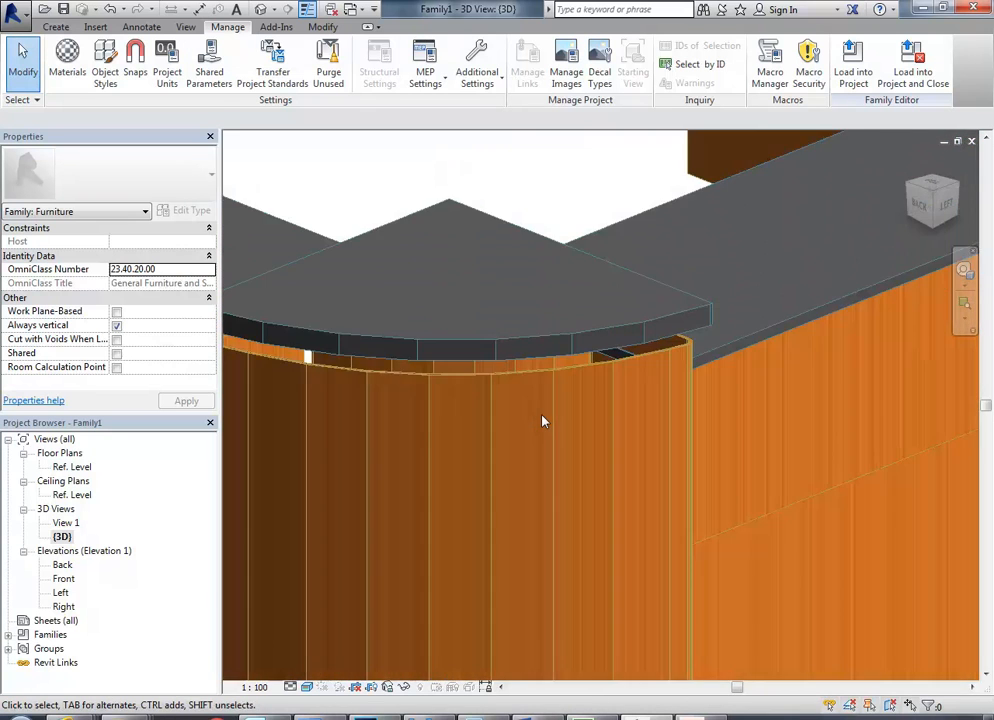
pyautogui.keyDown('shift'); pyautogui.moveTo(477, 449); pyautogui.dragTo(544, 375, button='middle'); pyautogui.keyUp('shift')
pyautogui.scroll(2, 643, 412)
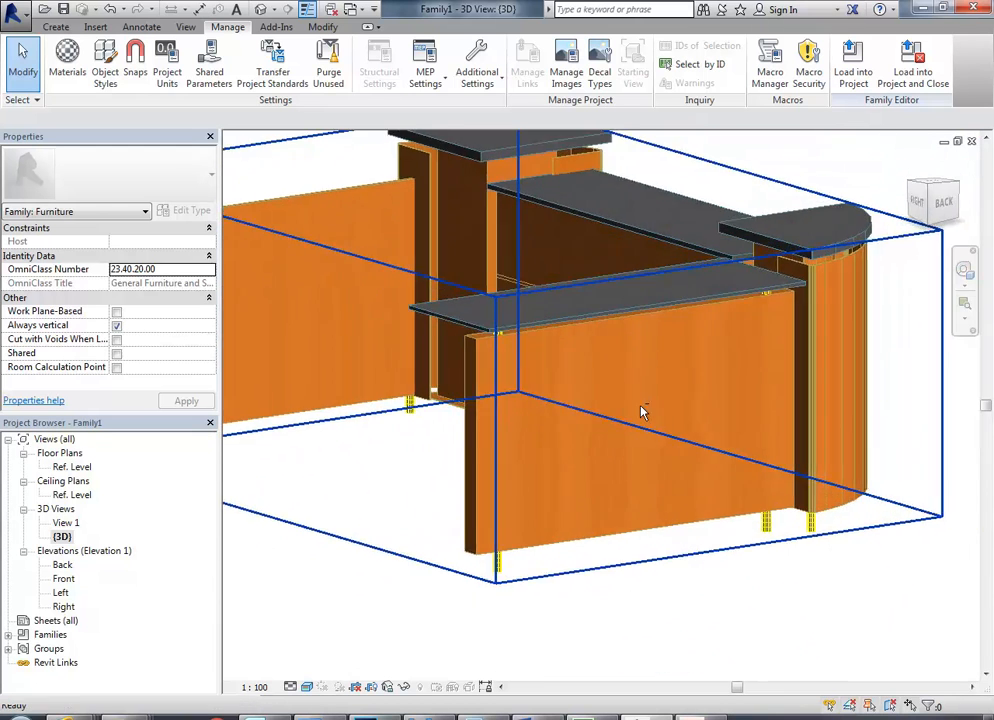
pyautogui.scroll(3, 641, 408)
pyautogui.keyDown('shift'); pyautogui.moveTo(628, 379); pyautogui.dragTo(581, 444, button='middle'); pyautogui.keyUp('shift')
pyautogui.scroll(2, 655, 340)
pyautogui.scroll(5, 588, 390)
pyautogui.scroll(-6, 588, 390)
pyautogui.scroll(-5, 581, 444)
pyautogui.keyDown('shift'); pyautogui.moveTo(477, 490); pyautogui.dragTo(575, 419, button='middle'); pyautogui.keyUp('shift')
pyautogui.scroll(8, 575, 419)
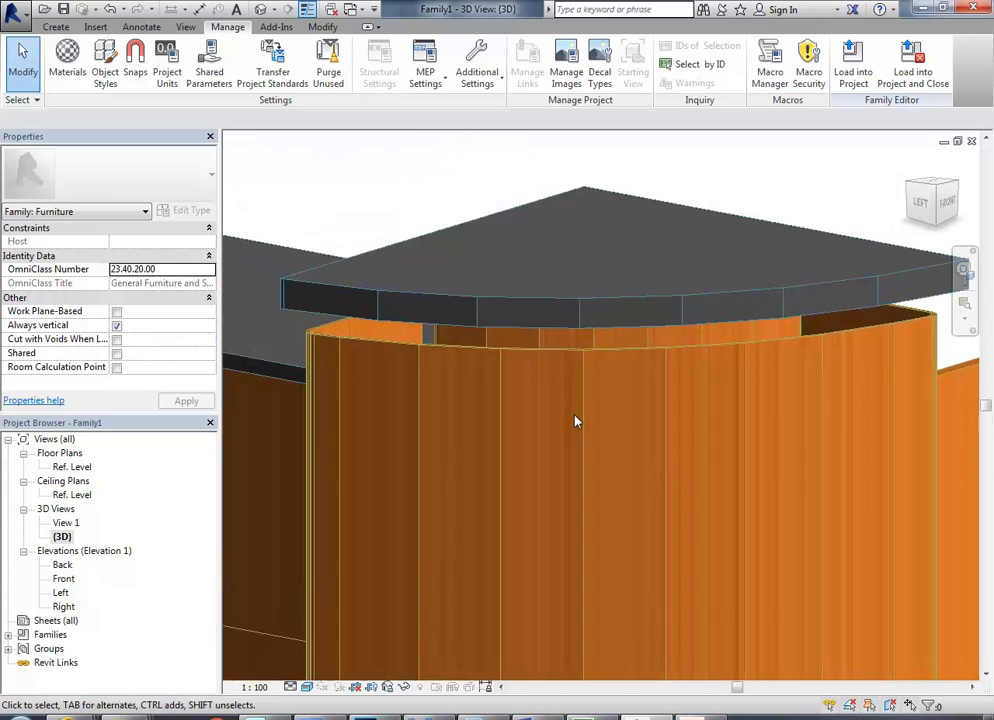
pyautogui.scroll(-8, 575, 421)
pyautogui.keyDown('shift'); pyautogui.moveTo(410, 435); pyautogui.dragTo(528, 362, button='middle'); pyautogui.keyUp('shift')
# - Assign the material Acetal Resin, Black to the imported Bench category in Object Styles
pyautogui.click(107, 60)
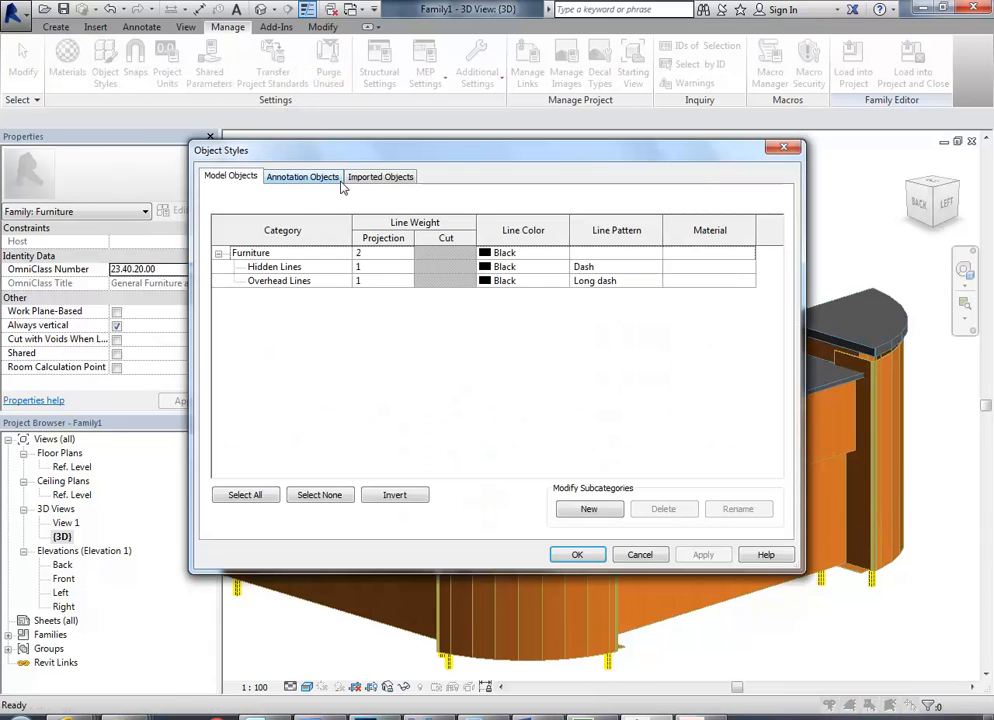
pyautogui.click(368, 176)
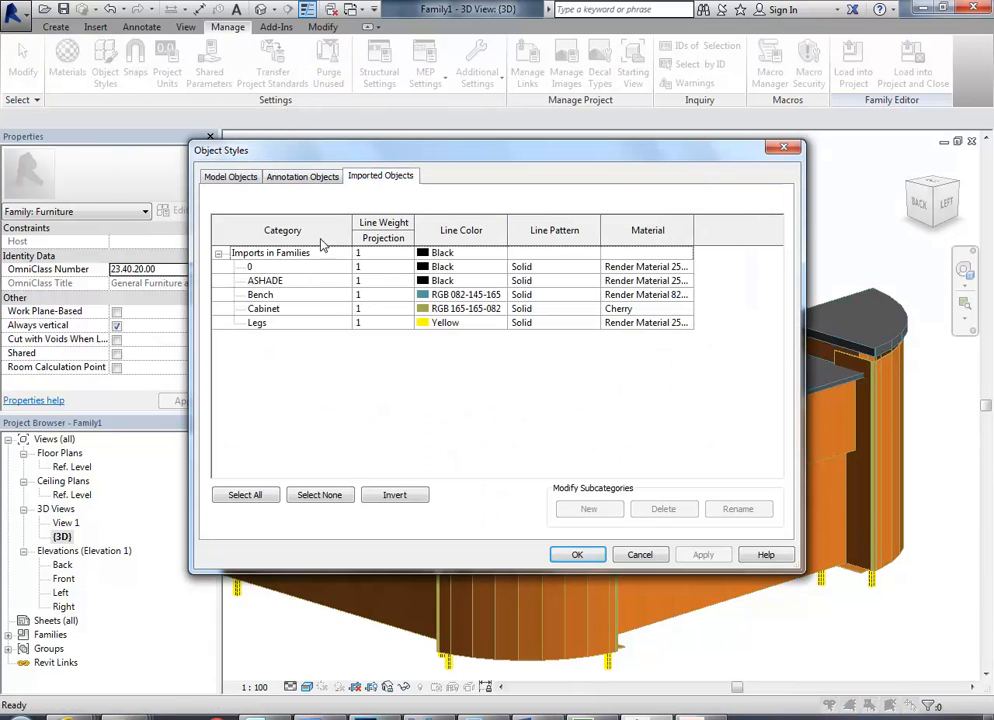
pyautogui.click(668, 296)
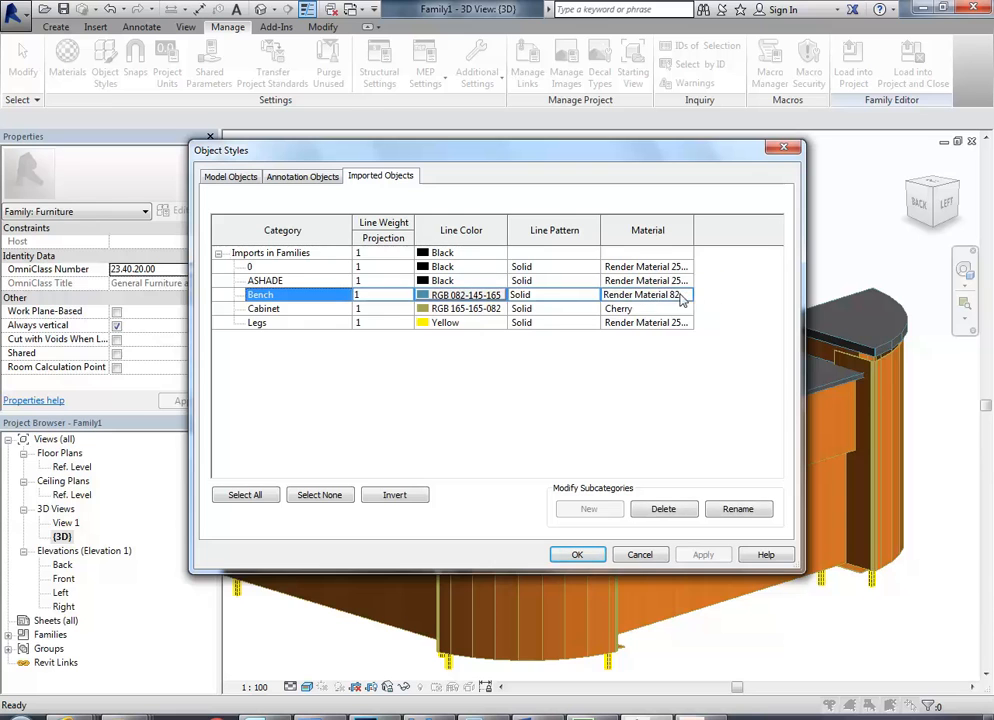
pyautogui.click(688, 295)
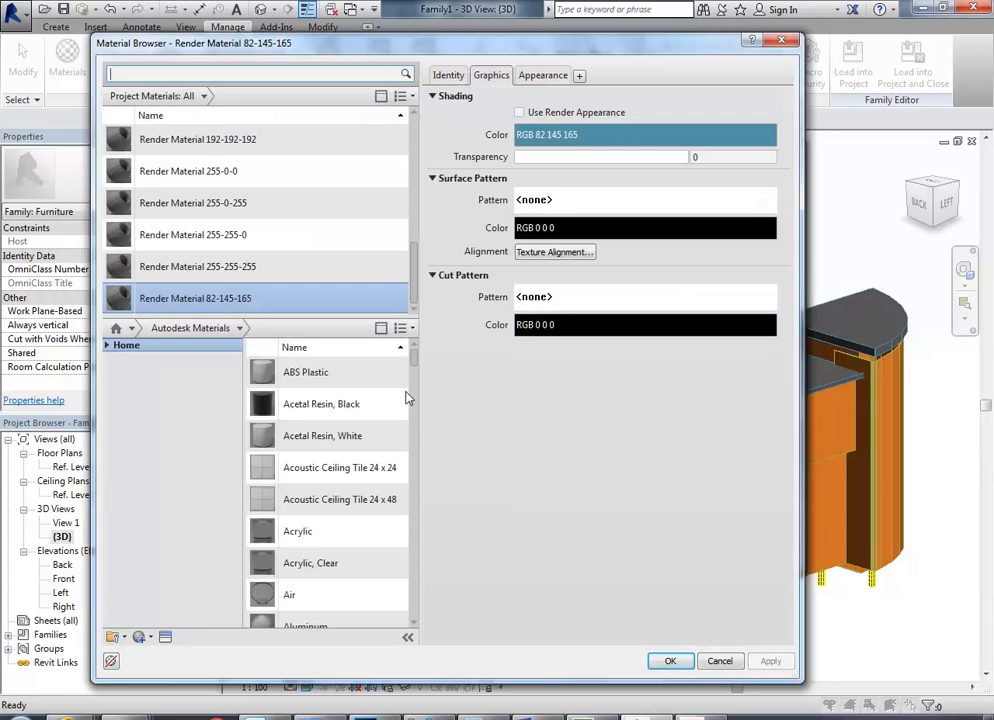
pyautogui.click(383, 403)
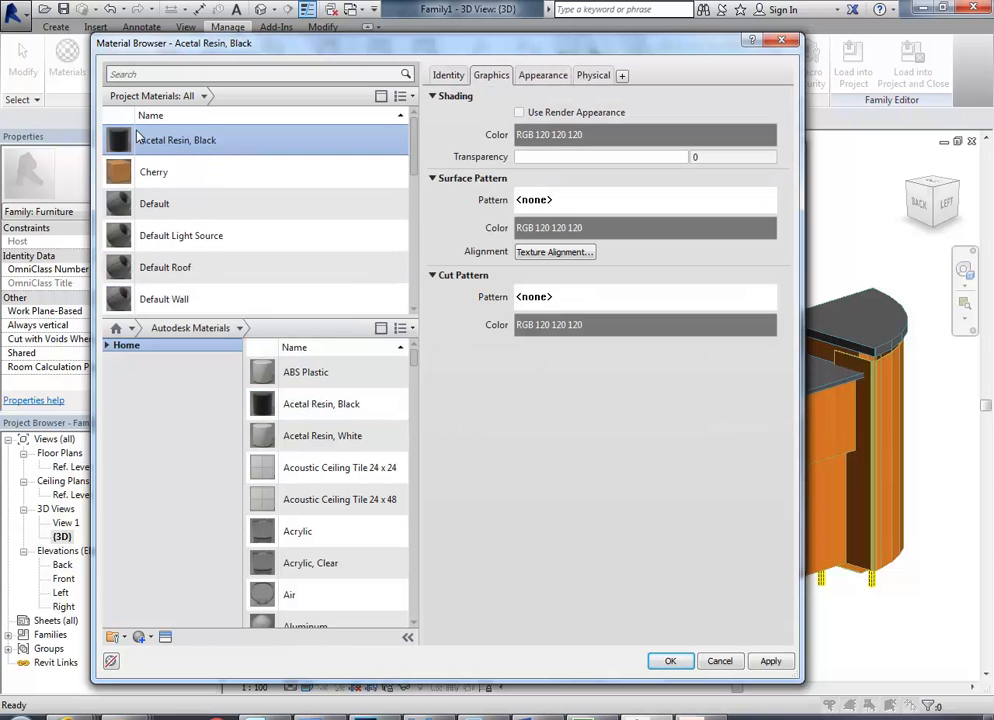
pyautogui.click(670, 661)
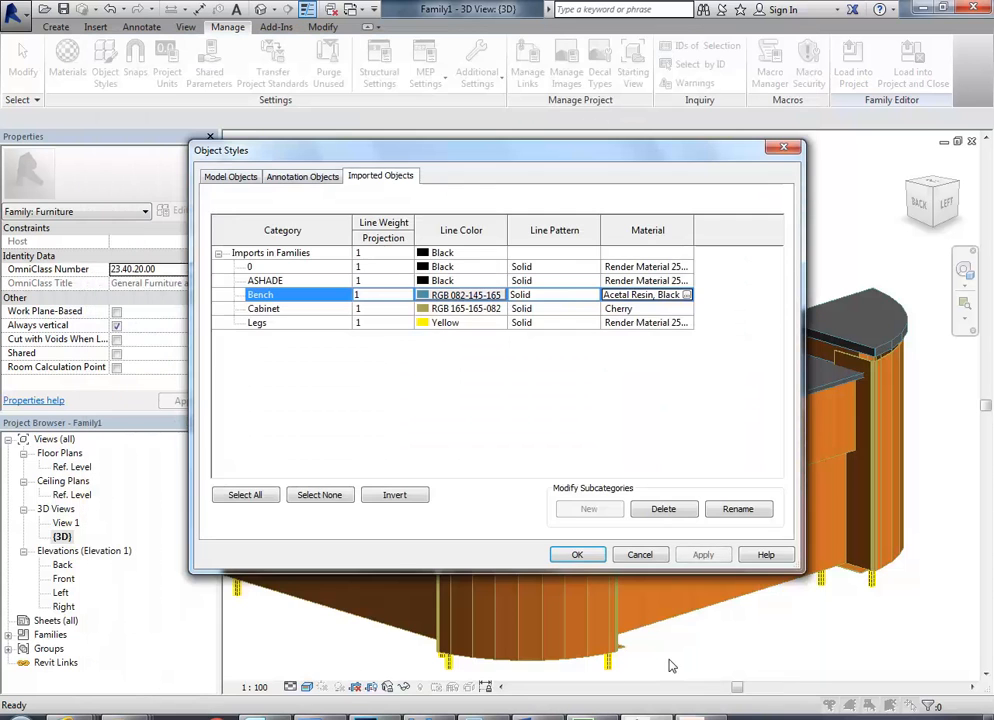
pyautogui.click(577, 554)
pyautogui.moveTo(487, 288); pyautogui.dragTo(566, 260, button='middle')
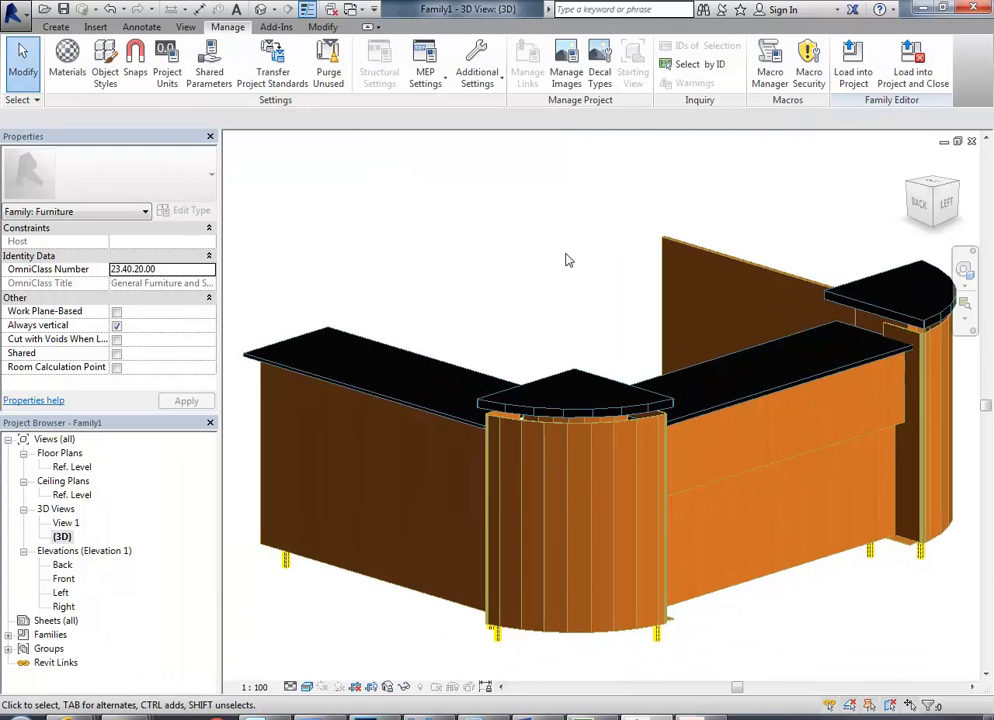
# - Open the material choice for the imported Legs category in Object Styles
pyautogui.click(105, 62)
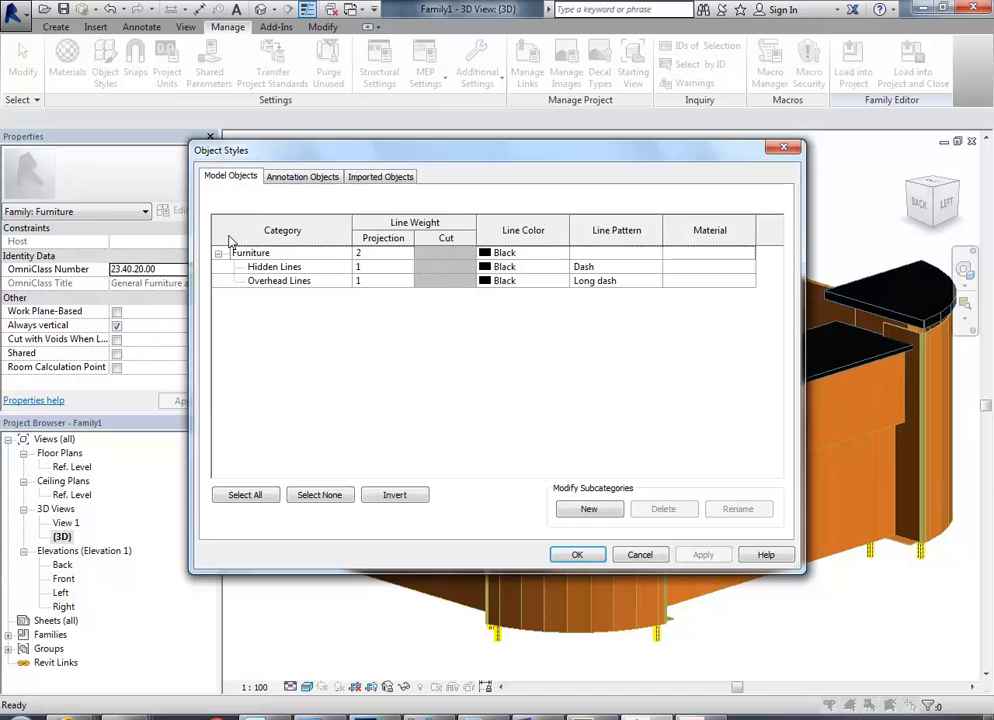
pyautogui.click(396, 178)
pyautogui.click(258, 322)
pyautogui.click(678, 324)
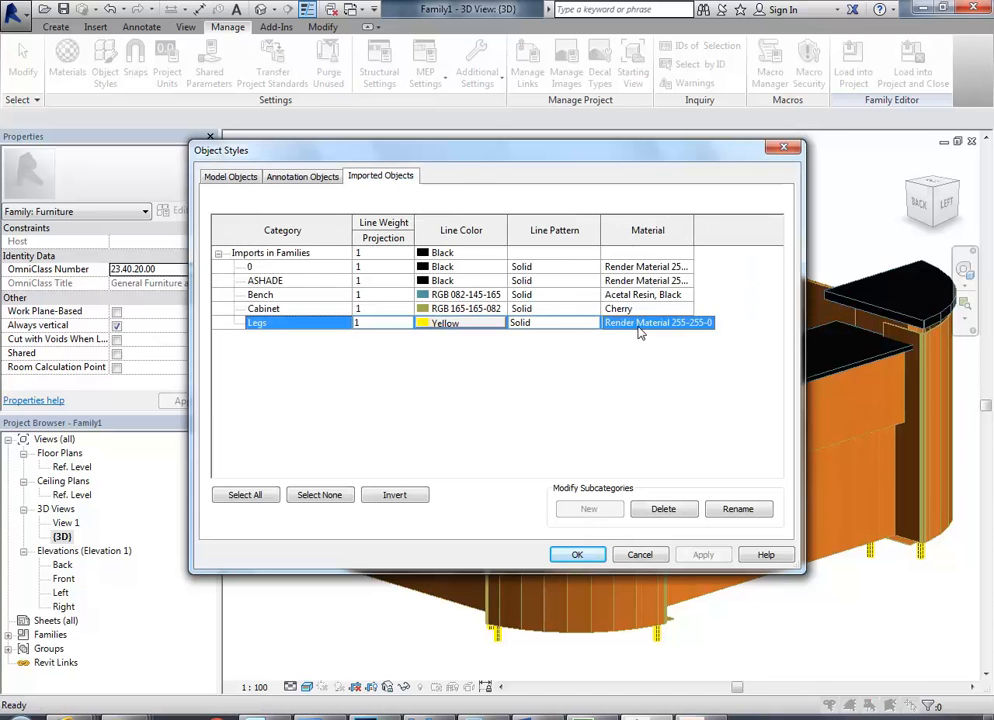
pyautogui.click(686, 324)
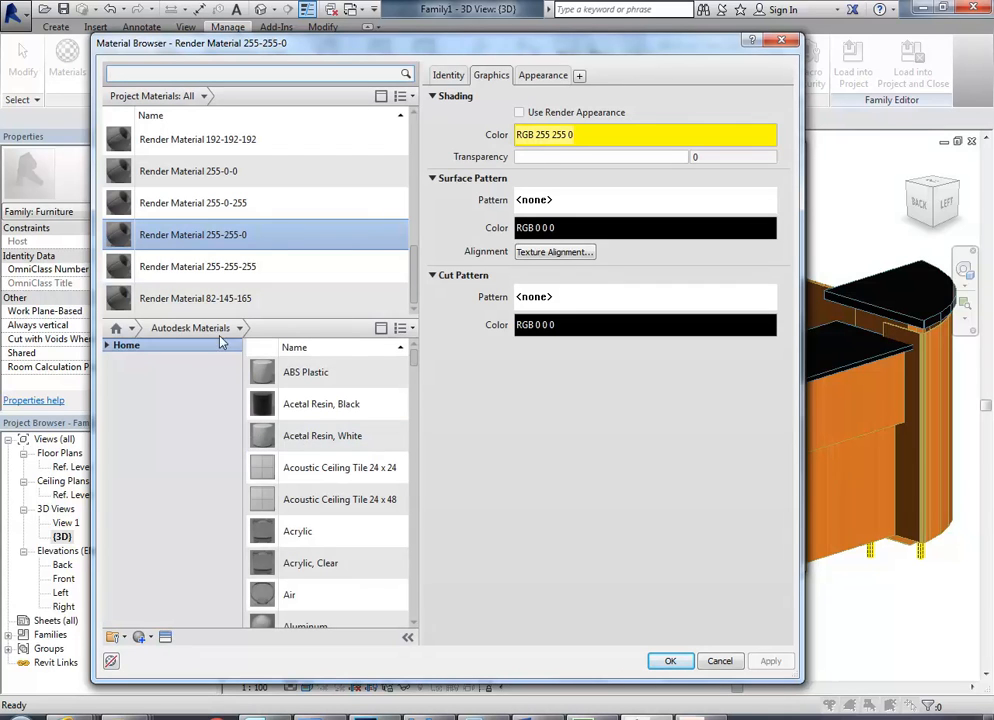
# - Assign Steel, Chrome Plated from the Metal group of the AEC Materials library to the Legs category and apply the object styles
pyautogui.click(106, 346)
pyautogui.click(114, 384)
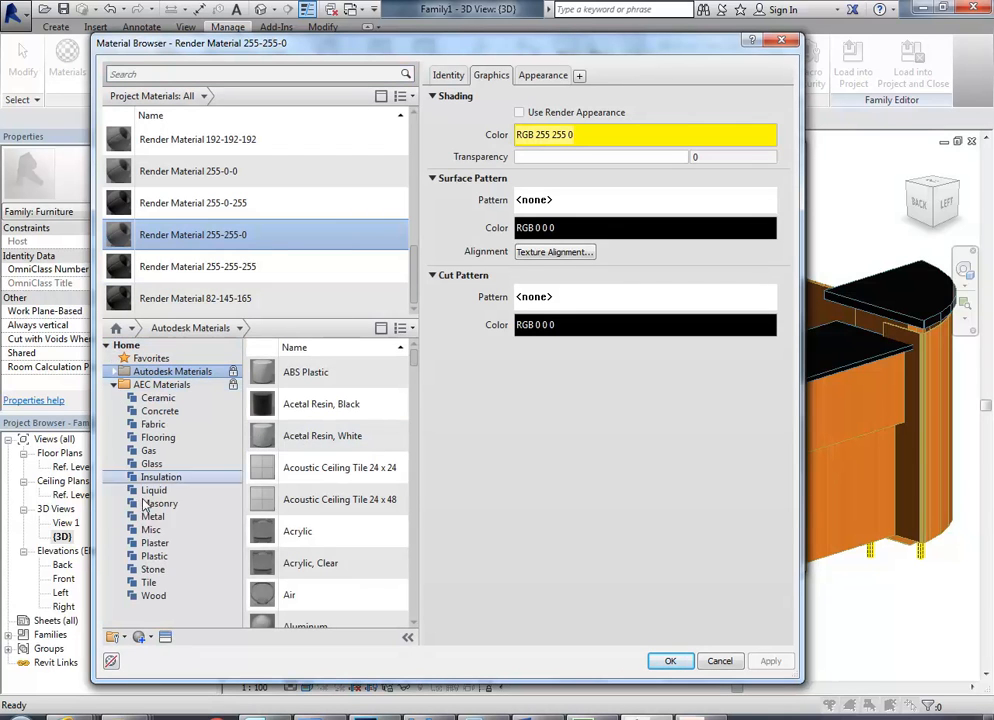
pyautogui.click(152, 516)
pyautogui.moveTo(398, 372)
pyautogui.scroll(-10, 398, 372)
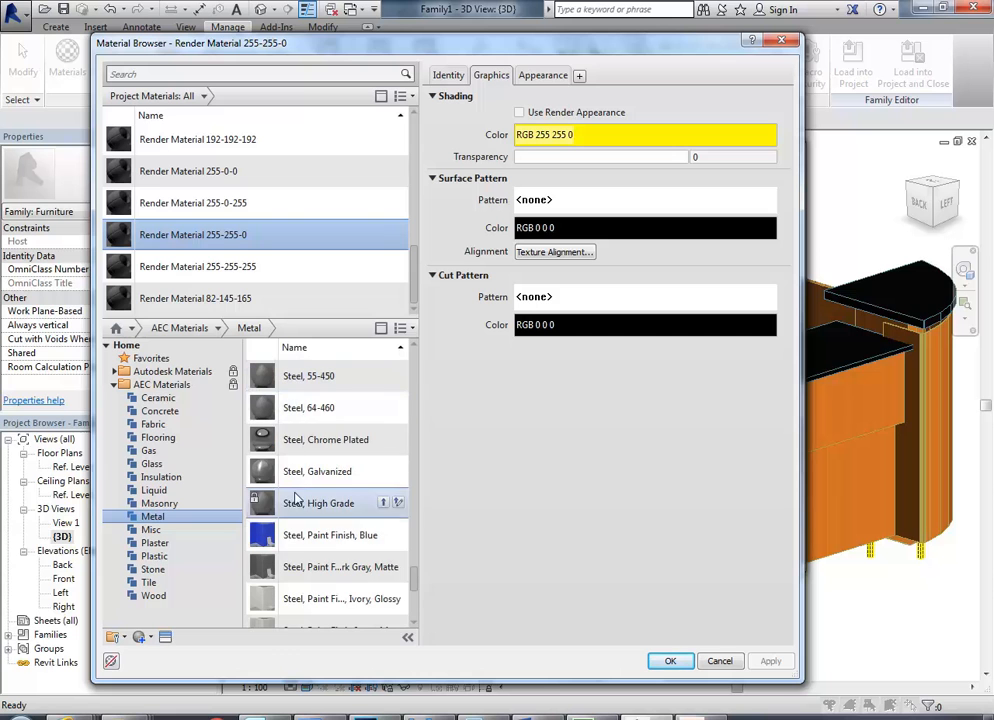
pyautogui.doubleClick(290, 440)
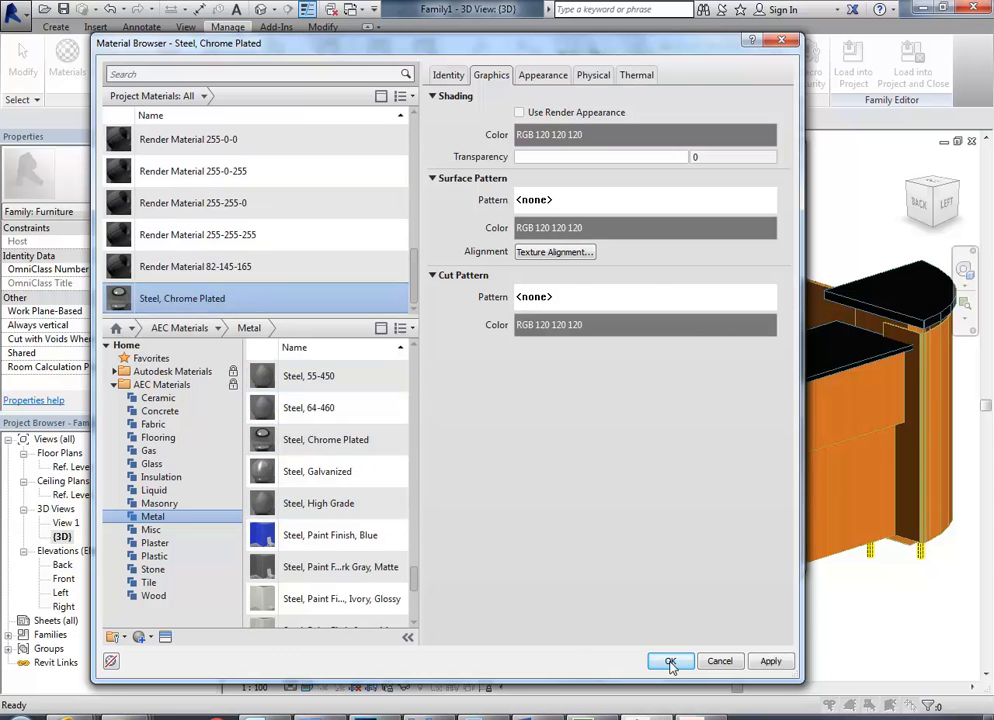
pyautogui.click(670, 660)
pyautogui.click(577, 555)
# - Save the desk as a family file named Counter Unit in the Furniture folder within EDU_DC_InteriorDesign
pyautogui.click(14, 10)
pyautogui.moveTo(56, 187)
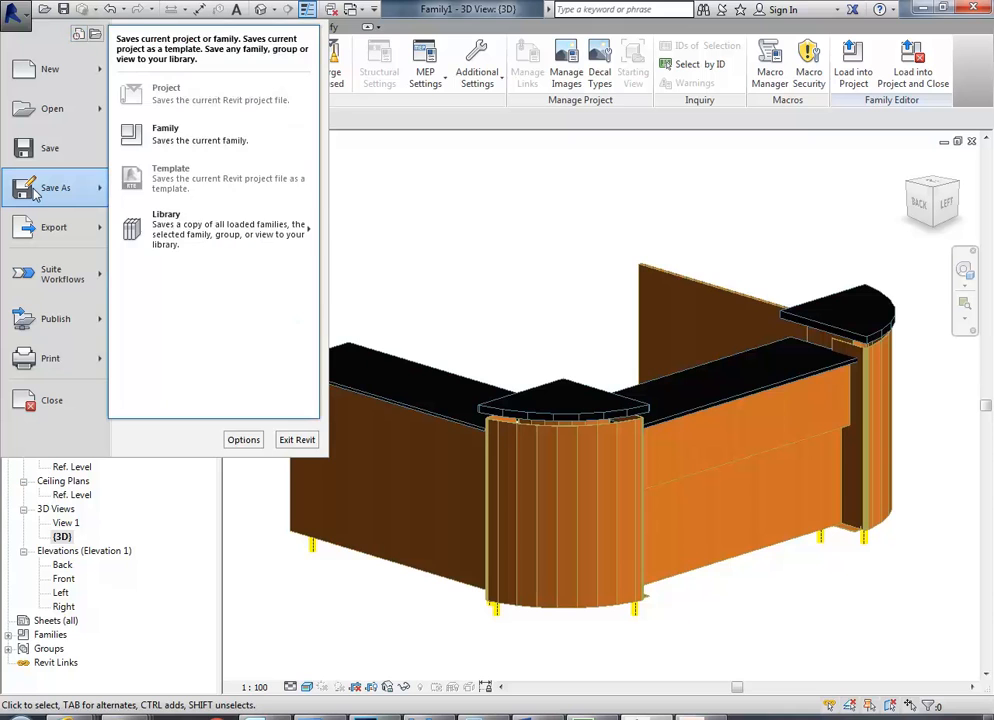
pyautogui.click(168, 138)
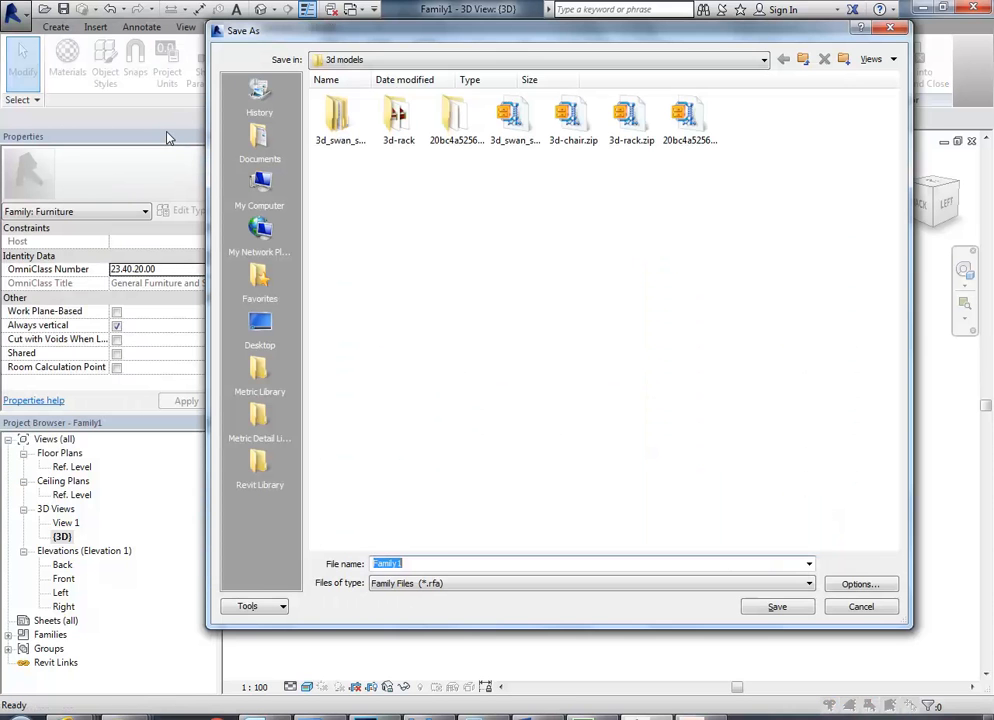
pyautogui.click(437, 62)
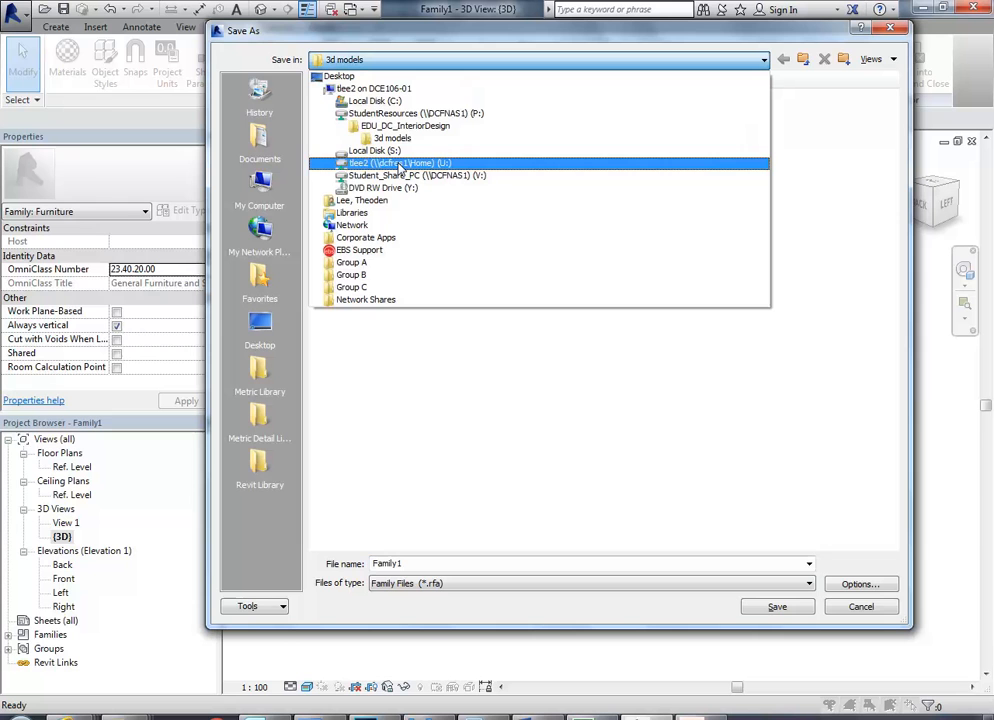
pyautogui.click(405, 126)
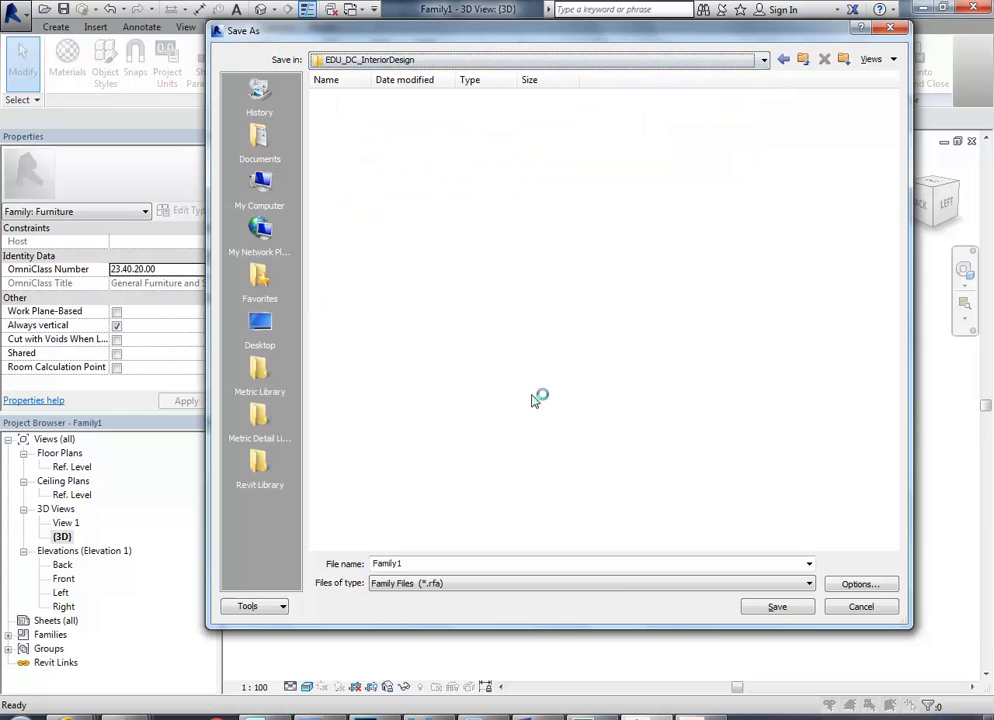
pyautogui.doubleClick(805, 283)
pyautogui.doubleClick(574, 200)
pyautogui.doubleClick(455, 567)
pyautogui.write('Counte')
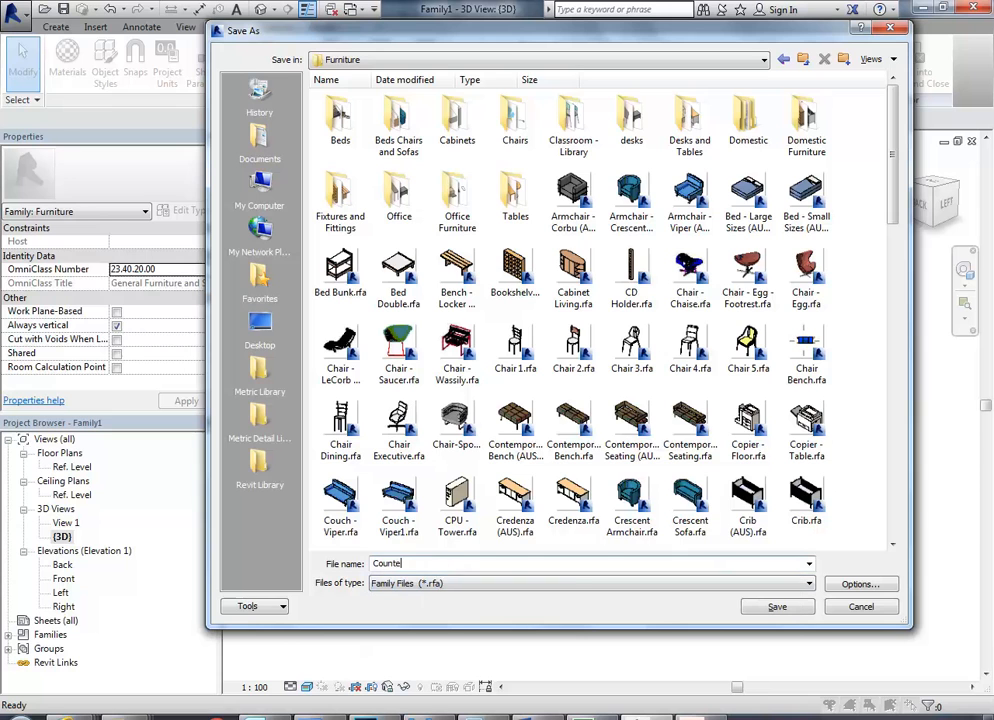
pyautogui.write('r Unit')
pyautogui.click(777, 607)
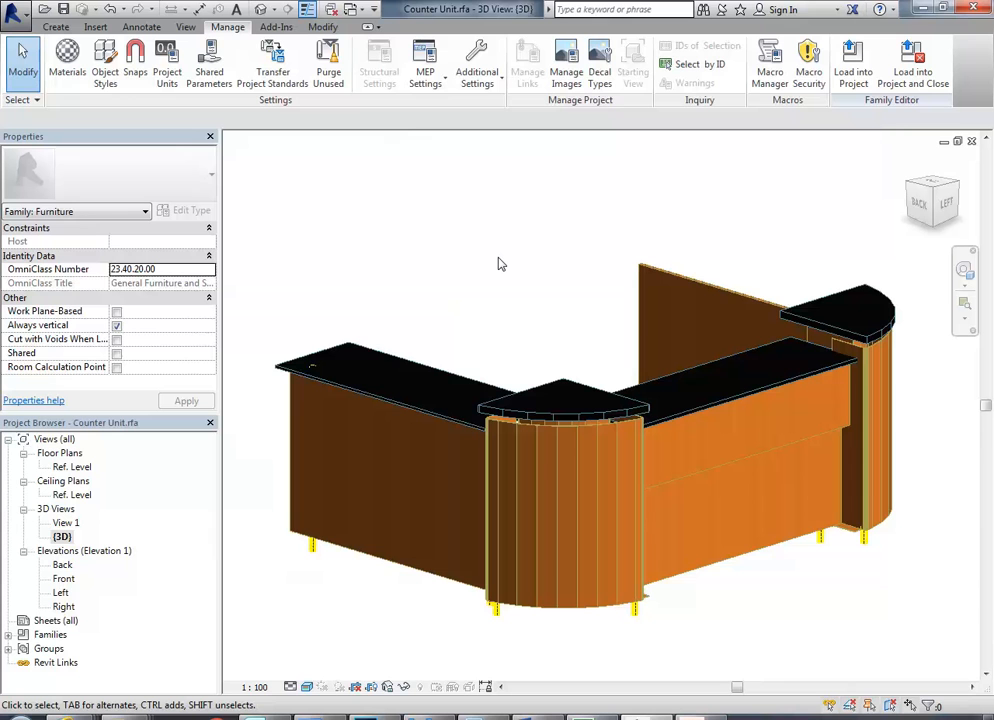
pyautogui.moveTo(540, 280); pyautogui.dragTo(508, 291, button='middle')
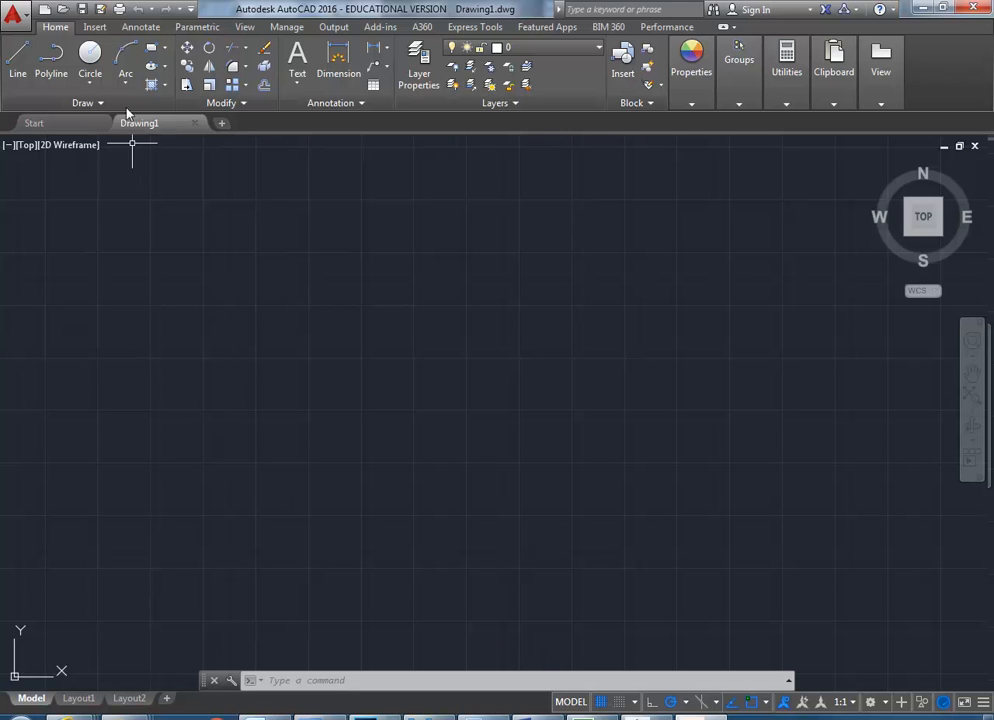
# - Switch to AutoCAD and start importing a file into the blank Drawing1
pyautogui.click(94, 27)
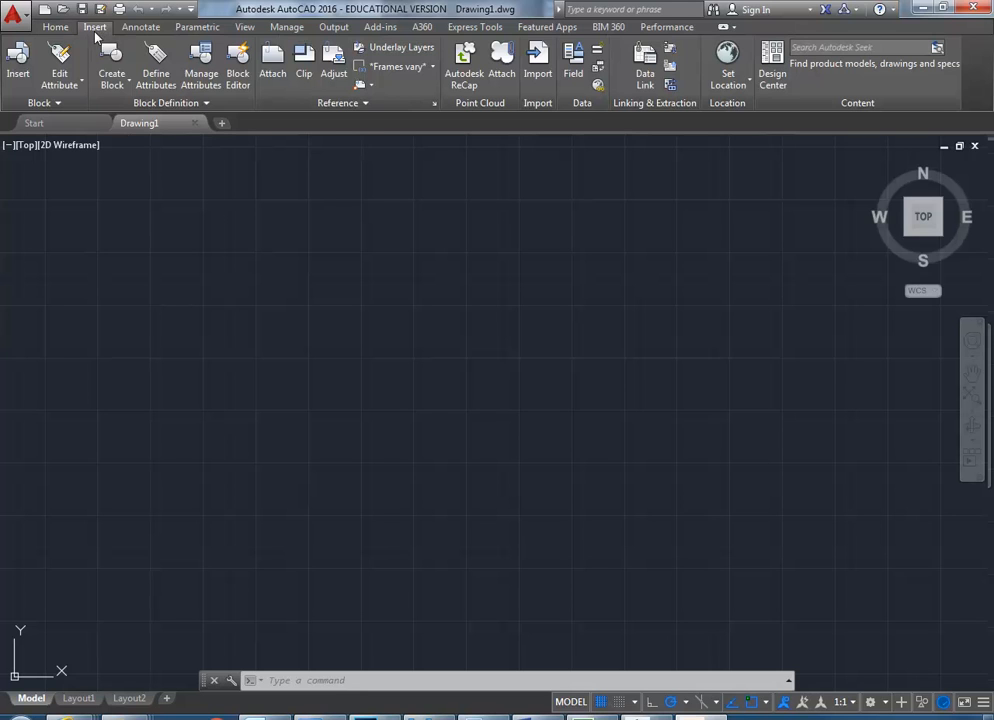
pyautogui.click(537, 62)
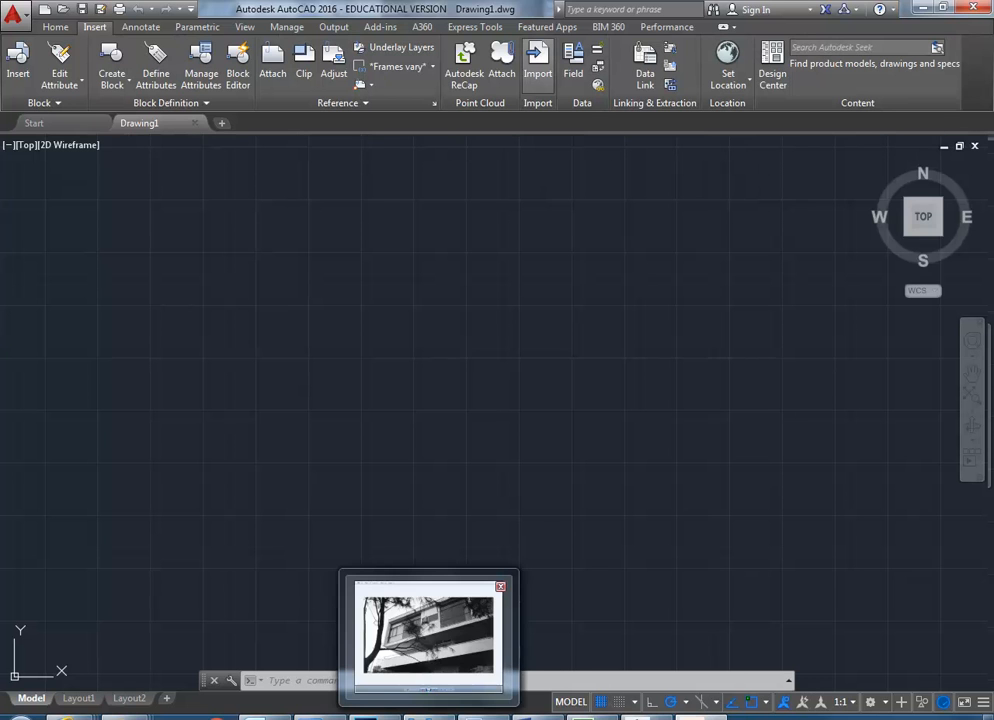
pyautogui.moveTo(556, 590)
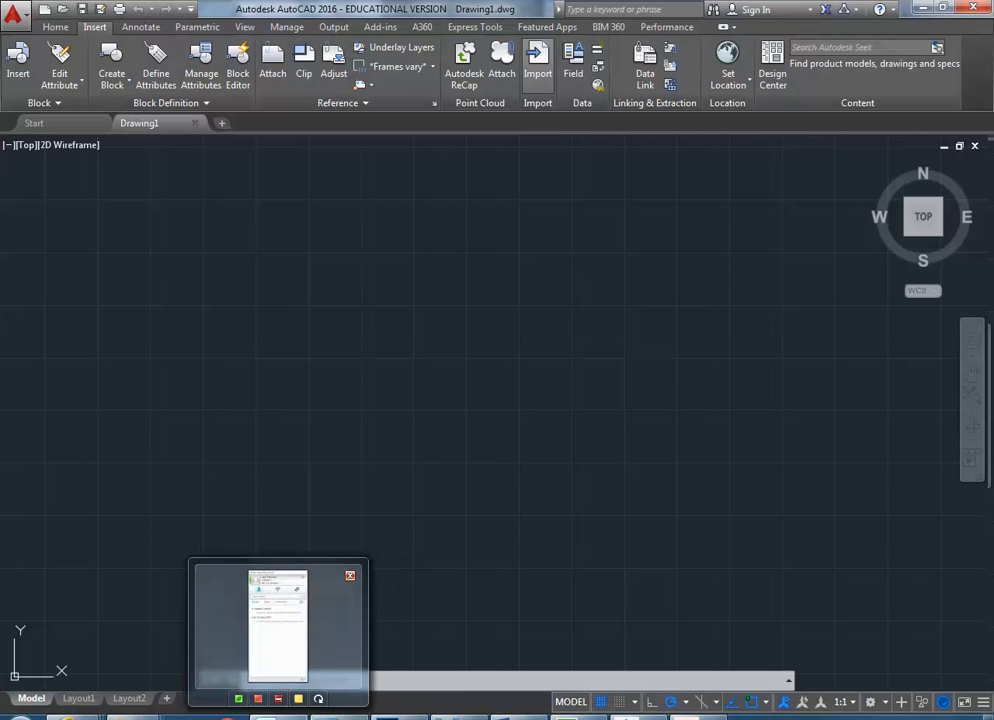
pyautogui.moveTo(345, 588)
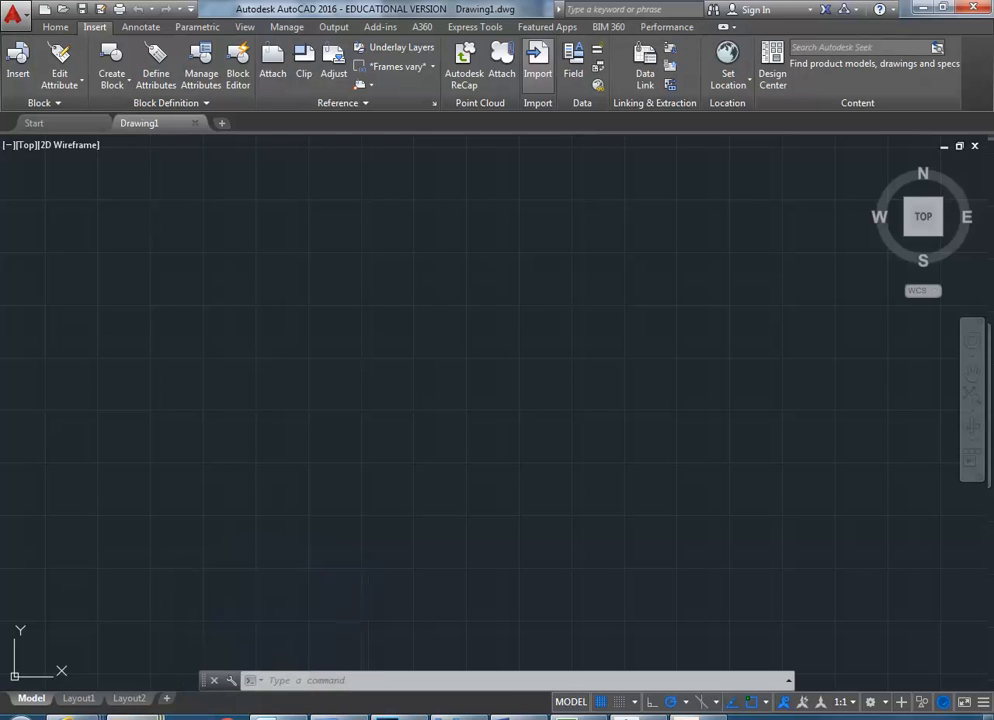
pyautogui.moveTo(130, 712)
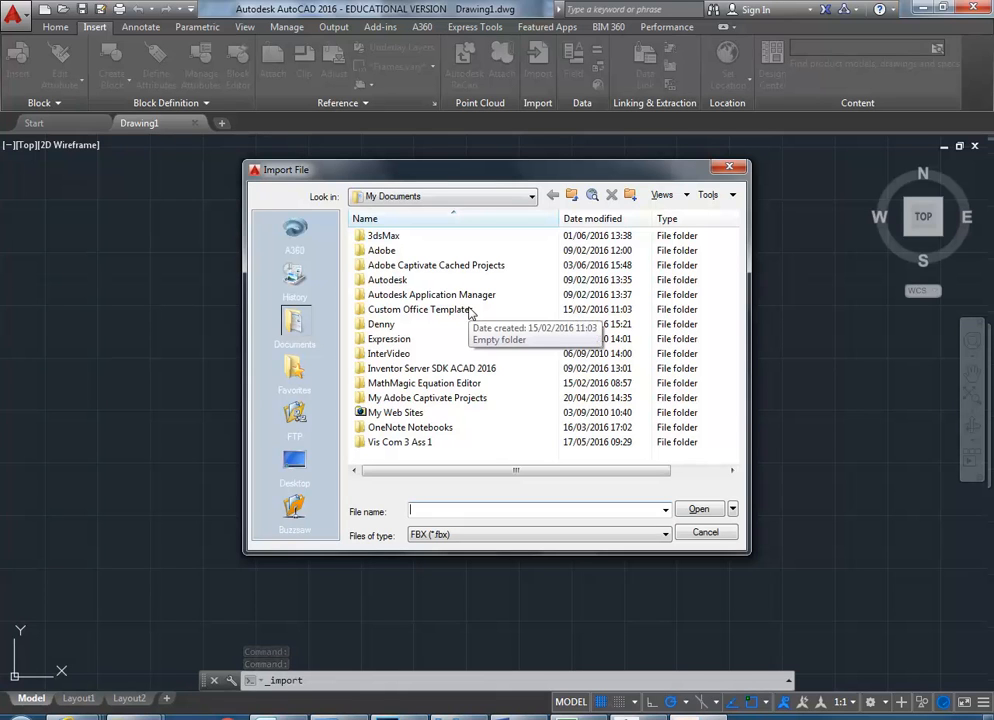
pyautogui.click(476, 198)
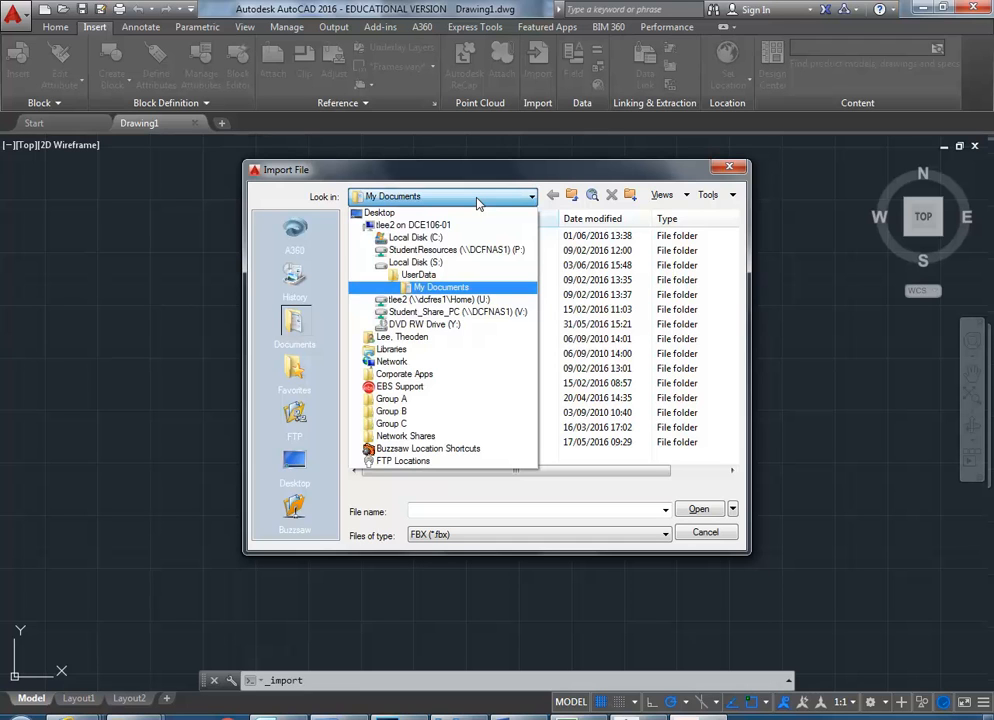
pyautogui.click(455, 300)
pyautogui.click(400, 338)
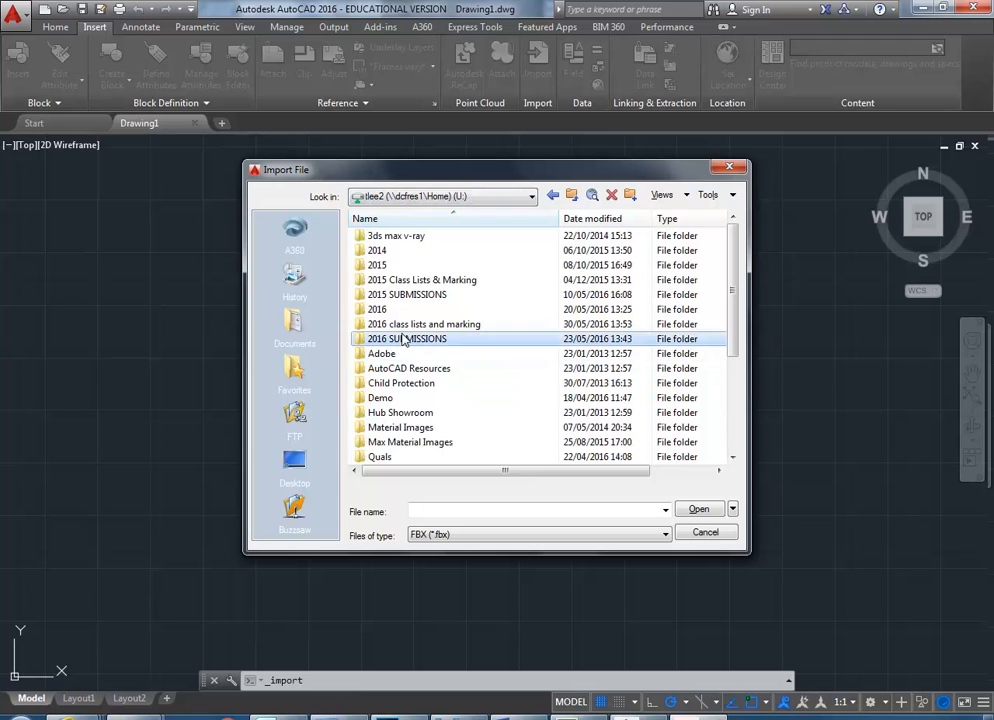
pyautogui.click(385, 384)
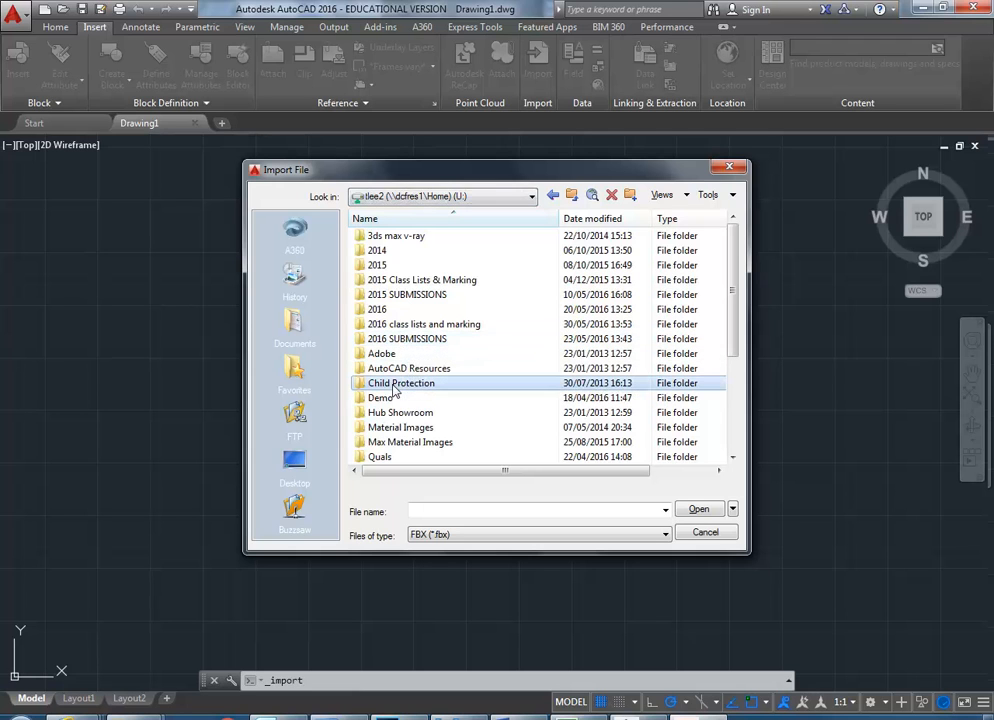
pyautogui.click(402, 309)
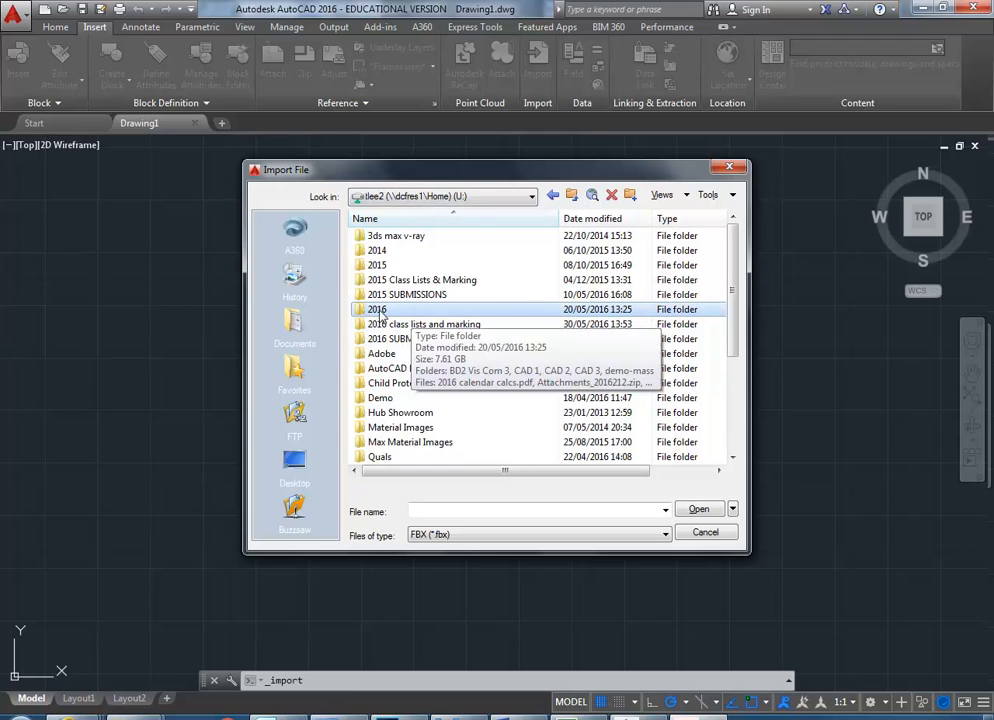
# - Browse for the import file in the 3d models folder of EDU_DC_InteriorDesign on the StudentResources drive
pyautogui.click(474, 196)
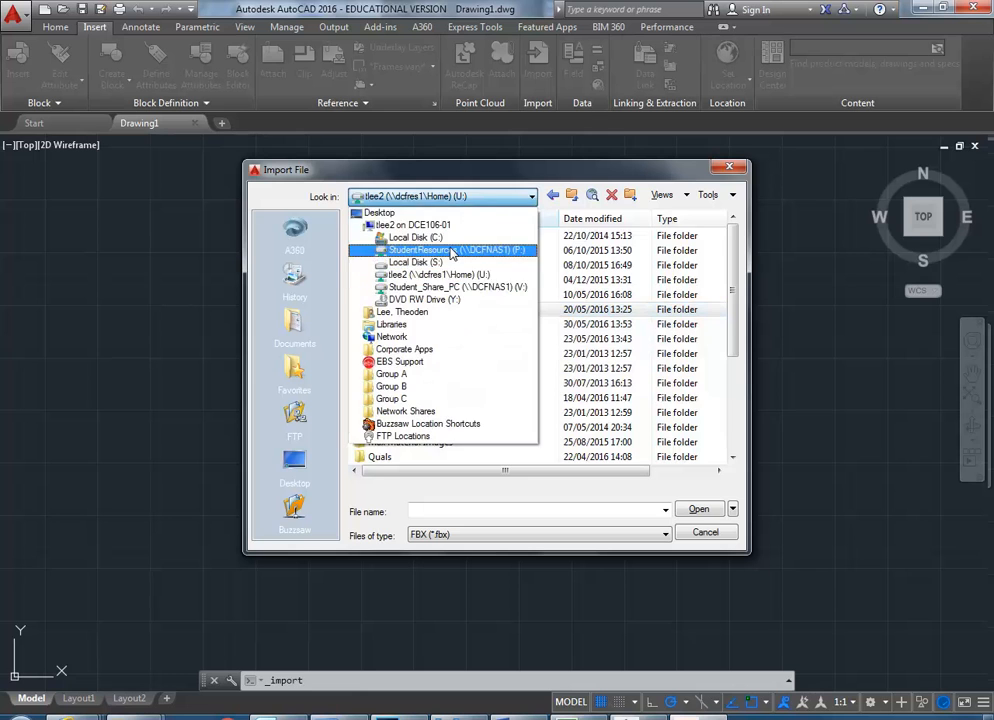
pyautogui.click(420, 251)
pyautogui.doubleClick(412, 339)
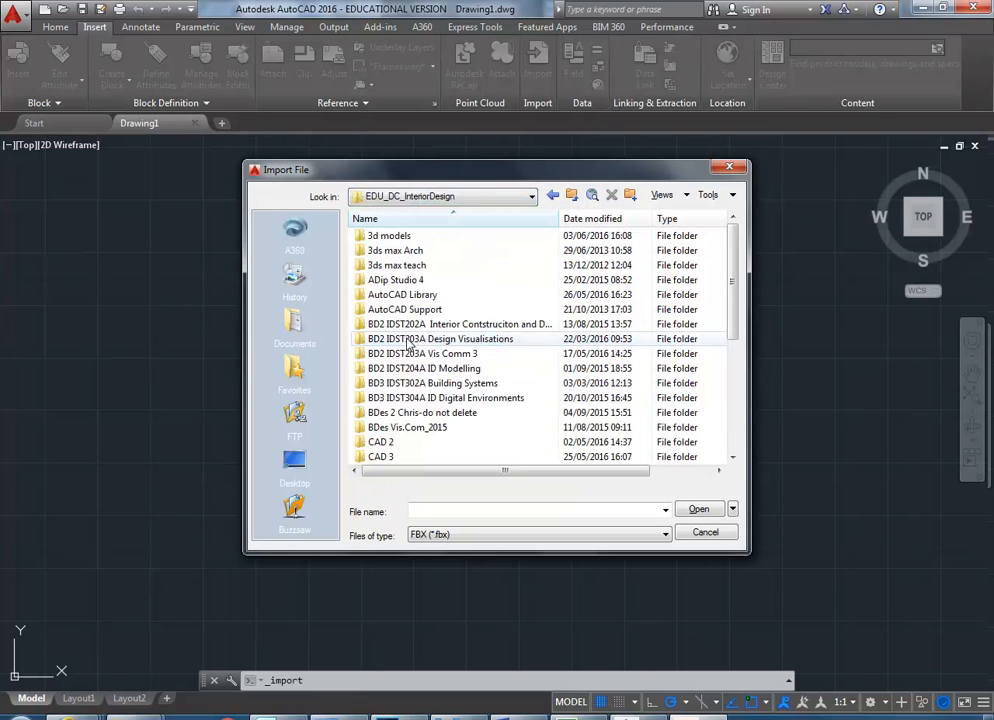
pyautogui.click(407, 442)
pyautogui.scroll(-1, 385, 398)
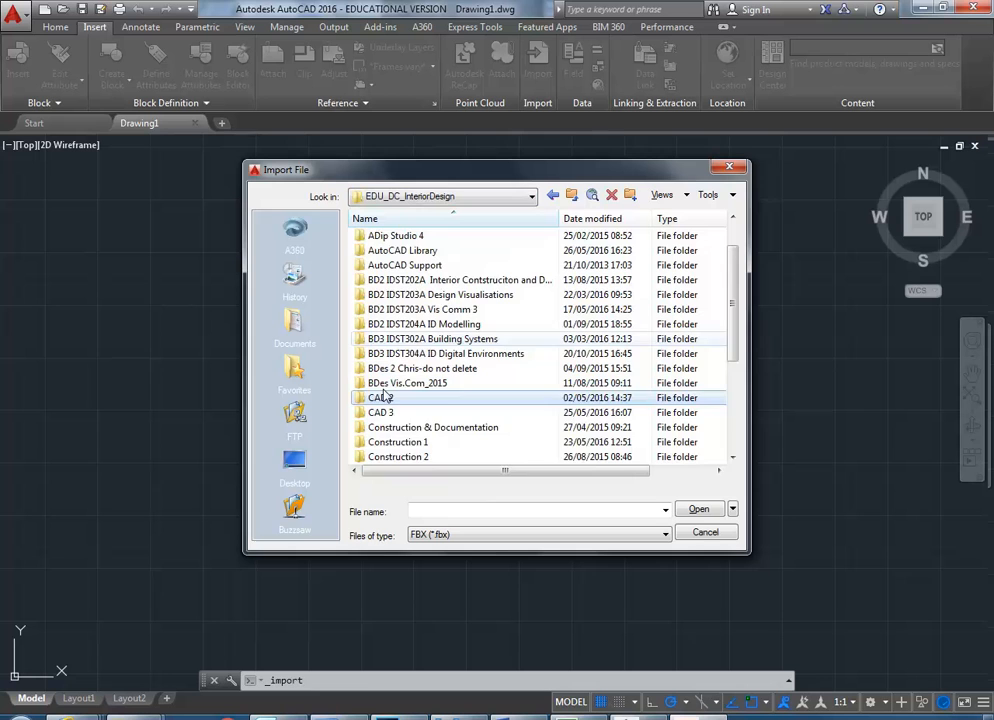
pyautogui.scroll(1, 393, 272)
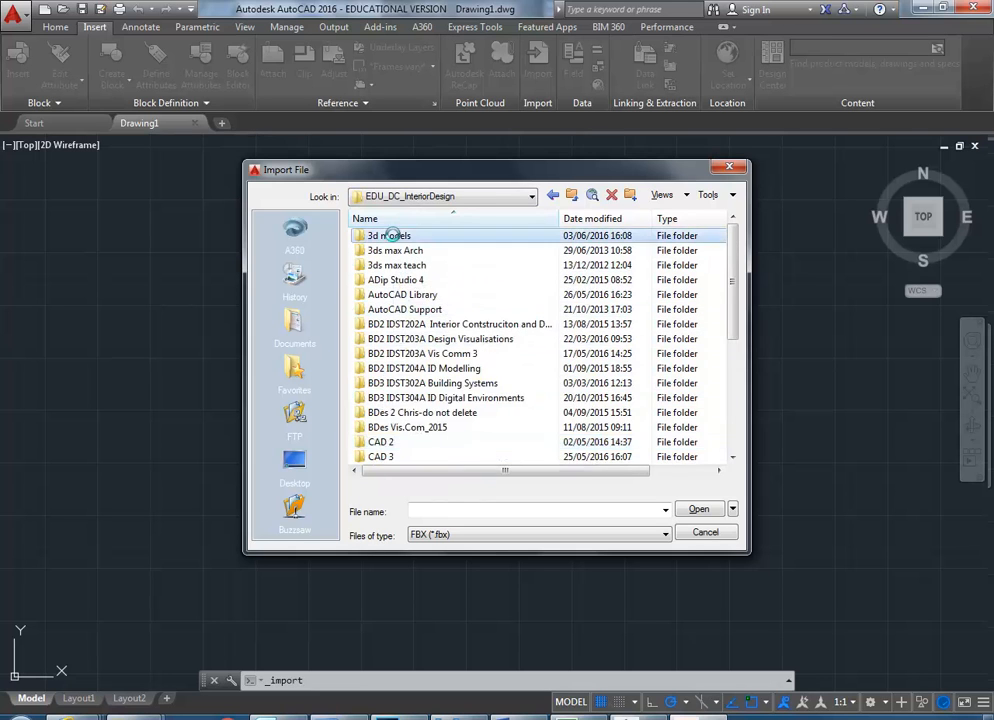
pyautogui.doubleClick(382, 235)
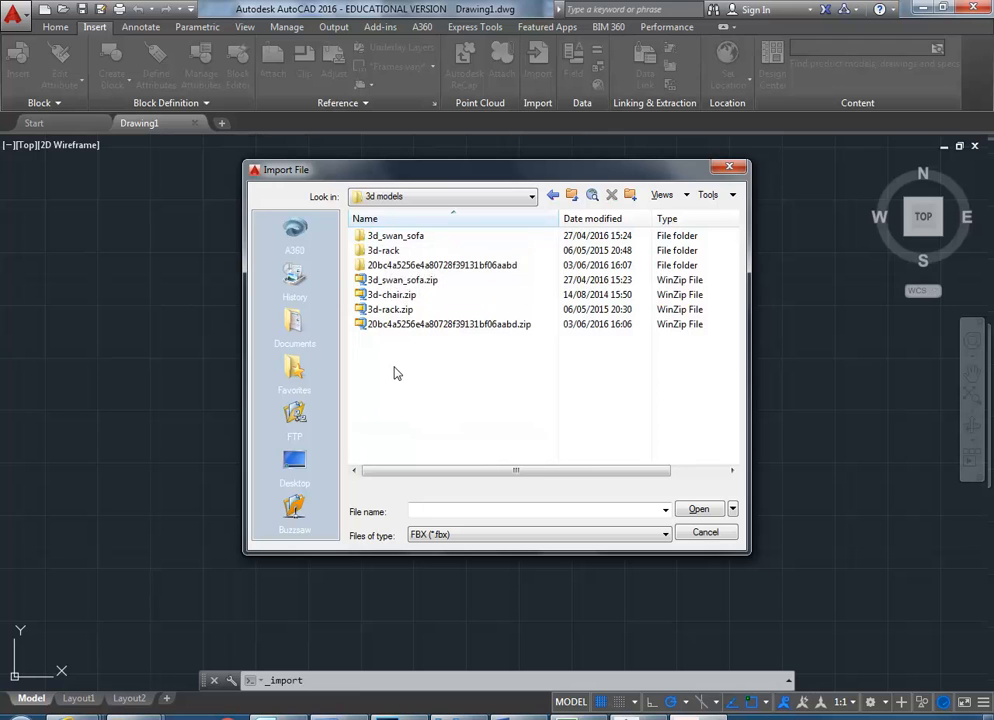
# - Set the import file type to All Files and look through the models in the 3d models folder
pyautogui.click(482, 535)
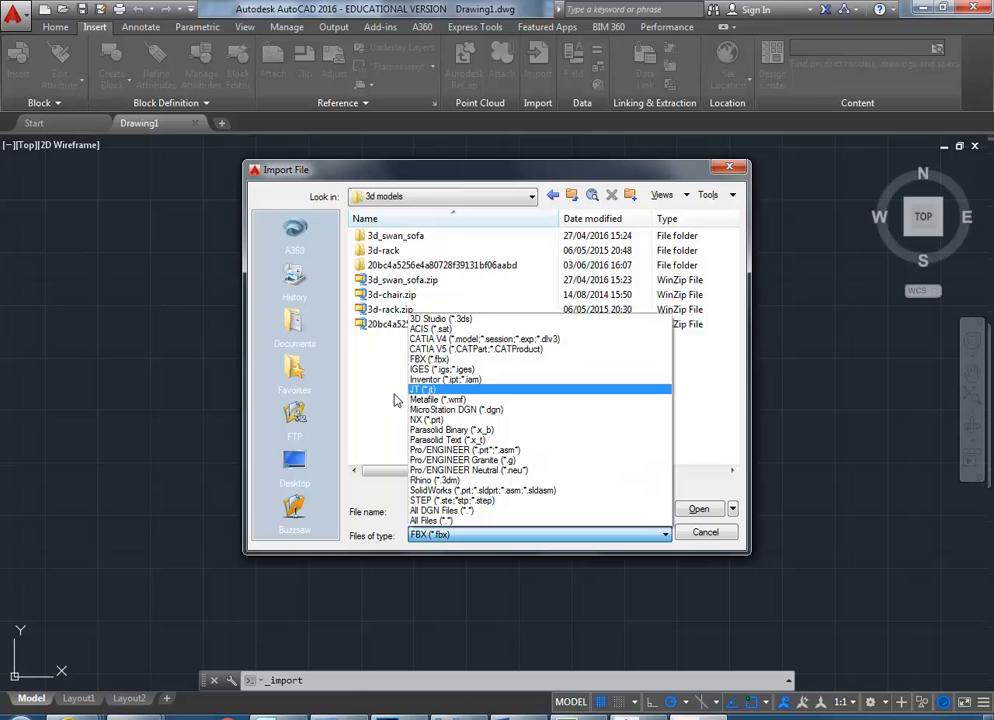
pyautogui.click(435, 522)
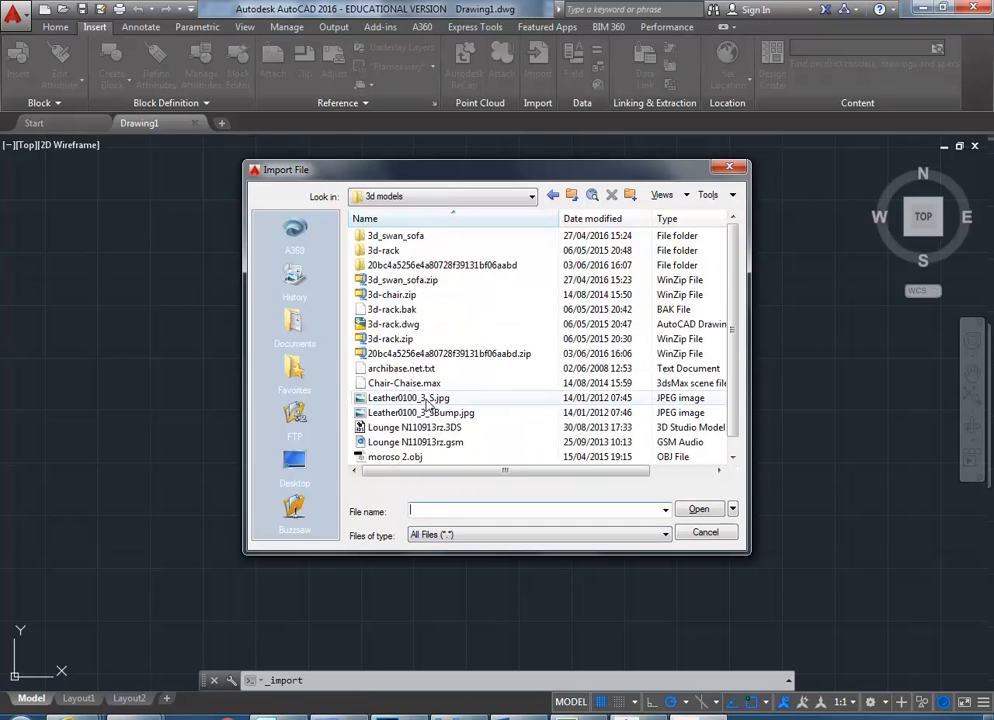
pyautogui.click(374, 340)
pyautogui.click(382, 387)
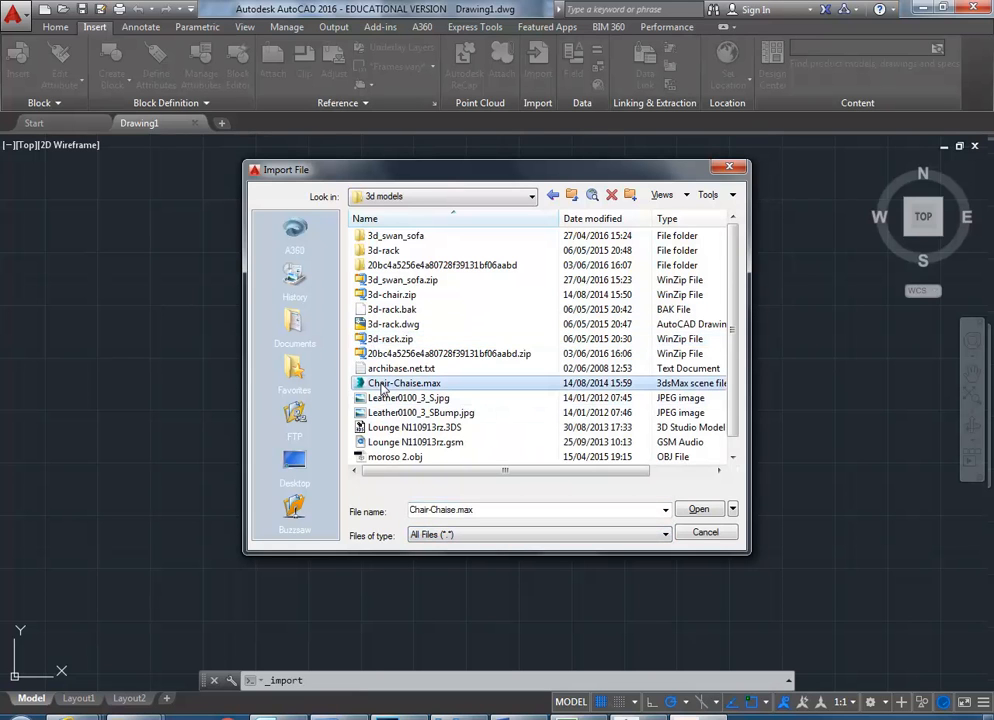
pyautogui.scroll(-1, 382, 389)
pyautogui.click(395, 413)
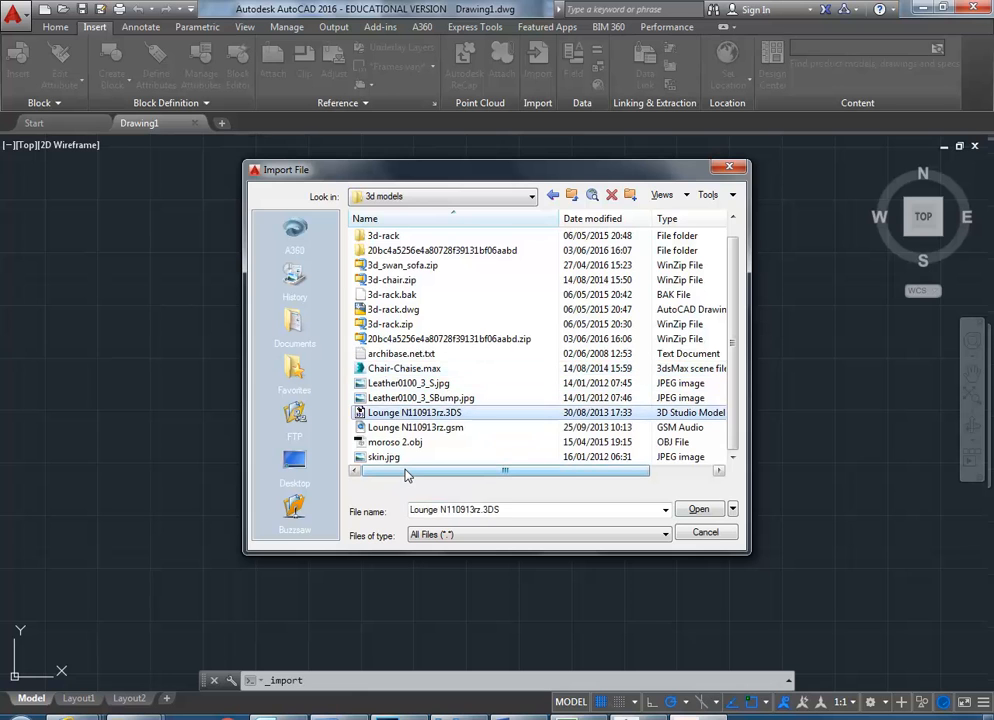
pyautogui.scroll(1, 405, 300)
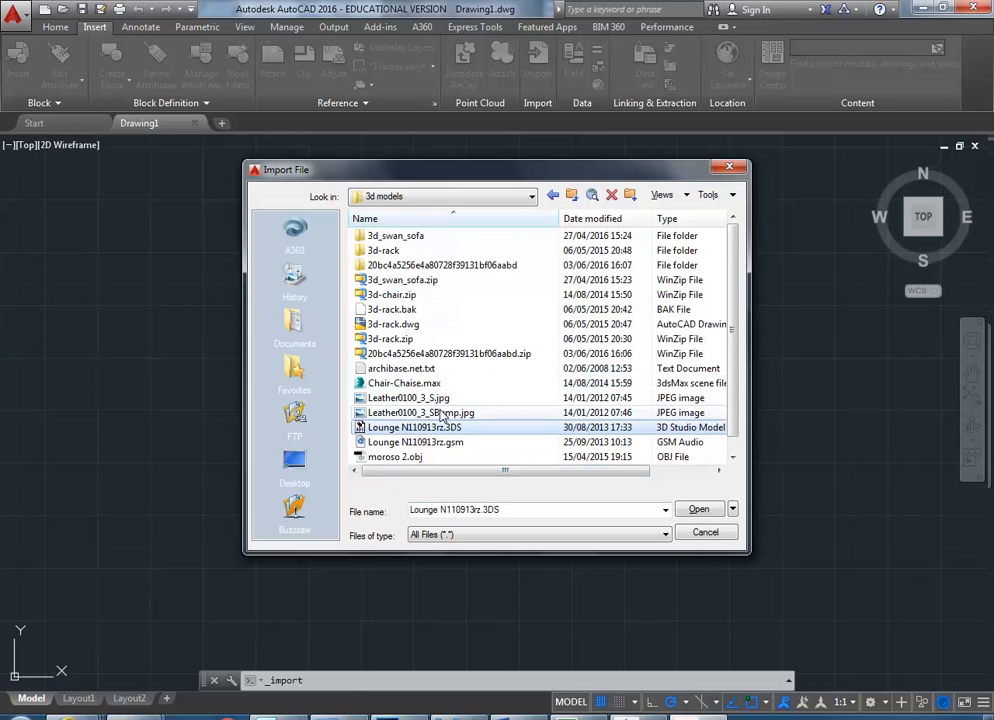
# - Choose Bed sangiacomo N010715.3ds from the 20bc4a5256e4a80728f39131bf06aabd folder as the file to import
pyautogui.doubleClick(410, 264)
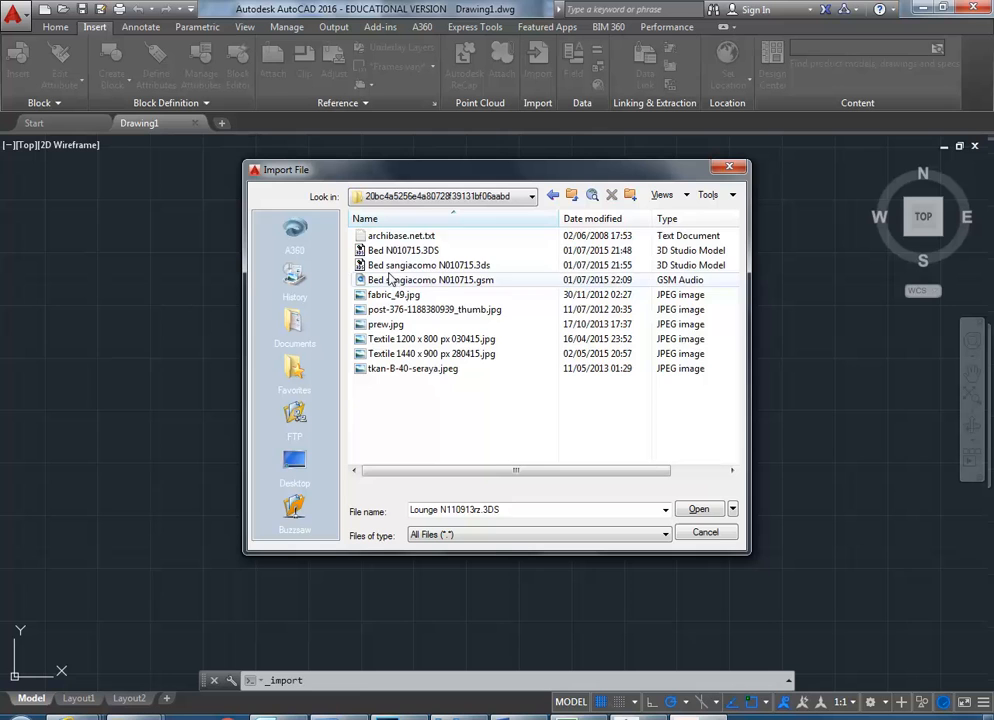
pyautogui.click(391, 266)
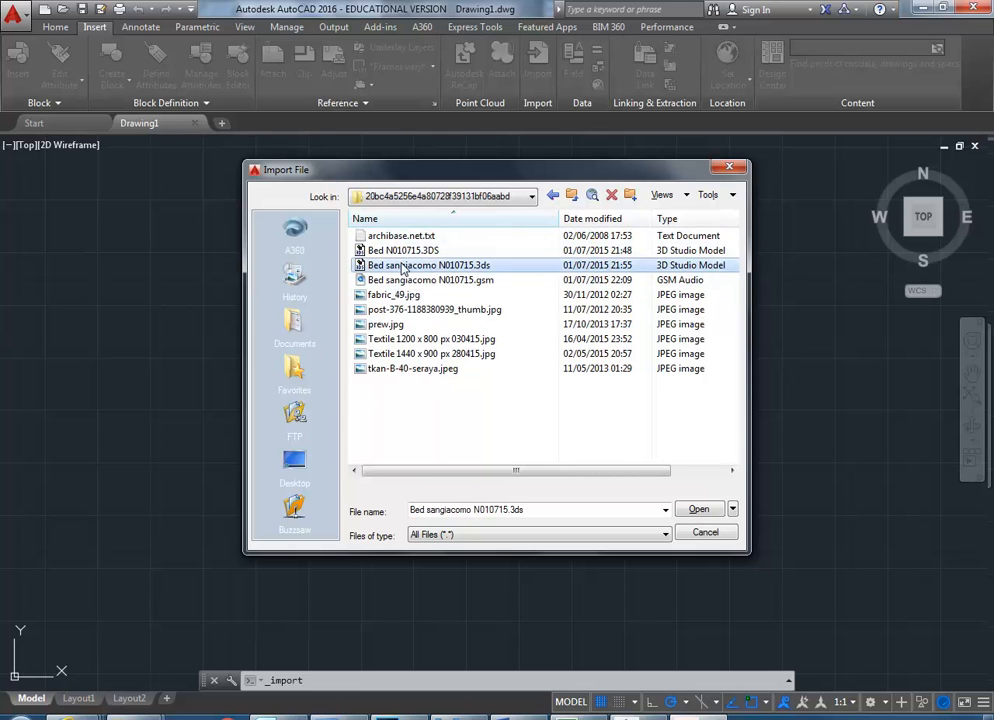
pyautogui.doubleClick(373, 267)
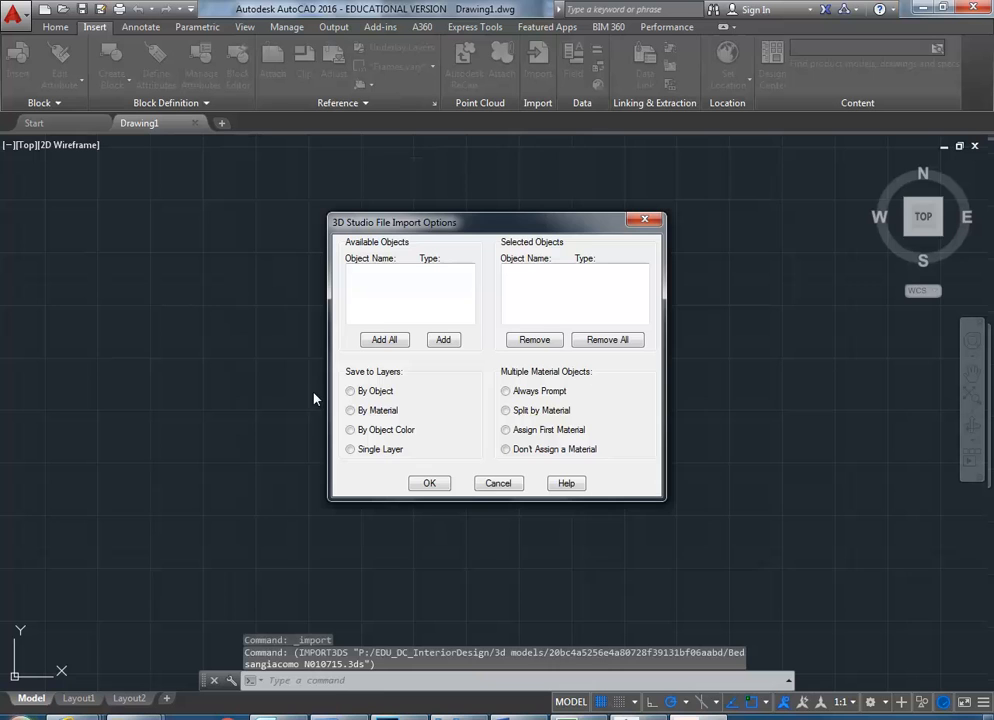
# - Import all available objects of the bed model, saving them to layers By Material
pyautogui.moveTo(401, 249)
pyautogui.mouseDown()
pyautogui.moveTo(404, 266)
pyautogui.moveTo(405, 238)
pyautogui.moveTo(404, 268)
pyautogui.moveTo(404, 240)
pyautogui.mouseUp()
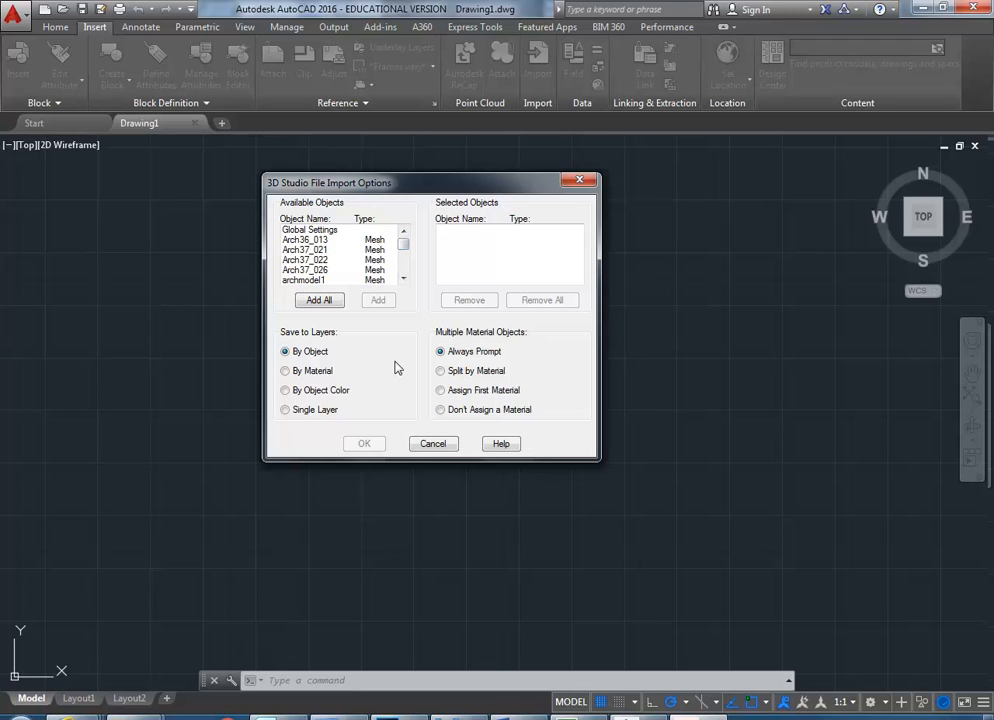
pyautogui.moveTo(404, 251)
pyautogui.mouseDown()
pyautogui.moveTo(404, 266)
pyautogui.moveTo(403, 232)
pyautogui.mouseUp()
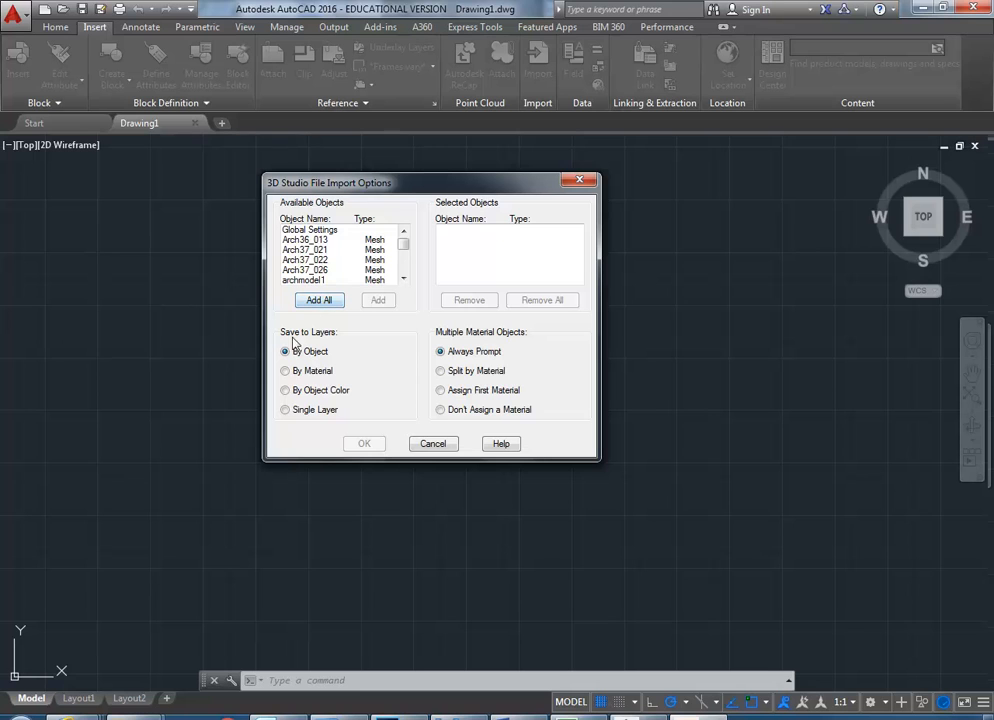
pyautogui.click(286, 372)
pyautogui.click(318, 301)
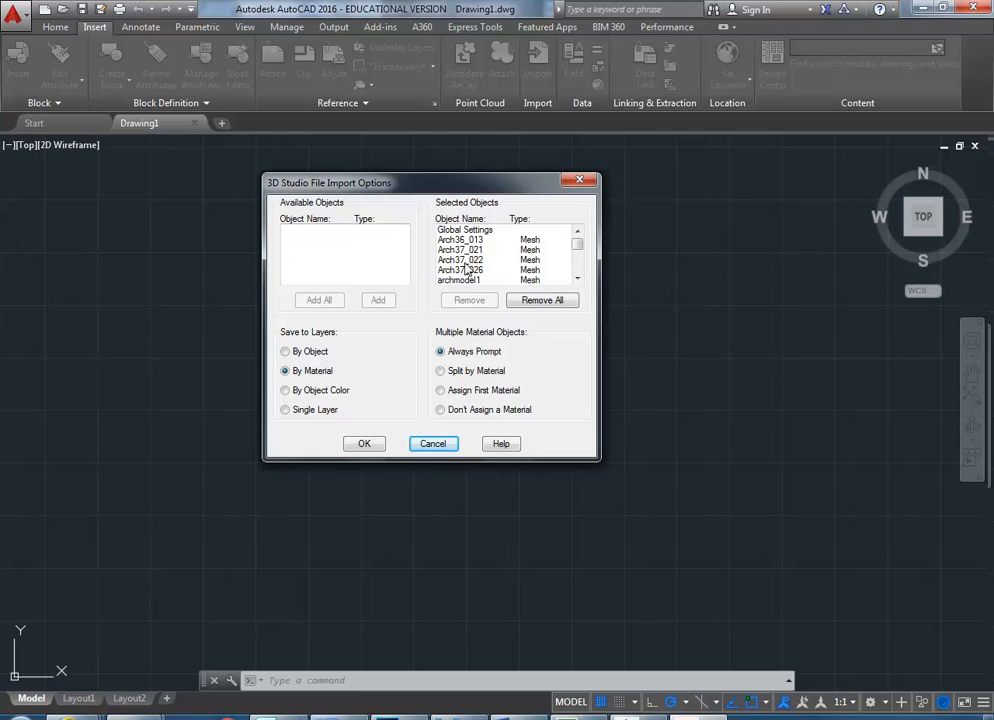
pyautogui.click(364, 445)
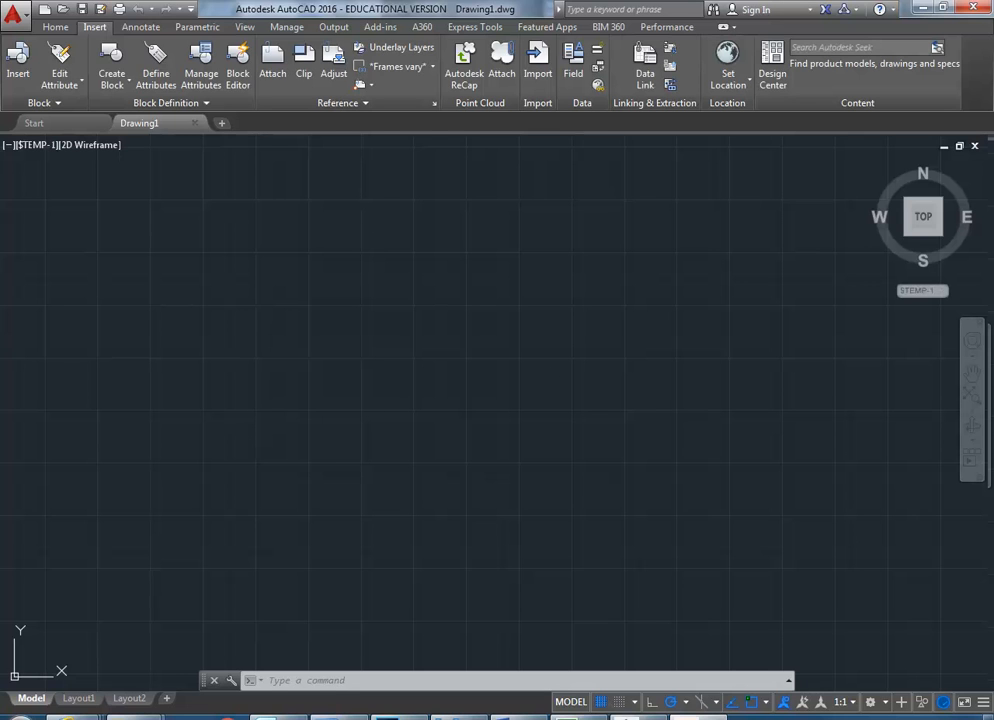
# - Search the computer's programs for 3ds max and launch it
pyautogui.click(20, 715)
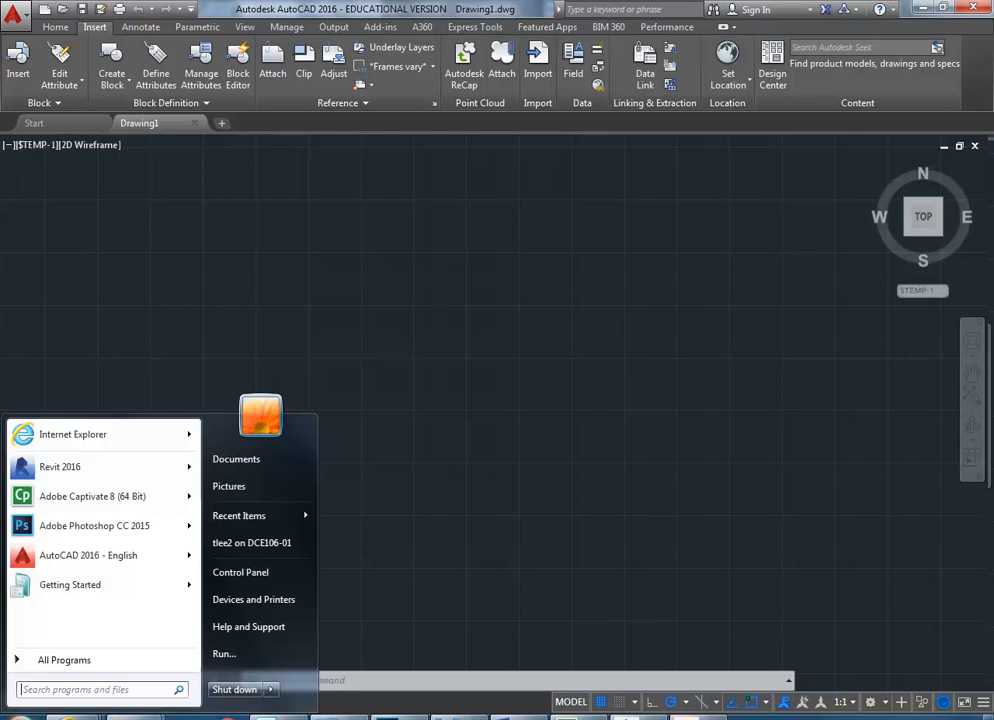
pyautogui.click(50, 690)
pyautogui.write('3ds')
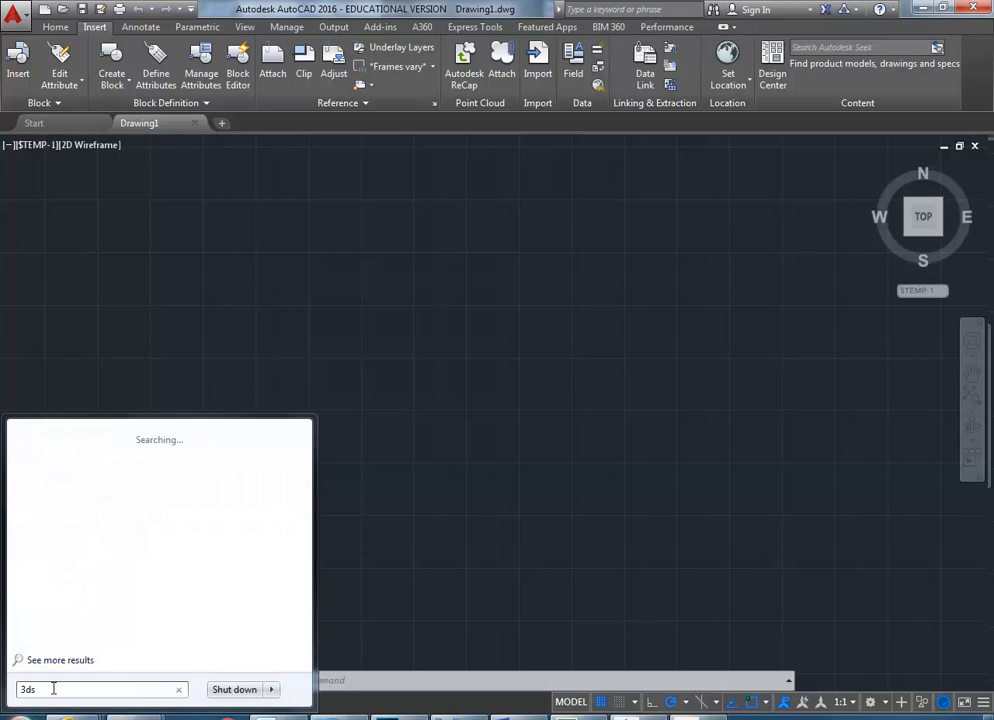
pyautogui.write(' m')
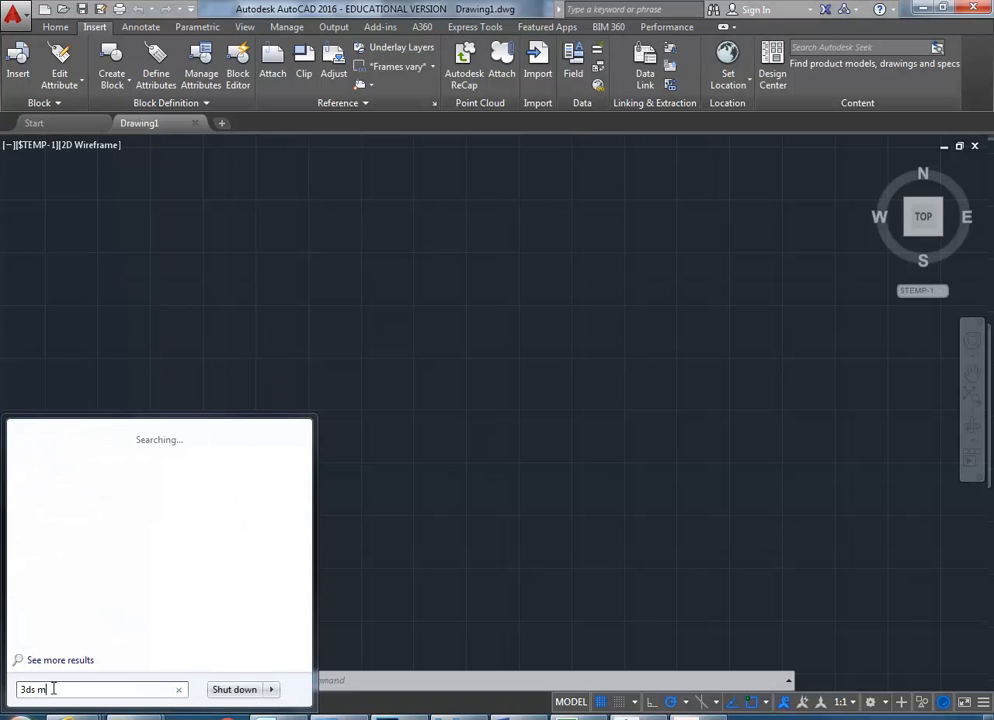
pyautogui.write('ax')
pyautogui.click(85, 454)
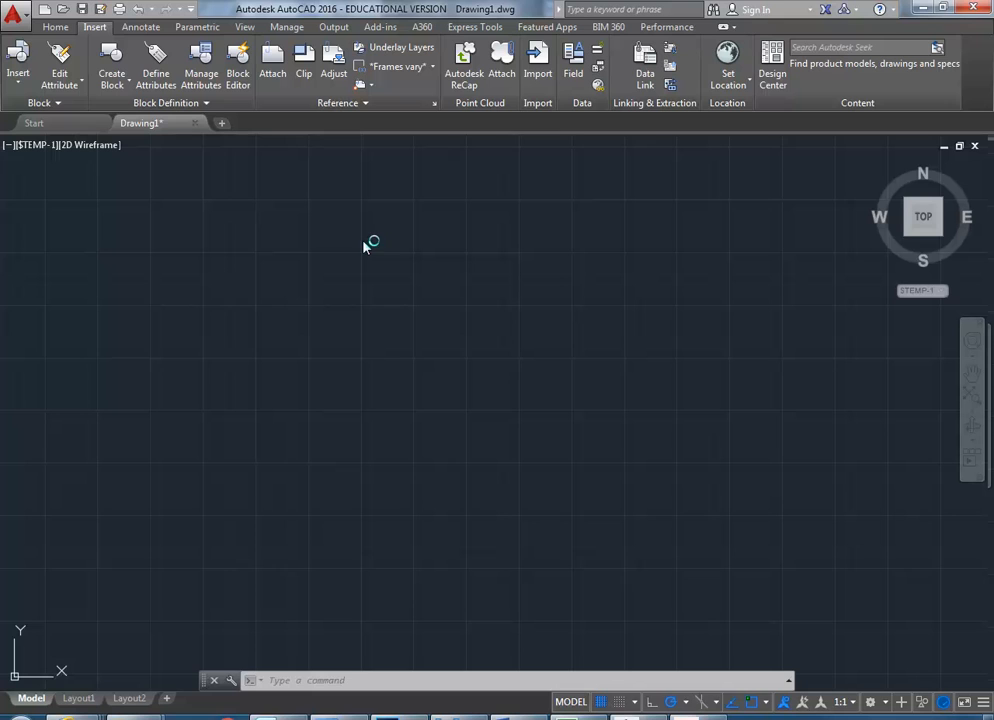
# - Examine the whole imported bed in plan and from a 3D angle, dismissing the High Quality Geometry notification
pyautogui.click(694, 717)
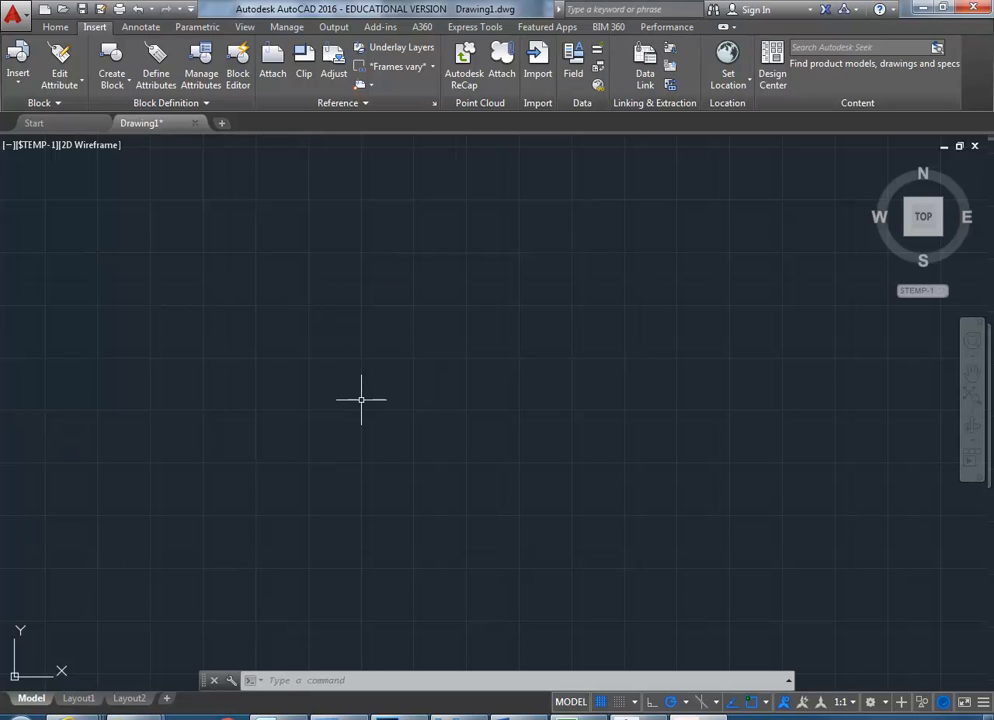
pyautogui.middleClick(289, 473)
pyautogui.middleClick(289, 473)
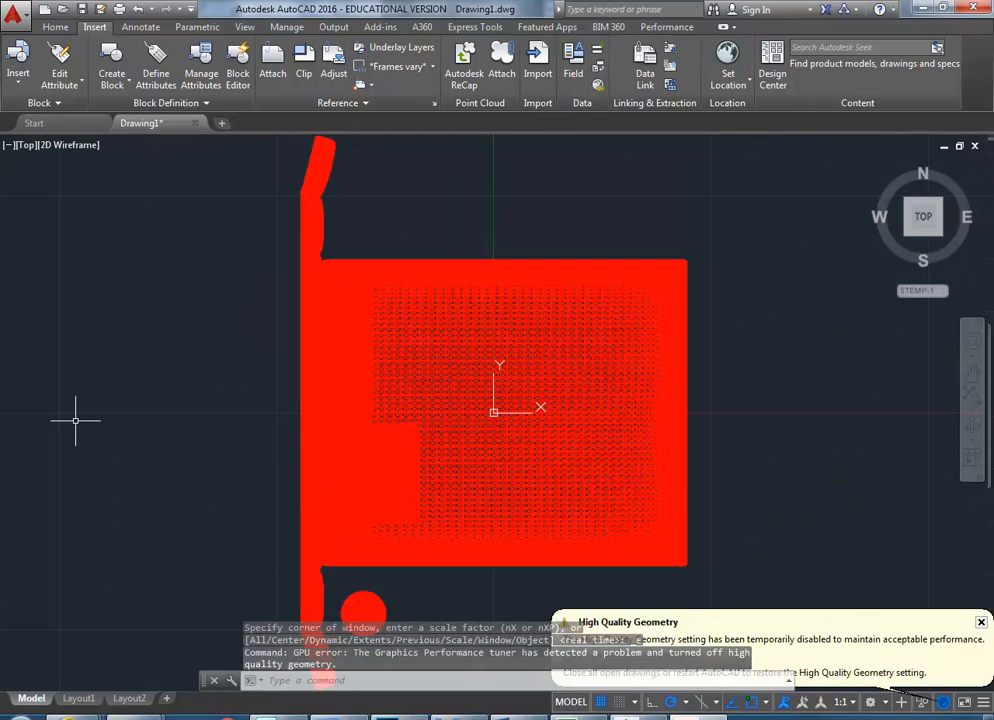
pyautogui.scroll(-2, 223, 310)
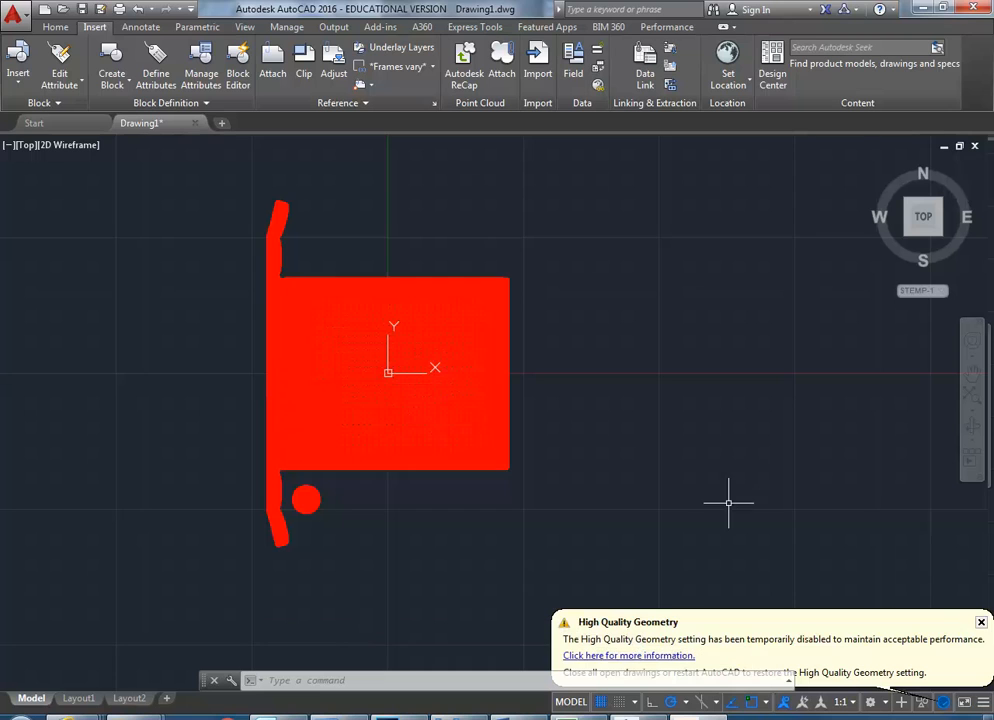
pyautogui.click(981, 622)
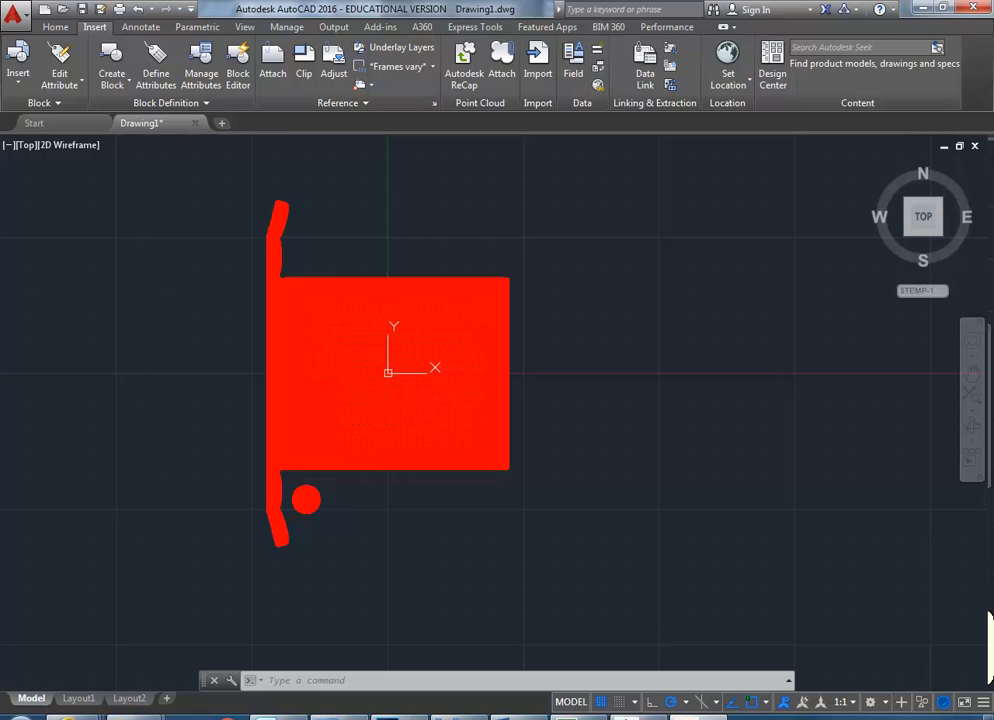
pyautogui.keyDown('shift'); pyautogui.moveTo(988, 612); pyautogui.dragTo(988, 612, button='middle'); pyautogui.keyUp('shift')
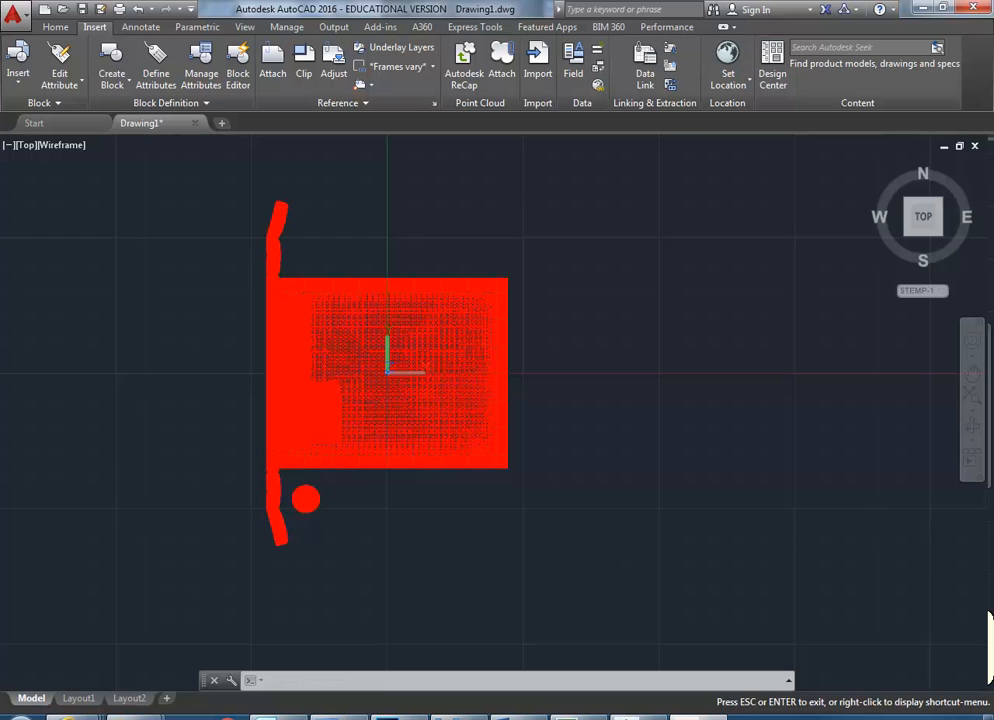
pyautogui.keyDown('shift'); pyautogui.moveTo(324, 475); pyautogui.dragTo(689, 457, button='middle'); pyautogui.keyUp('shift')
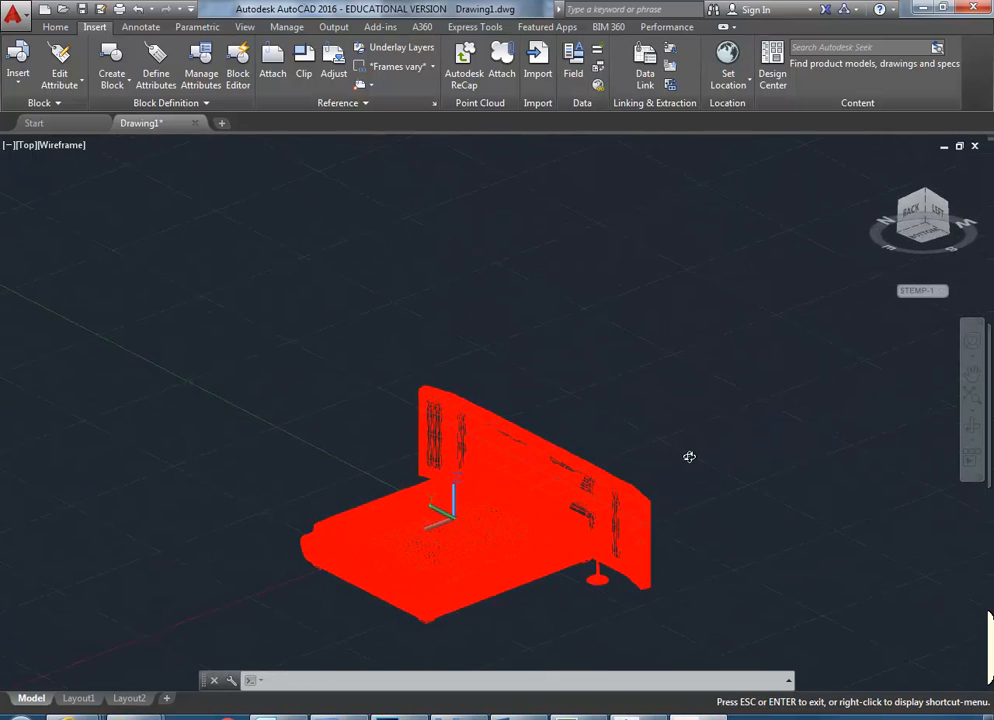
pyautogui.middleClick(689, 457)
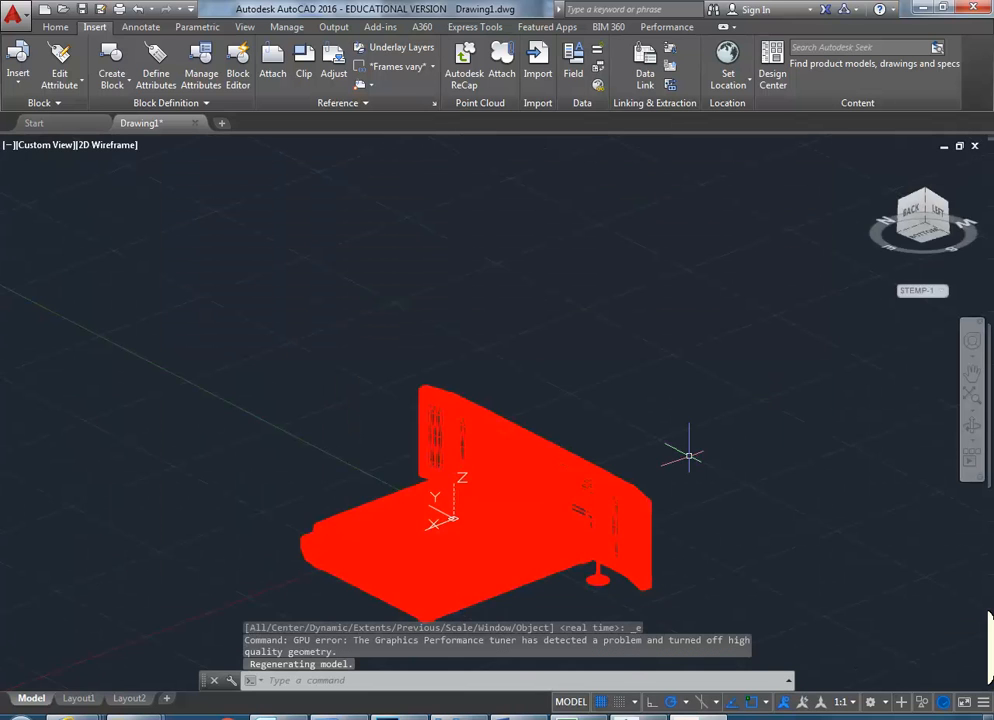
pyautogui.moveTo(237, 441); pyautogui.dragTo(253, 366, button='middle')
pyautogui.scroll(2, 335, 393)
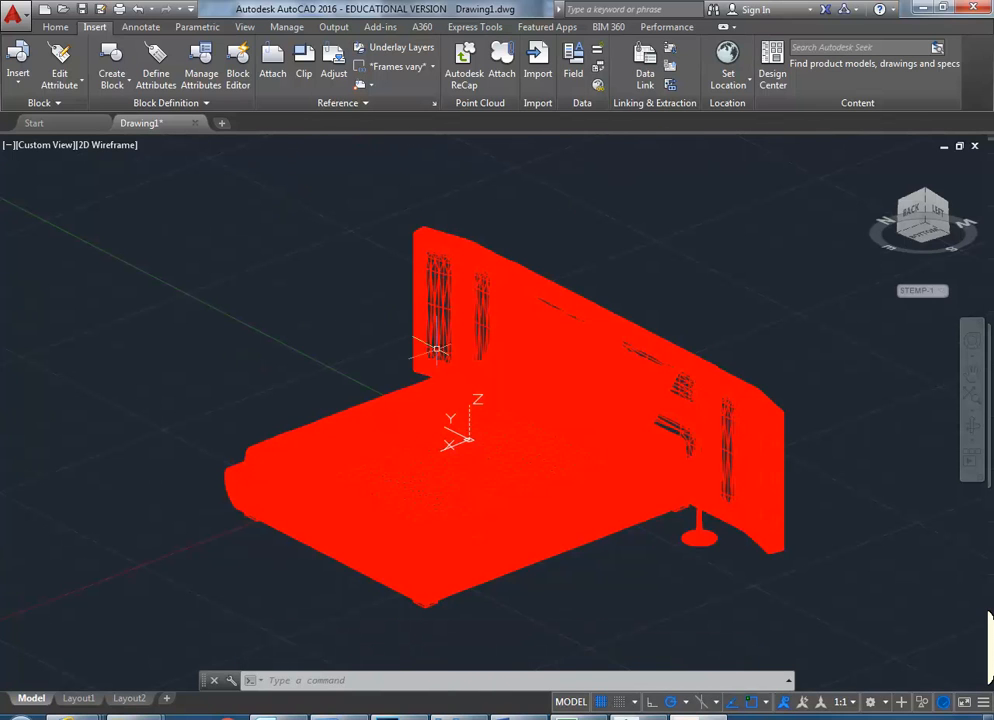
# - Switch to the 3D Basics workspace and set the view's visual style to Shaded with edges
pyautogui.click(886, 705)
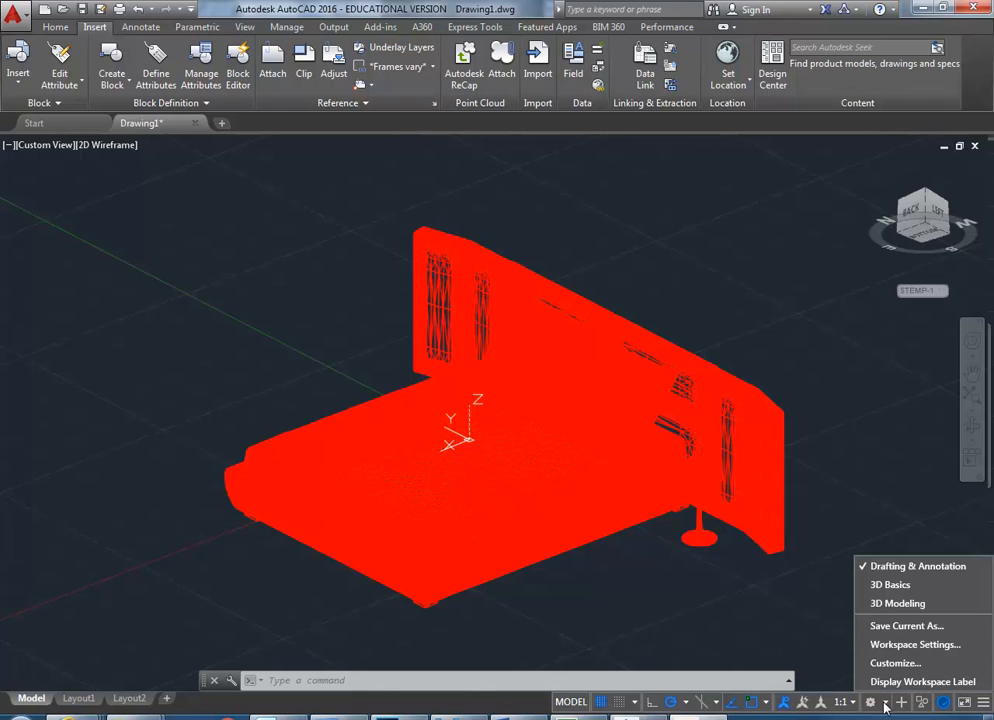
pyautogui.click(884, 587)
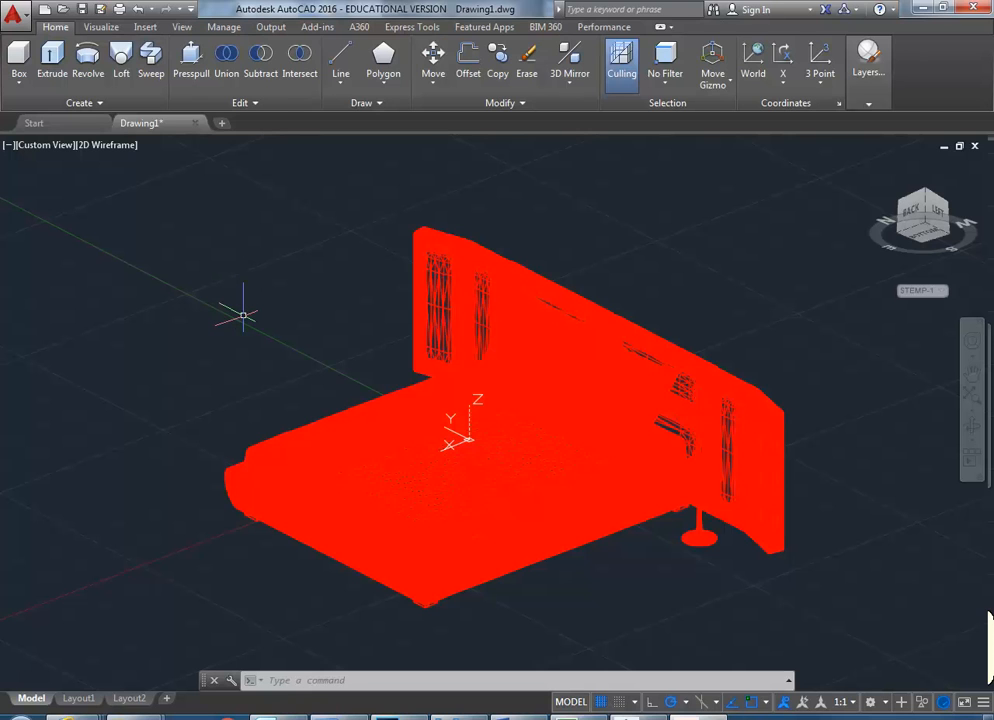
pyautogui.click(869, 76)
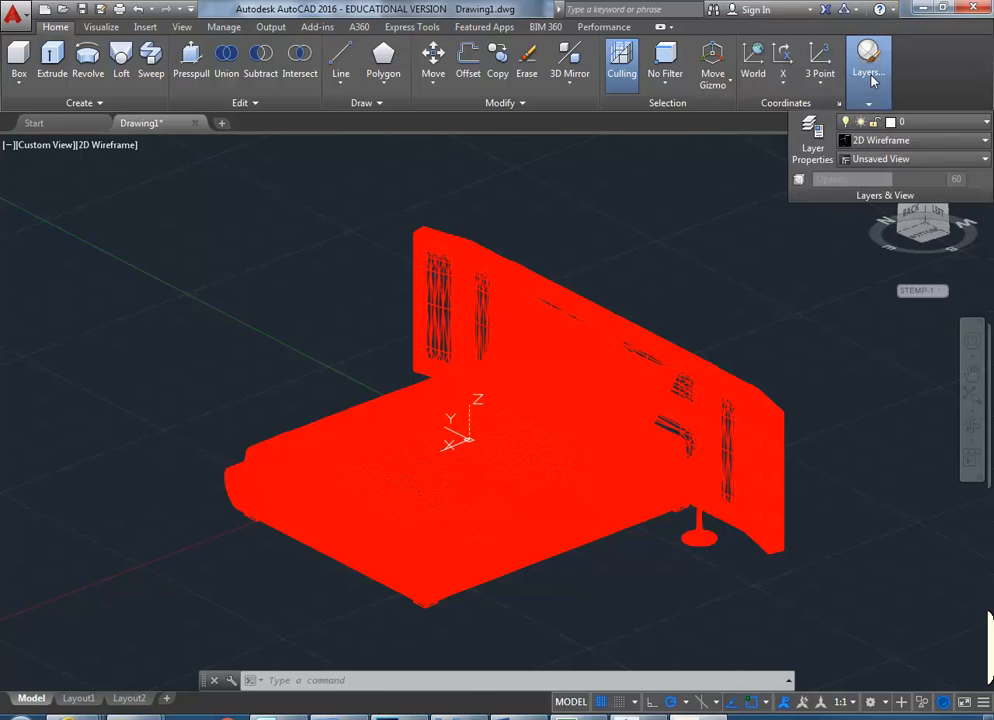
pyautogui.click(911, 141)
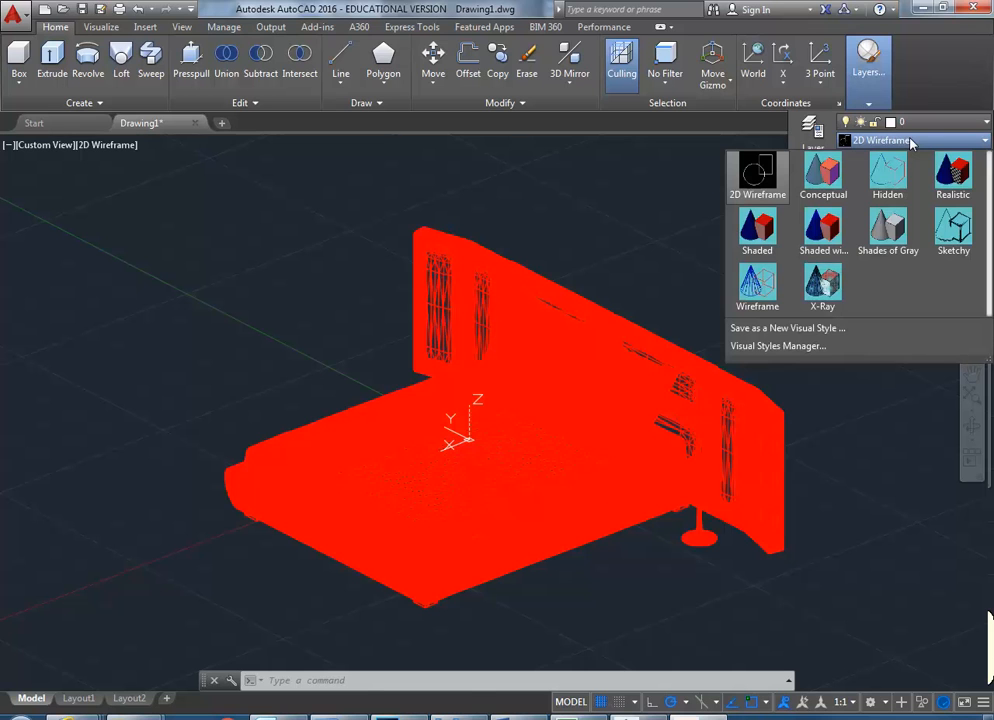
pyautogui.click(820, 234)
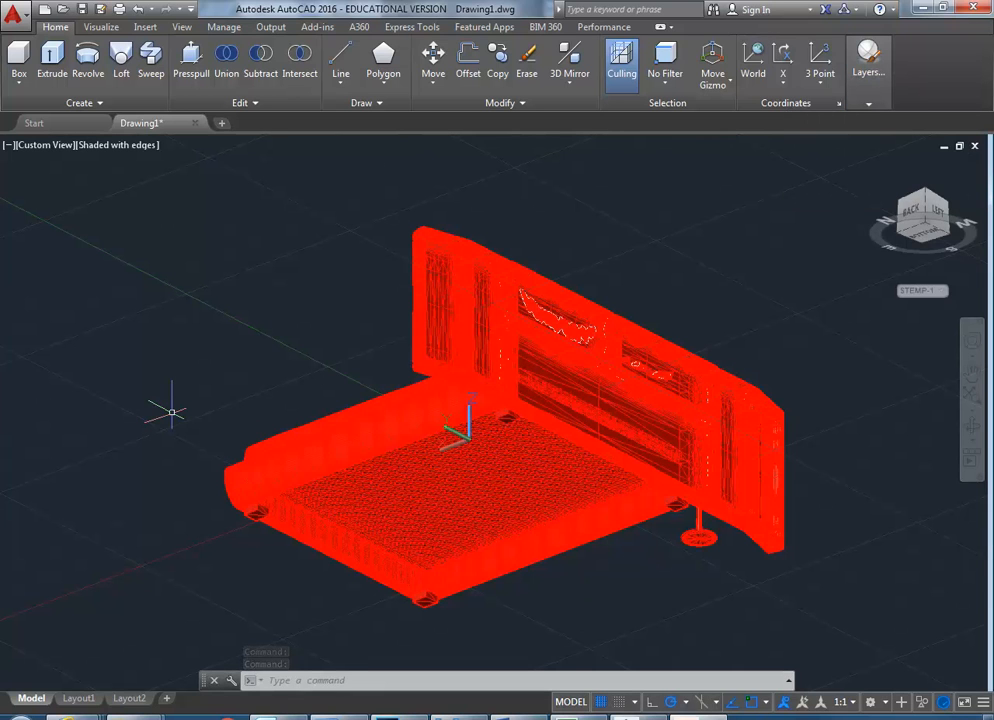
# - Set the color of all the bed's polyface meshes to ByLayer
pyautogui.click(117, 180)
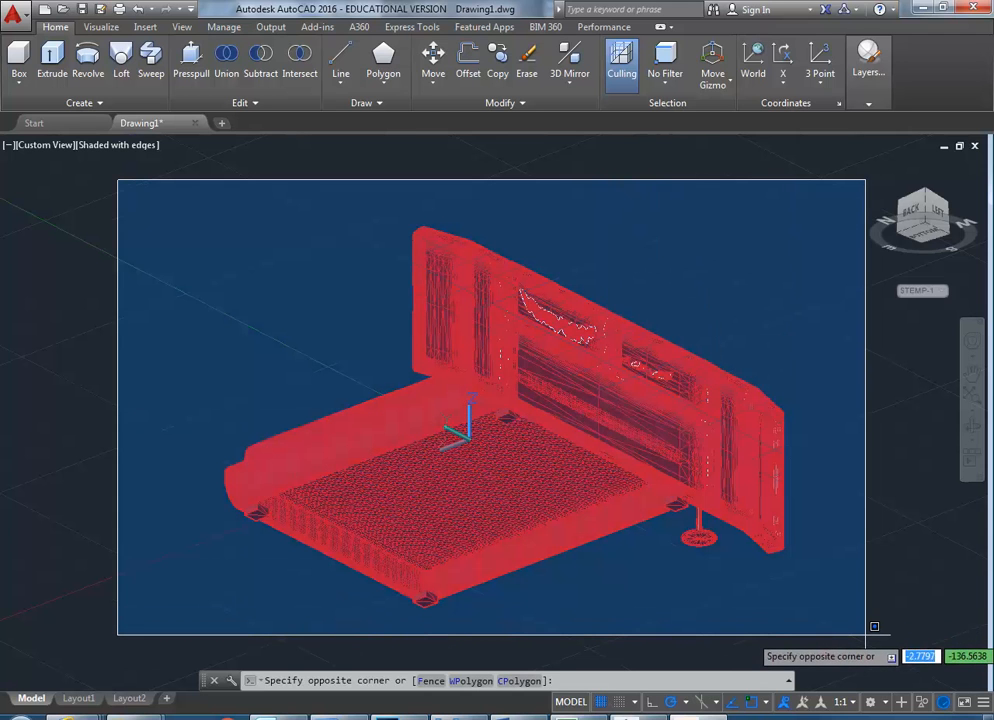
pyautogui.click(874, 626)
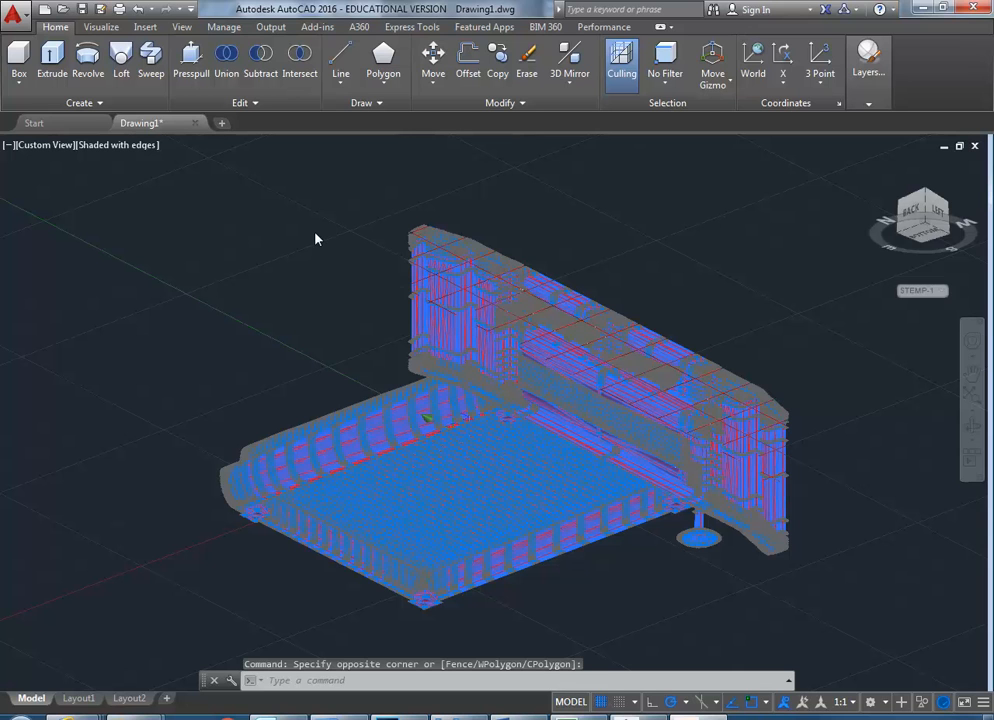
pyautogui.rightClick(315, 238)
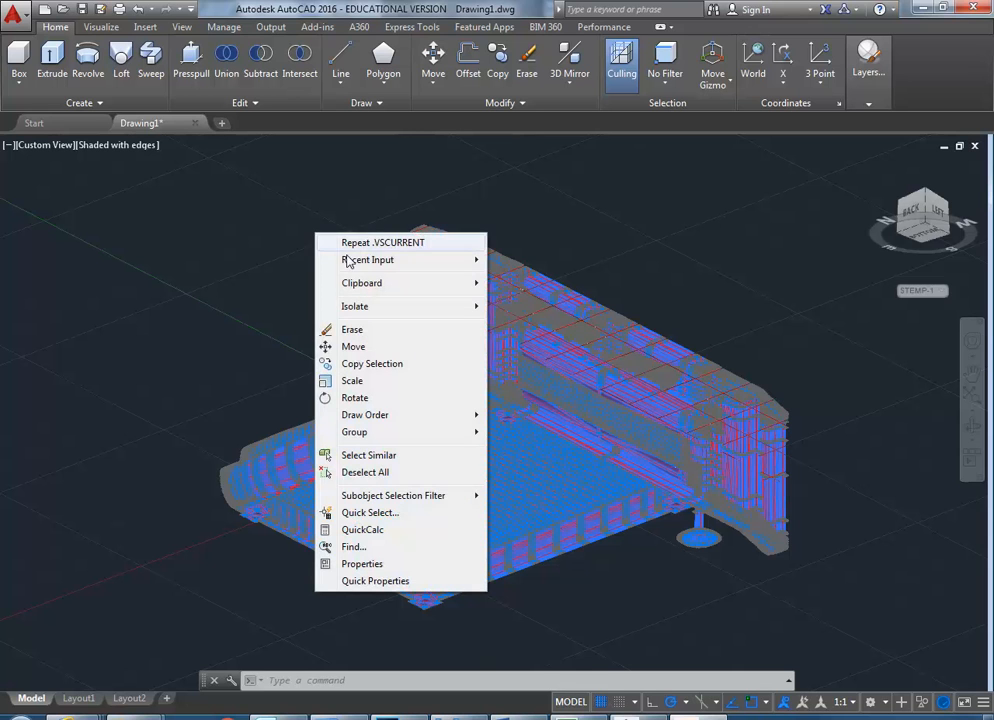
pyautogui.click(380, 565)
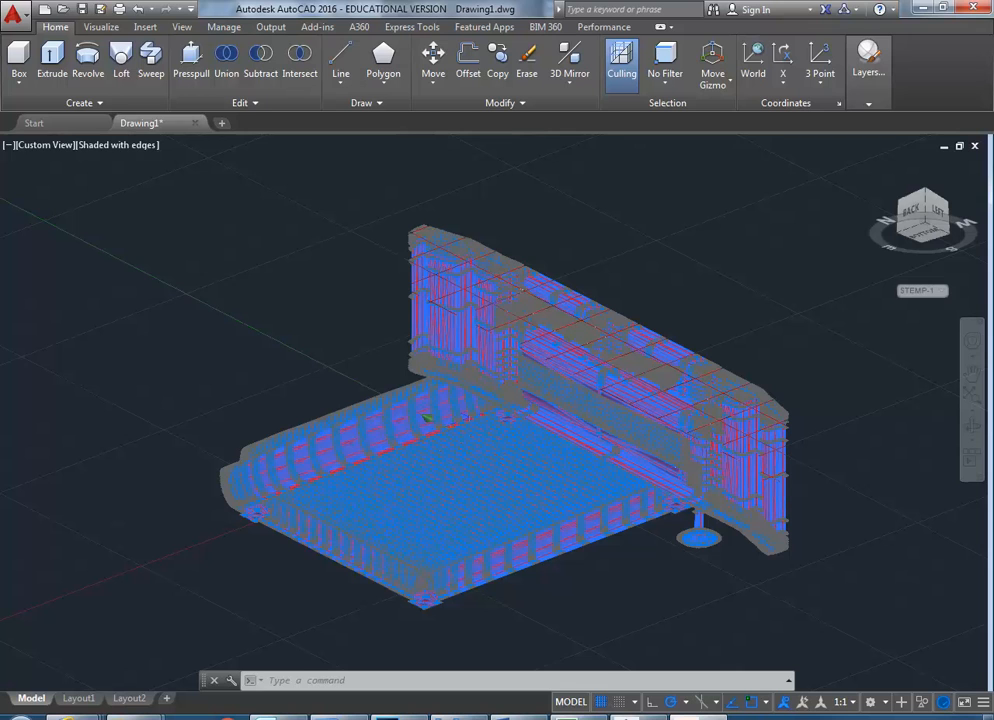
pyautogui.hotkey('ctrl', '1')
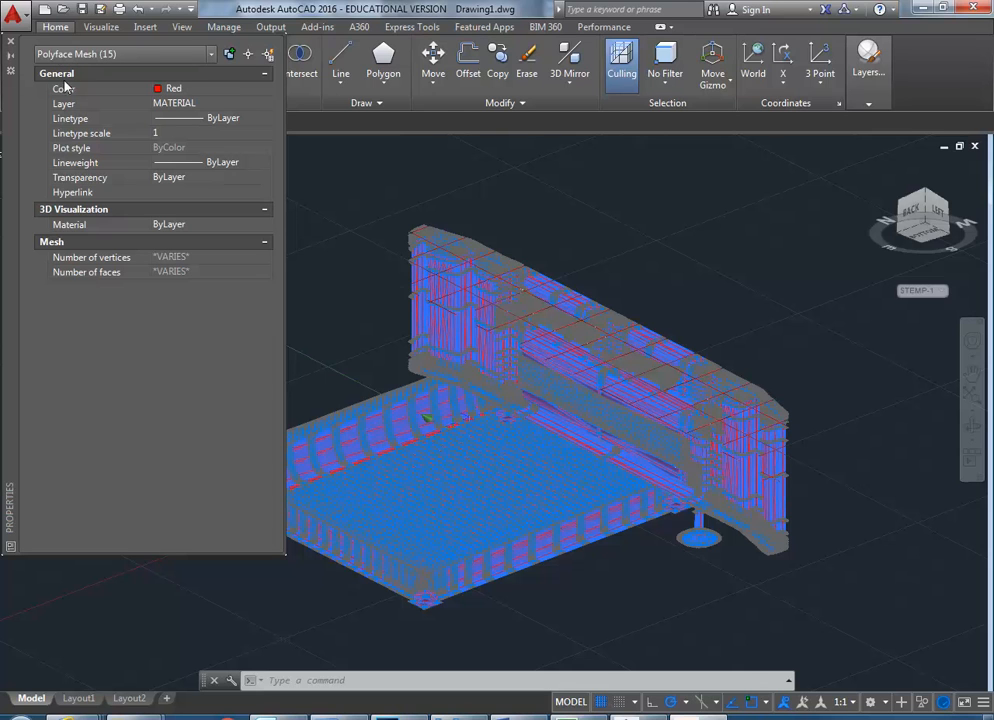
pyautogui.click(205, 90)
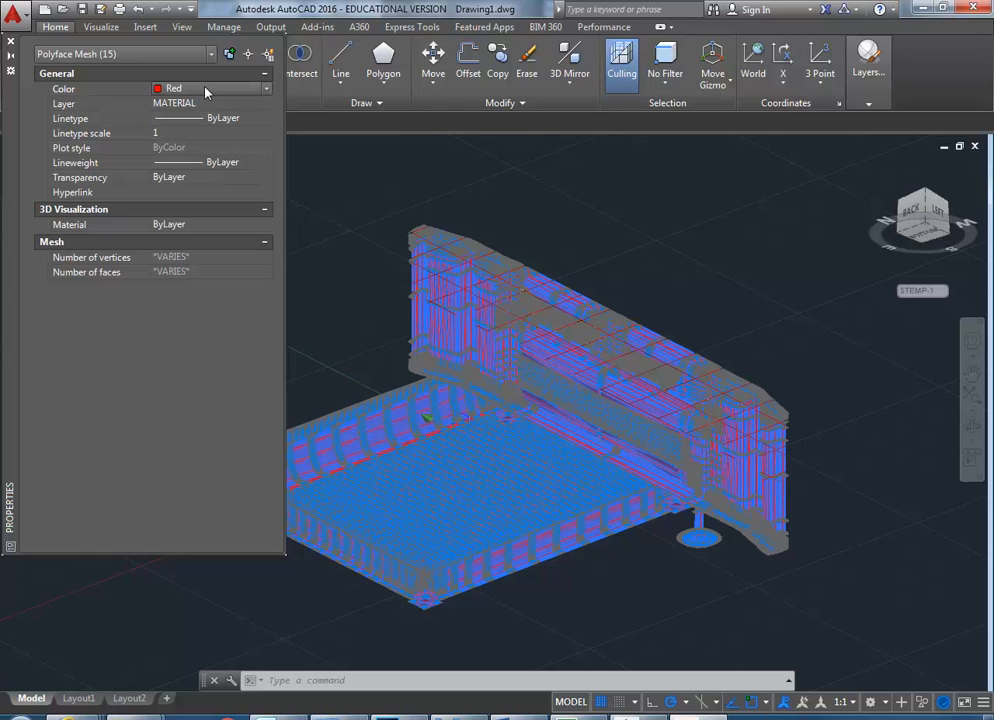
pyautogui.click(266, 89)
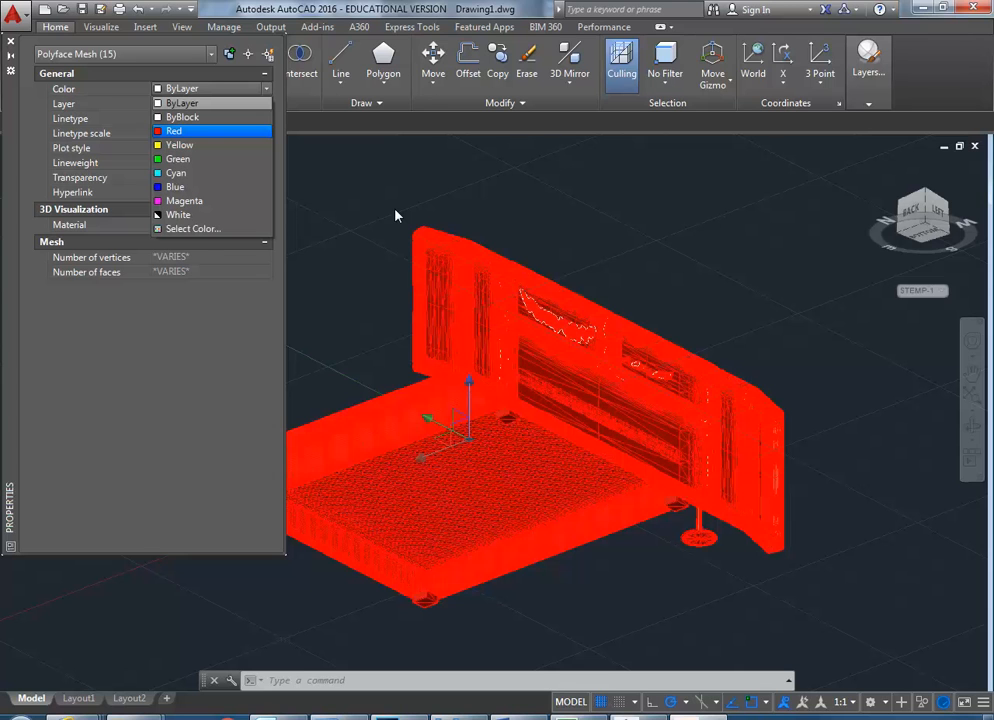
pyautogui.press('Escape')
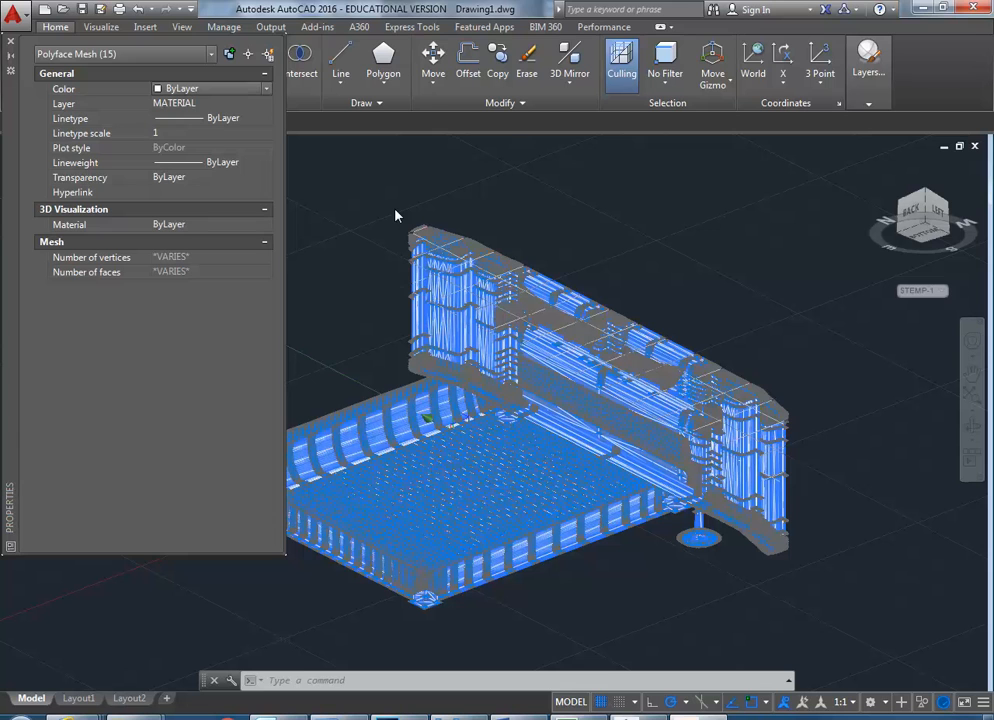
pyautogui.click(10, 41)
pyautogui.press('Escape')
pyautogui.press('Escape')
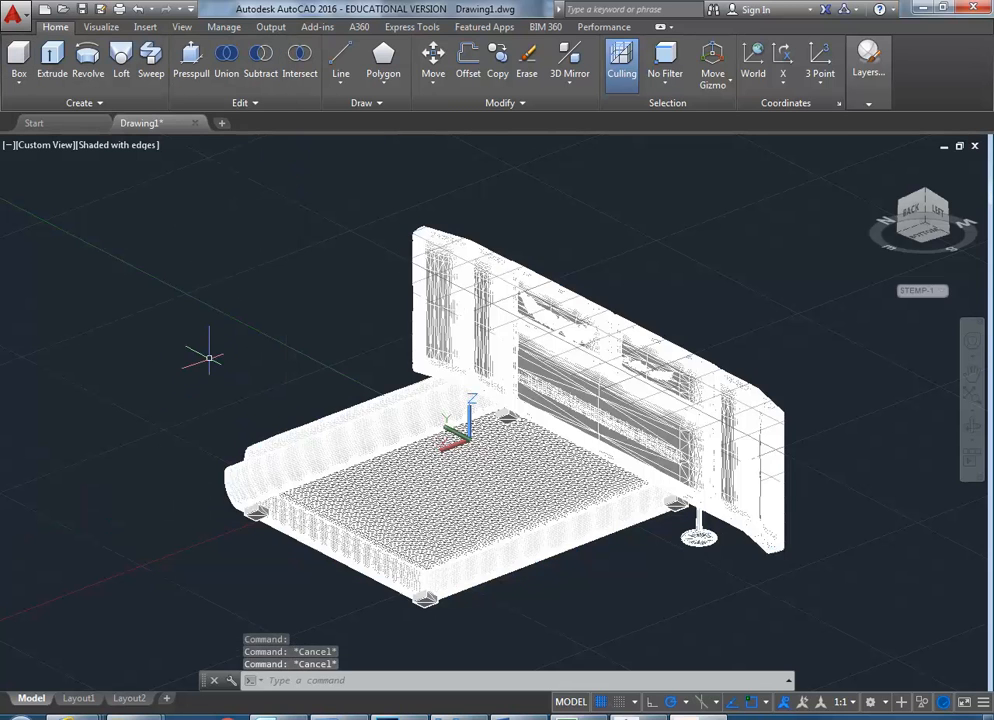
# - Check the drawing's layer list and examine the bed model from other angles
pyautogui.keyDown('shift'); pyautogui.moveTo(220, 322); pyautogui.dragTo(280, 325, button='middle'); pyautogui.keyUp('shift')
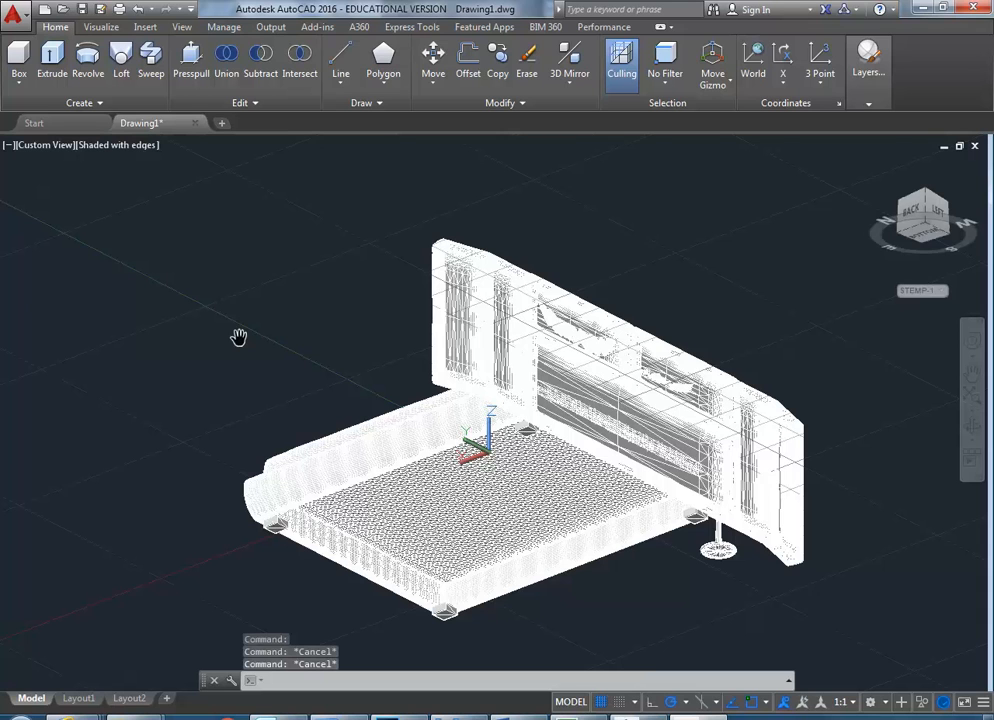
pyautogui.press('Escape')
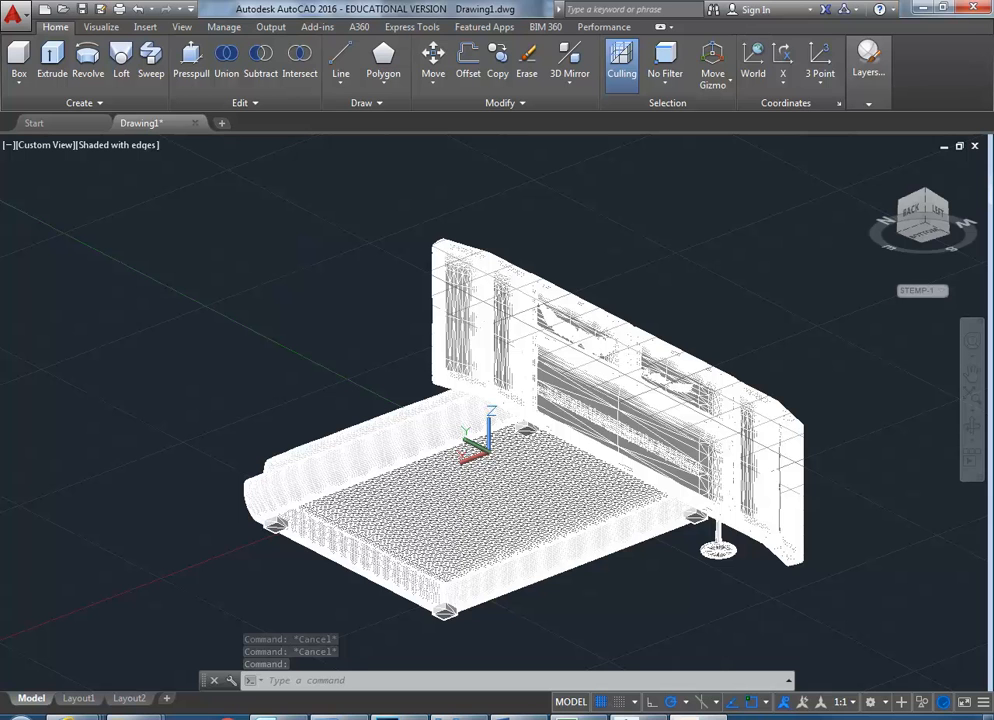
pyautogui.moveTo(678, 462); pyautogui.dragTo(803, 465, button='middle')
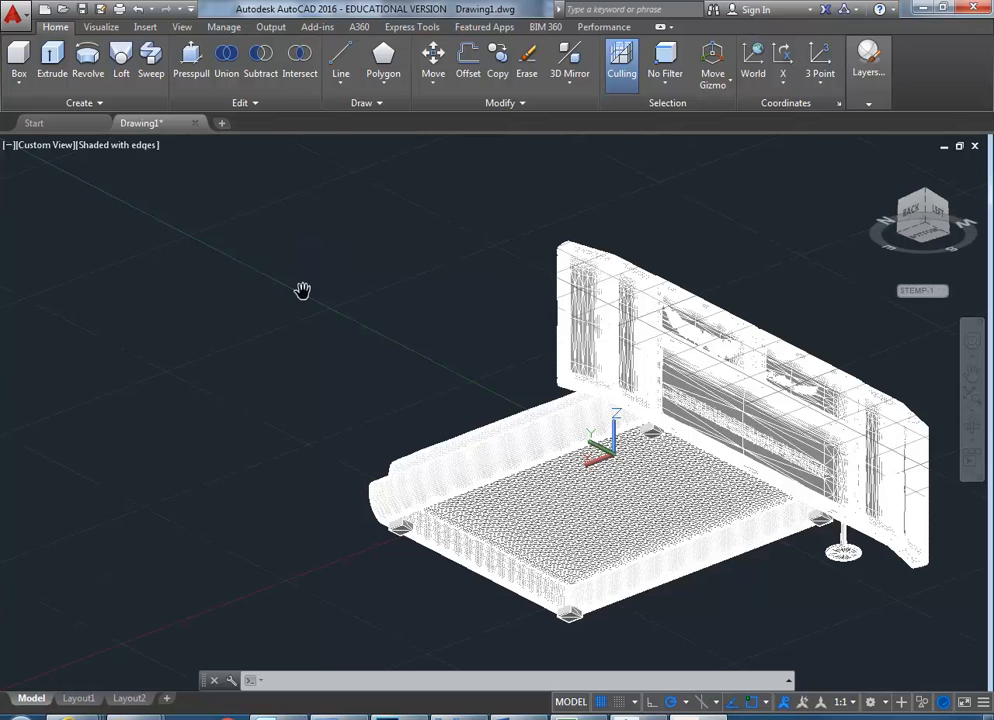
pyautogui.click(868, 62)
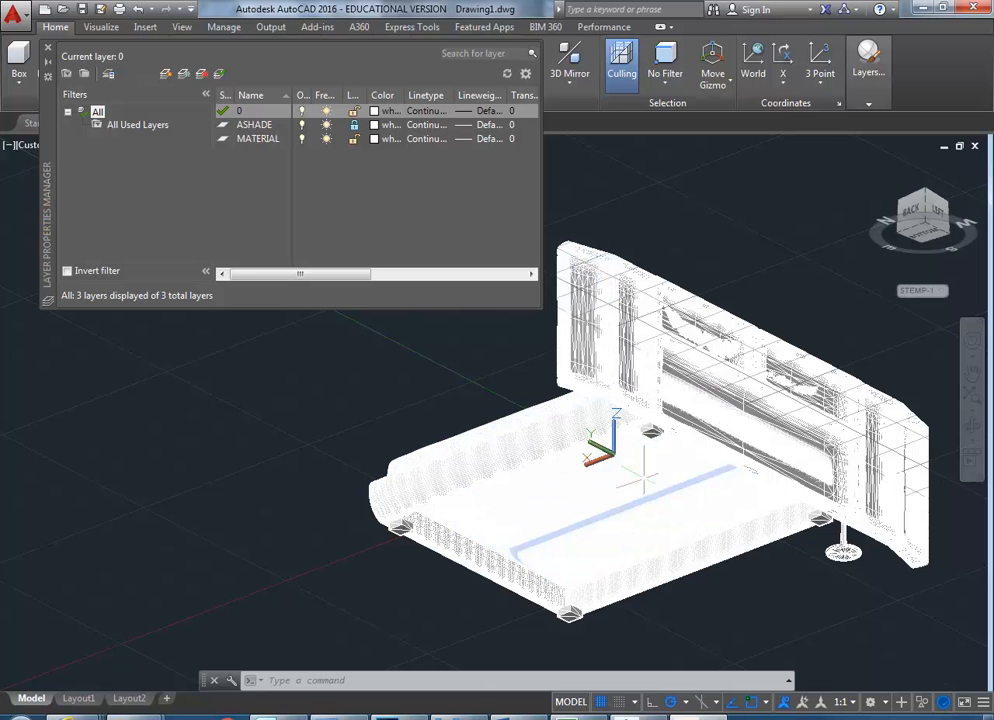
pyautogui.click(560, 495)
pyautogui.keyDown('shift'); pyautogui.moveTo(548, 491); pyautogui.dragTo(442, 413, button='middle'); pyautogui.keyUp('shift')
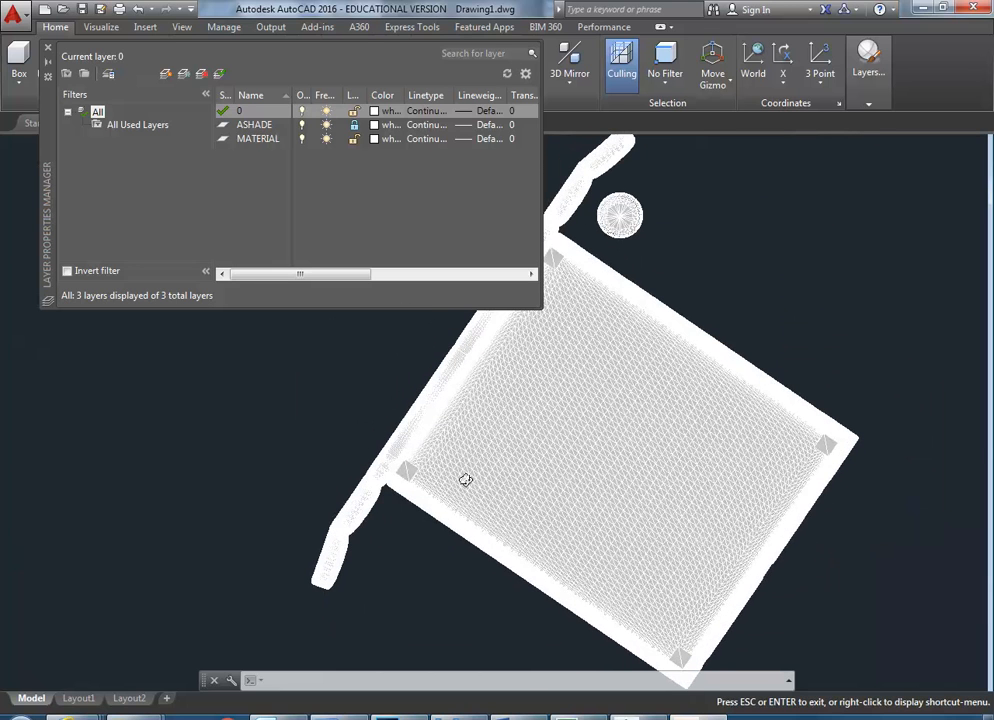
pyautogui.press('Escape')
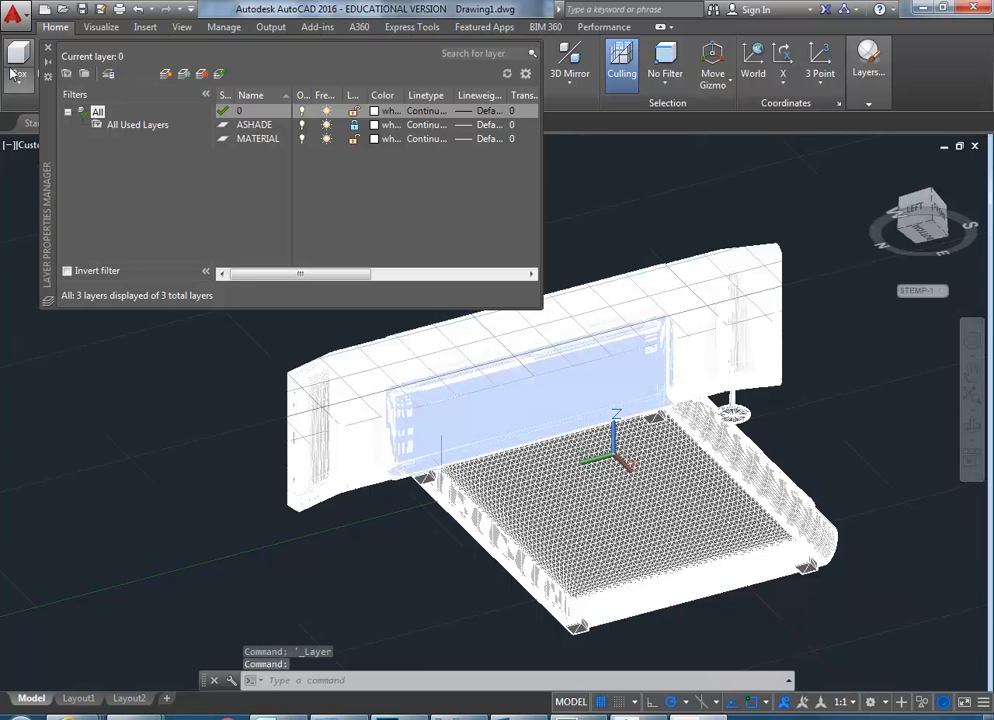
pyautogui.click(47, 48)
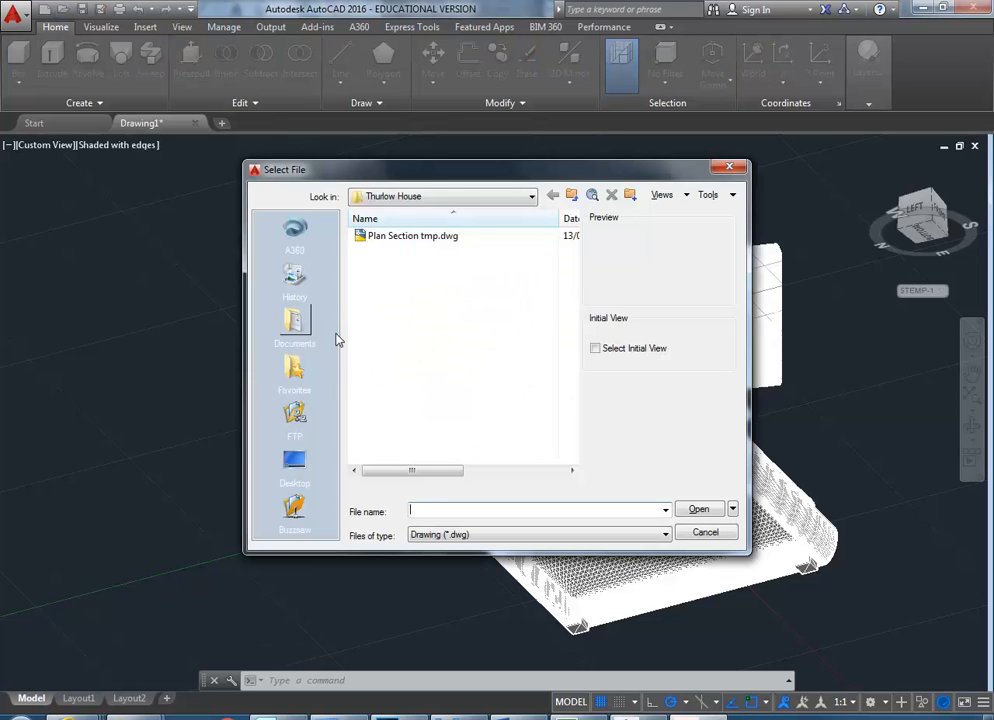
# - Browse for a drawing to open, going to the 3d models folder inside EDU_DC_InteriorDesign on the StudentResources drive
pyautogui.click(572, 195)
pyautogui.click(572, 195)
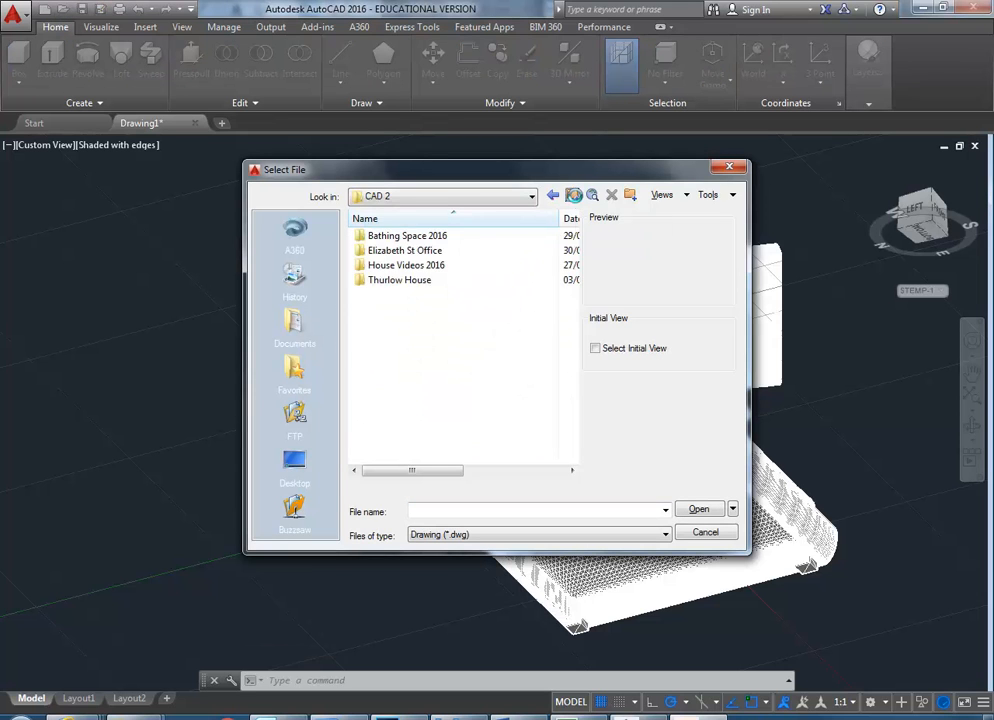
pyautogui.click(572, 195)
pyautogui.click(572, 195)
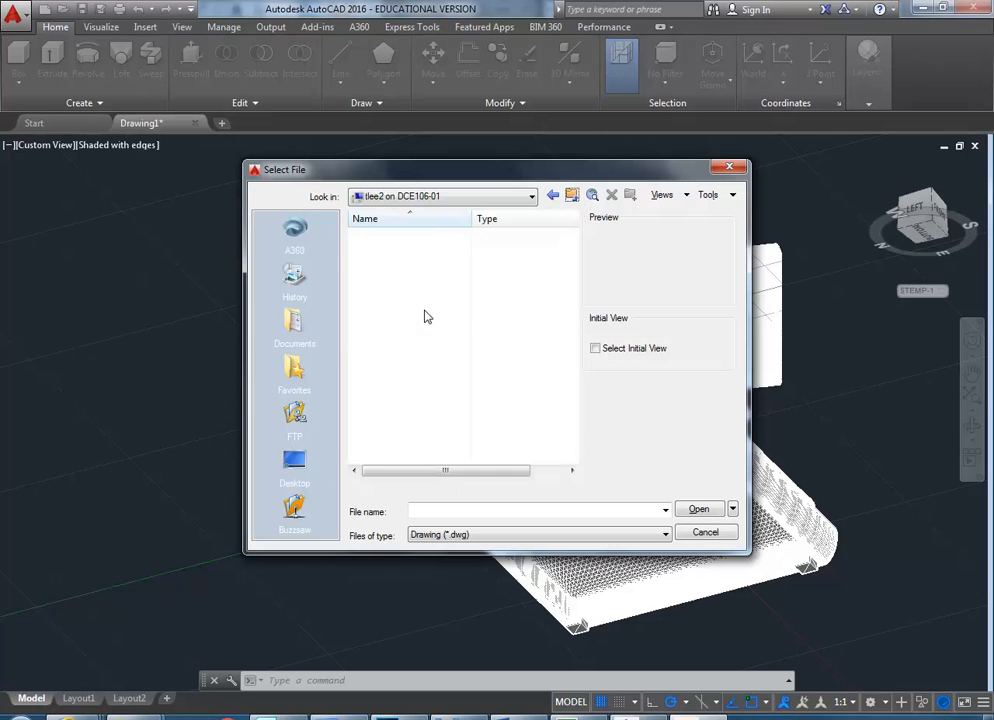
pyautogui.doubleClick(366, 319)
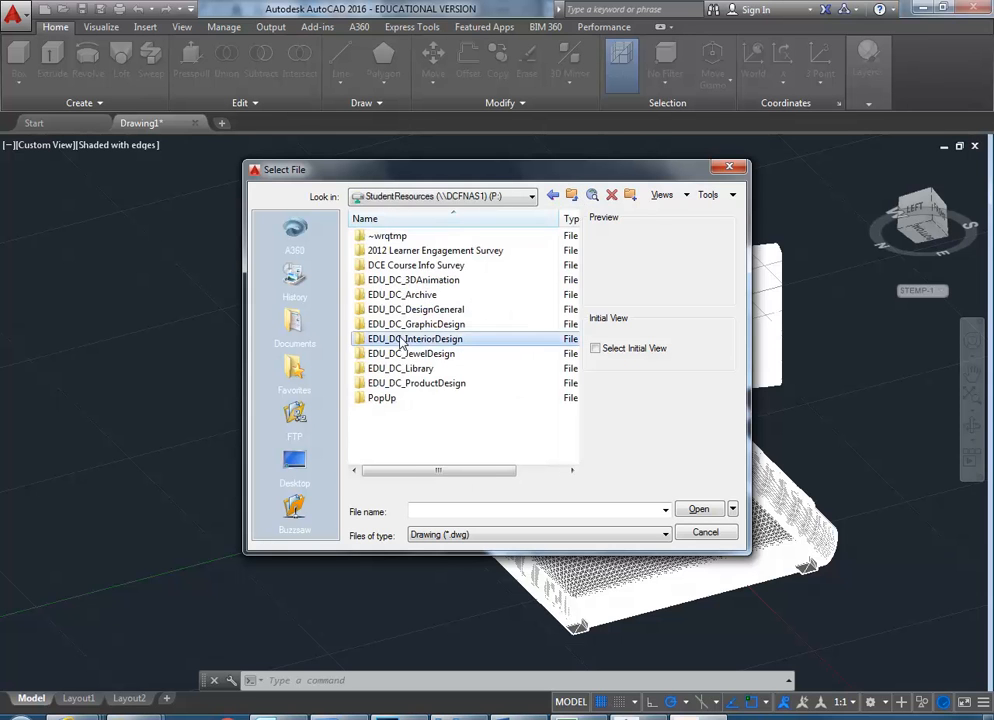
pyautogui.doubleClick(402, 341)
pyautogui.click(400, 381)
pyautogui.scroll(-3, 399, 390)
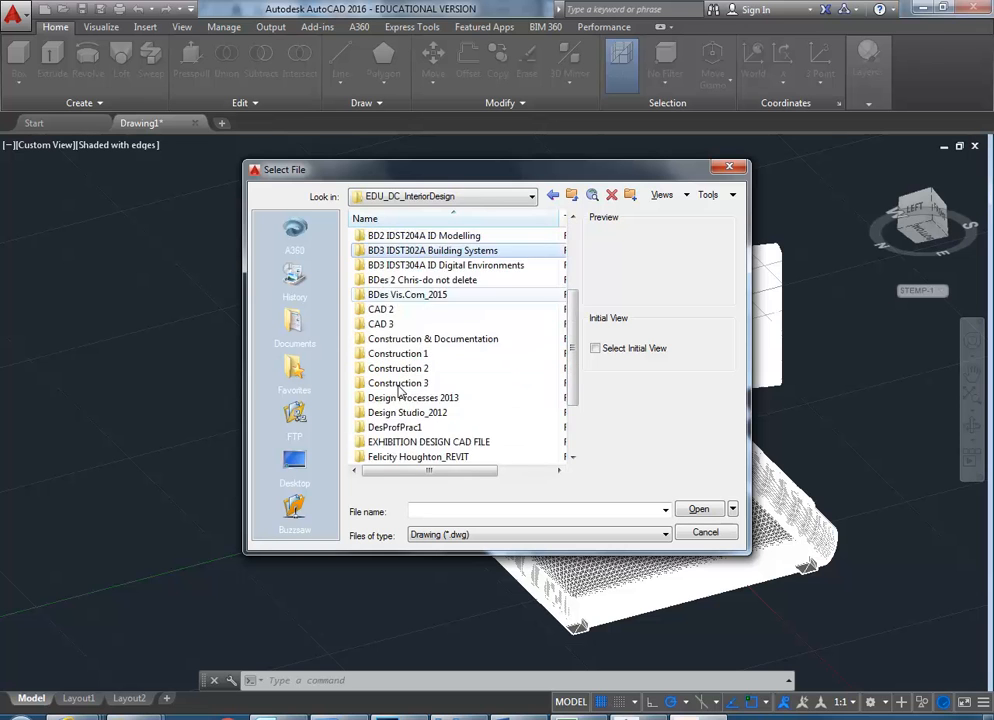
pyautogui.scroll(-2, 400, 390)
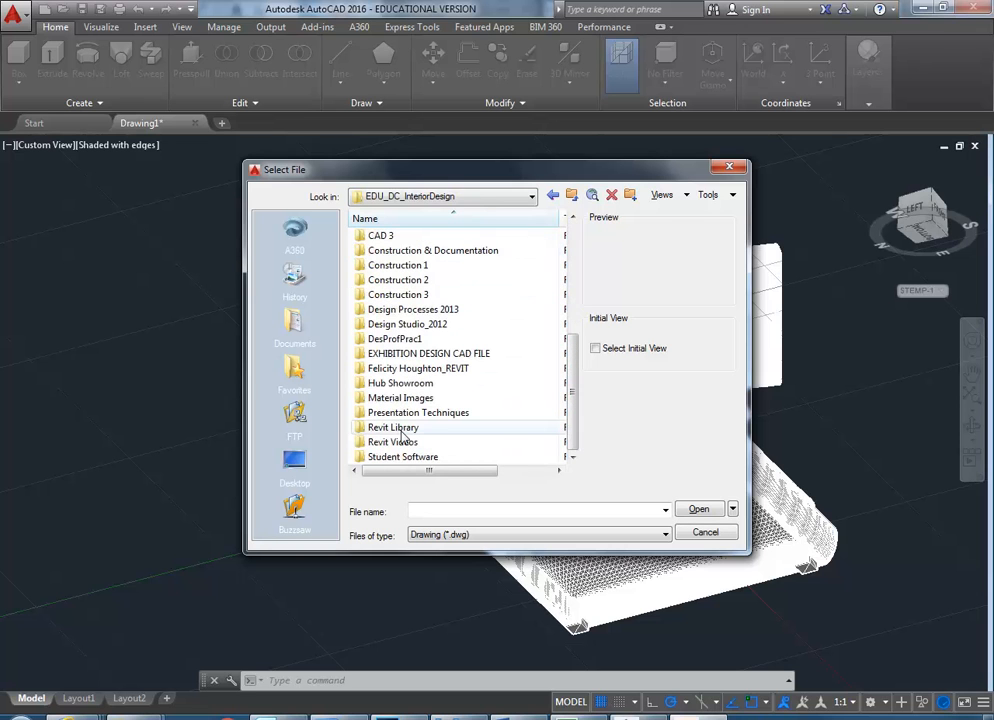
pyautogui.scroll(5, 403, 437)
pyautogui.doubleClick(395, 237)
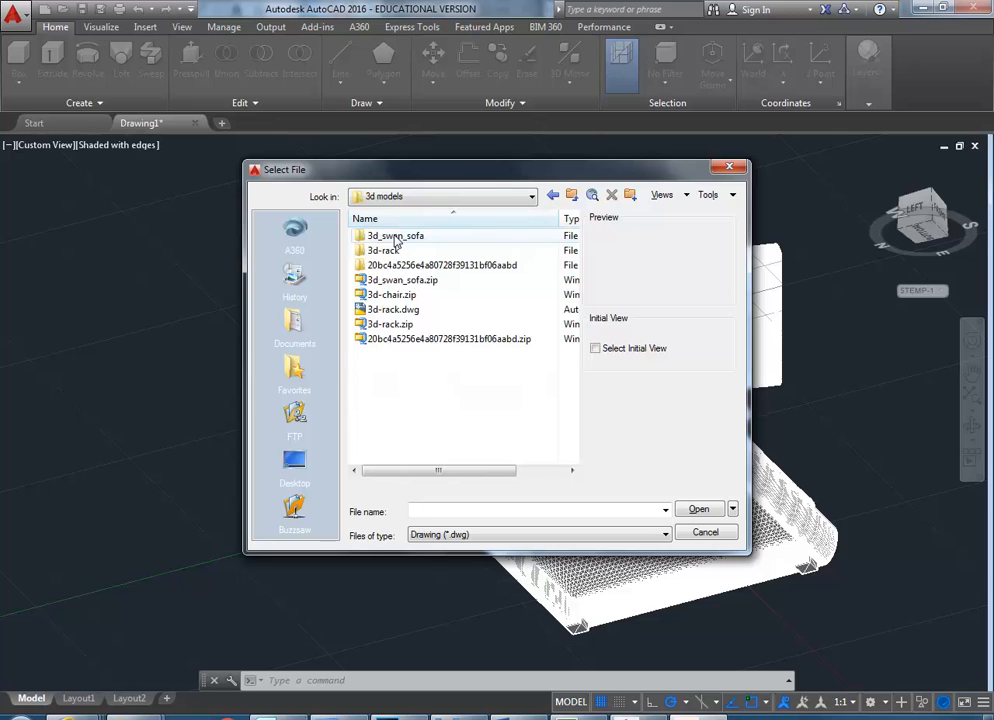
# - Open fh_swan_sofa_fabric1.dwg from the The_Swan_sofa_3d_dwg folder inside 3d_swan_sofa
pyautogui.click(391, 310)
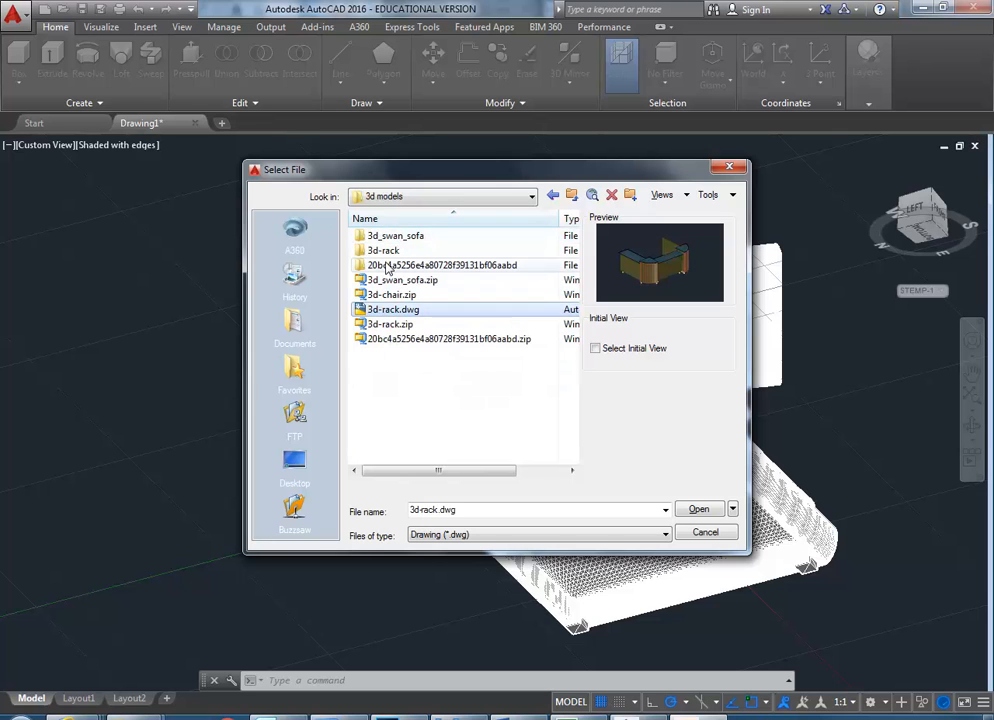
pyautogui.doubleClick(390, 237)
pyautogui.doubleClick(390, 240)
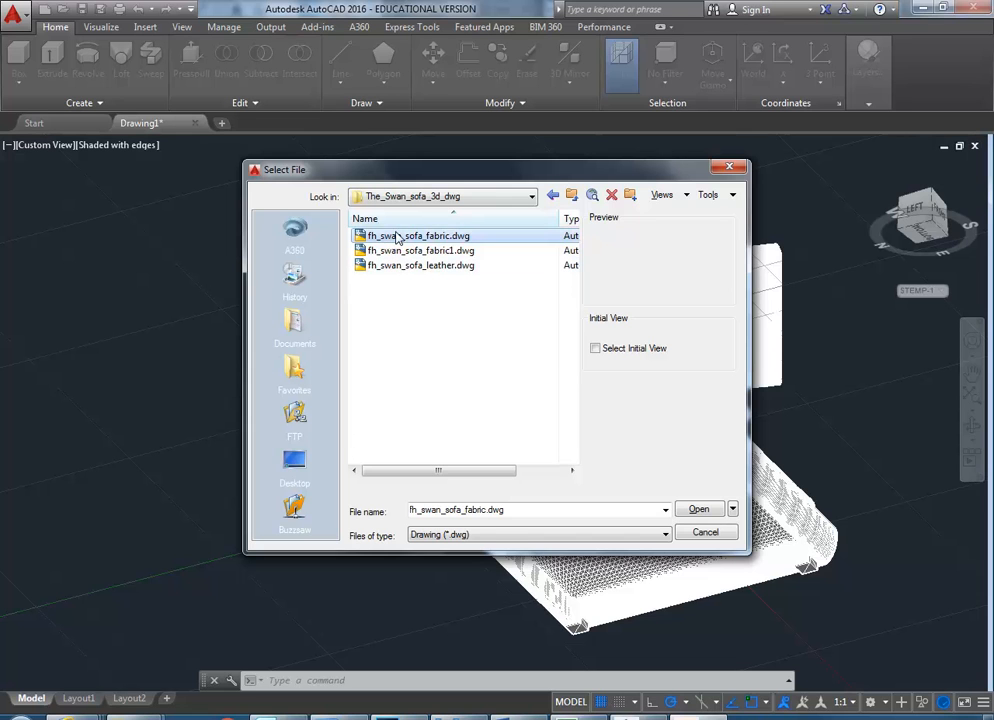
pyautogui.click(398, 252)
pyautogui.doubleClick(398, 255)
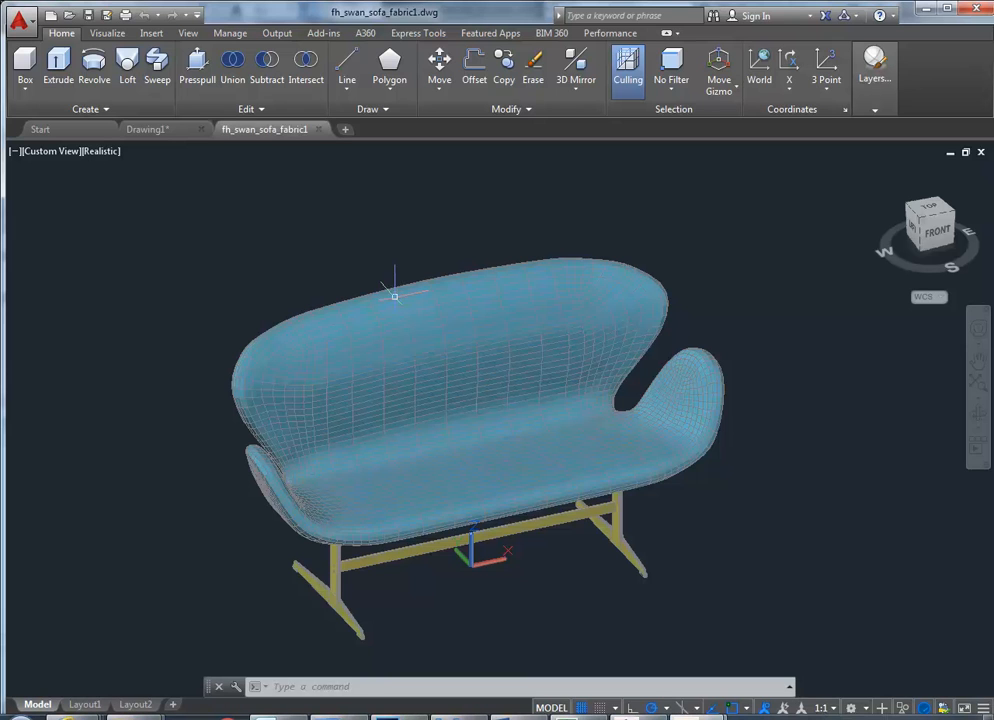
# - Examine the swan sofa from several angles and how the faces at one upper corner of its backrest select
pyautogui.moveTo(641, 537); pyautogui.dragTo(641, 475, button='middle')
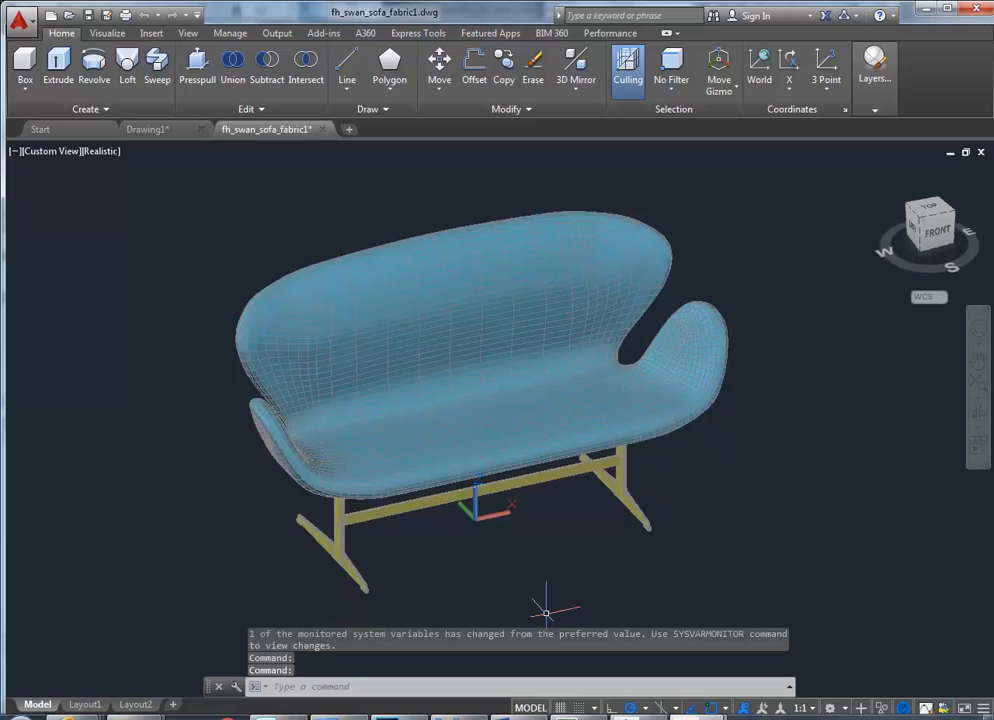
pyautogui.keyDown('shift'); pyautogui.moveTo(581, 594); pyautogui.dragTo(339, 539, button='middle'); pyautogui.keyUp('shift')
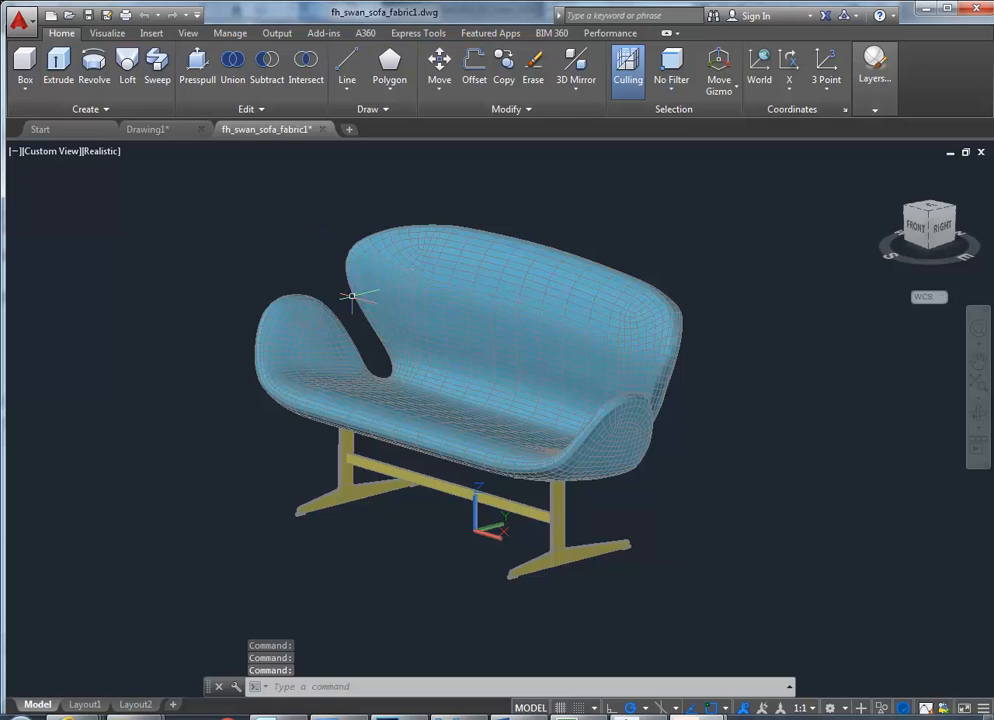
pyautogui.keyDown('shift'); pyautogui.moveTo(352, 296); pyautogui.dragTo(484, 285, button='middle'); pyautogui.keyUp('shift')
pyautogui.click(717, 257)
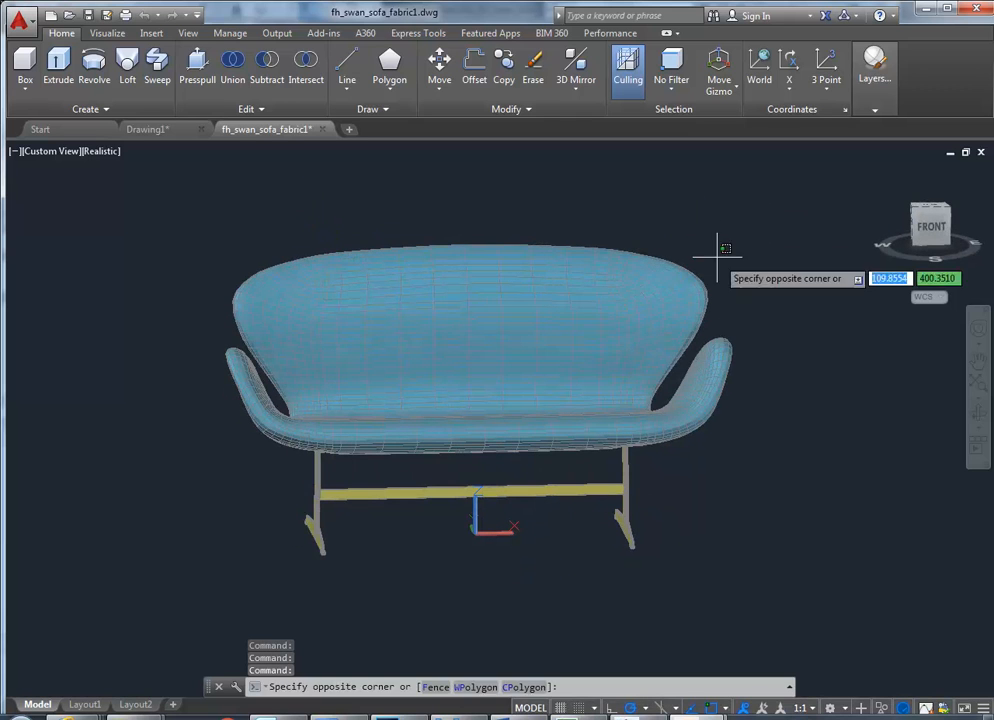
pyautogui.click(625, 320)
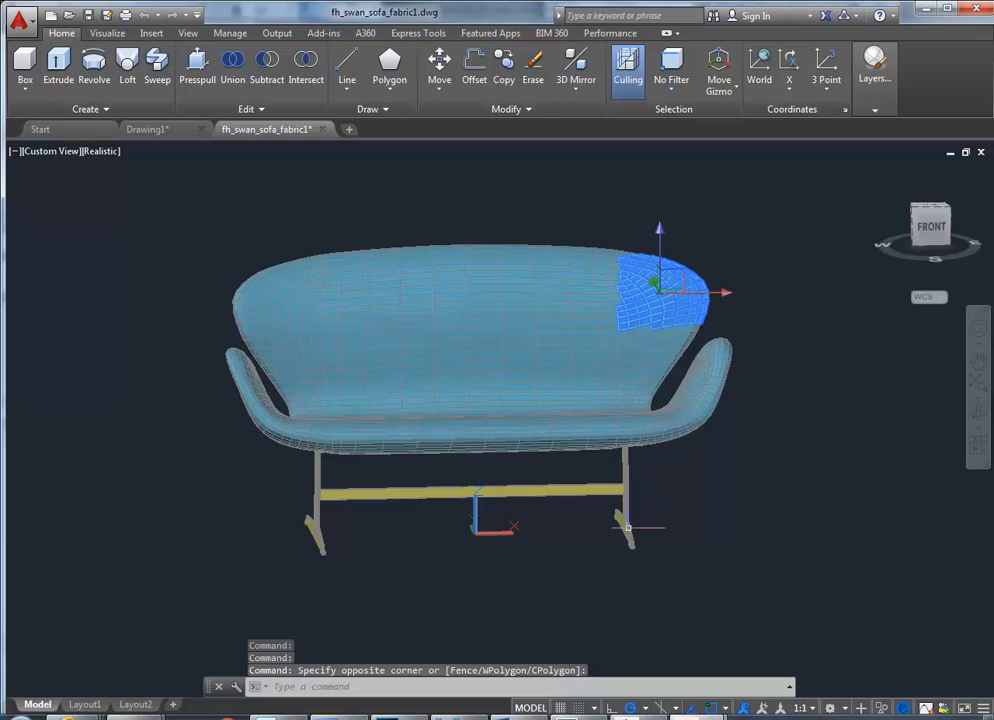
pyautogui.press('Escape')
pyautogui.press('Escape')
# - Select the sofa's leg faces, check their assigned layer against the drawing's layer list, and clear the selection
pyautogui.click(666, 580)
pyautogui.click(225, 469)
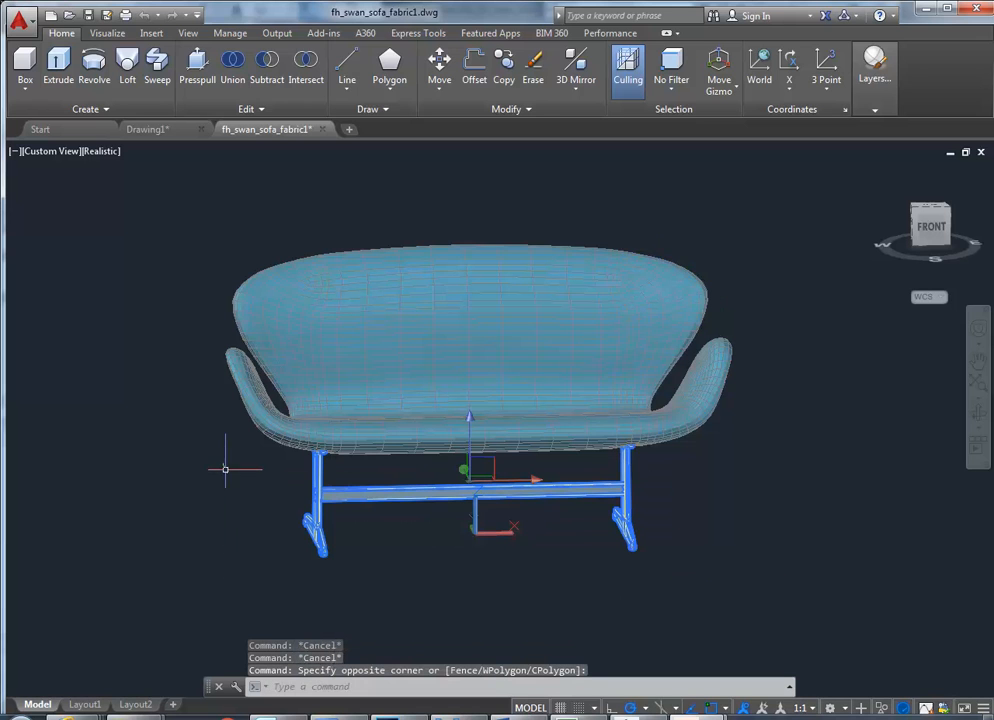
pyautogui.click(867, 88)
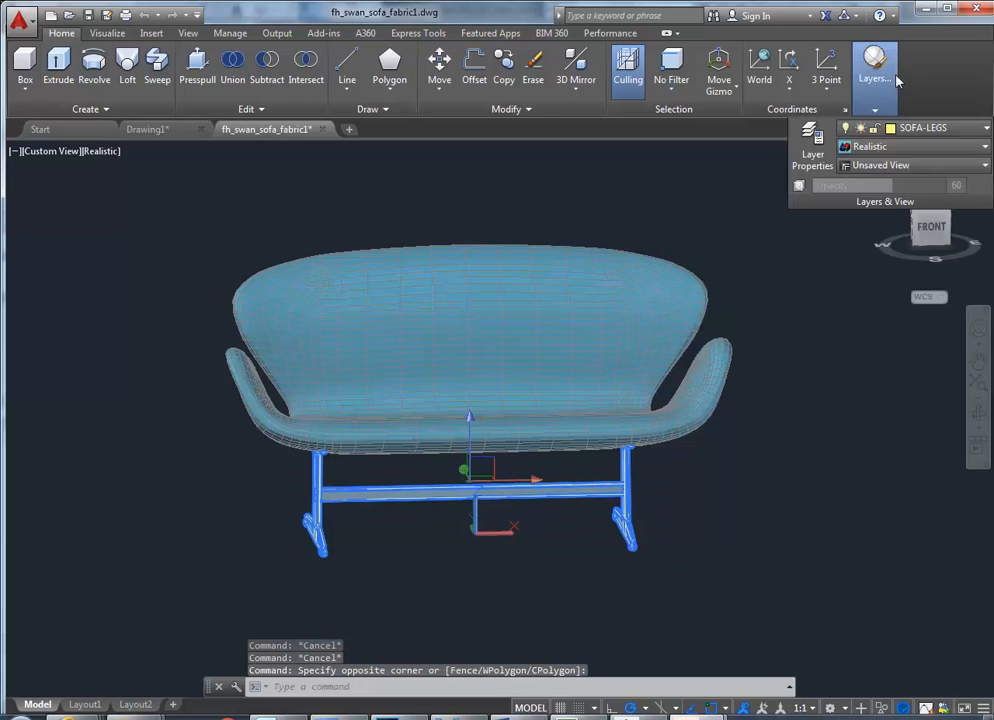
pyautogui.click(885, 132)
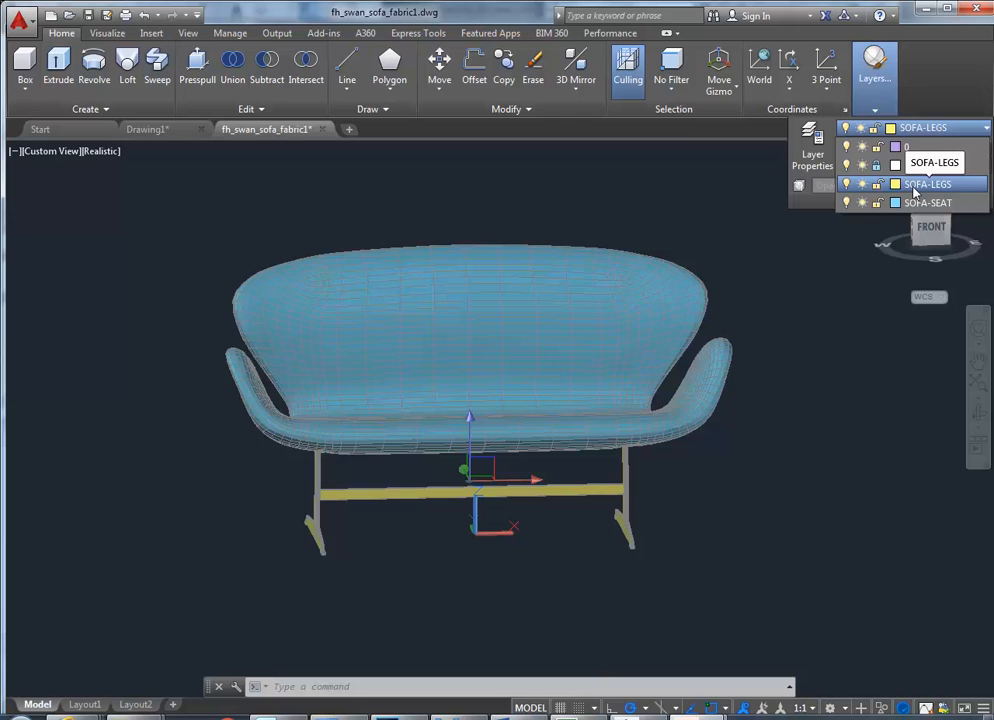
pyautogui.click(421, 204)
pyautogui.press('Escape')
pyautogui.press('Escape')
pyautogui.press('Escape')
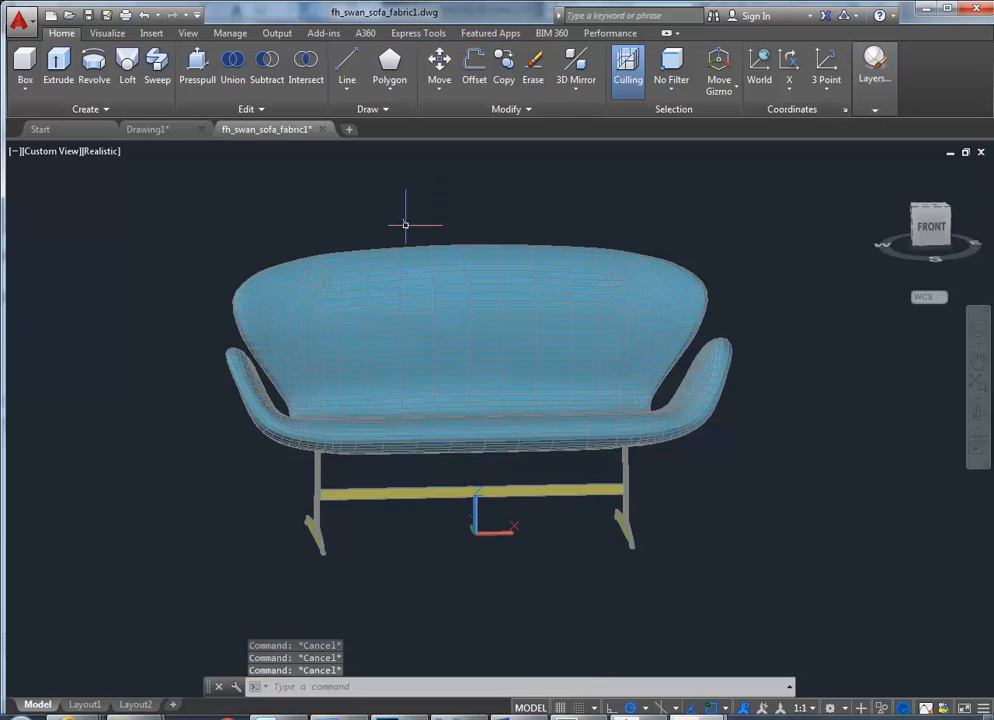
# - Inspect the color and layer properties of the face on the crossbar between the sofa's legs
pyautogui.scroll(3, 319, 215)
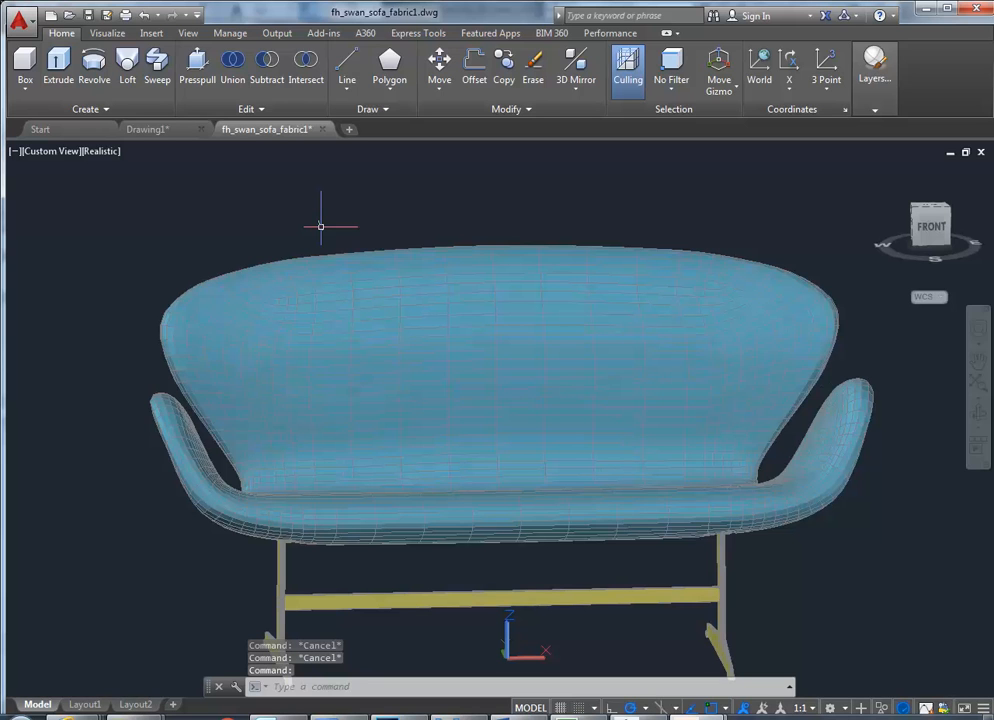
pyautogui.scroll(-4, 321, 226)
pyautogui.moveTo(321, 226); pyautogui.dragTo(314, 235, button='middle')
pyautogui.scroll(3, 314, 235)
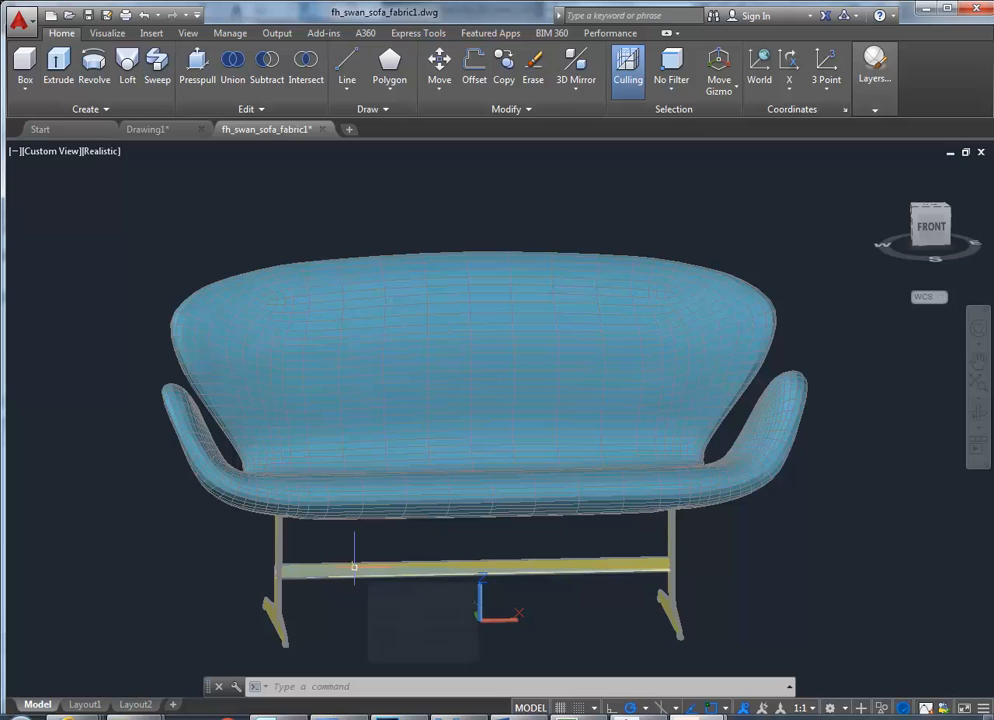
pyautogui.moveTo(354, 567)
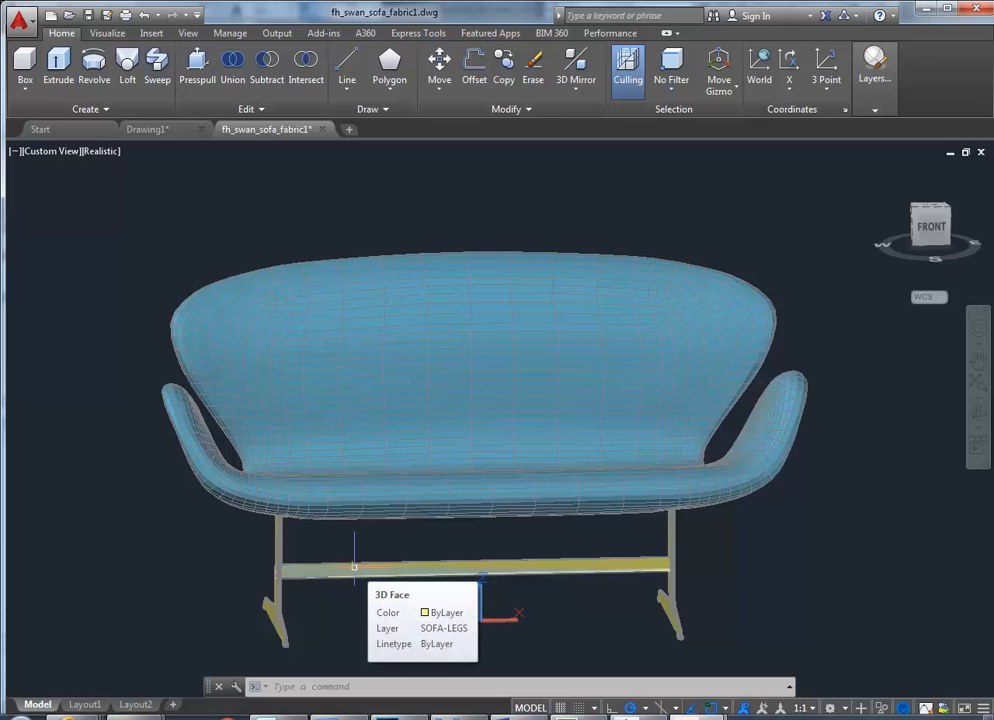
pyautogui.click(23, 27)
pyautogui.moveTo(42, 206)
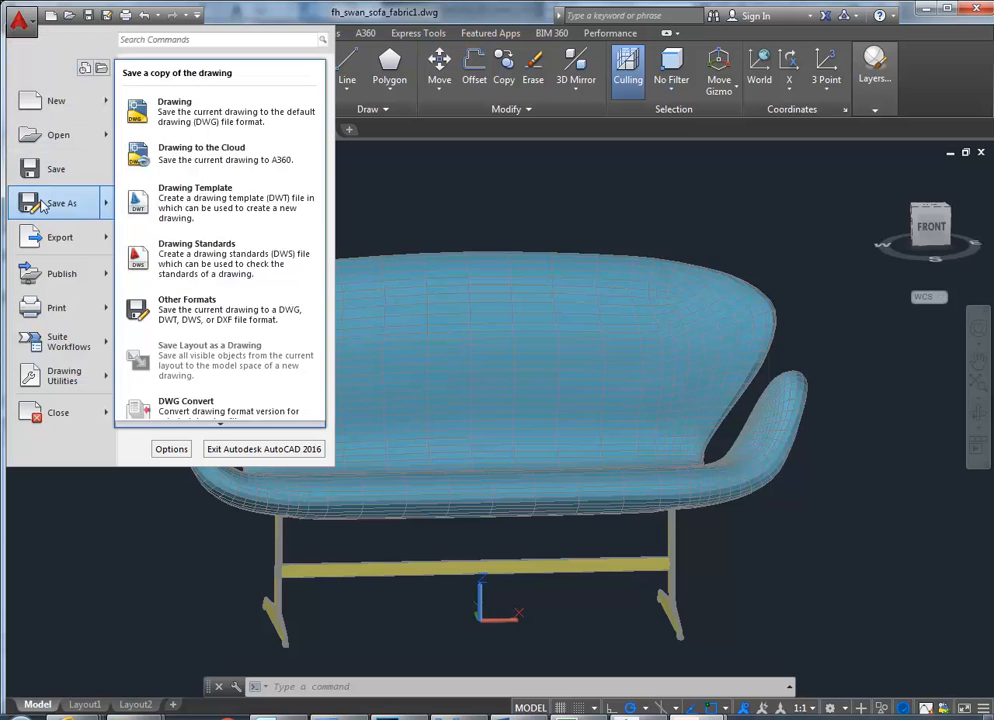
pyautogui.click(190, 117)
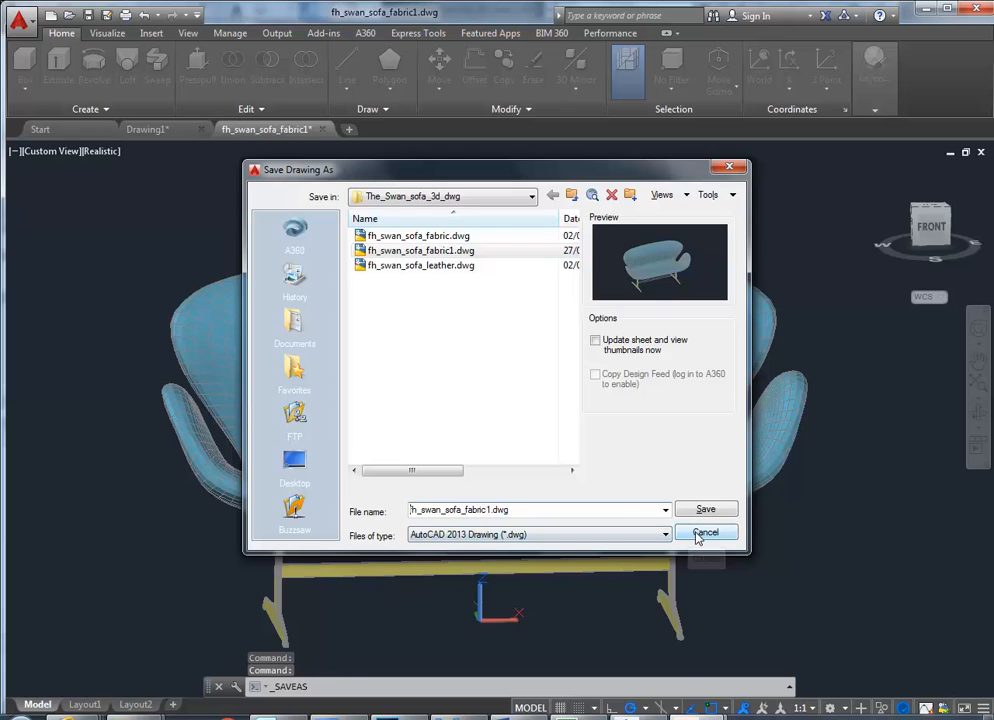
pyautogui.click(704, 533)
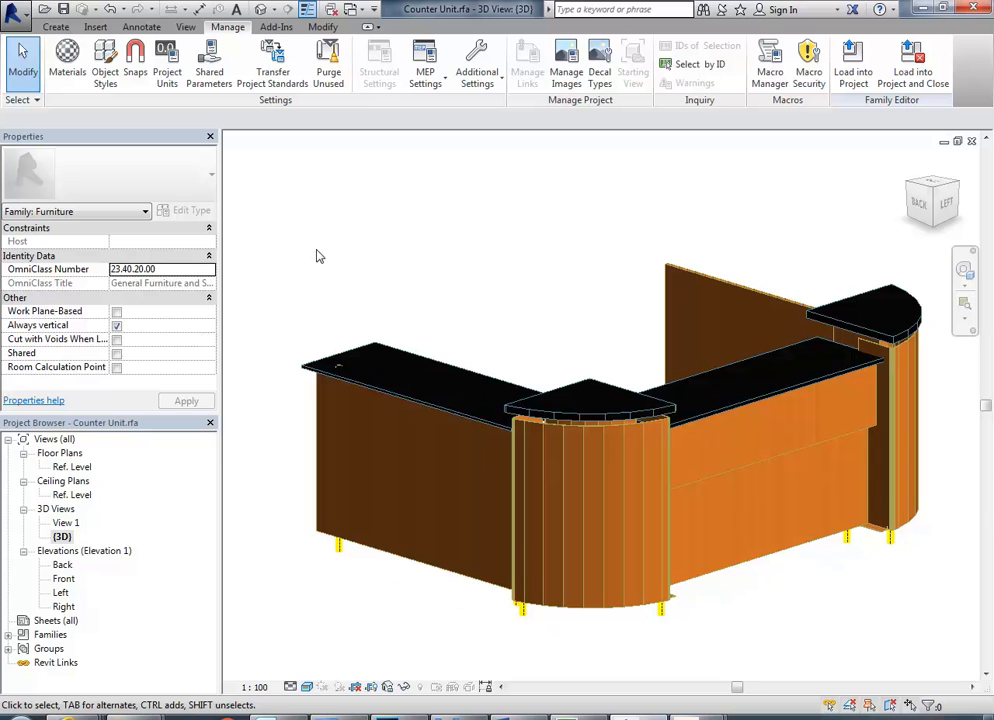
# - Switch to Revit and create a new family from the Metric Furniture.rft template
pyautogui.click(12, 12)
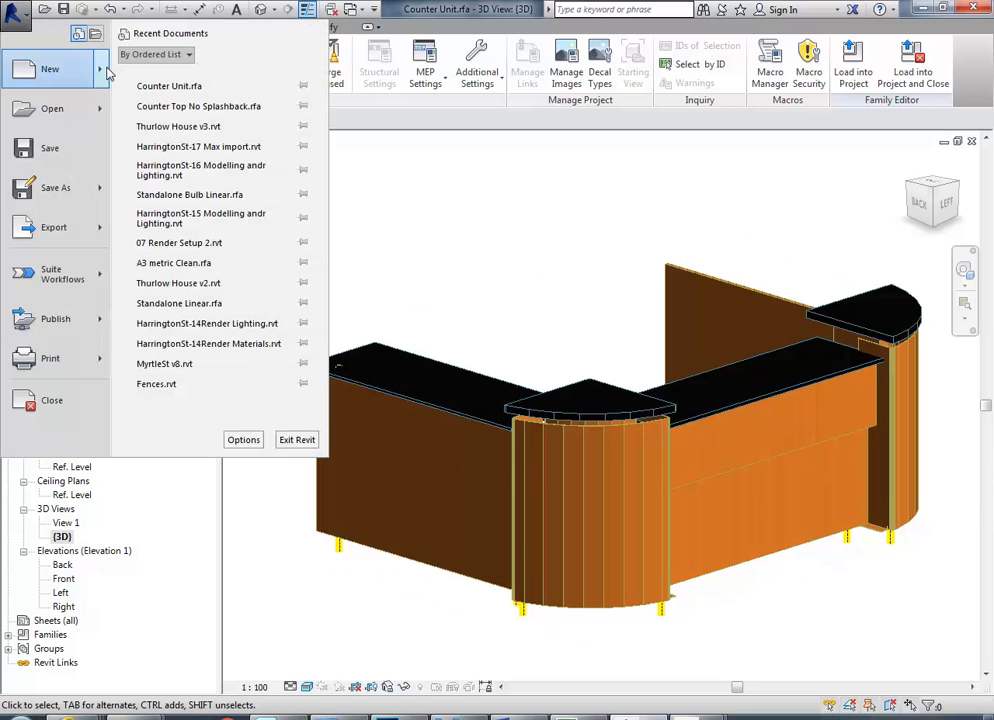
pyautogui.moveTo(107, 73)
pyautogui.click(162, 124)
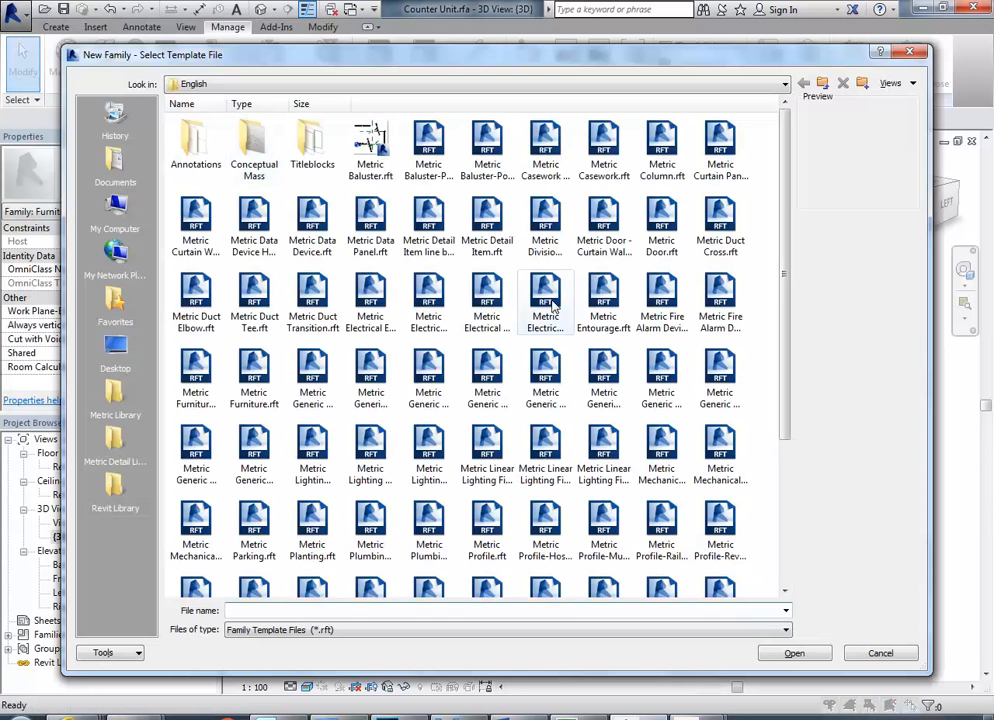
pyautogui.click(254, 372)
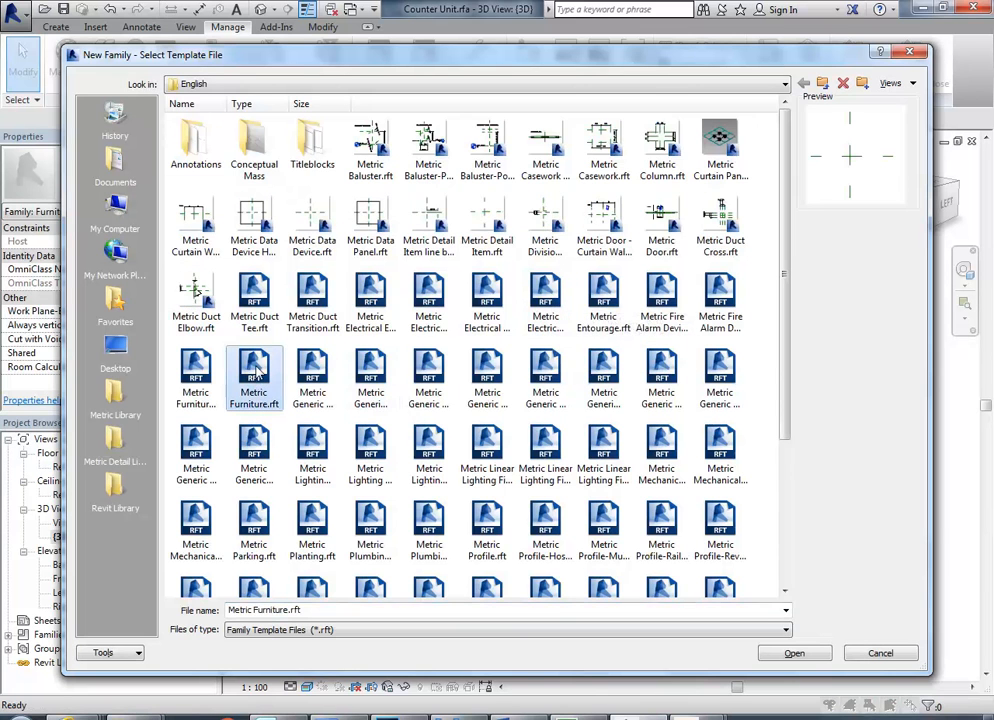
pyautogui.doubleClick(254, 372)
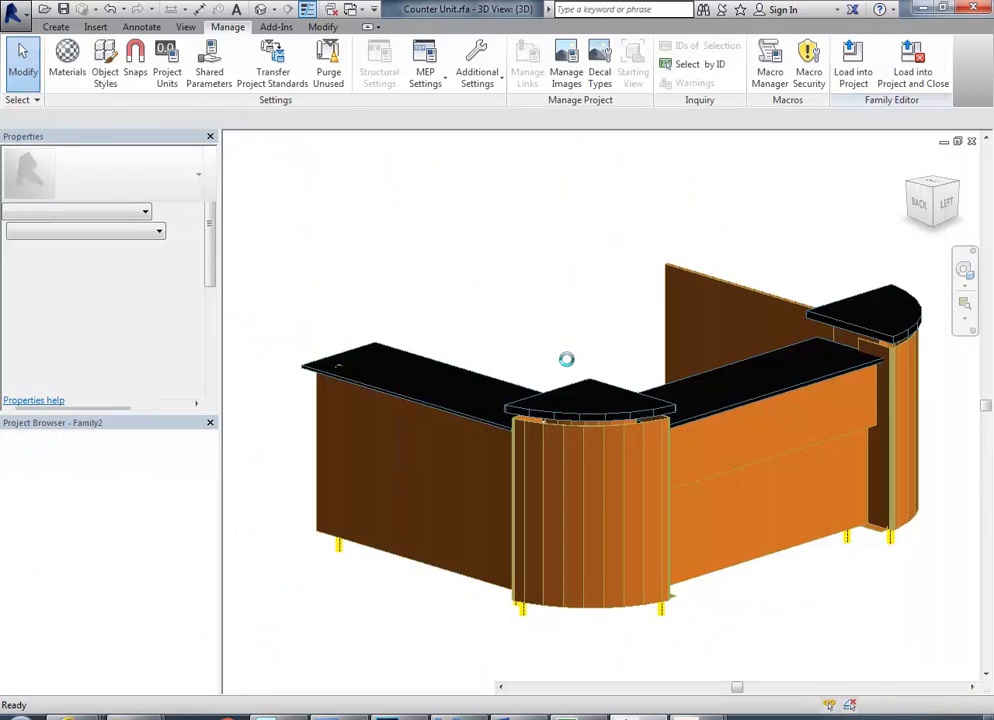
# - Start a CAD import into the new family and choose fh_swan_sofa_fabric1.dwg from 3d models > 3d_swan_sofa > The_Swan_sofa_3d_dwg
pyautogui.click(95, 27)
pyautogui.click(263, 62)
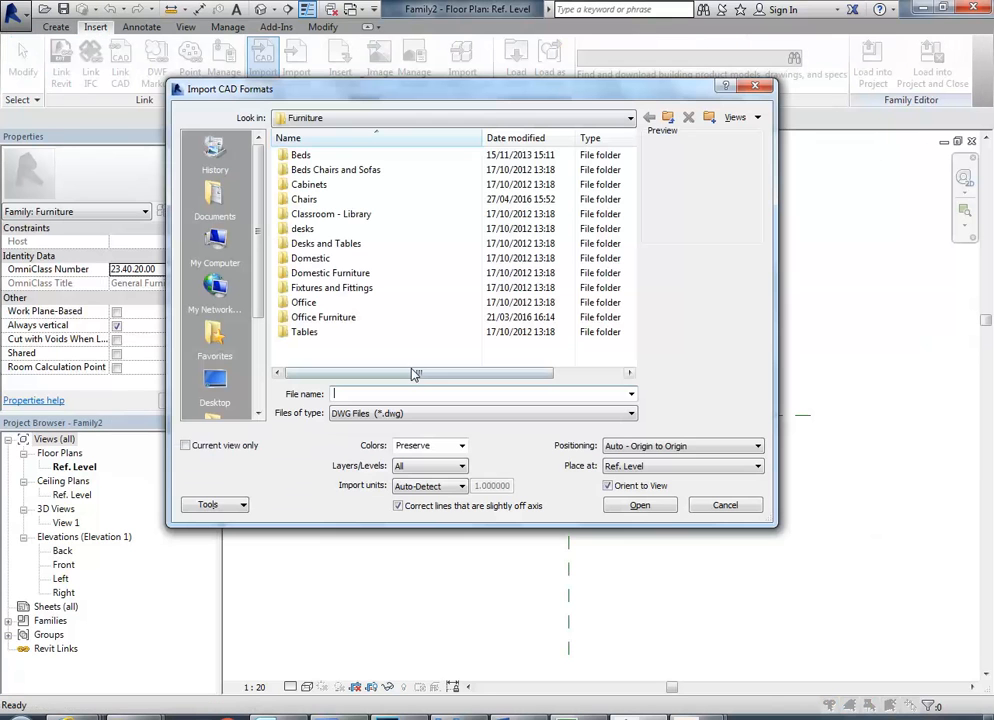
pyautogui.click(668, 118)
pyautogui.click(668, 118)
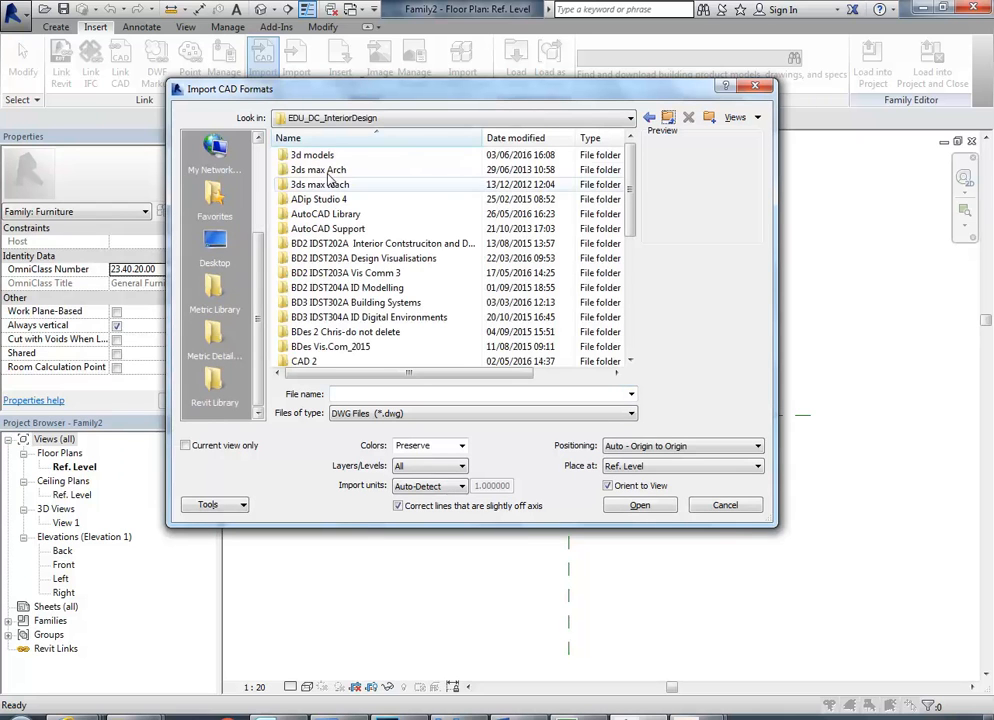
pyautogui.doubleClick(312, 155)
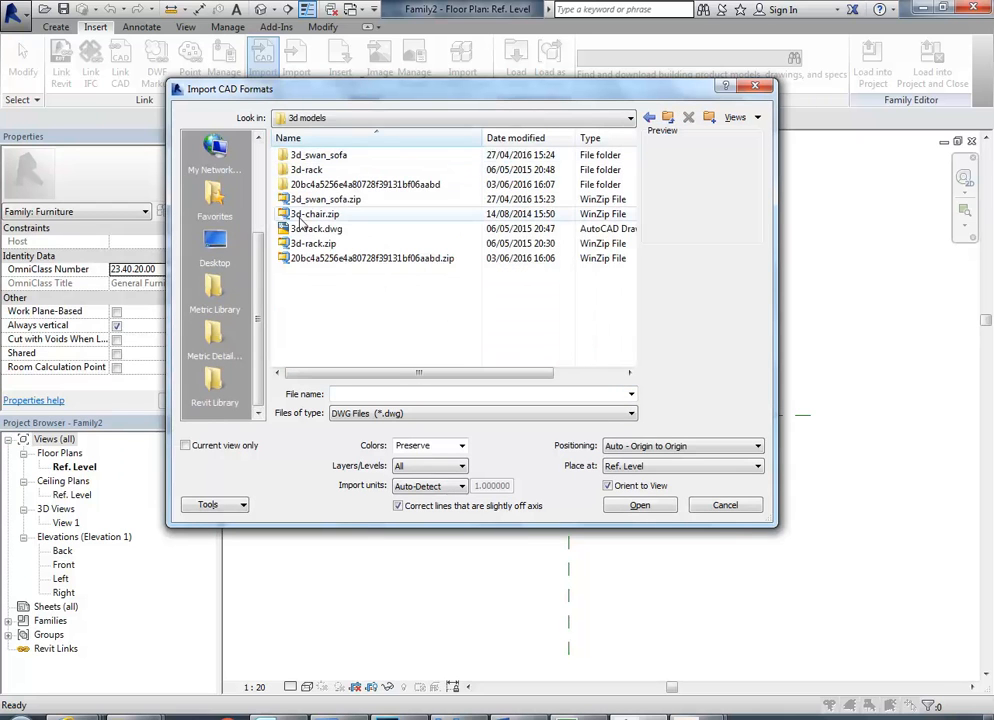
pyautogui.doubleClick(305, 155)
pyautogui.doubleClick(303, 157)
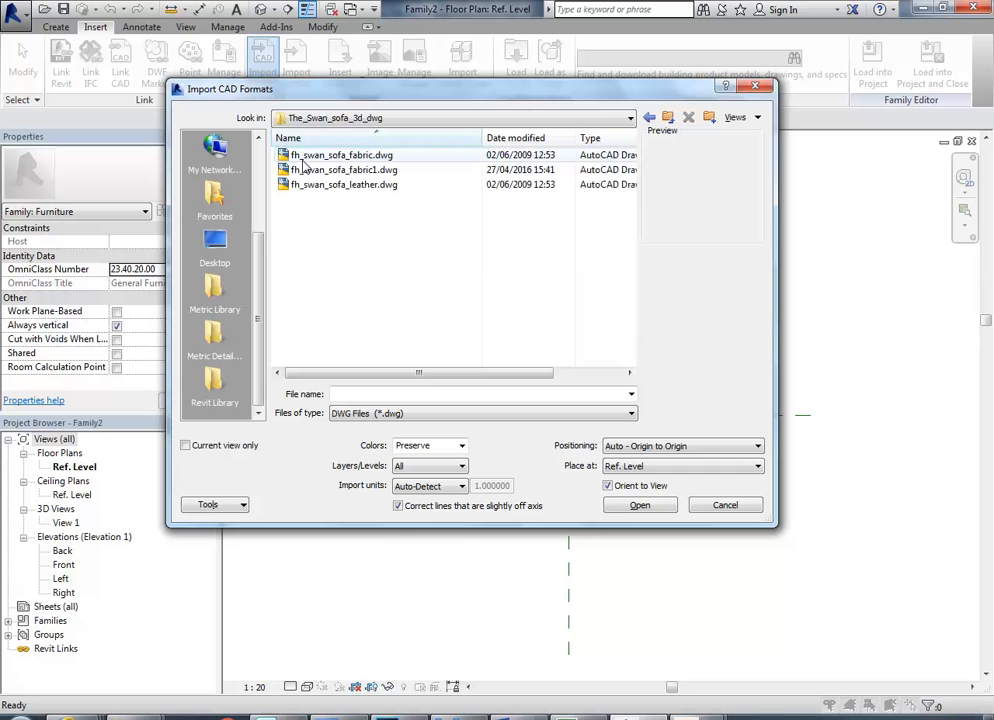
pyautogui.click(302, 160)
pyautogui.click(319, 171)
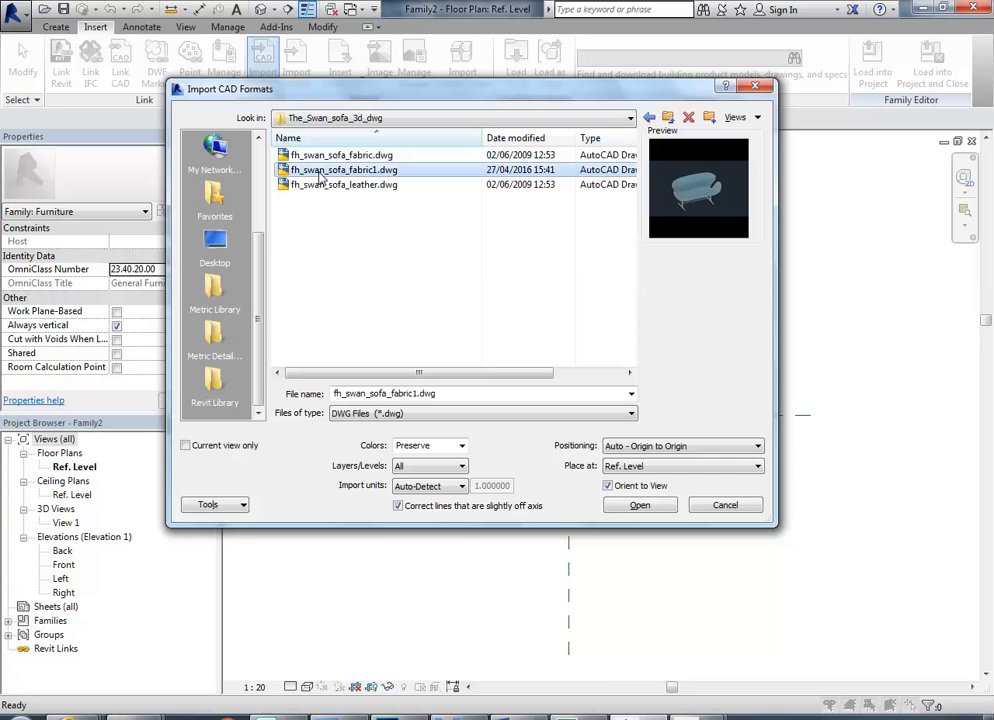
# - Enlarge the CAD import dialog and set the import units to millimeter
pyautogui.moveTo(535, 526); pyautogui.dragTo(530, 555)
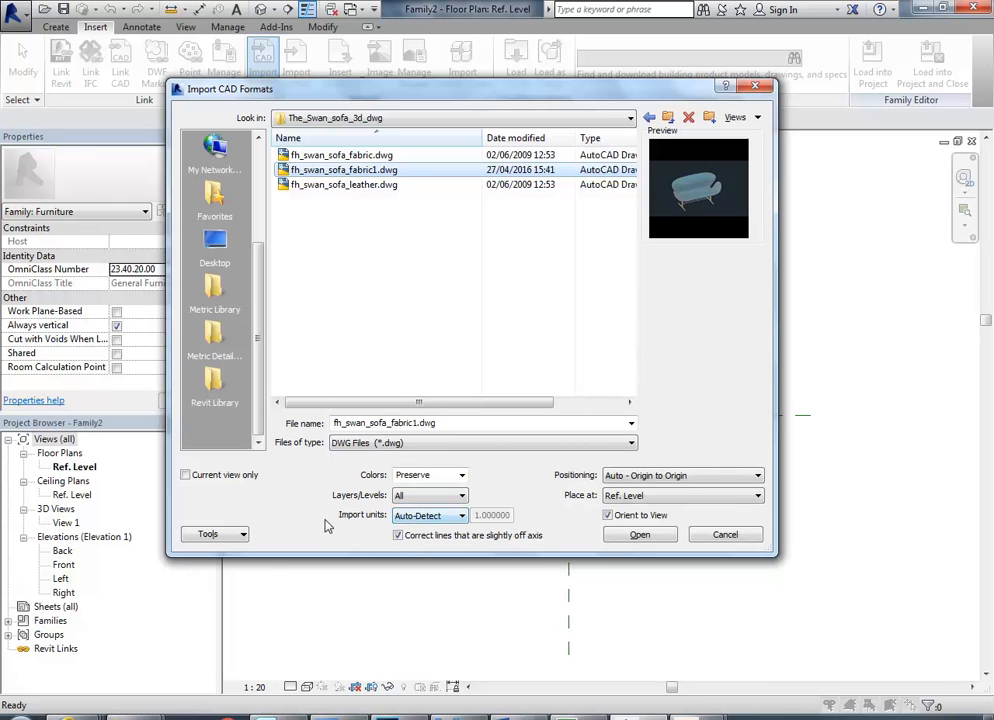
pyautogui.click(438, 516)
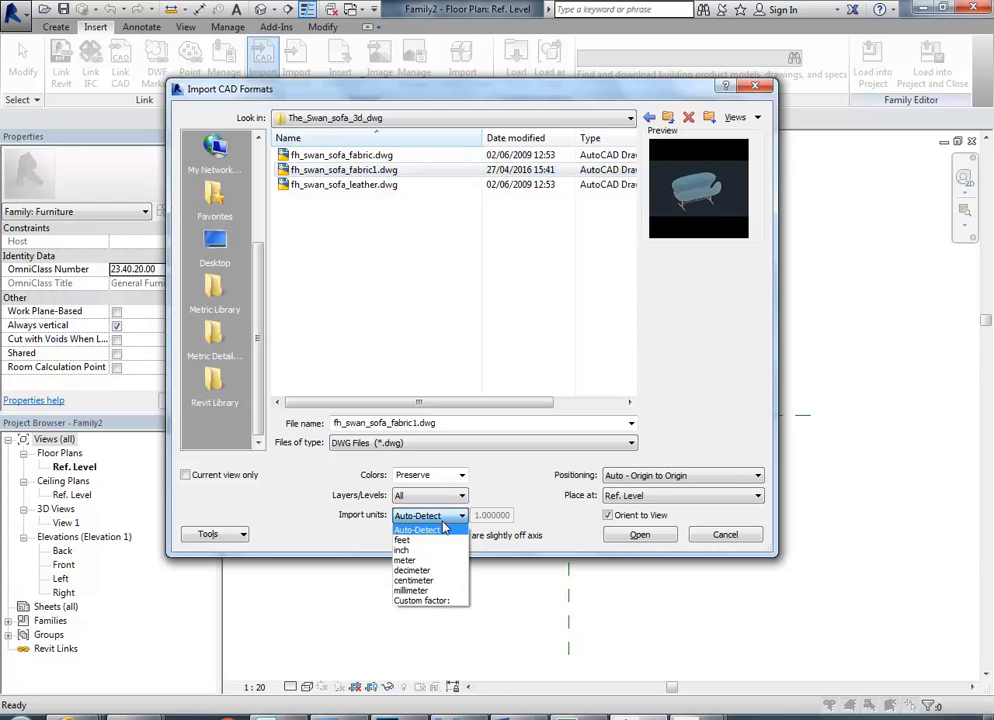
pyautogui.click(401, 591)
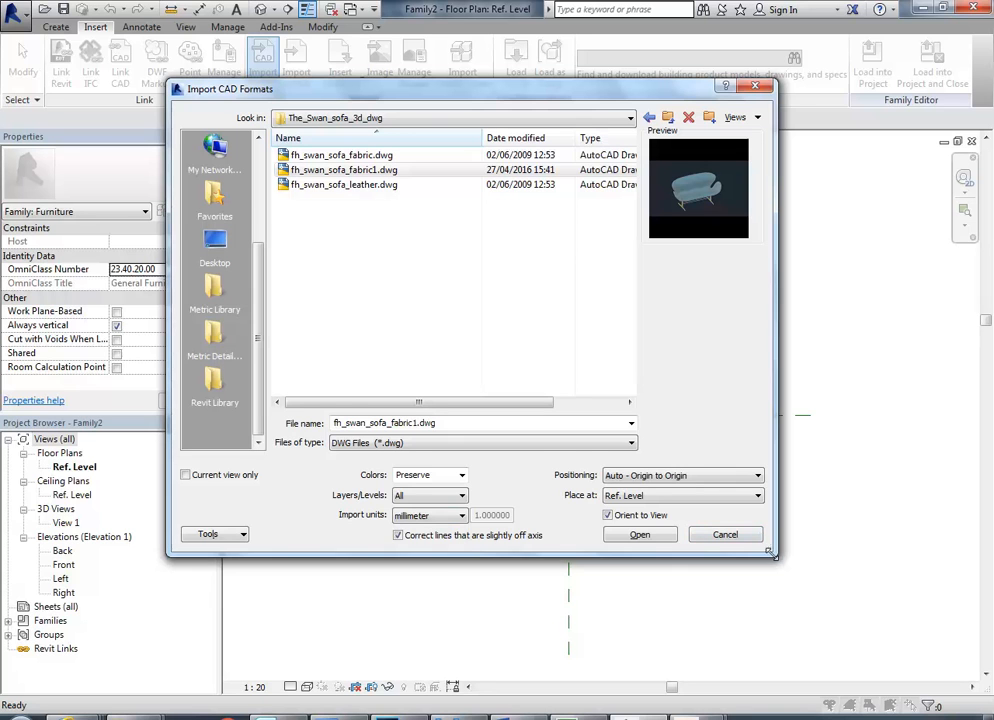
# - Import the chosen sofa DWG in millimeters at Ref. Level with Auto - Origin to Origin positioning
pyautogui.moveTo(770, 552); pyautogui.dragTo(782, 569)
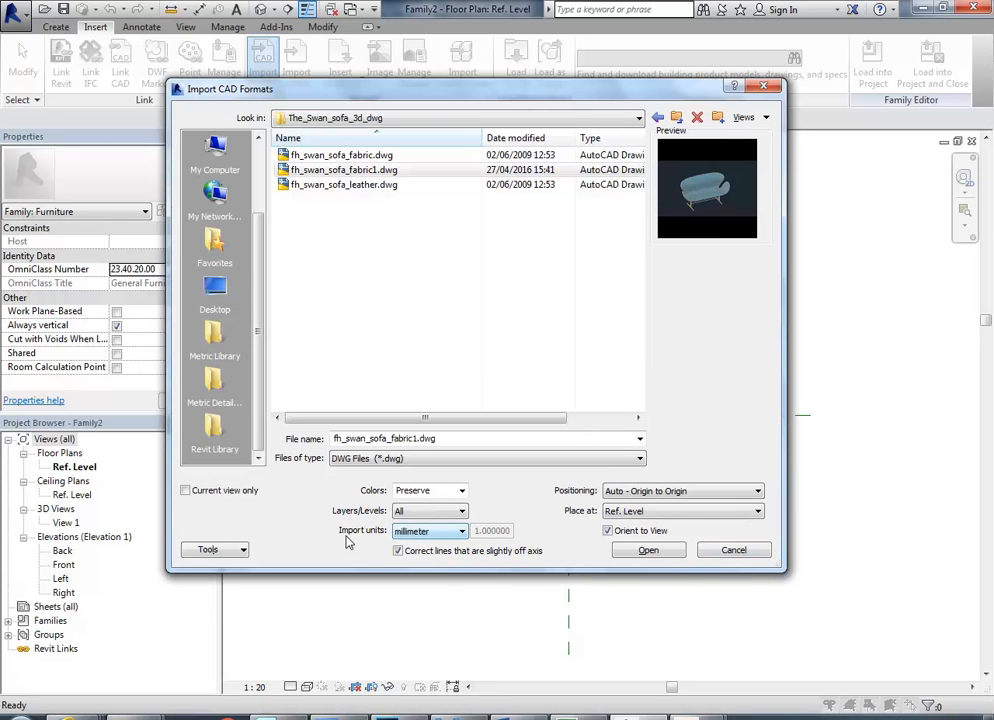
pyautogui.click(645, 551)
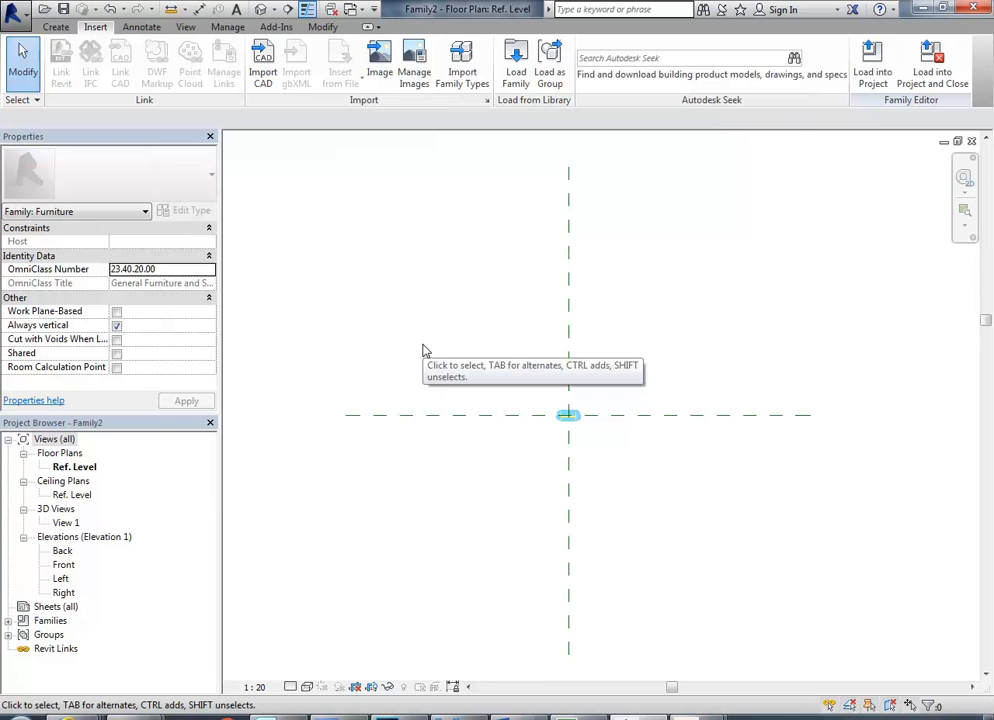
pyautogui.moveTo(577, 406); pyautogui.dragTo(525, 386, button='middle')
pyautogui.scroll(5, 526, 386)
pyautogui.moveTo(340, 370); pyautogui.dragTo(399, 370, button='middle')
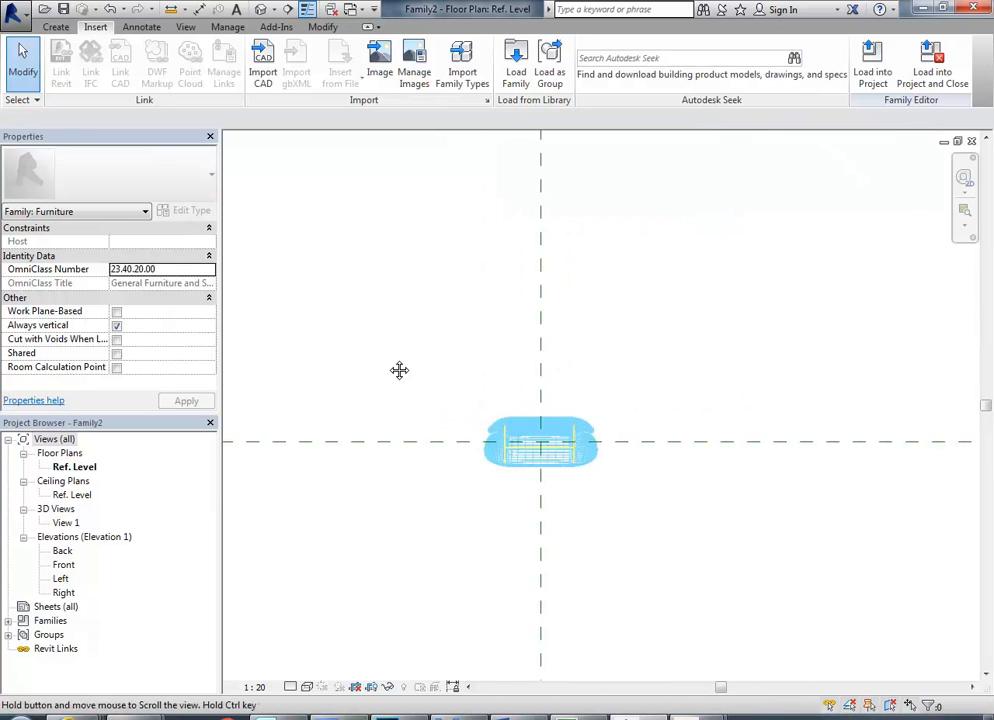
pyautogui.scroll(2, 398, 369)
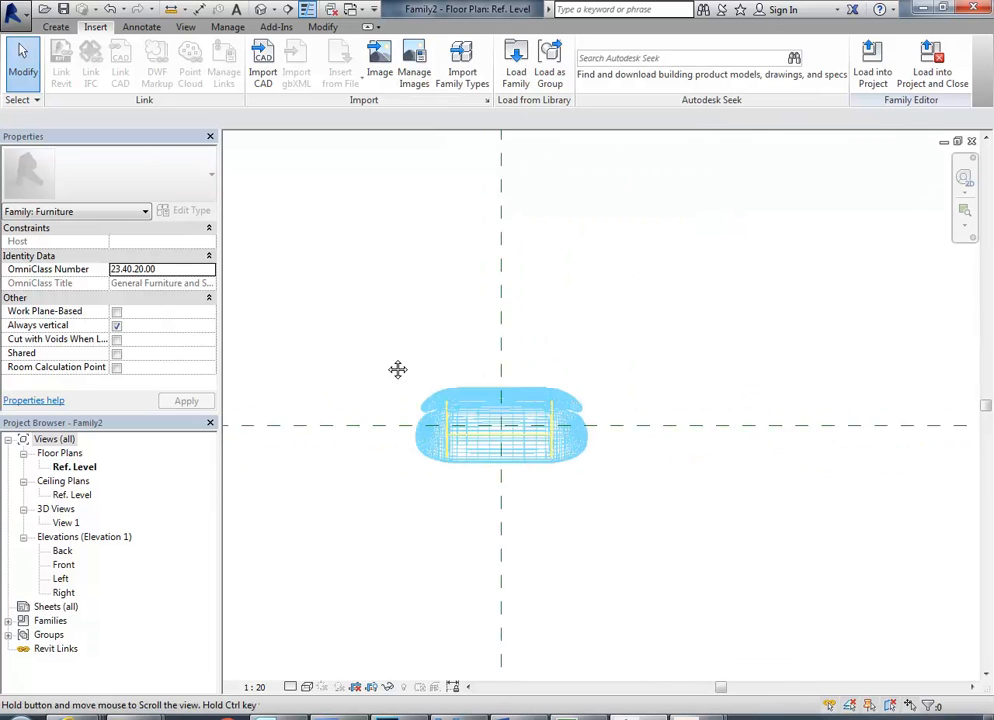
# - Measure the imported sofa's overall width between its outermost armrest edges in the floor plan
pyautogui.click(476, 397)
pyautogui.scroll(2, 428, 379)
pyautogui.moveTo(428, 379); pyautogui.dragTo(388, 377, button='middle')
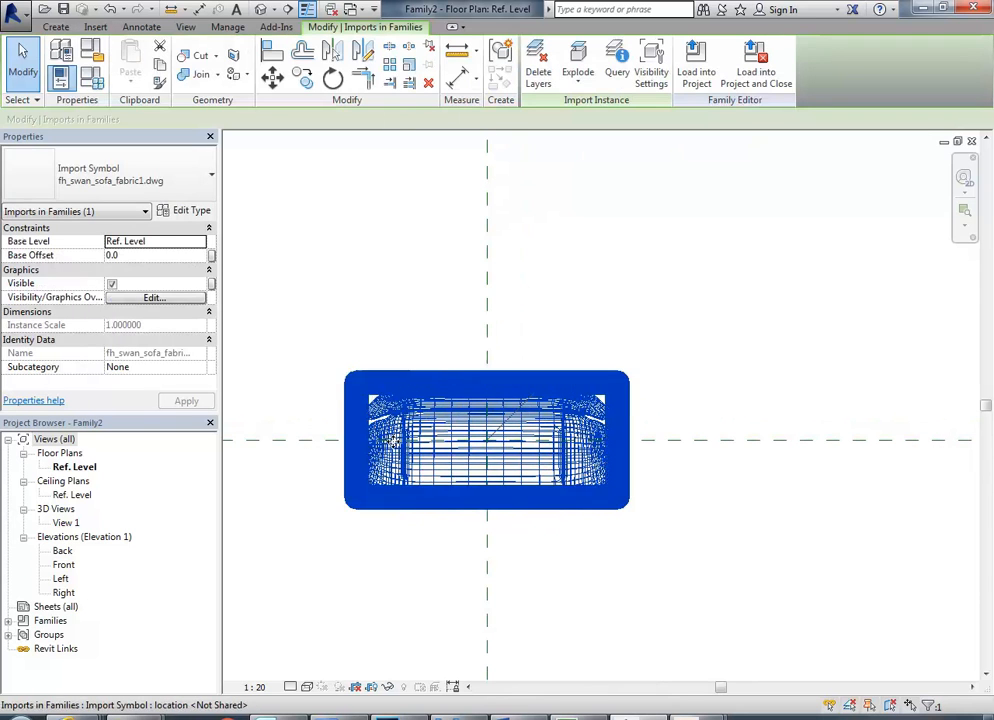
pyautogui.click(457, 50)
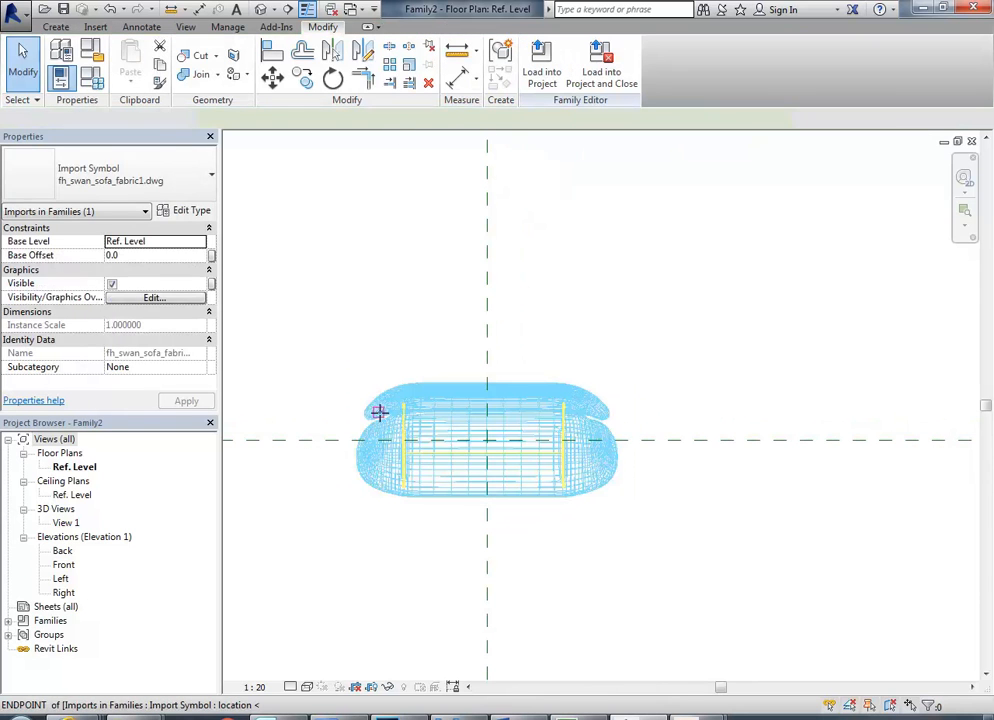
pyautogui.click(358, 458)
pyautogui.click(617, 458)
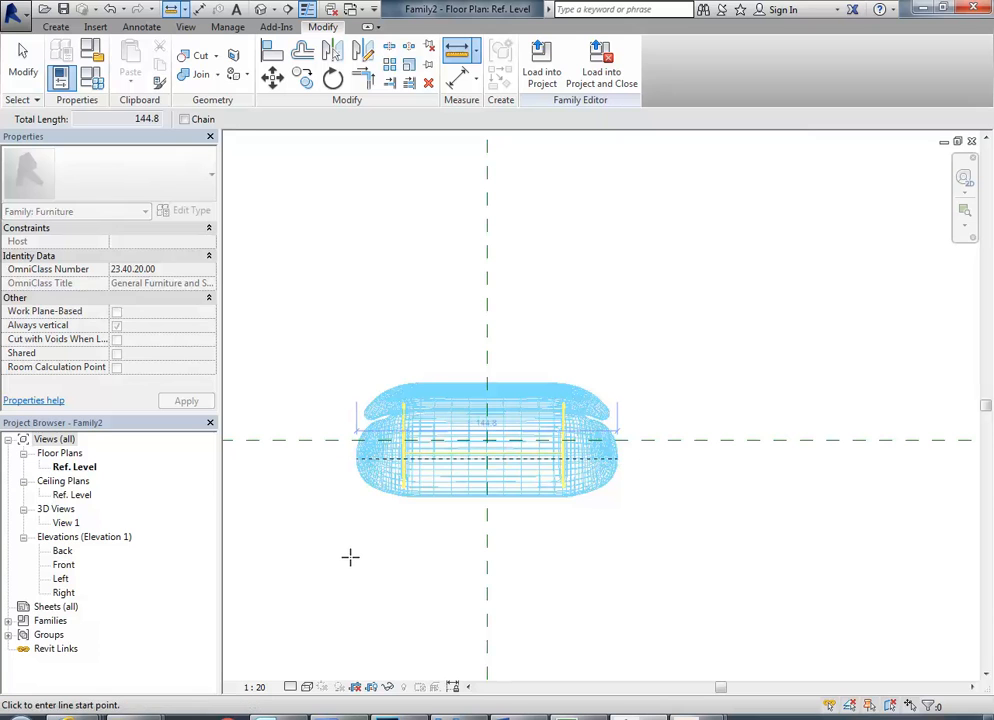
pyautogui.scroll(4, 355, 448)
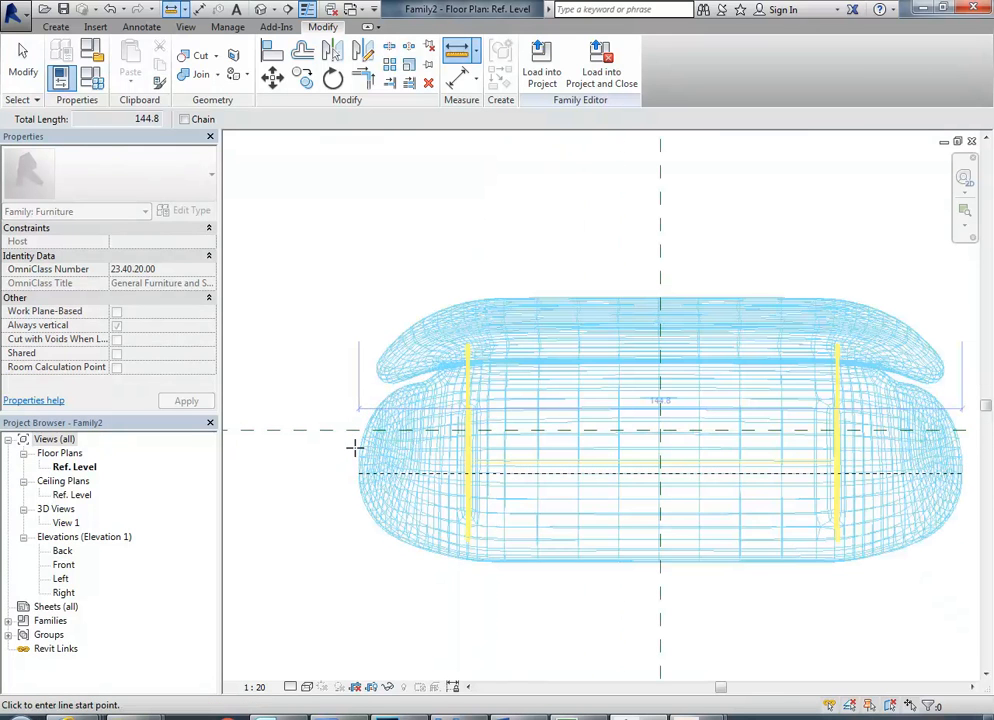
pyautogui.scroll(-2, 355, 448)
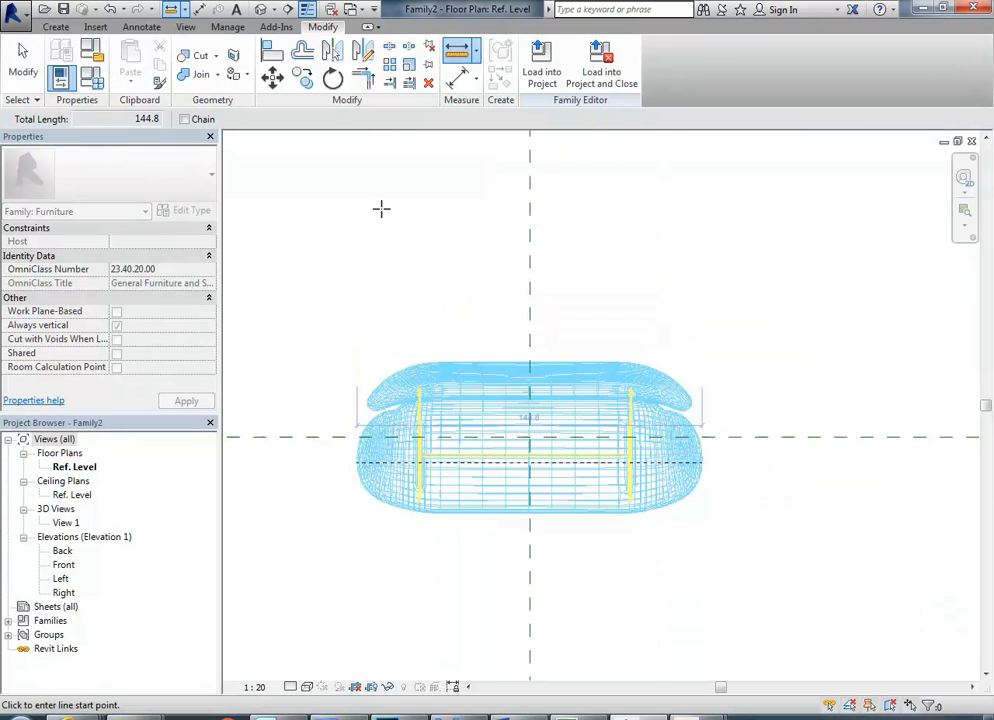
pyautogui.rightClick(385, 205)
pyautogui.rightClick(430, 224)
pyautogui.click(441, 236)
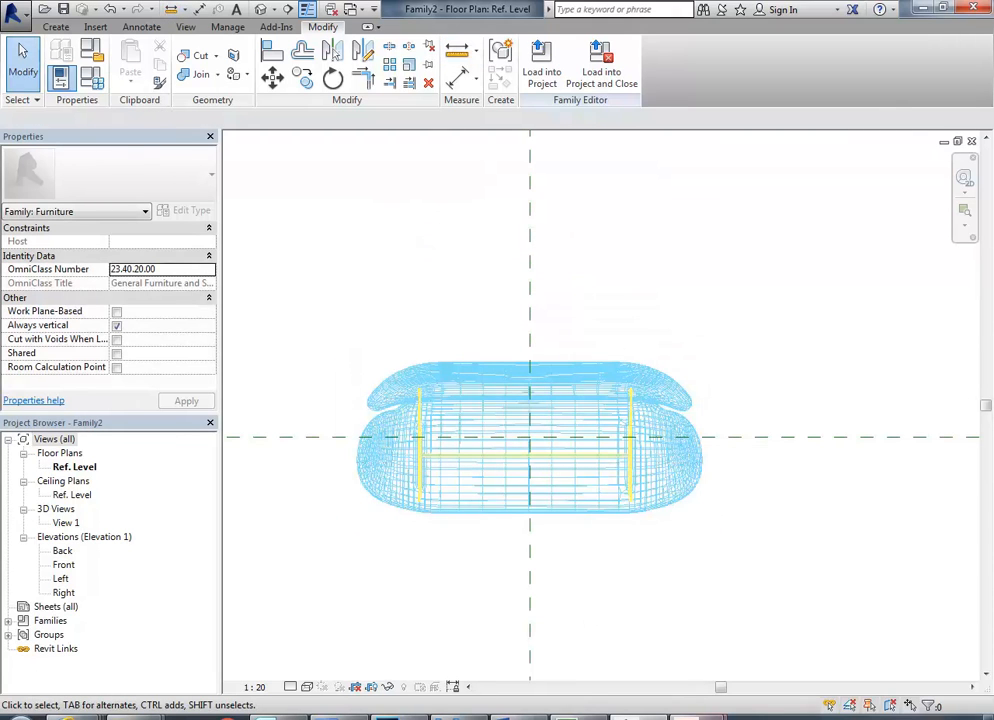
# - Switch to AutoCAD and show the swan sofa model from the Top view
pyautogui.moveTo(697, 714)
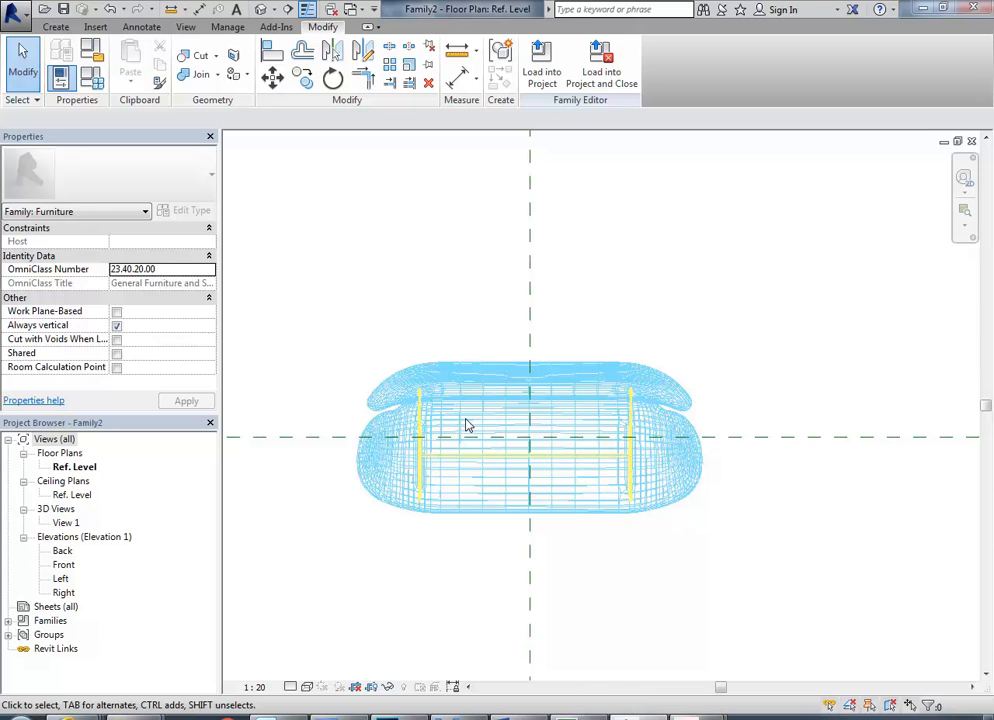
pyautogui.hotkey('alt', 'Tab')
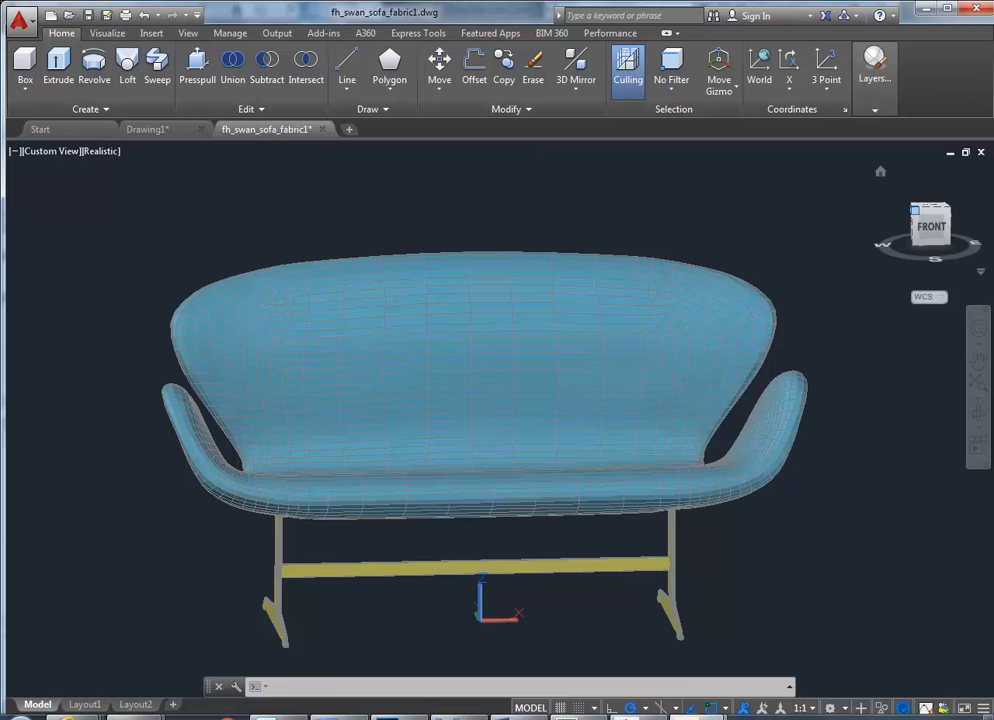
pyautogui.click(914, 210)
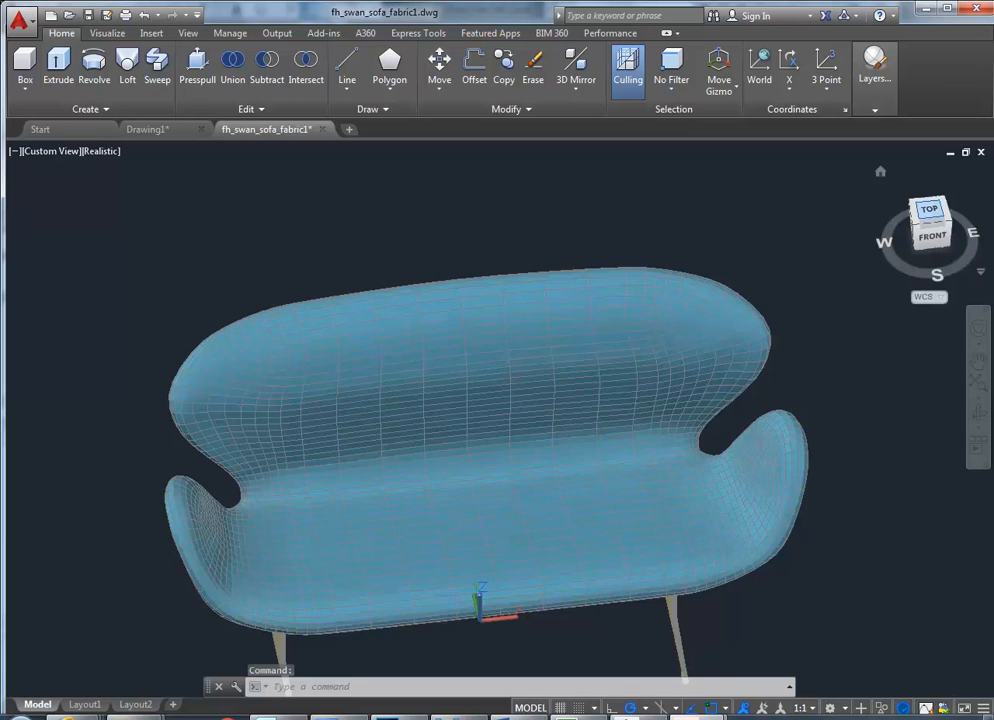
pyautogui.click(921, 212)
pyautogui.scroll(3, 359, 257)
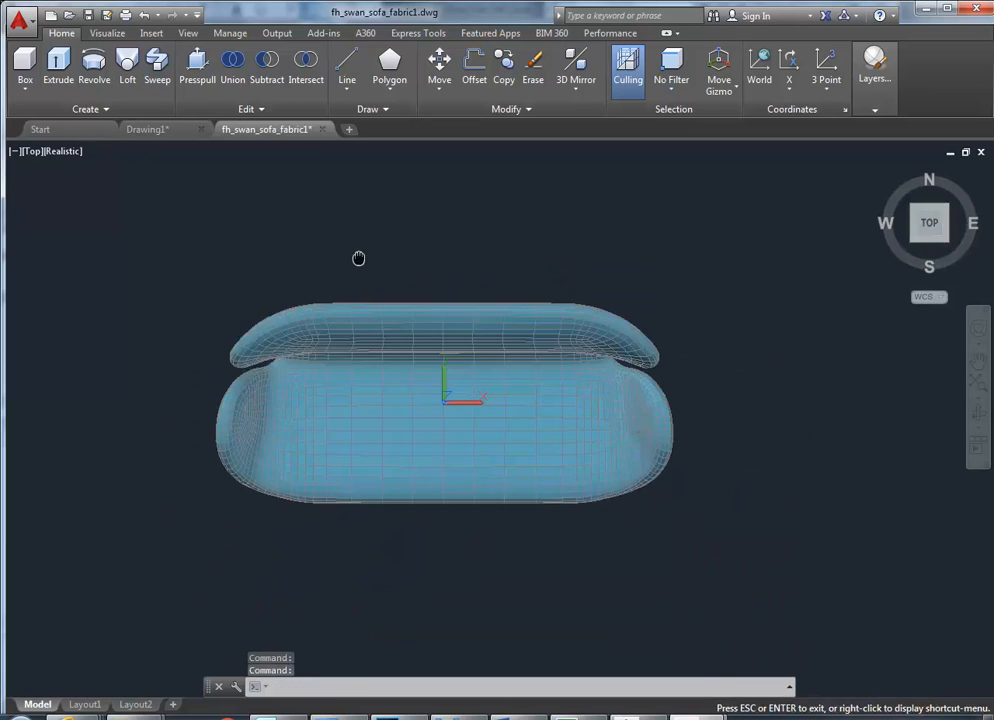
pyautogui.moveTo(352, 251); pyautogui.dragTo(345, 231, button='middle')
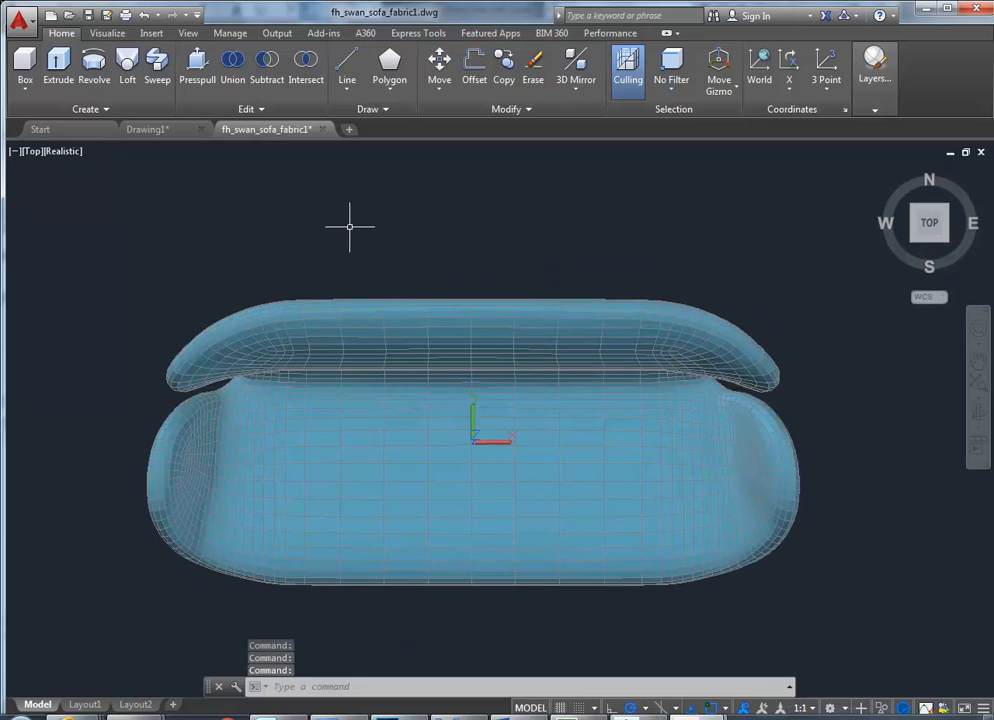
# - Change the workspace to Drafting & Annotation and close the Design Feed palette
pyautogui.click(150, 35)
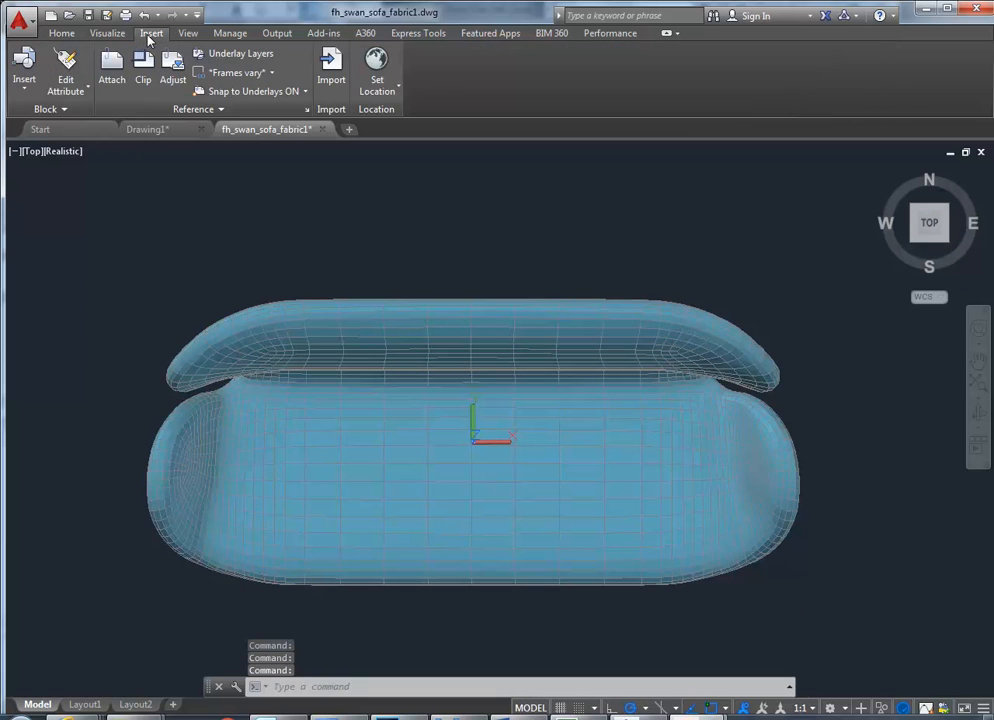
pyautogui.click(61, 33)
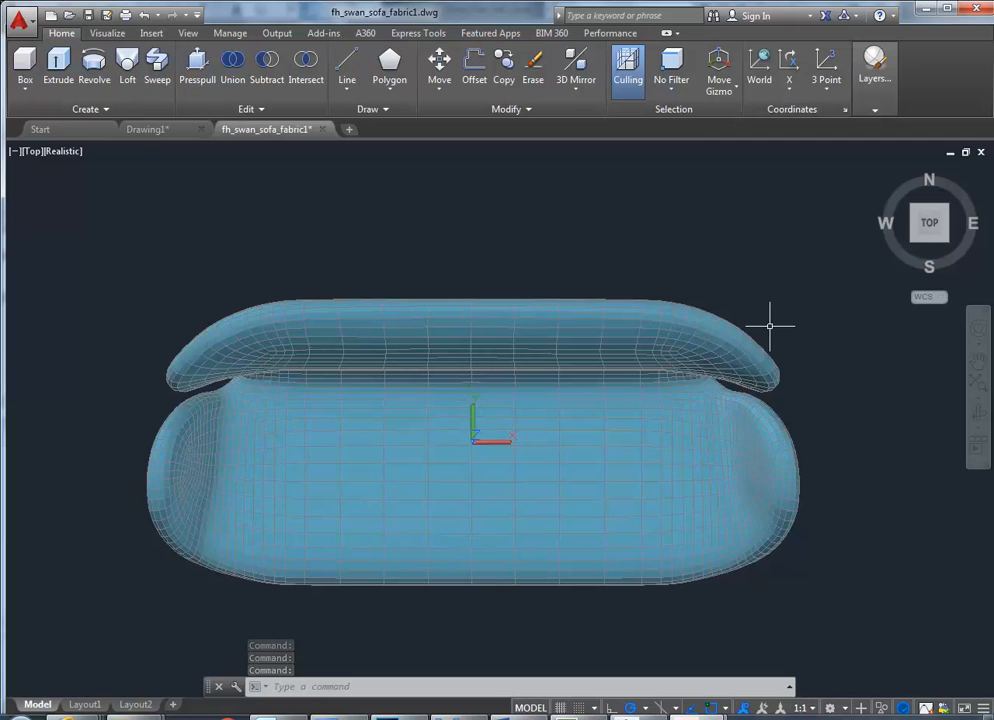
pyautogui.click(829, 708)
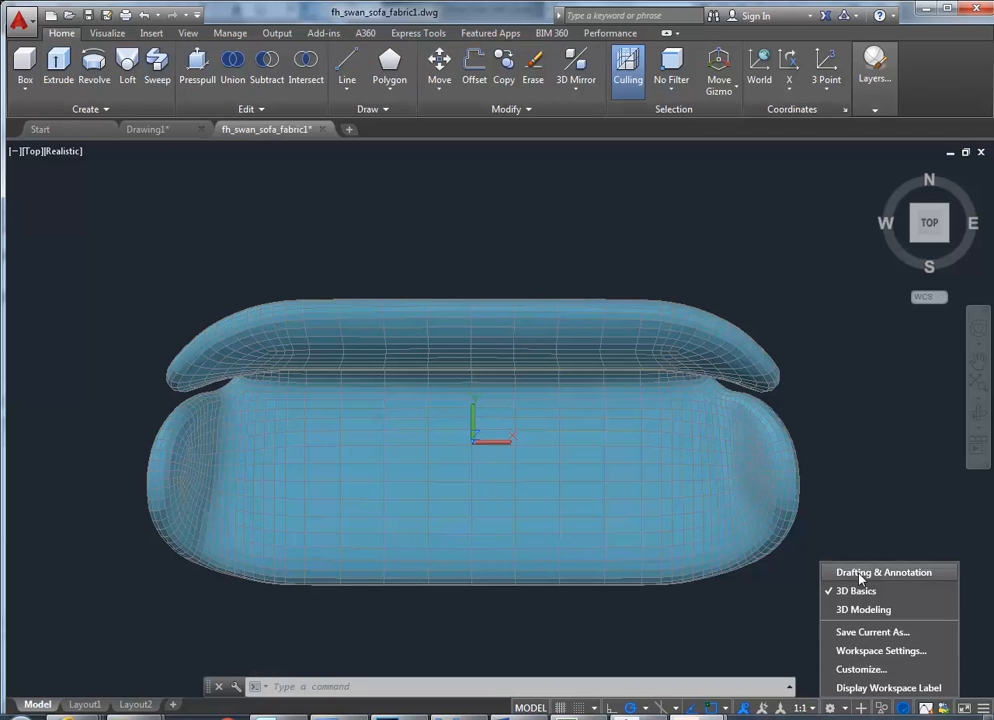
pyautogui.click(834, 569)
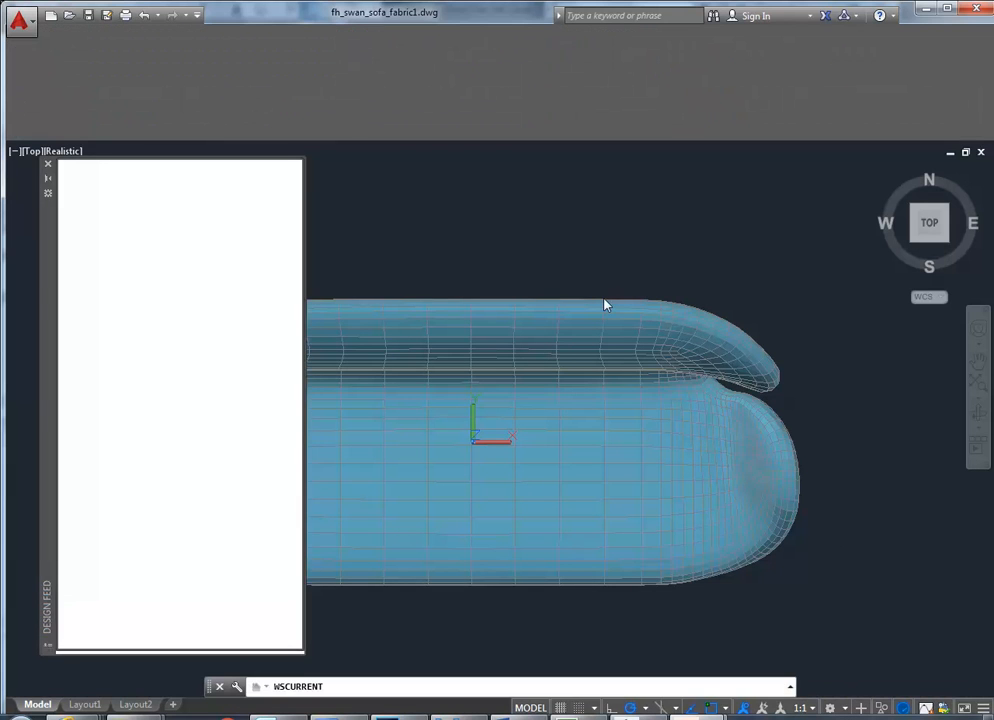
pyautogui.click(48, 164)
# - Measure the distance across the sofa from one outer armrest edge to the other in the Top view
pyautogui.click(795, 110)
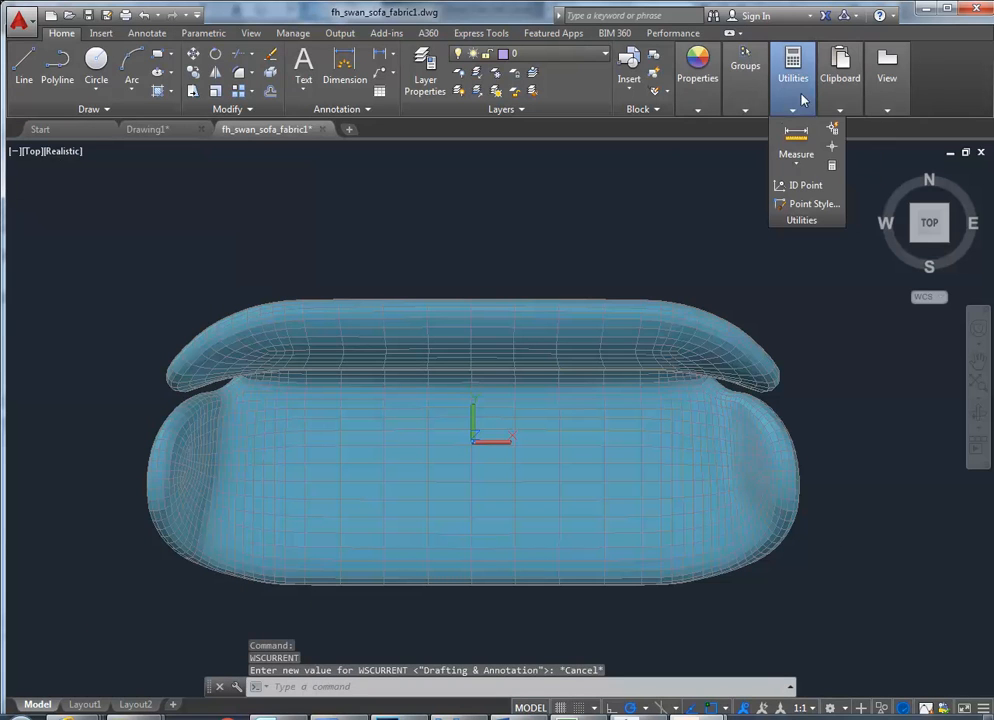
pyautogui.click(796, 135)
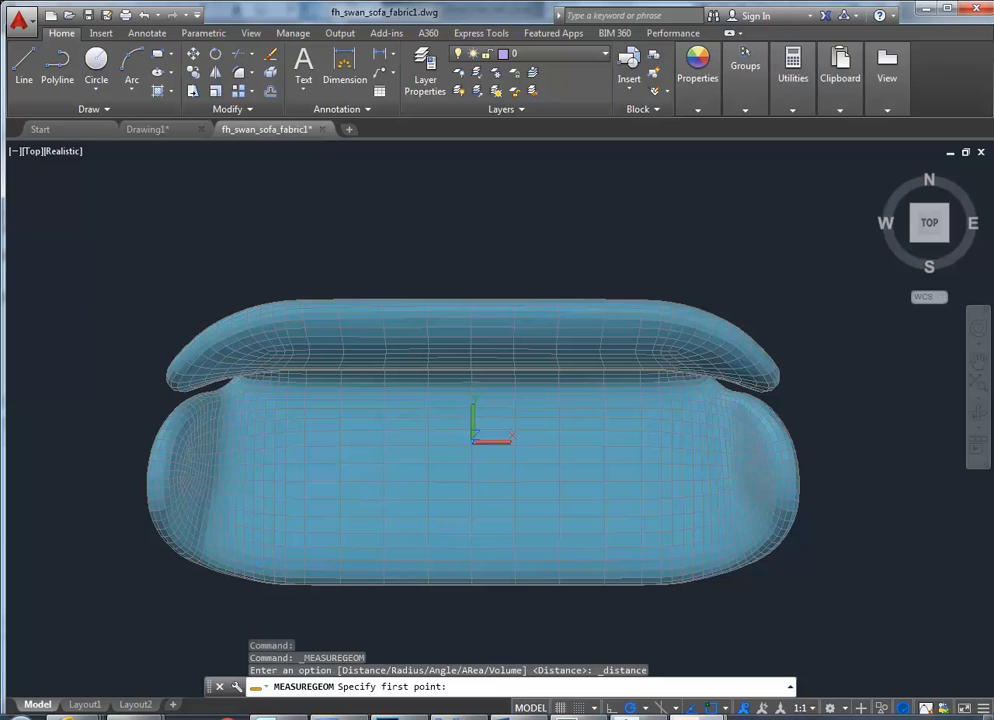
pyautogui.click(153, 474)
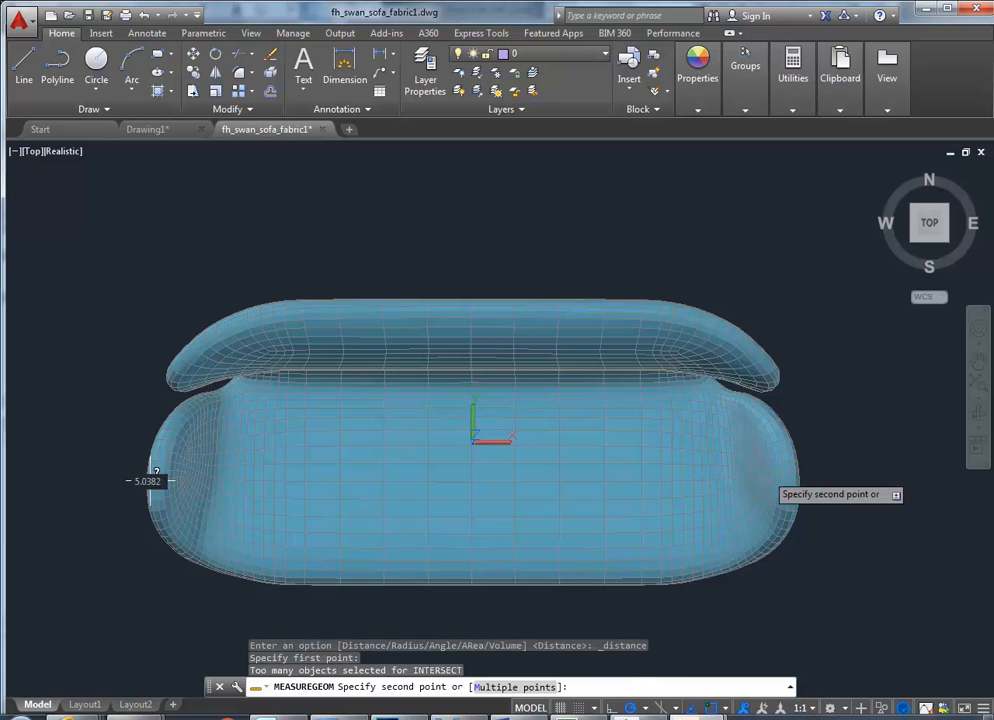
pyautogui.click(797, 480)
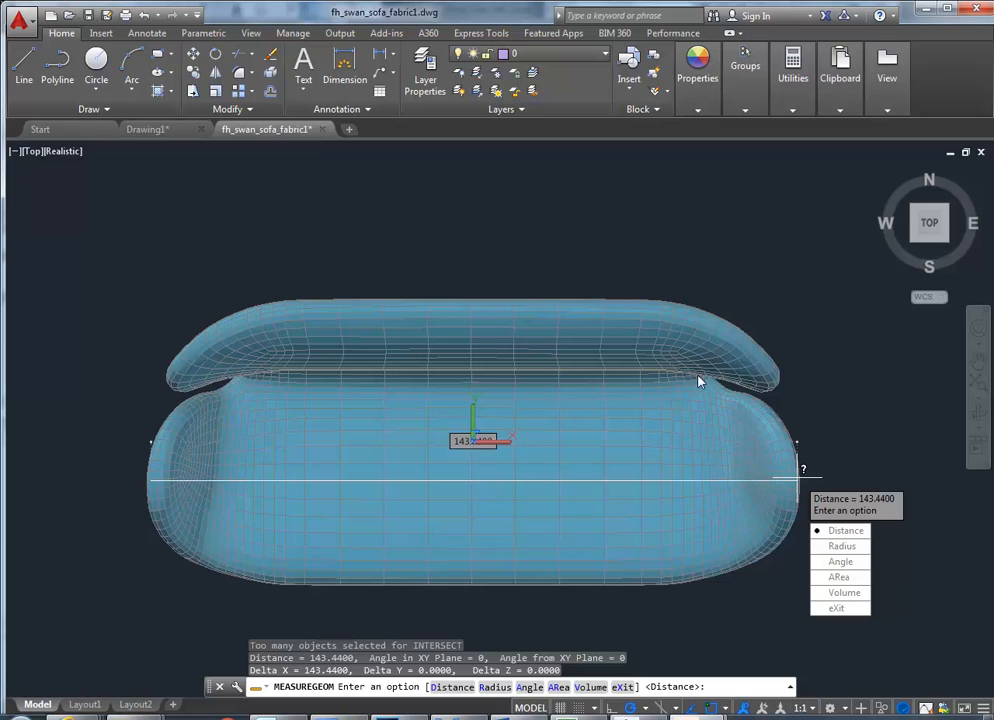
# - Set the Front view and try to measure the seat's height above the bottom of the legs
pyautogui.click(929, 250)
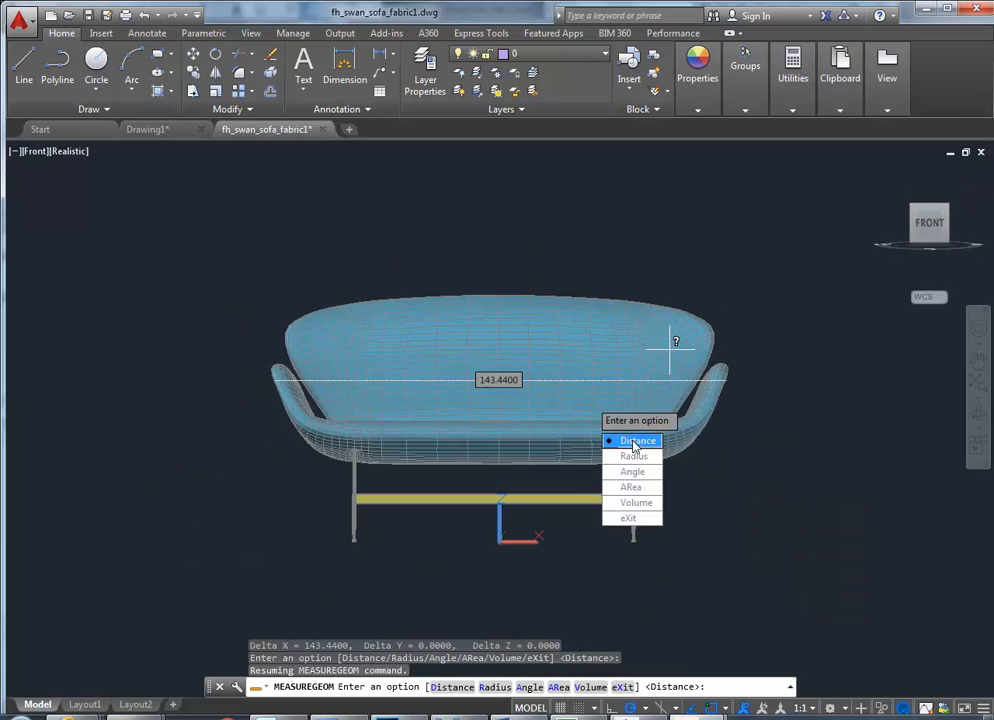
pyautogui.click(634, 441)
pyautogui.scroll(6, 506, 345)
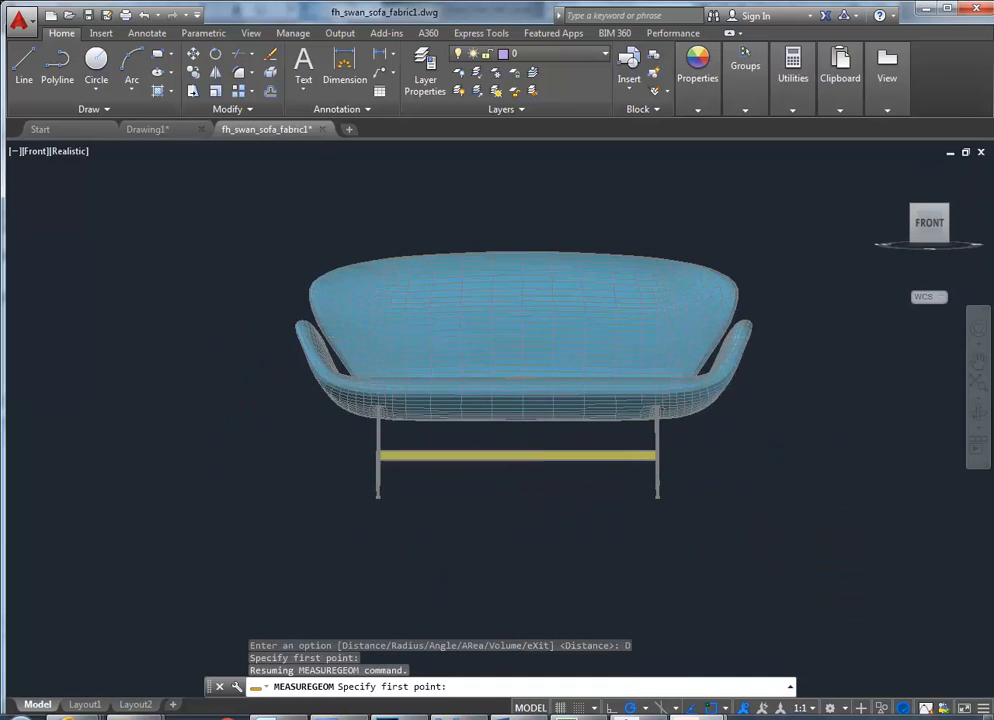
pyautogui.scroll(2, 508, 342)
pyautogui.click(509, 341)
pyautogui.scroll(-6, 510, 345)
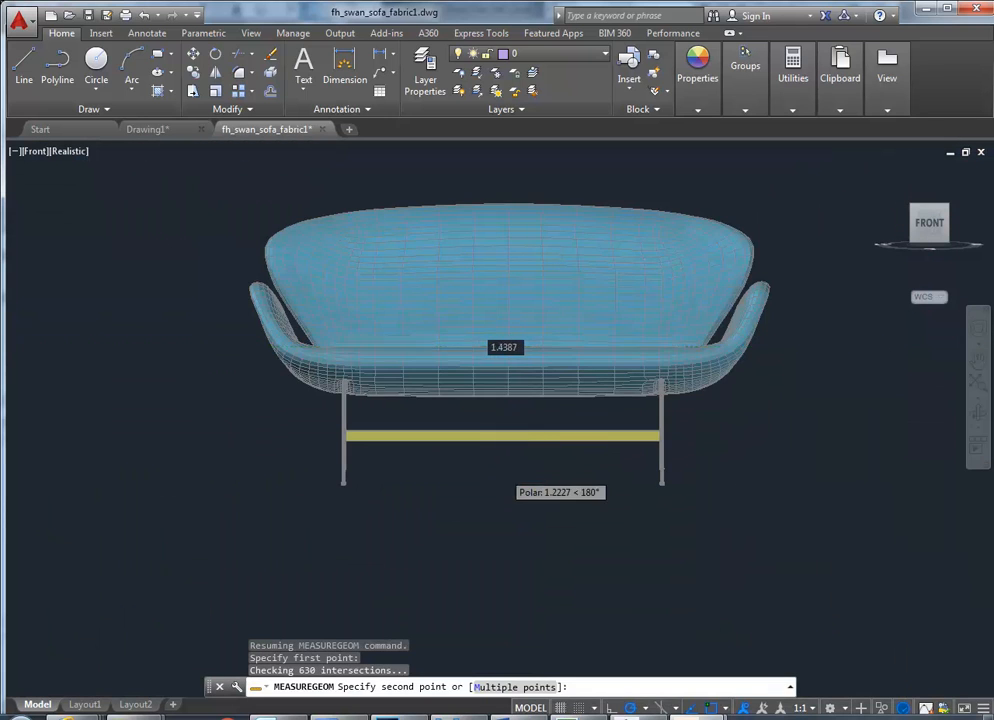
pyautogui.scroll(2, 510, 465)
pyautogui.moveTo(520, 480); pyautogui.dragTo(461, 468, button='middle')
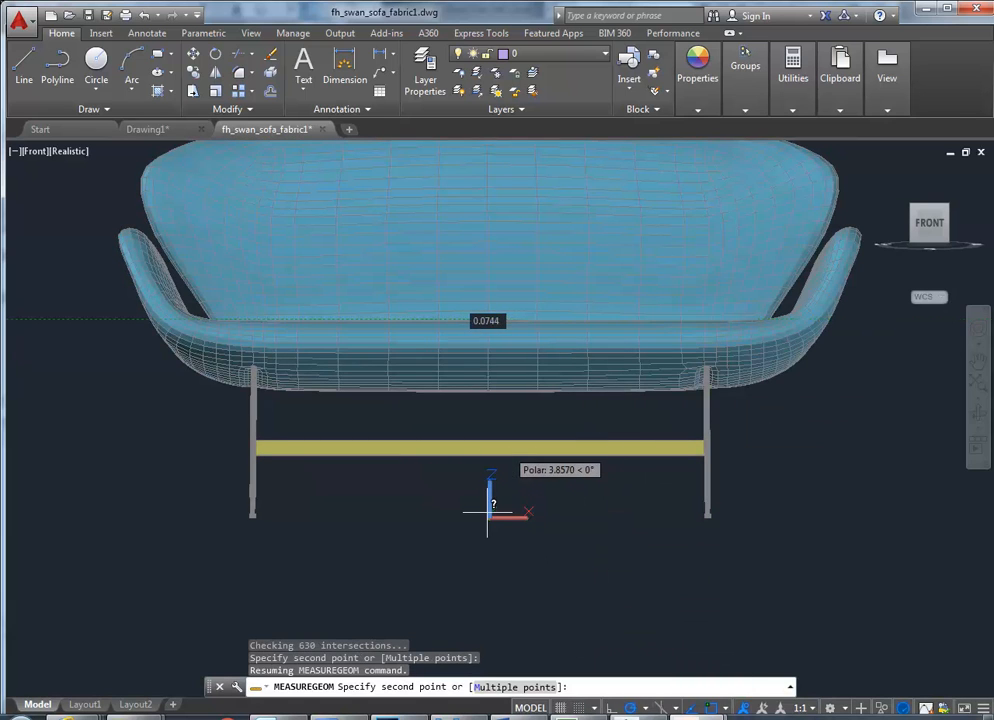
pyautogui.press('Escape')
# - Align the UCS with the current Front view using its View option
pyautogui.write('ucs')
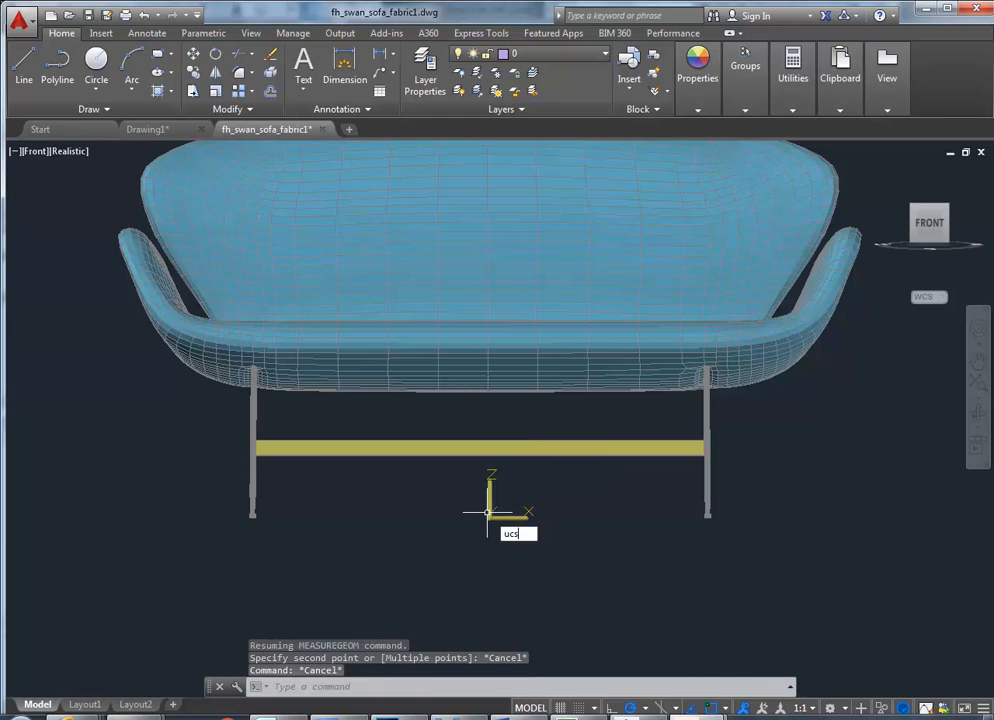
pyautogui.press('Return')
pyautogui.write('v')
pyautogui.press('Return')
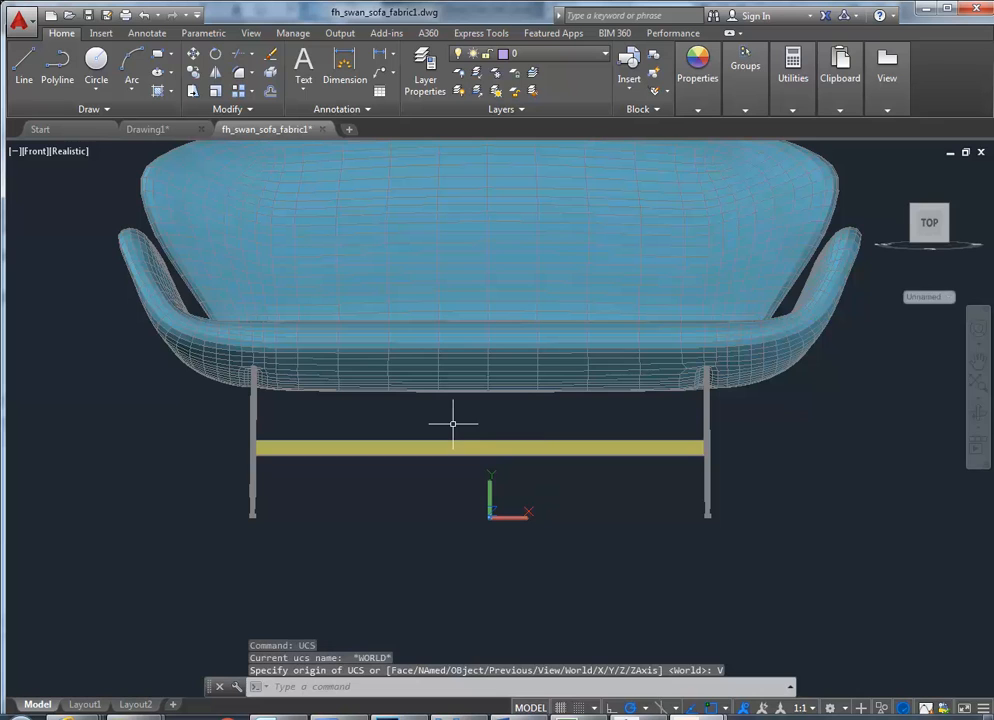
# - Measure the vertical distance from the sofa's seat line down to the bottom of the legs
pyautogui.moveTo(802, 98)
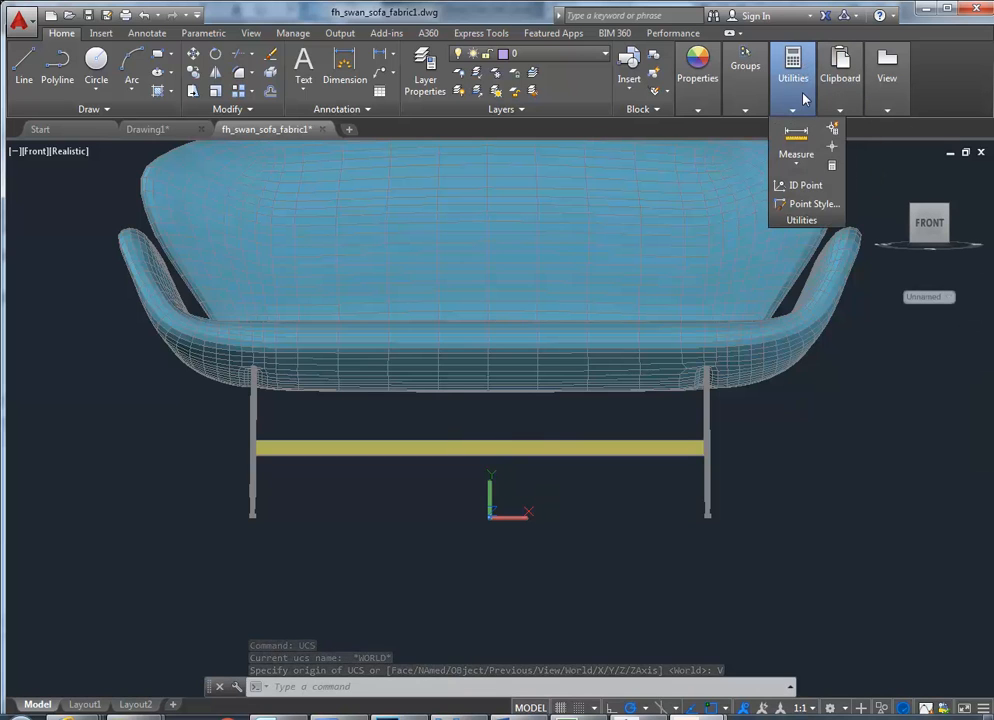
pyautogui.click(796, 137)
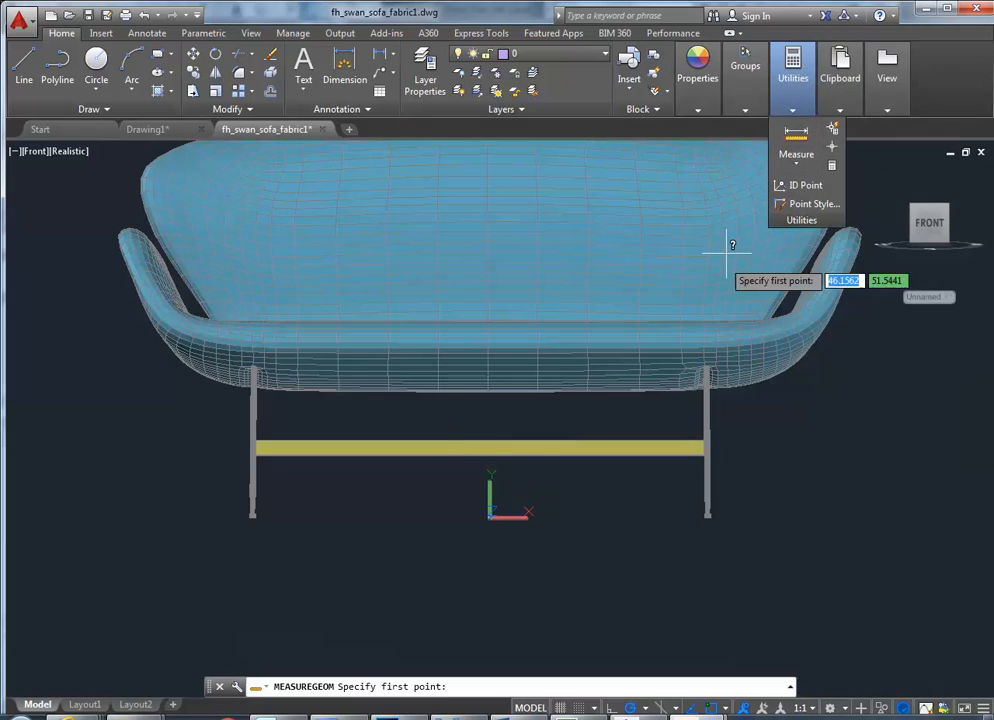
pyautogui.click(681, 318)
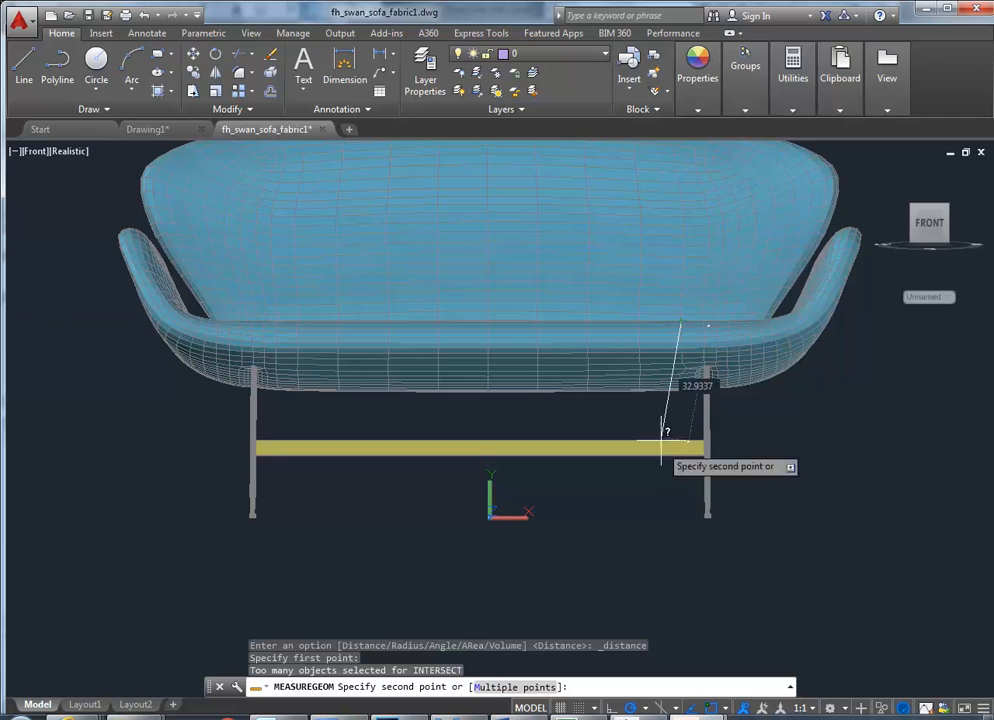
pyautogui.click(681, 517)
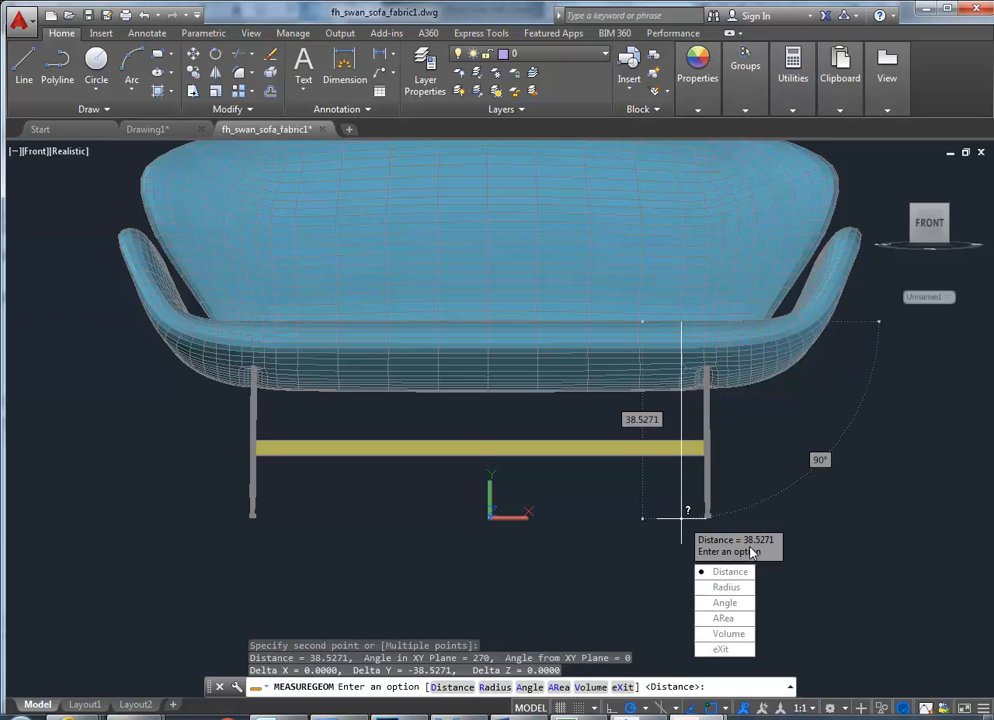
pyautogui.click(718, 649)
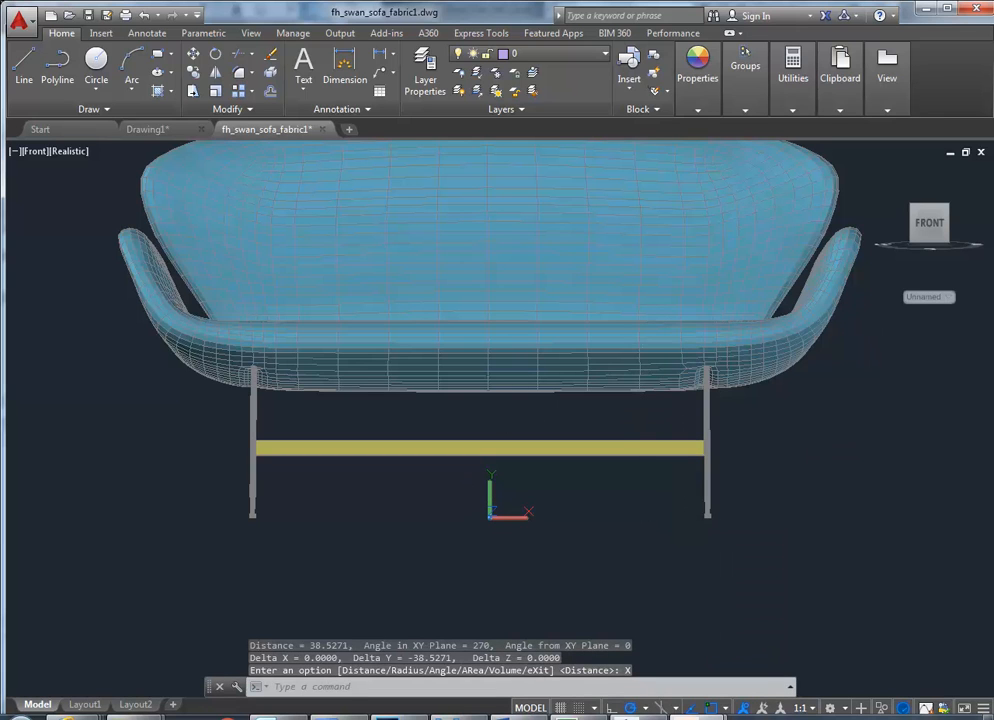
# - Calculate 500/38 with the CAL command and view the result in the command history
pyautogui.write('cal')
pyautogui.press('Return')
pyautogui.write('5')
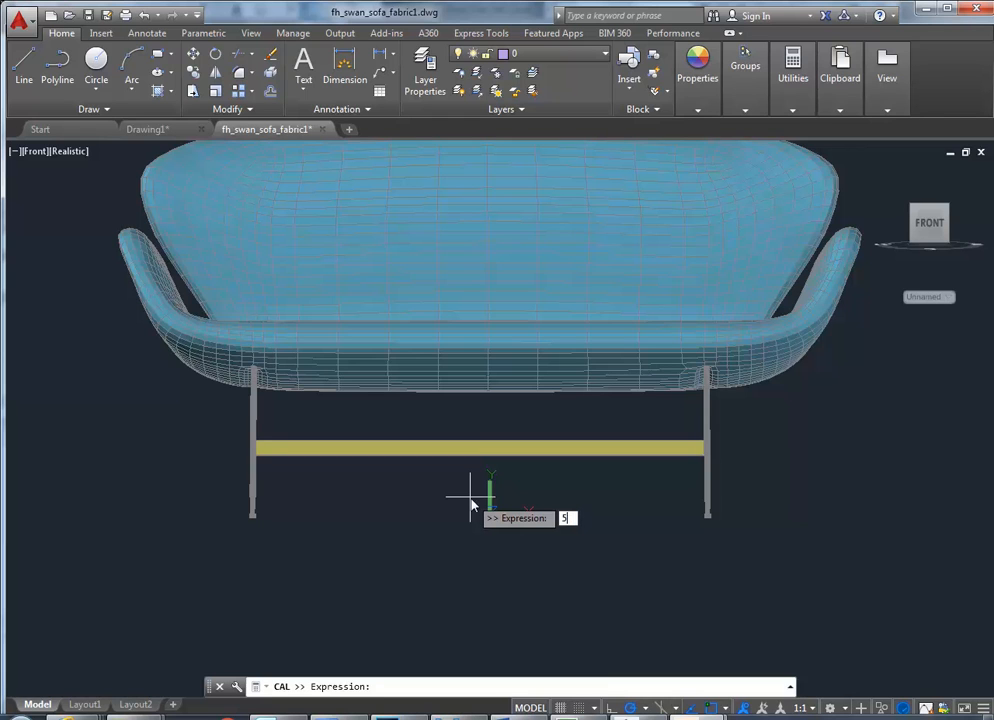
pyautogui.write('00/30')
pyautogui.press('Return')
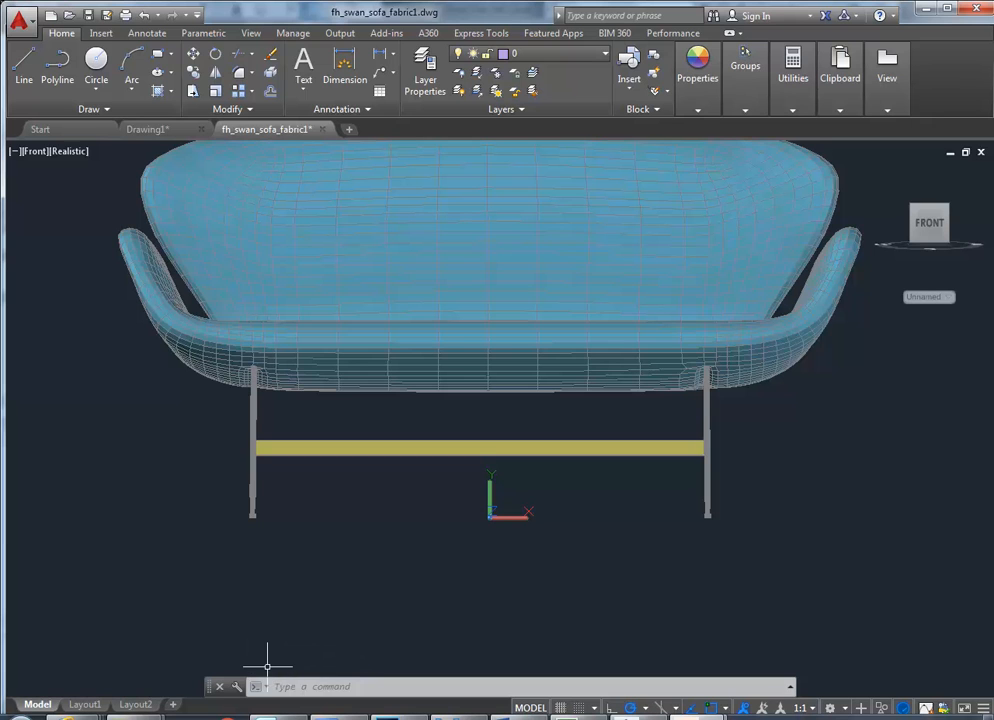
pyautogui.click(790, 687)
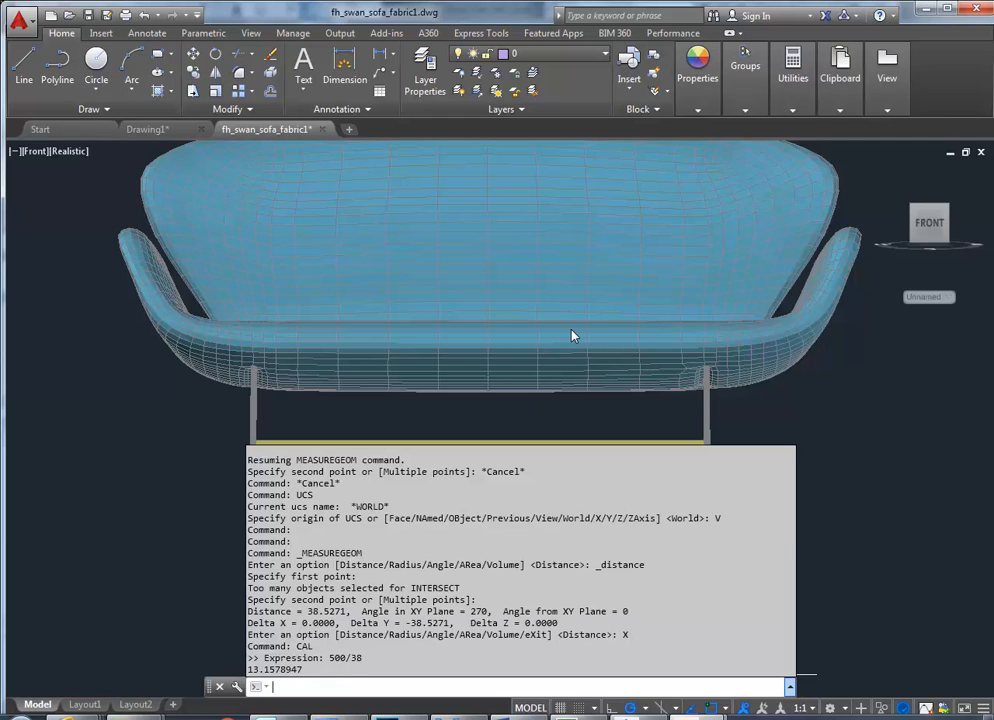
# - Measure the distance from the sofa's seat line straight down to the bottom of the legs again
pyautogui.click(790, 80)
pyautogui.click(789, 165)
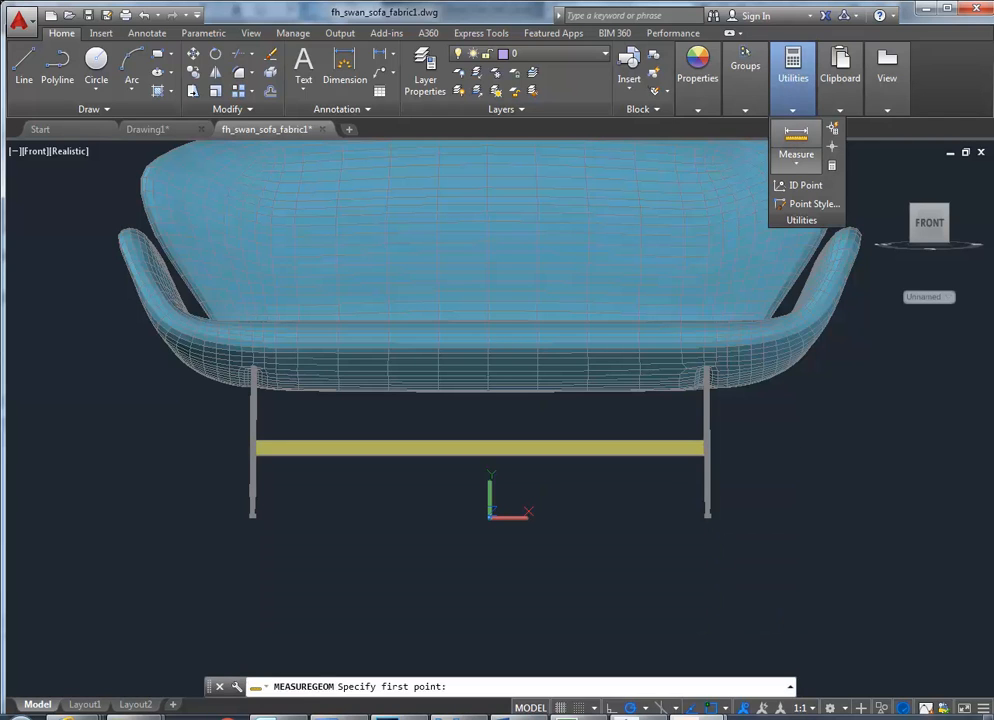
pyautogui.click(598, 320)
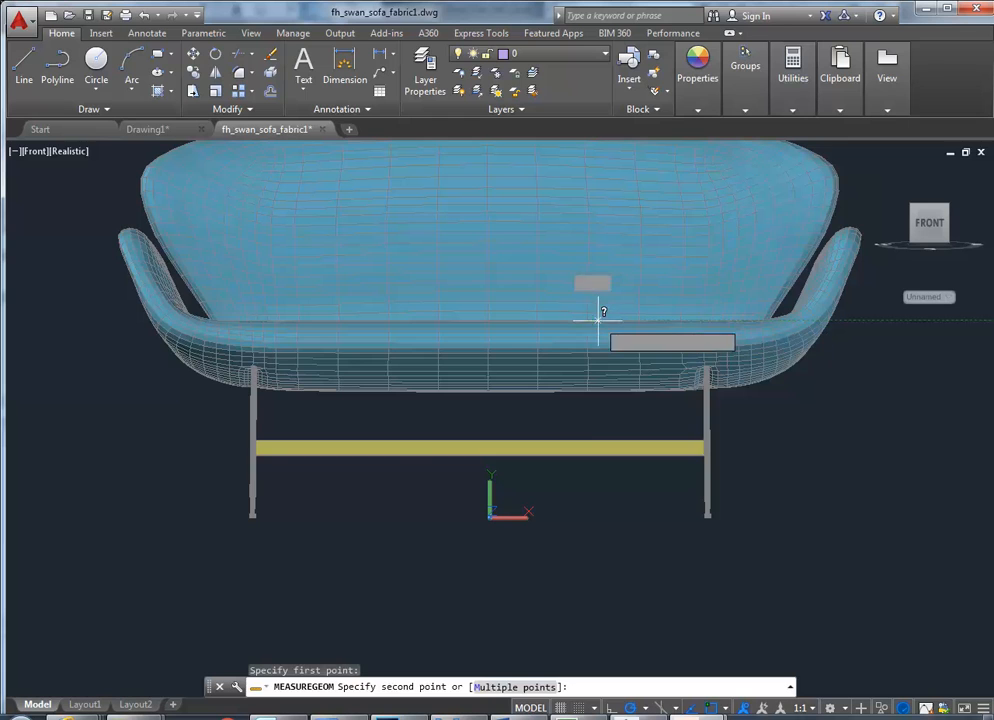
pyautogui.click(587, 517)
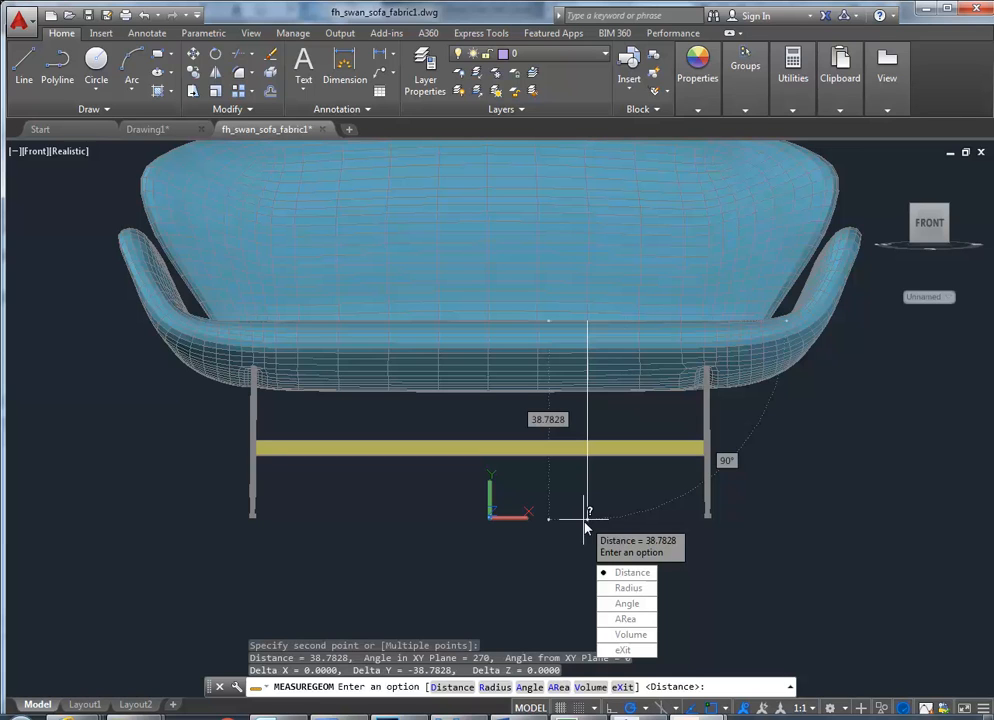
pyautogui.press('Escape')
# - Calculate the seat height's inch-to-millimetre conversion as 25.4*38 with the CAL command
pyautogui.write('cal')
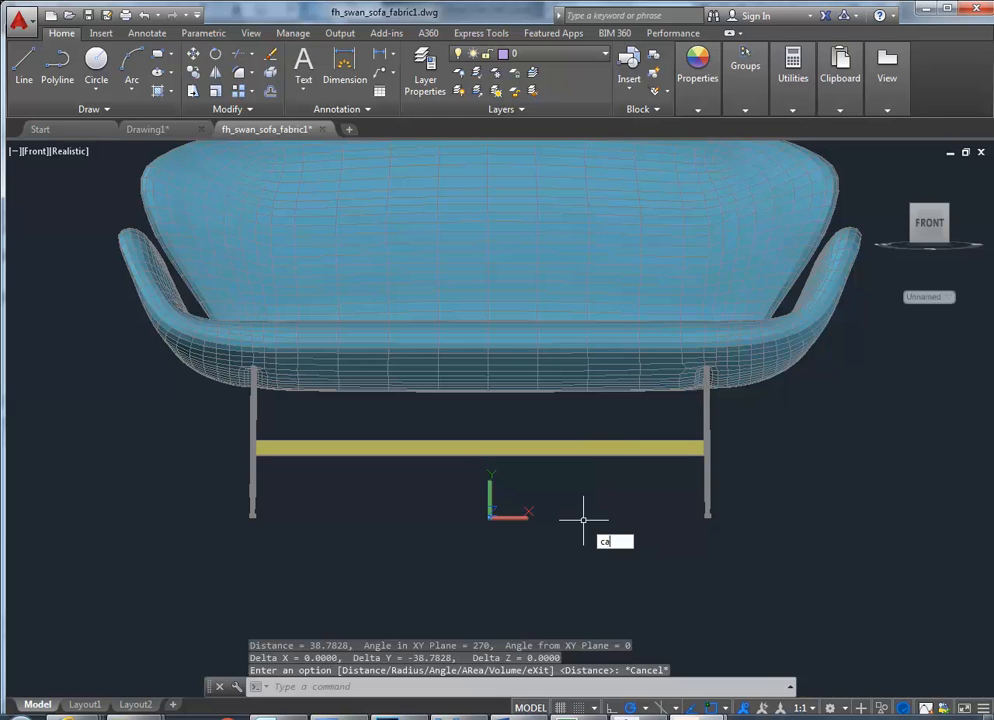
pyautogui.press('Return')
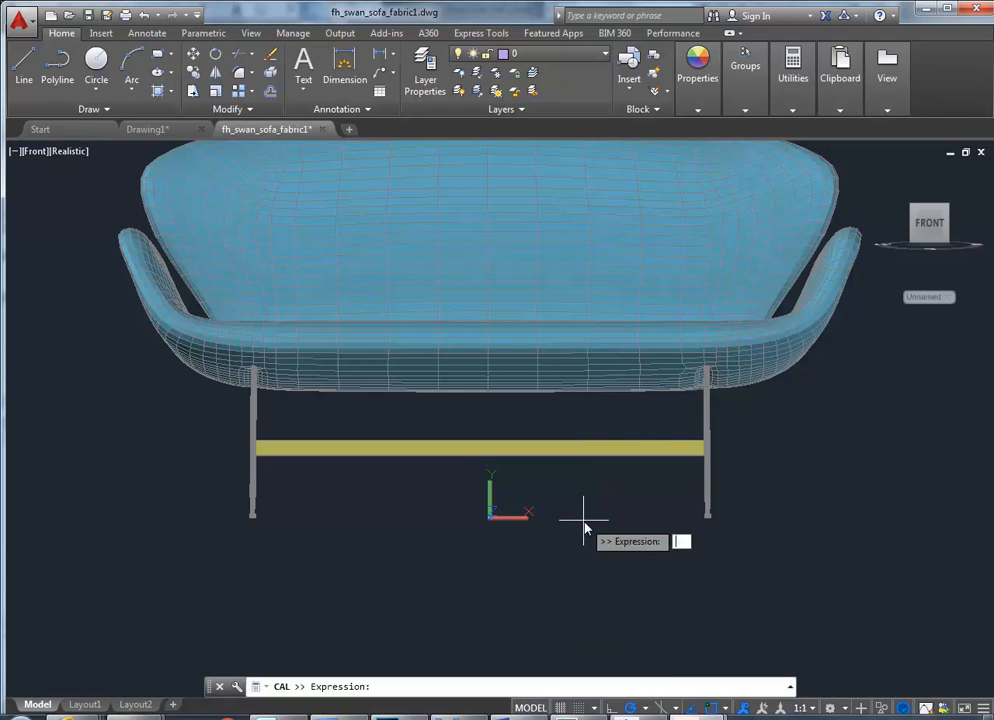
pyautogui.write('25.4*38')
pyautogui.press('Return')
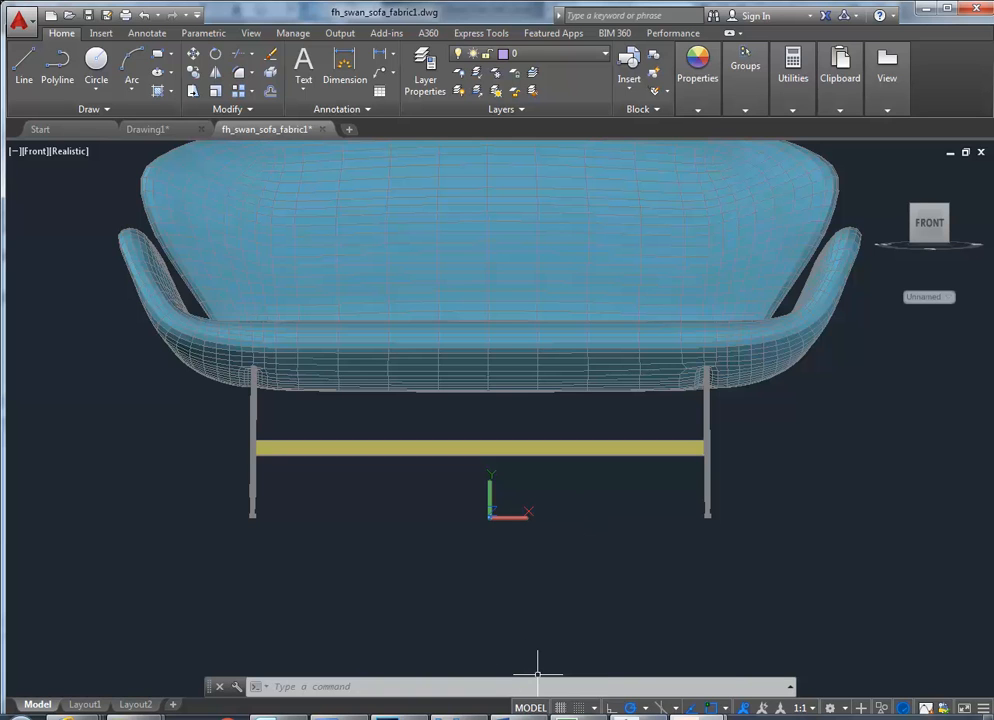
# - Switch to Revit and delete the imported swan sofa DWG from the Ref. Level floor plan
pyautogui.moveTo(636, 716)
pyautogui.click(638, 645)
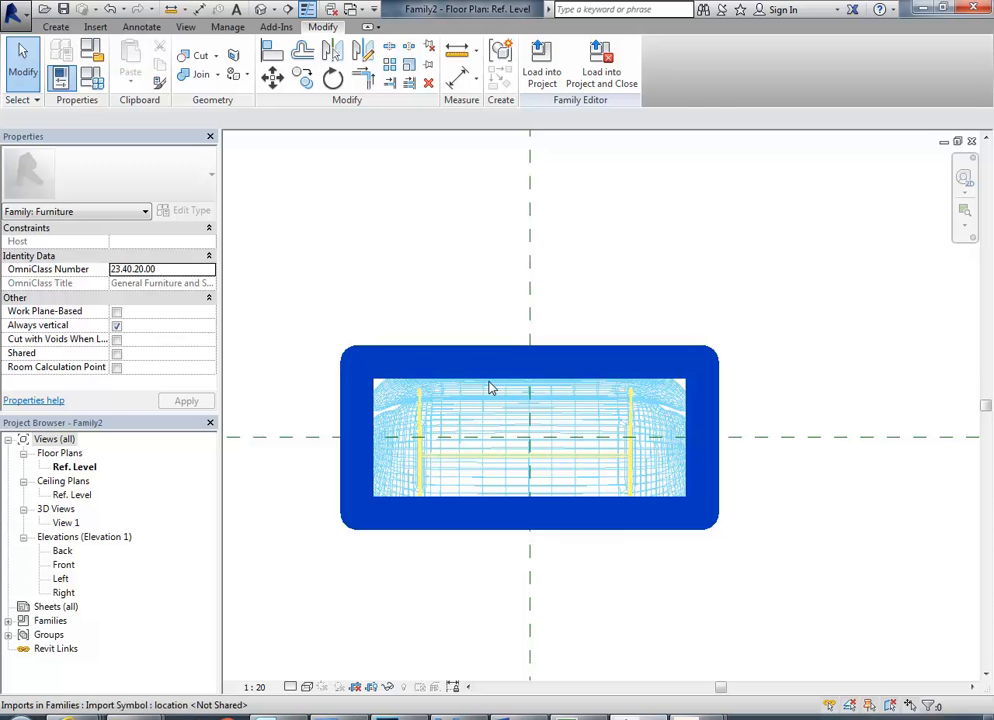
pyautogui.click(486, 391)
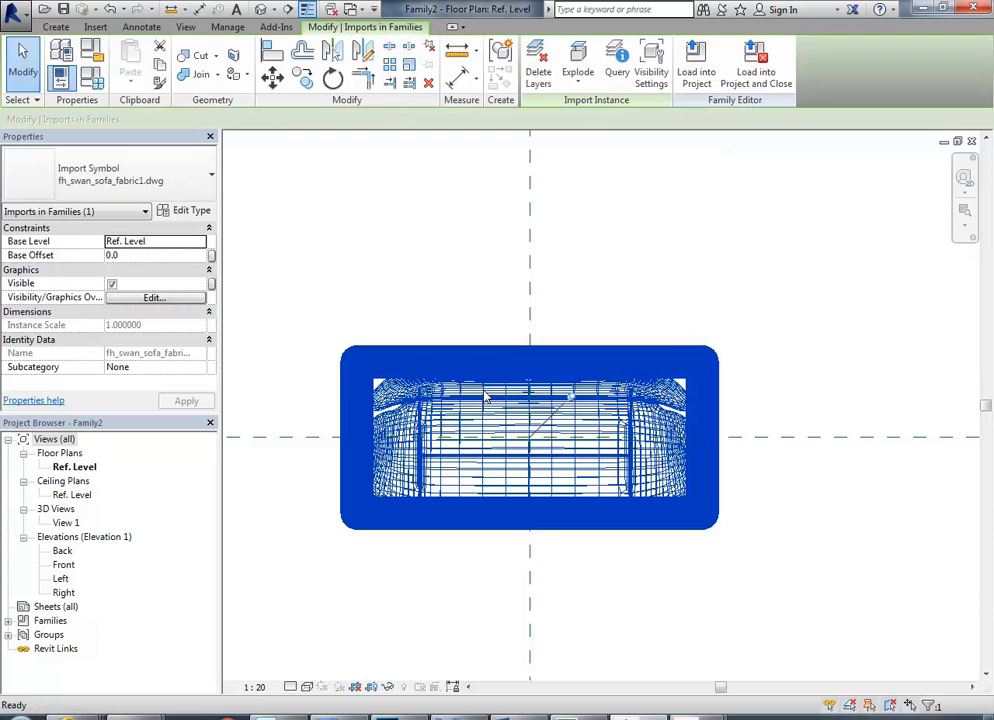
pyautogui.press('Delete')
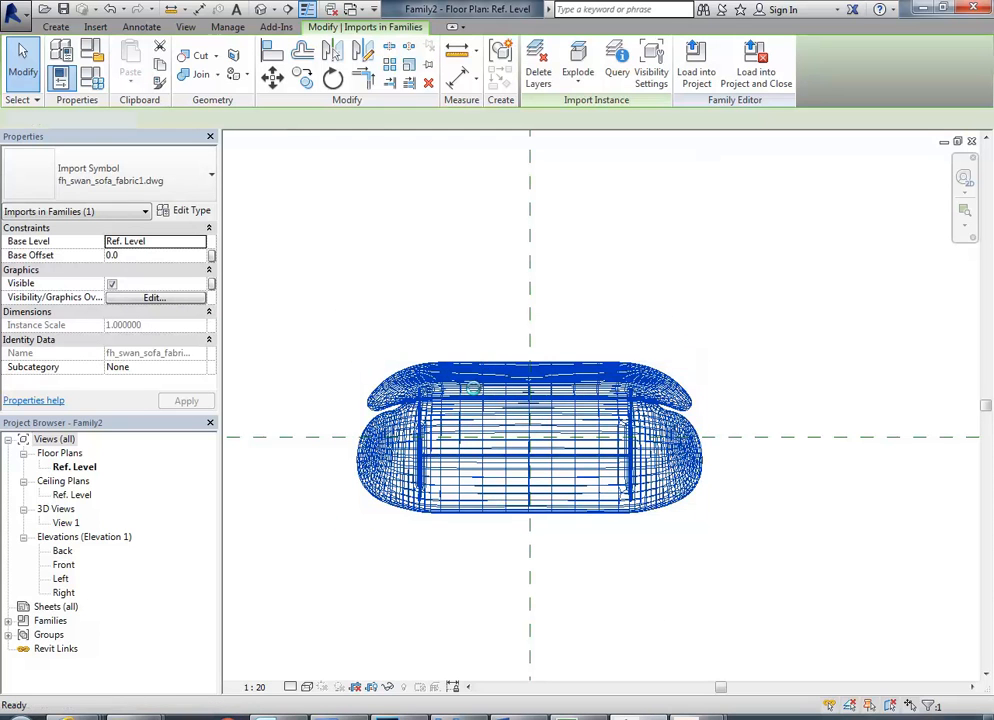
pyautogui.press('Delete')
pyautogui.moveTo(424, 306); pyautogui.dragTo(470, 342, button='middle')
pyautogui.scroll(-3, 461, 337)
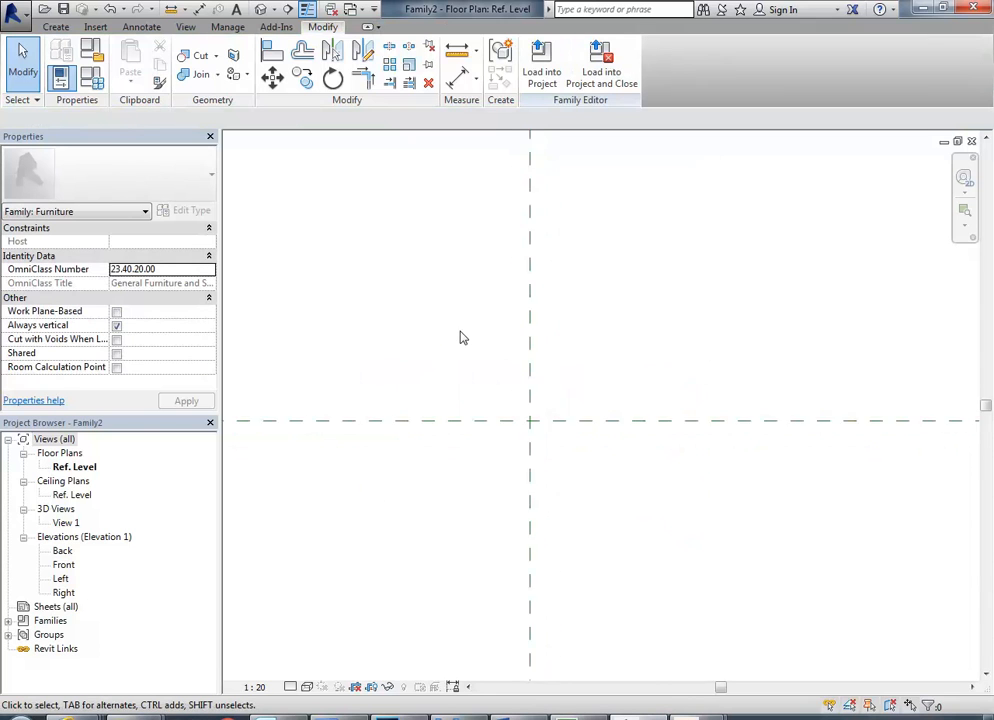
# - Import fh_swan_sofa_fabric1.dwg into the Ref. Level plan with centimeter import units and origin-to-origin positioning
pyautogui.click(95, 27)
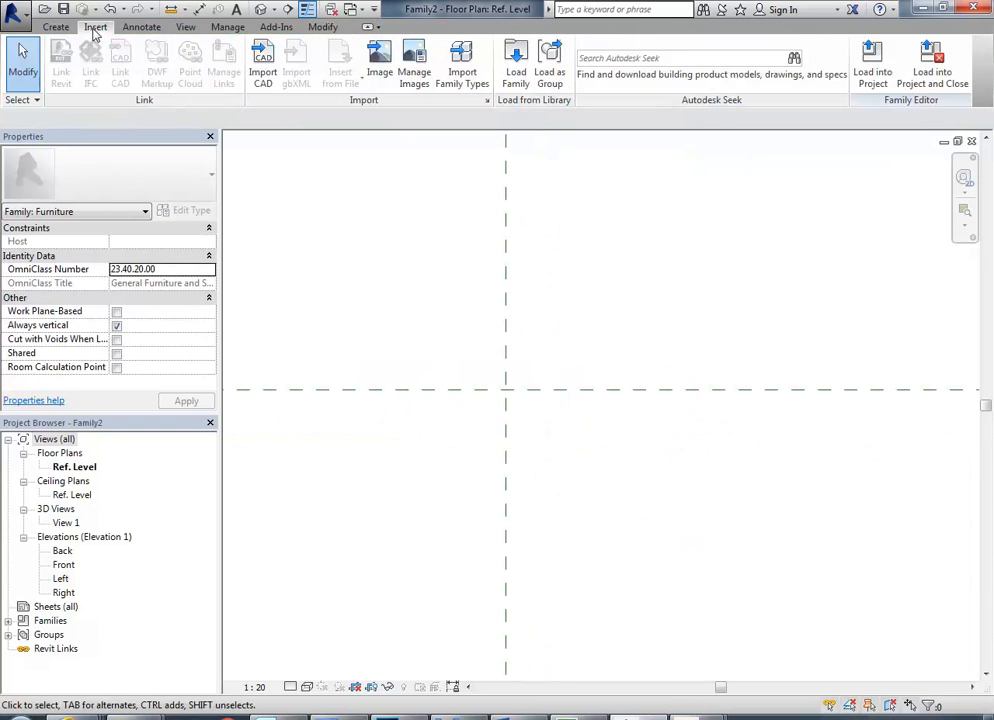
pyautogui.click(261, 64)
pyautogui.click(408, 458)
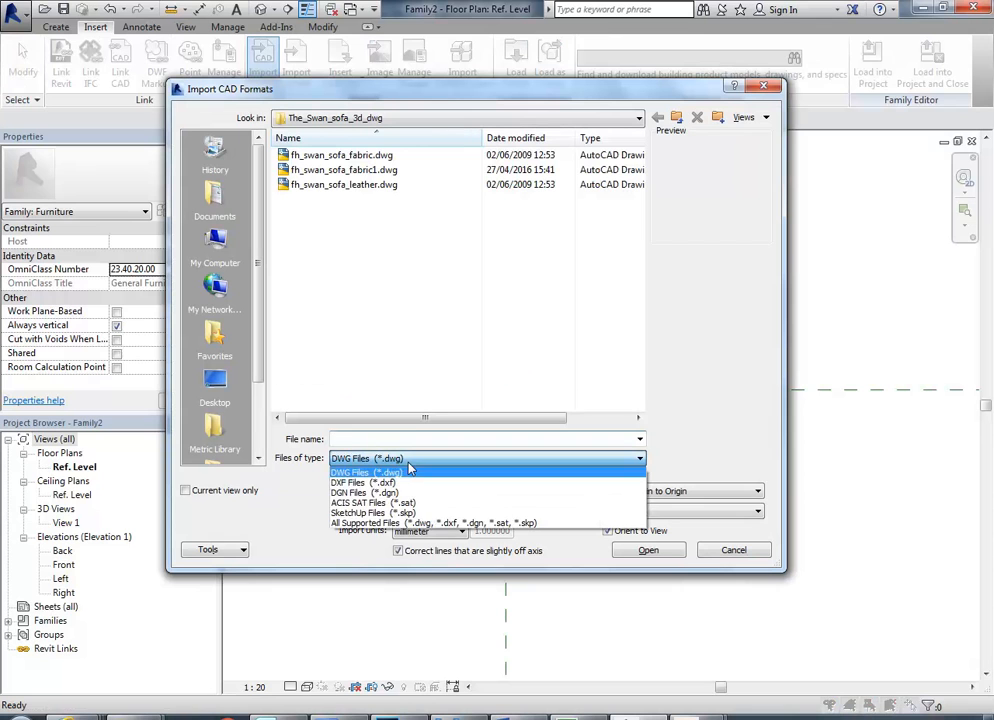
pyautogui.click(347, 172)
pyautogui.click(347, 172)
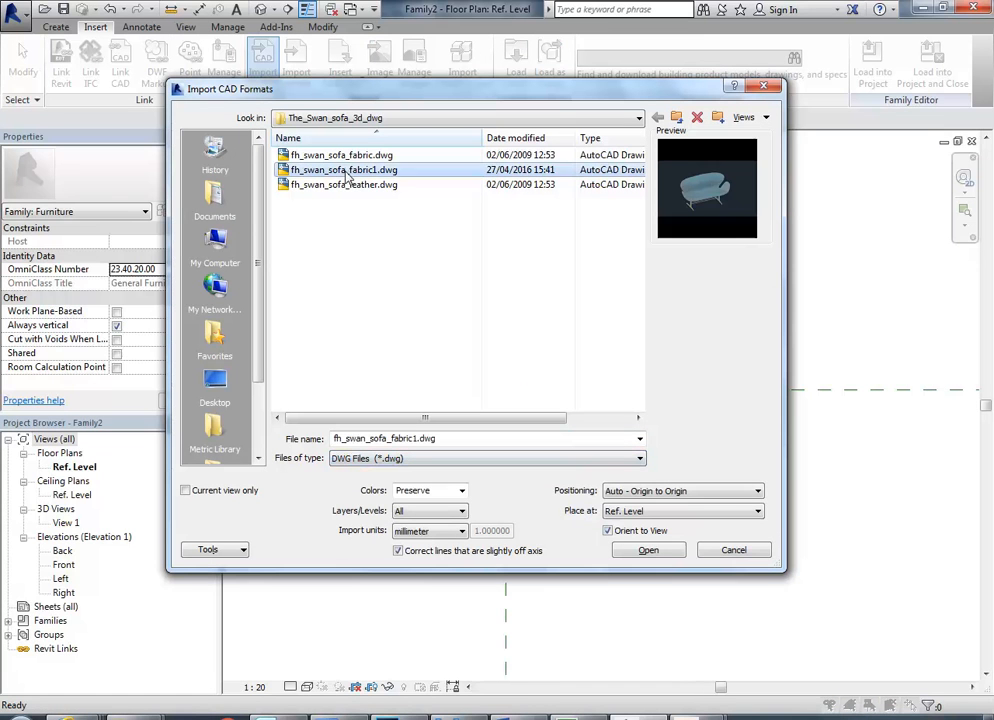
pyautogui.click(405, 532)
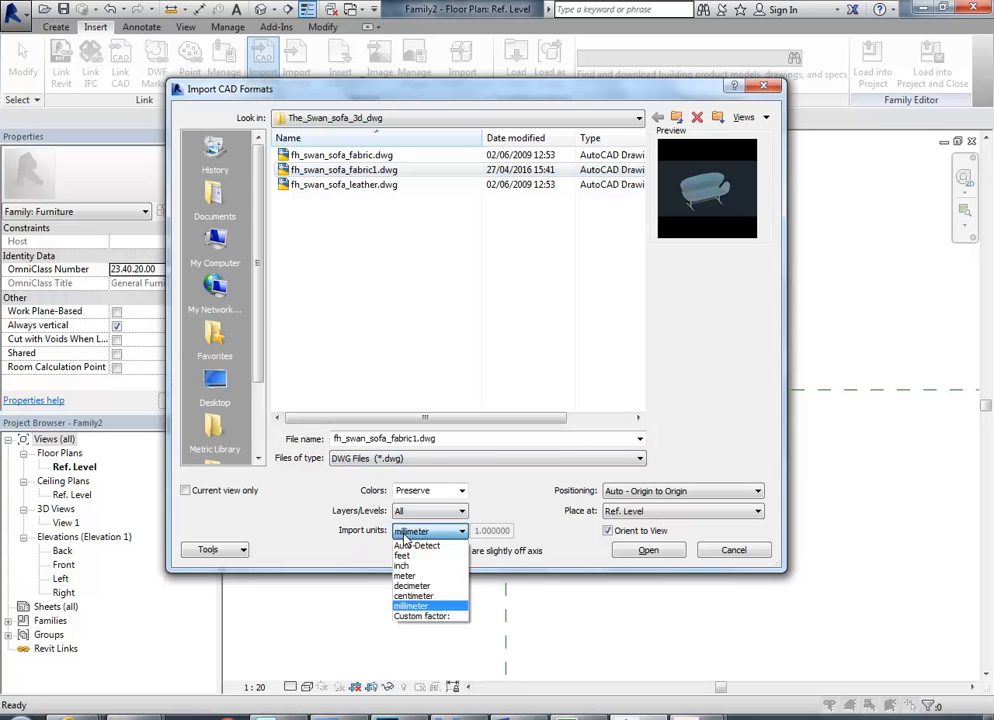
pyautogui.click(413, 595)
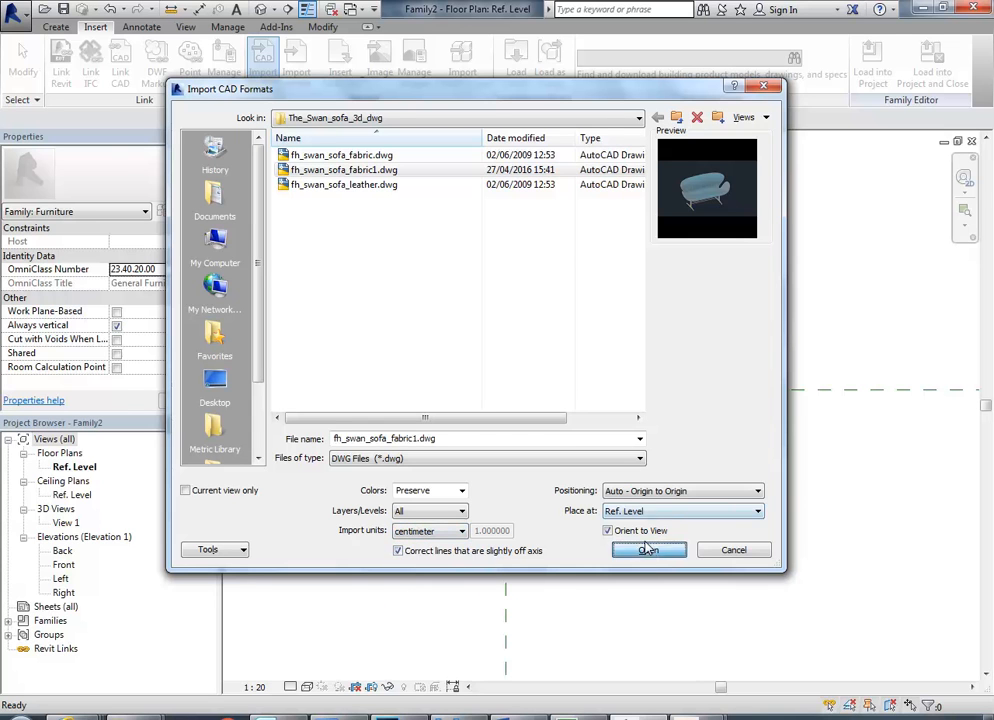
pyautogui.click(680, 549)
pyautogui.scroll(-5, 488, 354)
pyautogui.moveTo(488, 354); pyautogui.dragTo(546, 377, button='middle')
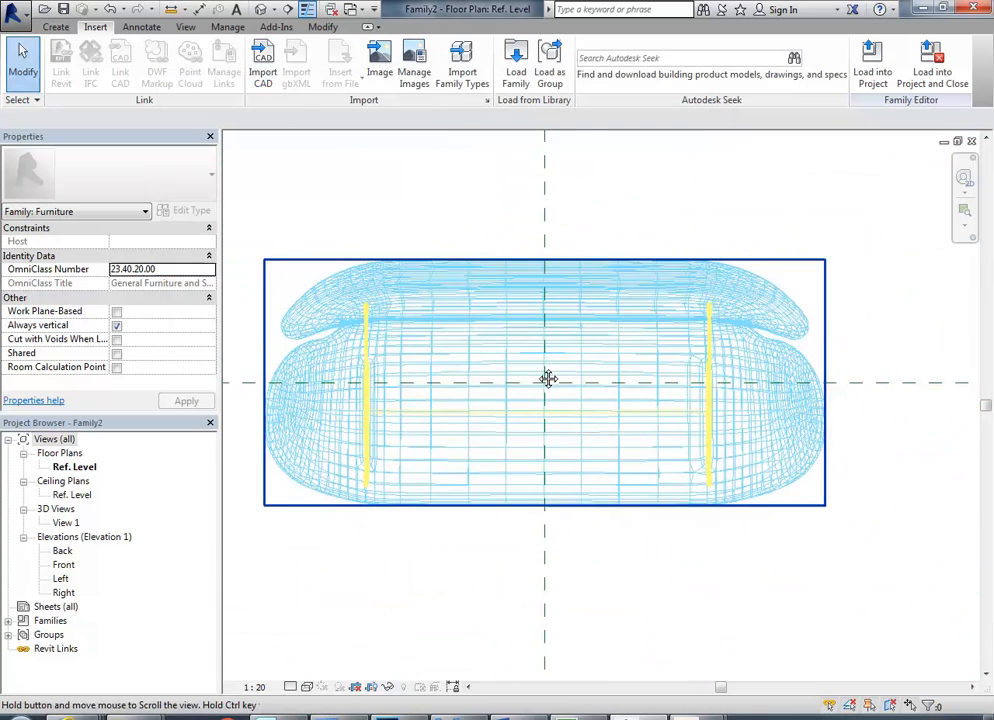
pyautogui.scroll(-1, 537, 374)
# - Open the Front elevation and zoom to fit the imported sofa
pyautogui.doubleClick(63, 565)
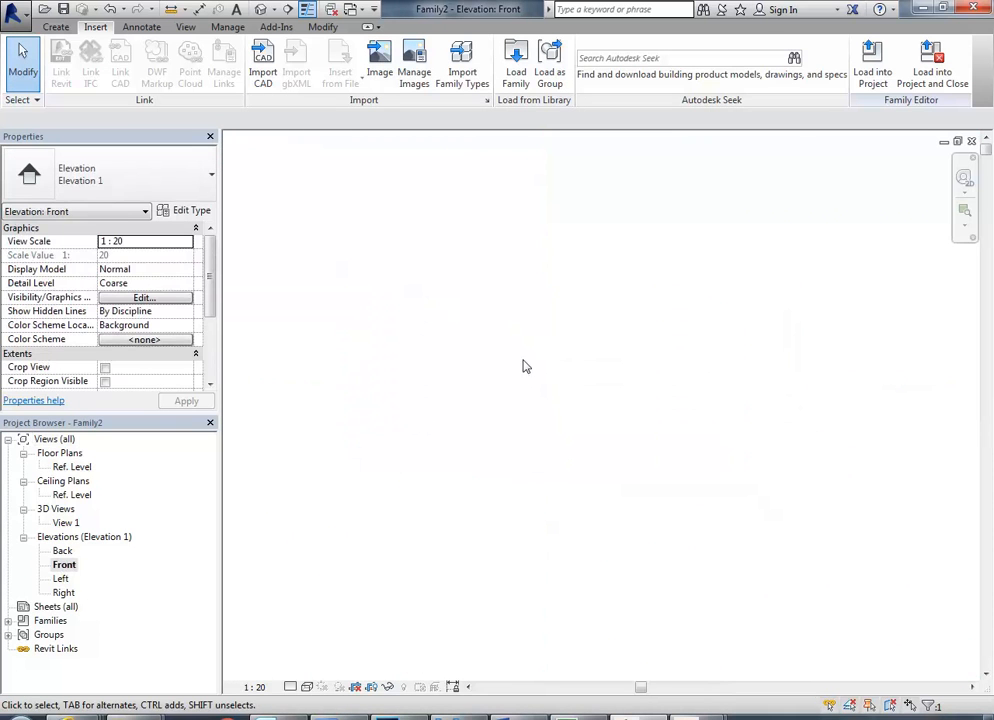
pyautogui.rightClick(480, 300)
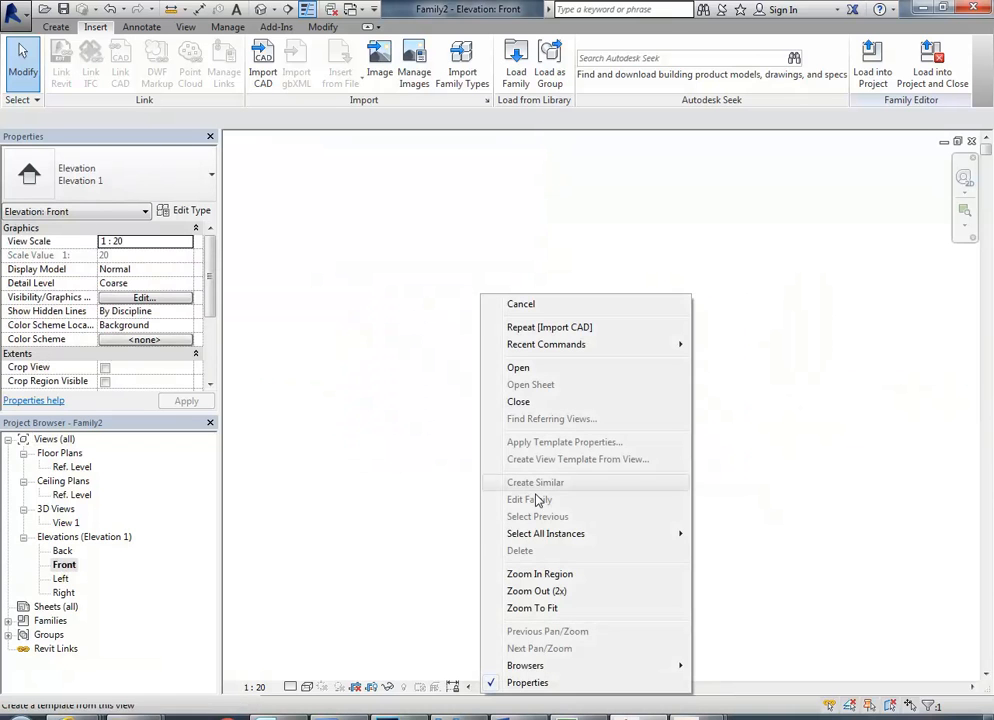
pyautogui.click(515, 605)
pyautogui.moveTo(460, 461); pyautogui.dragTo(525, 333, button='middle')
pyautogui.scroll(1, 525, 333)
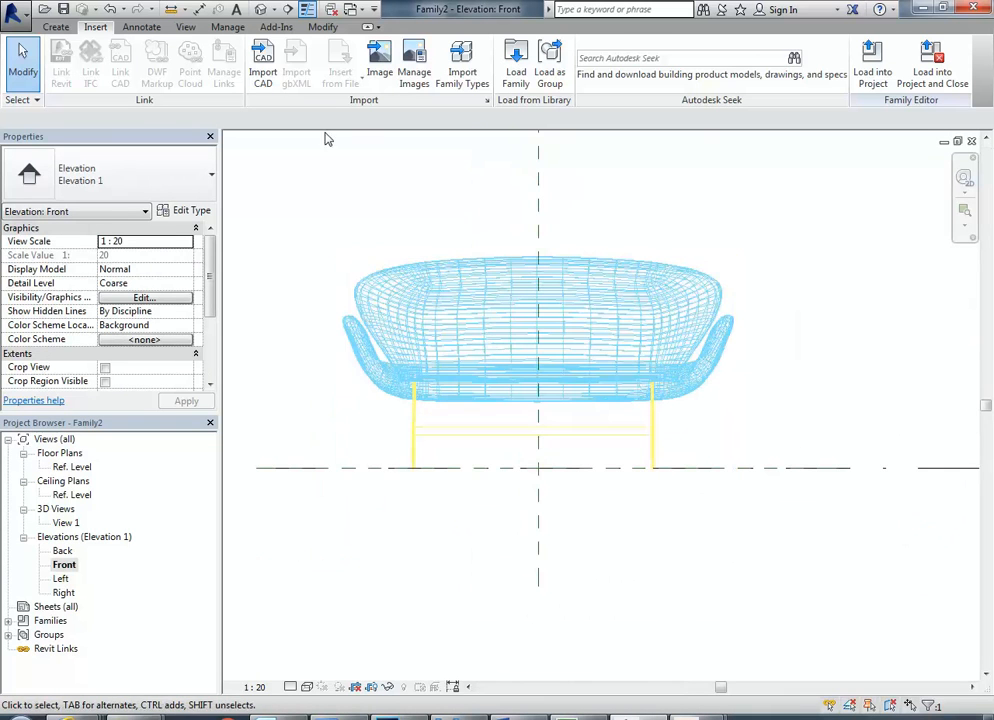
# - Measure the vertical distance from the sofa's seat line down to the Ref. Level in the Front elevation
pyautogui.click(174, 9)
pyautogui.scroll(3, 510, 354)
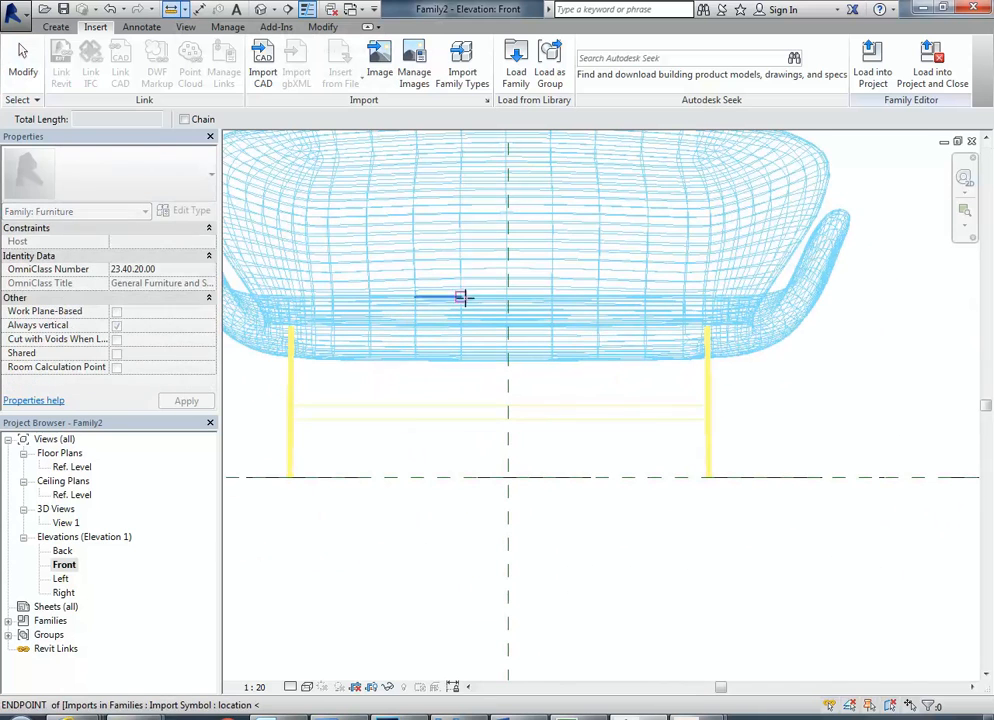
pyautogui.click(478, 298)
pyautogui.click(477, 477)
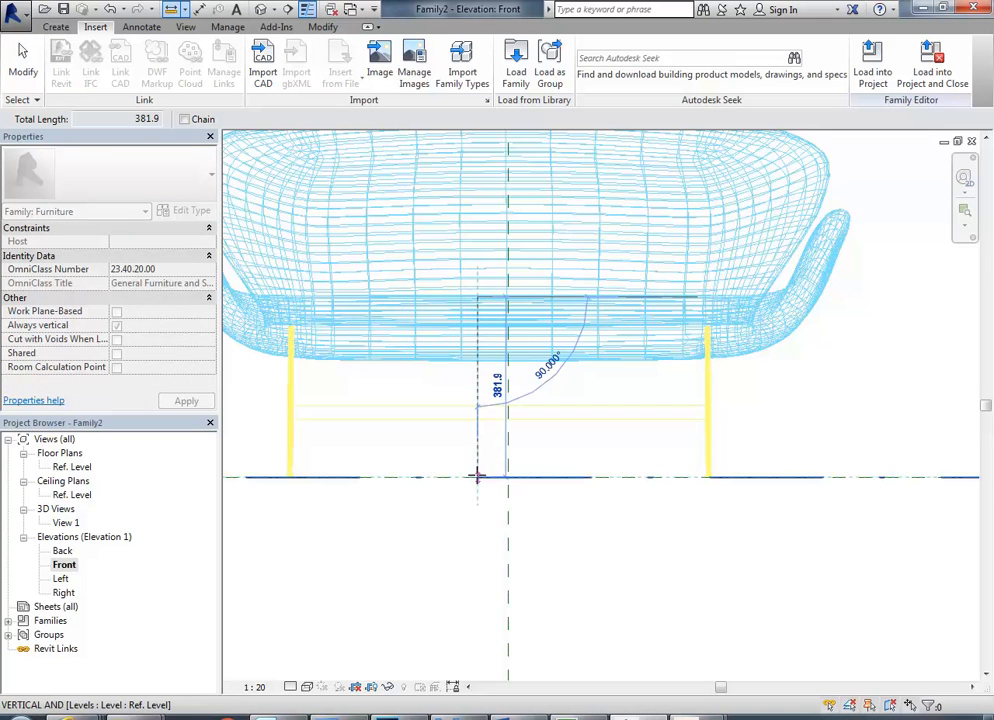
pyautogui.scroll(3, 490, 388)
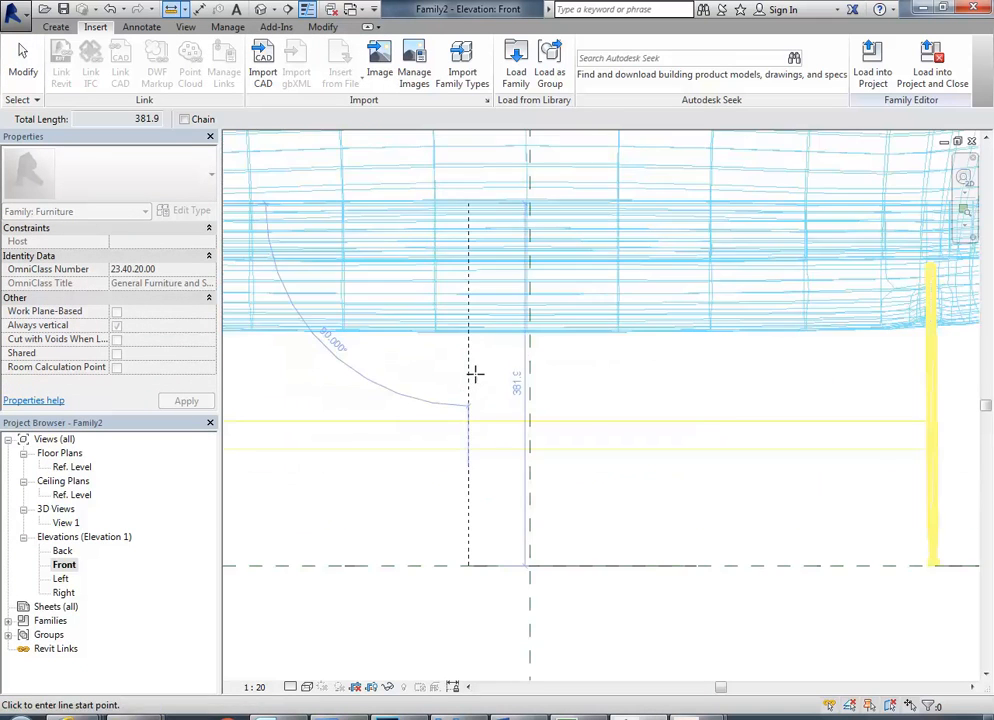
pyautogui.scroll(-5, 480, 380)
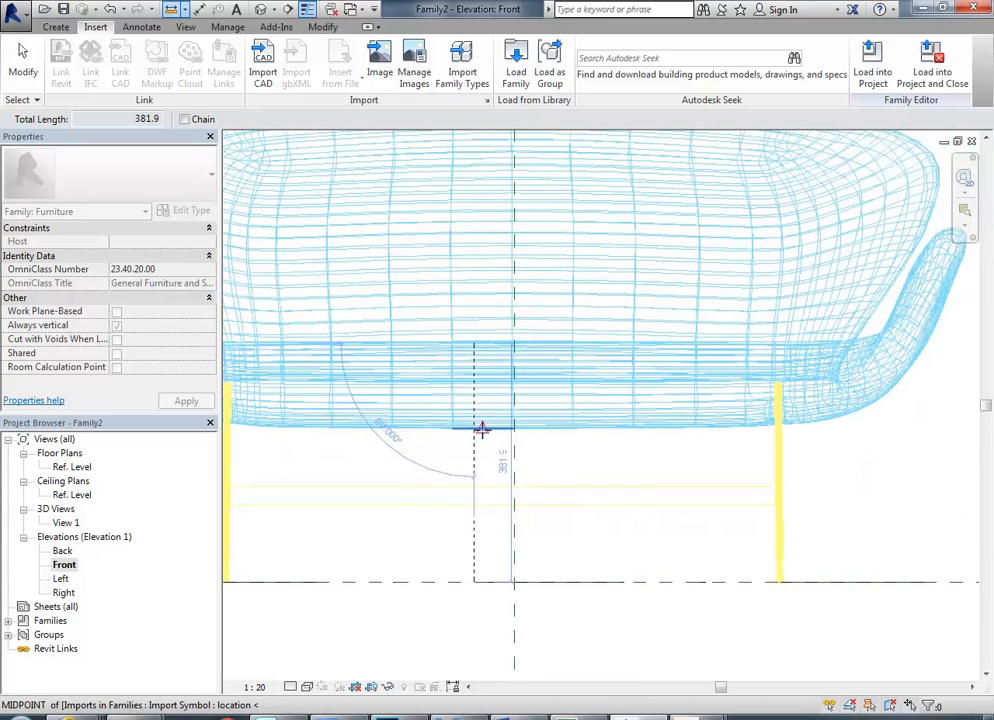
pyautogui.rightClick(360, 208)
pyautogui.click(408, 224)
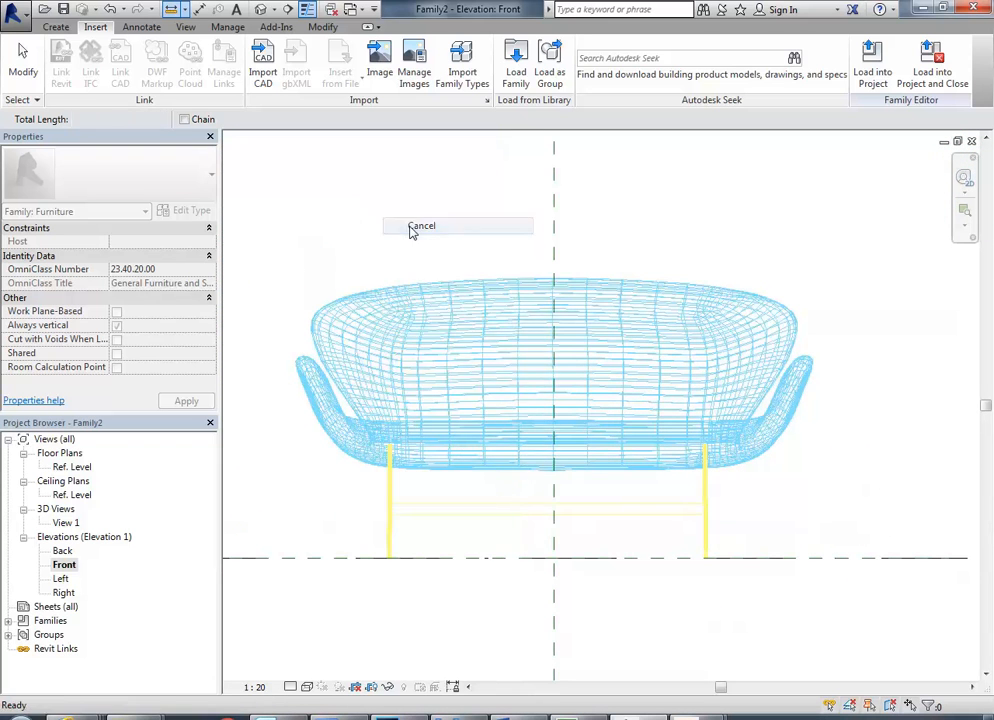
pyautogui.scroll(-2, 395, 268)
# - Open 3D View 1, fit the sofa in it and orbit to an angled view from above
pyautogui.doubleClick(70, 522)
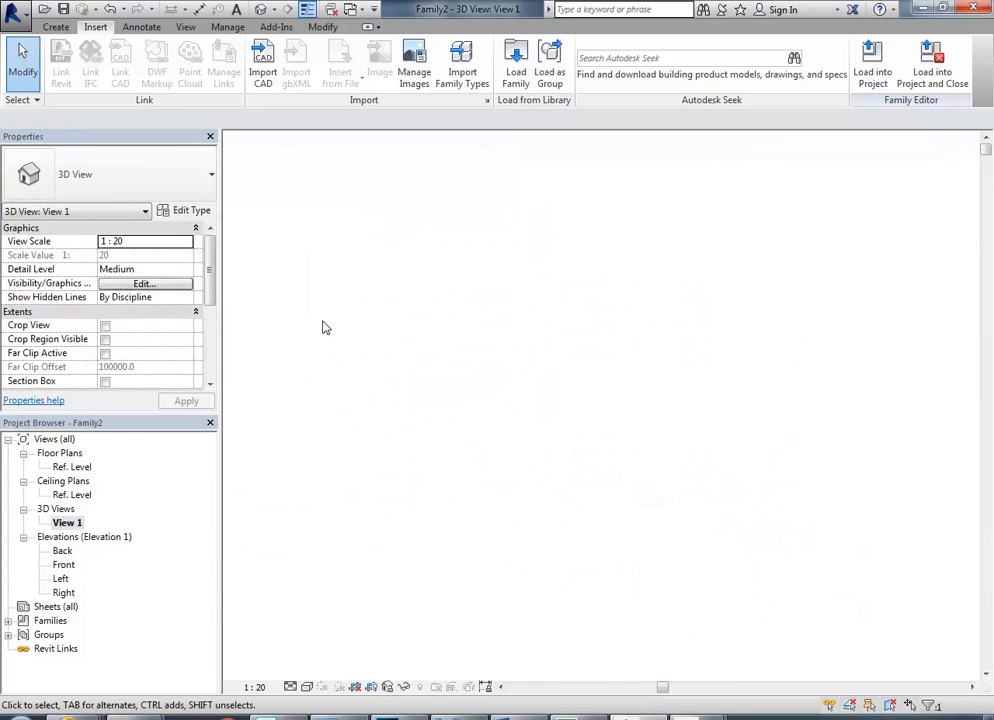
pyautogui.rightClick(366, 234)
pyautogui.click(408, 387)
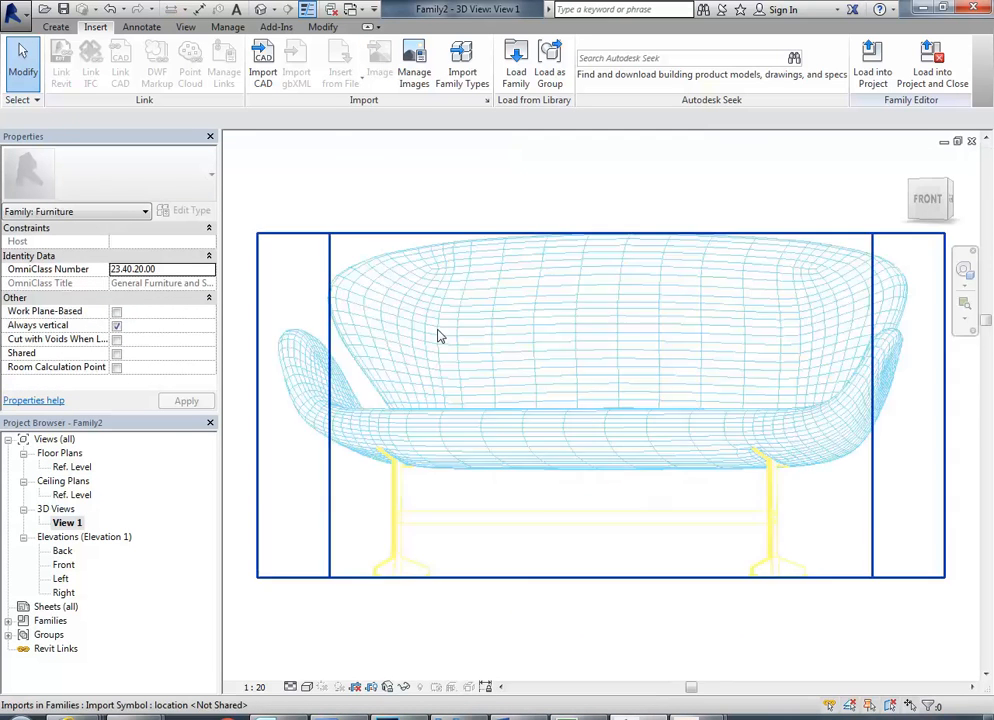
pyautogui.scroll(-2, 439, 333)
pyautogui.keyDown('shift'); pyautogui.moveTo(439, 333); pyautogui.dragTo(495, 275, button='middle'); pyautogui.keyUp('shift')
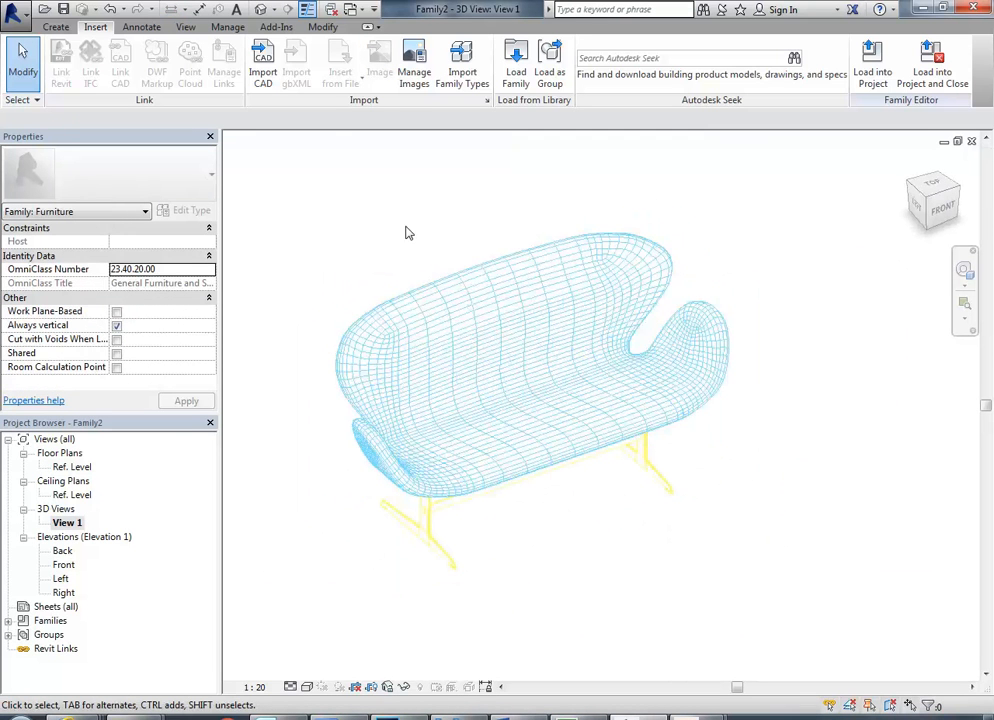
# - Start saving the sofa family under a new name and browse to the Chairs folder inside the Revit Library's Furniture folder
pyautogui.click(9, 10)
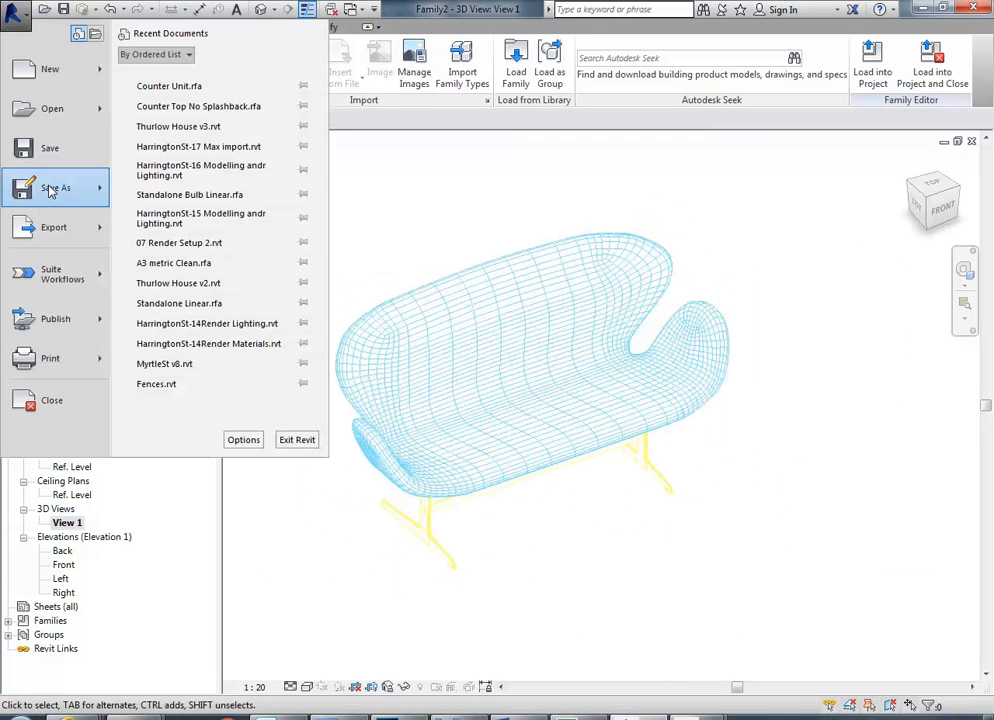
pyautogui.moveTo(55, 188)
pyautogui.click(164, 138)
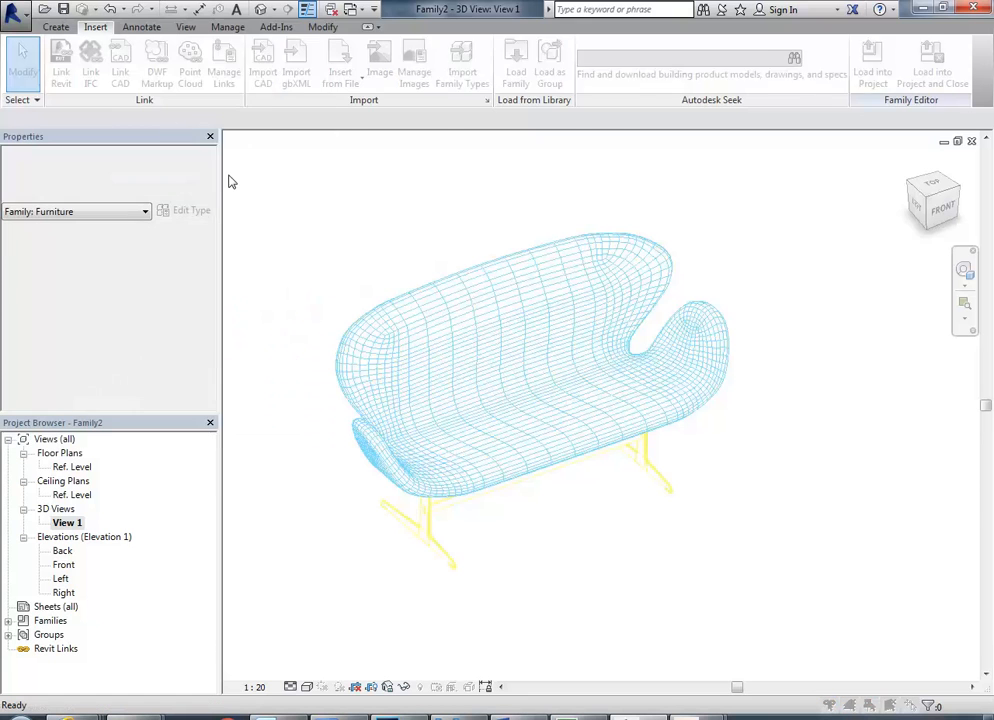
pyautogui.click(805, 63)
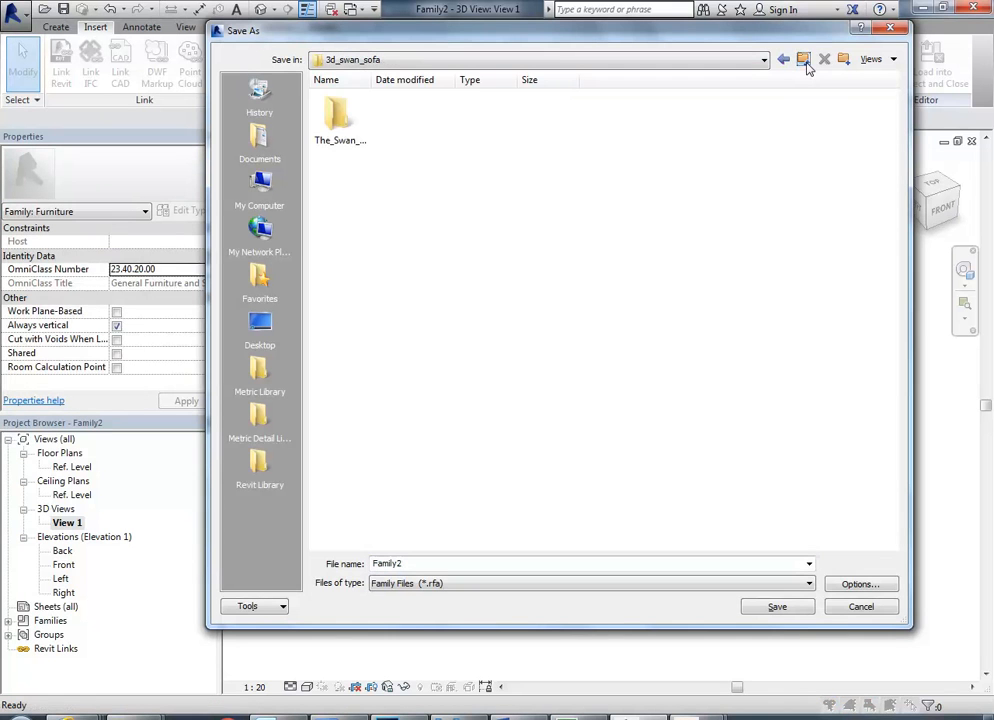
pyautogui.click(806, 63)
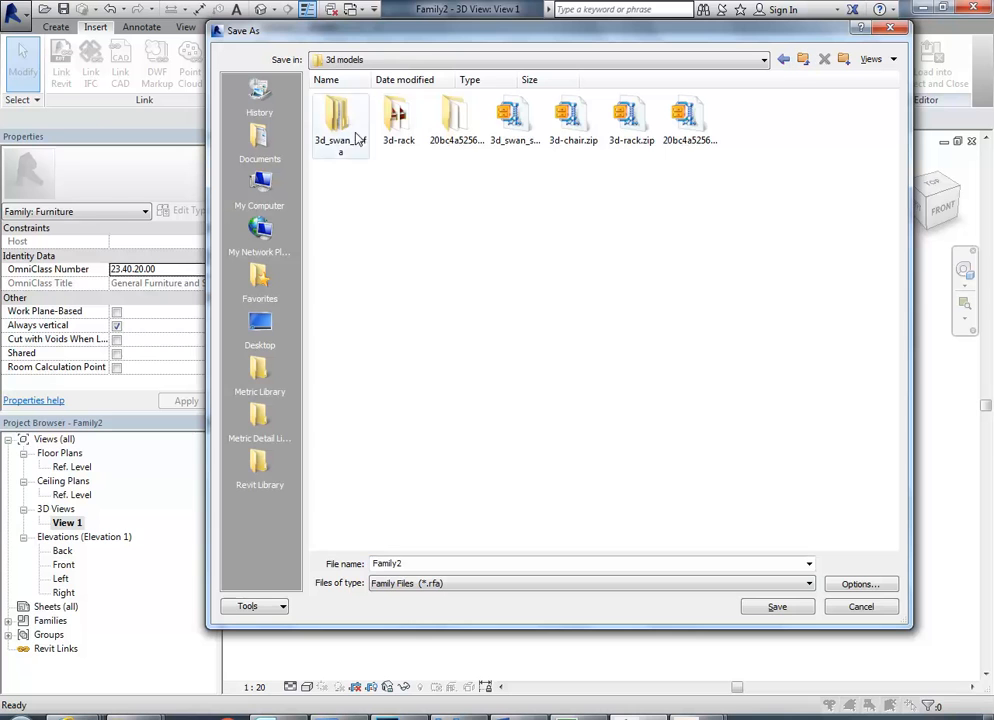
pyautogui.click(800, 62)
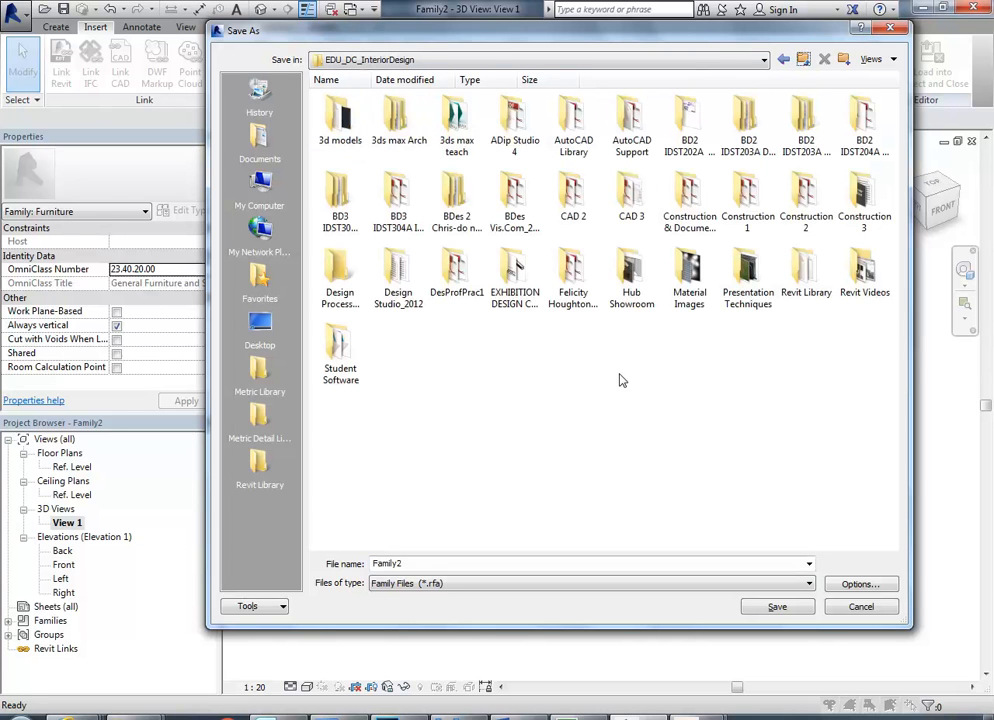
pyautogui.doubleClick(806, 272)
pyautogui.doubleClick(628, 195)
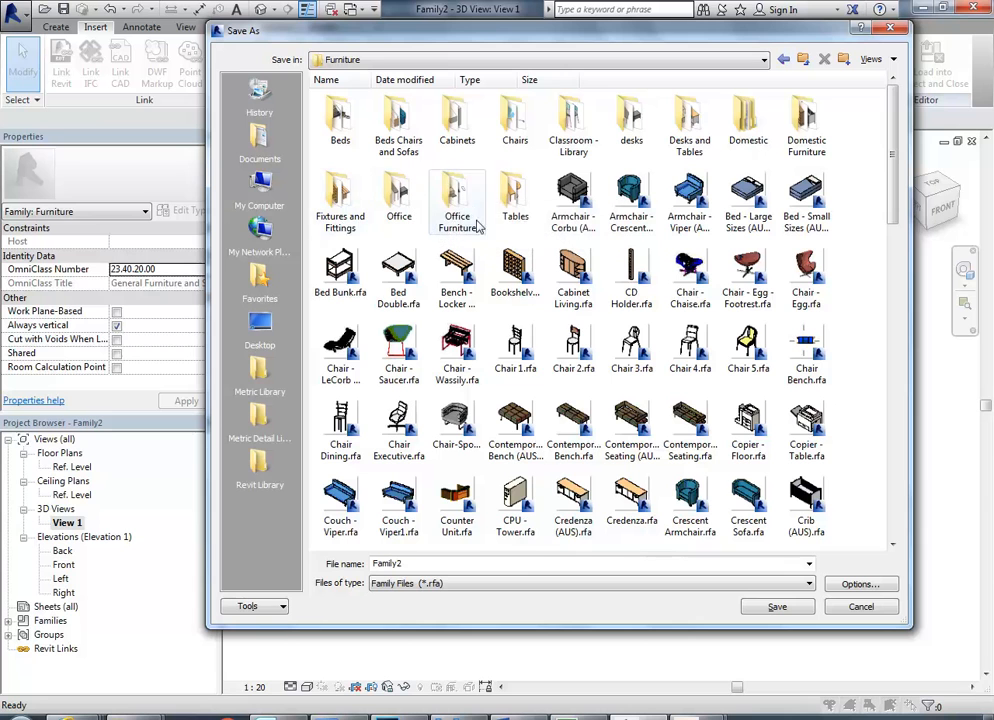
pyautogui.doubleClick(515, 115)
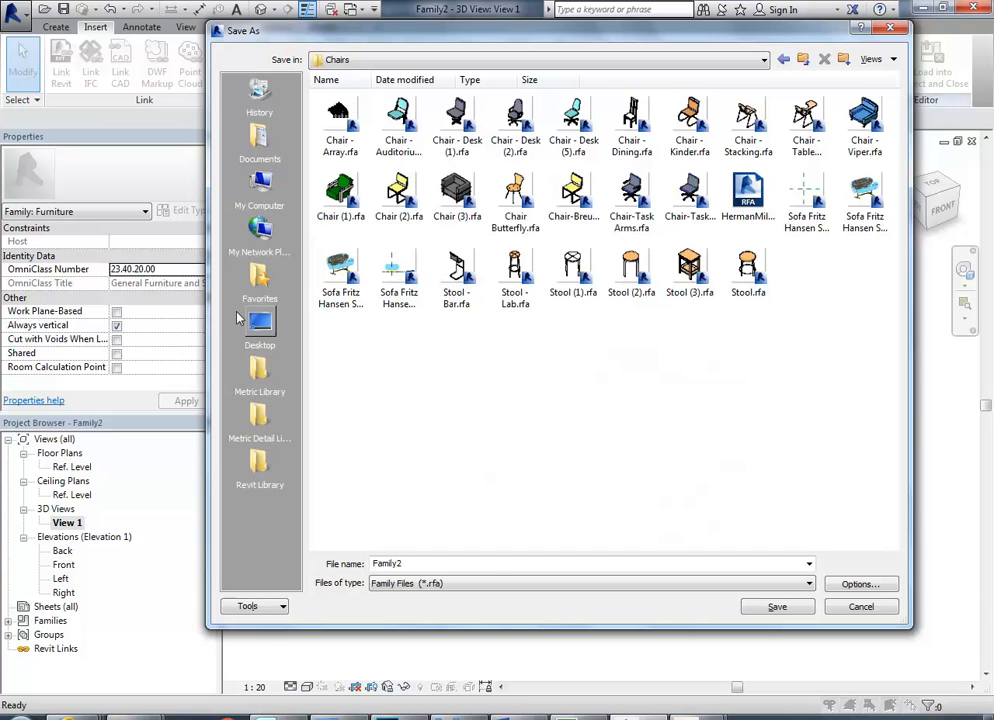
# - Save the family as Sofa Fritz Hansen Swan 1.rfa, basing the name on the existing Sofa Fritz Hansen Swan file
pyautogui.click(340, 272)
pyautogui.press('Left')
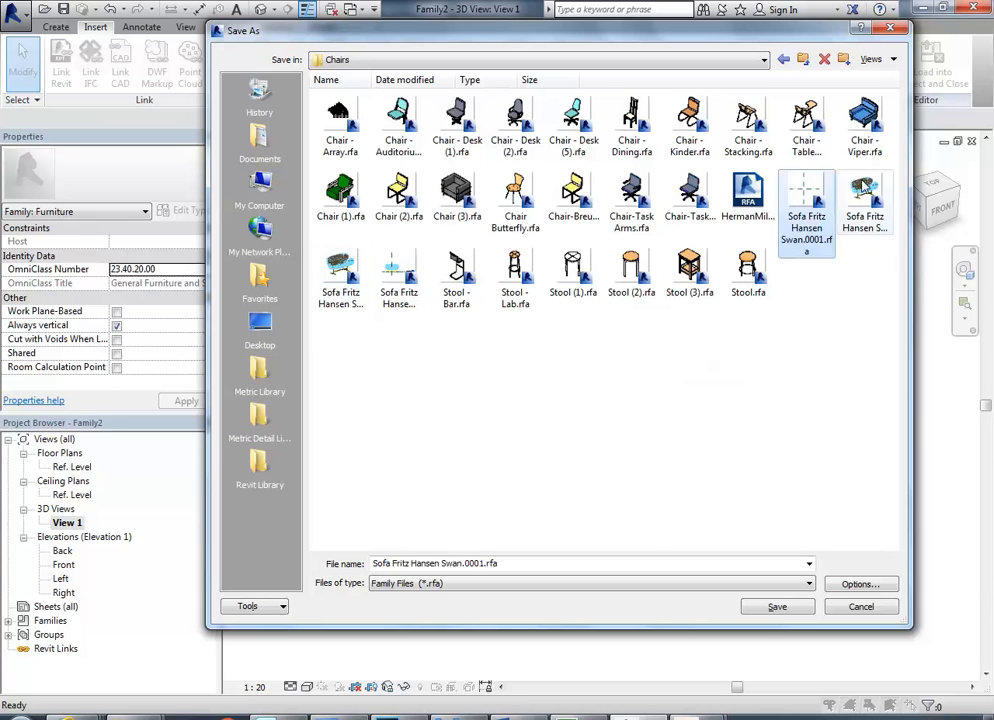
pyautogui.click(808, 192)
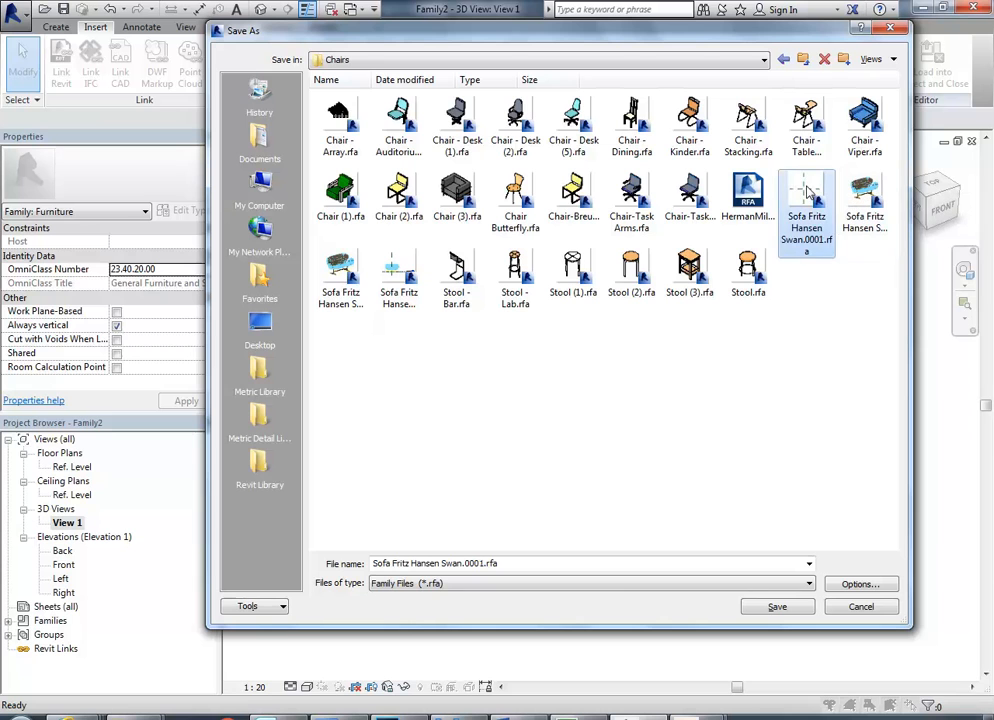
pyautogui.click(398, 280)
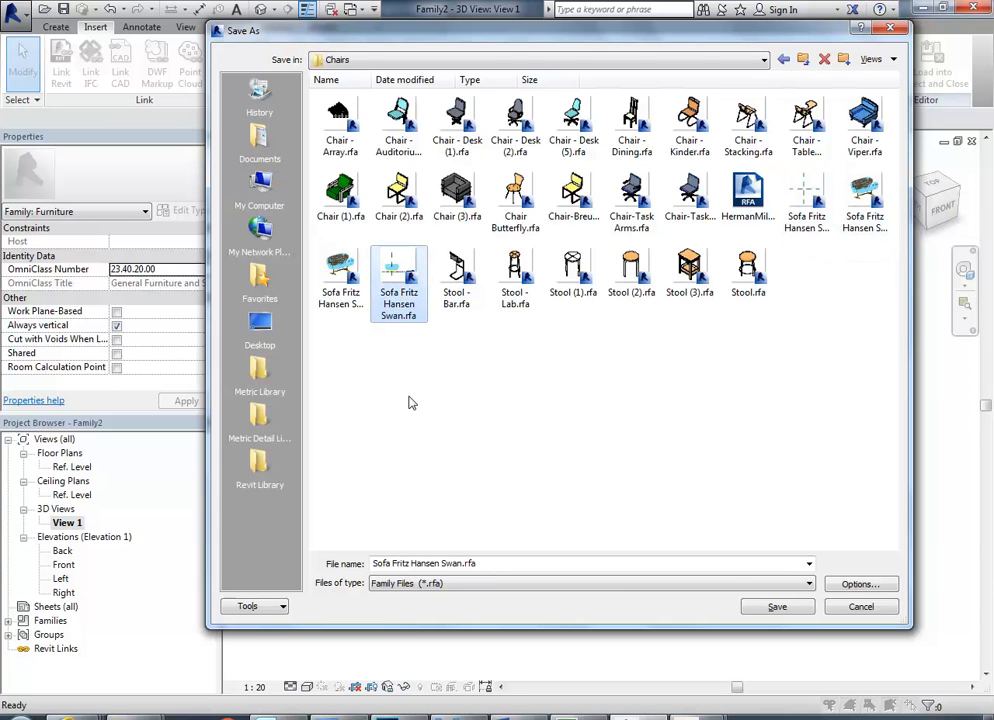
pyautogui.click(428, 567)
pyautogui.click(428, 567)
pyautogui.write('1')
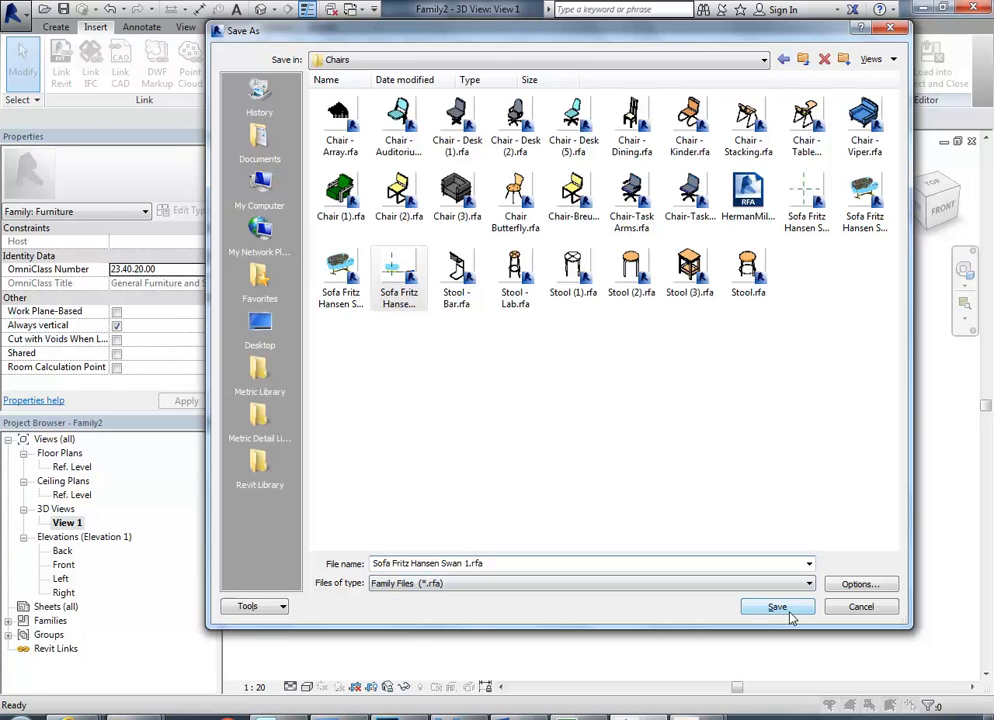
pyautogui.press('Return')
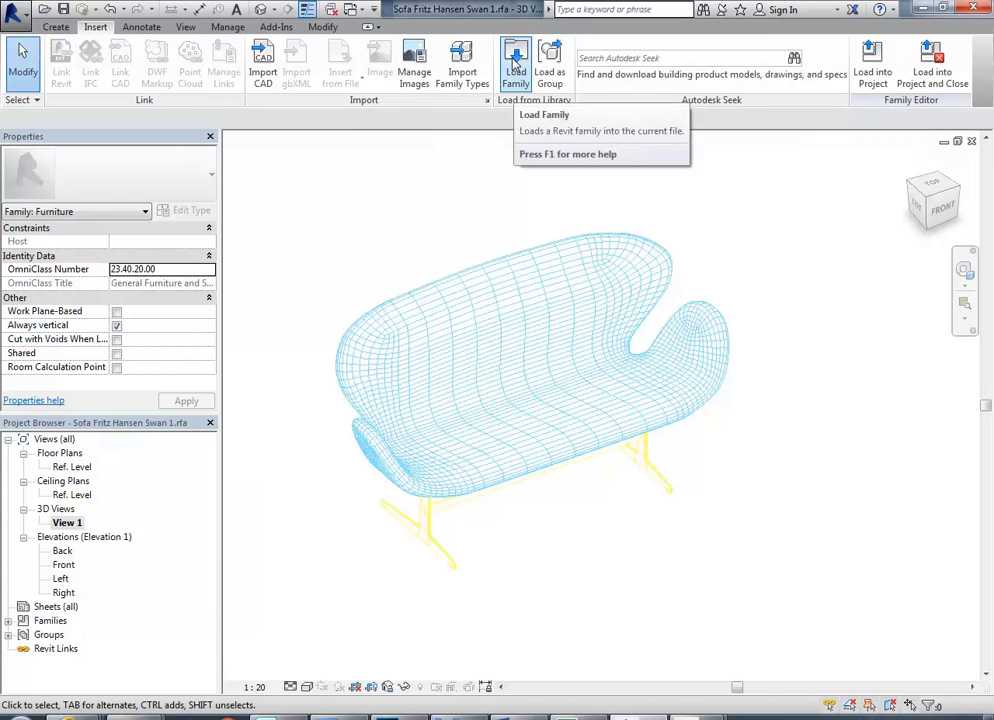
# - Load the swan sofa family into the Thurlow House v3.rvt project
pyautogui.click(515, 70)
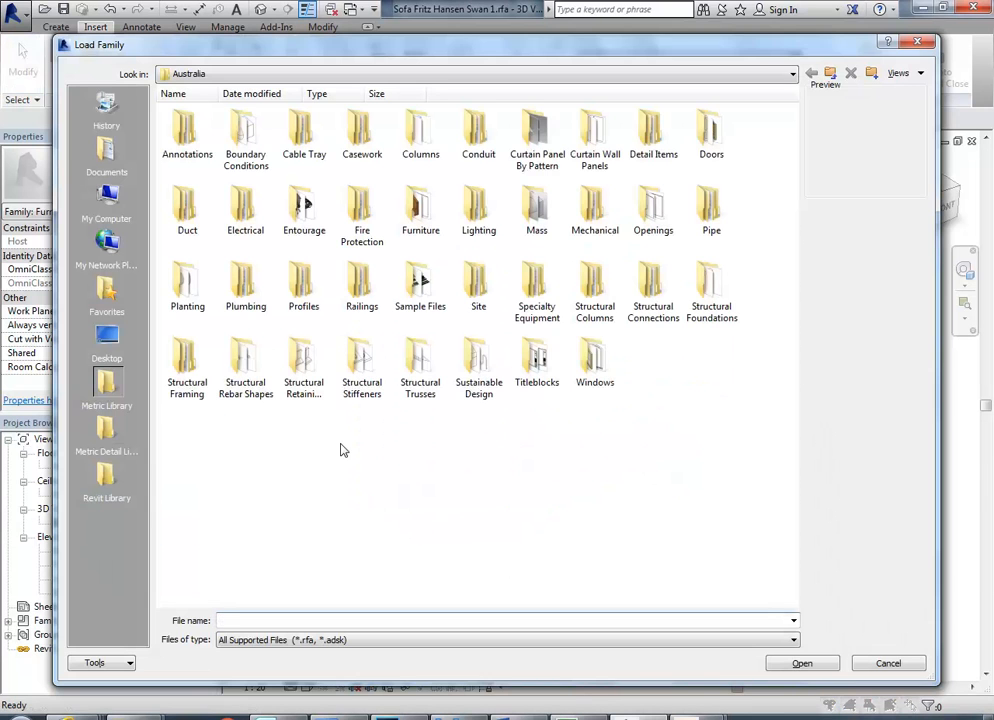
pyautogui.click(885, 664)
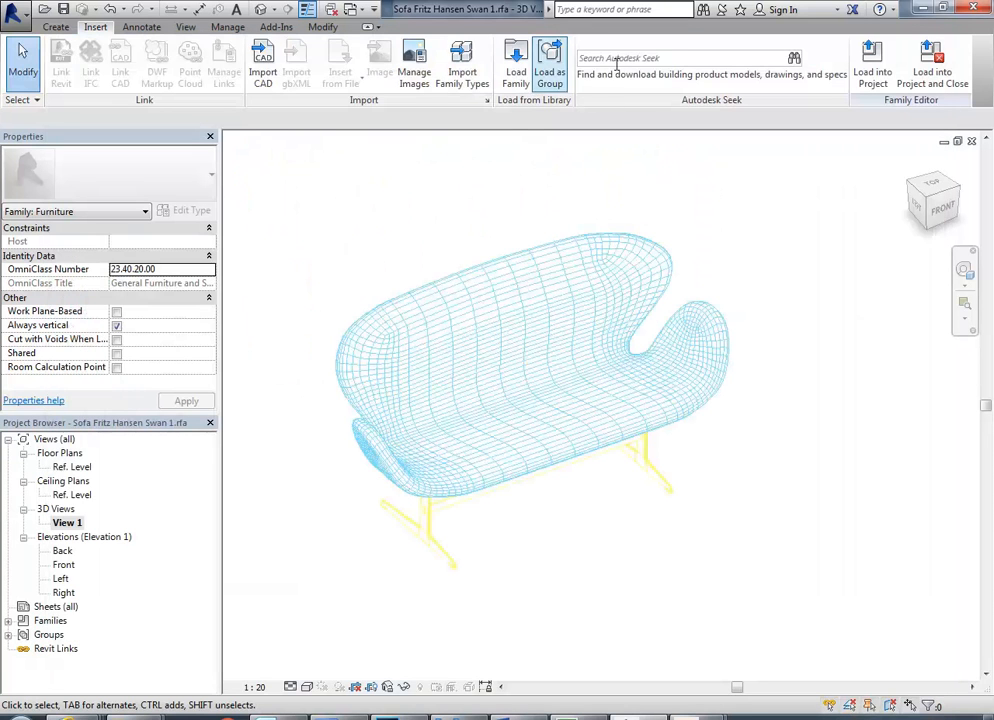
pyautogui.click(874, 68)
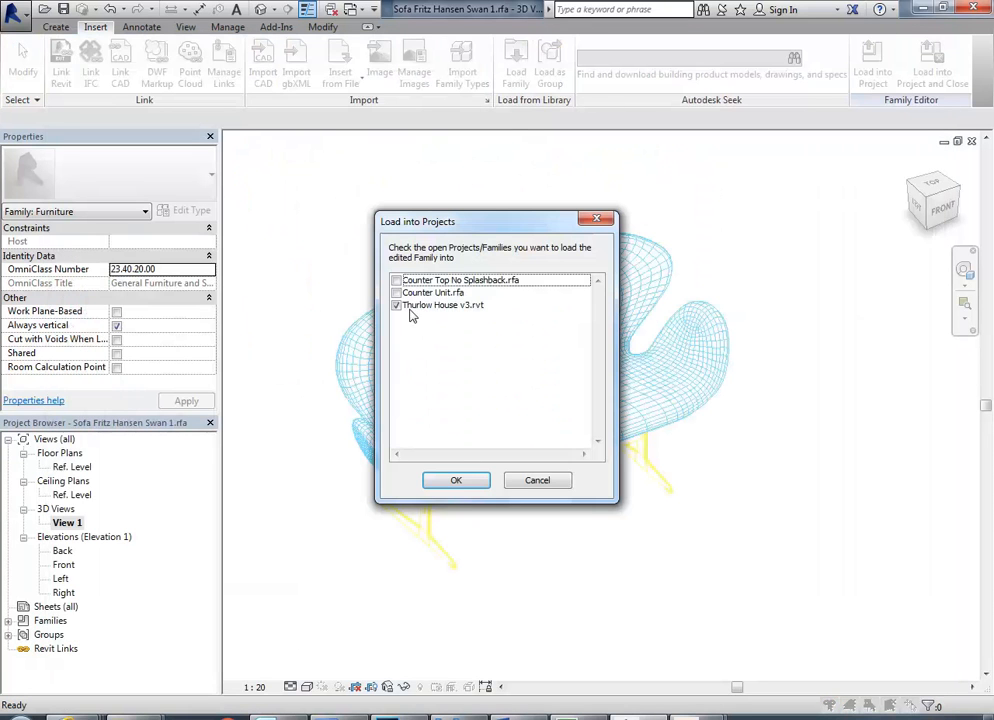
pyautogui.click(455, 480)
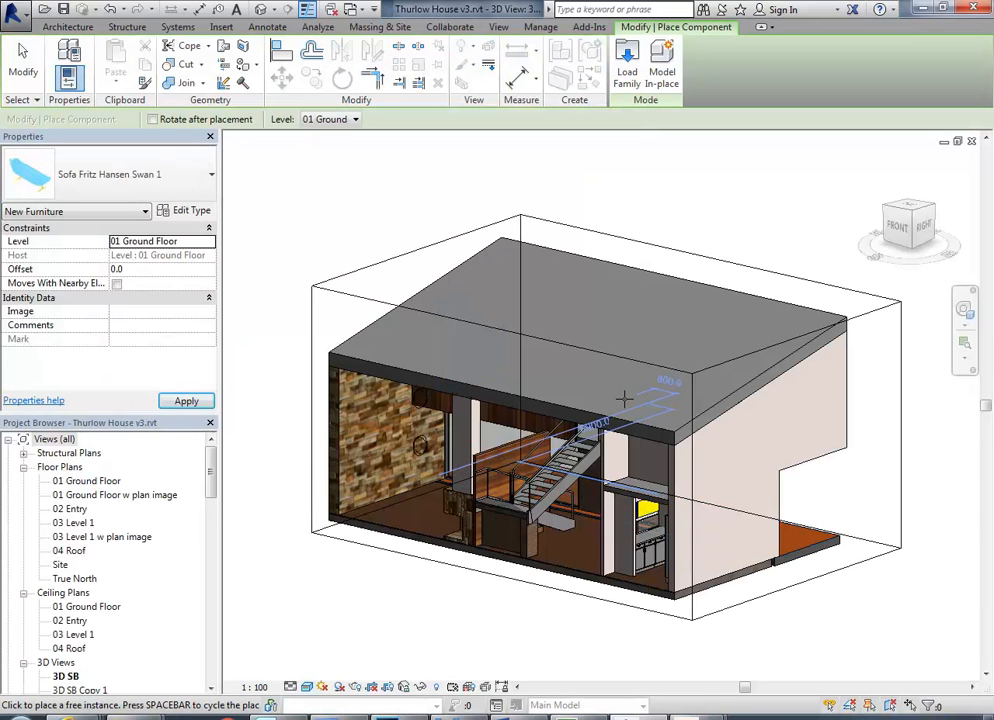
# - Place one swan sofa on the ground floor with its back to the stone wall and check it from a few angles
pyautogui.scroll(5, 411, 490)
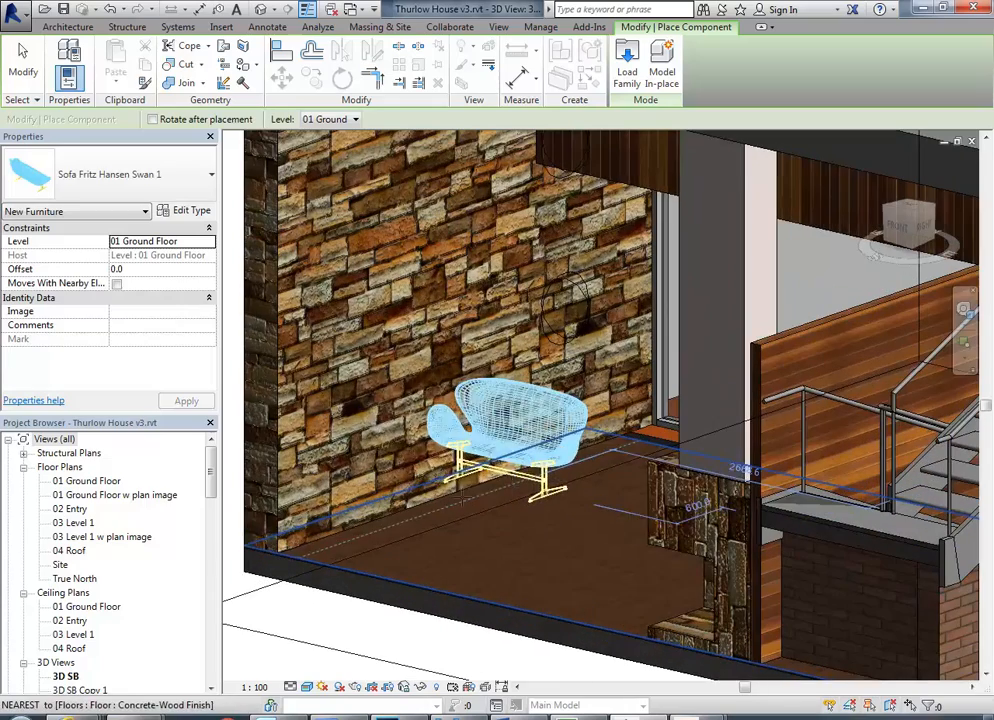
pyautogui.scroll(3, 521, 508)
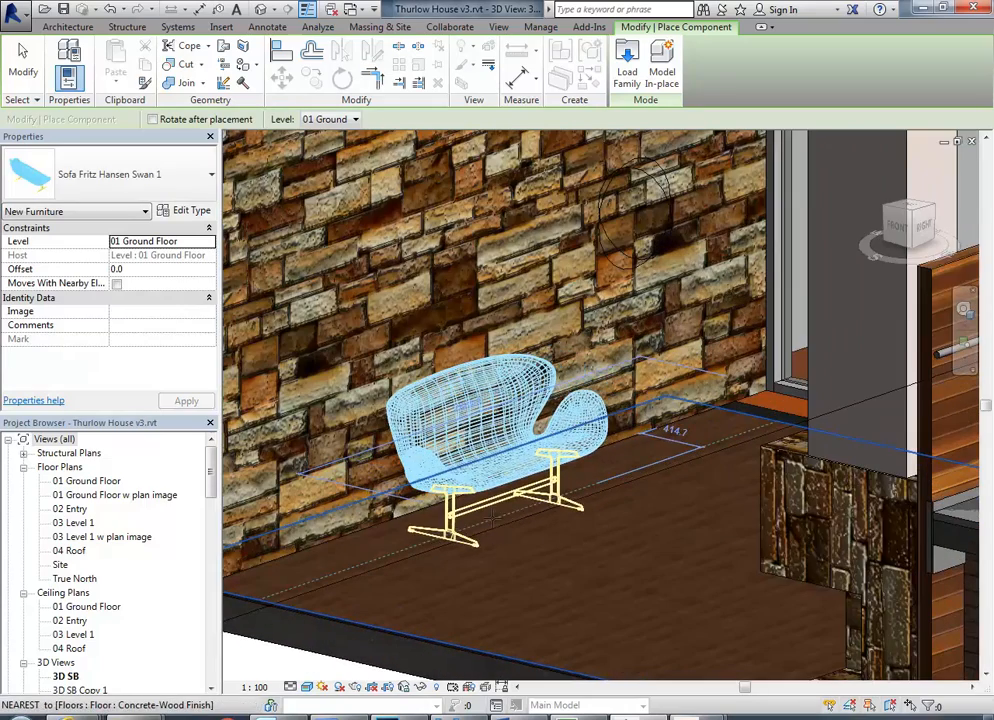
pyautogui.click(490, 521)
pyautogui.scroll(-3, 490, 521)
pyautogui.press('Escape')
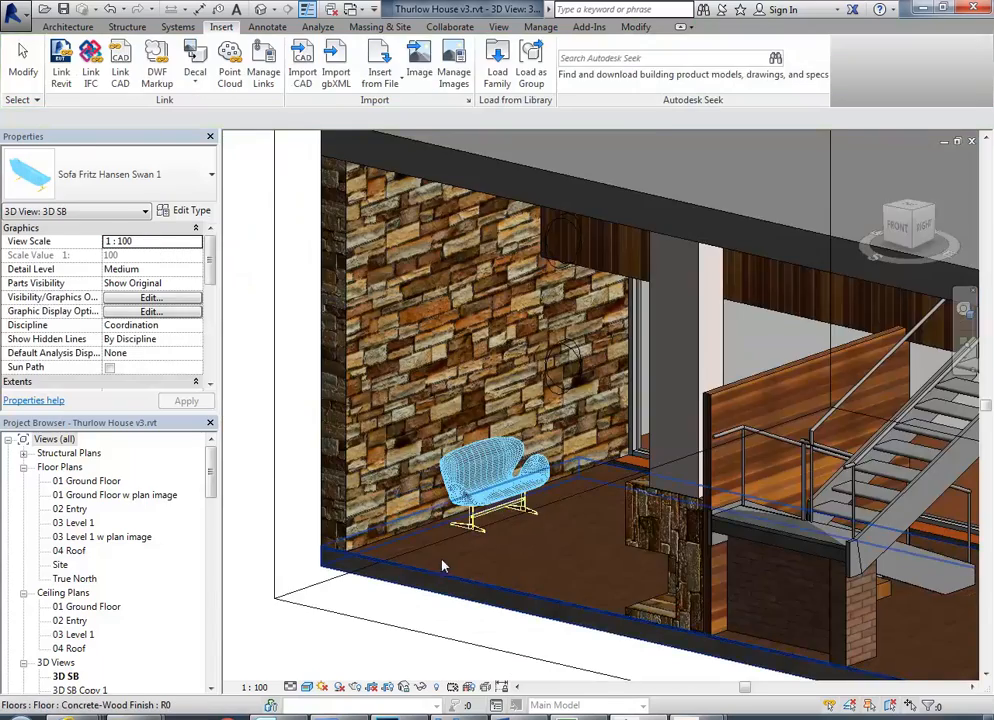
pyautogui.scroll(3, 447, 550)
pyautogui.scroll(-2, 447, 550)
pyautogui.moveTo(447, 550); pyautogui.dragTo(604, 535, button='middle')
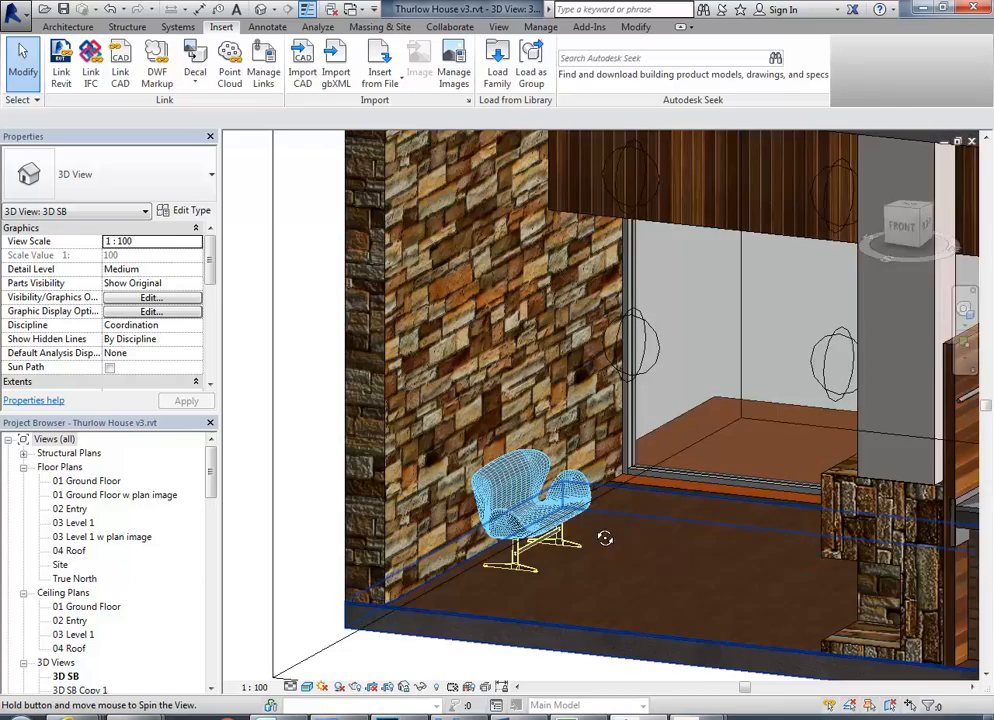
pyautogui.scroll(4, 535, 545)
pyautogui.scroll(-4, 535, 545)
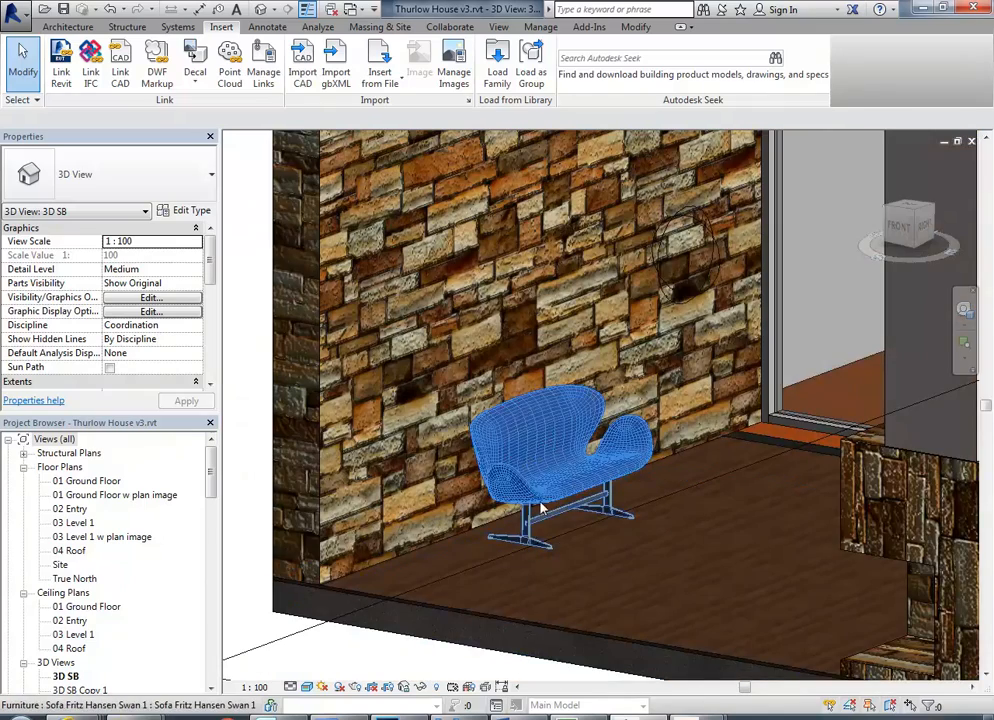
pyautogui.moveTo(541, 510); pyautogui.dragTo(533, 510, button='middle')
# - Switch to the Herman Miller seating models page in Internet Explorer and open the Revit file download for the Eames Sofa
pyautogui.click(70, 717)
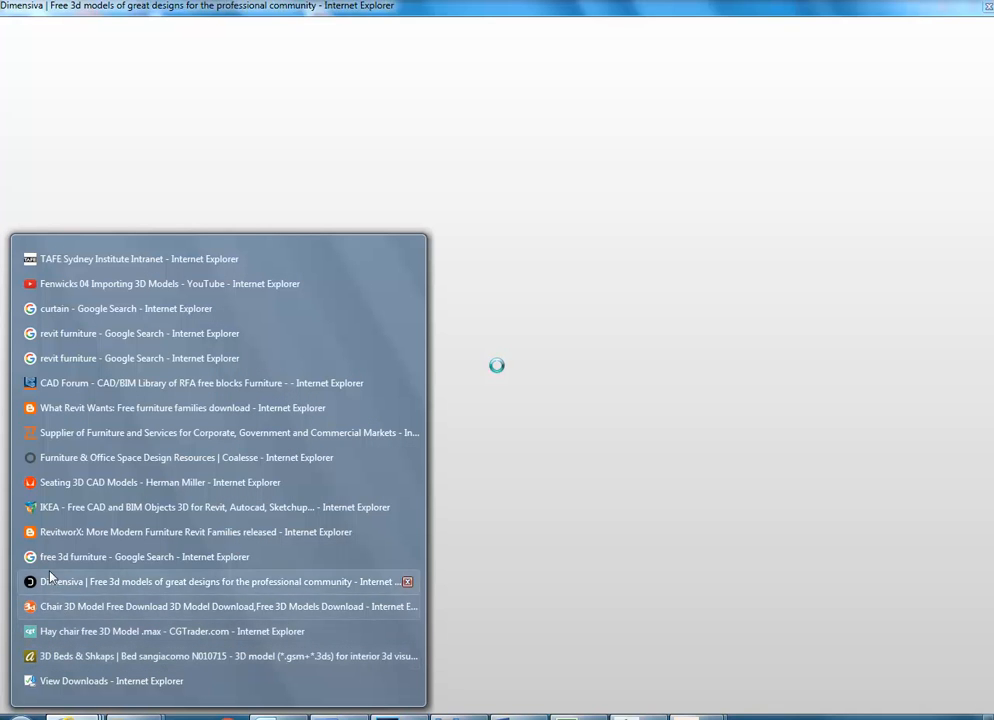
pyautogui.click(48, 483)
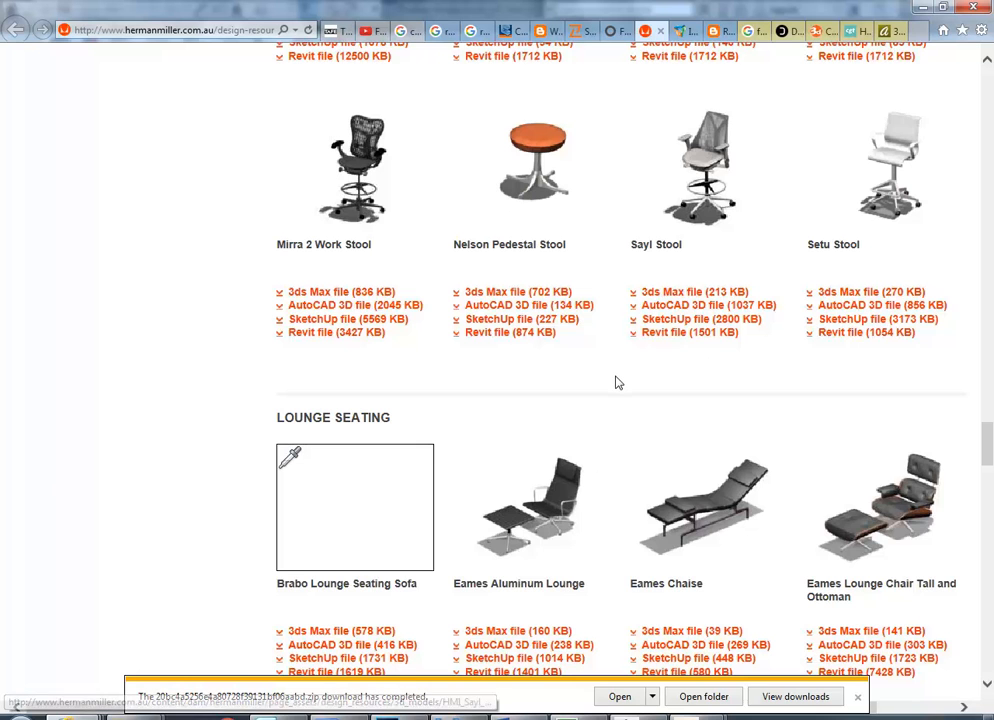
pyautogui.scroll(-5, 617, 382)
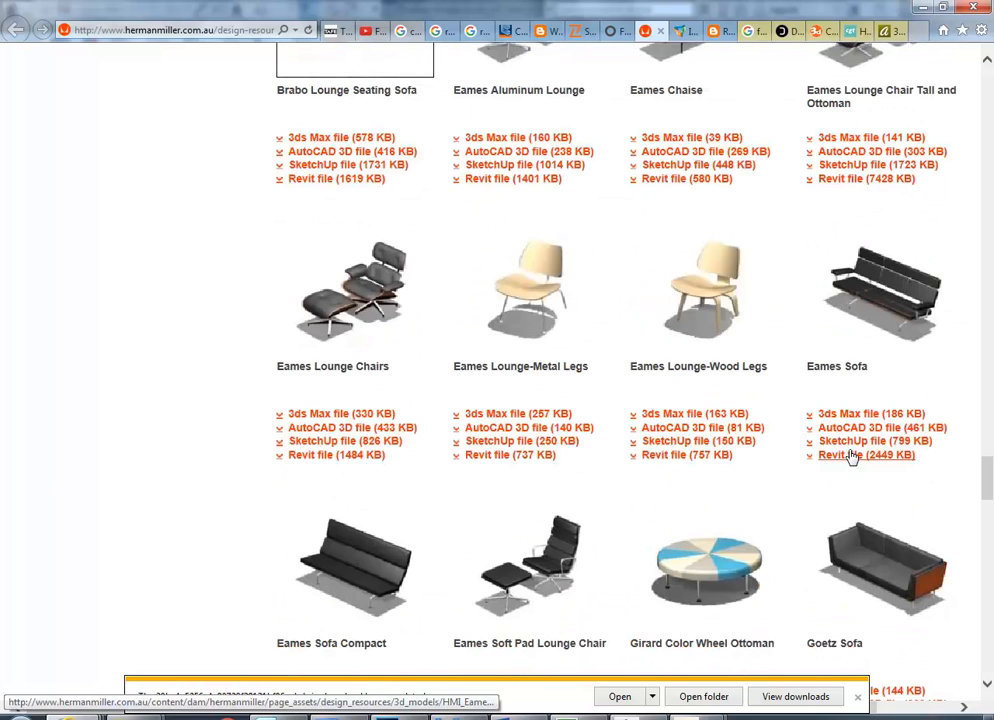
pyautogui.click(851, 457)
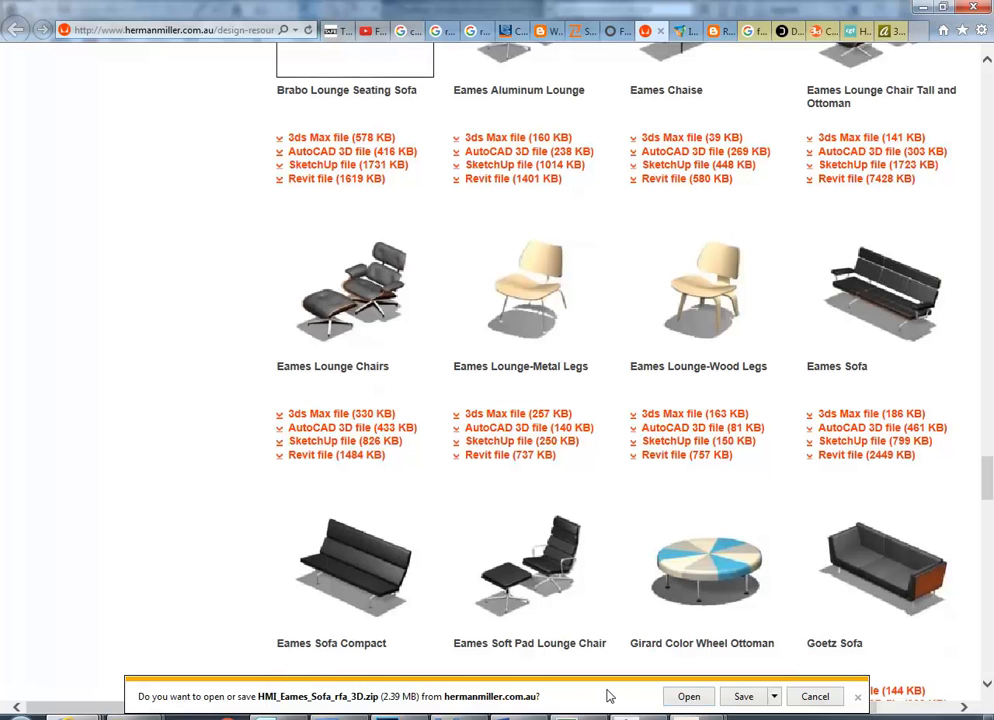
pyautogui.click(682, 697)
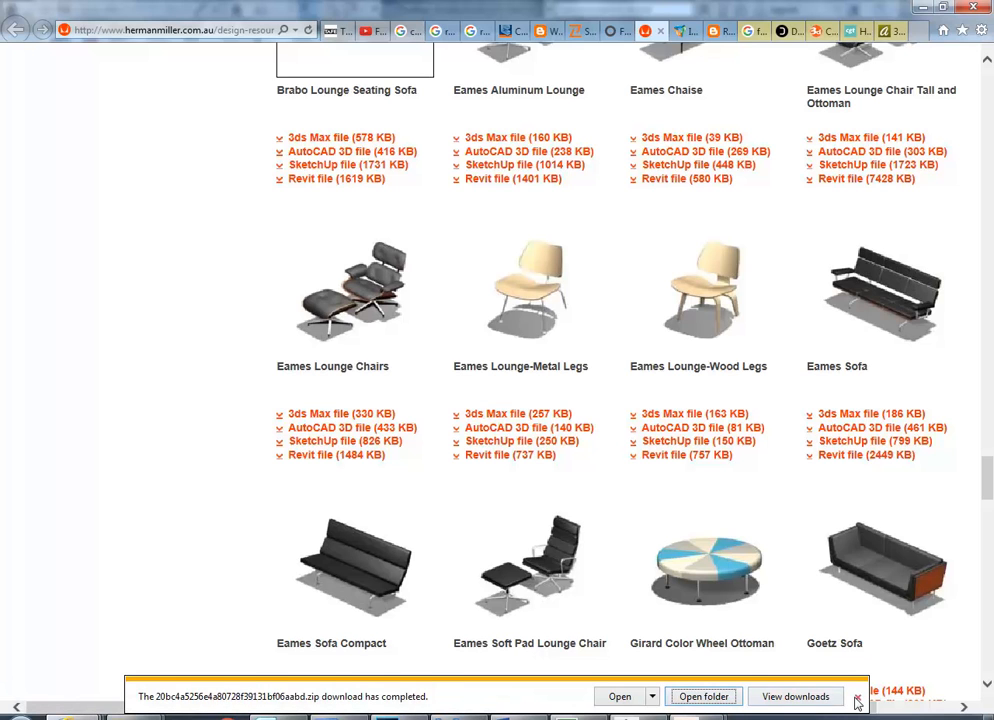
pyautogui.click(812, 699)
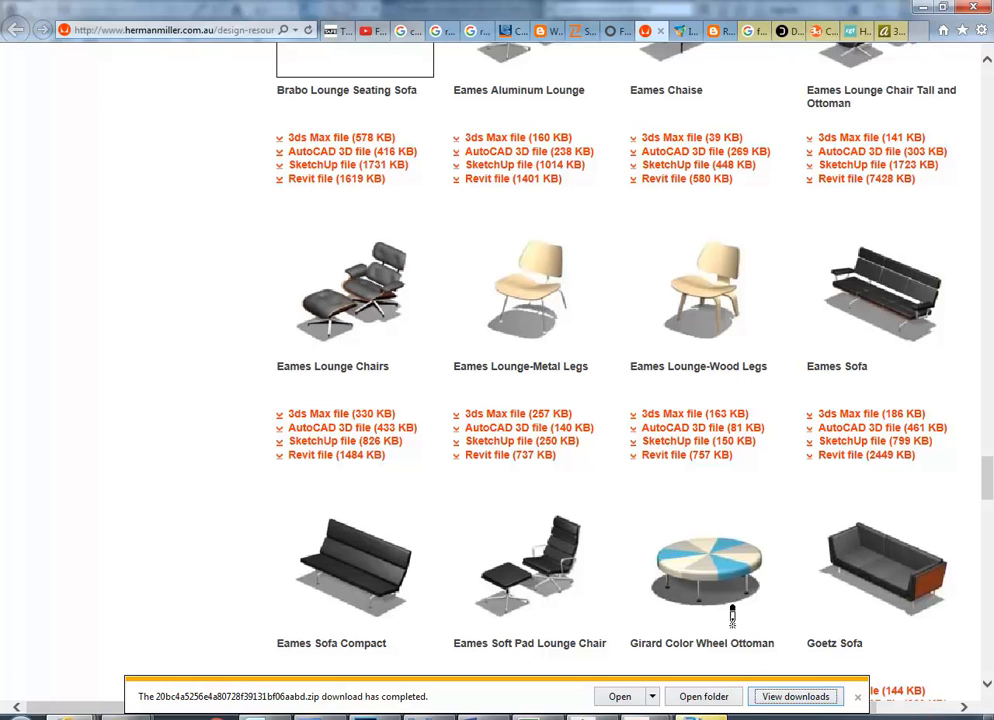
# - Select all three files in the Eames Sofa archive and choose P:\EDU_DC_InteriorDesign\3d models as the extraction destination
pyautogui.moveTo(80, 199); pyautogui.dragTo(38, 125)
pyautogui.click(262, 82)
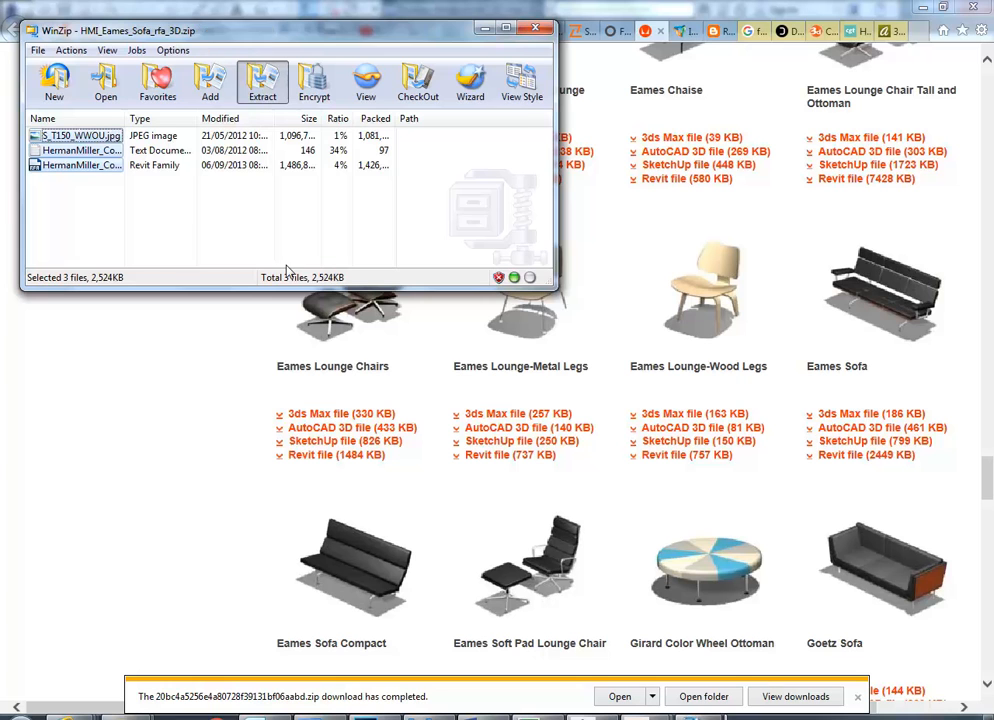
pyautogui.doubleClick(232, 125)
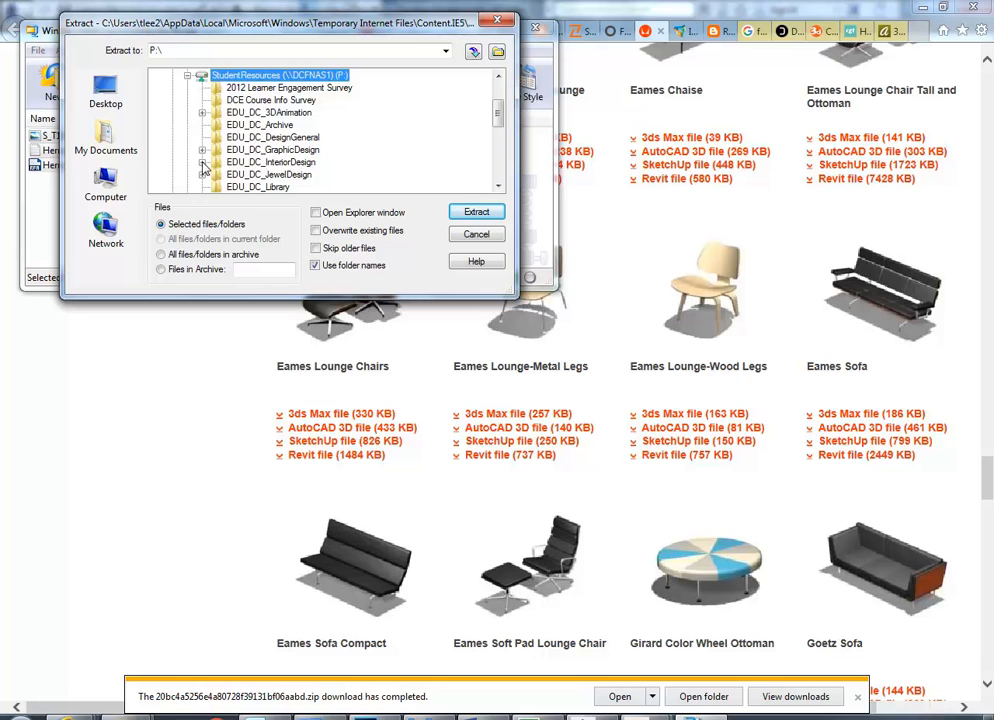
pyautogui.click(202, 163)
pyautogui.click(258, 162)
pyautogui.scroll(-5, 258, 163)
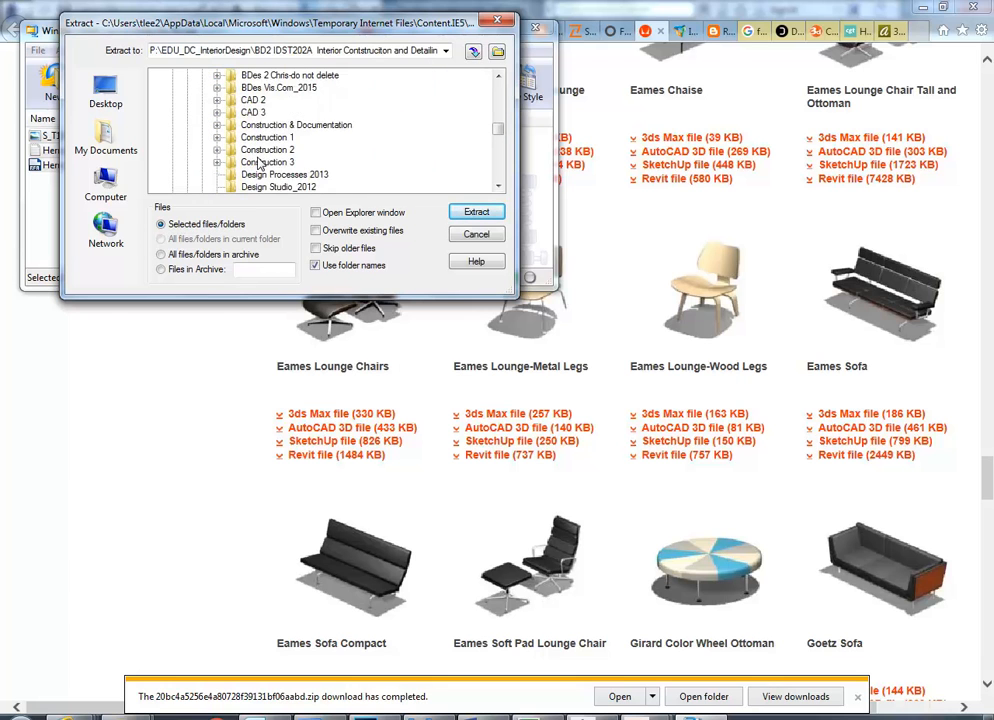
pyautogui.scroll(2, 258, 162)
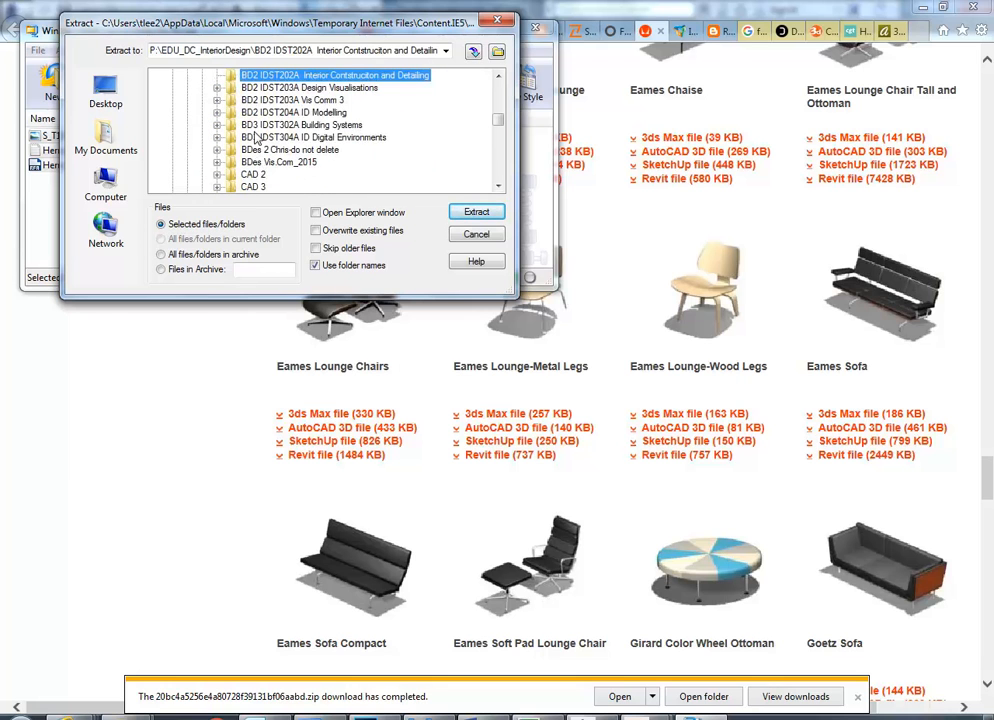
pyautogui.scroll(3, 257, 137)
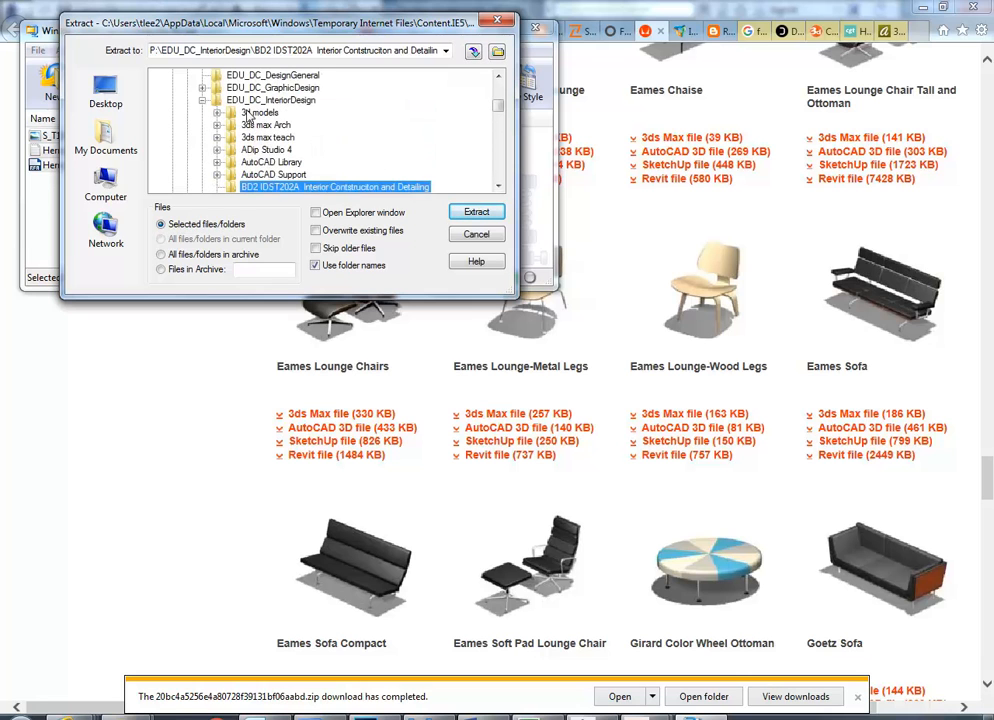
pyautogui.click(252, 113)
pyautogui.click(218, 113)
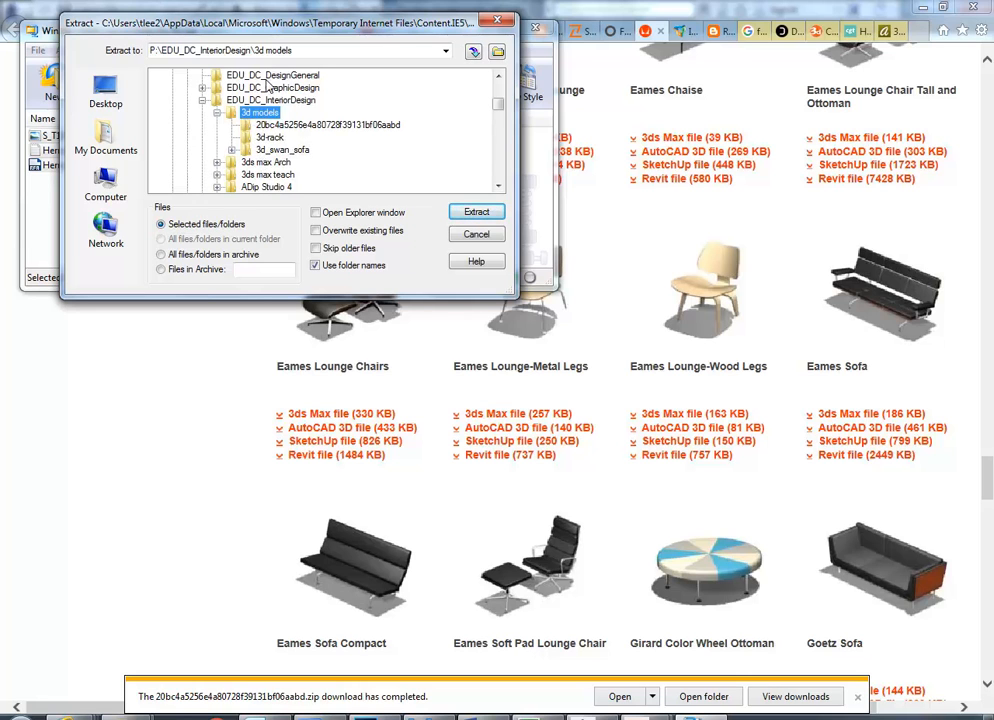
# - Add an Eames-Sofa subfolder to the destination path and extract the selected files there
pyautogui.click(321, 51)
pyautogui.click(321, 51)
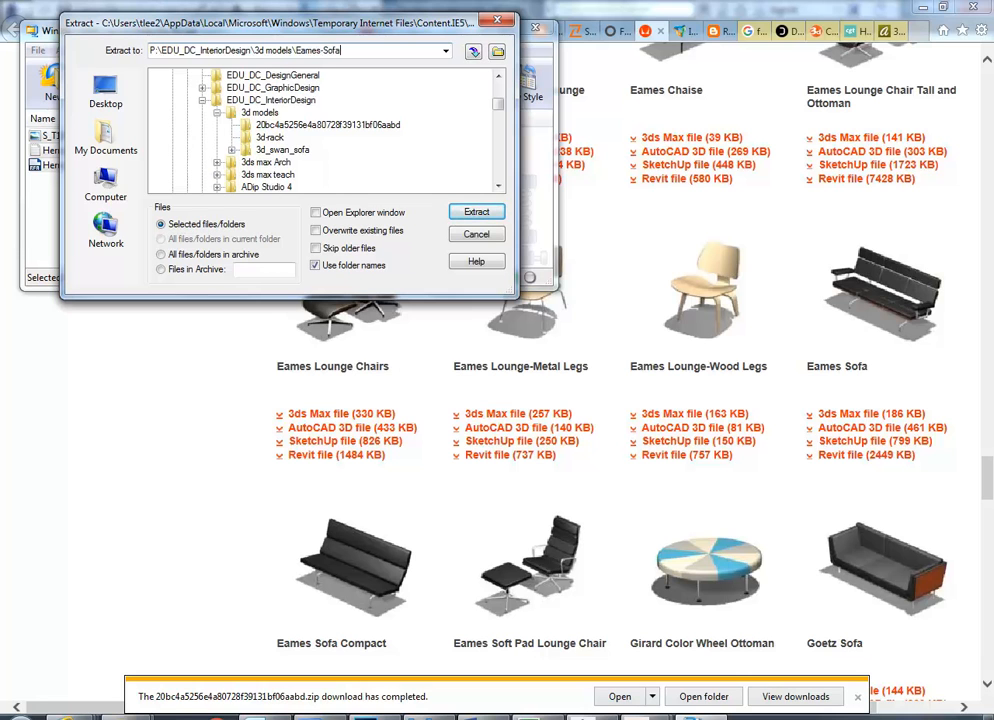
pyautogui.click(472, 212)
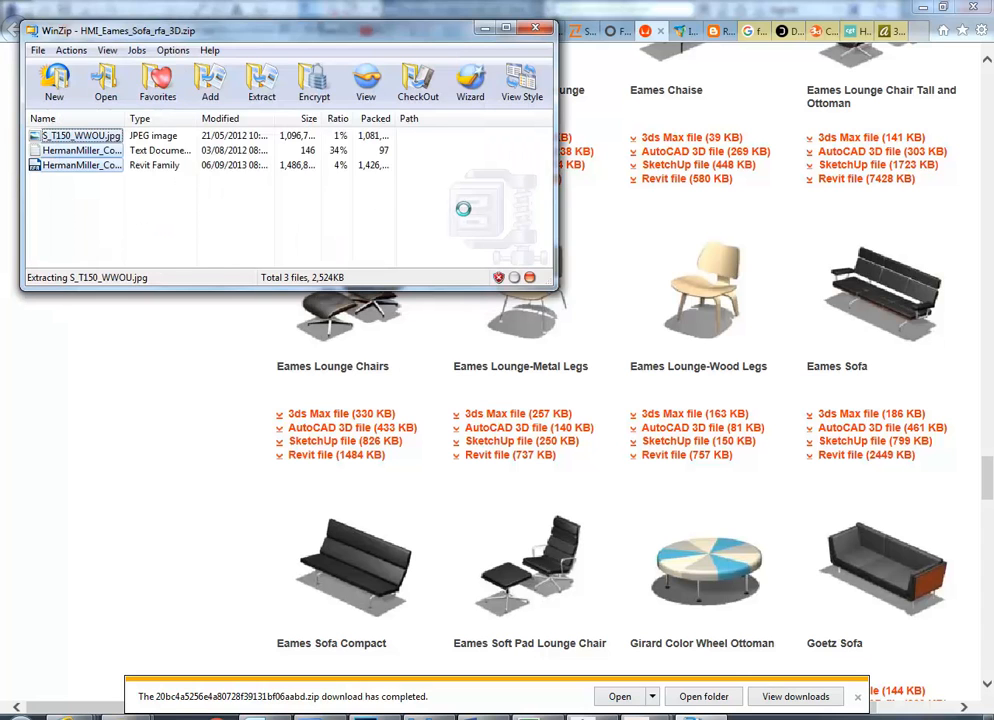
# - Open HermanMiller_Collection_Eames_Sofa.rfa from the extracted Eames-Sofa folder in Revit and upgrade the model
pyautogui.click(127, 716)
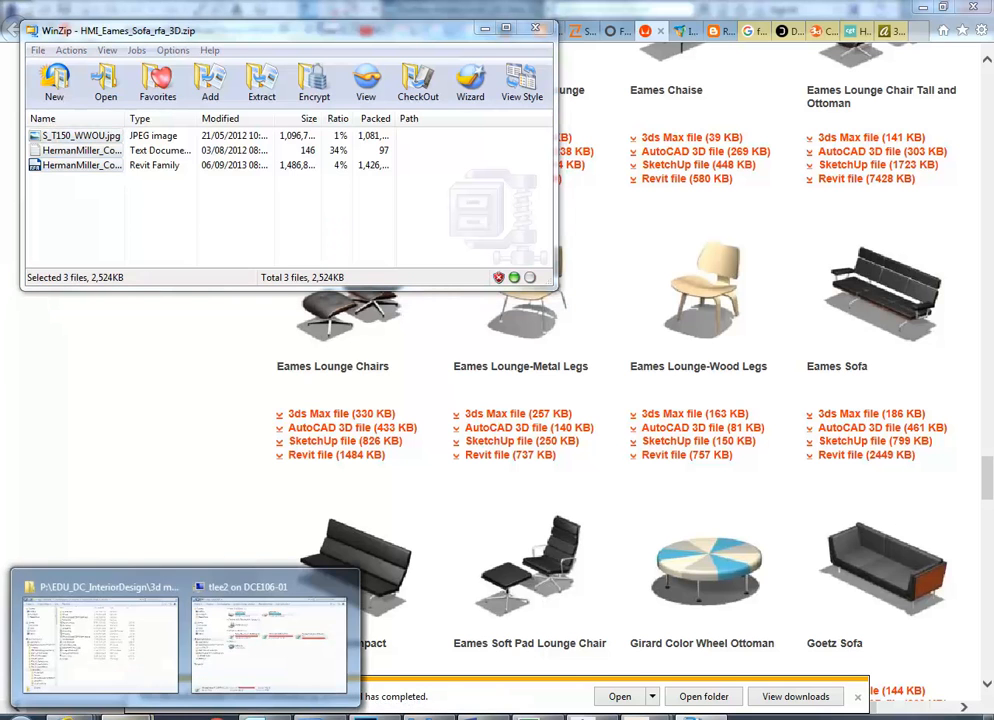
pyautogui.click(108, 641)
pyautogui.doubleClick(250, 183)
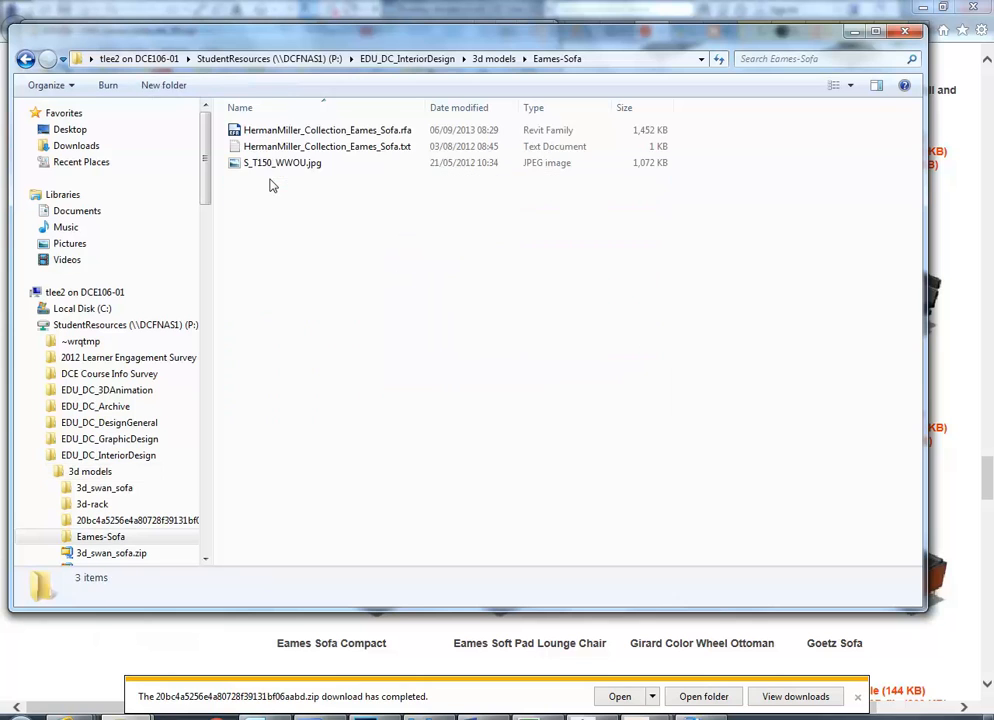
pyautogui.click(303, 130)
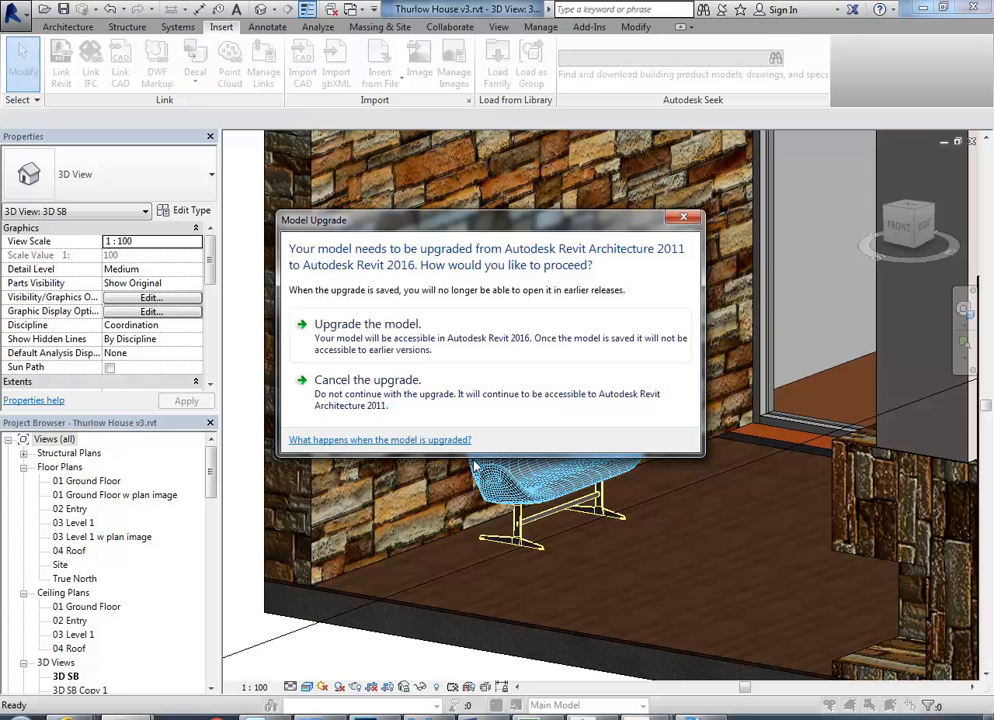
pyautogui.click(368, 324)
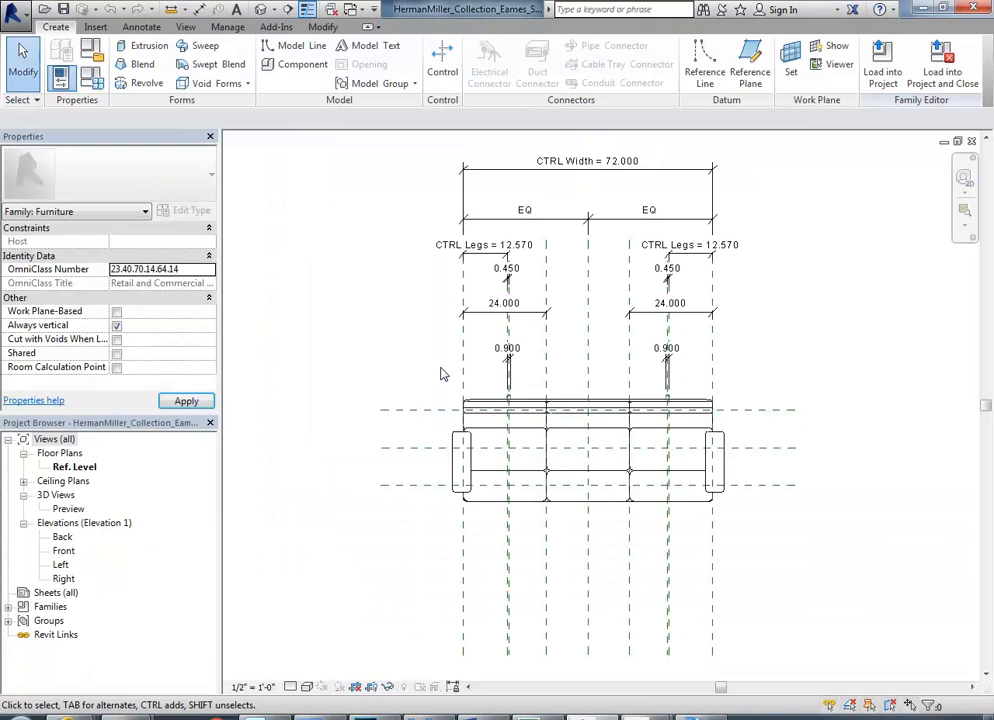
# - Inspect the Eames sofa family in its Preview 3D view and load it into the Thurlow House v3.rvt project
pyautogui.moveTo(745, 395); pyautogui.dragTo(706, 417, button='middle')
pyautogui.doubleClick(68, 509)
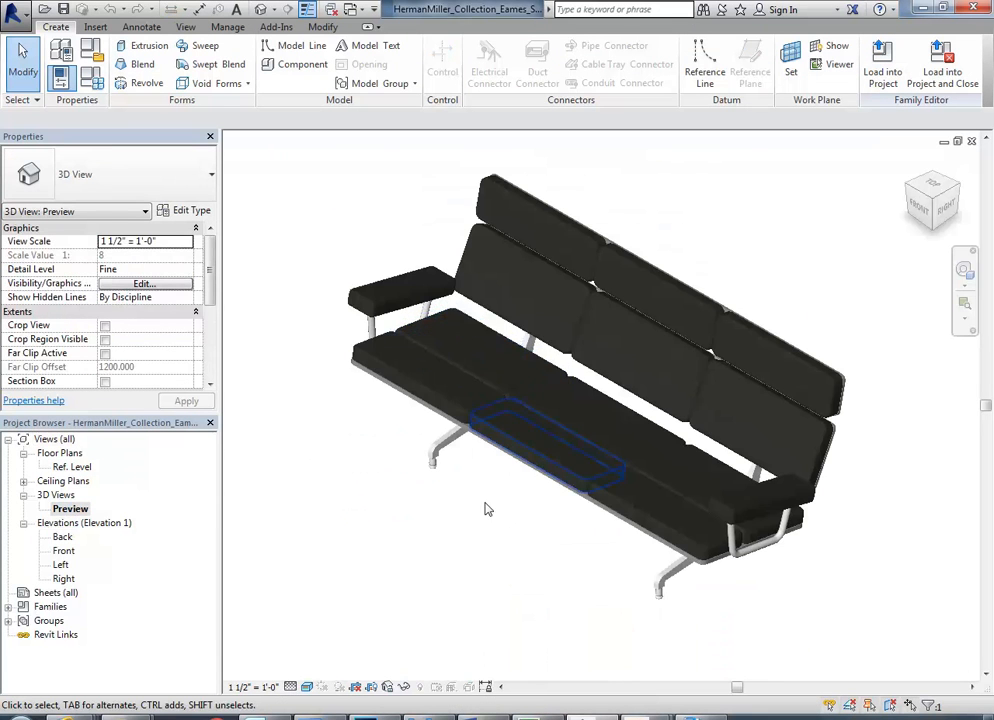
pyautogui.scroll(3, 520, 594)
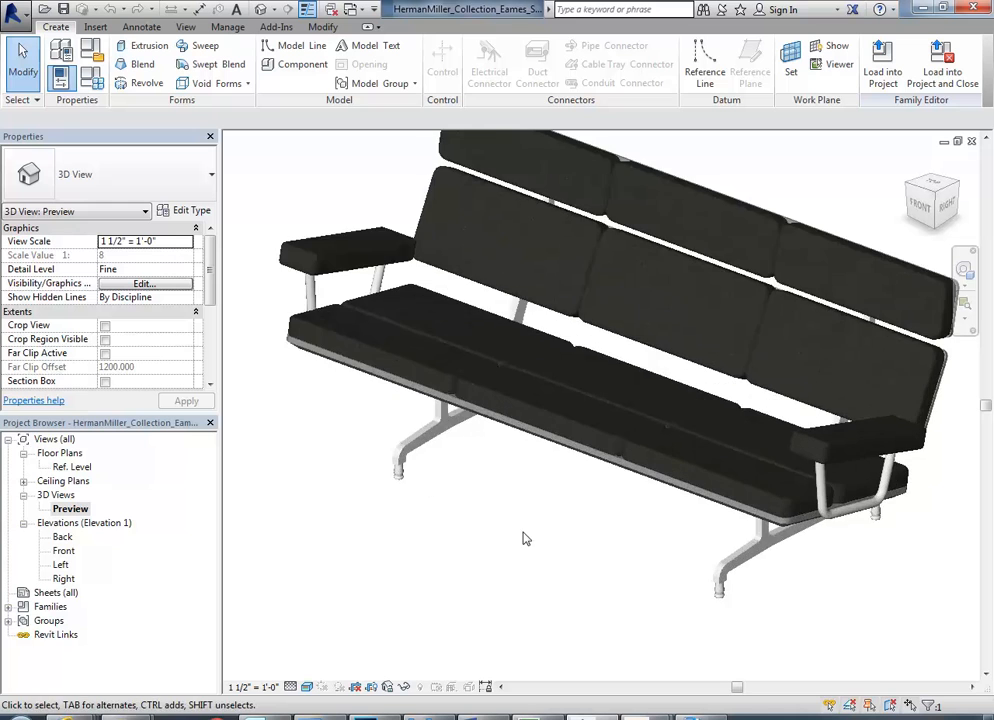
pyautogui.scroll(-3, 538, 591)
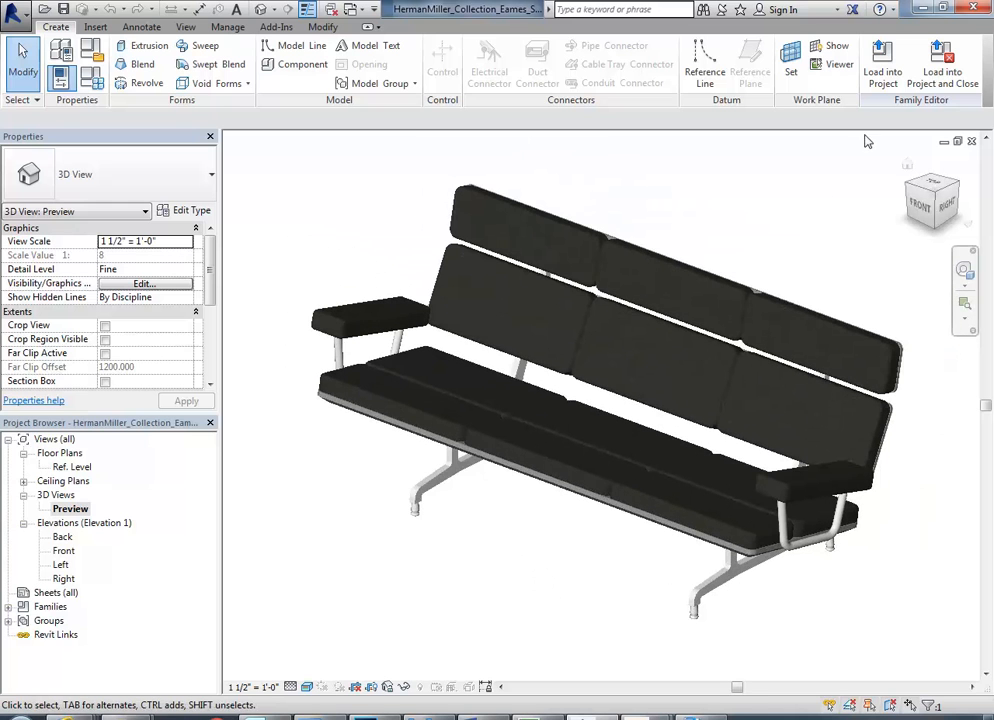
pyautogui.click(885, 63)
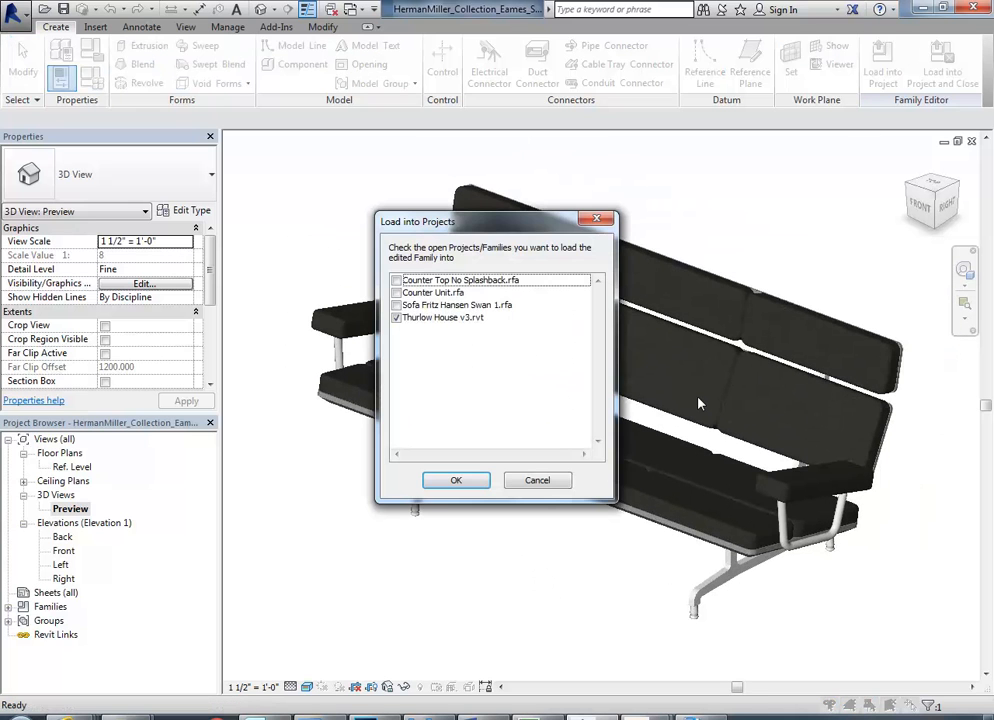
pyautogui.click(447, 482)
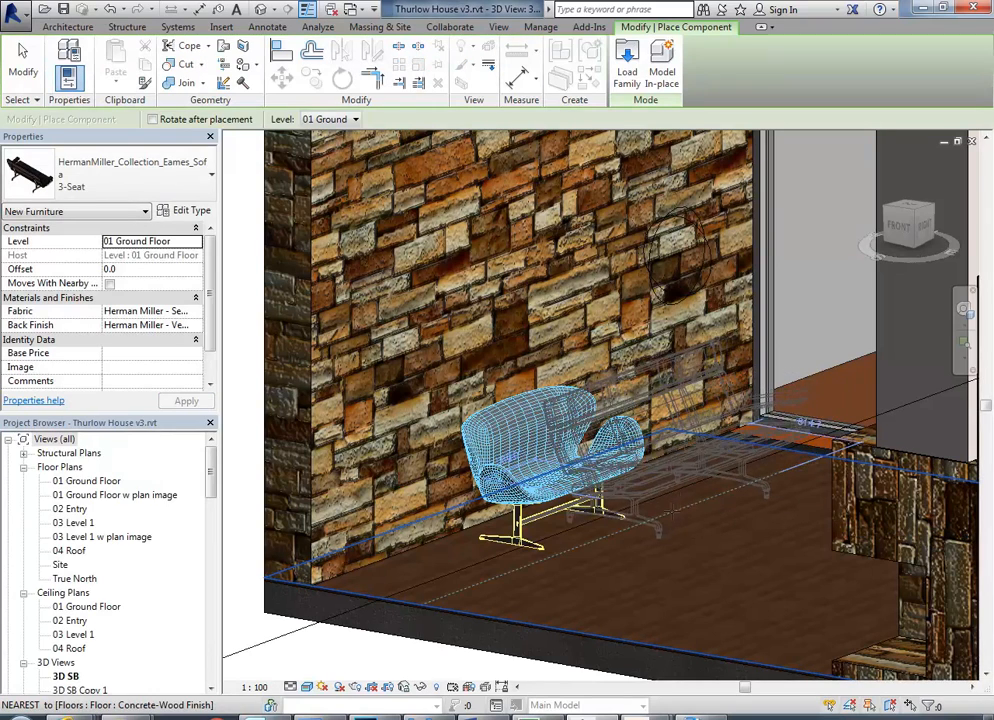
# - Place one 3-Seat Eames sofa on the ground floor near the stone wall and delete the swan sofa
pyautogui.click(703, 582)
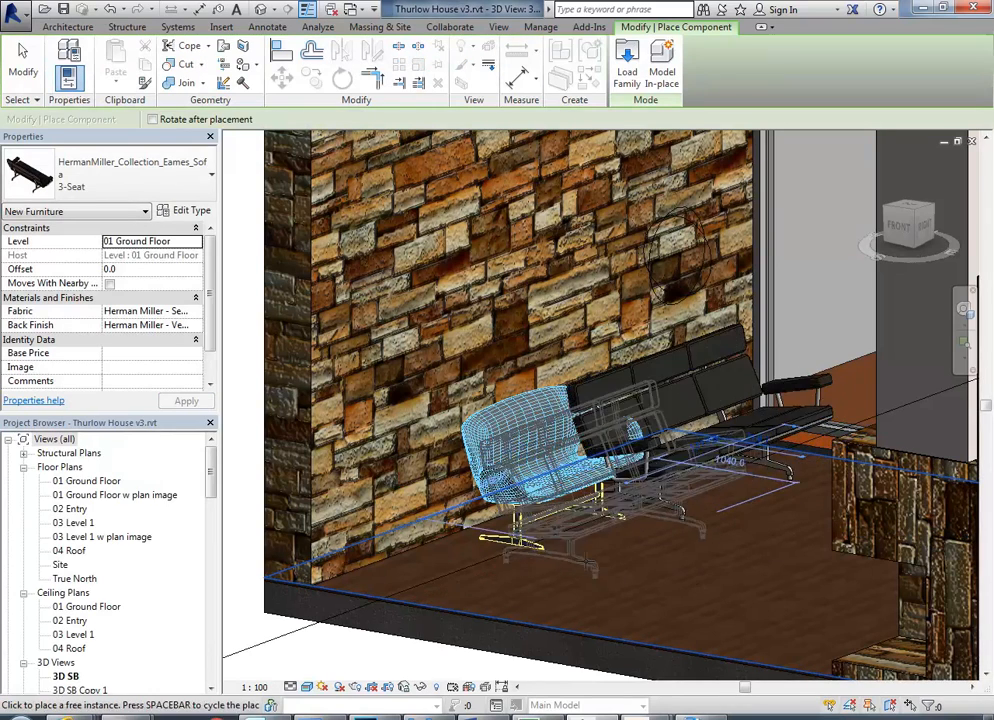
pyautogui.press('Escape')
pyautogui.click(560, 500)
pyautogui.press('Delete')
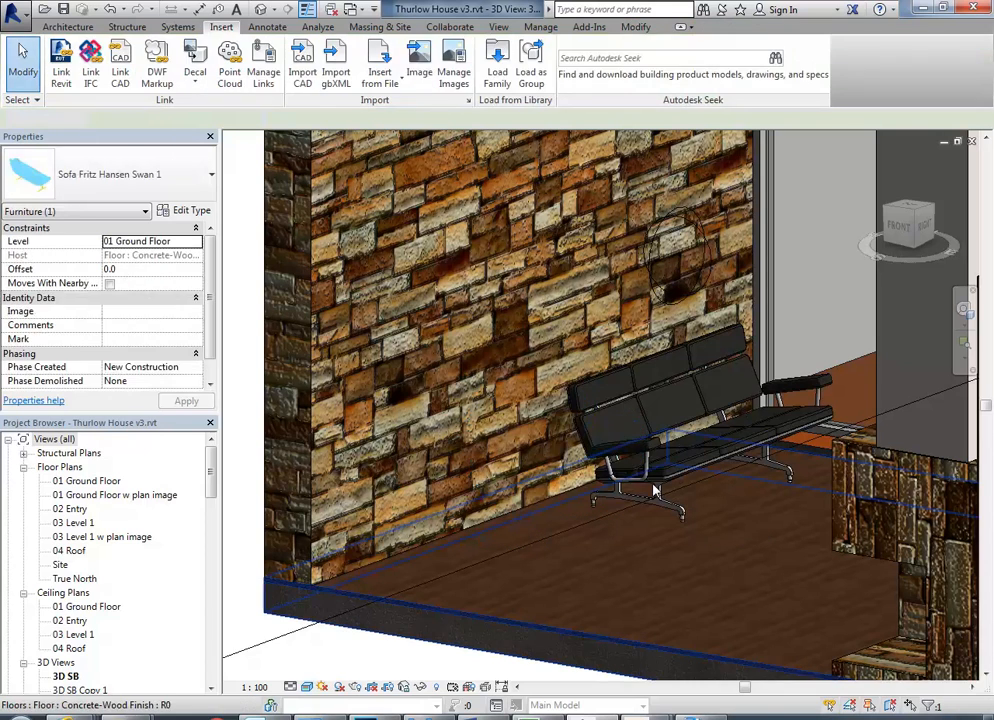
# - Move the Eames sofa along the stone wall towards the front edge of the floor and inspect it up close
pyautogui.moveTo(659, 484); pyautogui.dragTo(574, 511)
pyautogui.scroll(-3, 497, 568)
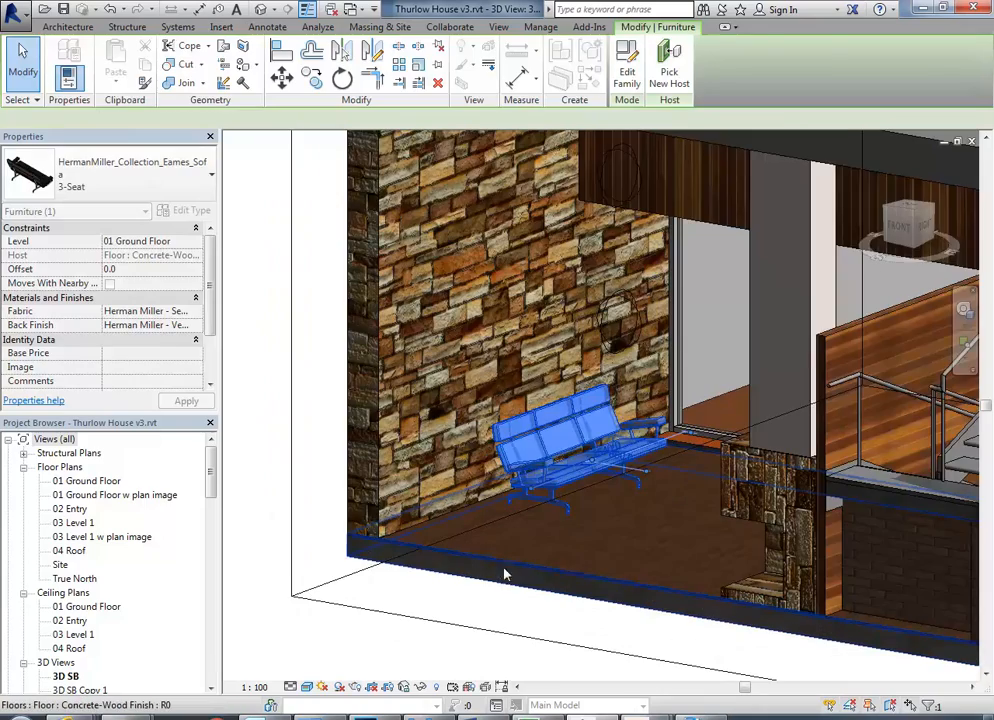
pyautogui.press('Escape')
pyautogui.scroll(3, 504, 418)
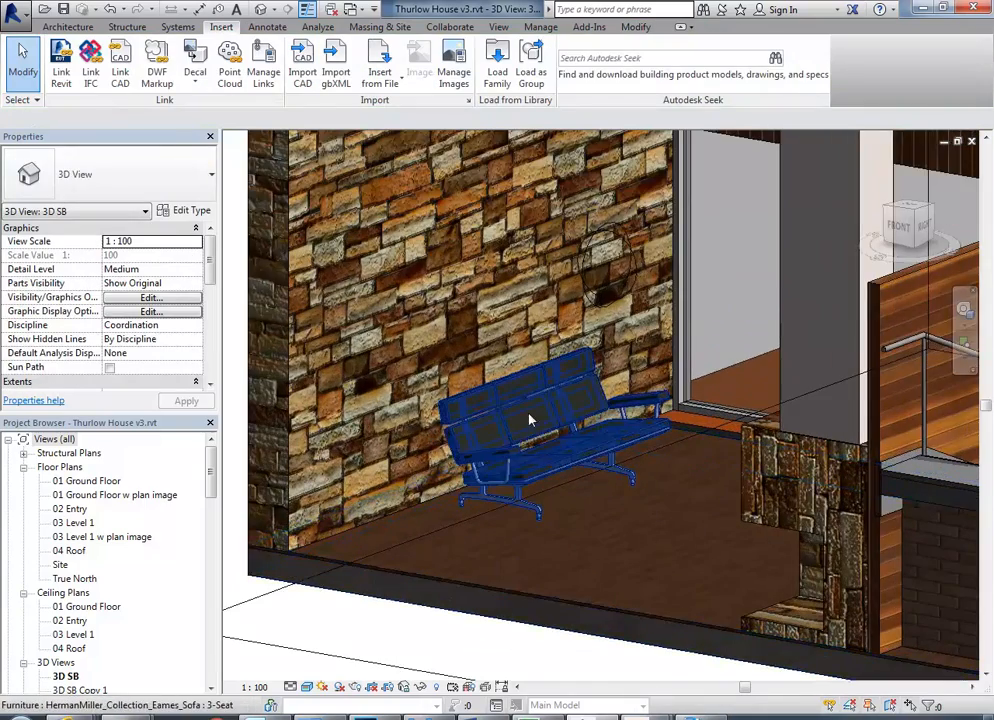
pyautogui.scroll(2, 490, 430)
pyautogui.scroll(3, 448, 500)
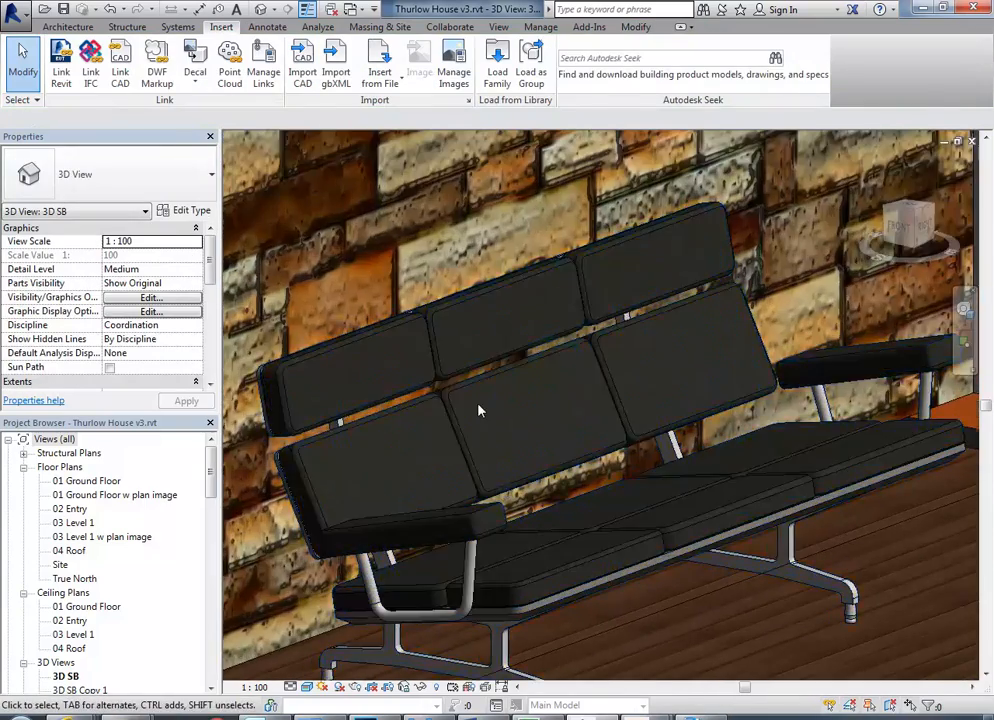
pyautogui.scroll(-2, 478, 405)
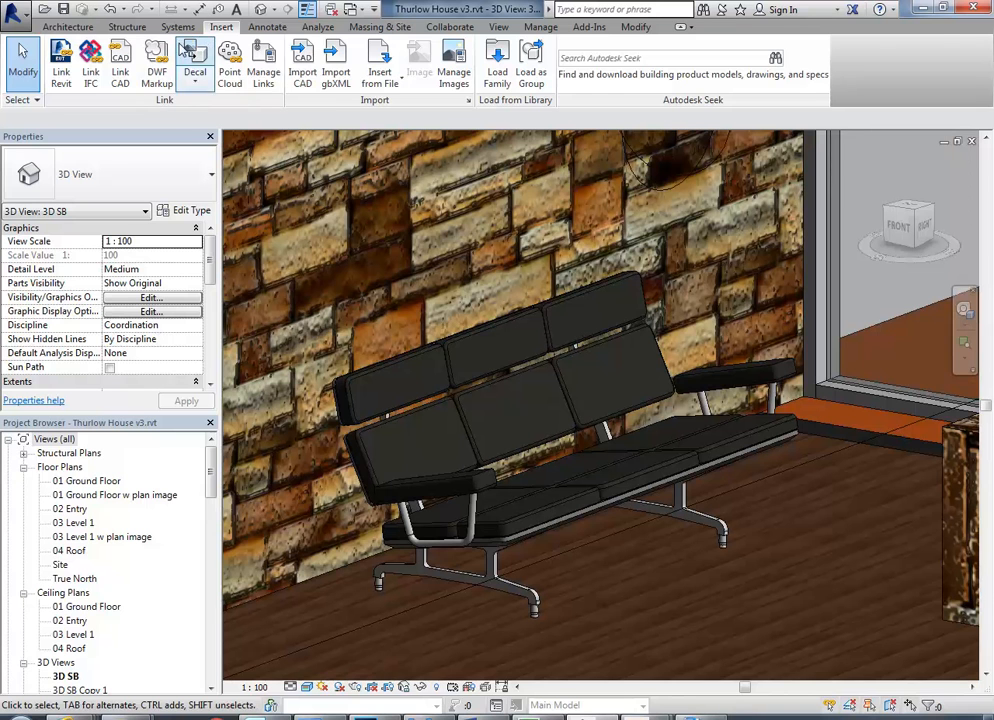
# - Place a Sofa Fritz Hansen Swan 1 component on the ground floor beside the Eames sofa for comparison
pyautogui.click(67, 26)
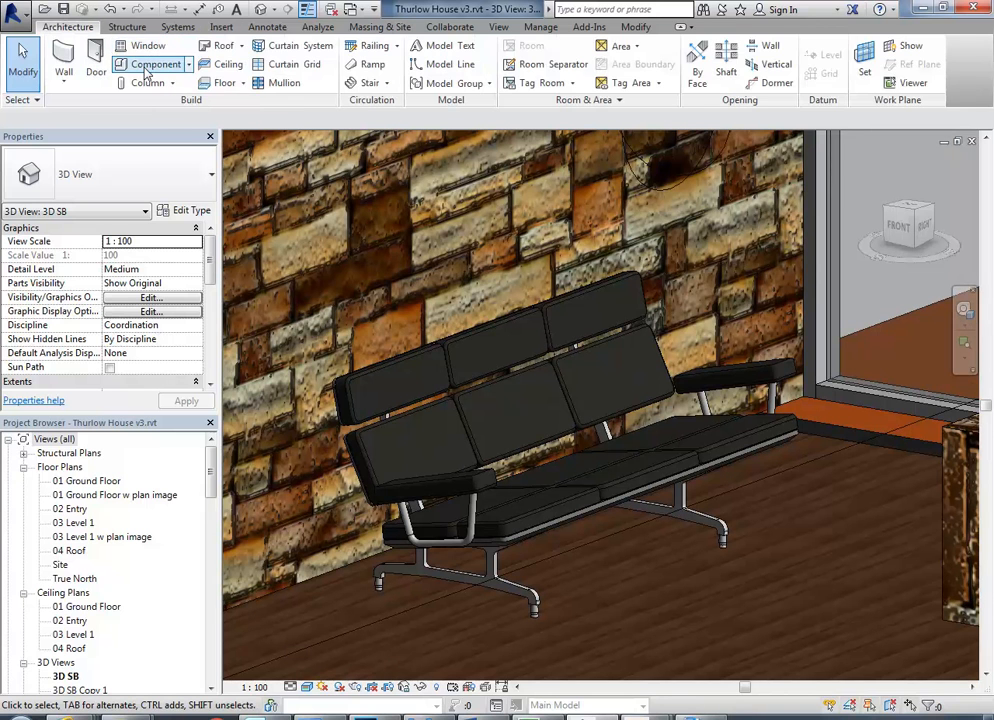
pyautogui.click(591, 427)
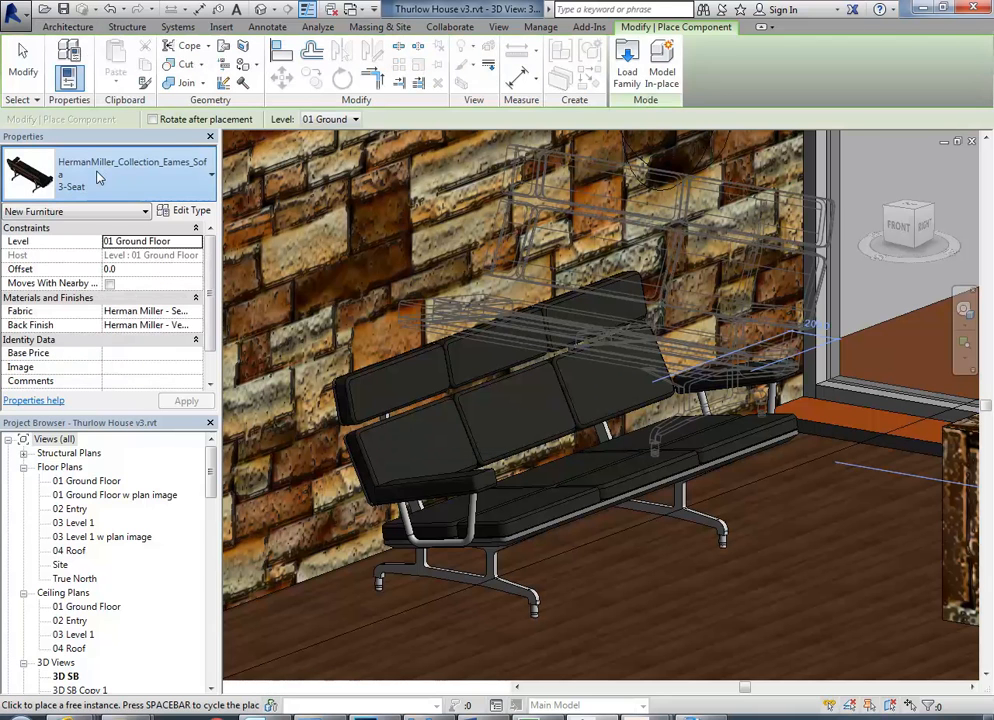
pyautogui.click(105, 175)
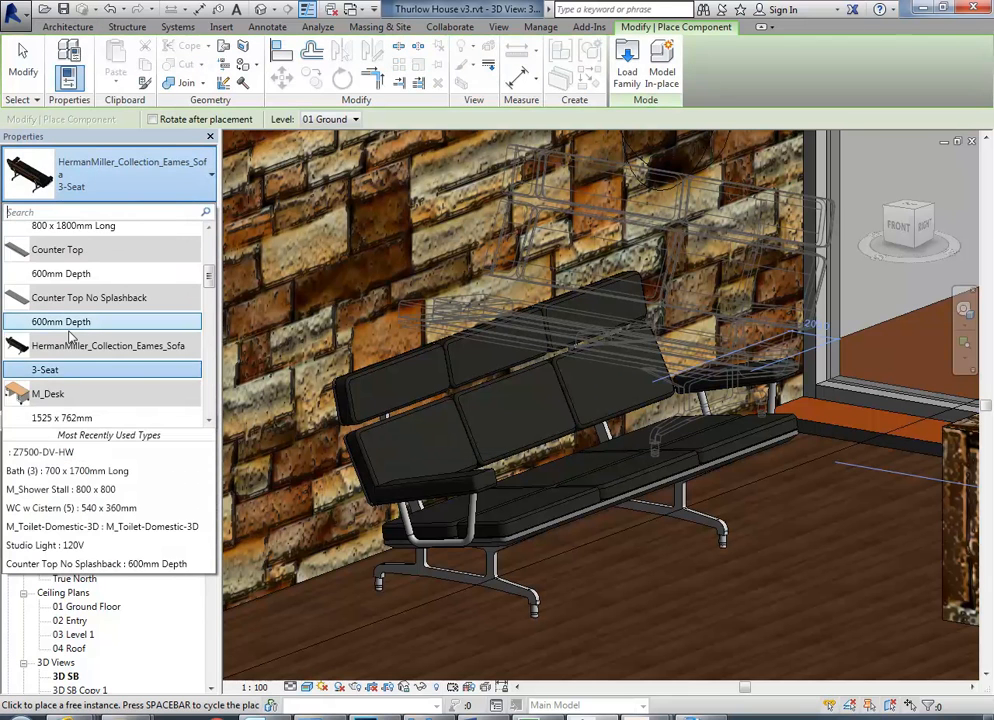
pyautogui.scroll(-1, 70, 338)
pyautogui.scroll(-20, 70, 337)
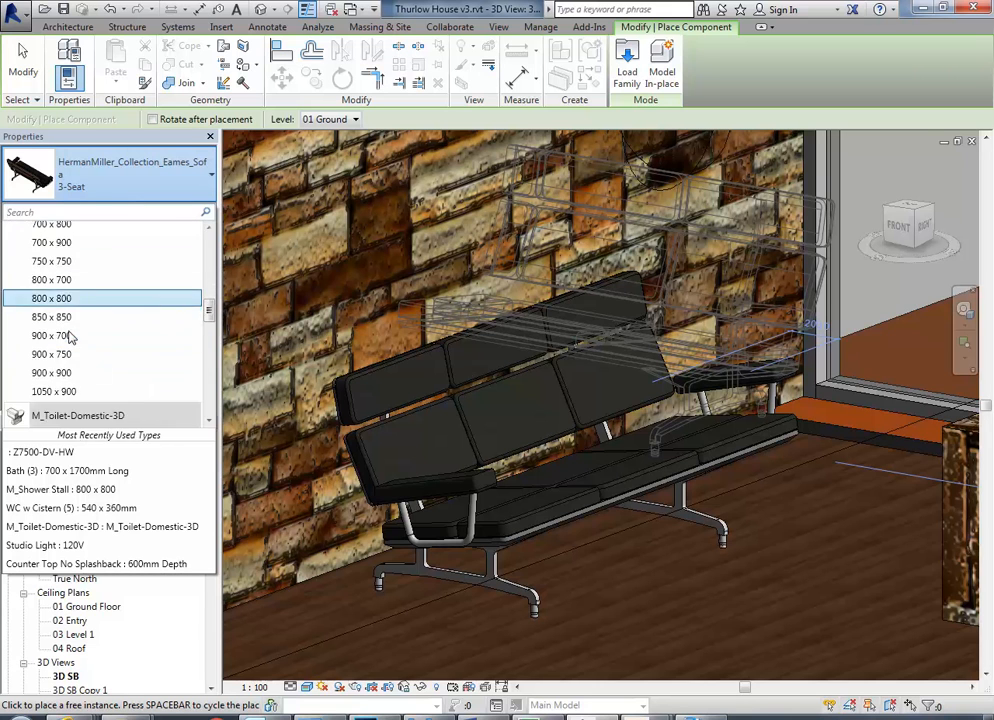
pyautogui.scroll(-10, 70, 337)
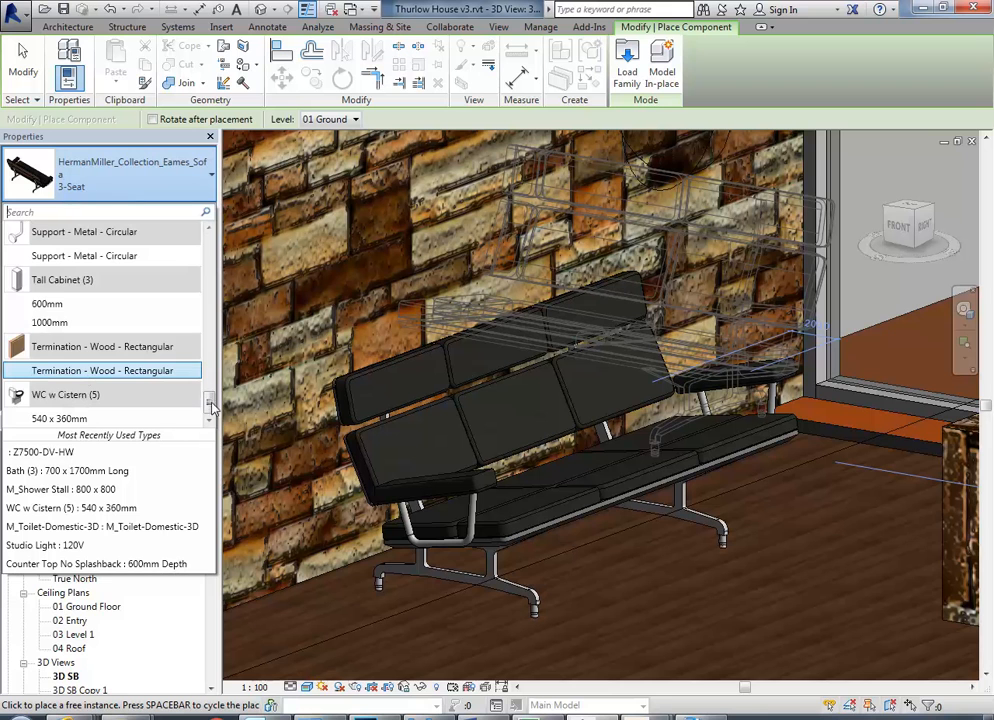
pyautogui.moveTo(210, 350); pyautogui.dragTo(203, 377)
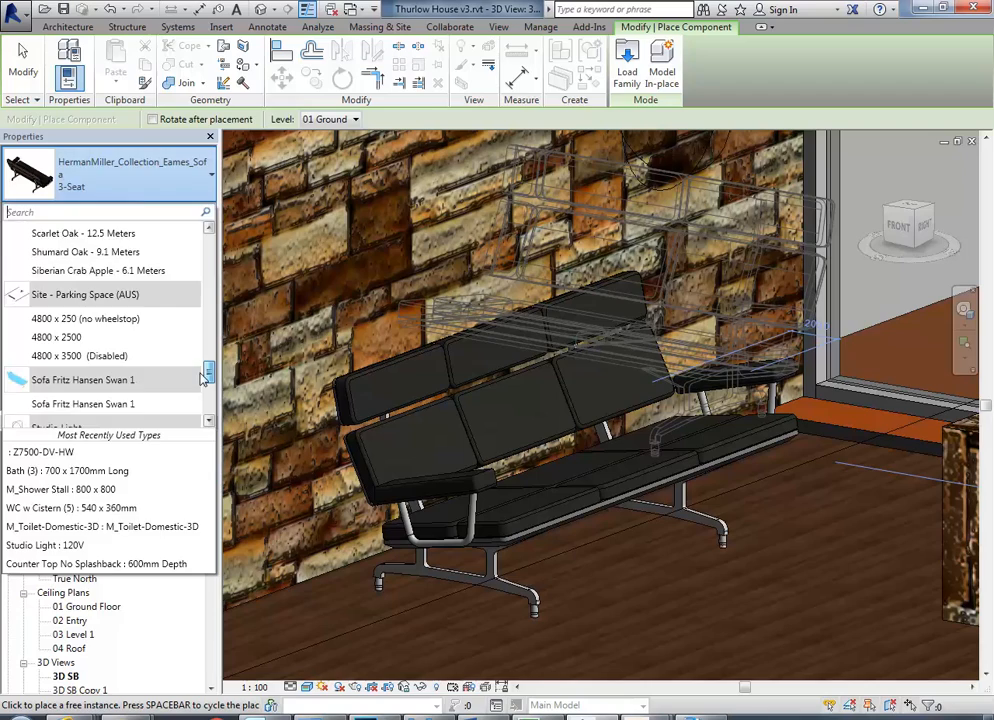
pyautogui.click(67, 404)
pyautogui.press('Escape')
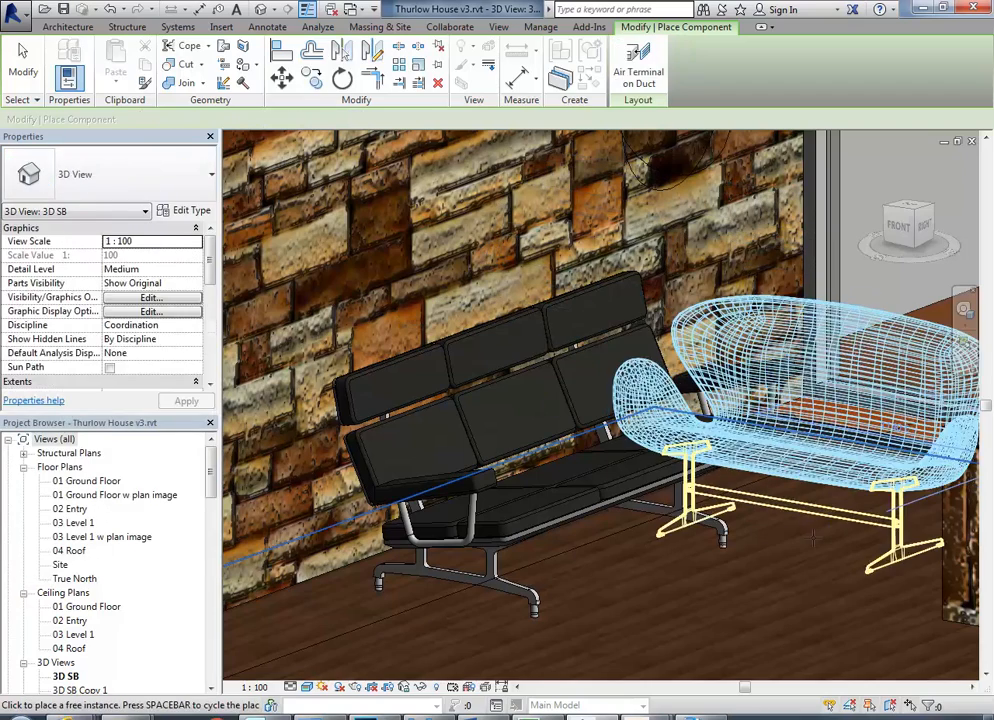
pyautogui.scroll(3, 812, 467)
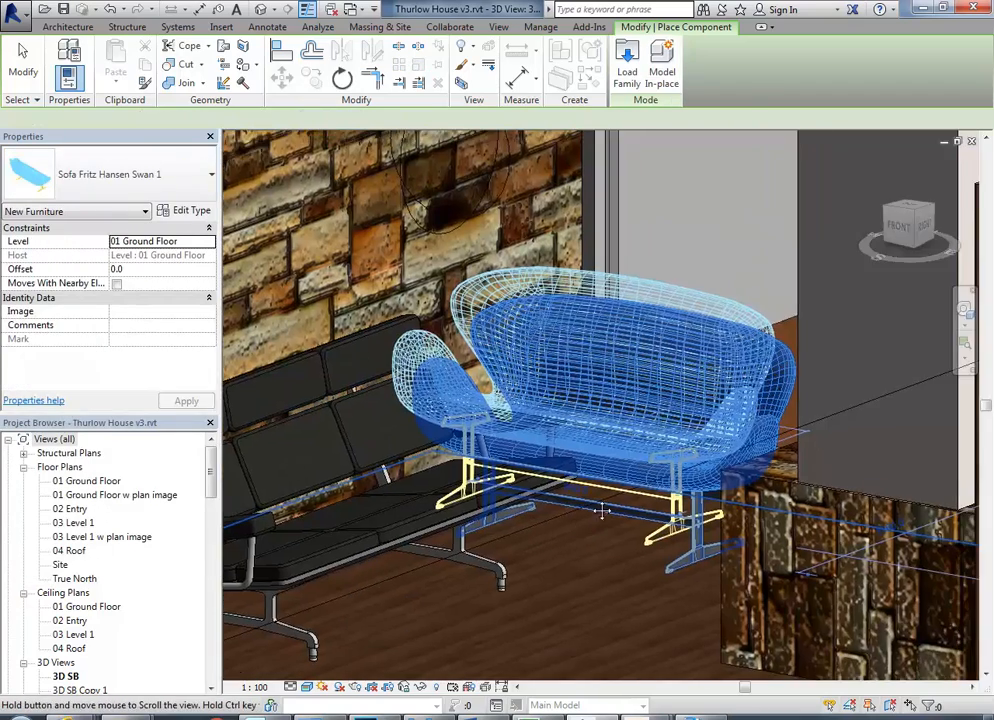
pyautogui.click(575, 632)
pyautogui.press('Escape')
# - Examine the mesh surface of the swan sofa beside the Eames sofa and delete that swan sofa
pyautogui.scroll(4, 590, 382)
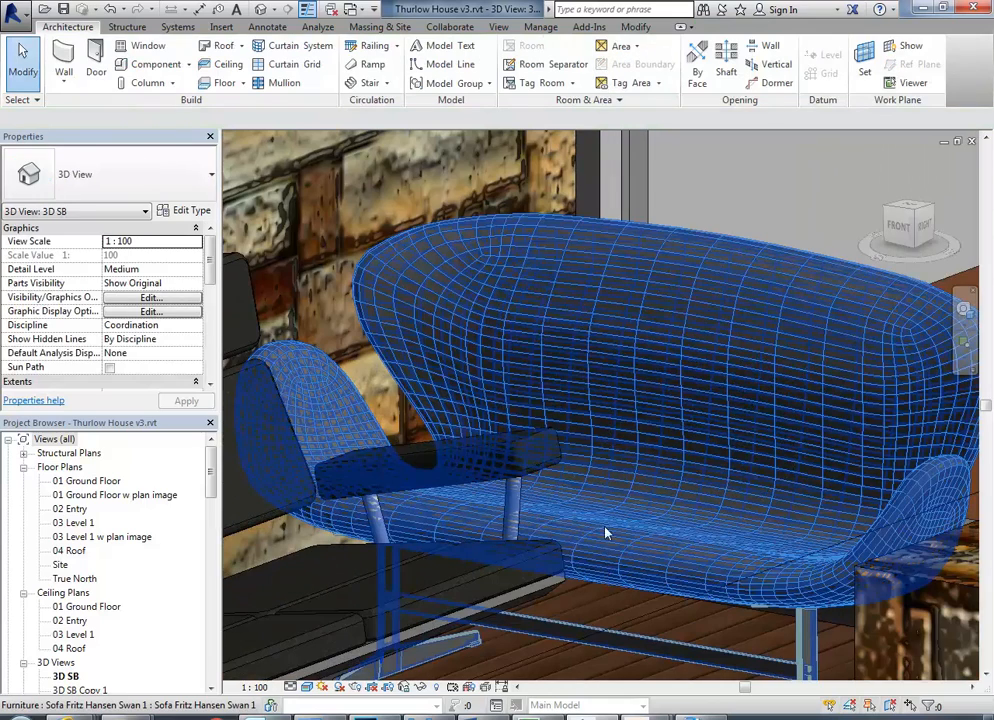
pyautogui.click(636, 382)
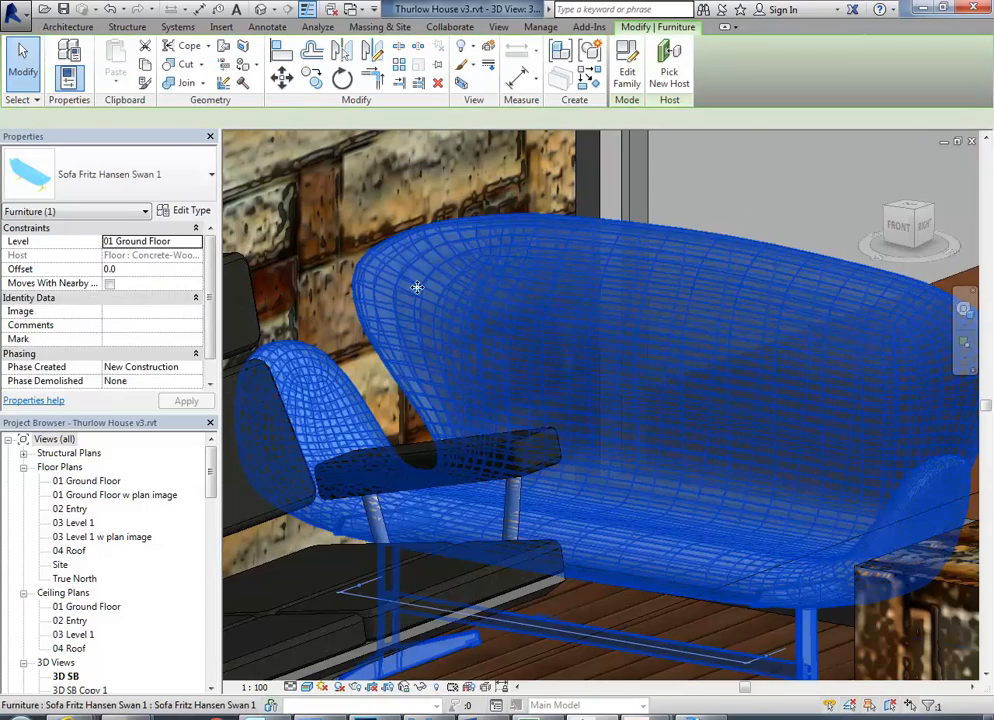
pyautogui.scroll(-3, 437, 324)
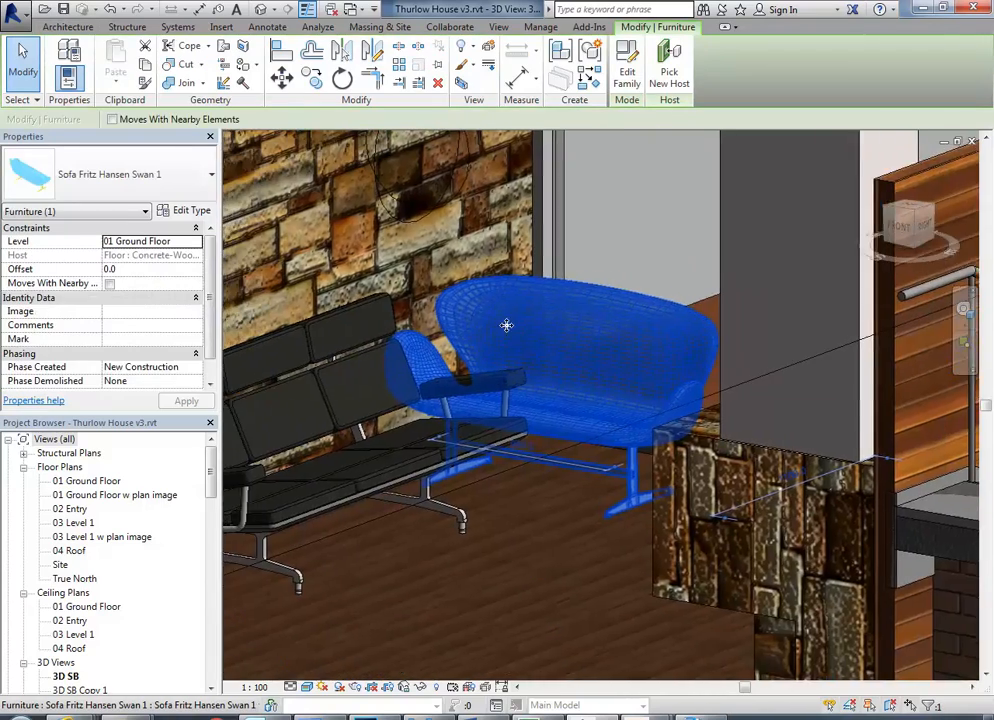
pyautogui.press('Delete')
# - Shift the Eames sofa slightly further along the stone wall, away from the glazed rear wall
pyautogui.scroll(-3, 508, 335)
pyautogui.keyDown('shift'); pyautogui.moveTo(508, 335); pyautogui.dragTo(473, 406, button='middle'); pyautogui.keyUp('shift')
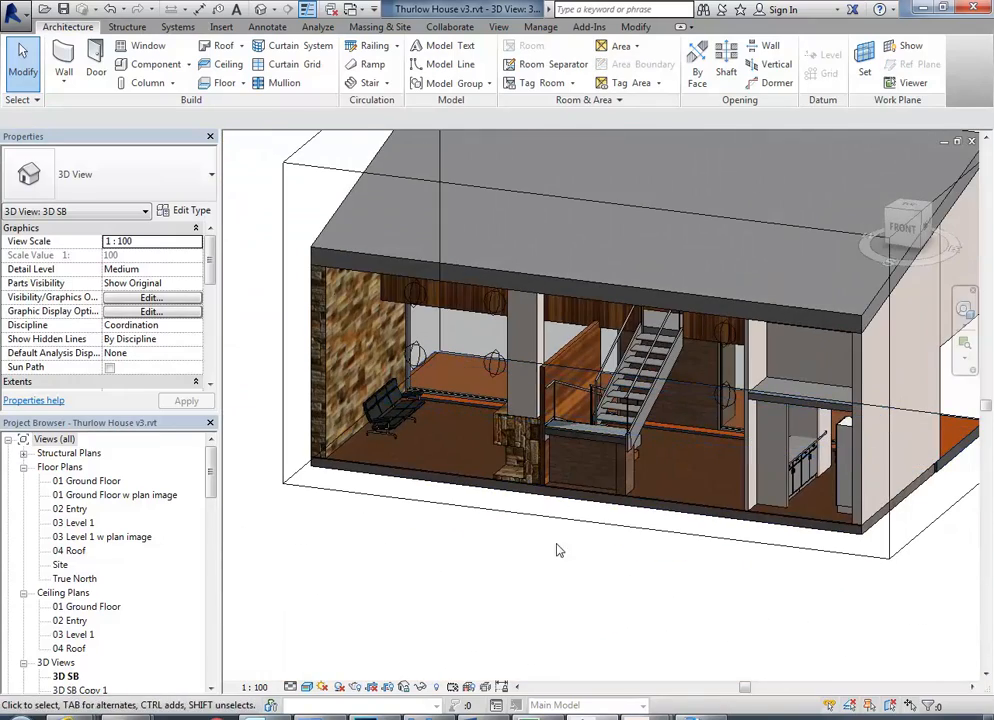
pyautogui.keyDown('shift'); pyautogui.moveTo(400, 405); pyautogui.dragTo(393, 392, button='middle'); pyautogui.keyUp('shift')
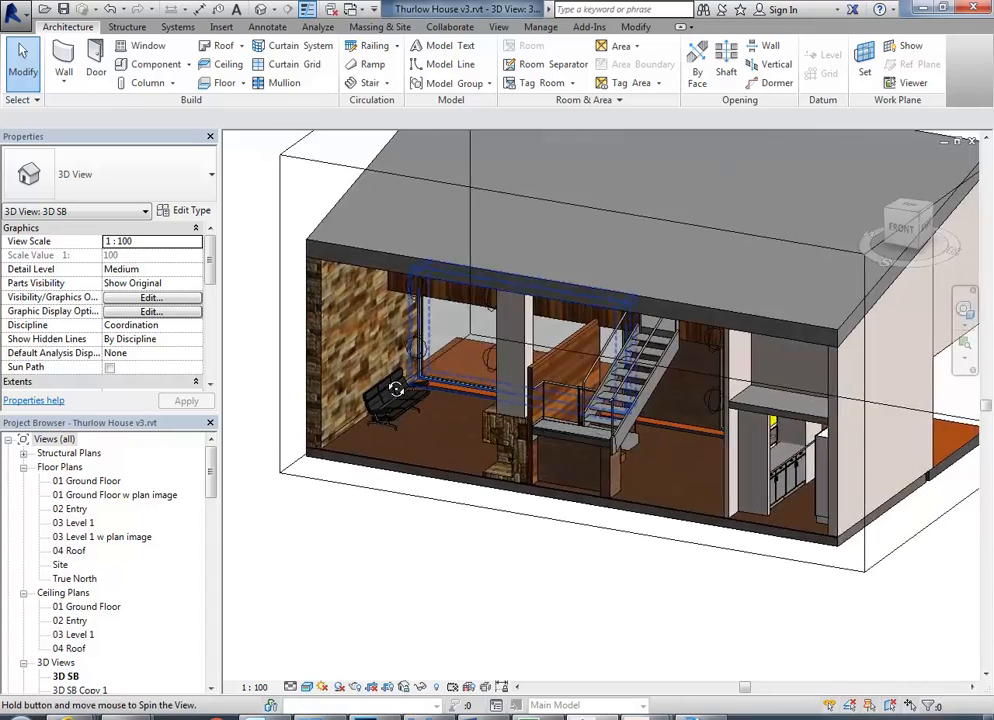
pyautogui.scroll(5, 395, 443)
pyautogui.scroll(3, 395, 443)
pyautogui.click(381, 478)
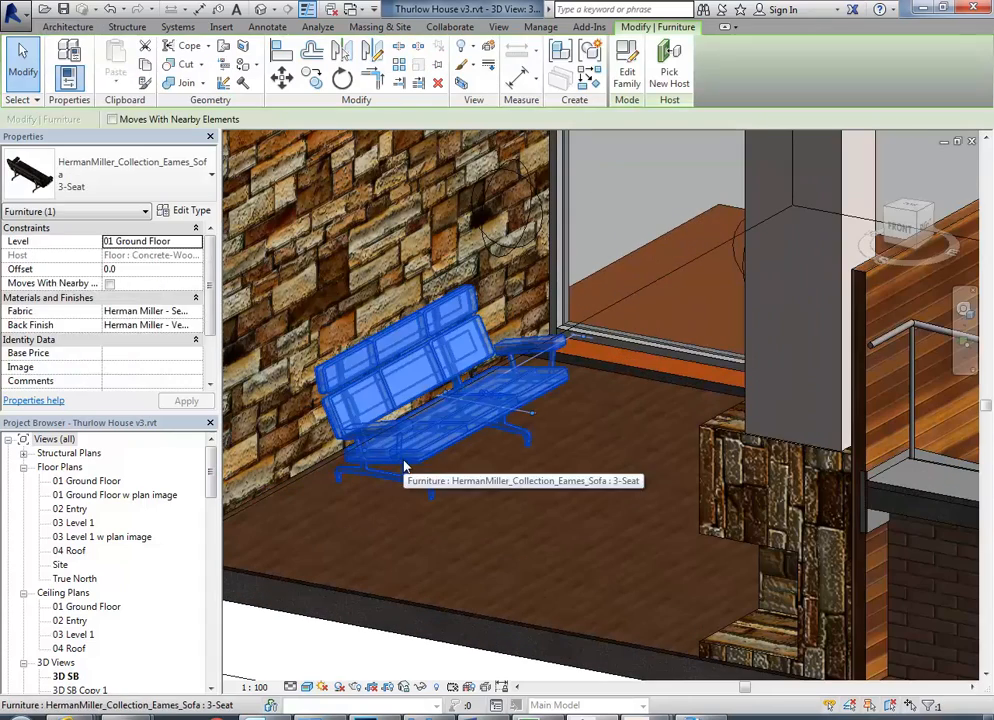
pyautogui.moveTo(381, 478); pyautogui.dragTo(370, 477)
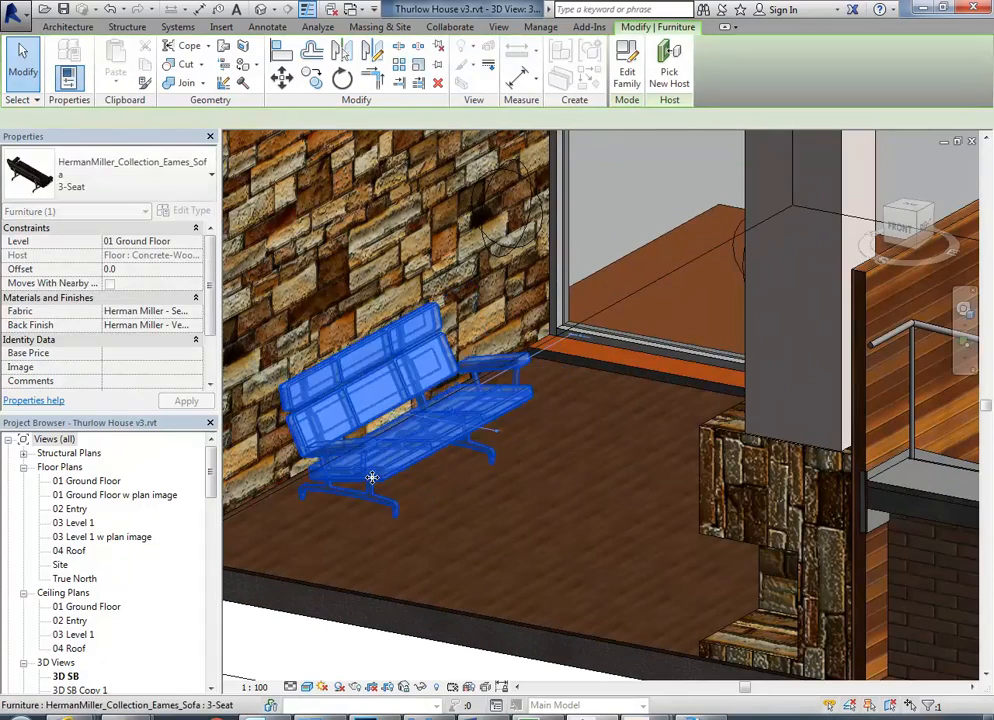
# - Check the room around the sofa from the opposite side and open the 01 Ground Floor plan view
pyautogui.scroll(-4, 477, 481)
pyautogui.press('Escape')
pyautogui.keyDown('shift'); pyautogui.moveTo(459, 461); pyautogui.dragTo(754, 582, button='middle'); pyautogui.keyUp('shift')
pyautogui.scroll(5, 566, 470)
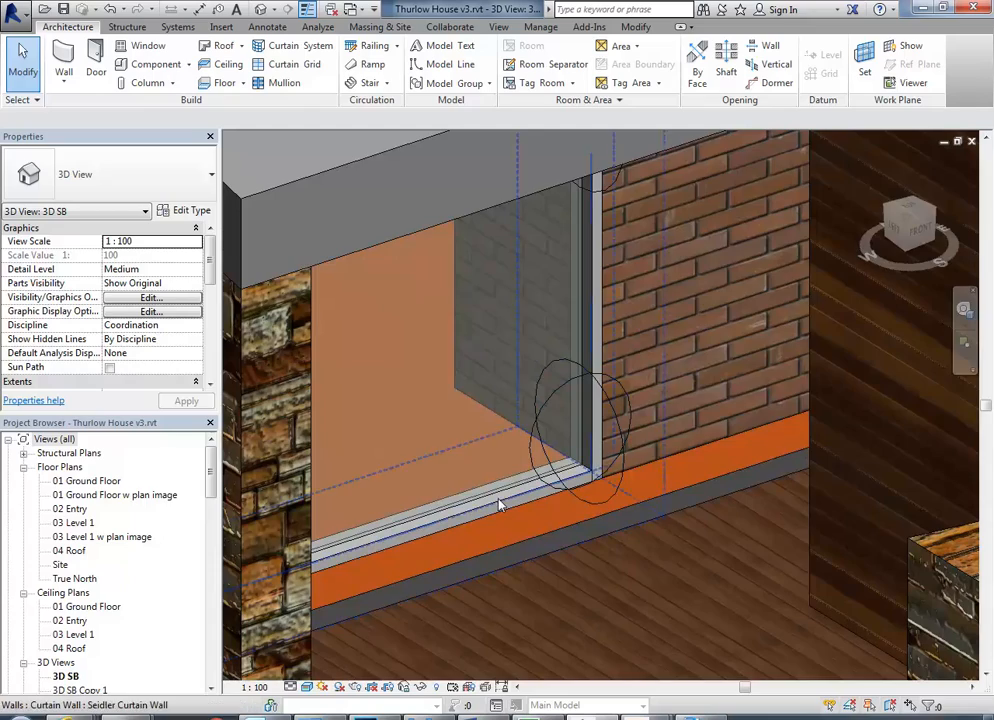
pyautogui.keyDown('shift'); pyautogui.moveTo(508, 550); pyautogui.dragTo(193, 533, button='middle'); pyautogui.keyUp('shift')
pyautogui.scroll(3, 541, 569)
pyautogui.click(519, 546)
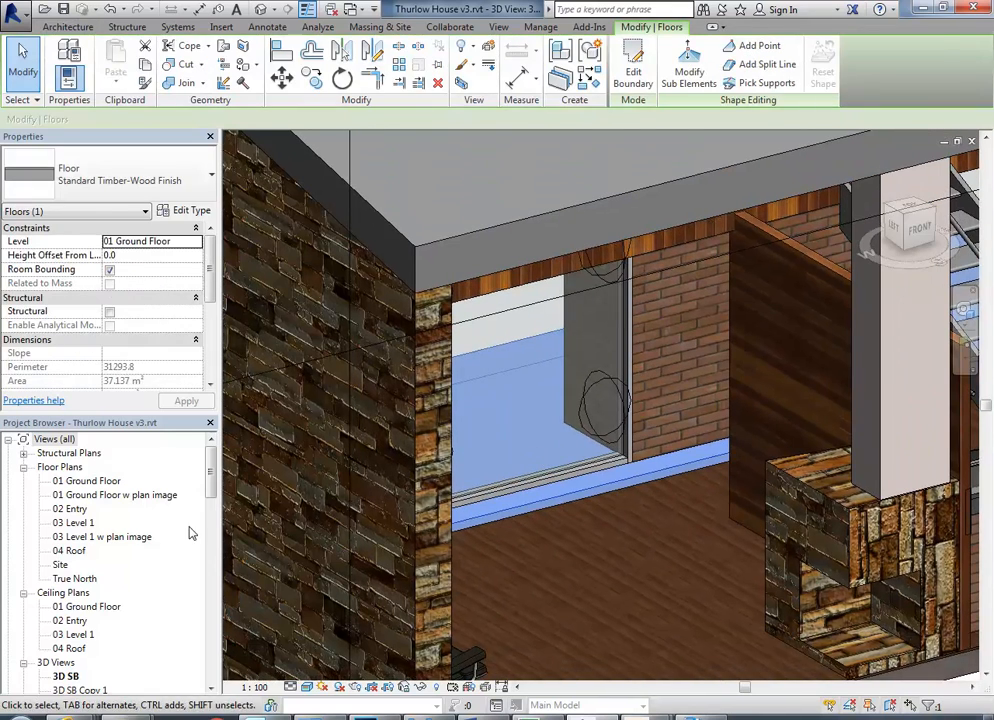
pyautogui.click(96, 482)
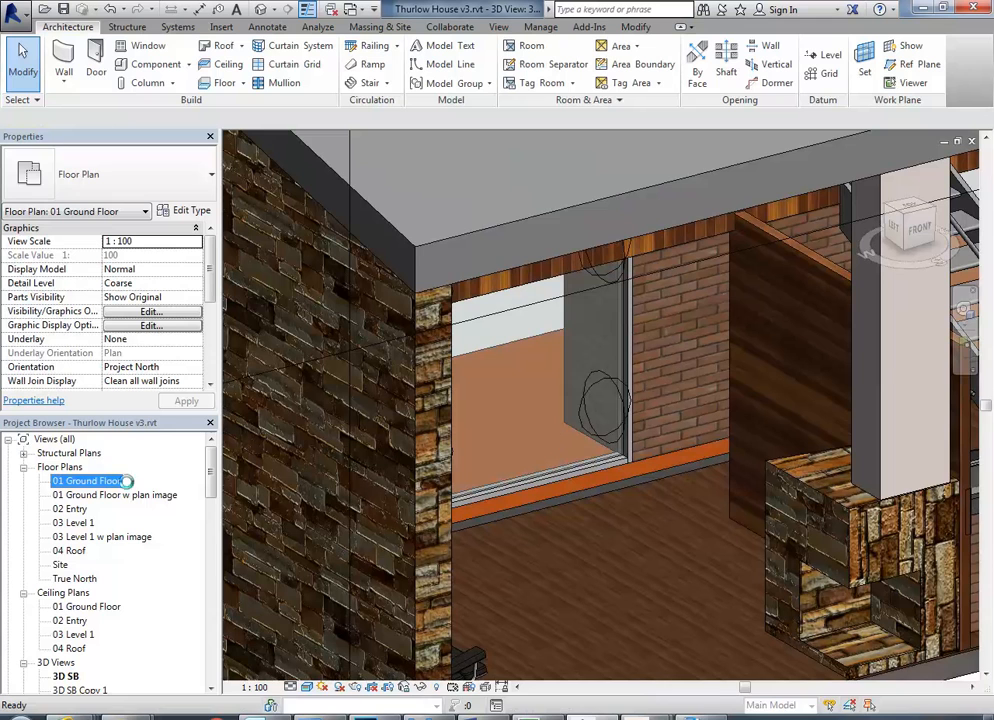
pyautogui.doubleClick(87, 482)
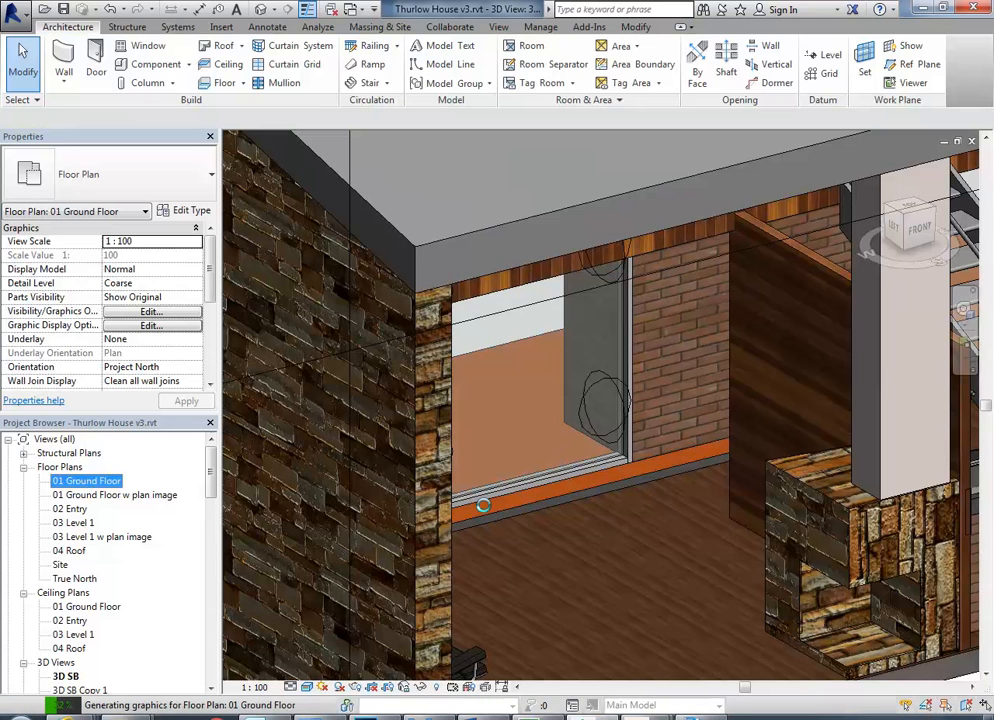
pyautogui.scroll(10, 456, 375)
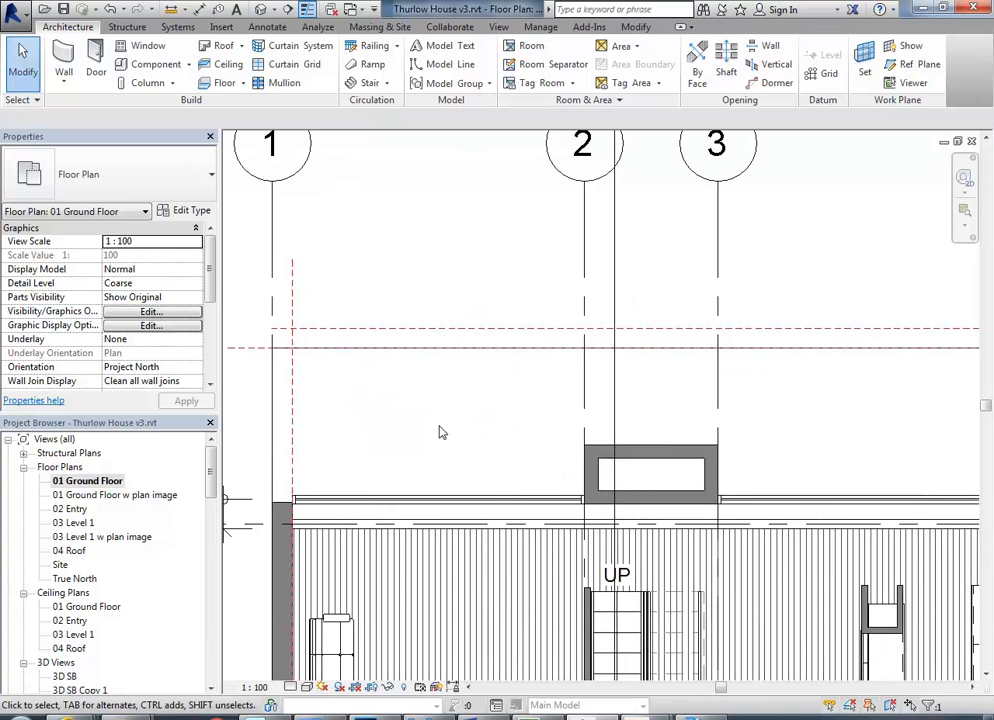
# - Disallow the wall join at the Seidler curtain wall's end against the outer wall near grid 1
pyautogui.scroll(-2, 440, 432)
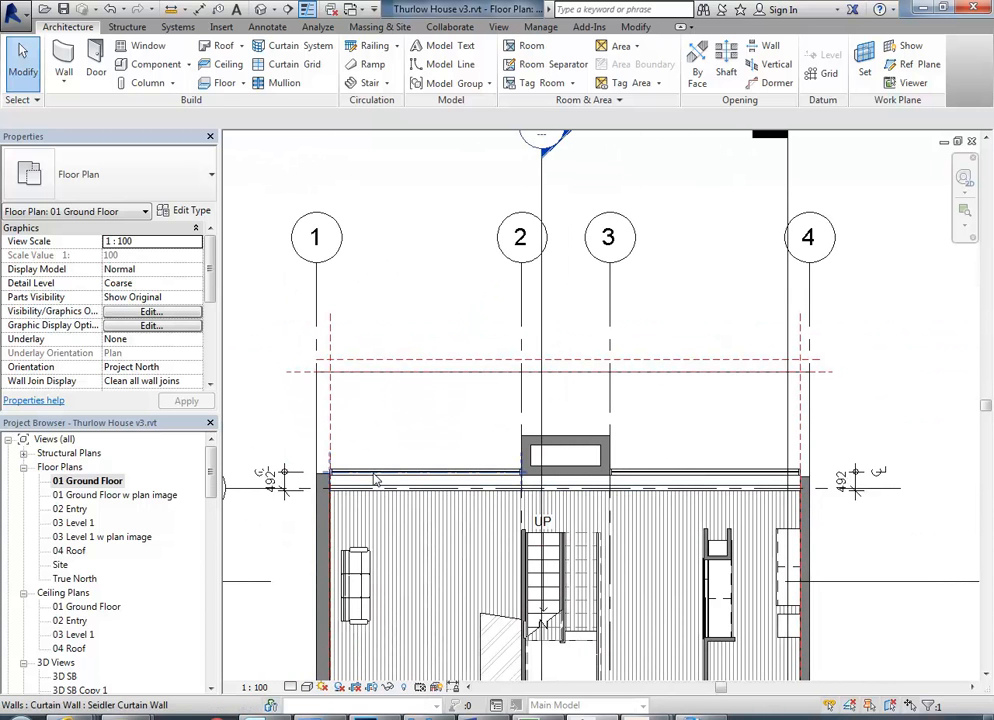
pyautogui.scroll(4, 378, 480)
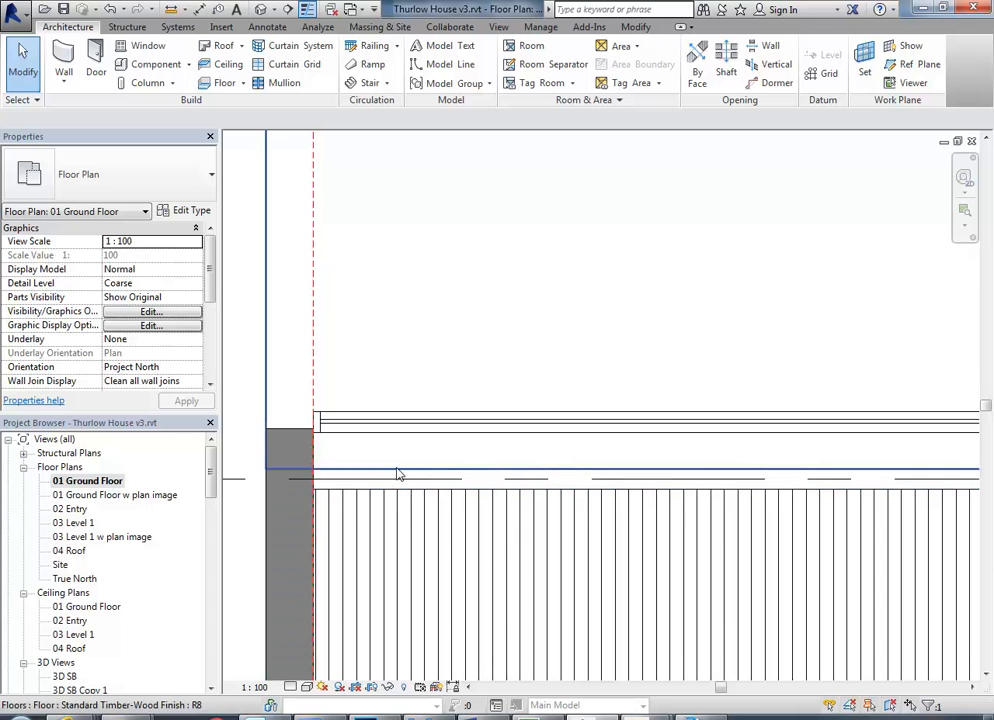
pyautogui.scroll(-2, 375, 315)
pyautogui.scroll(-3, 438, 311)
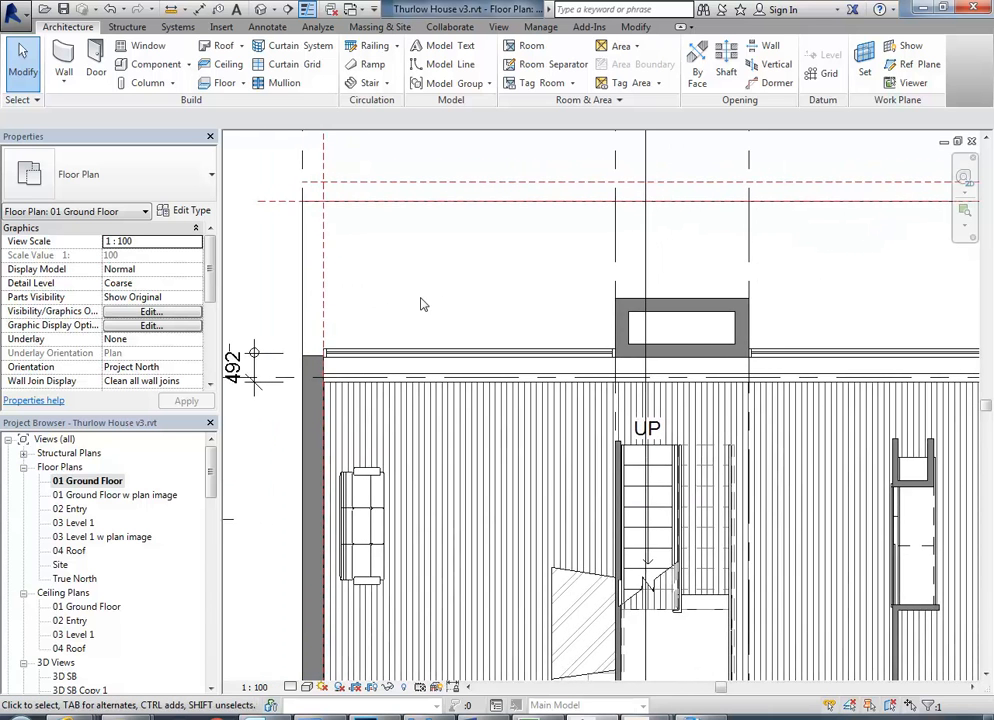
pyautogui.scroll(-1, 450, 314)
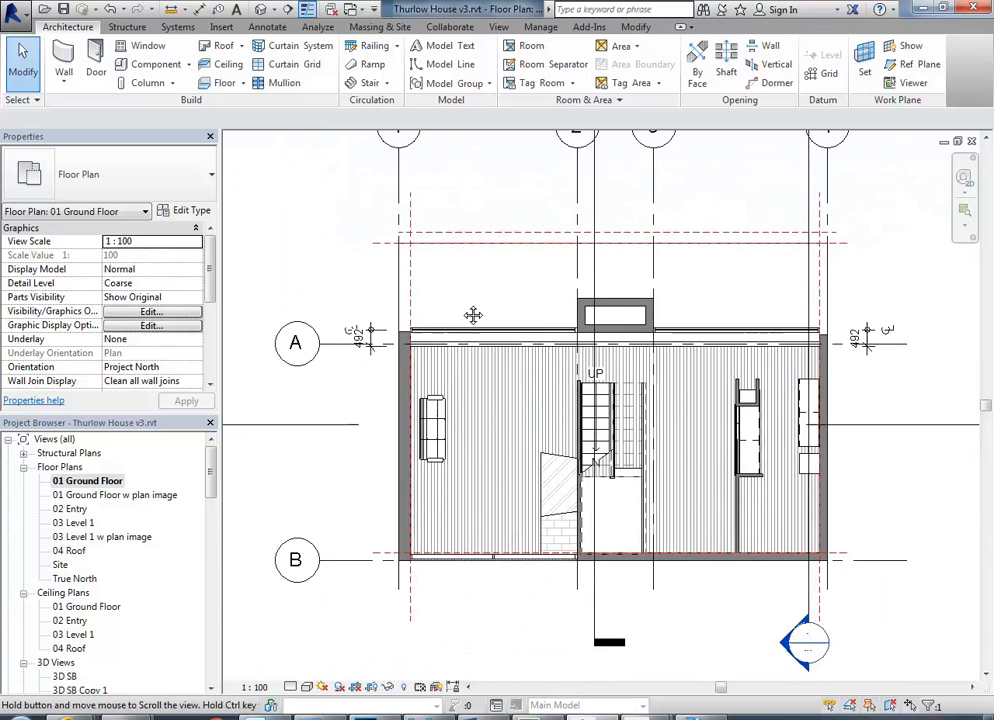
pyautogui.scroll(3, 437, 344)
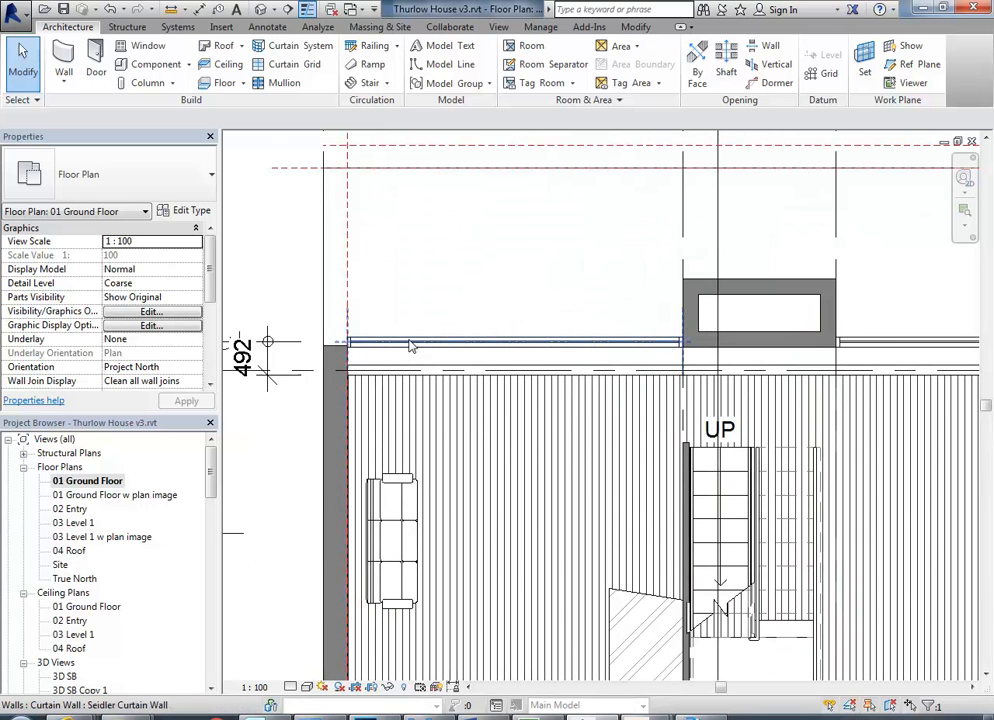
pyautogui.click(416, 342)
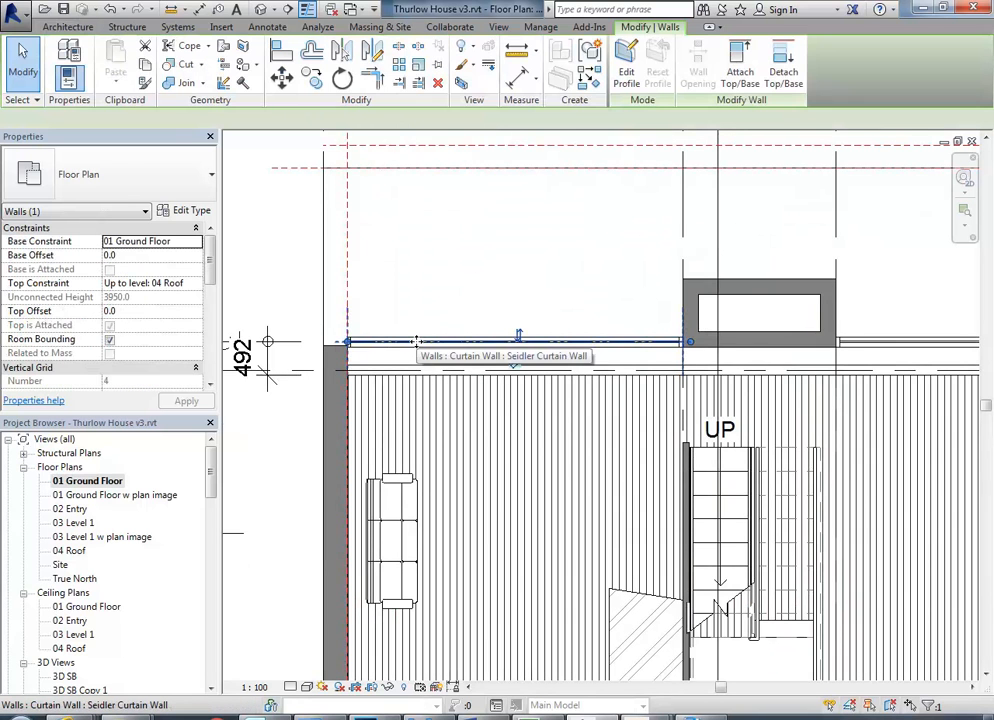
pyautogui.scroll(4, 350, 341)
pyautogui.rightClick(368, 344)
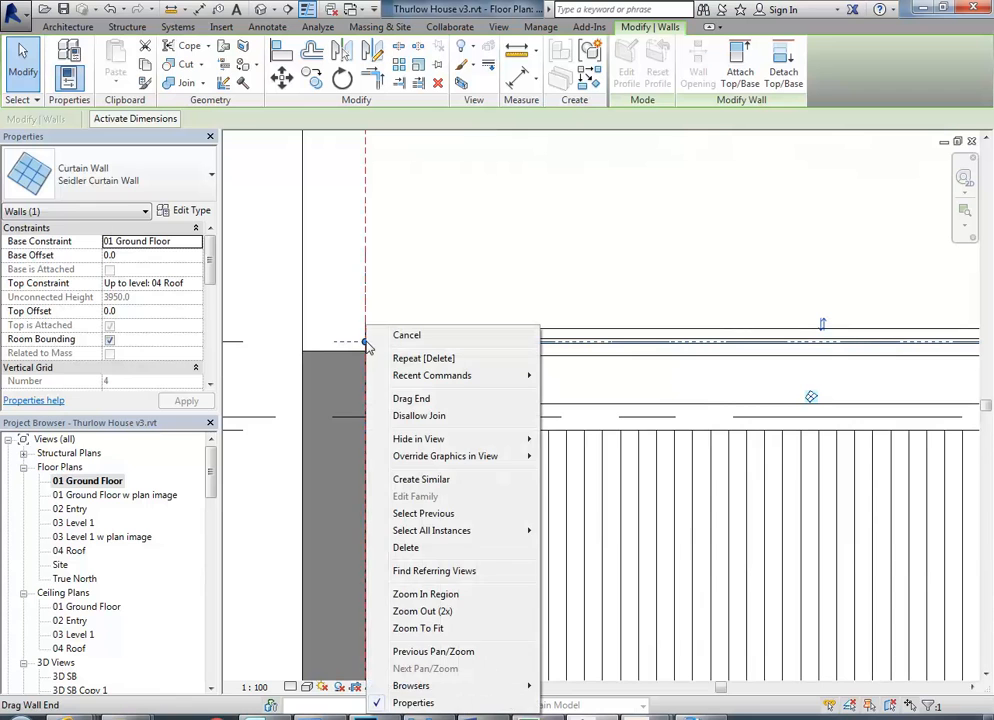
pyautogui.click(418, 415)
# - Disallow the join at the same curtain wall's other end, where it meets the hollow block at grid 2
pyautogui.scroll(-2, 772, 390)
pyautogui.scroll(2, 772, 390)
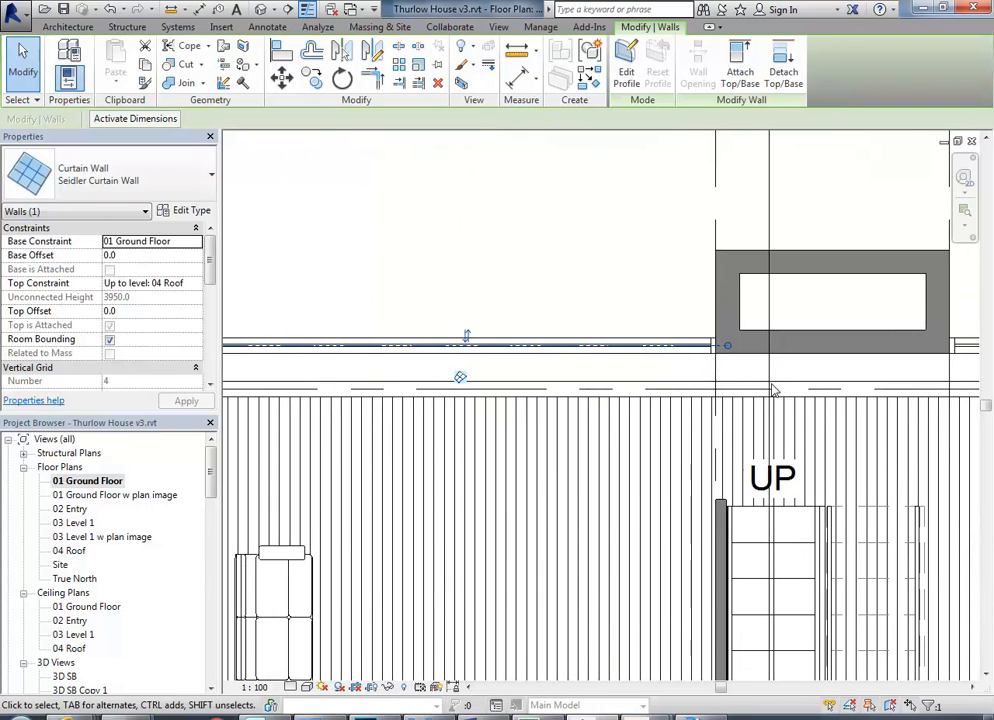
pyautogui.rightClick(728, 349)
pyautogui.click(762, 401)
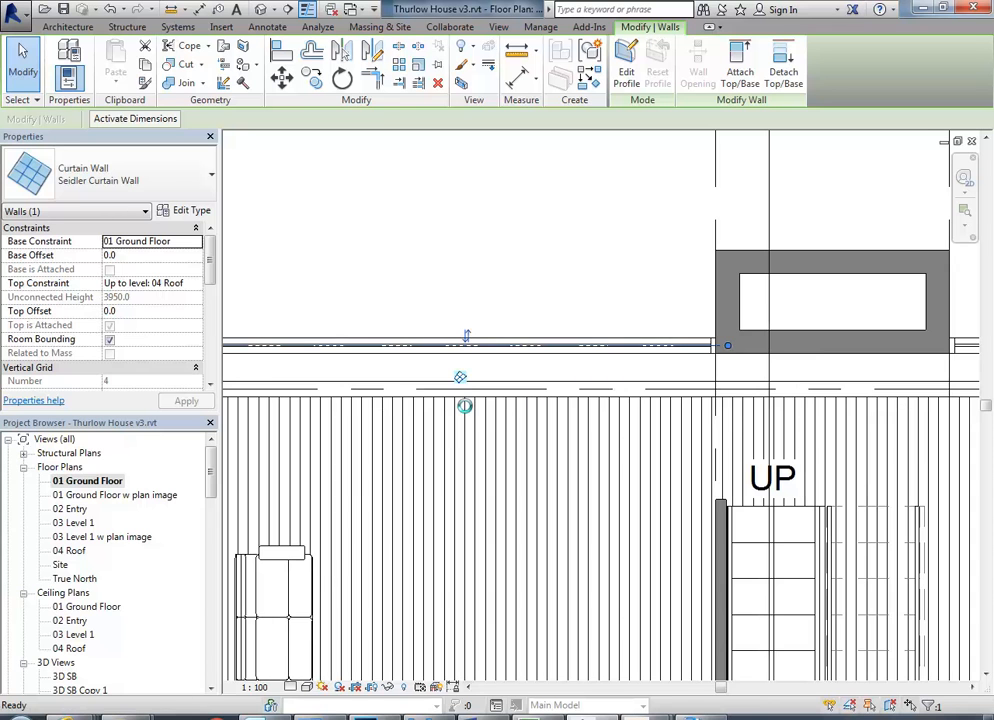
# - Disallow the join at the second rear curtain wall's end against the outer wall near grid 4
pyautogui.scroll(-3, 465, 406)
pyautogui.scroll(3, 616, 407)
pyautogui.moveTo(667, 405); pyautogui.dragTo(505, 381, button='middle')
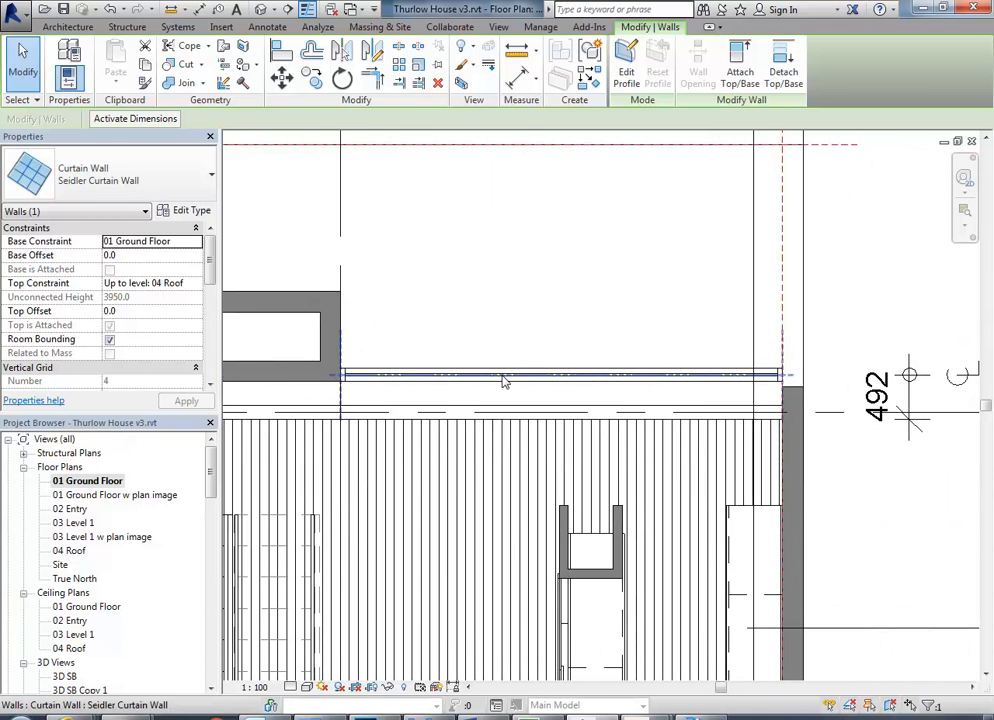
pyautogui.click(504, 378)
pyautogui.rightClick(781, 377)
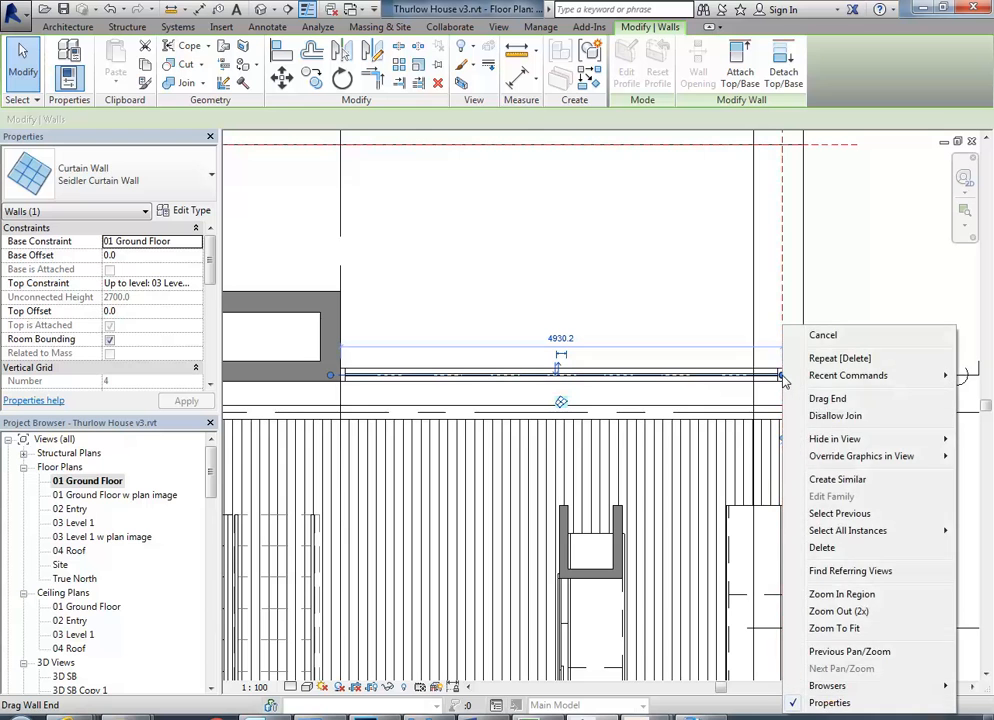
pyautogui.click(826, 418)
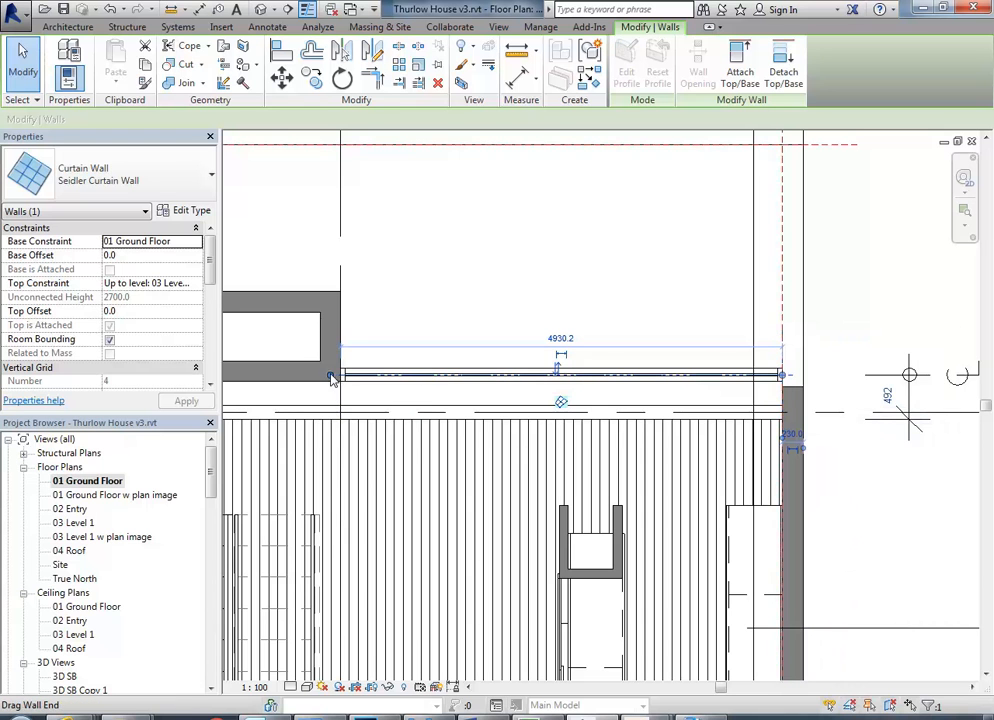
# - Disallow the join at the second curtain wall's opposite end, where it meets the hollow block at grid 3
pyautogui.rightClick(333, 379)
pyautogui.click(367, 421)
pyautogui.moveTo(453, 402); pyautogui.dragTo(714, 384, button='middle')
pyautogui.moveTo(400, 366); pyautogui.dragTo(588, 356, button='middle')
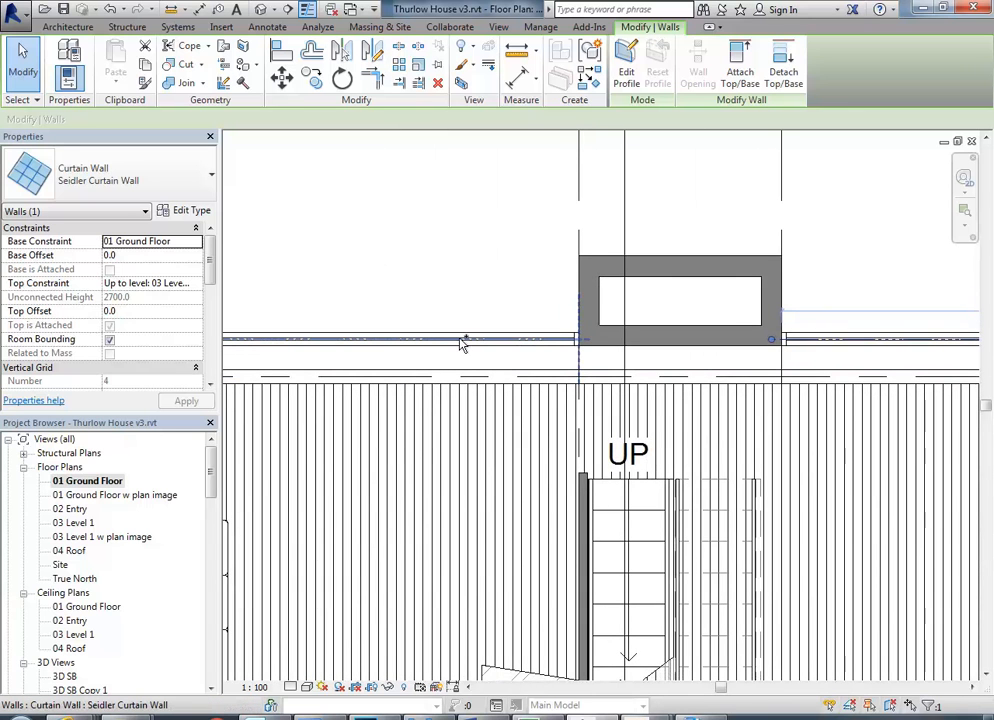
# - Move both ground-floor curtain walls beside the brick enclosure 137.5 mm so their face lines up with the Concrete-Wood Finish floor edge
pyautogui.keyDown('ctrl'); pyautogui.click(542, 402); pyautogui.keyUp('ctrl')
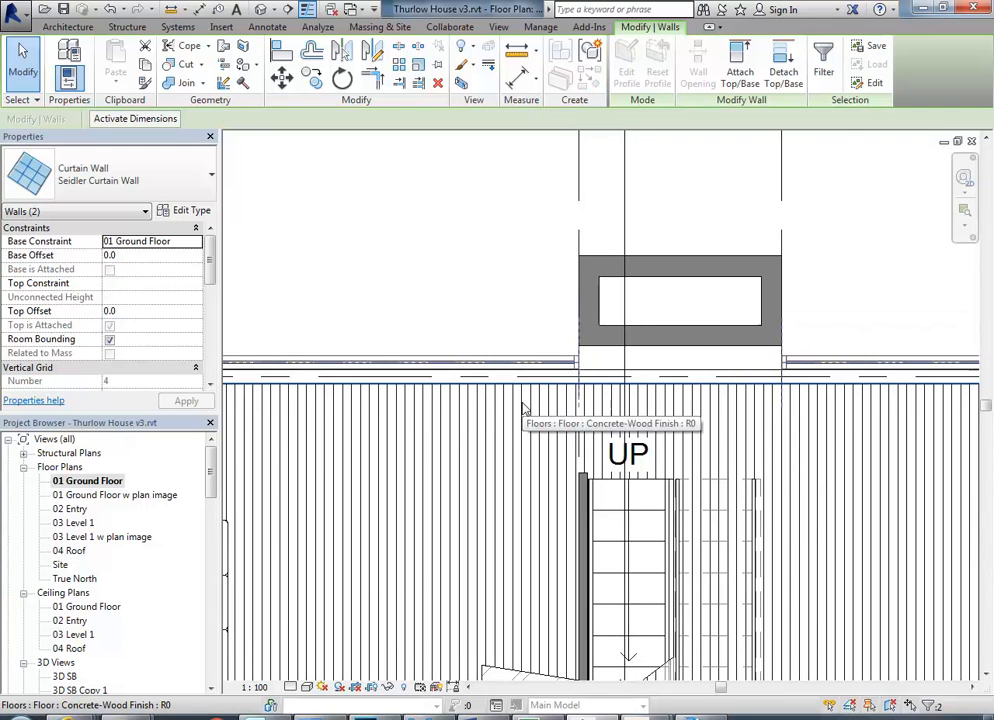
pyautogui.scroll(4, 577, 355)
pyautogui.moveTo(577, 355); pyautogui.dragTo(608, 455, button='middle')
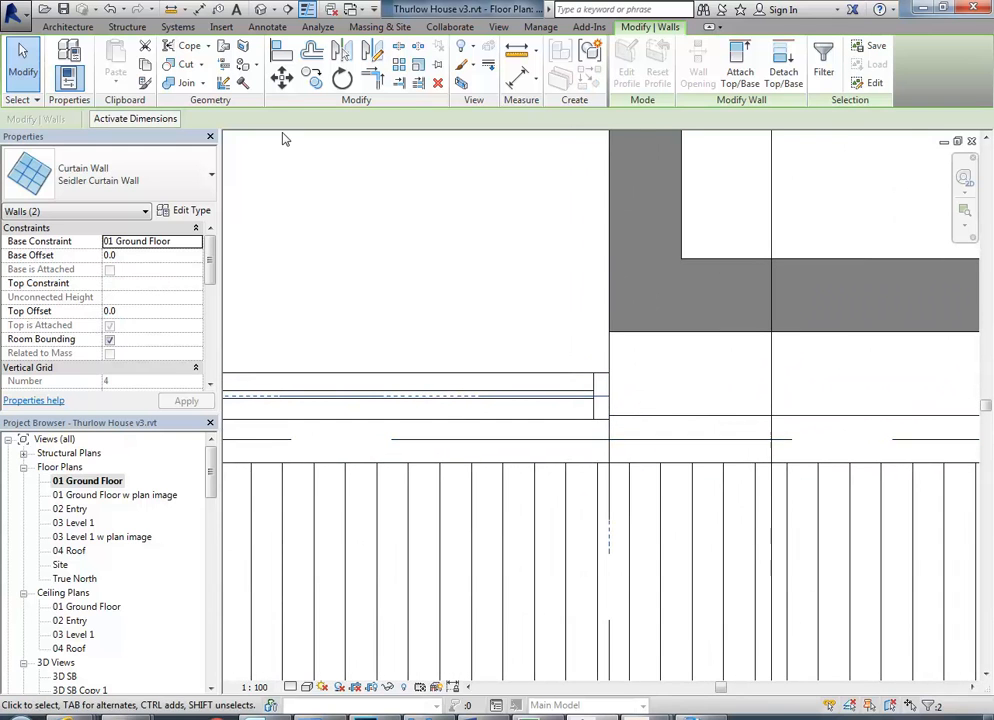
pyautogui.click(282, 86)
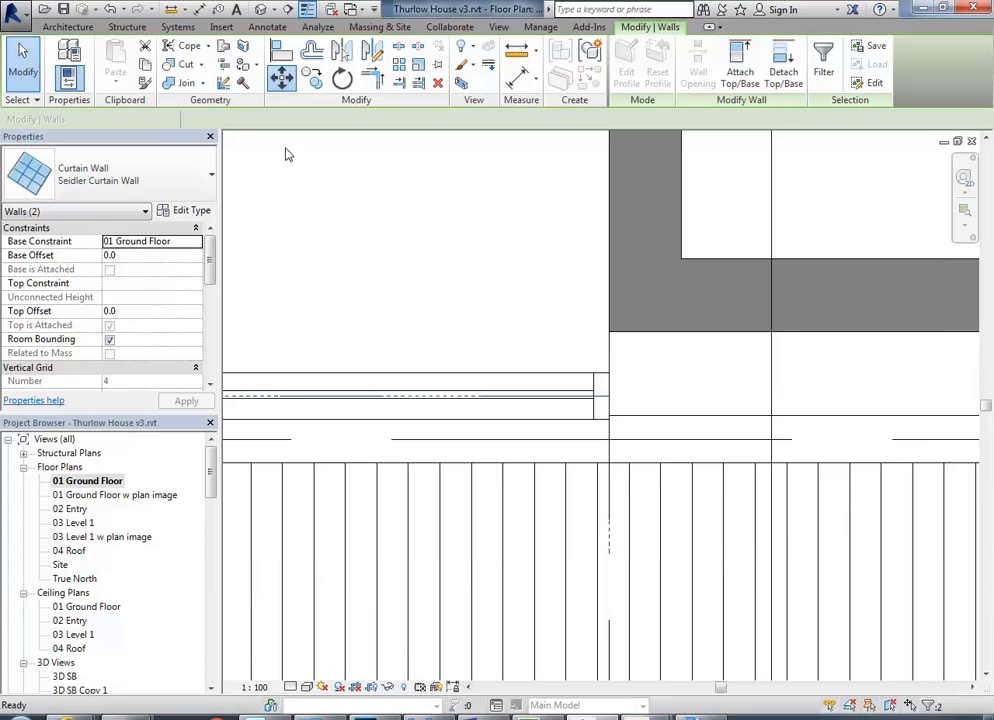
pyautogui.click(515, 420)
pyautogui.click(513, 460)
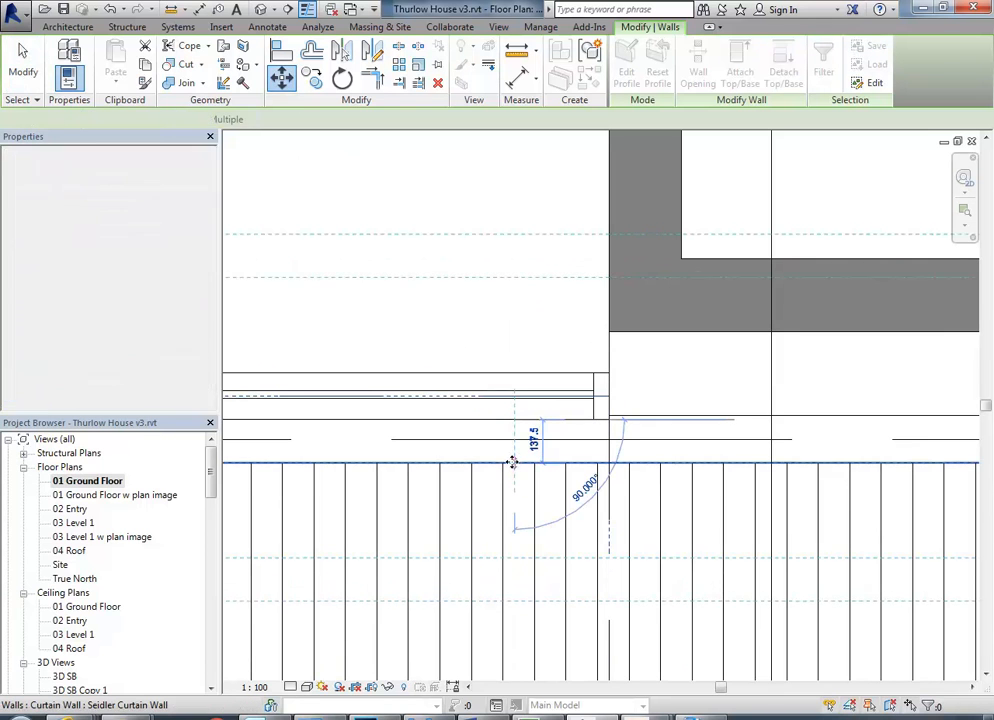
pyautogui.click(478, 387)
pyautogui.scroll(-2, 396, 397)
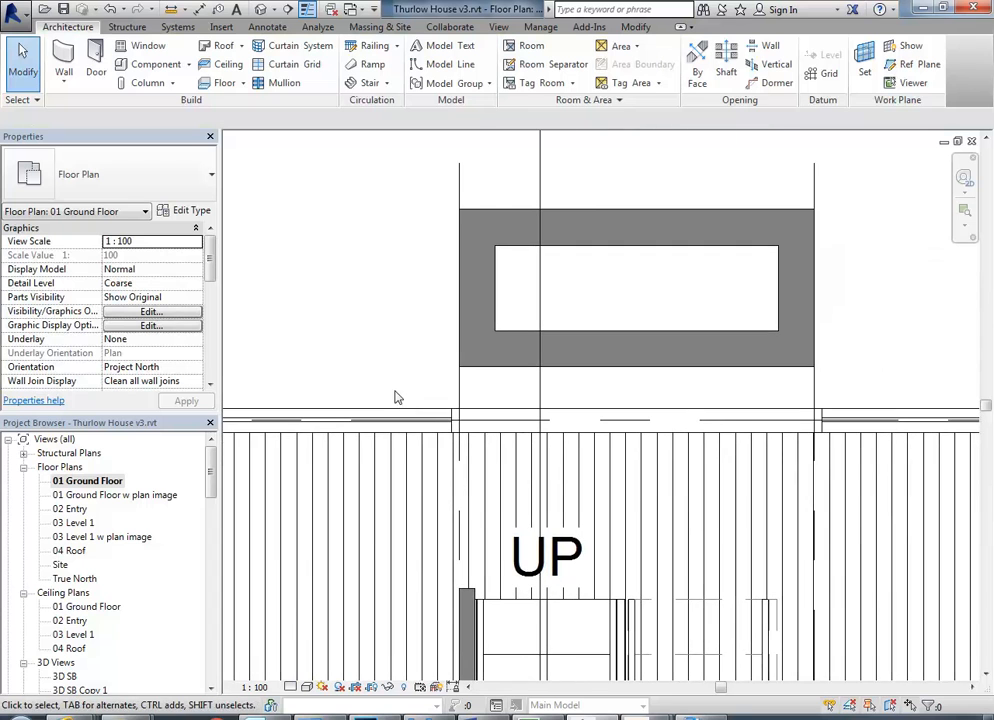
# - Move the brick enclosure's wall nearest the stairs so its outer face lines up with the edge of the interior wood floor
pyautogui.click(661, 372)
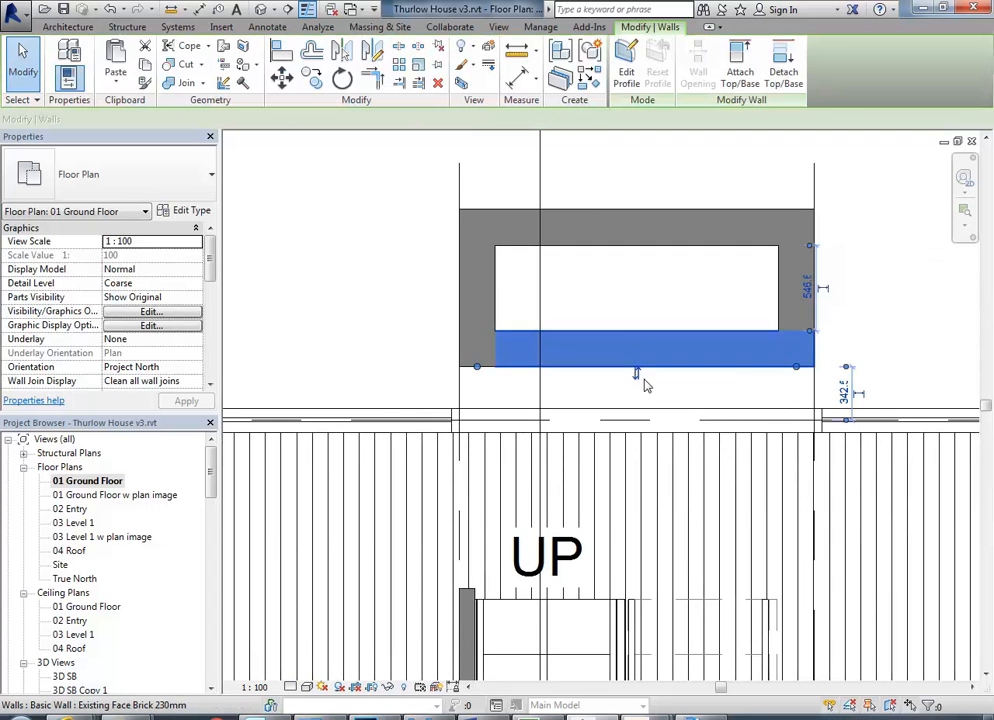
pyautogui.click(281, 80)
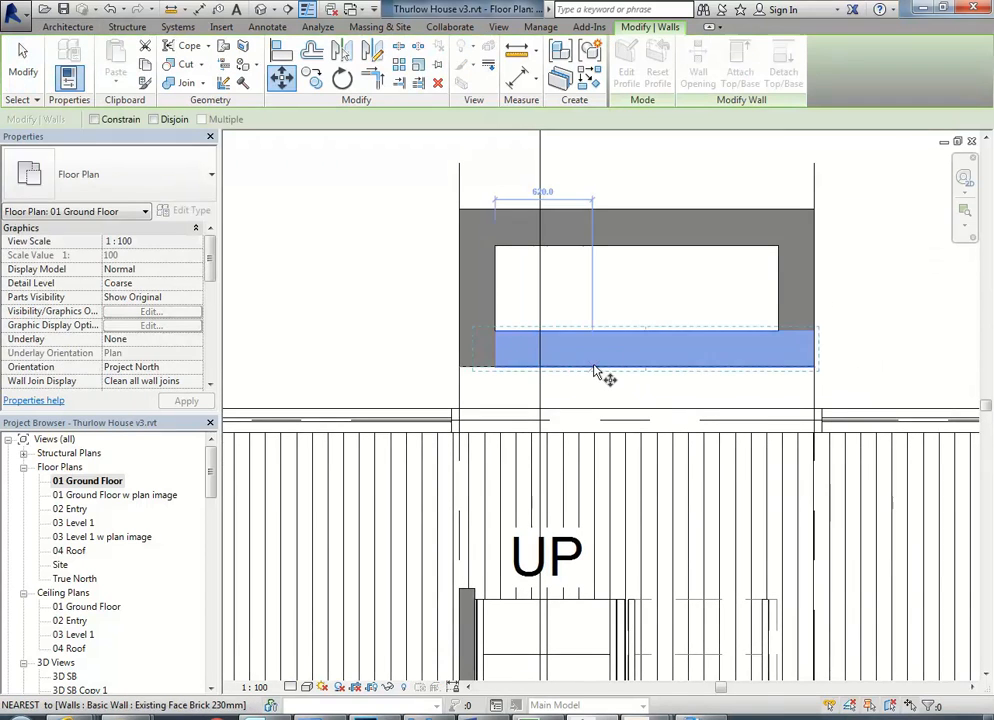
pyautogui.click(596, 370)
pyautogui.click(592, 432)
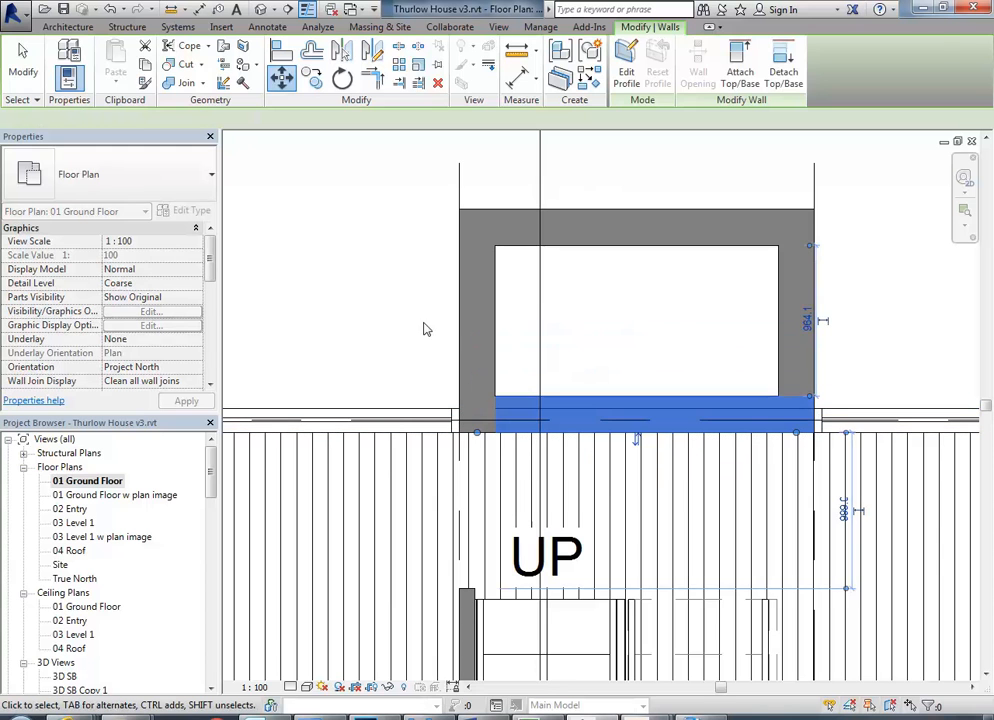
pyautogui.click(354, 309)
# - Edit the Standard Timber-Wood Finish floor's boundary, shifting its inner edge to the Concrete-Wood Finish floor edge, and finish the sketch
pyautogui.scroll(-3, 290, 332)
pyautogui.moveTo(290, 332); pyautogui.dragTo(611, 316, button='middle')
pyautogui.scroll(-2, 613, 318)
pyautogui.click(541, 444)
pyautogui.moveTo(612, 406); pyautogui.dragTo(478, 362, button='middle')
pyautogui.moveTo(382, 251); pyautogui.dragTo(403, 285, button='middle')
pyautogui.click(388, 186)
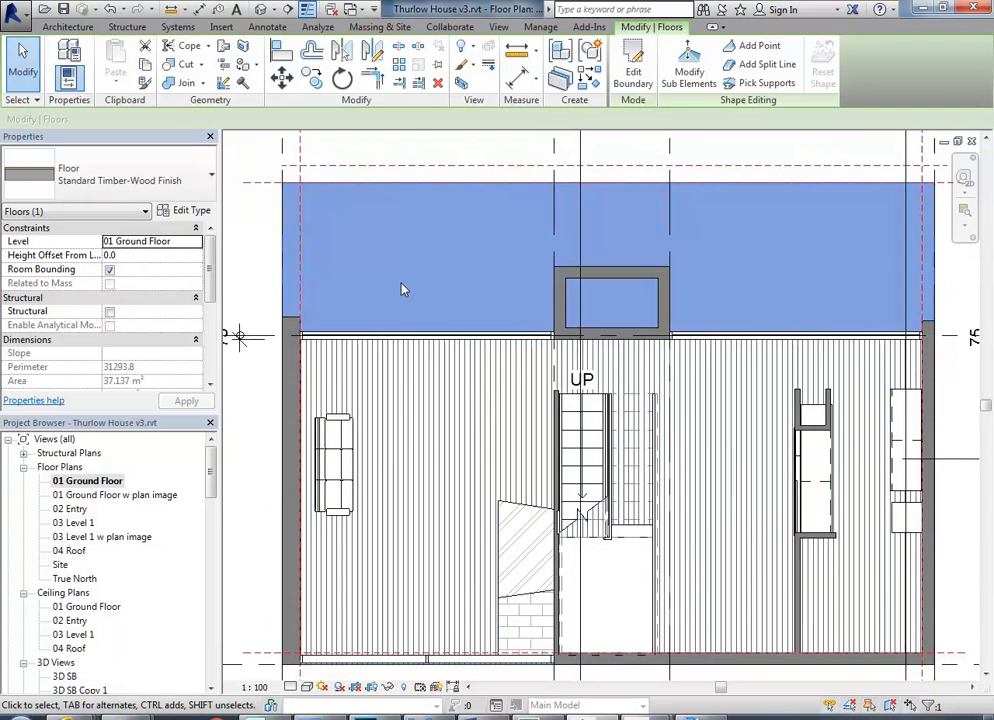
pyautogui.scroll(-1, 401, 290)
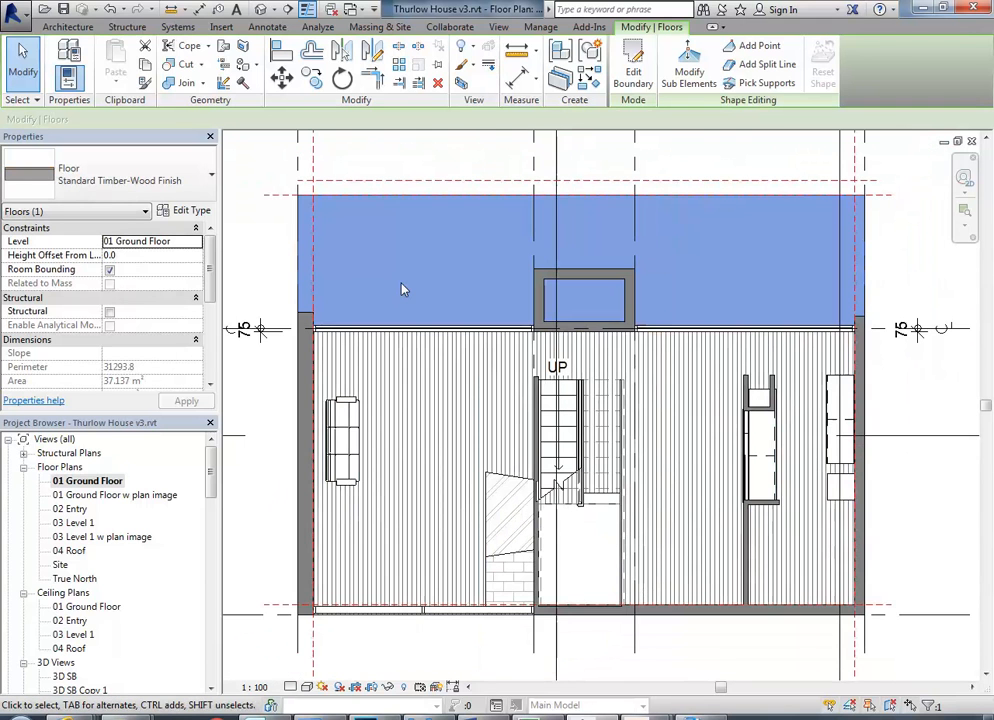
pyautogui.click(634, 76)
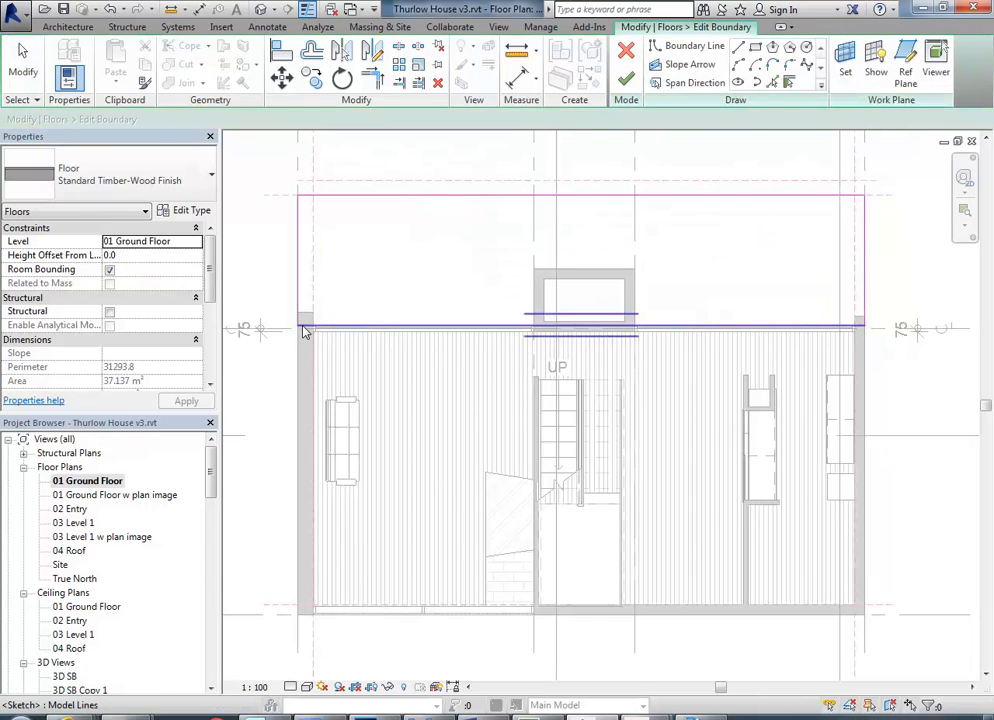
pyautogui.scroll(3, 313, 333)
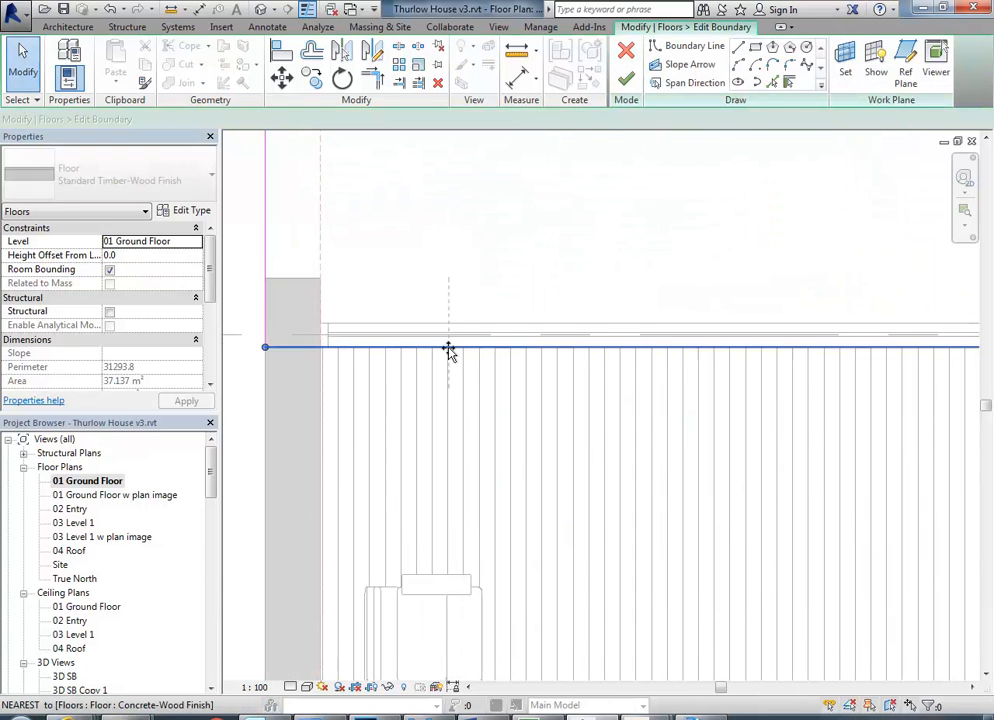
pyautogui.click(448, 347)
pyautogui.click(452, 265)
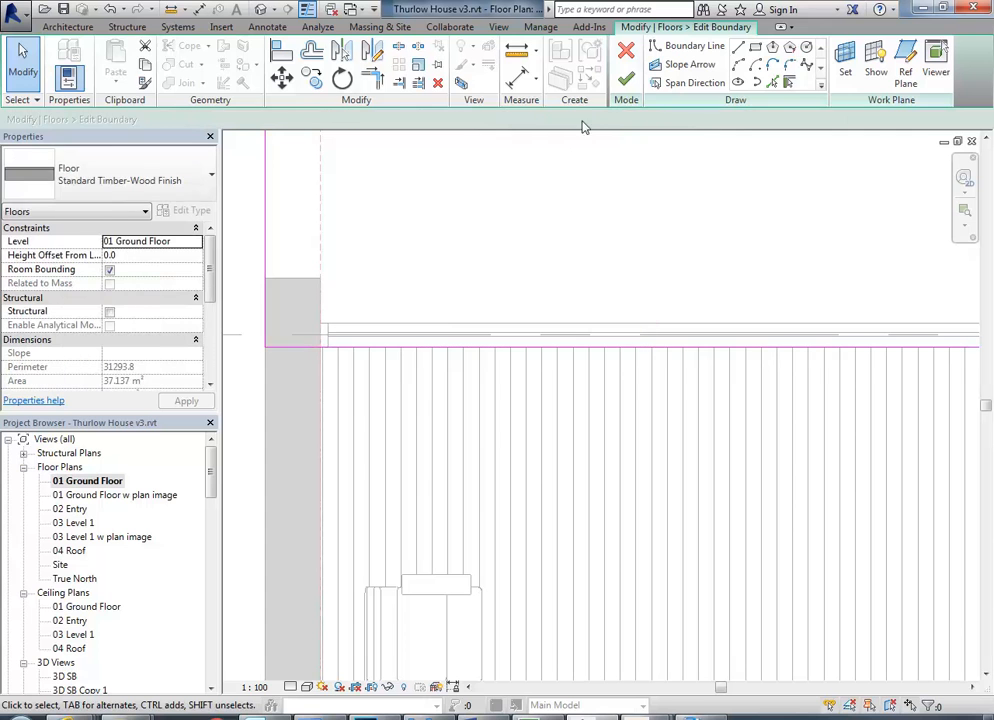
pyautogui.click(624, 80)
pyautogui.scroll(-3, 390, 174)
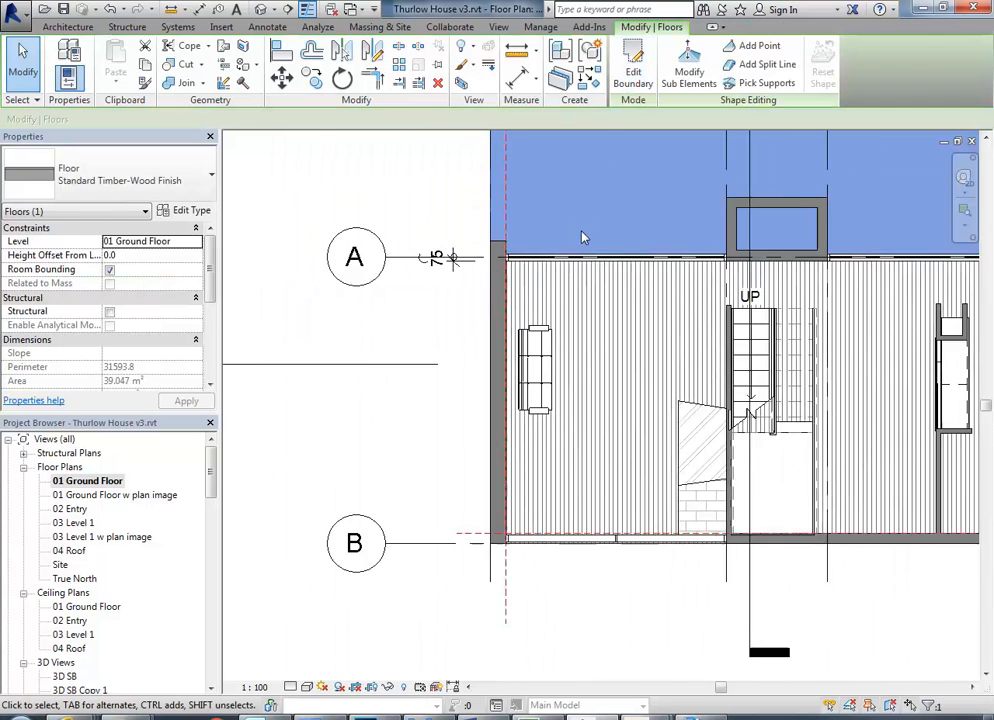
pyautogui.click(390, 174)
# - Open the section that cuts through the stairs and examine how the two ground floor slabs meet under the brick wall
pyautogui.scroll(-2, 390, 174)
pyautogui.moveTo(398, 210); pyautogui.dragTo(397, 238, button='middle')
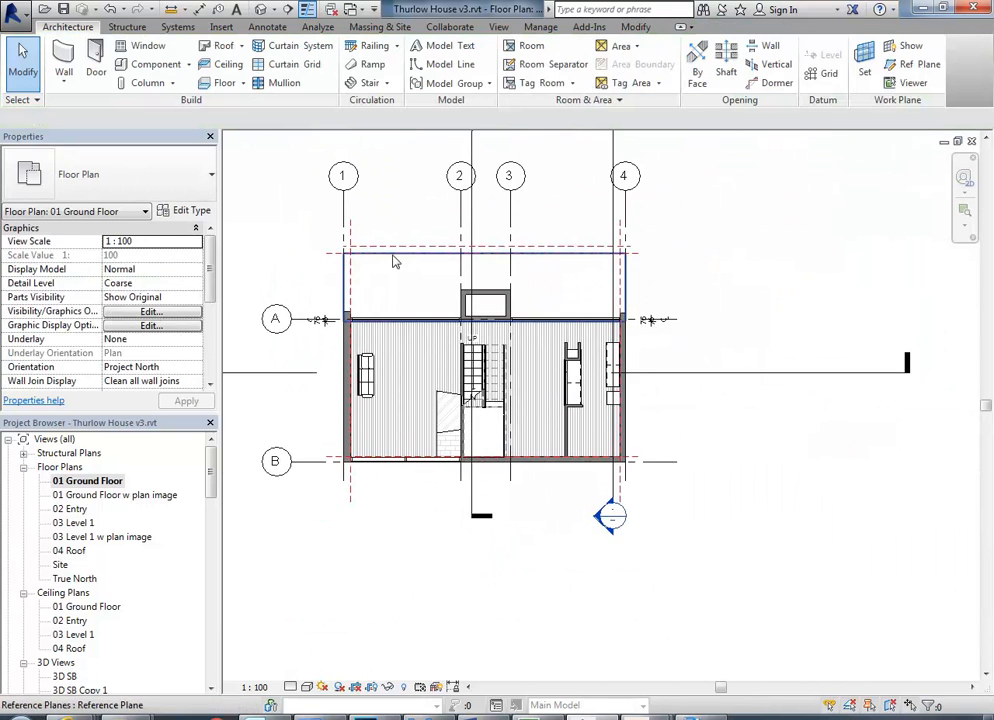
pyautogui.moveTo(426, 152); pyautogui.dragTo(409, 298, button='middle')
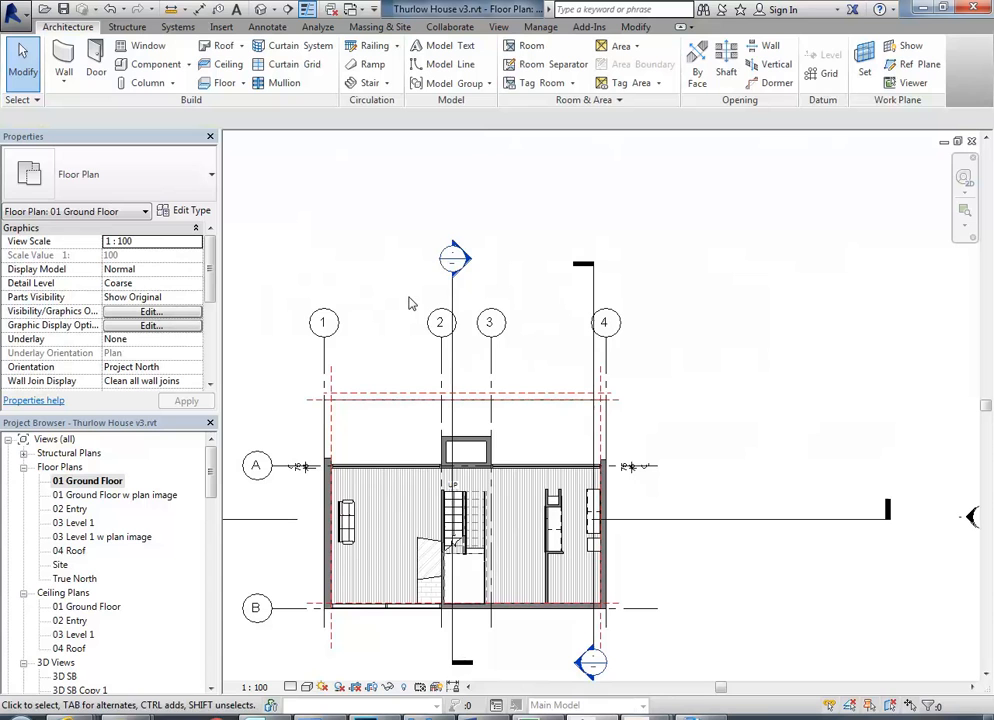
pyautogui.doubleClick(453, 258)
pyautogui.scroll(5, 600, 520)
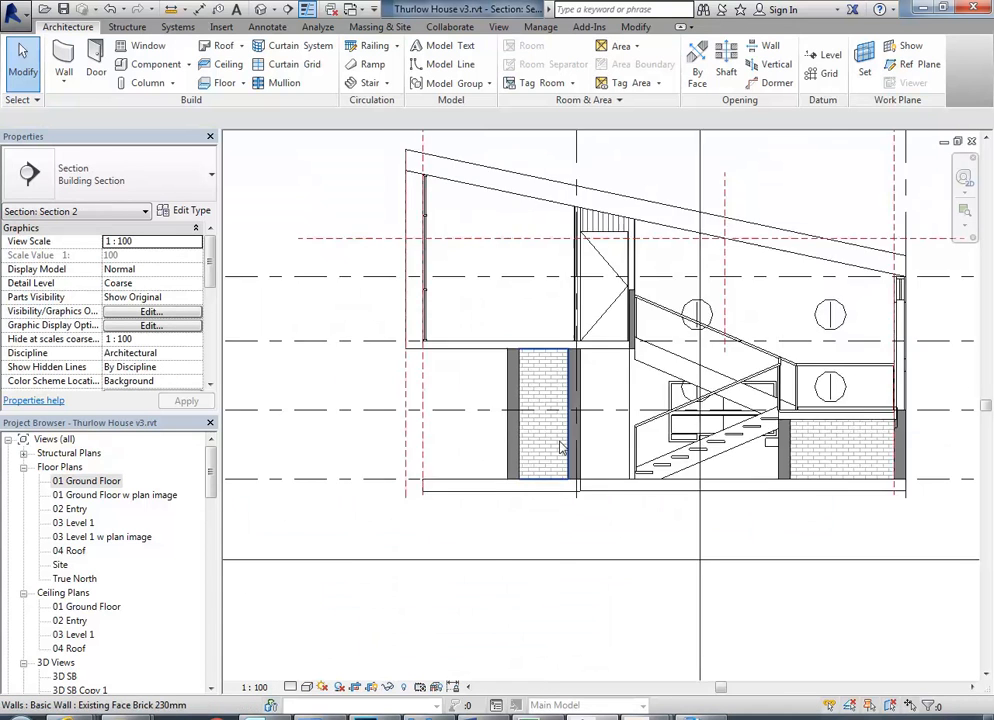
pyautogui.scroll(2, 585, 488)
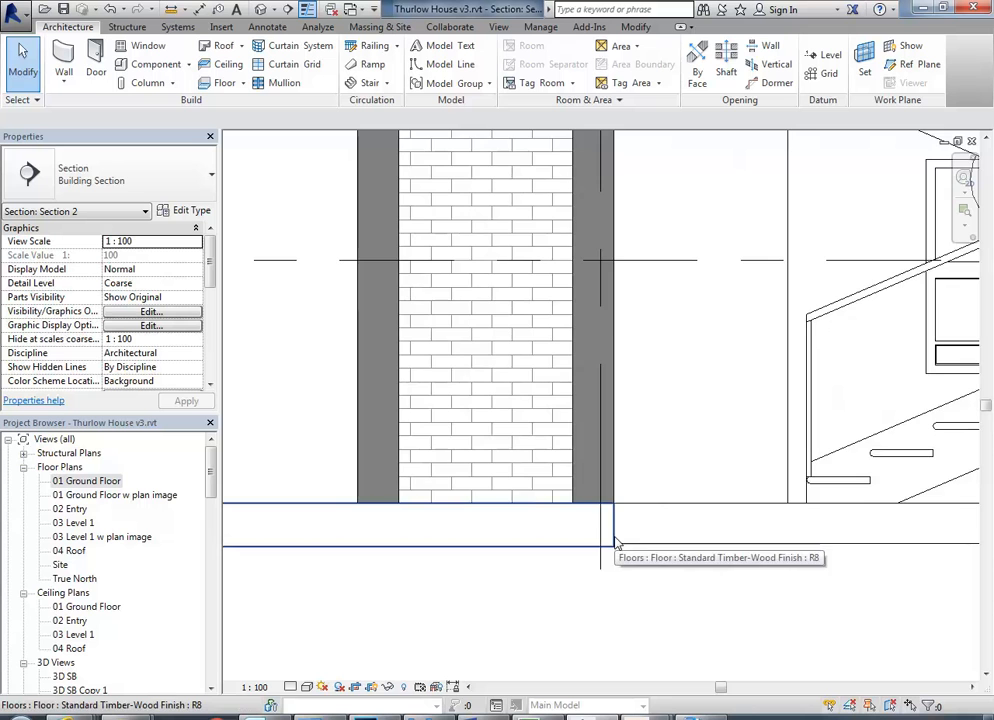
pyautogui.scroll(-5, 512, 547)
pyautogui.scroll(-2, 485, 504)
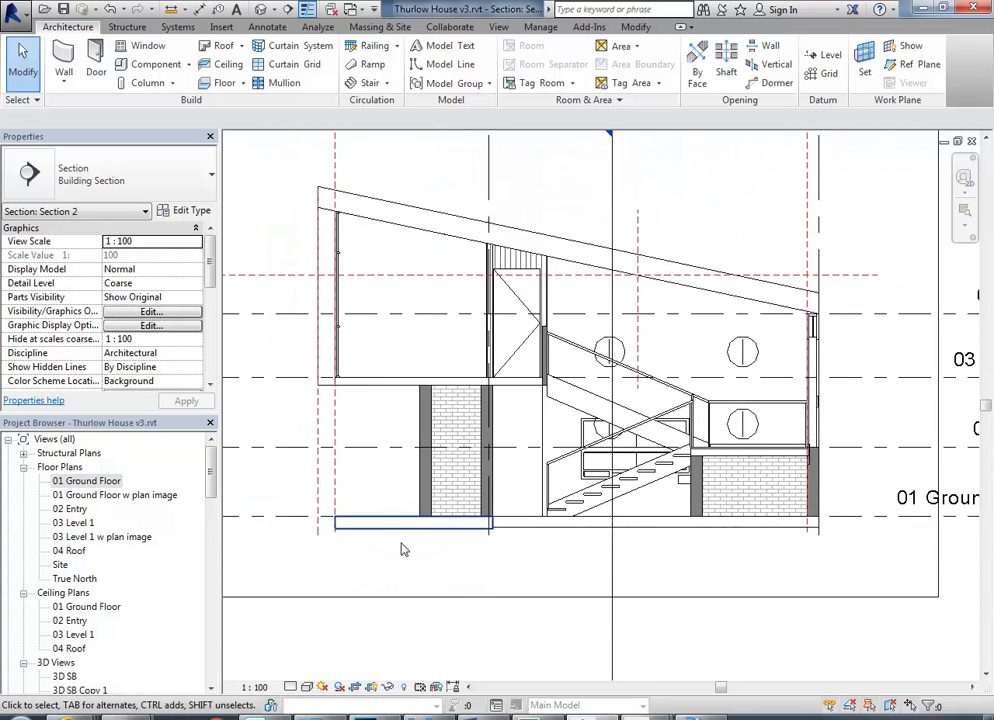
# - Shift the Section 2 line in the 01 Ground Floor plan to between grids 1 and 2, and reopen the section
pyautogui.doubleClick(87, 482)
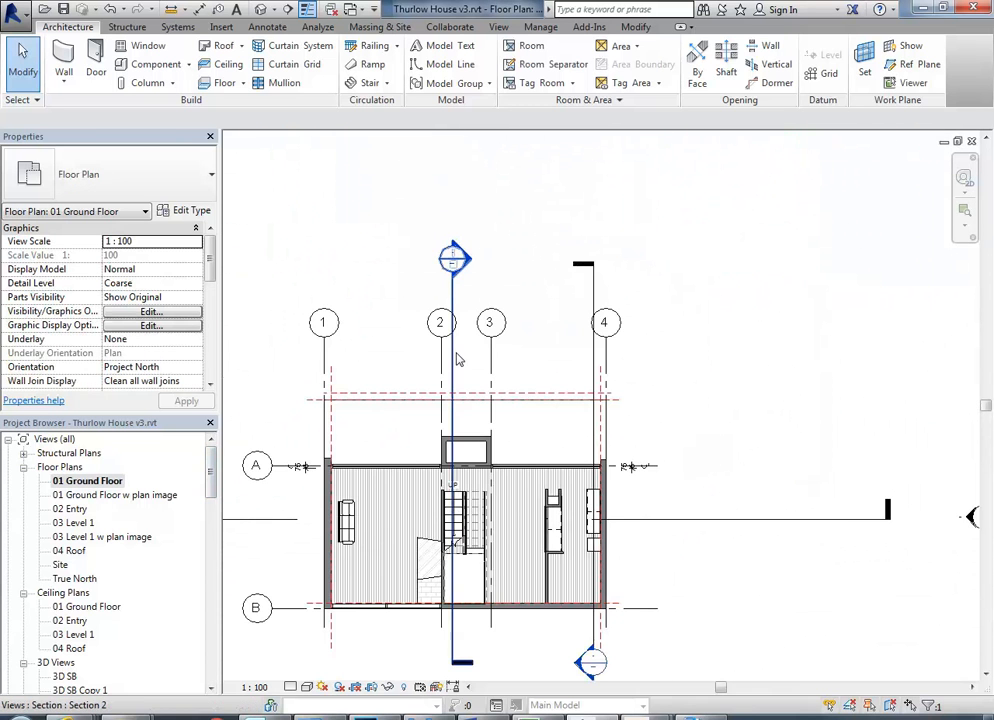
pyautogui.moveTo(454, 371); pyautogui.dragTo(388, 371)
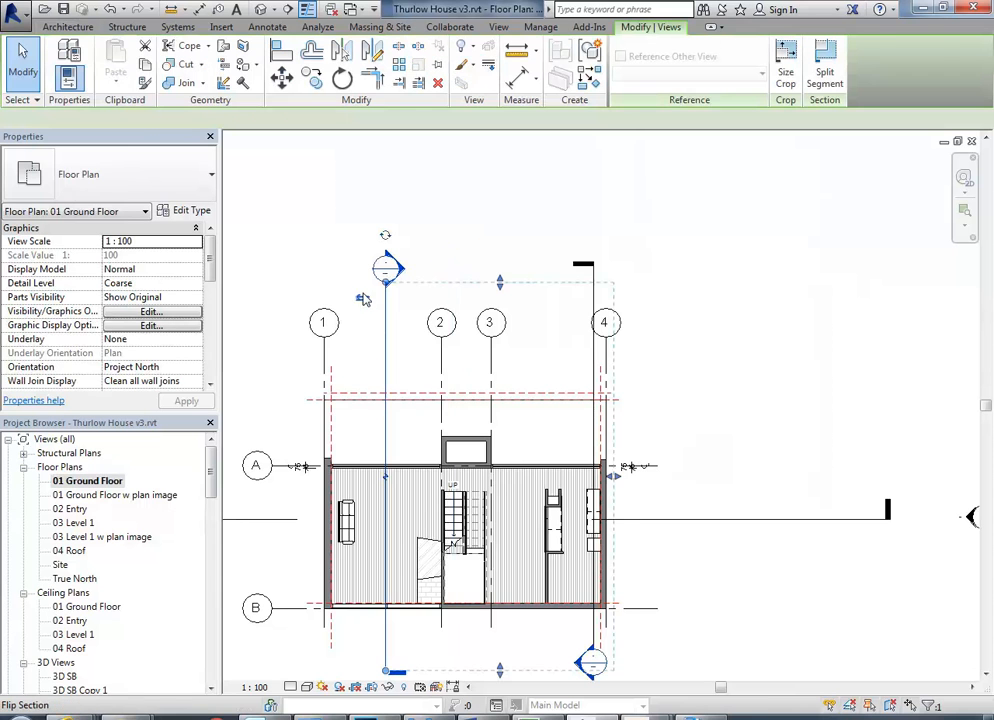
pyautogui.doubleClick(386, 273)
pyautogui.scroll(6, 490, 480)
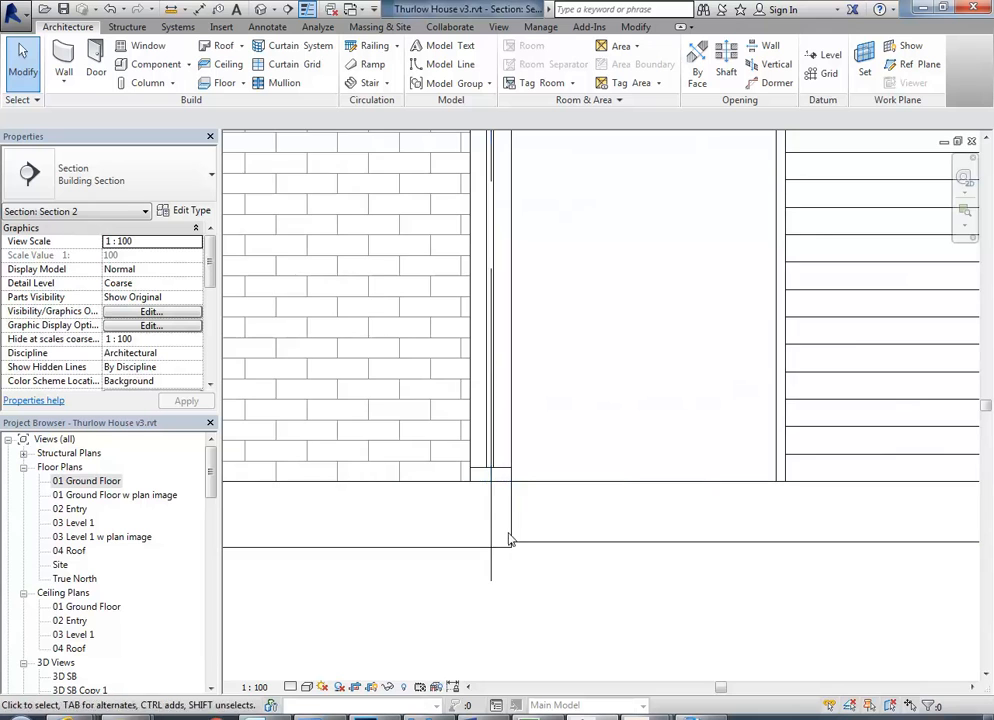
pyautogui.scroll(3, 530, 545)
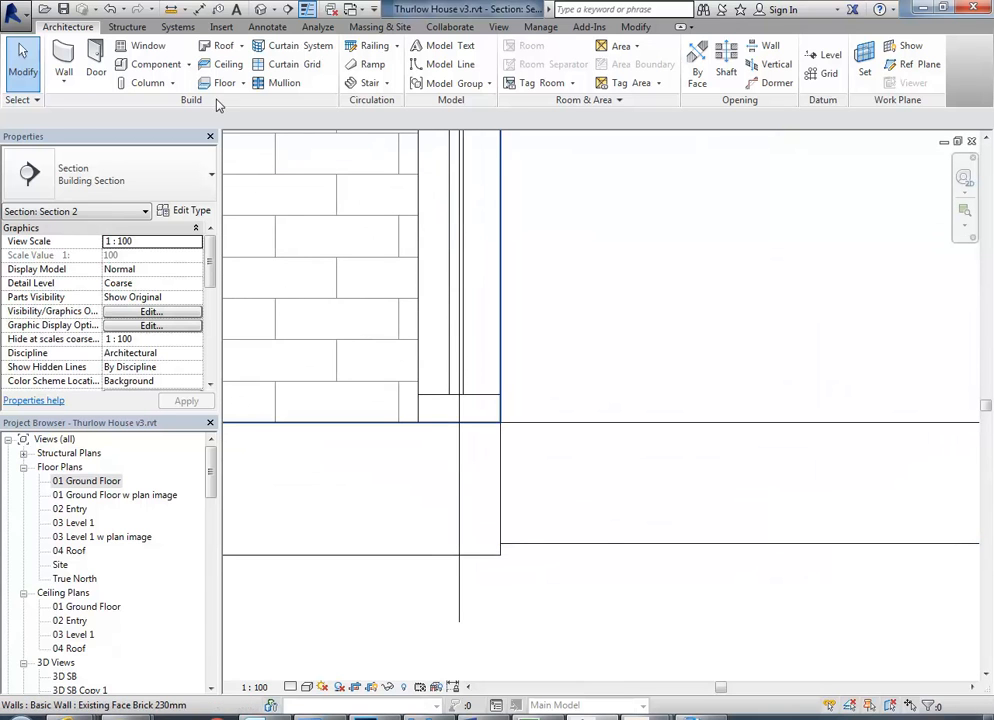
# - Turn off thin line display and compare the two ground floor slabs where they meet below the curtain wall
pyautogui.click(307, 10)
pyautogui.scroll(-3, 644, 582)
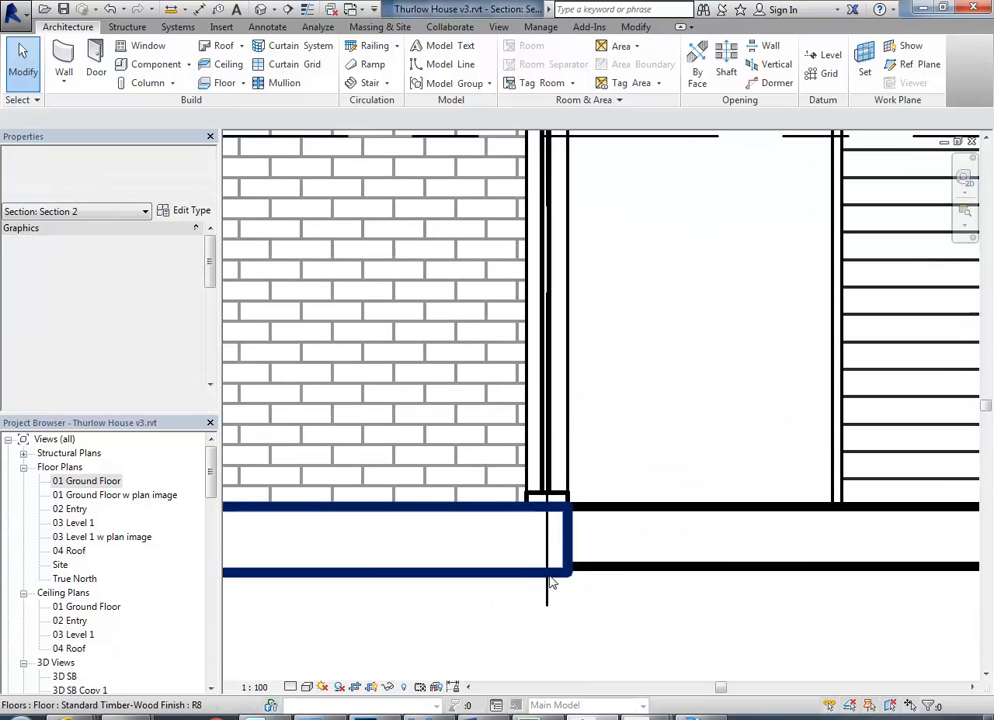
pyautogui.click(640, 577)
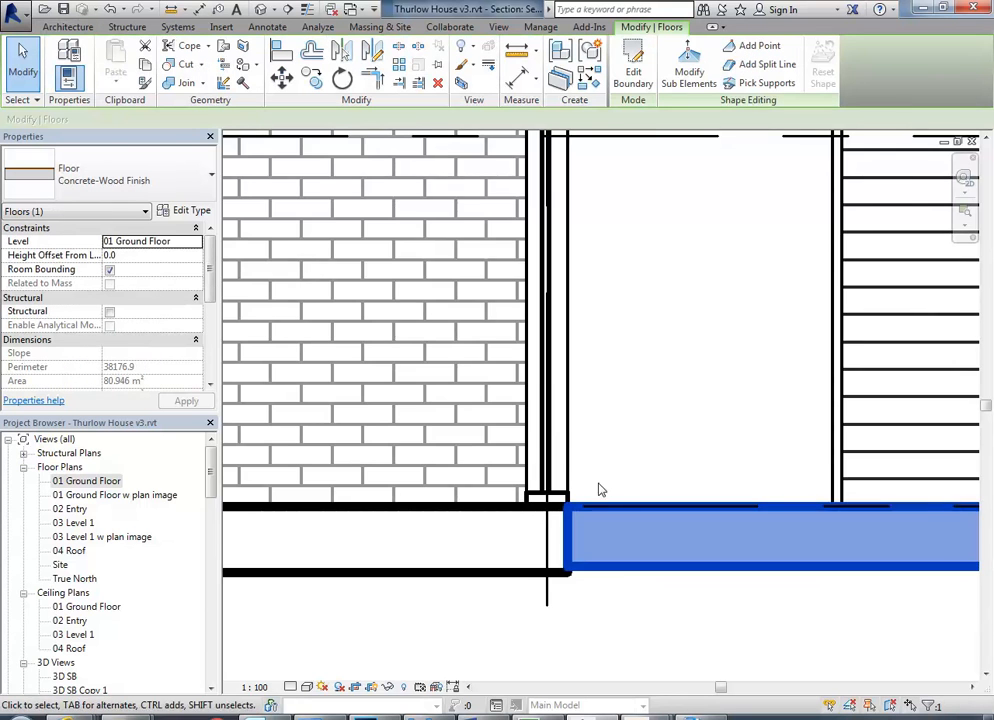
pyautogui.scroll(-2, 590, 486)
pyautogui.scroll(-2, 580, 476)
pyautogui.moveTo(605, 539); pyautogui.dragTo(625, 574, button='middle')
pyautogui.click(531, 539)
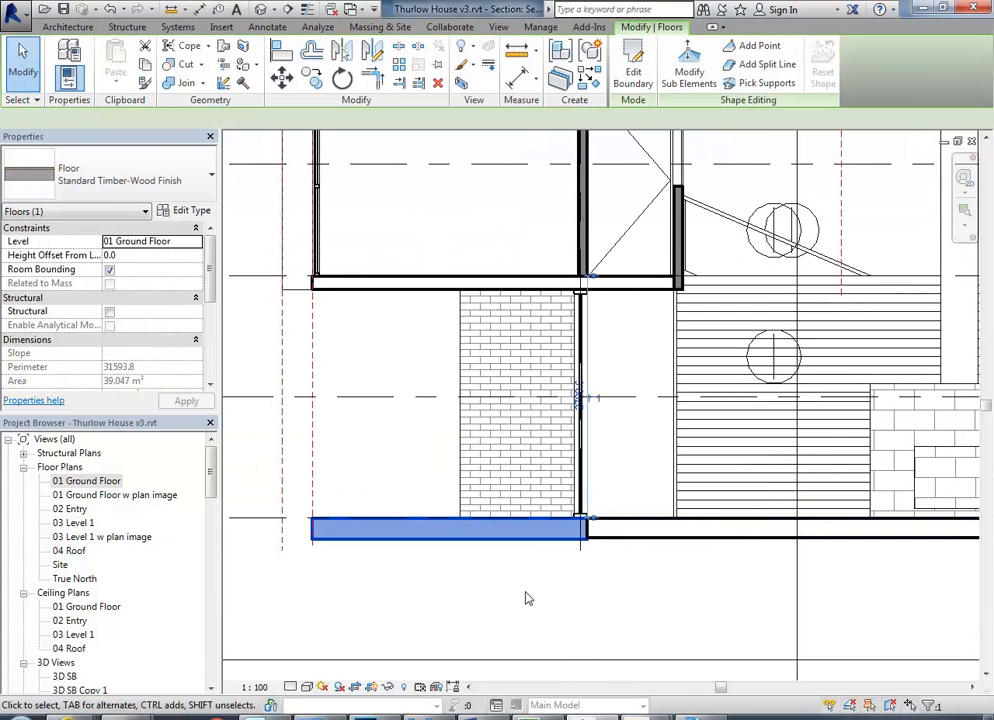
pyautogui.click(592, 532)
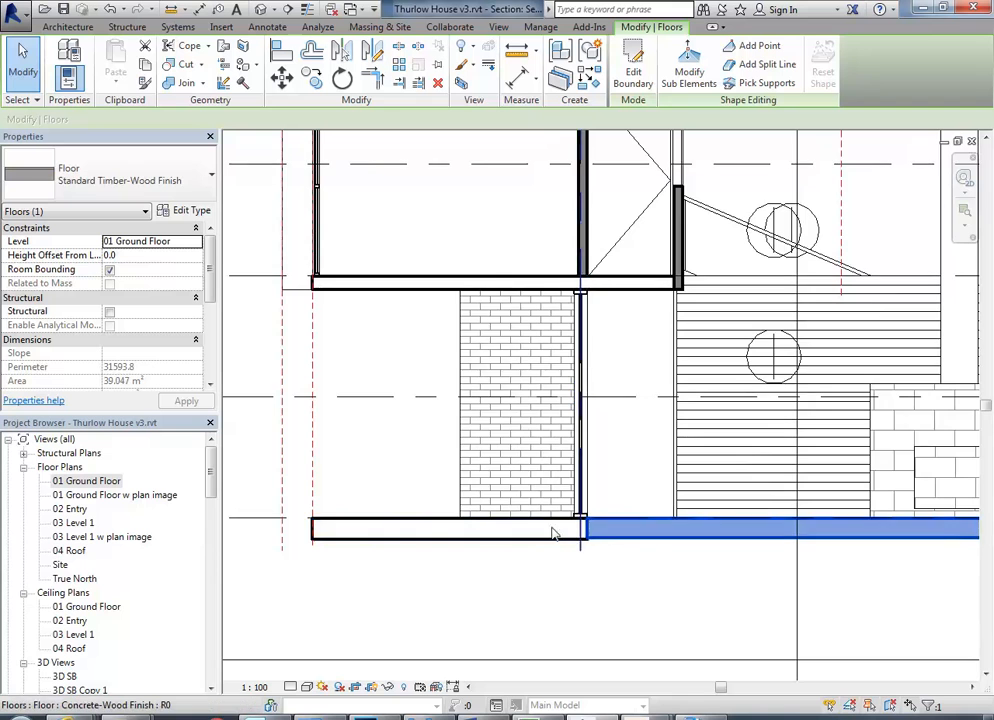
pyautogui.scroll(4, 574, 597)
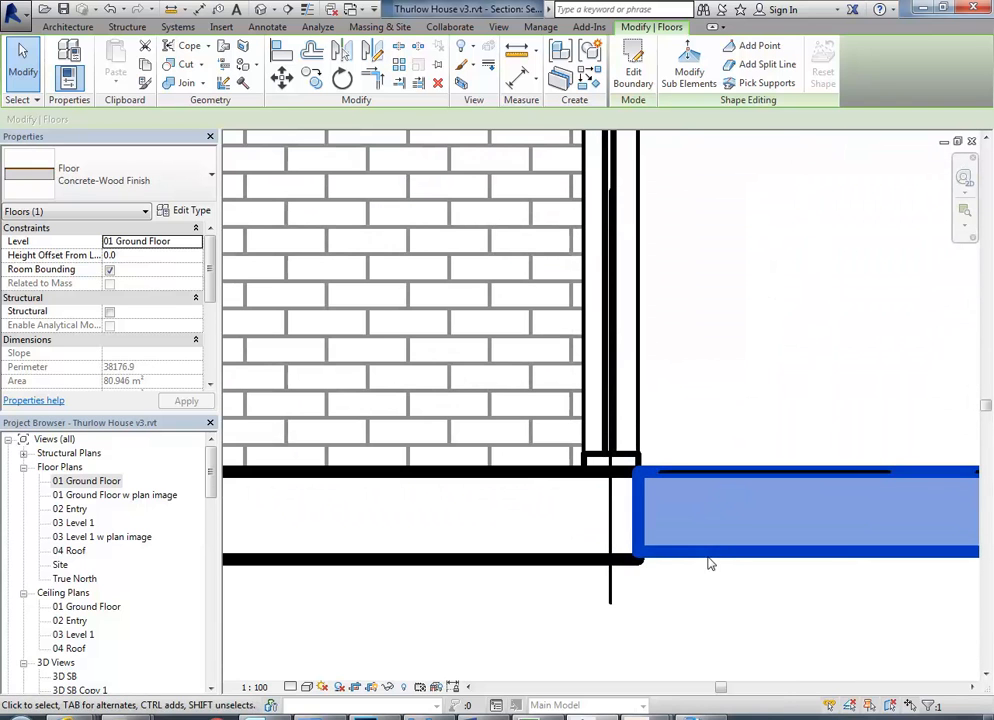
# - Change the Standard Timber-Wood Finish ground floor slab to the Concrete-Wood Finish type
pyautogui.click(515, 565)
pyautogui.click(130, 183)
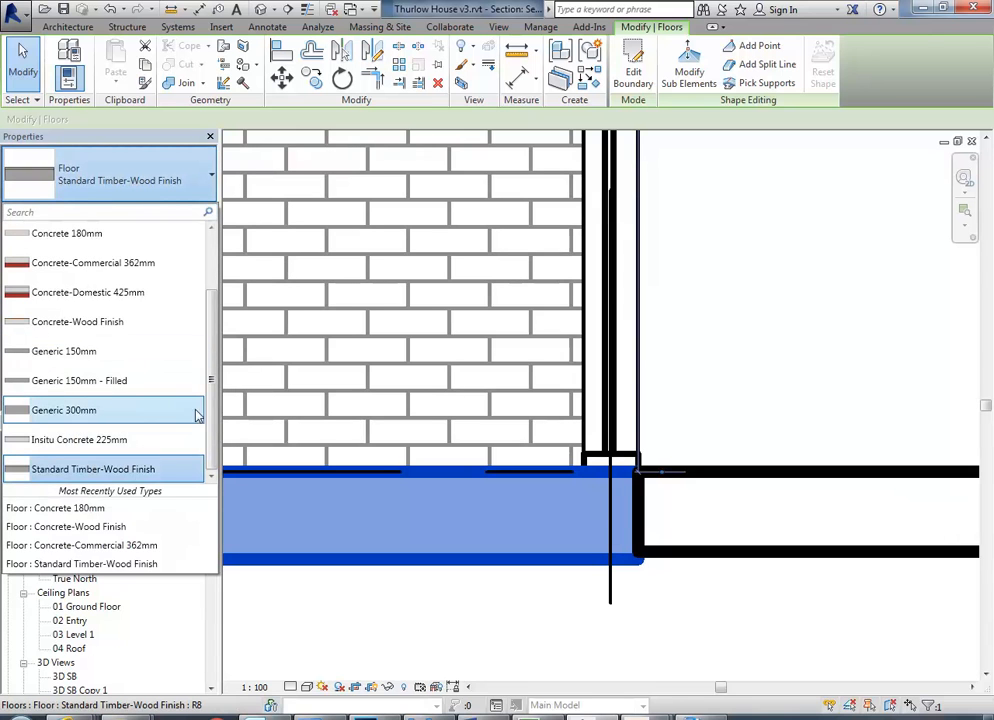
pyautogui.moveTo(212, 425)
pyautogui.mouseDown()
pyautogui.moveTo(213, 399)
pyautogui.moveTo(210, 436)
pyautogui.mouseUp()
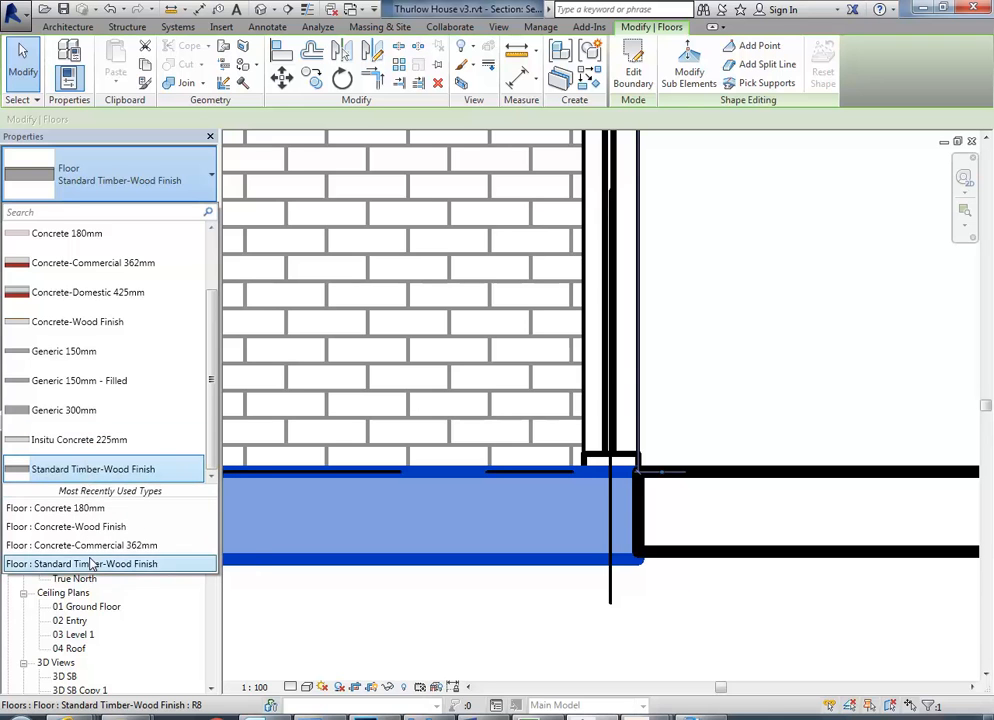
pyautogui.click(72, 530)
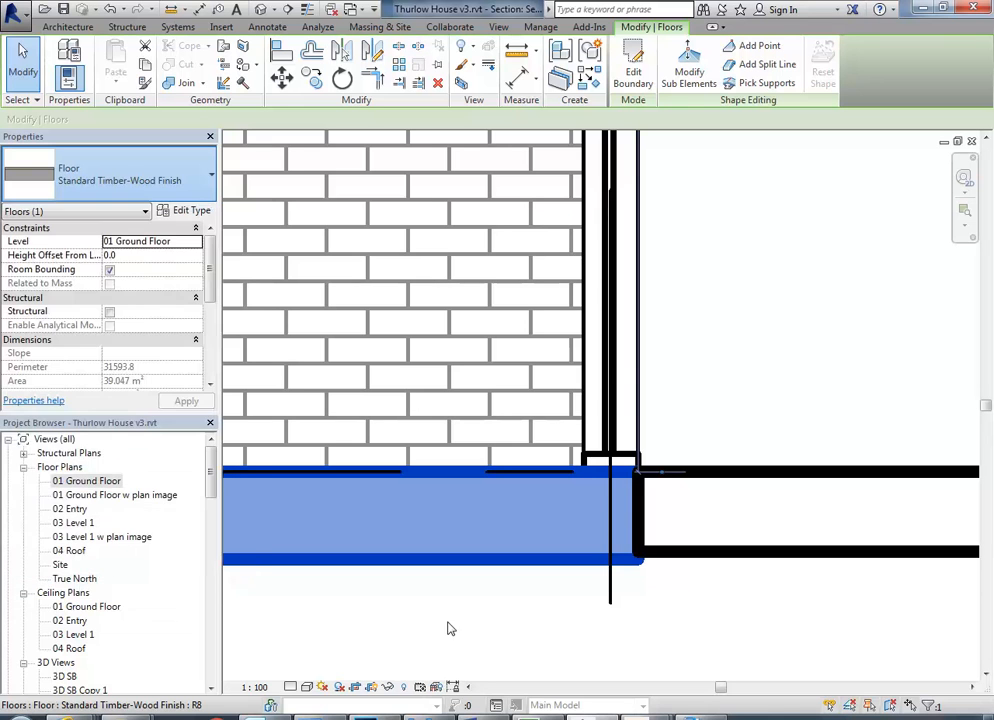
pyautogui.click(563, 601)
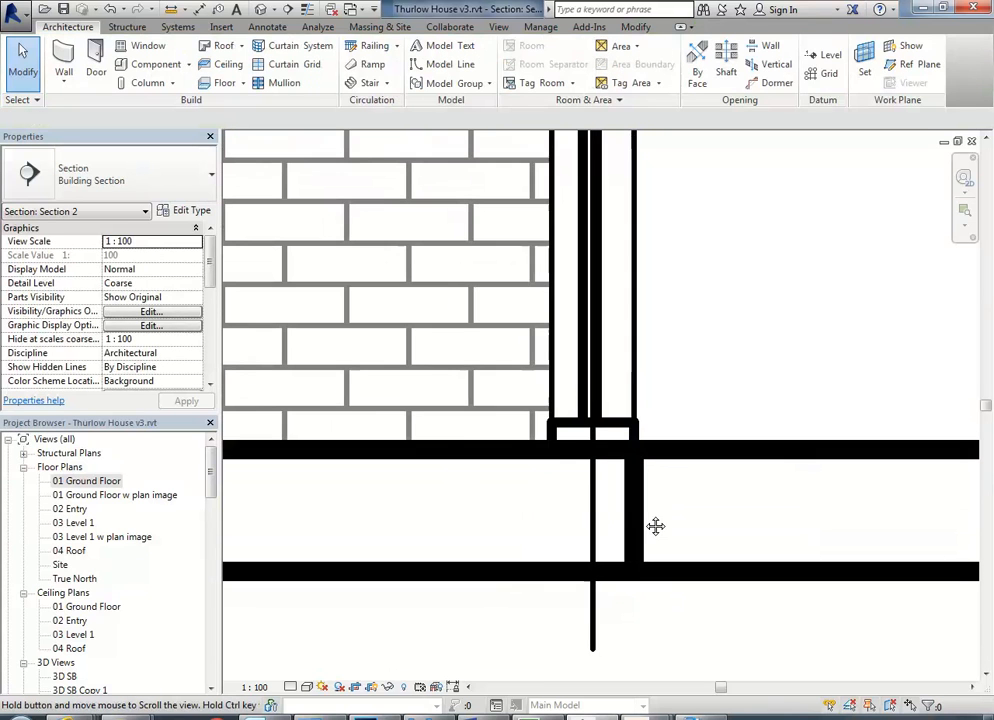
# - Open the 3D SB Copy 1 view and examine the ground floor curtain walls and timber deck on the back side of the house
pyautogui.scroll(-5, 400, 455)
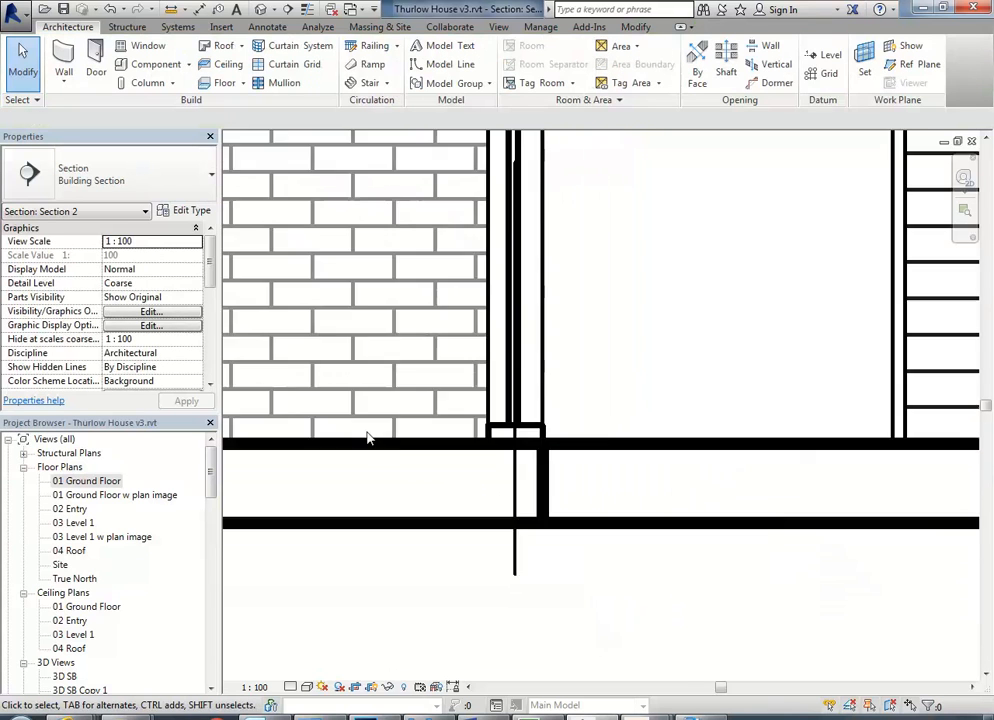
pyautogui.moveTo(373, 460); pyautogui.dragTo(430, 470, button='middle')
pyautogui.moveTo(600, 440); pyautogui.dragTo(467, 448, button='middle')
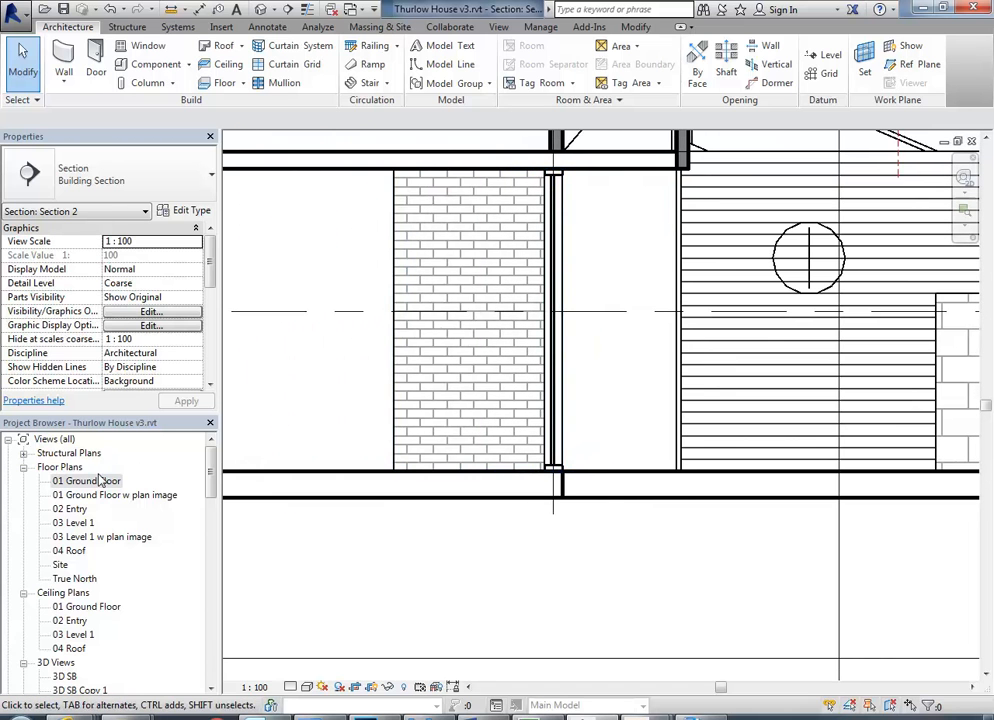
pyautogui.click(67, 606)
pyautogui.scroll(-2, 70, 615)
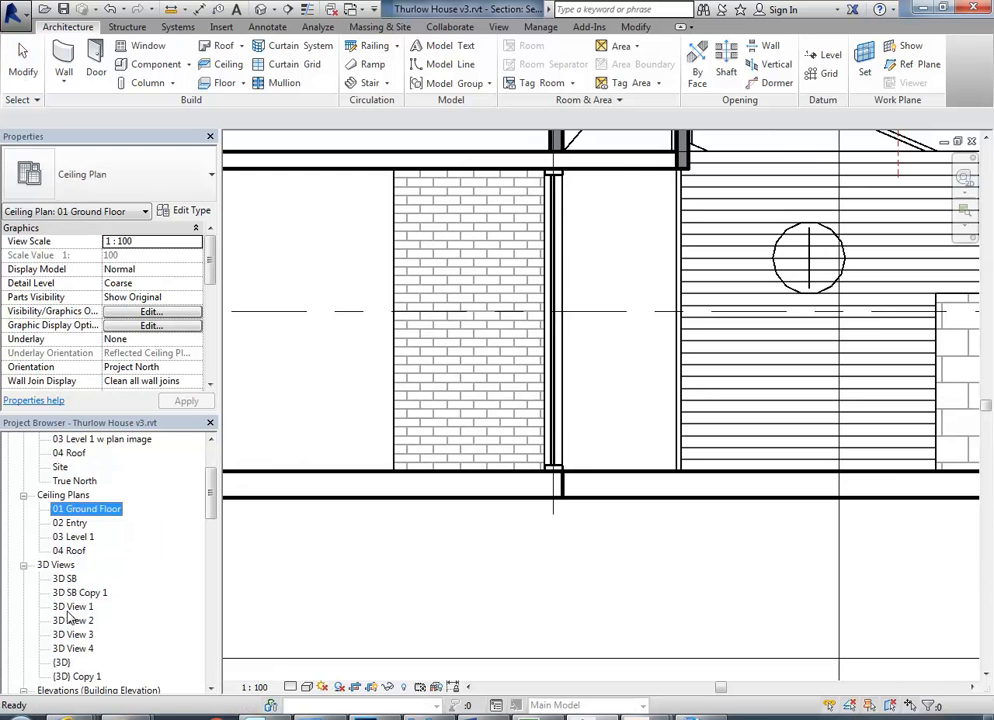
pyautogui.doubleClick(72, 593)
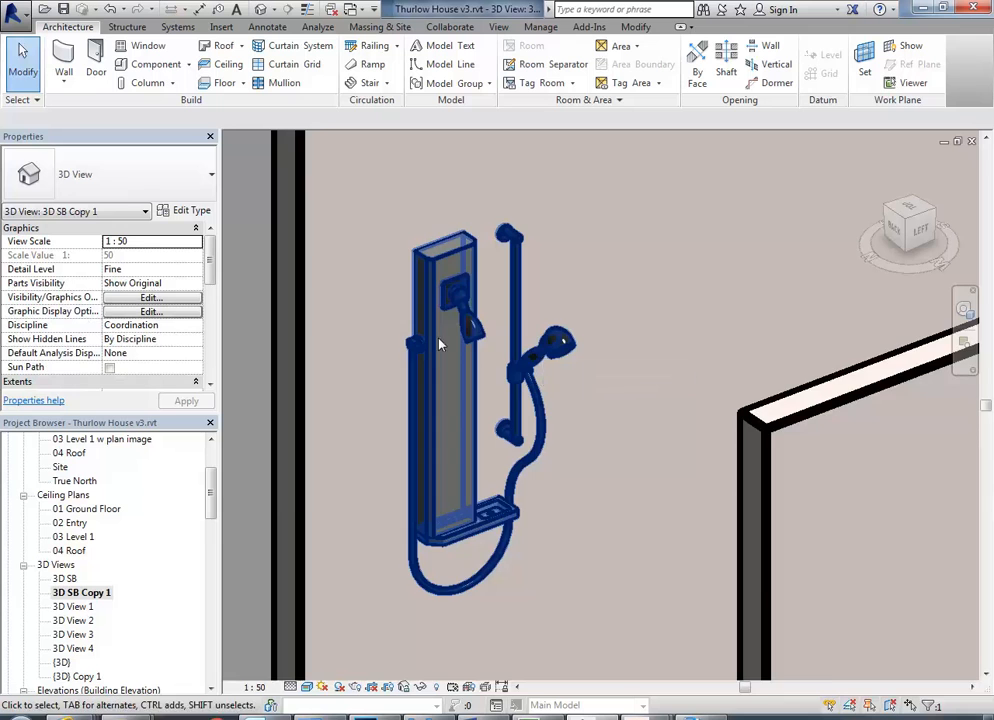
pyautogui.scroll(-4, 455, 370)
pyautogui.scroll(-5, 472, 412)
pyautogui.keyDown('shift'); pyautogui.moveTo(606, 386); pyautogui.dragTo(863, 277, button='middle'); pyautogui.keyUp('shift')
pyautogui.keyDown('shift'); pyautogui.moveTo(740, 300); pyautogui.dragTo(504, 296, button='middle'); pyautogui.keyUp('shift')
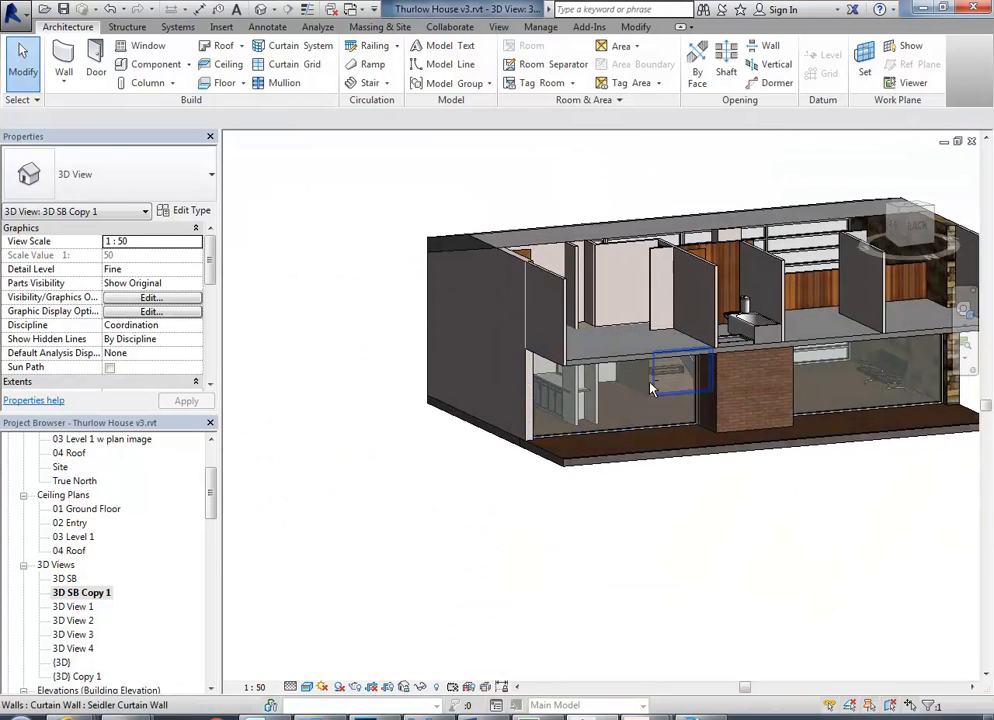
pyautogui.scroll(5, 640, 400)
pyautogui.scroll(2, 688, 410)
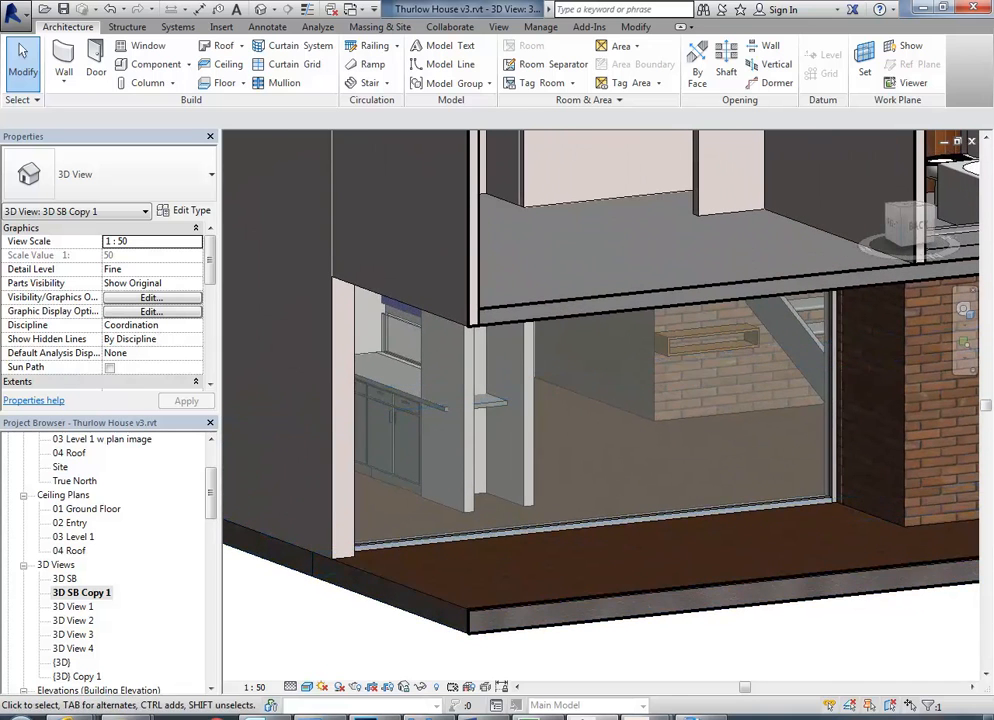
# - Switch to Windows Photo Viewer and look through the Thurlow House reference photos for the layout of the glazed wall and sliding door
pyautogui.click(450, 713)
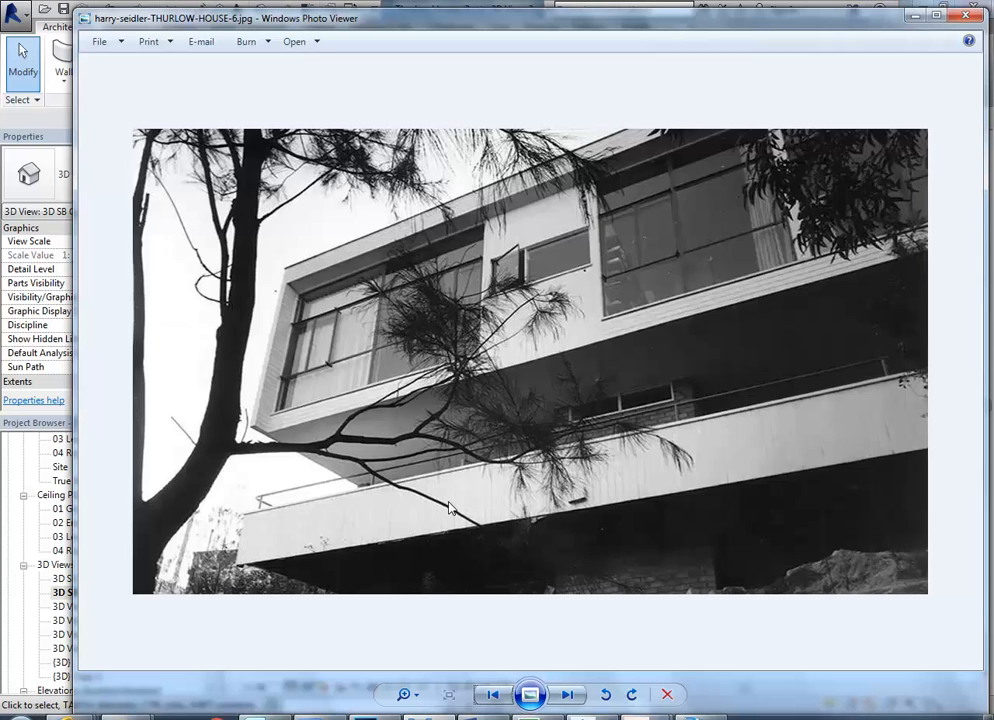
pyautogui.click(567, 695)
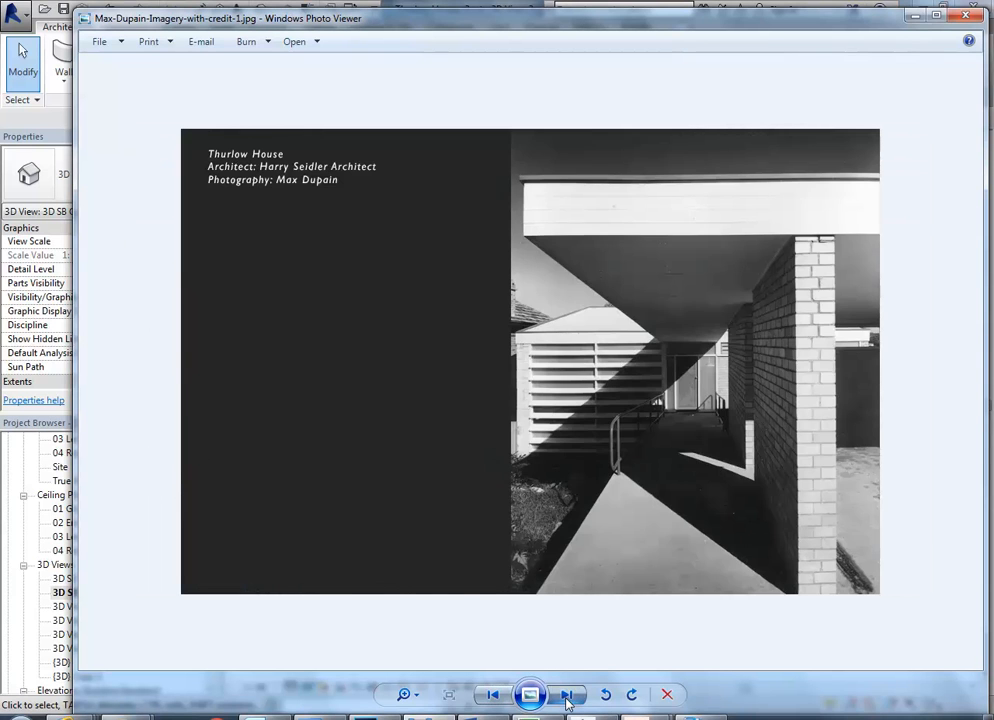
pyautogui.click(567, 695)
pyautogui.click(567, 695)
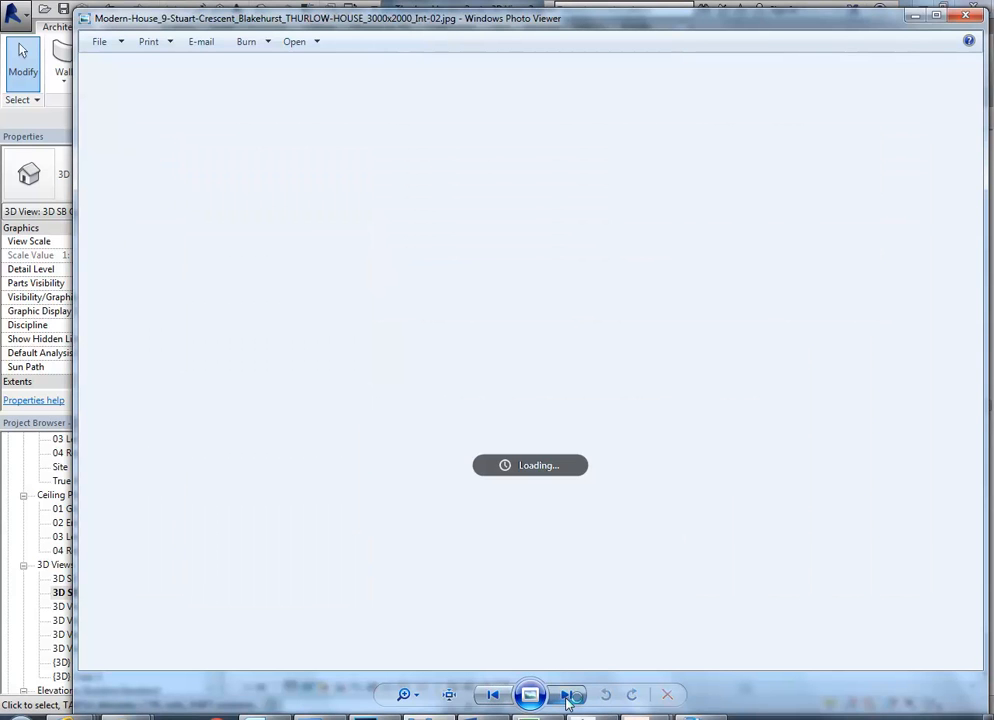
pyautogui.click(567, 697)
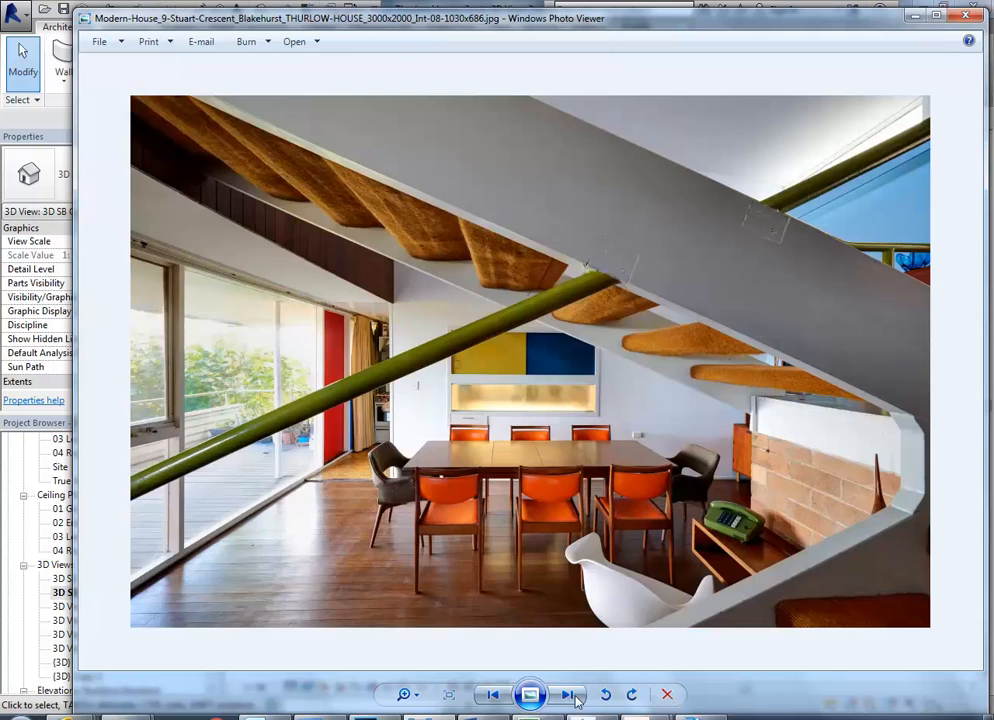
pyautogui.click(568, 695)
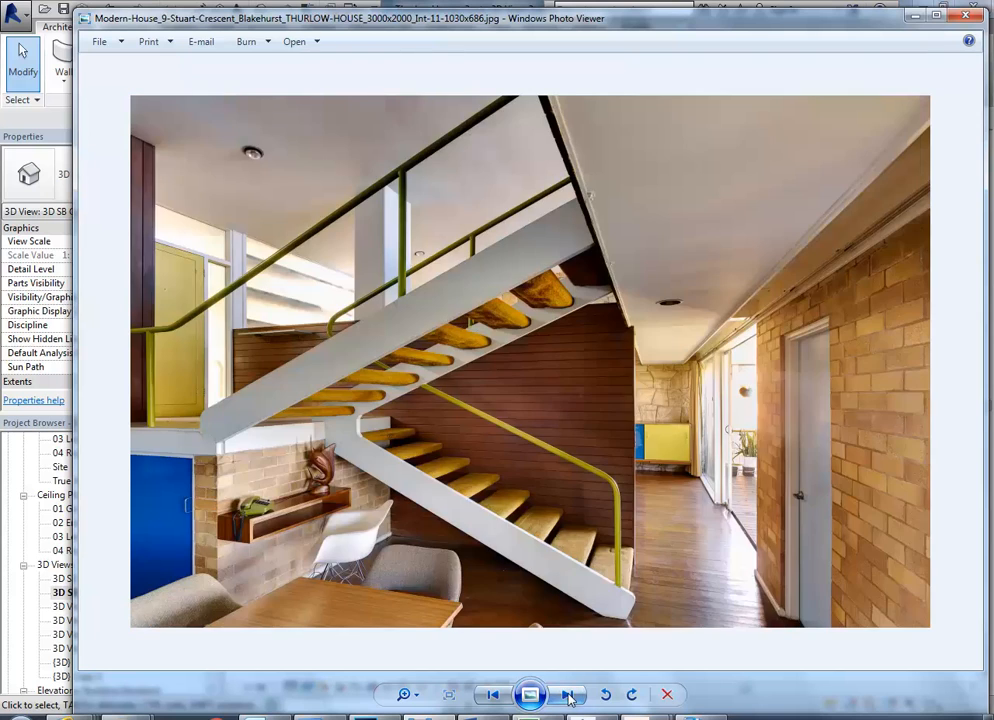
pyautogui.scroll(5, 765, 530)
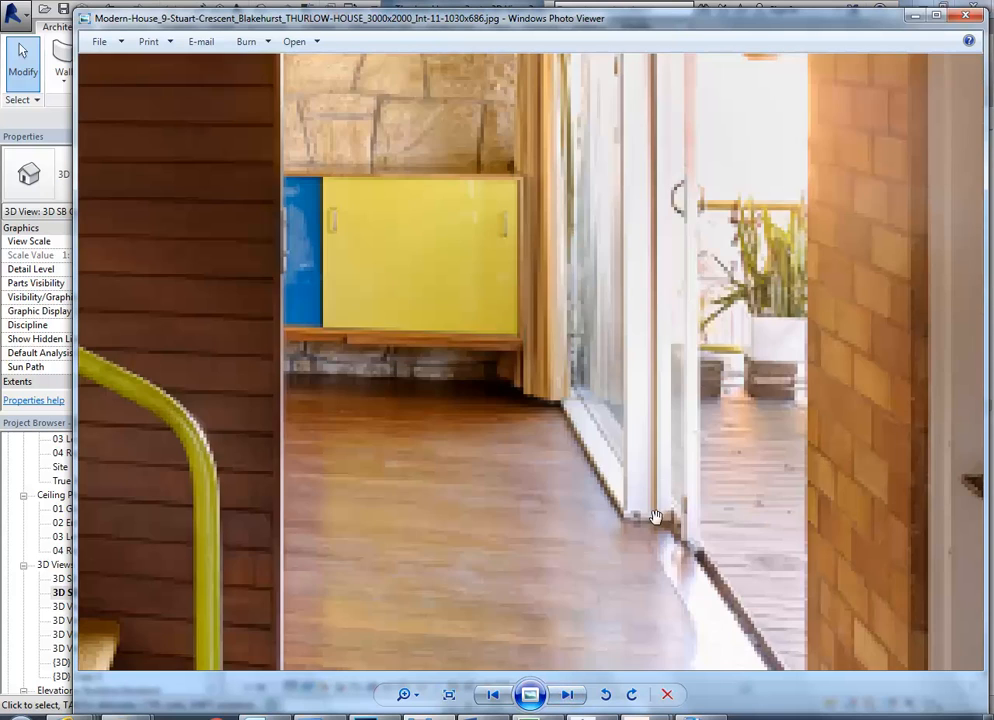
pyautogui.scroll(-4, 665, 556)
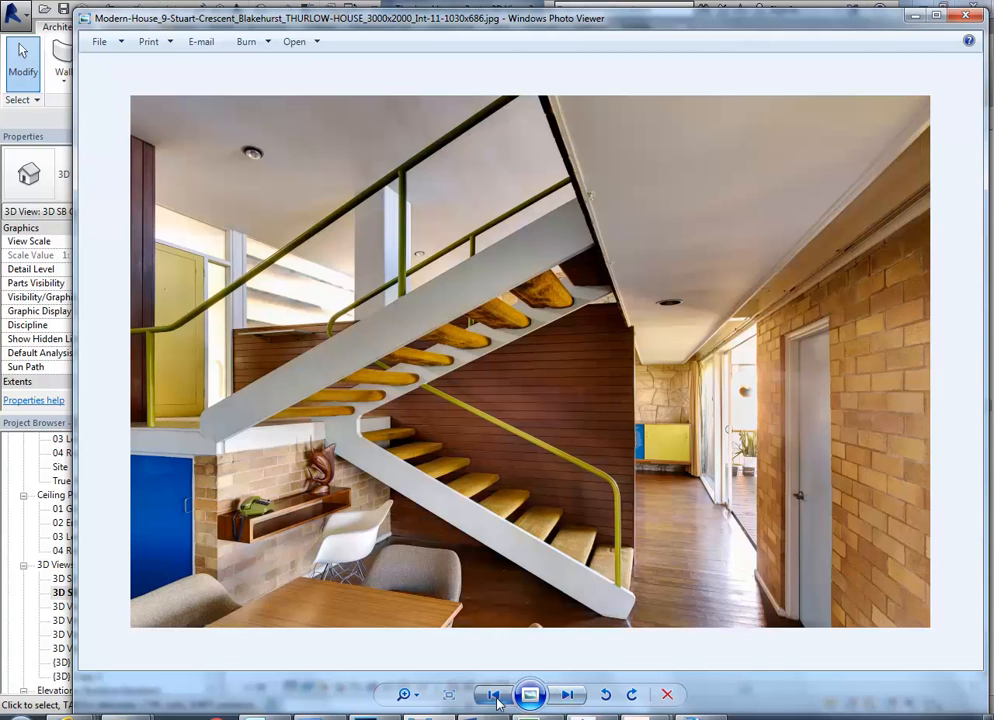
pyautogui.press('Left')
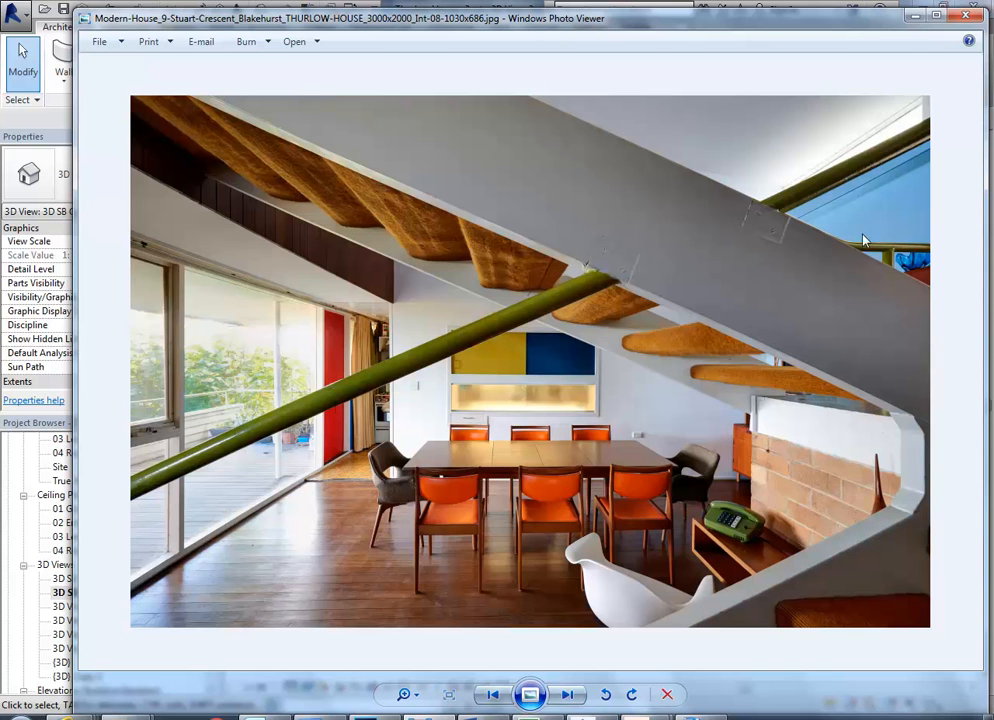
pyautogui.click(914, 16)
# - Add two vertical curtain grid lines about 1950 mm apart to the ground floor curtain wall between the brick enclosure and the stone wall
pyautogui.keyDown('shift'); pyautogui.moveTo(488, 520); pyautogui.dragTo(612, 497, button='middle'); pyautogui.keyUp('shift')
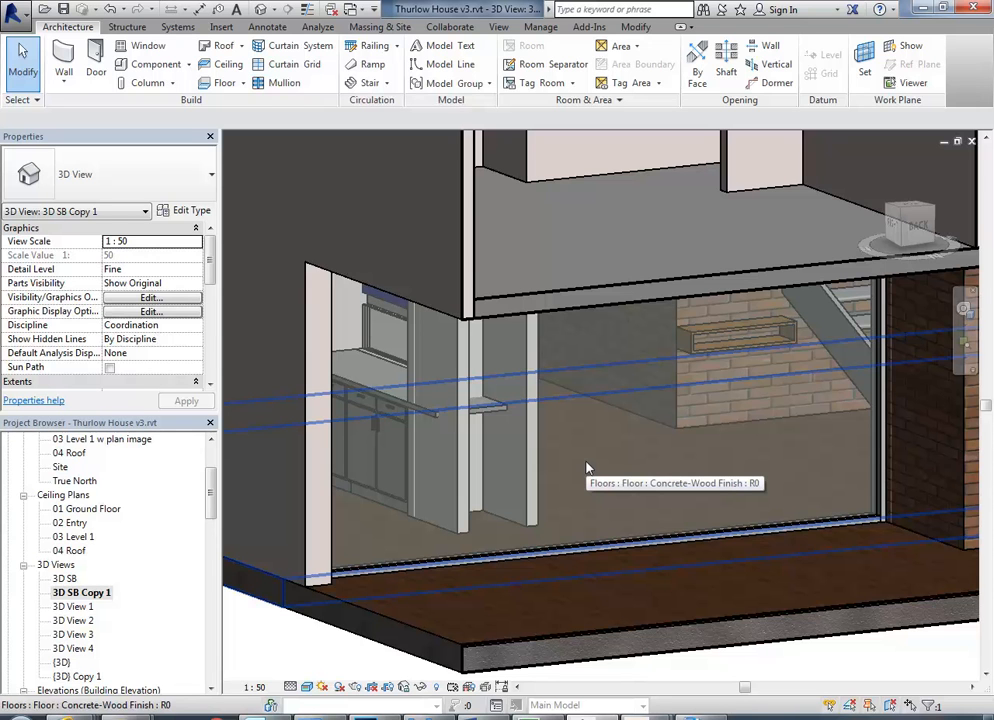
pyautogui.click(284, 66)
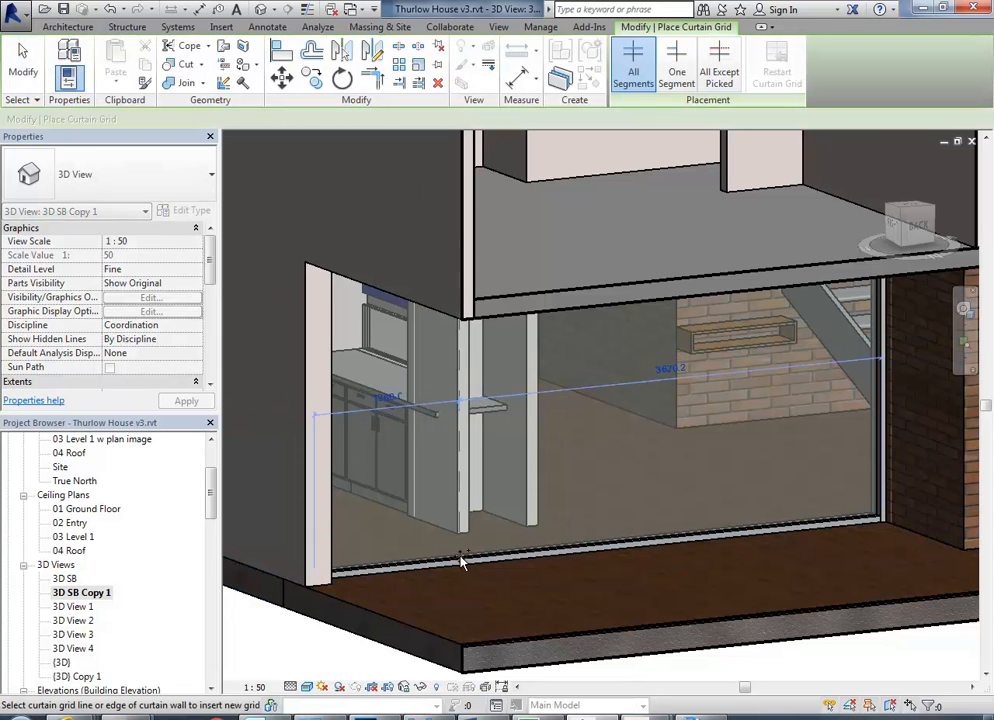
pyautogui.scroll(-4, 461, 562)
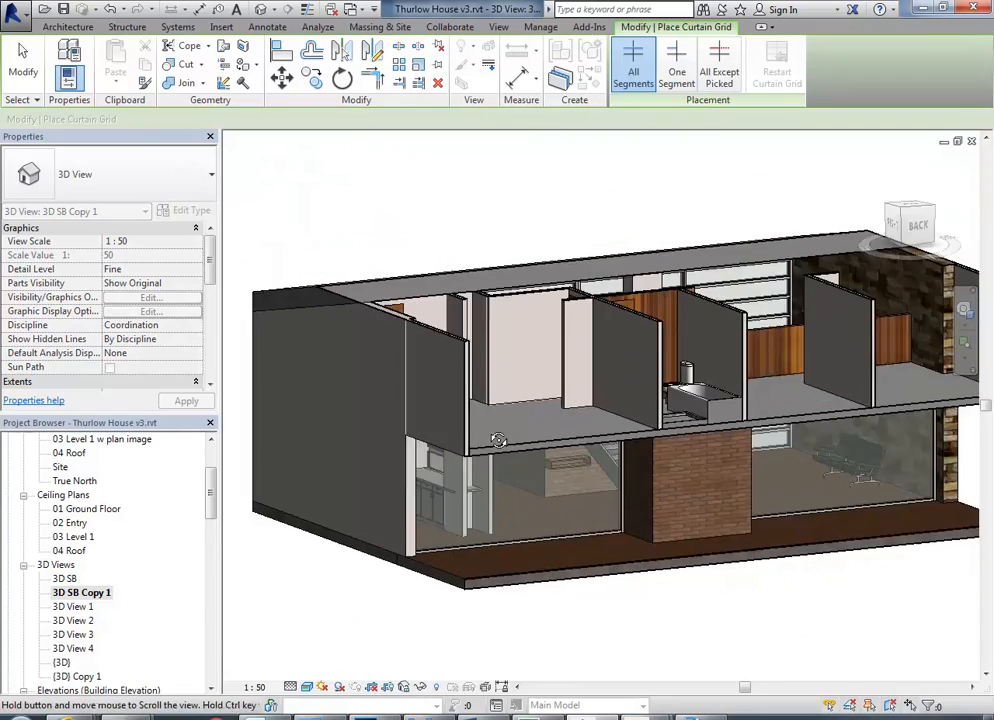
pyautogui.moveTo(498, 440)
pyautogui.keyDown('shift'); pyautogui.mouseDown(button='middle')
pyautogui.moveTo(825, 484)
pyautogui.moveTo(517, 433)
pyautogui.mouseUp(button='middle'); pyautogui.keyUp('shift')
pyautogui.scroll(5, 422, 393)
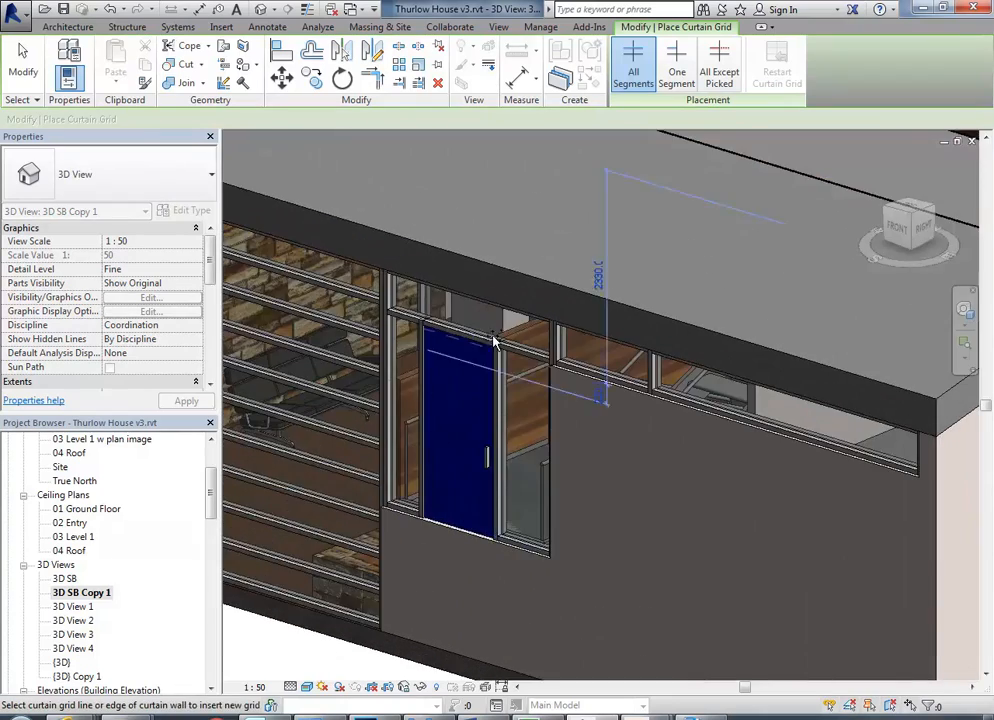
pyautogui.scroll(2, 572, 588)
pyautogui.keyDown('shift'); pyautogui.moveTo(572, 588); pyautogui.dragTo(546, 459, button='middle'); pyautogui.keyUp('shift')
pyautogui.scroll(-3, 357, 517)
pyautogui.scroll(4, 563, 513)
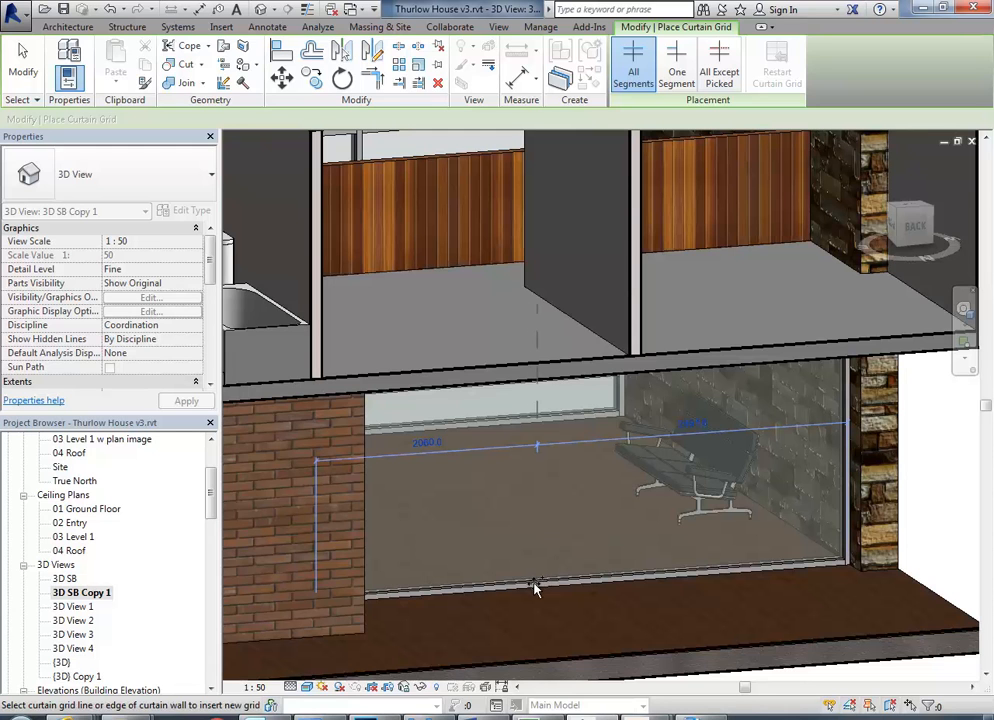
pyautogui.click(503, 587)
pyautogui.click(713, 570)
# - Switch to Windows Photo Viewer and examine the sliding door threshold beside the brick wall in the staircase photo
pyautogui.click(627, 717)
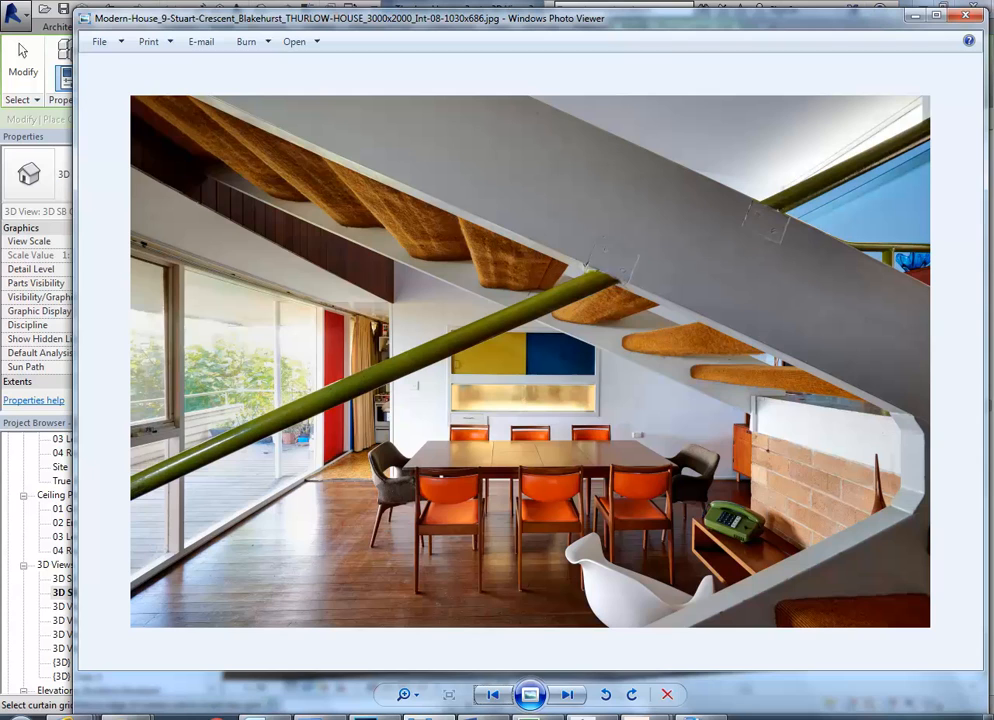
pyautogui.press('Right')
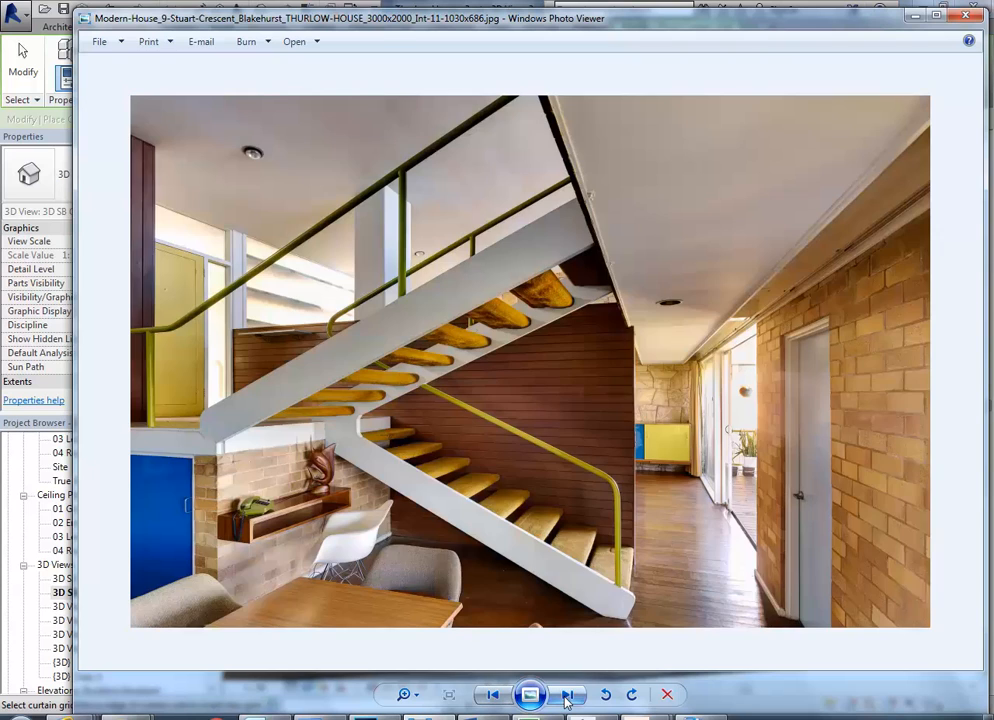
pyautogui.scroll(2, 736, 505)
pyautogui.scroll(3, 736, 505)
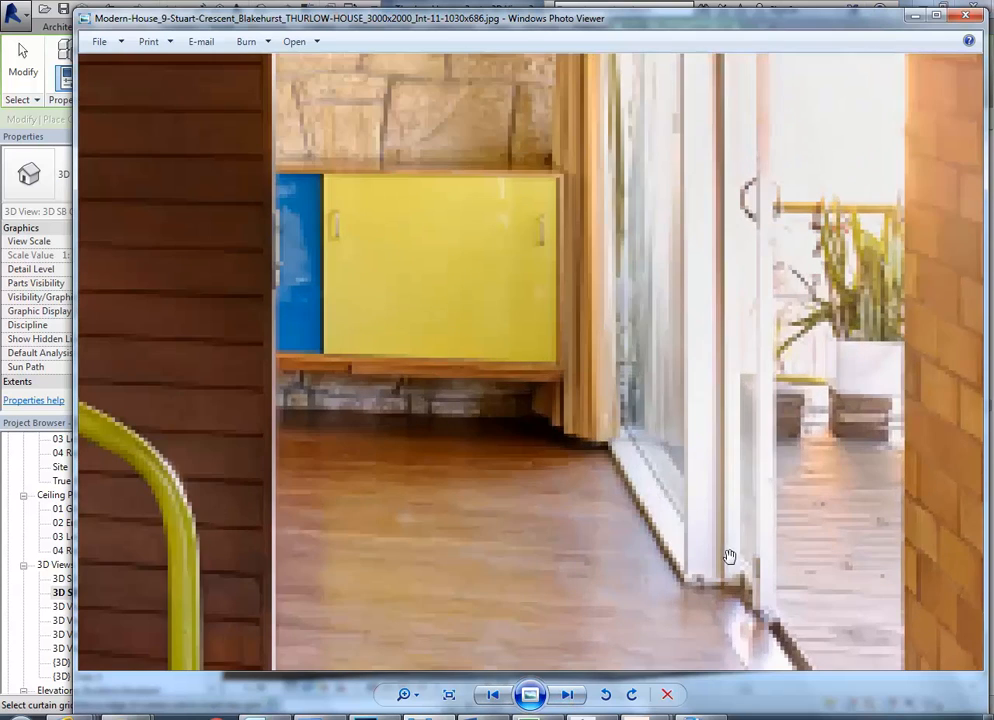
pyautogui.scroll(-5, 730, 556)
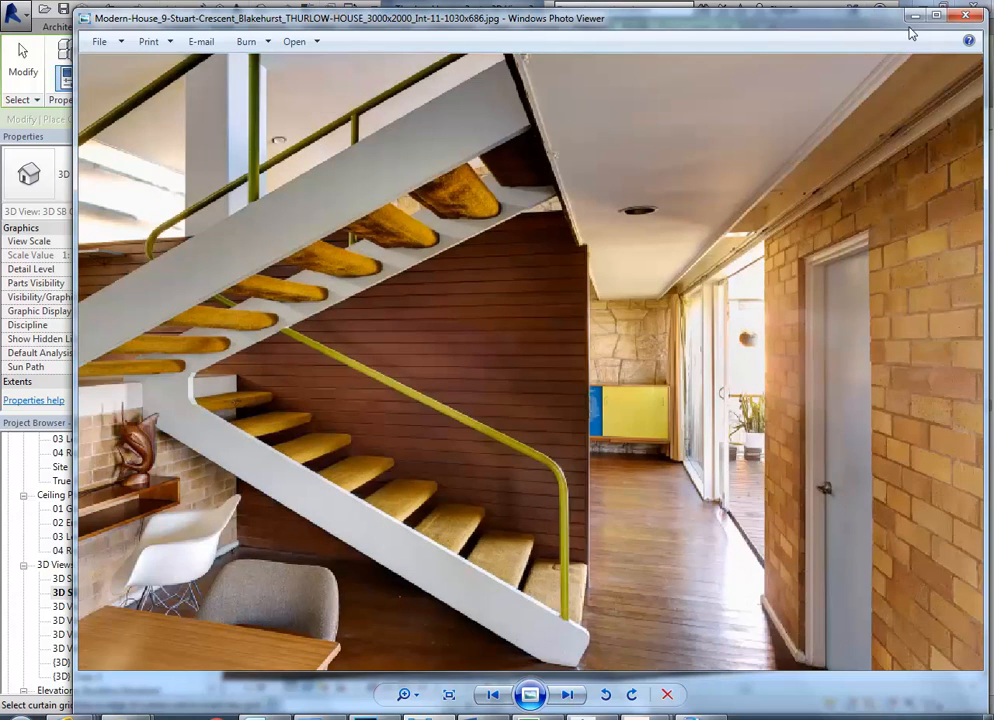
pyautogui.click(914, 16)
# - Set the spacing between the two new grid lines in the curtain wall to 2000 mm and finish placing curtain grids
pyautogui.scroll(4, 544, 422)
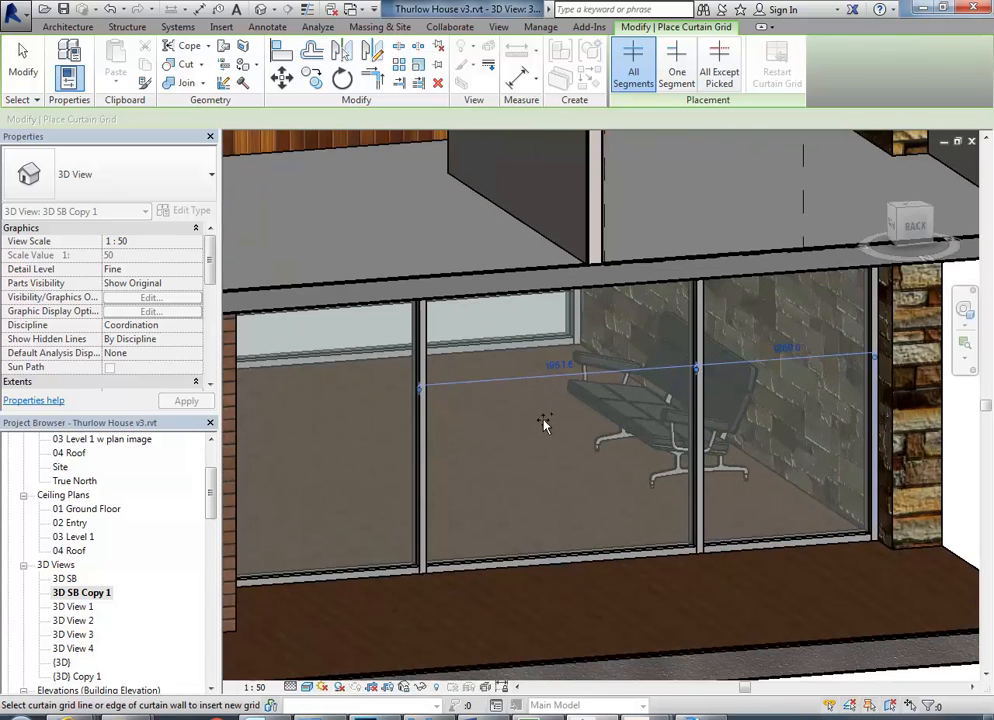
pyautogui.keyDown('shift'); pyautogui.moveTo(524, 494); pyautogui.dragTo(576, 412, button='middle'); pyautogui.keyUp('shift')
pyautogui.click(579, 374)
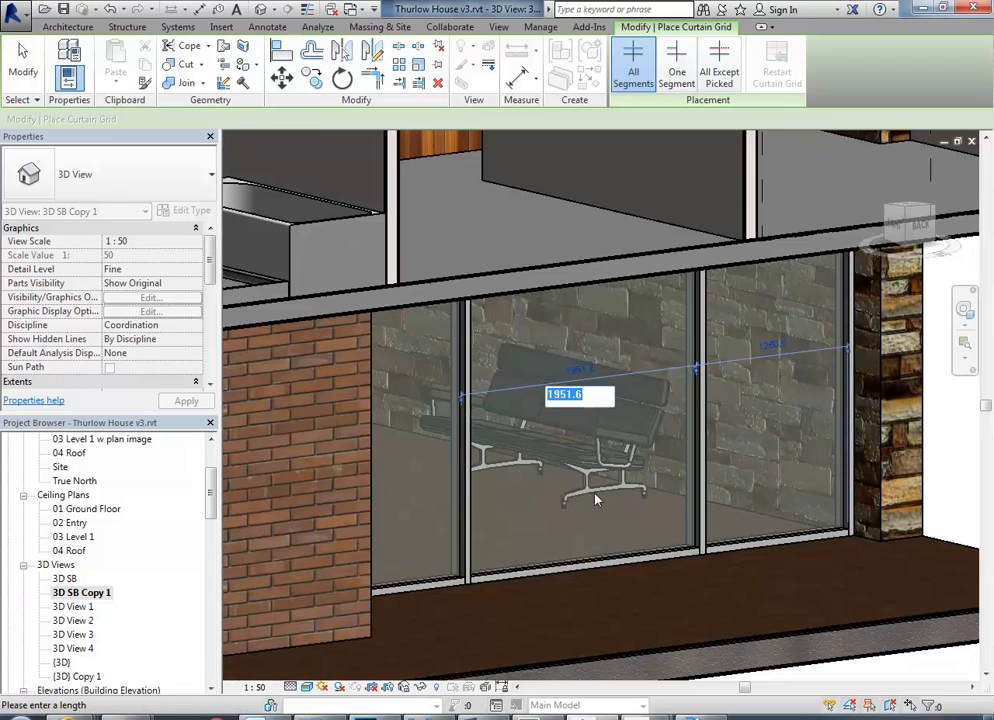
pyautogui.write('2000')
pyautogui.press('Return')
pyautogui.press('Escape')
# - Unpin and delete the bottom 50 x 150mm mullion of the curtain wall's middle bay
pyautogui.keyDown('shift'); pyautogui.moveTo(595, 498); pyautogui.dragTo(556, 567, button='middle'); pyautogui.keyUp('shift')
pyautogui.scroll(3, 556, 567)
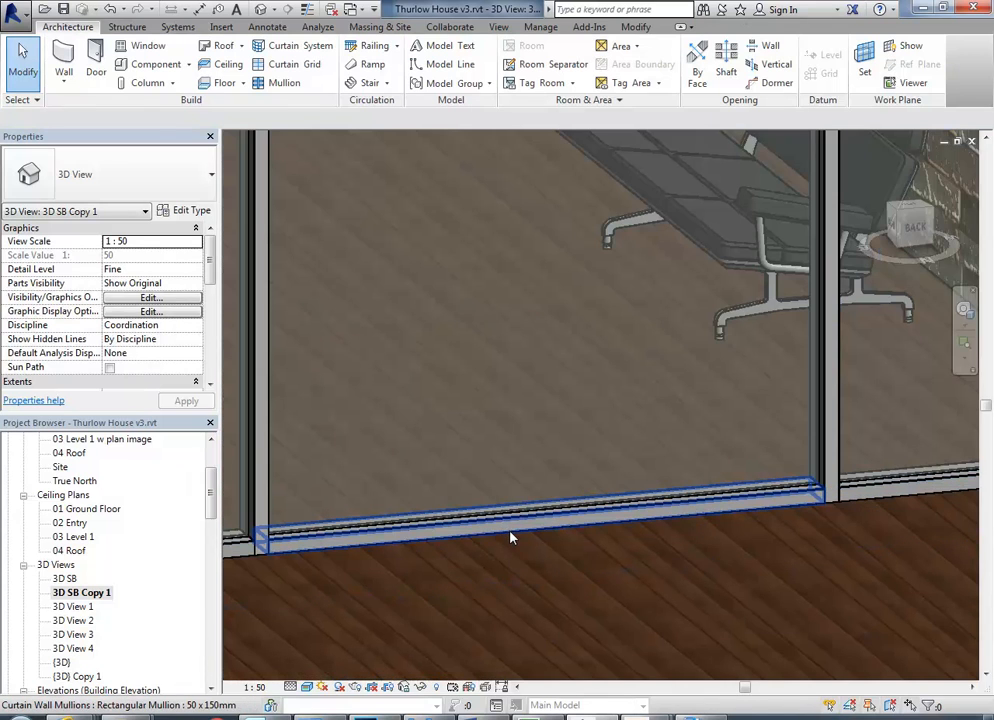
pyautogui.click(510, 538)
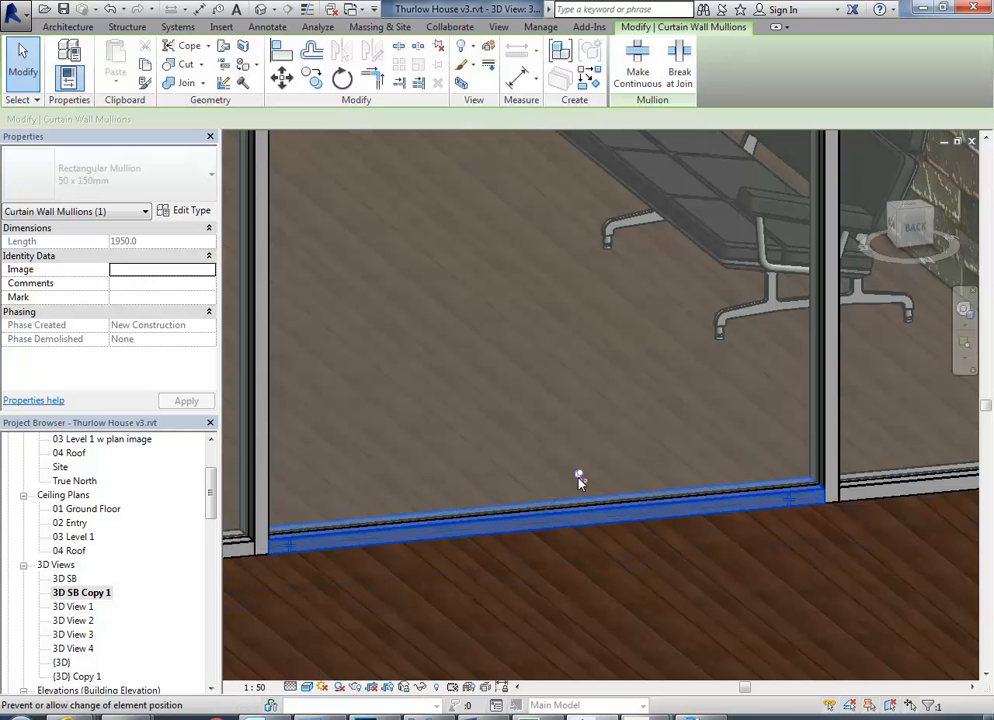
pyautogui.press('Escape')
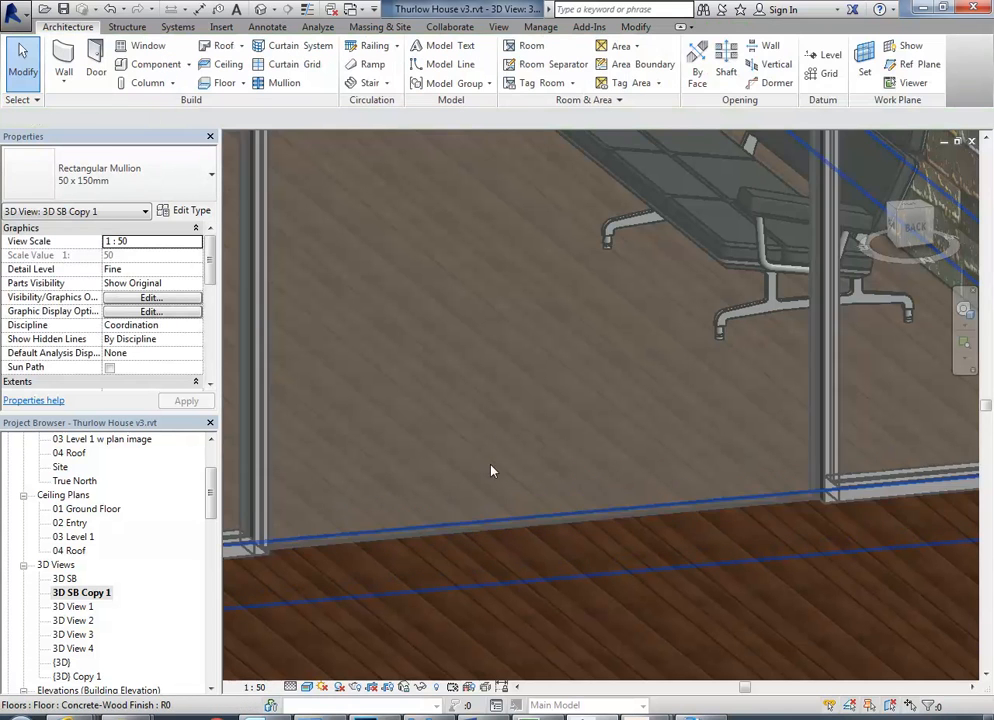
# - Select and unpin the middle bay's glazed panel, and look through the available panel types for a suitable door
pyautogui.scroll(-3, 496, 460)
pyautogui.scroll(4, 555, 475)
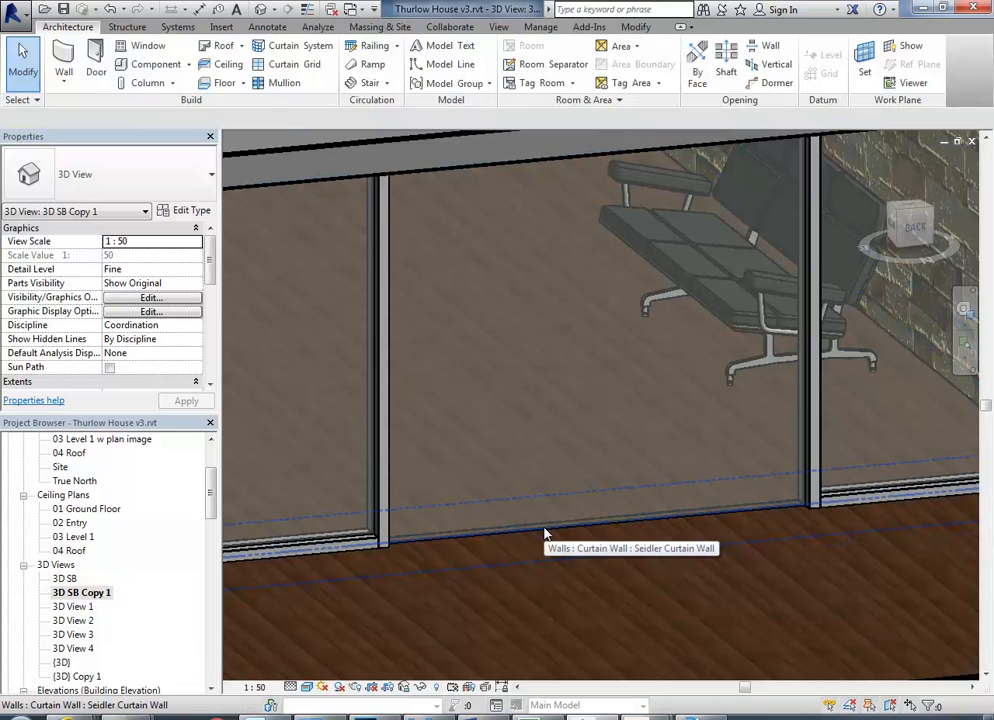
pyautogui.press('Tab')
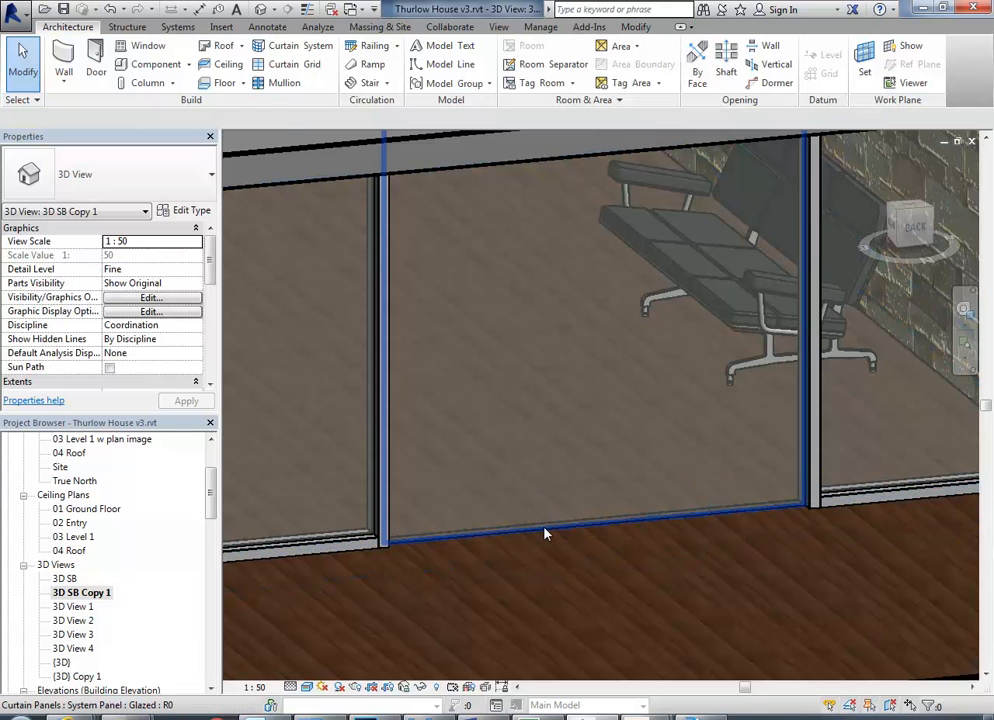
pyautogui.click(545, 534)
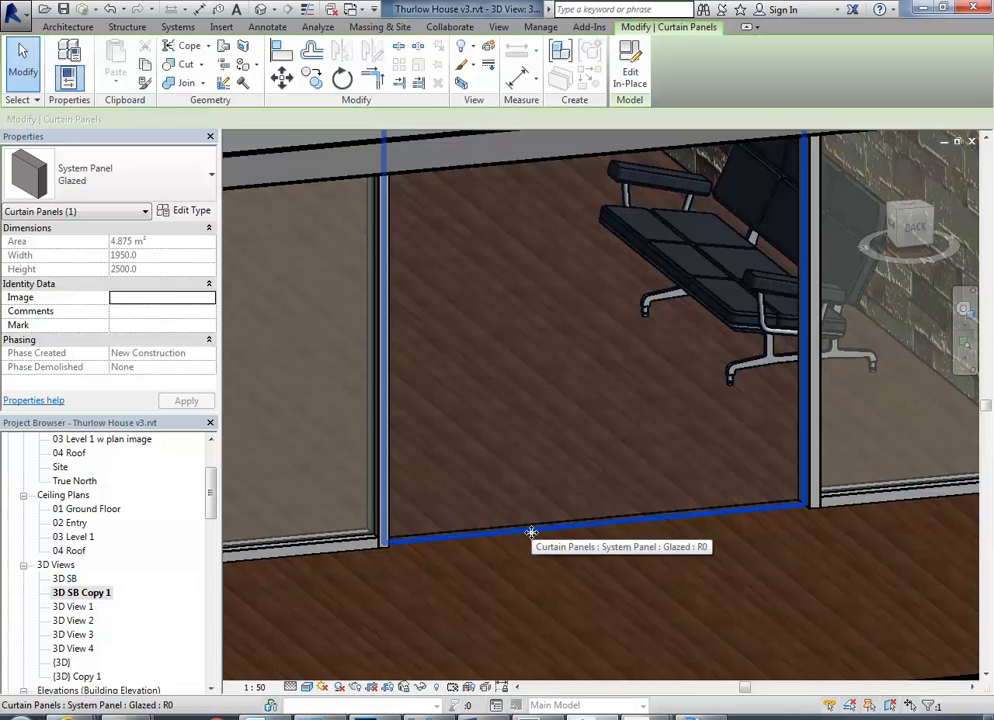
pyautogui.click(162, 184)
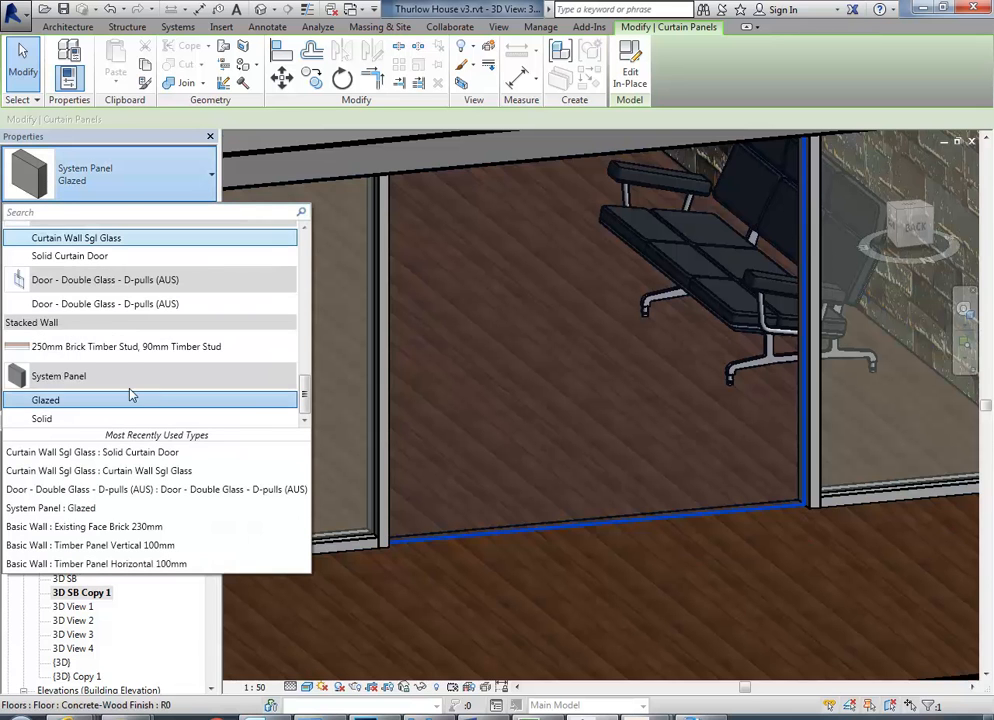
pyautogui.scroll(2, 120, 388)
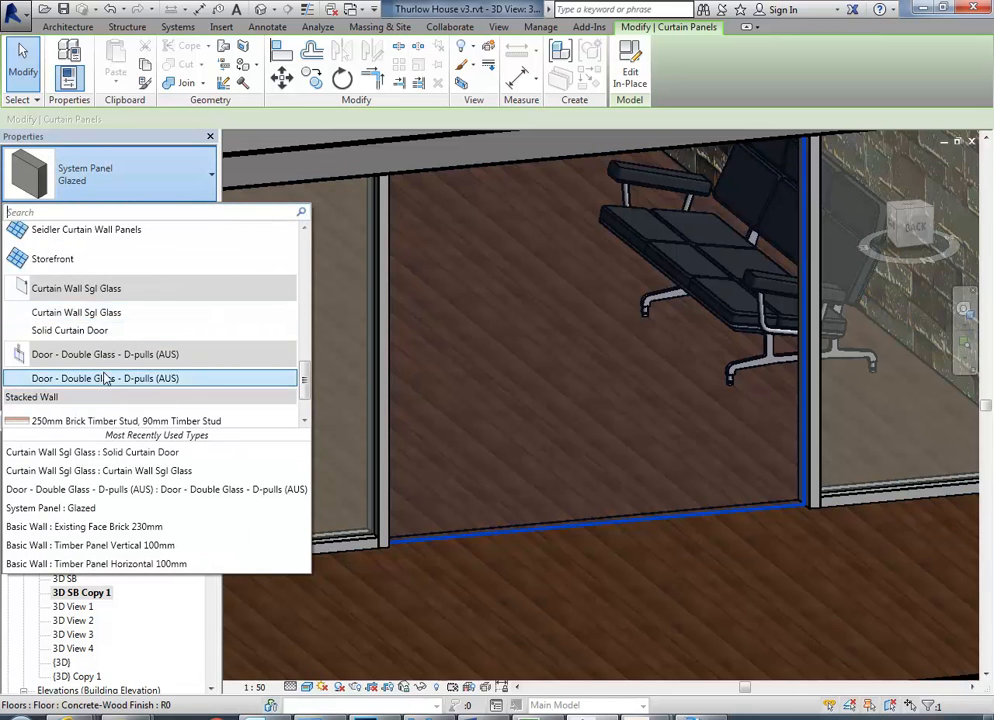
pyautogui.scroll(4, 105, 380)
pyautogui.scroll(-6, 90, 310)
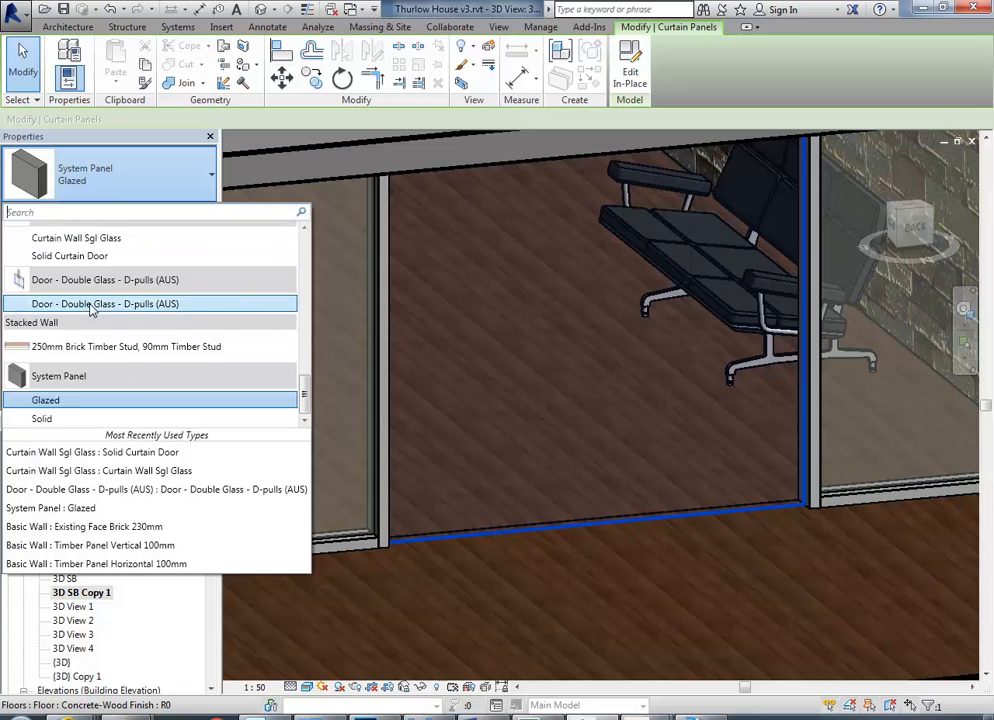
pyautogui.click(111, 177)
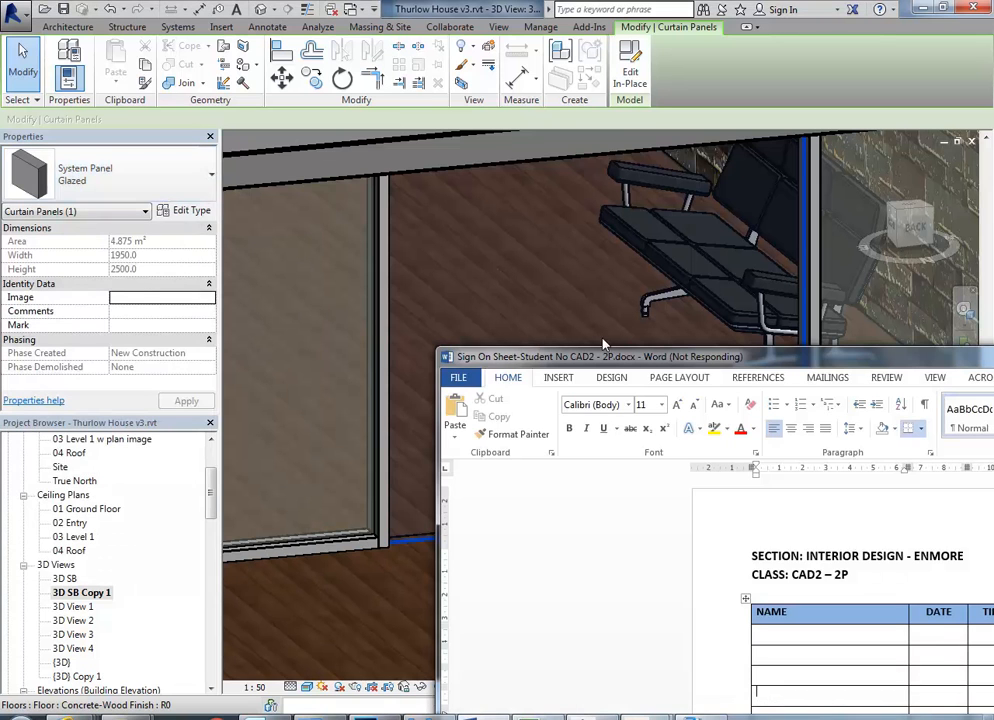
# - Open the type properties of the middle bay's glazed panel and minimise the Word document covering them
pyautogui.click(146, 186)
pyautogui.click(111, 418)
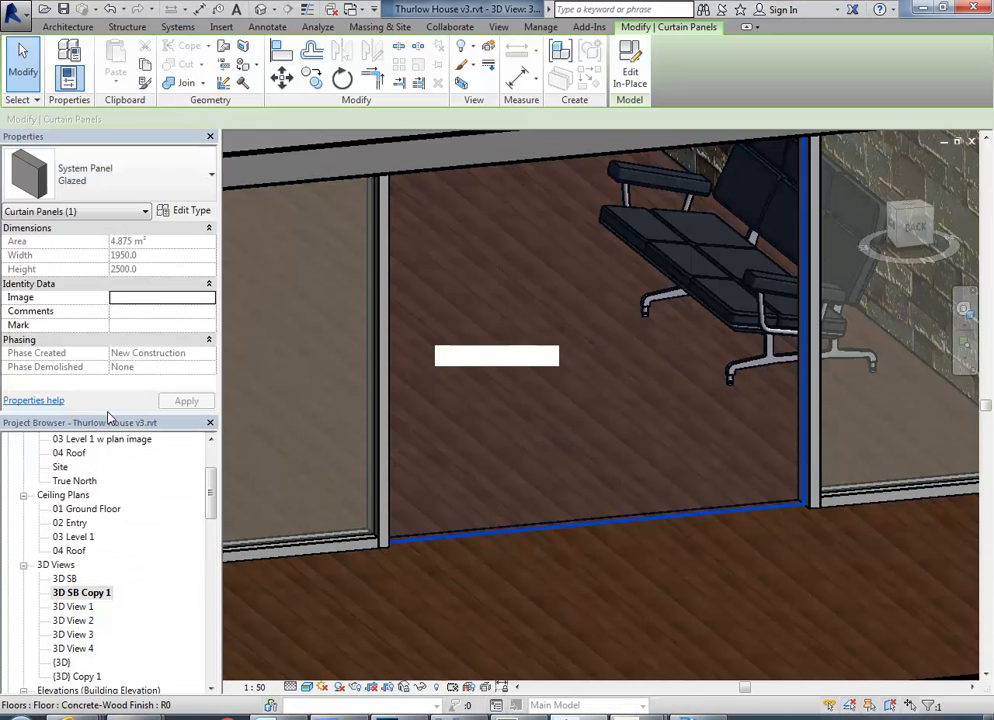
pyautogui.click(118, 170)
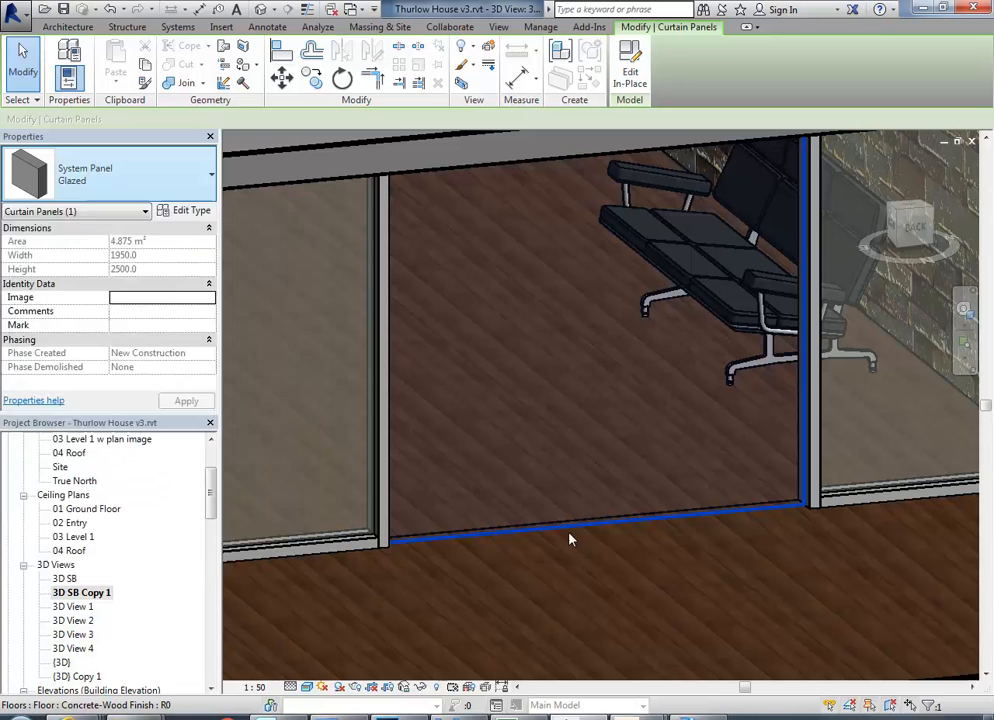
pyautogui.click(504, 322)
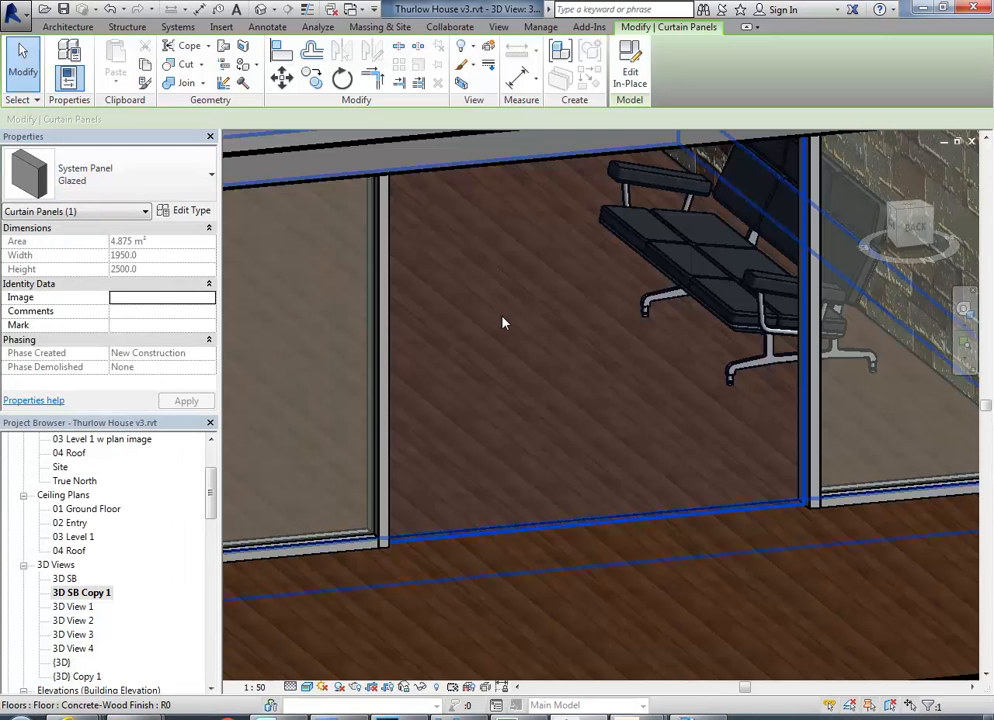
pyautogui.scroll(-1, 502, 324)
pyautogui.scroll(1, 498, 473)
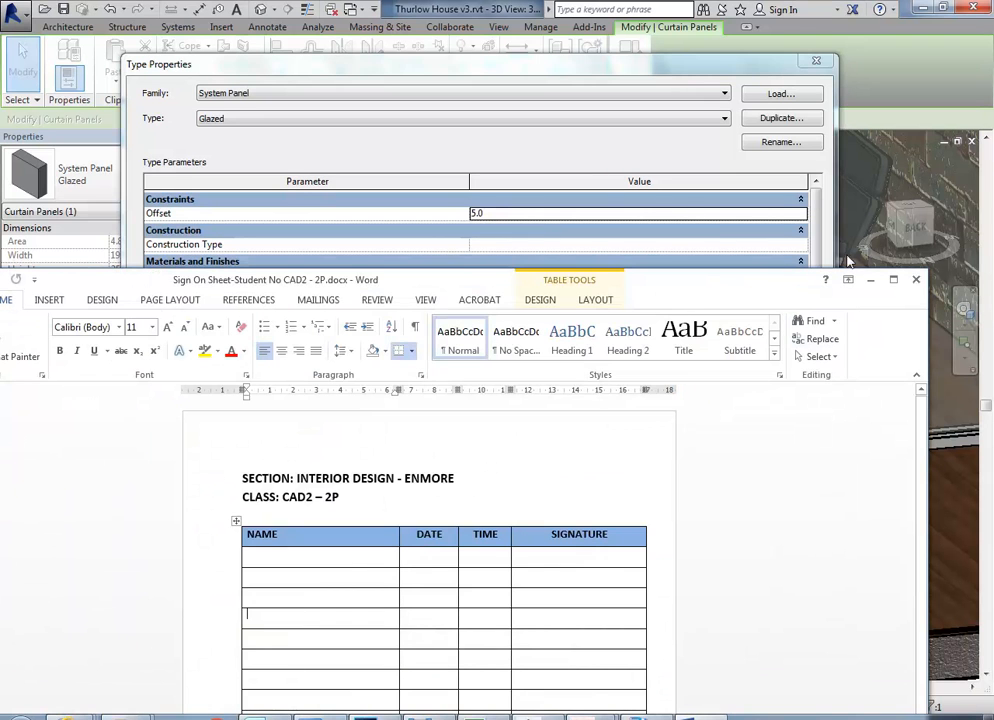
pyautogui.click(870, 280)
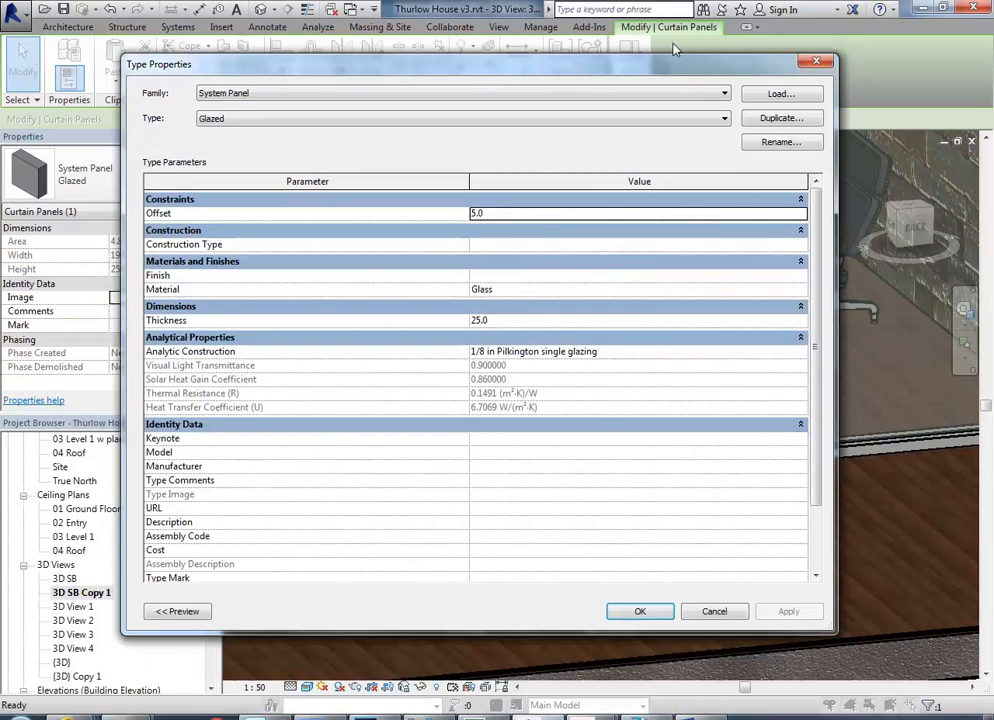
# - Load Empty Panel.rfa from the Curtain Wall Panels library folder and apply it to the curtain wall's middle bay
pyautogui.click(678, 94)
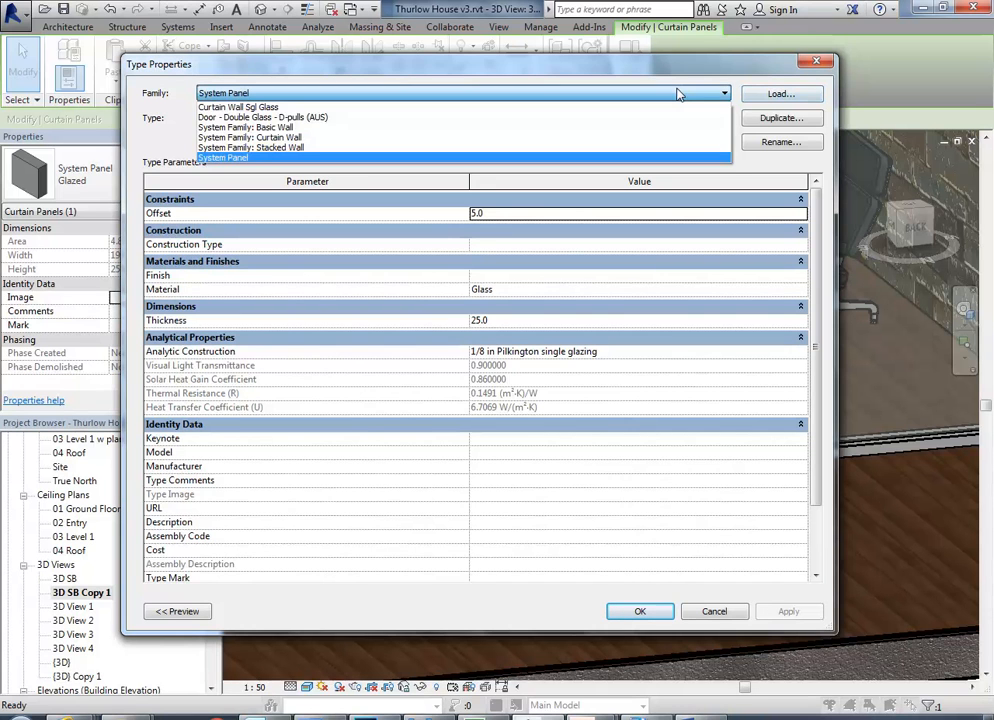
pyautogui.click(678, 94)
pyautogui.click(617, 98)
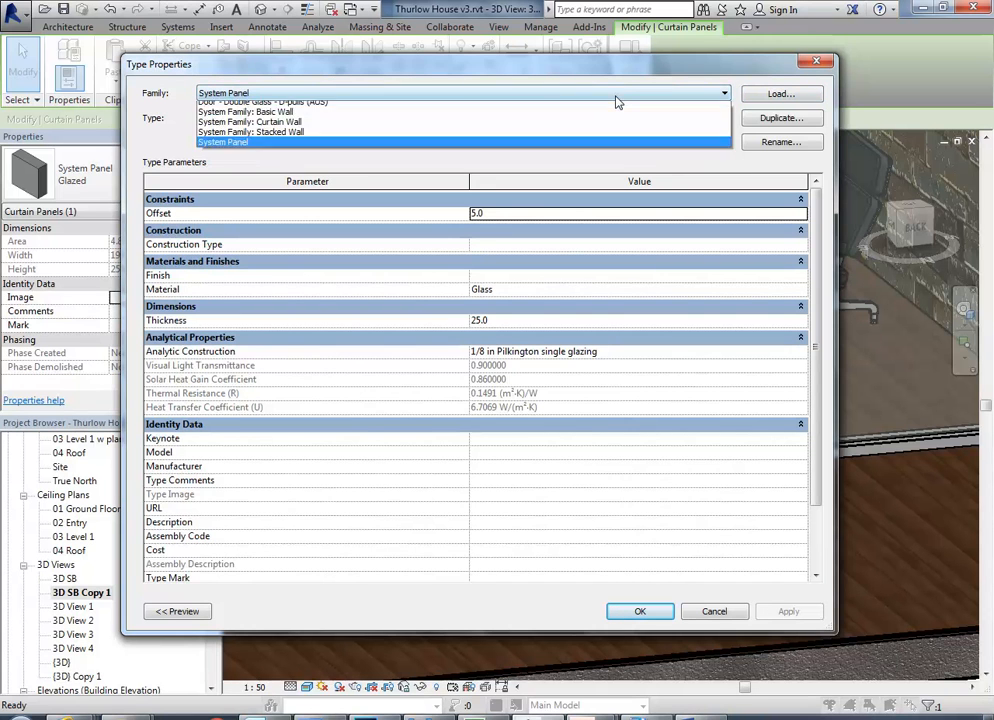
pyautogui.click(617, 98)
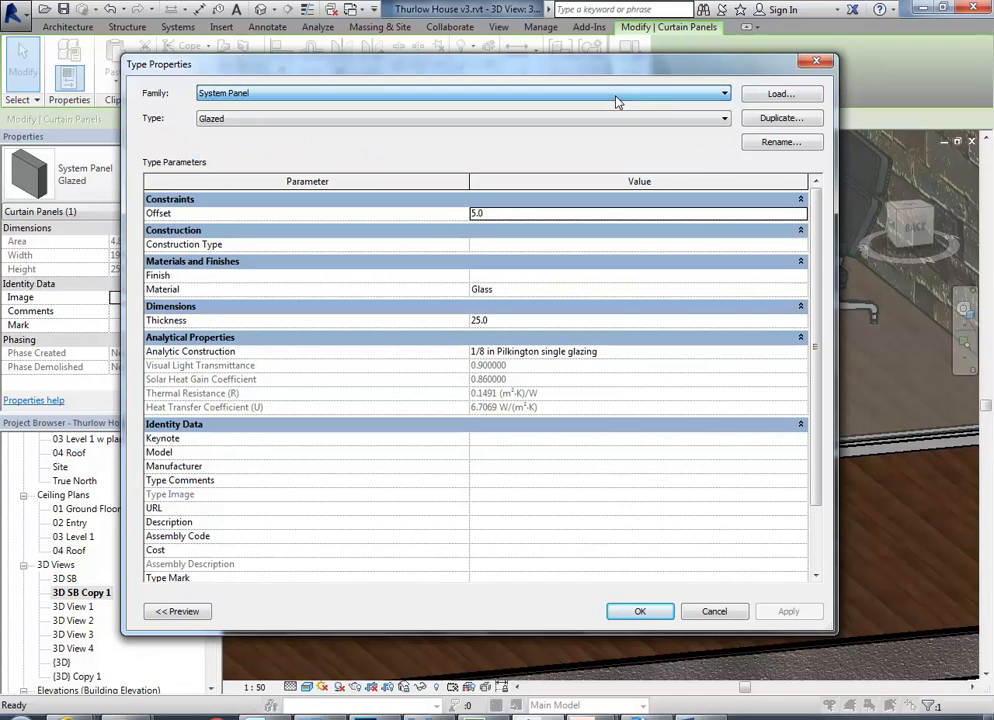
pyautogui.click(781, 96)
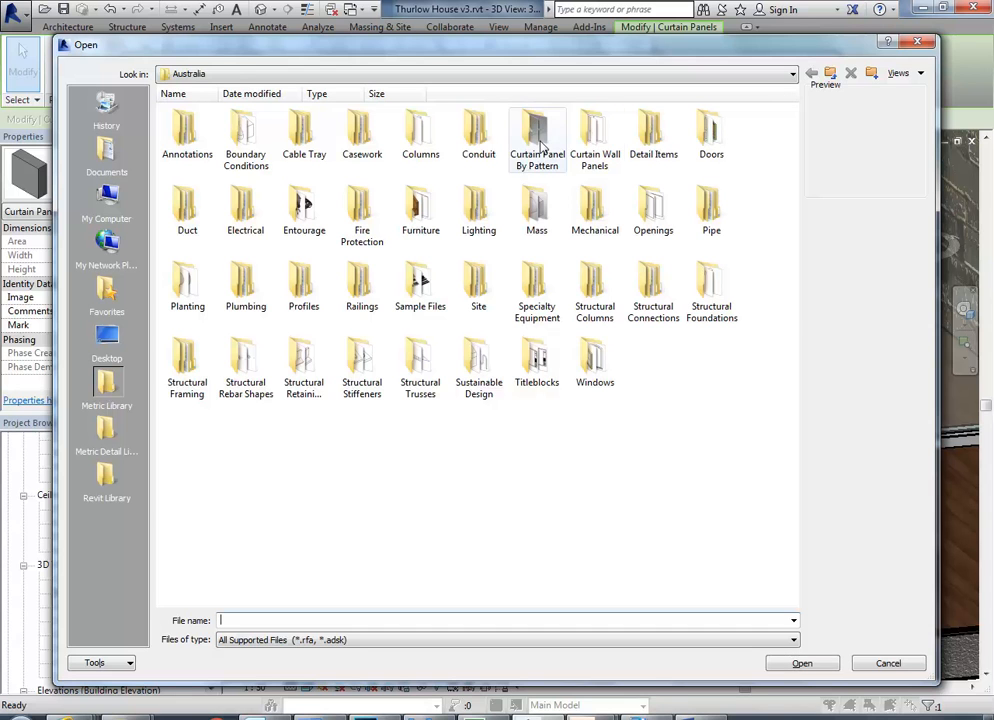
pyautogui.doubleClick(594, 140)
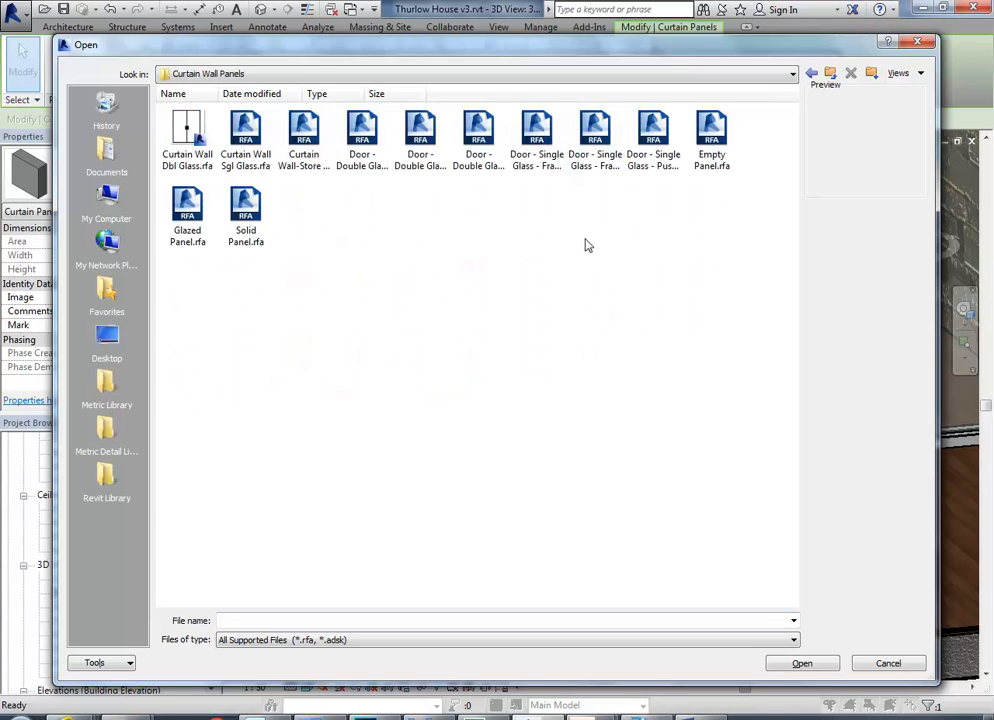
pyautogui.click(711, 160)
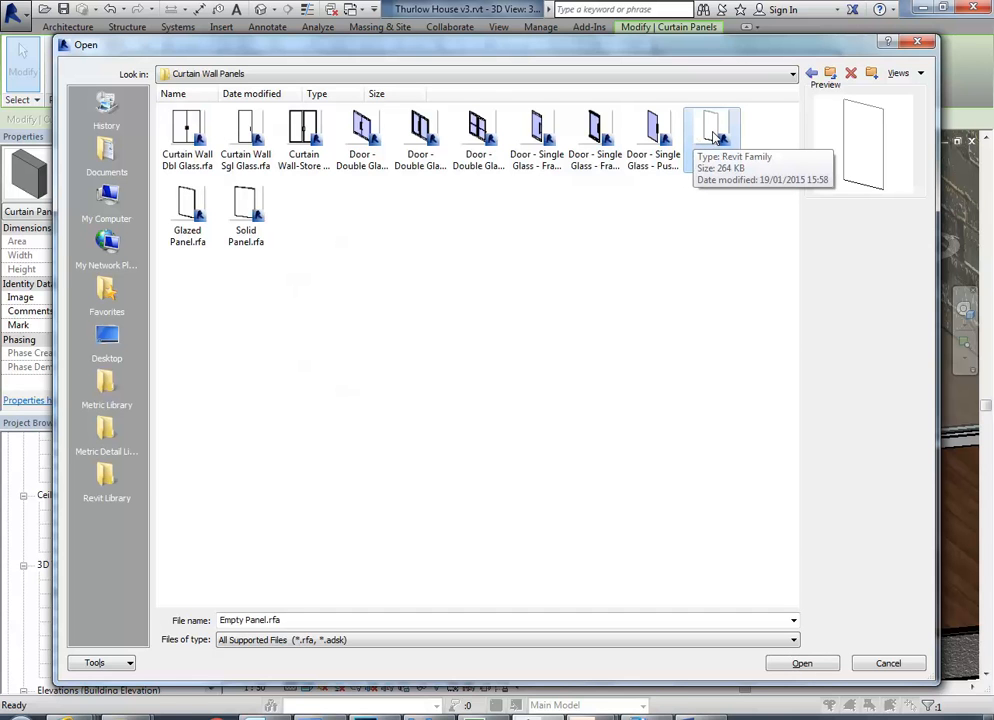
pyautogui.doubleClick(714, 137)
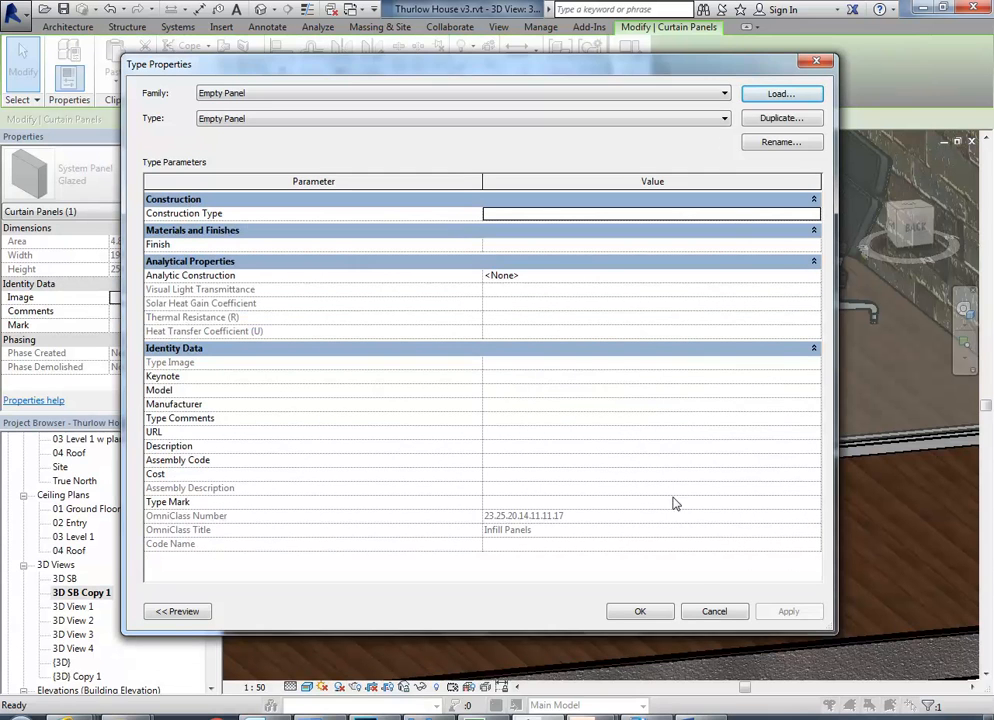
pyautogui.click(632, 613)
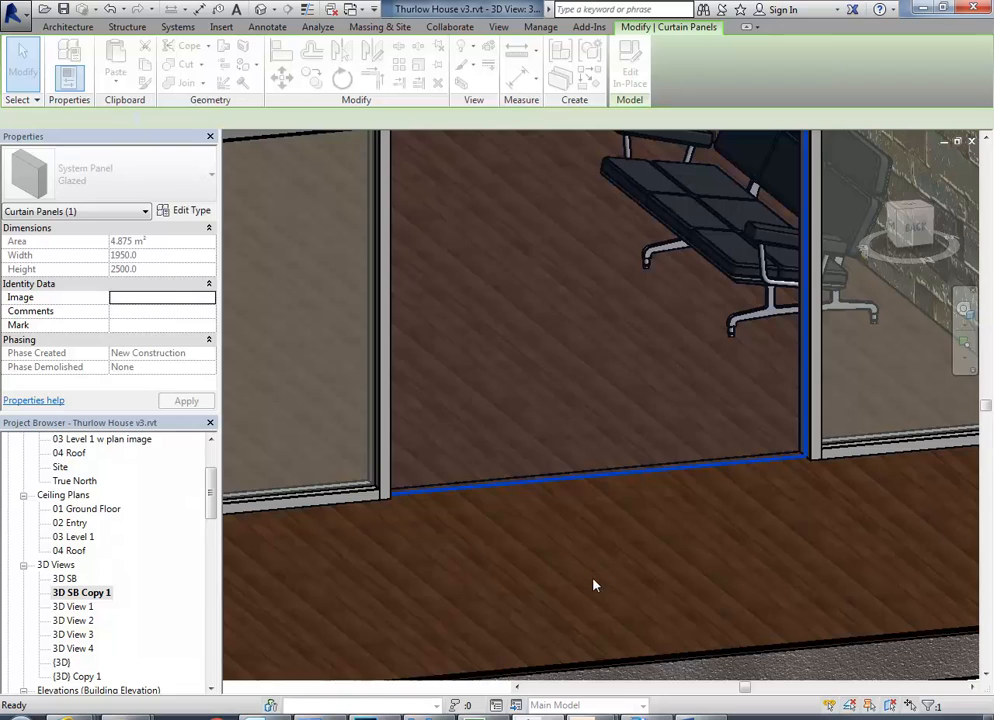
pyautogui.scroll(-3, 560, 480)
pyautogui.click(706, 659)
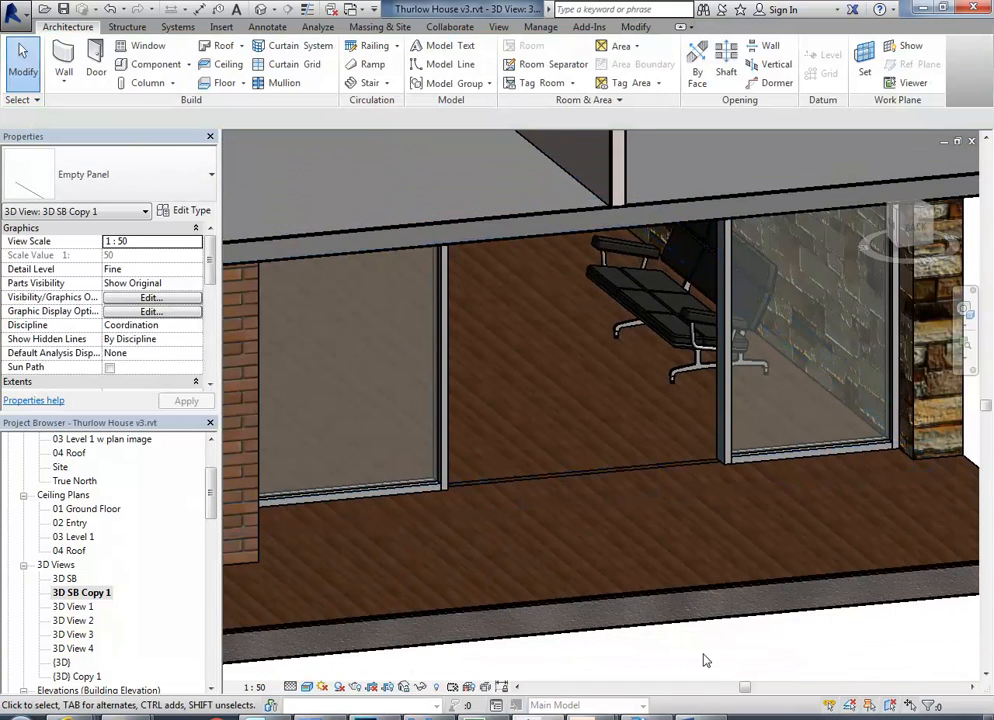
# - Examine the middle bay opening and its floor threshold in the 3D view from the front and from above
pyautogui.scroll(5, 557, 388)
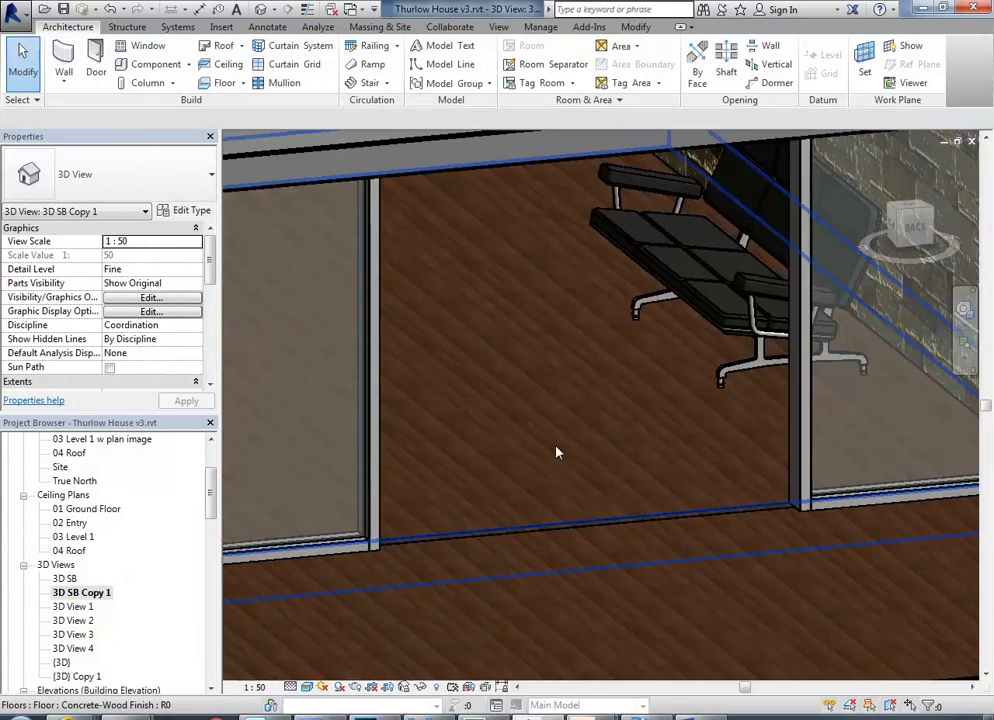
pyautogui.scroll(-3, 465, 442)
pyautogui.moveTo(479, 459); pyautogui.dragTo(493, 464, button='middle')
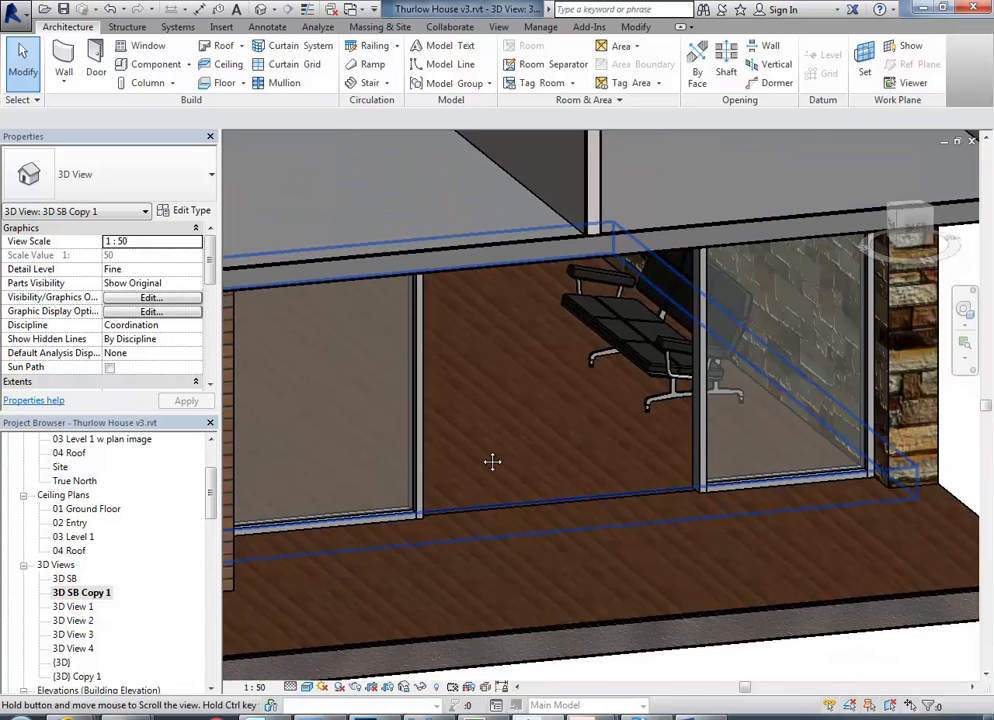
pyautogui.scroll(1, 477, 417)
pyautogui.scroll(2, 478, 423)
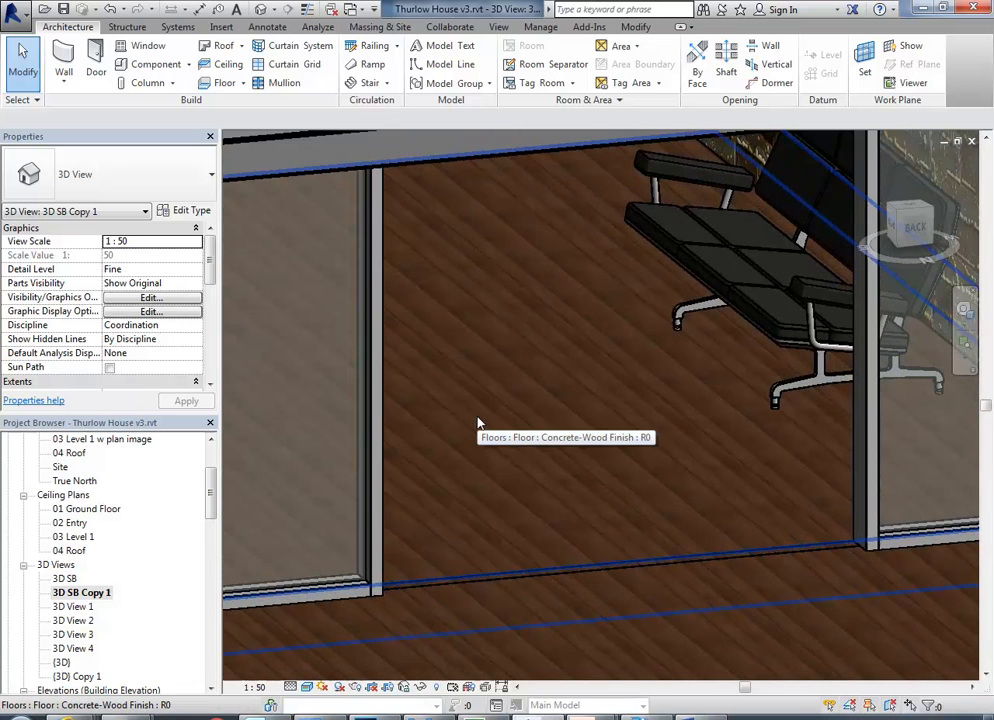
pyautogui.scroll(-2, 478, 423)
pyautogui.keyDown('shift'); pyautogui.moveTo(557, 457); pyautogui.dragTo(548, 585, button='middle'); pyautogui.keyUp('shift')
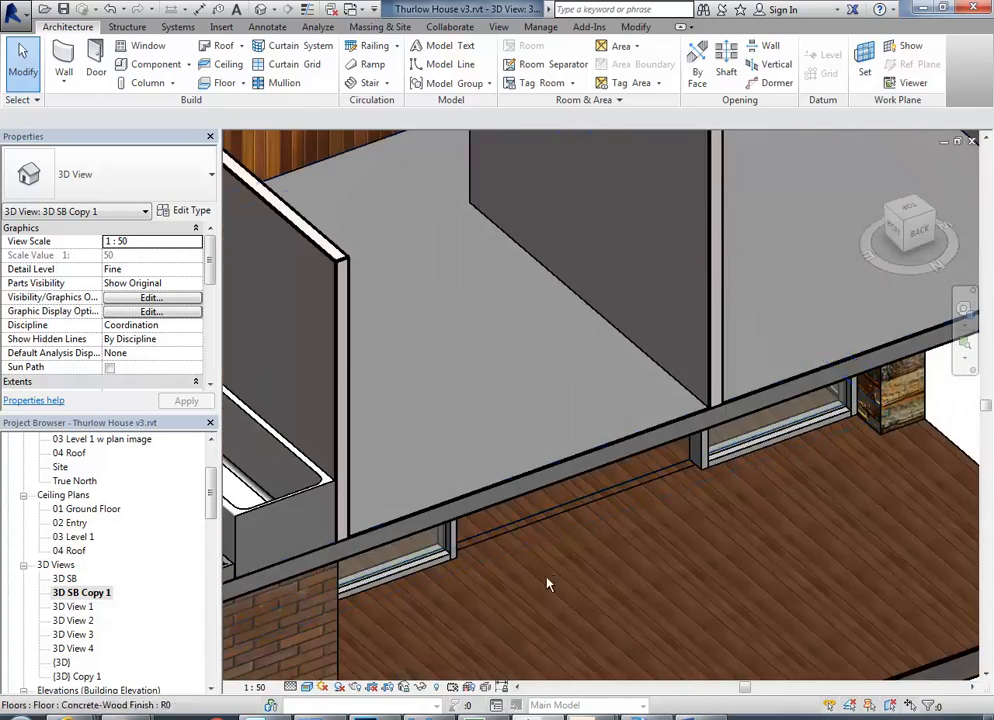
# - Open the 01 Ground Floor plan at the rear curtain wall's empty middle bay
pyautogui.moveTo(210, 505); pyautogui.dragTo(210, 462)
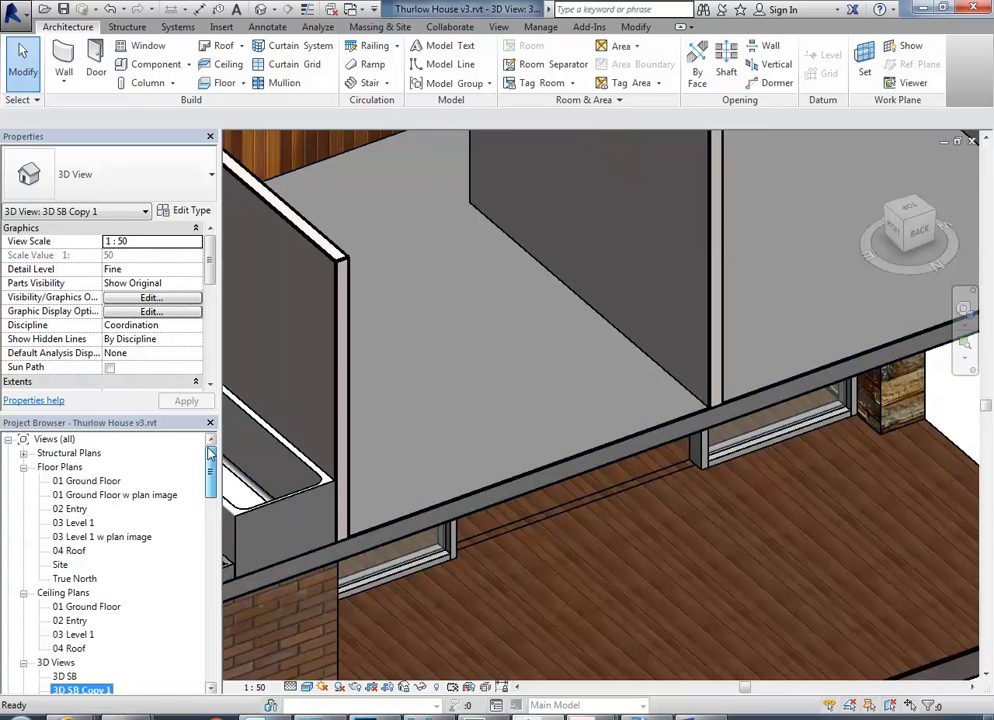
pyautogui.doubleClick(87, 481)
pyautogui.scroll(6, 460, 470)
pyautogui.scroll(3, 452, 480)
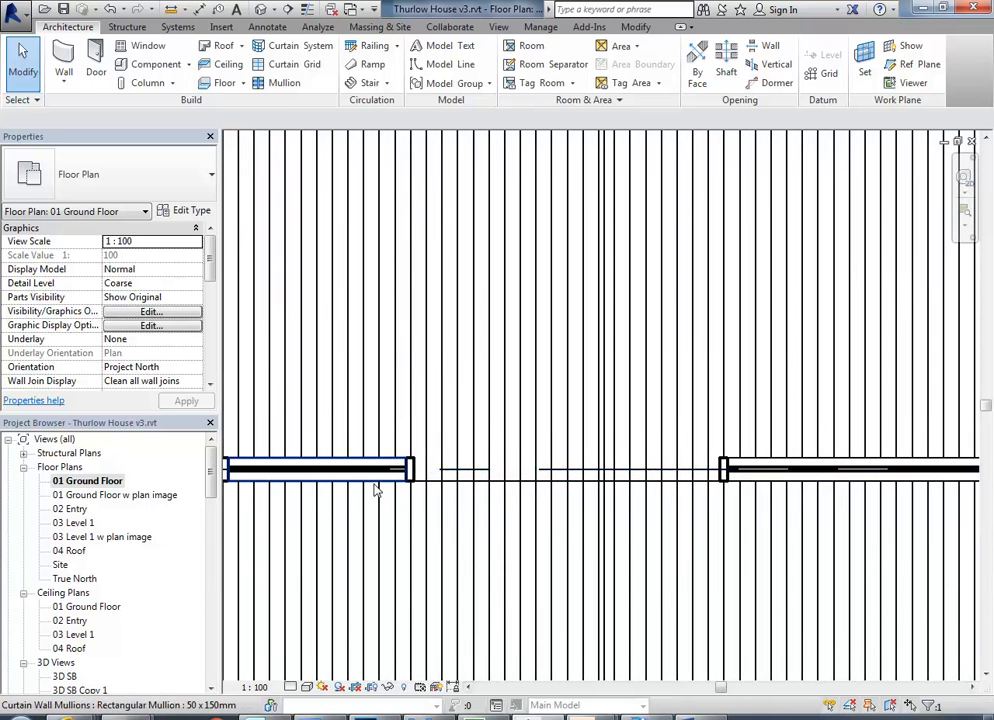
pyautogui.scroll(-3, 375, 490)
pyautogui.scroll(1, 409, 492)
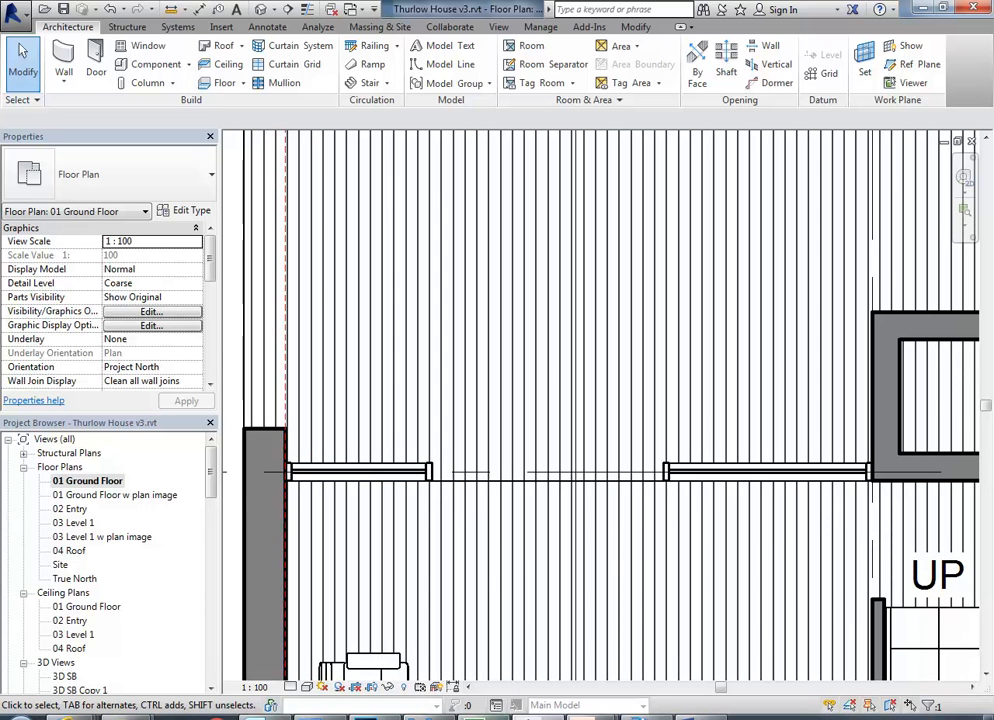
# - Check the sliding door in the staircase reference photo, and return to the curtain wall opening in the ground-floor plan
pyautogui.click(333, 500)
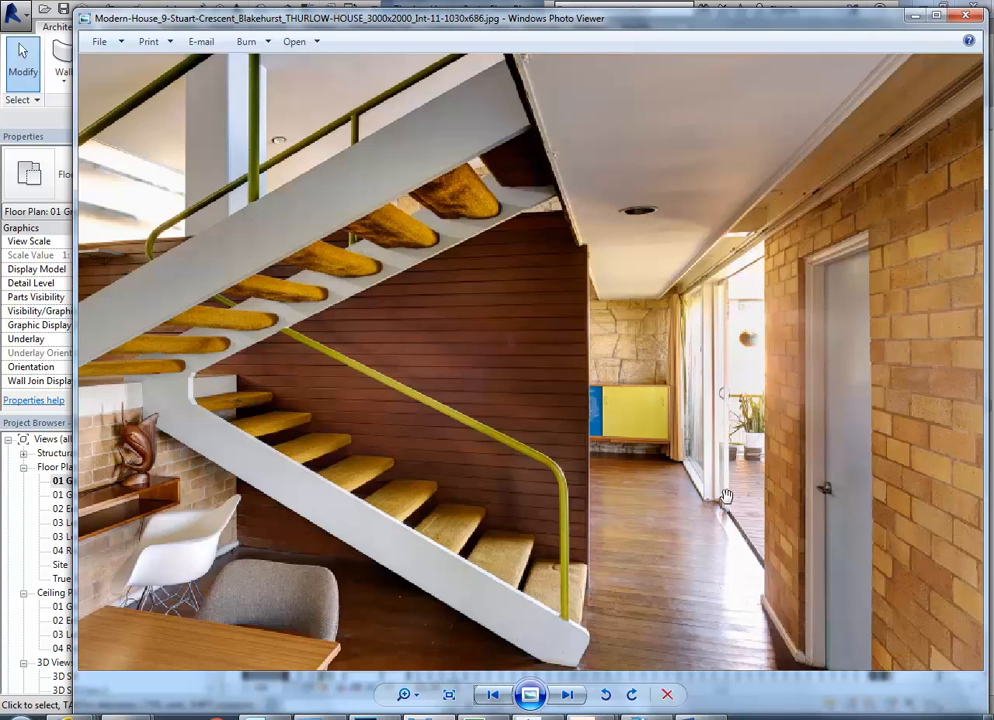
pyautogui.click(915, 15)
pyautogui.moveTo(437, 450); pyautogui.dragTo(464, 442, button='middle')
pyautogui.scroll(2, 456, 523)
pyautogui.scroll(-1, 442, 500)
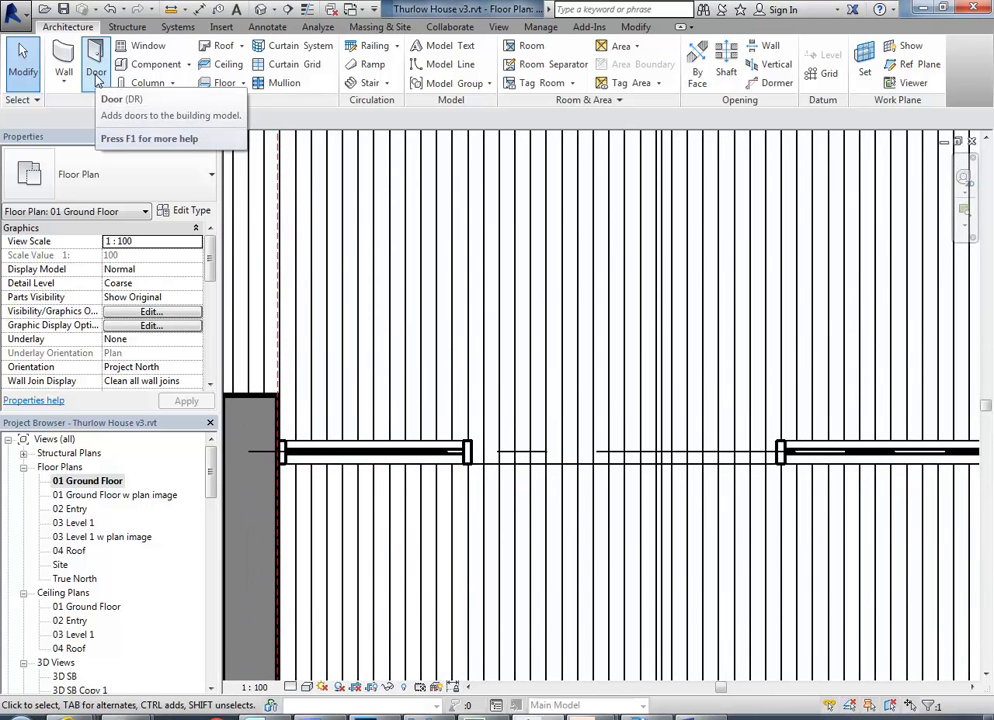
# - Measure the width of the middle bay between its two side mullions in plan
pyautogui.click(44, 10)
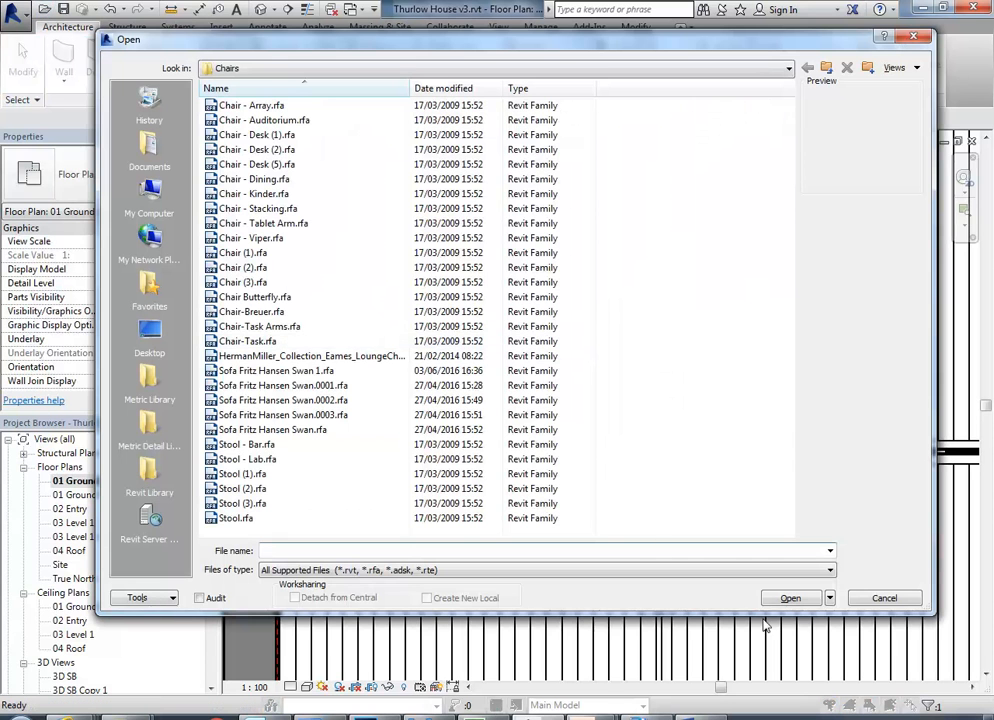
pyautogui.click(884, 598)
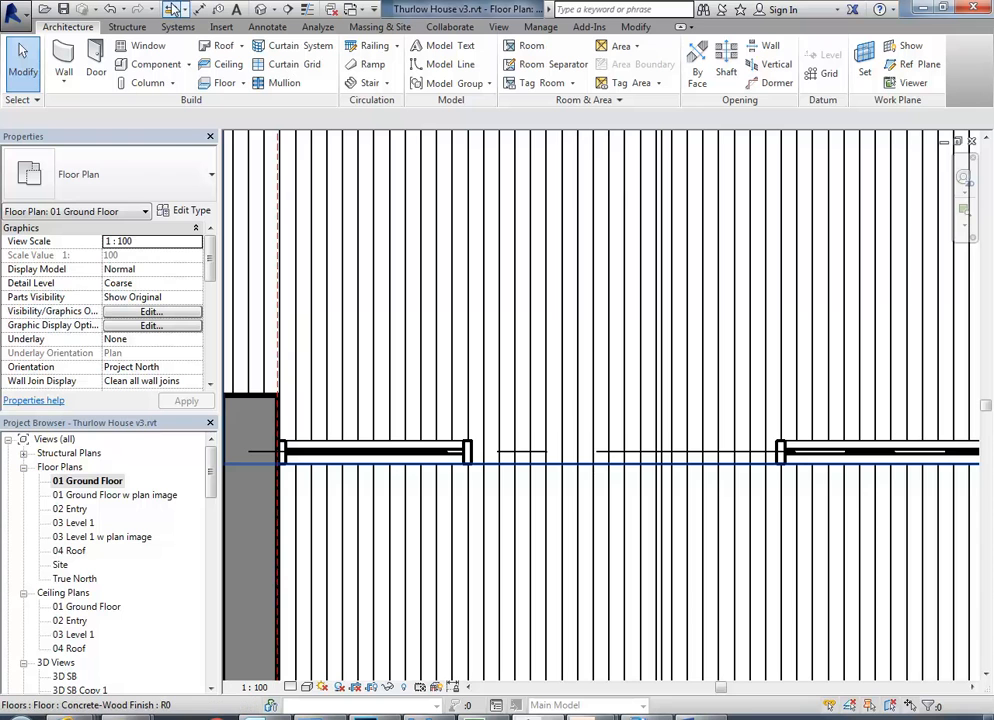
pyautogui.click(469, 458)
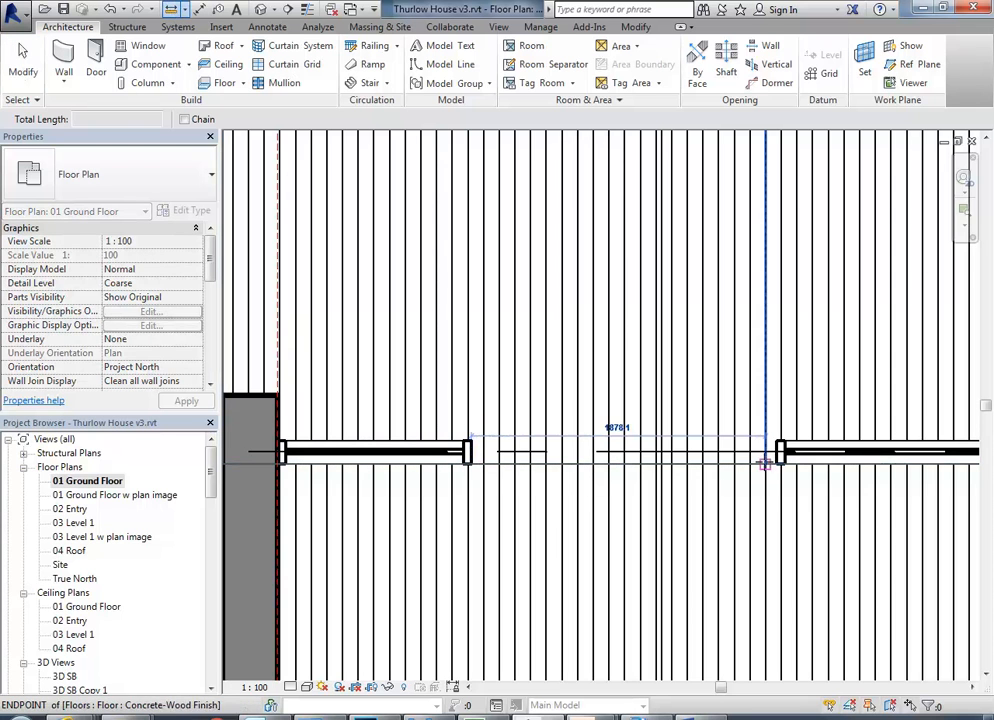
pyautogui.click(784, 462)
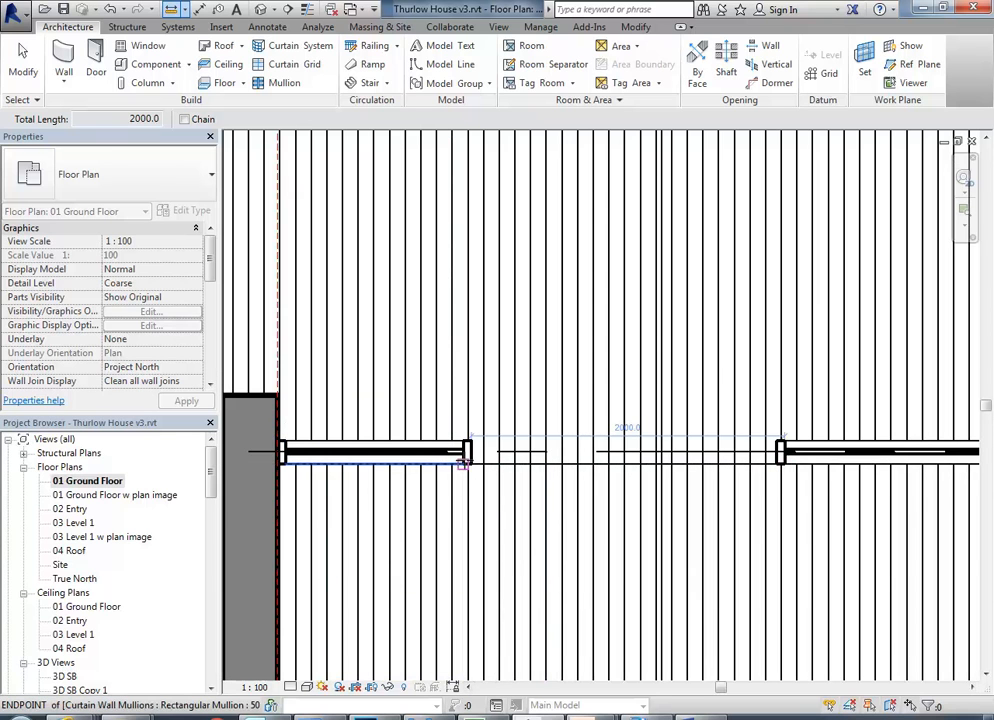
pyautogui.click(463, 463)
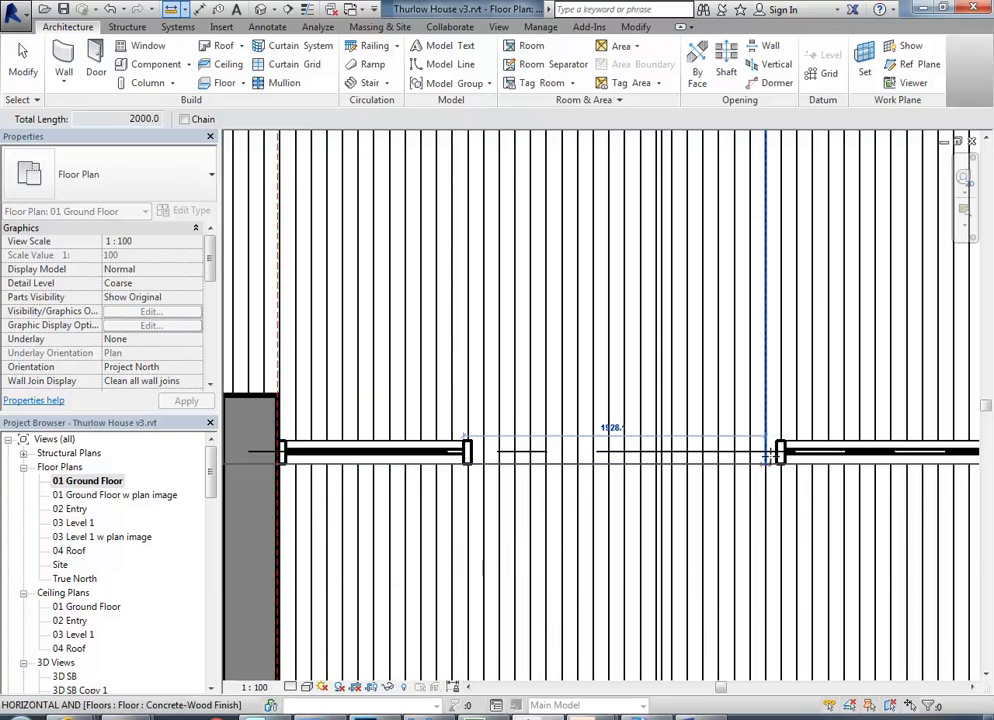
# - Open the family file Frameless-Folding-Door-Panel.rfa from the Doors folder of the Revit Library
pyautogui.click(45, 12)
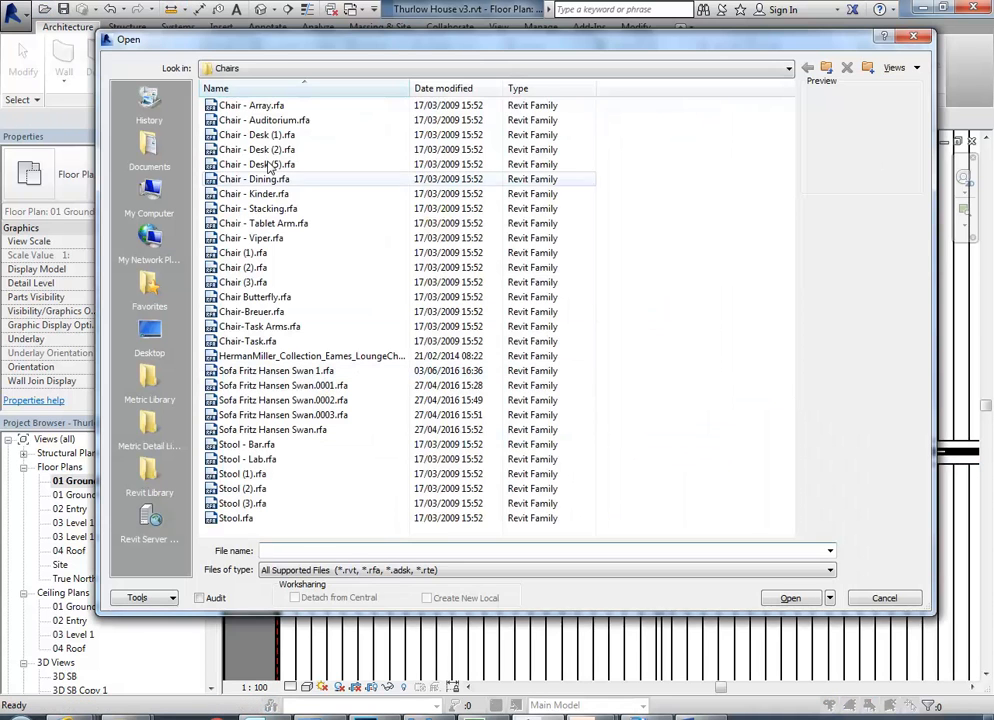
pyautogui.click(290, 68)
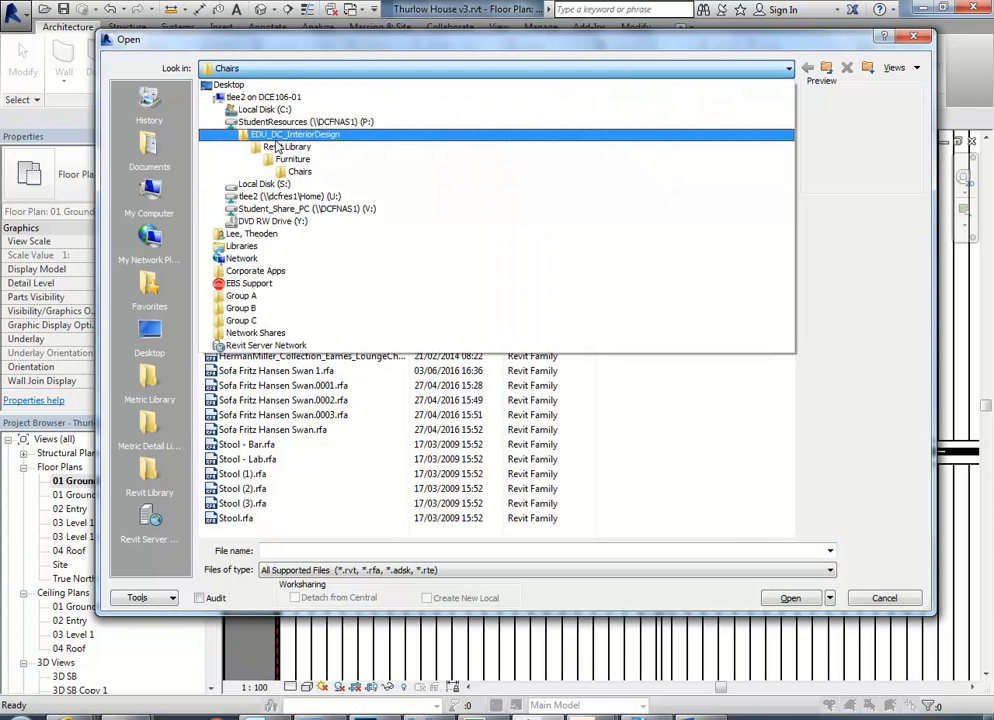
pyautogui.click(277, 147)
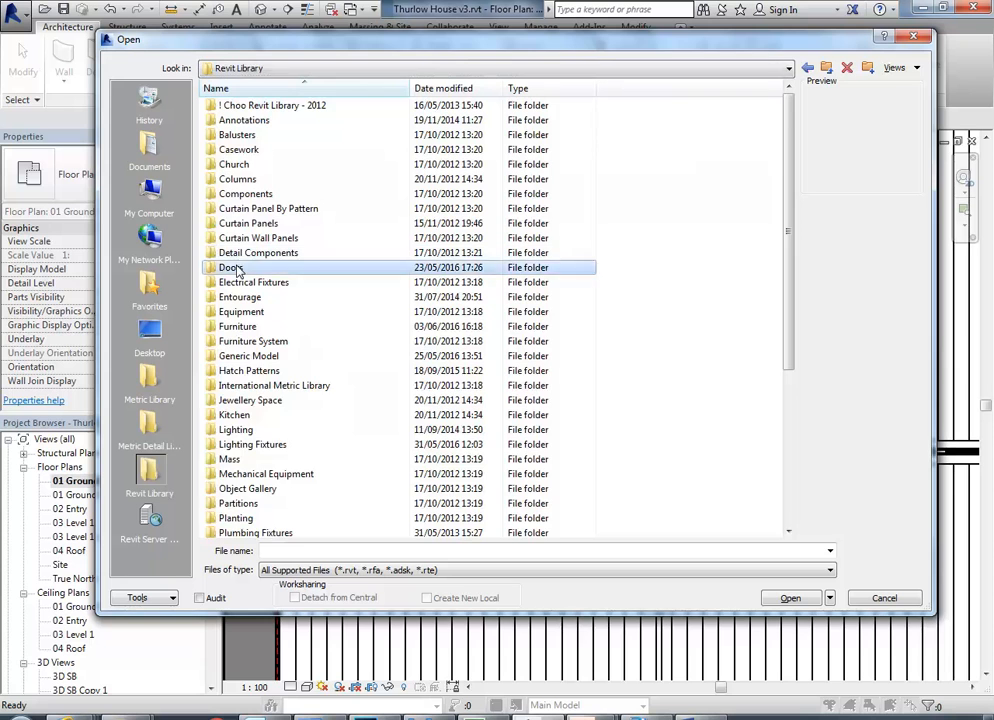
pyautogui.doubleClick(233, 267)
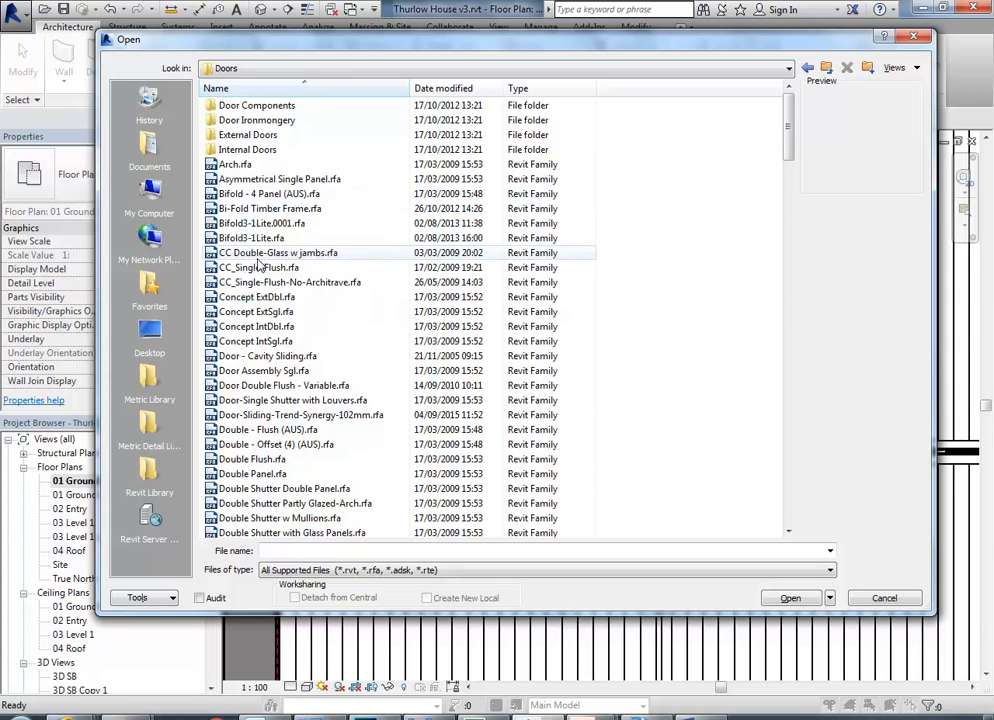
pyautogui.scroll(-6, 257, 444)
pyautogui.scroll(-15, 257, 444)
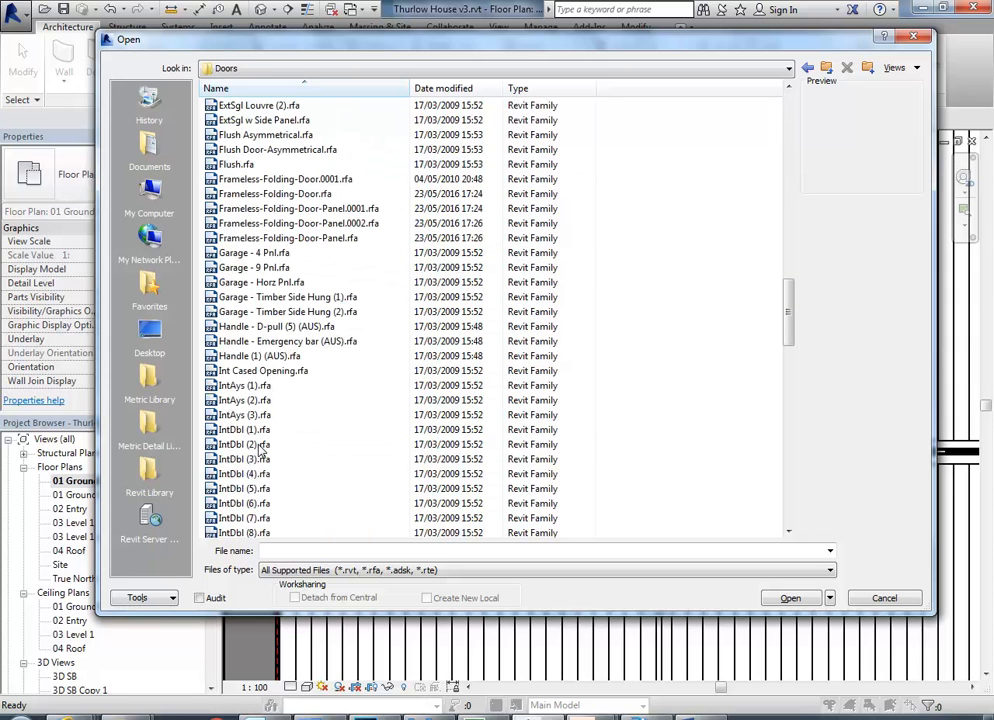
pyautogui.click(250, 239)
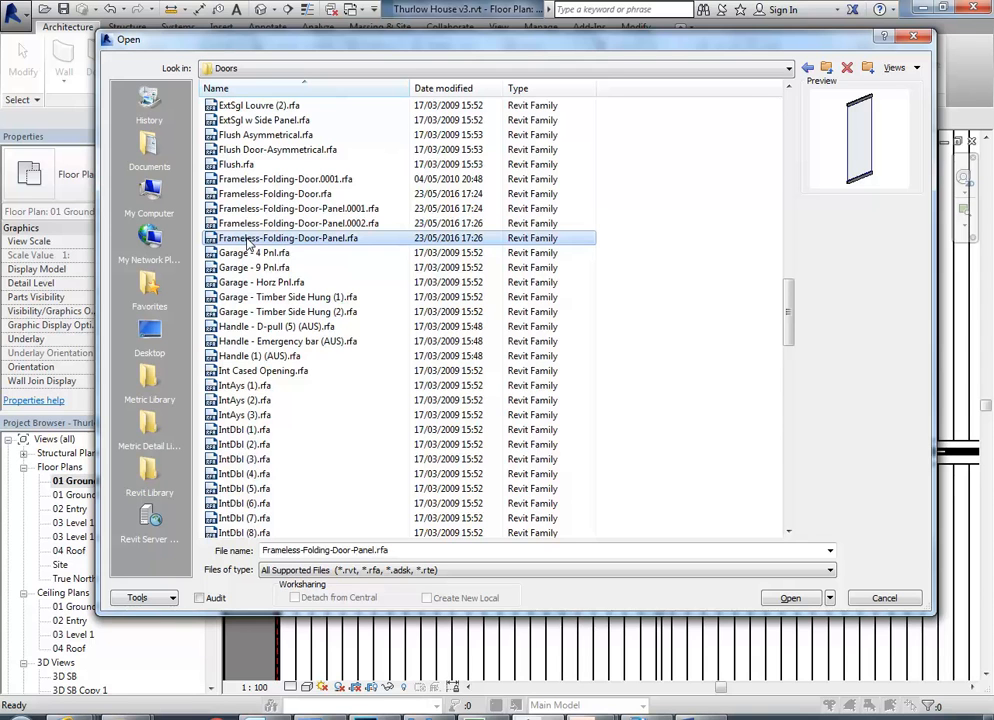
pyautogui.doubleClick(248, 240)
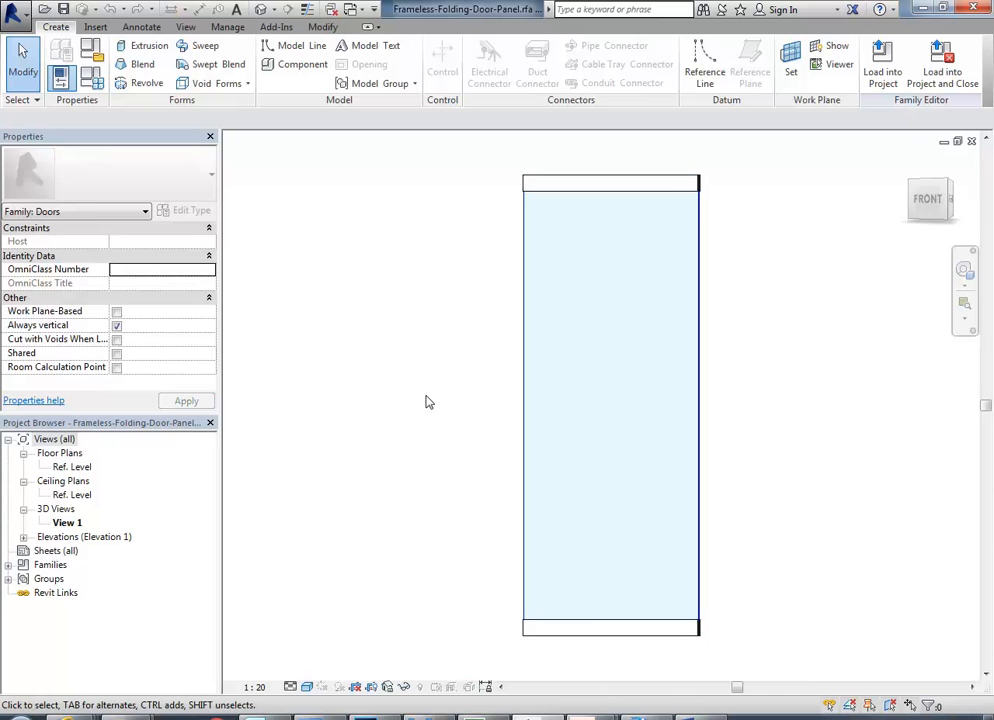
# - Inspect the door panel in 3D, and open the glass pane's extrusion sketch for editing in the Ref. Level plan
pyautogui.keyDown('shift'); pyautogui.moveTo(421, 387); pyautogui.dragTo(586, 536, button='middle'); pyautogui.keyUp('shift')
pyautogui.keyDown('shift'); pyautogui.moveTo(518, 358); pyautogui.dragTo(516, 263, button='middle'); pyautogui.keyUp('shift')
pyautogui.scroll(2, 516, 263)
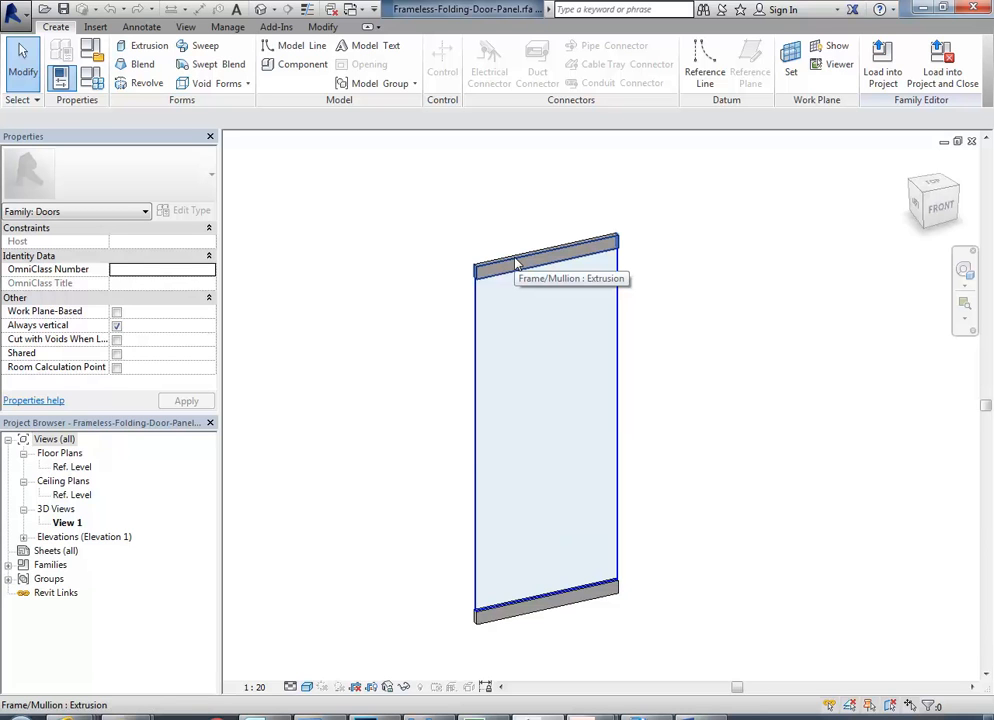
pyautogui.keyDown('shift'); pyautogui.moveTo(516, 263); pyautogui.dragTo(395, 335, button='middle'); pyautogui.keyUp('shift')
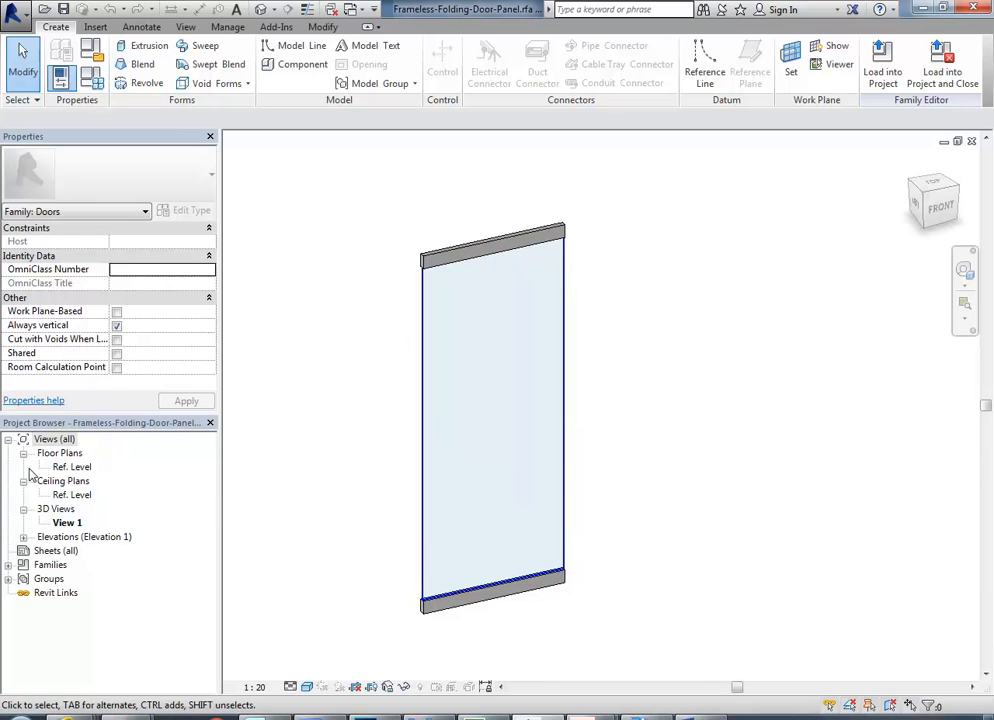
pyautogui.doubleClick(72, 467)
pyautogui.scroll(5, 462, 361)
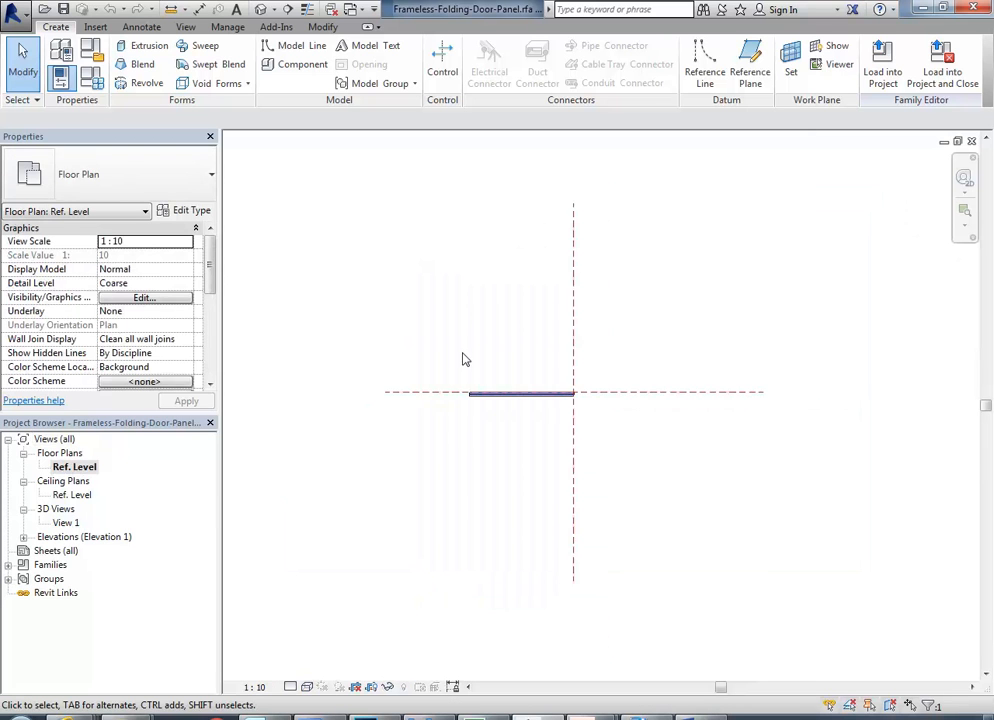
pyautogui.click(500, 375)
pyautogui.scroll(-2, 488, 381)
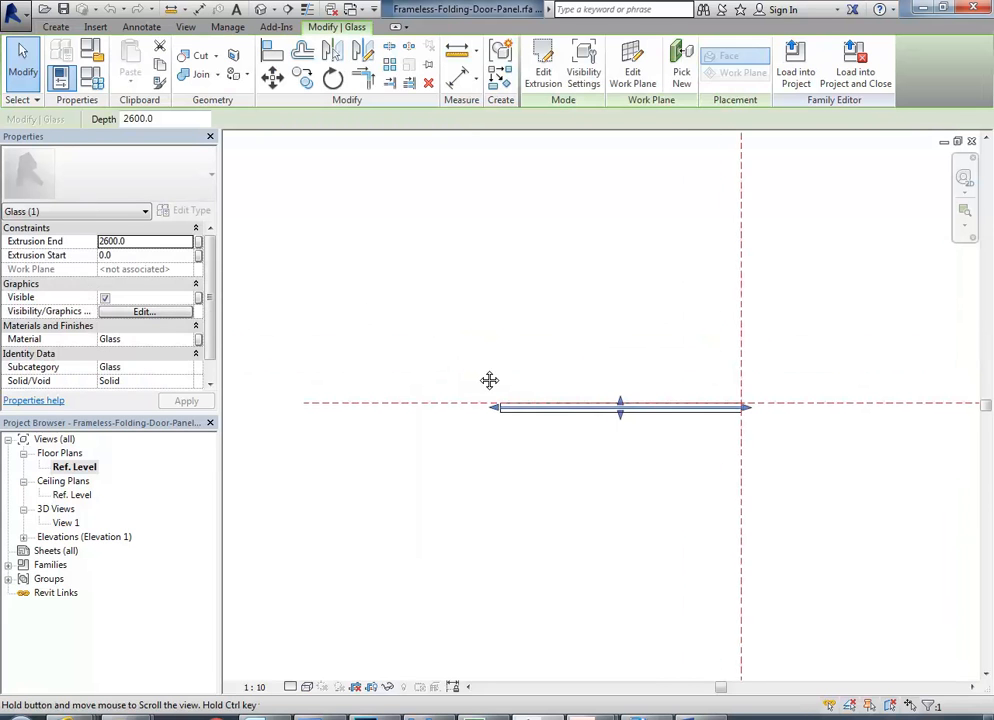
pyautogui.click(548, 68)
pyautogui.moveTo(459, 348); pyautogui.dragTo(536, 472)
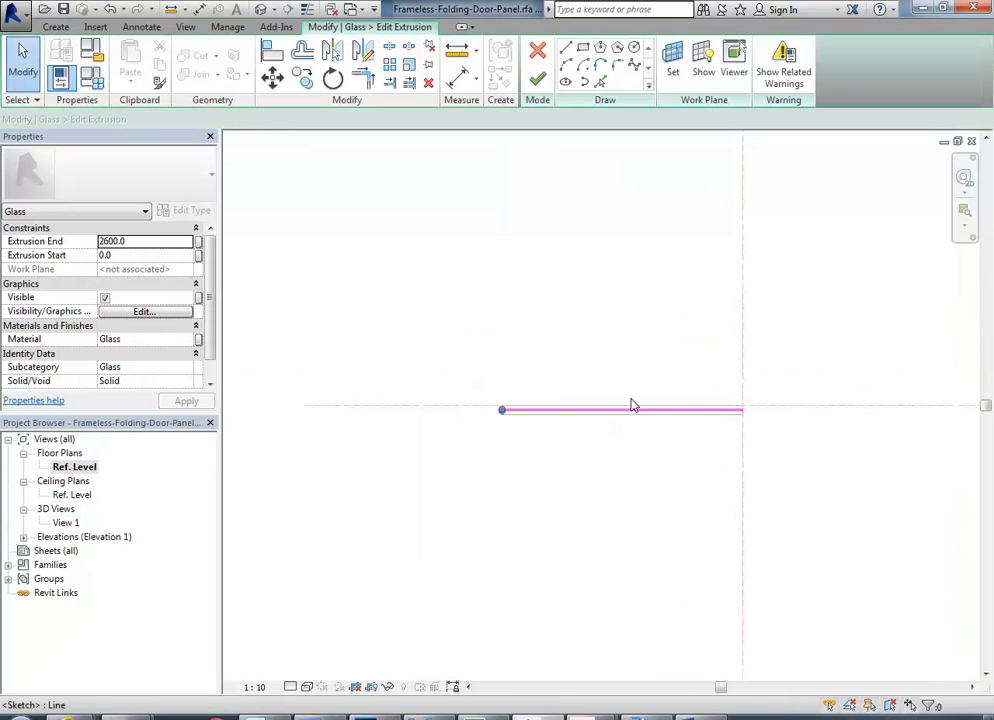
# - Lengthen the glass profile in plan by moving its free short end outward, and finish the sketch
pyautogui.click(631, 405)
pyautogui.moveTo(546, 435); pyautogui.dragTo(570, 402, button='middle')
pyautogui.scroll(4, 560, 420)
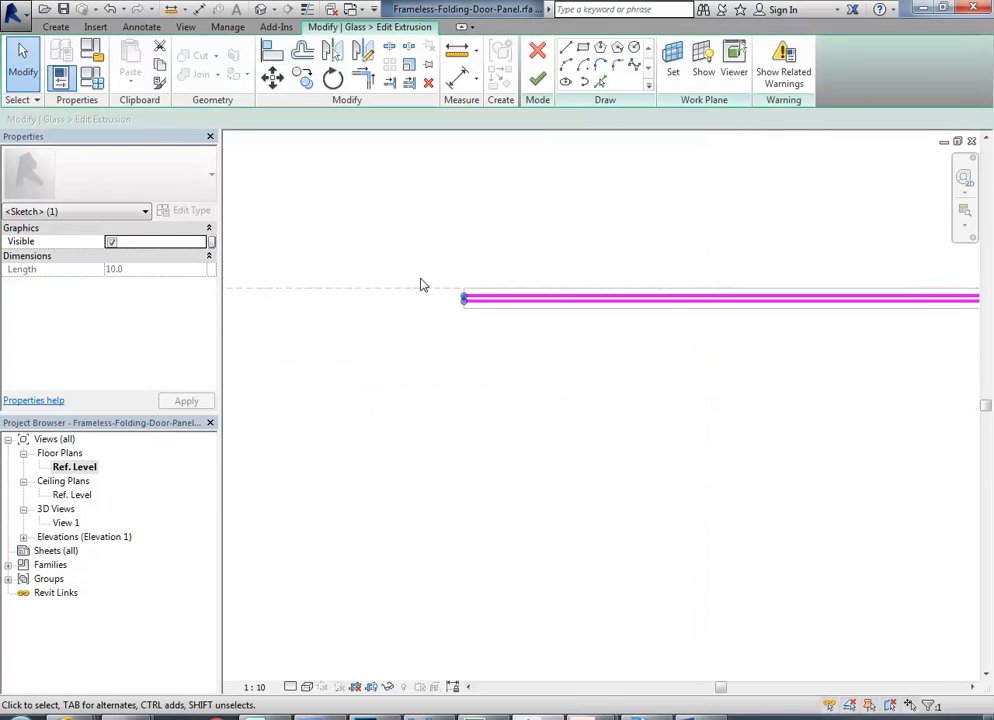
pyautogui.click(474, 240)
pyautogui.scroll(2, 486, 284)
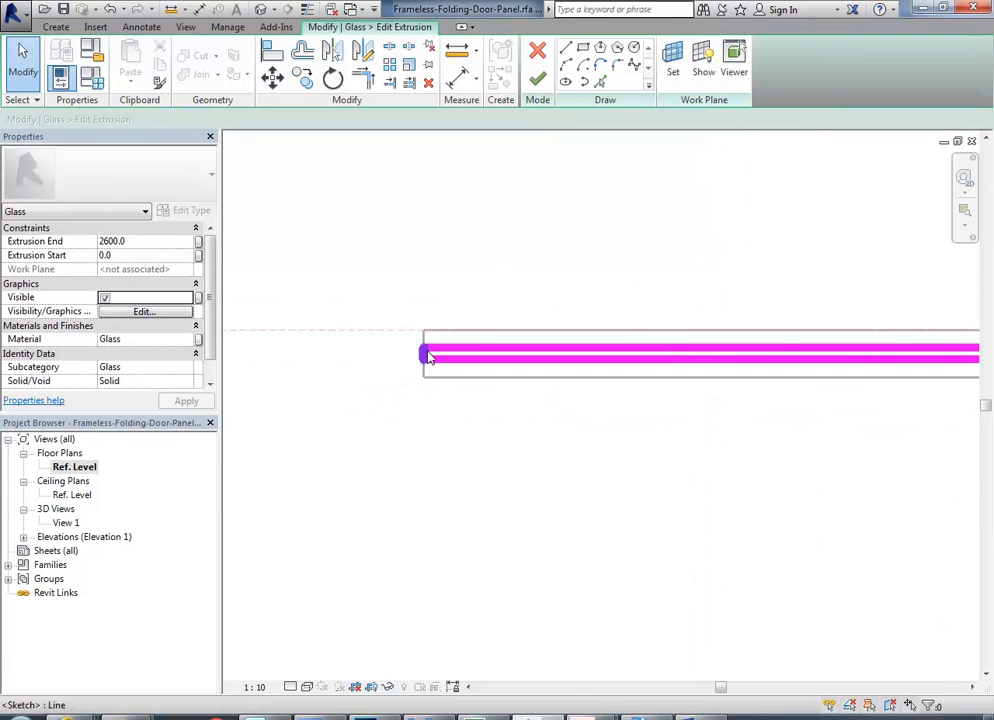
pyautogui.moveTo(424, 353); pyautogui.dragTo(358, 350)
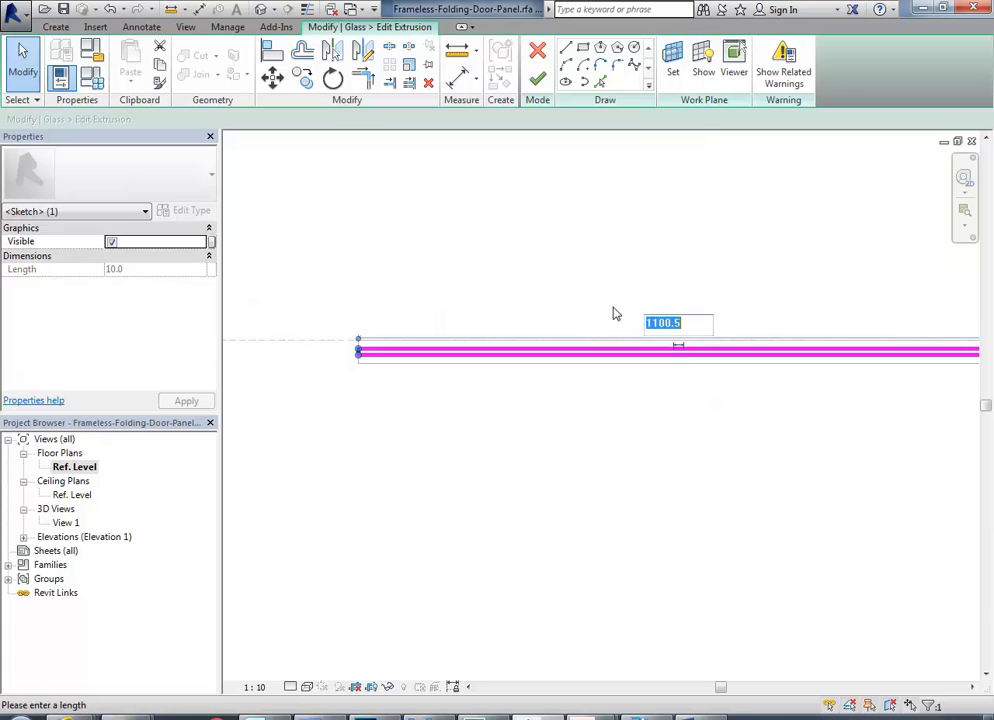
pyautogui.press('Return')
pyautogui.scroll(-2, 525, 295)
pyautogui.moveTo(545, 312); pyautogui.dragTo(612, 345, button='middle')
pyautogui.click(537, 84)
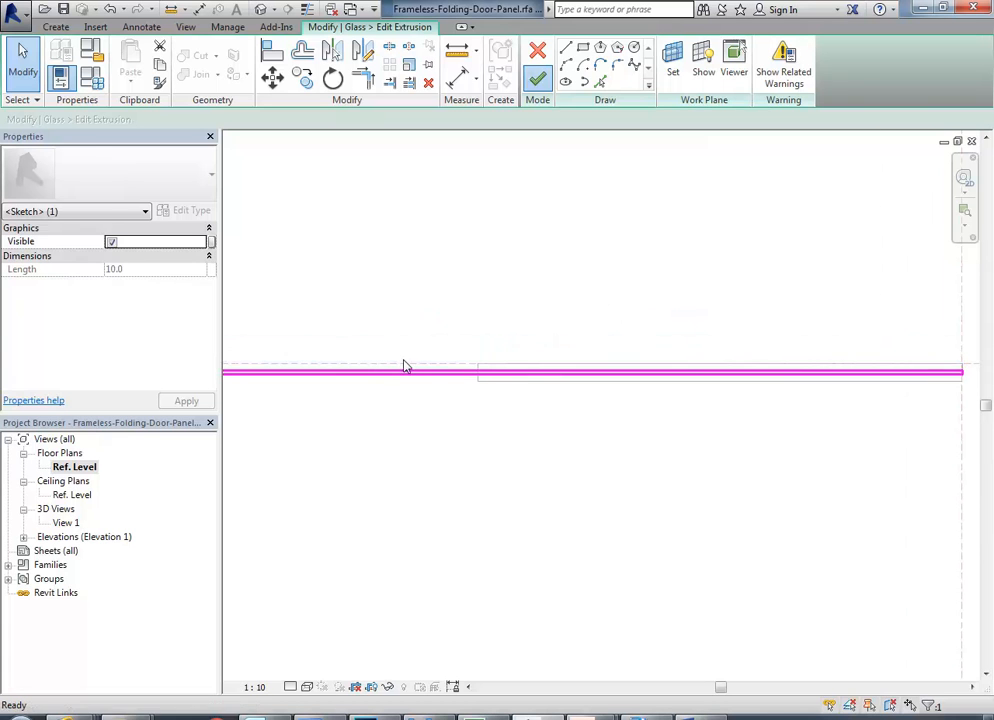
# - Stretch the bottom frame rail in plan so that it reaches the extended end of the glass
pyautogui.scroll(2, 630, 400)
pyautogui.click(646, 390)
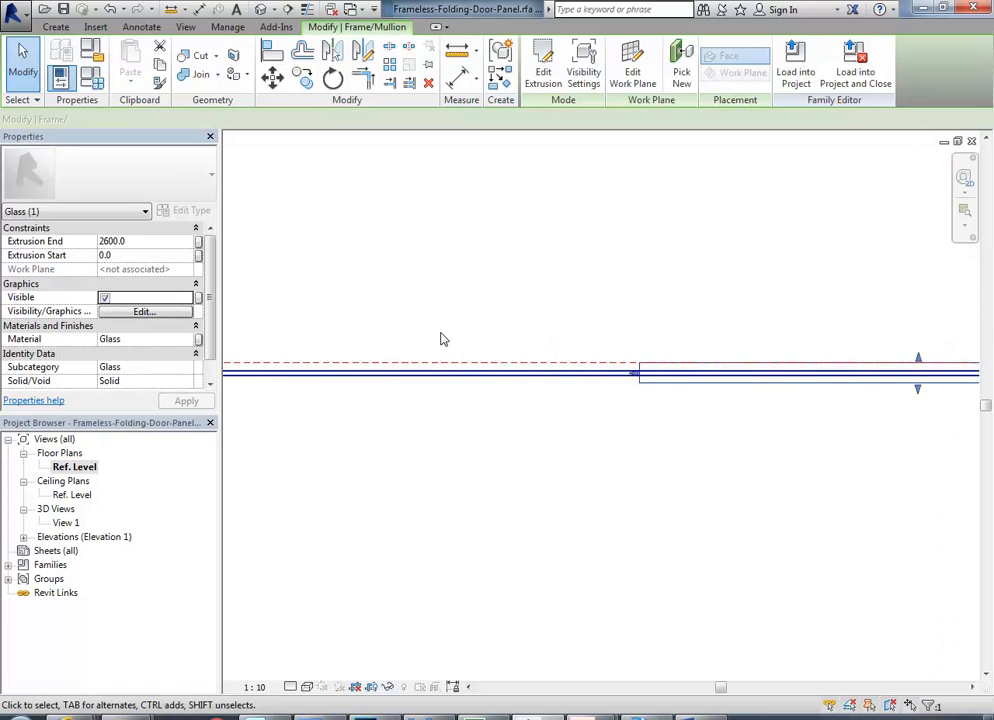
pyautogui.scroll(1, 441, 339)
pyautogui.moveTo(441, 339); pyautogui.dragTo(591, 366, button='middle')
pyautogui.moveTo(818, 404); pyautogui.dragTo(267, 404)
pyautogui.click(384, 318)
pyautogui.scroll(-2, 384, 320)
pyautogui.moveTo(382, 346); pyautogui.dragTo(354, 388, button='middle')
pyautogui.scroll(-2, 352, 388)
# - Stretch the top frame rail in the 3D view to the extended edge of the glass
pyautogui.doubleClick(65, 523)
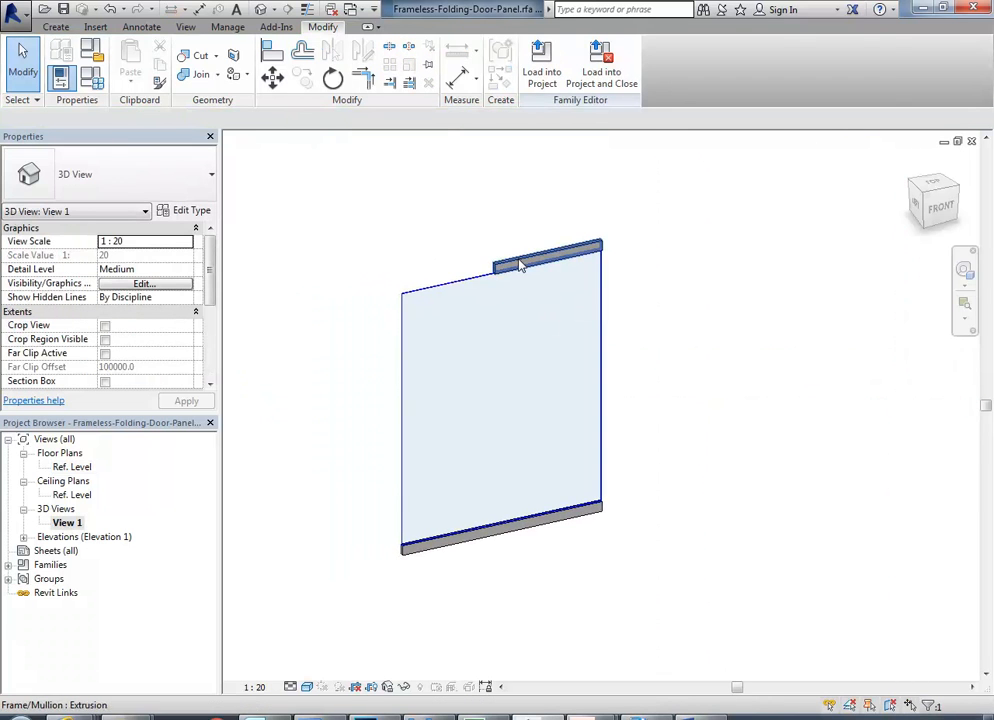
pyautogui.click(524, 264)
pyautogui.scroll(4, 486, 277)
pyautogui.moveTo(580, 286)
pyautogui.mouseDown()
pyautogui.moveTo(544, 309)
pyautogui.moveTo(344, 340)
pyautogui.mouseUp()
pyautogui.click(605, 283)
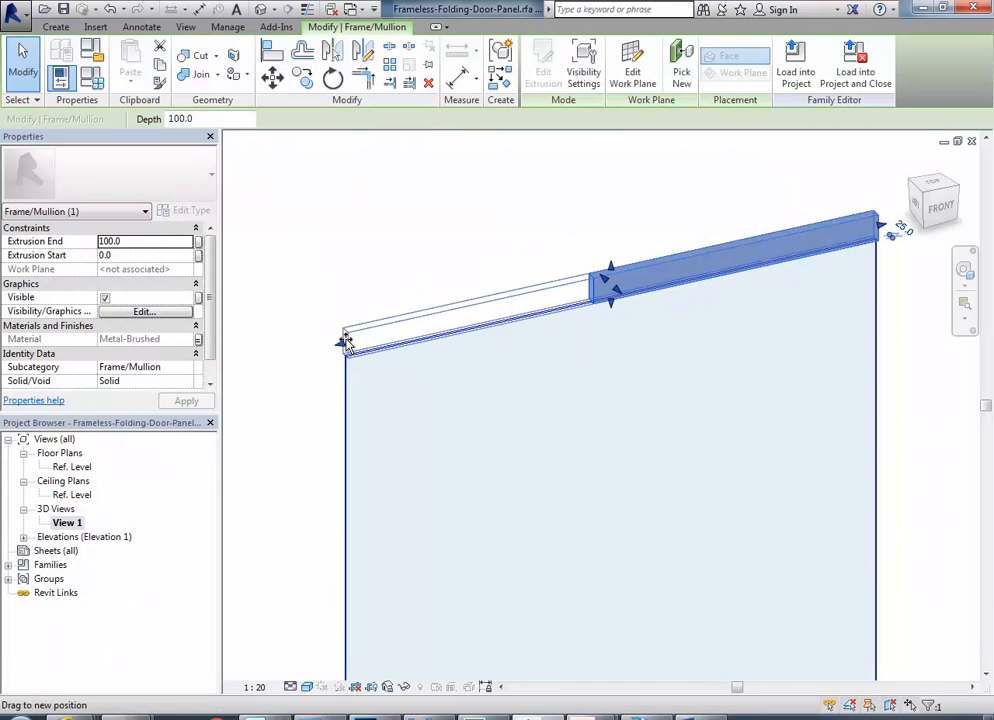
pyautogui.click(377, 226)
pyautogui.scroll(-3, 393, 240)
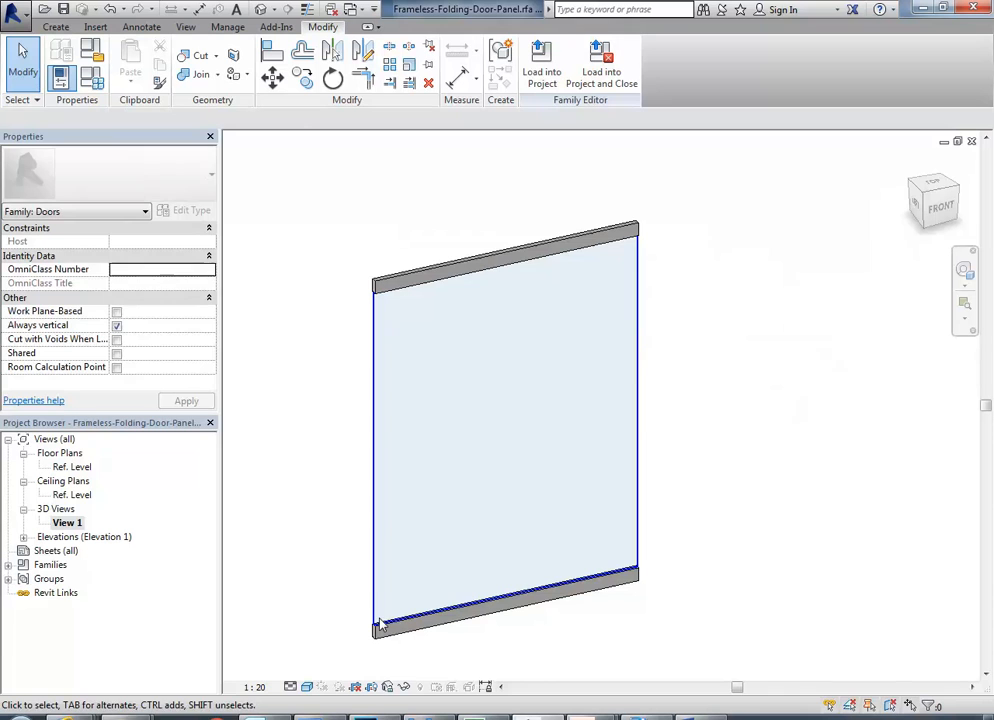
# - In the Ref. Level plan, sketch a rectangle about 61 mm wide and 40 mm deep at the panel's free end for a new extrusion
pyautogui.doubleClick(72, 467)
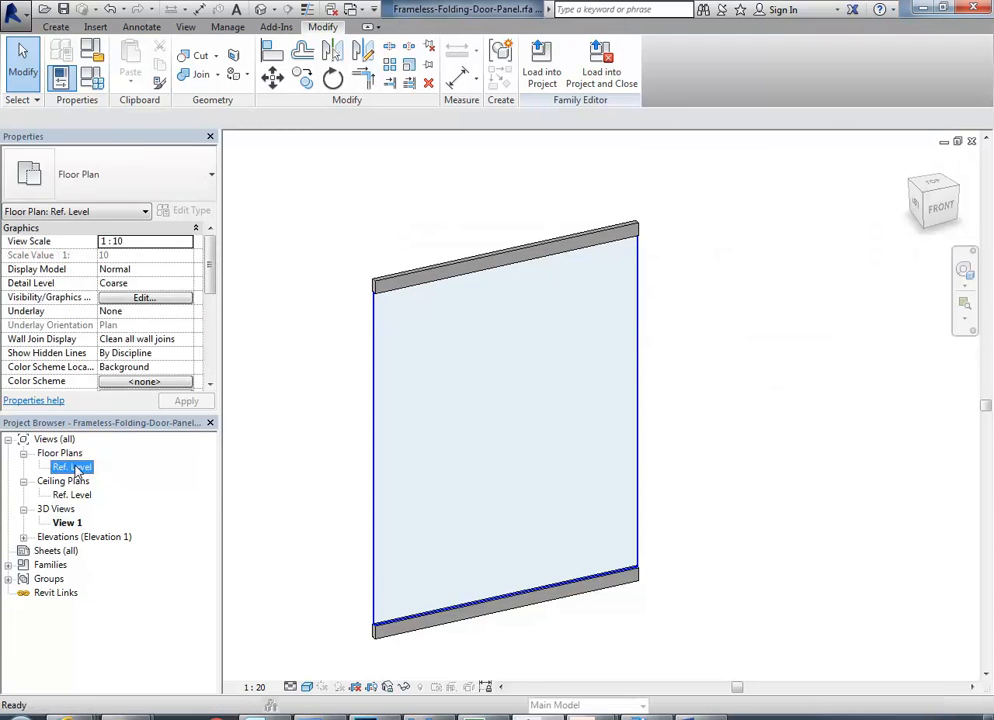
pyautogui.scroll(5, 350, 350)
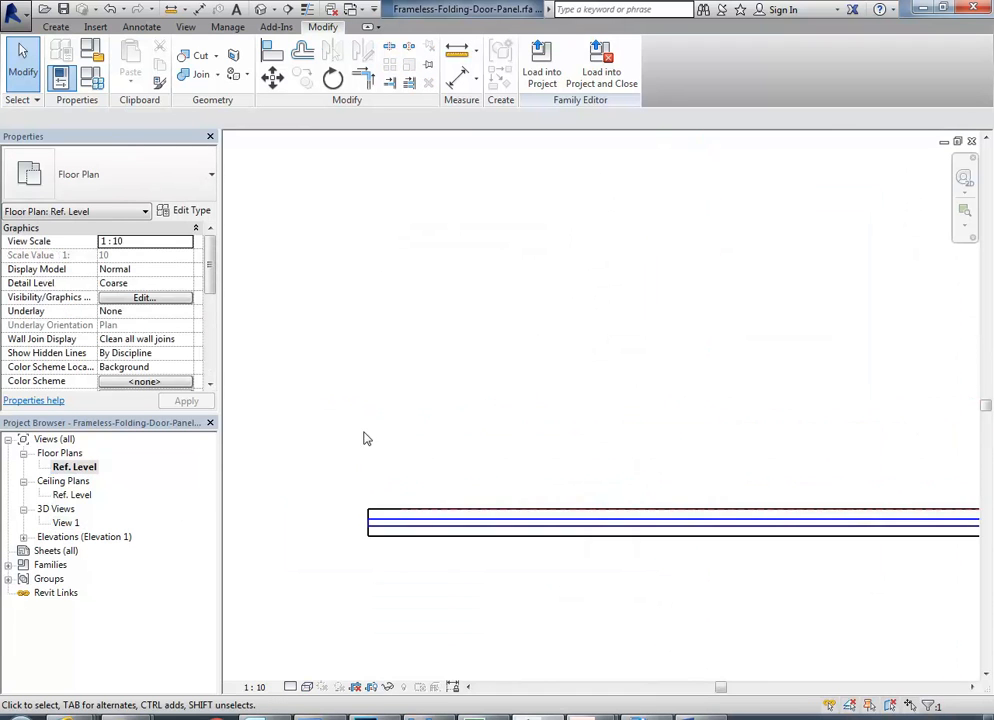
pyautogui.click(54, 27)
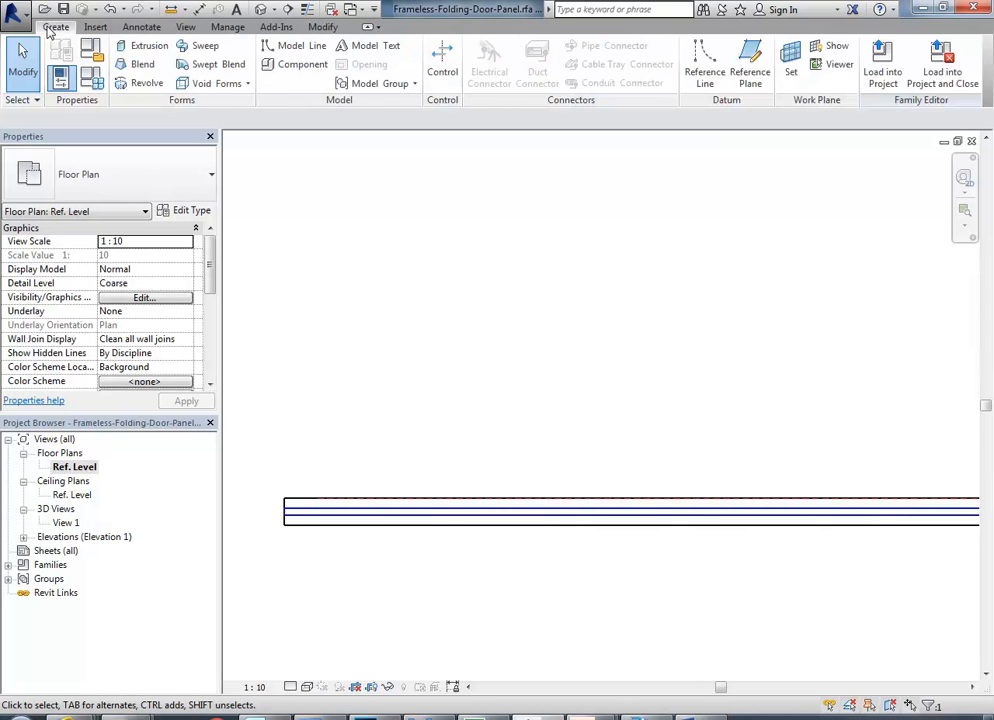
pyautogui.click(146, 47)
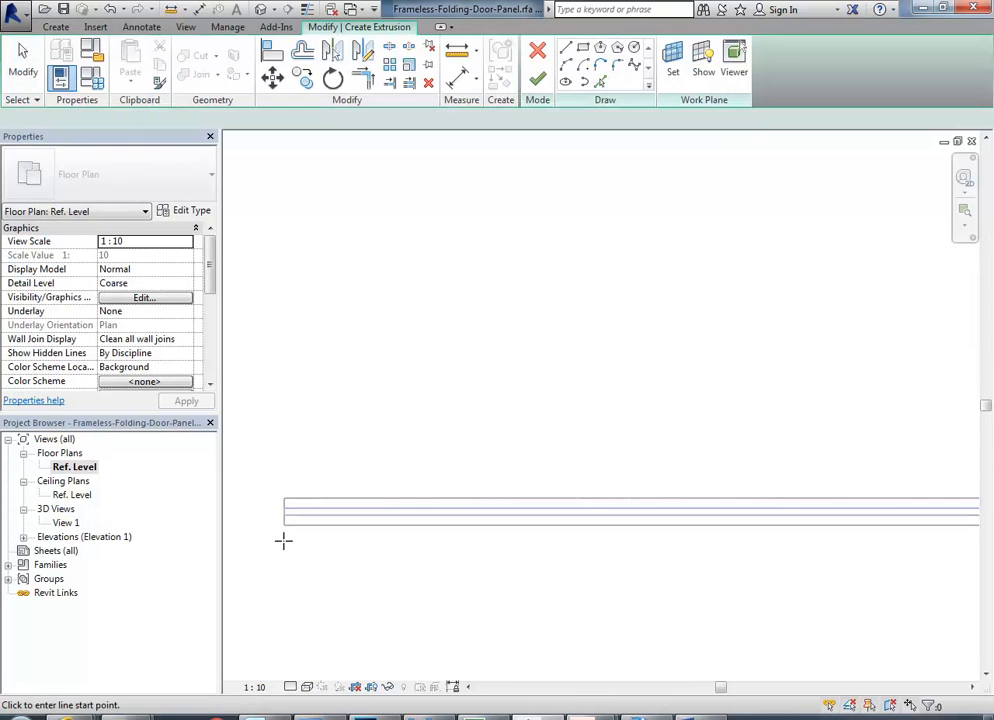
pyautogui.click(314, 512)
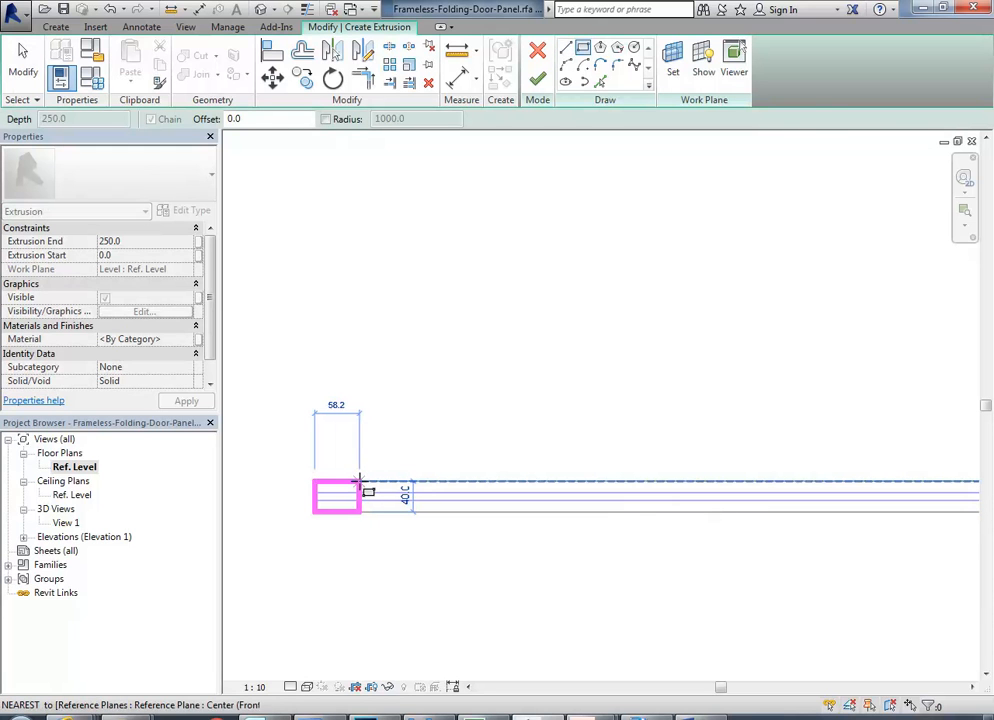
pyautogui.click(362, 480)
pyautogui.rightClick(391, 396)
pyautogui.click(400, 407)
pyautogui.rightClick(431, 349)
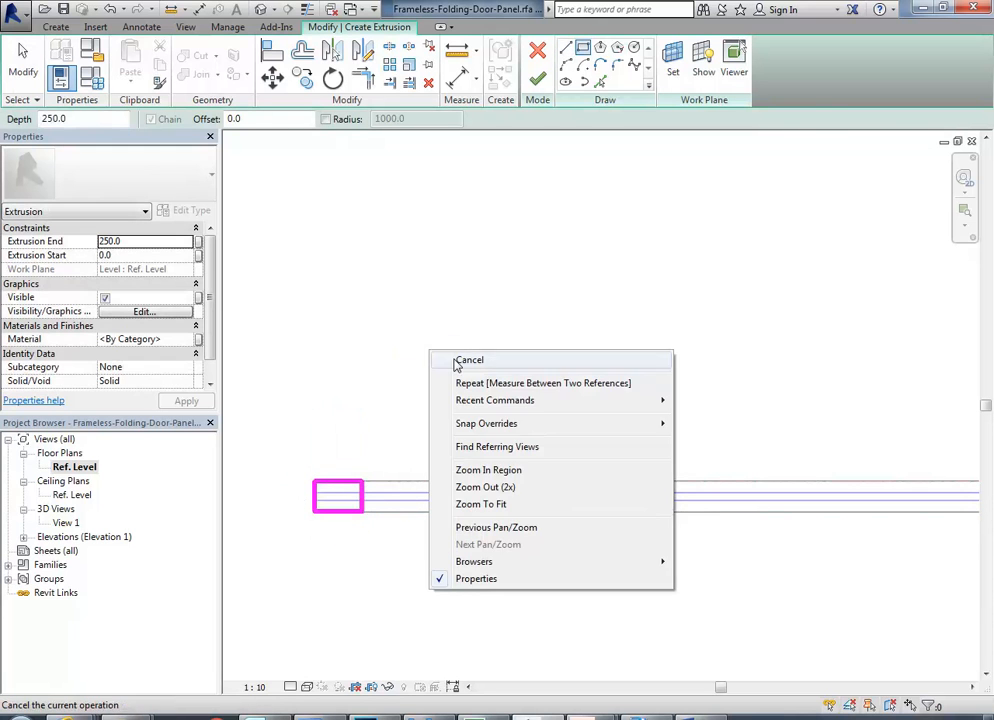
pyautogui.click(453, 360)
# - Widen the new extrusion's rectangle by moving its inner short edge towards the middle of the panel
pyautogui.click(364, 497)
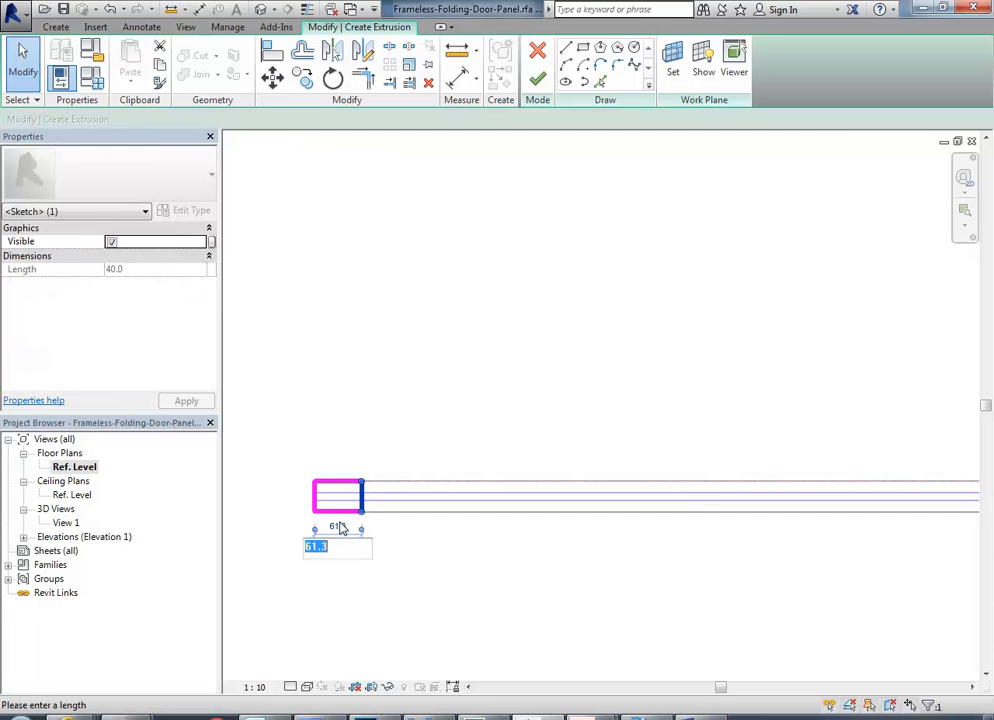
pyautogui.write('0')
pyautogui.press('Return')
pyautogui.click(324, 386)
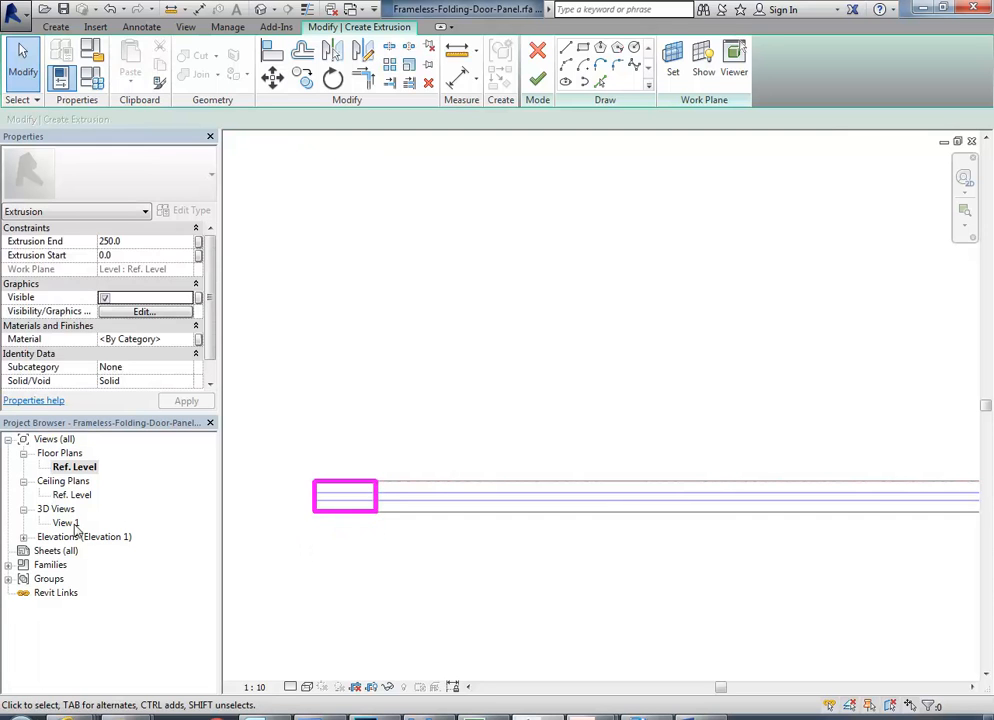
# - Finish the stile extrusion and stretch it in 3D between the two rails, with extrusion start 100 and extrusion end 2700
pyautogui.click(66, 524)
pyautogui.doubleClick(66, 524)
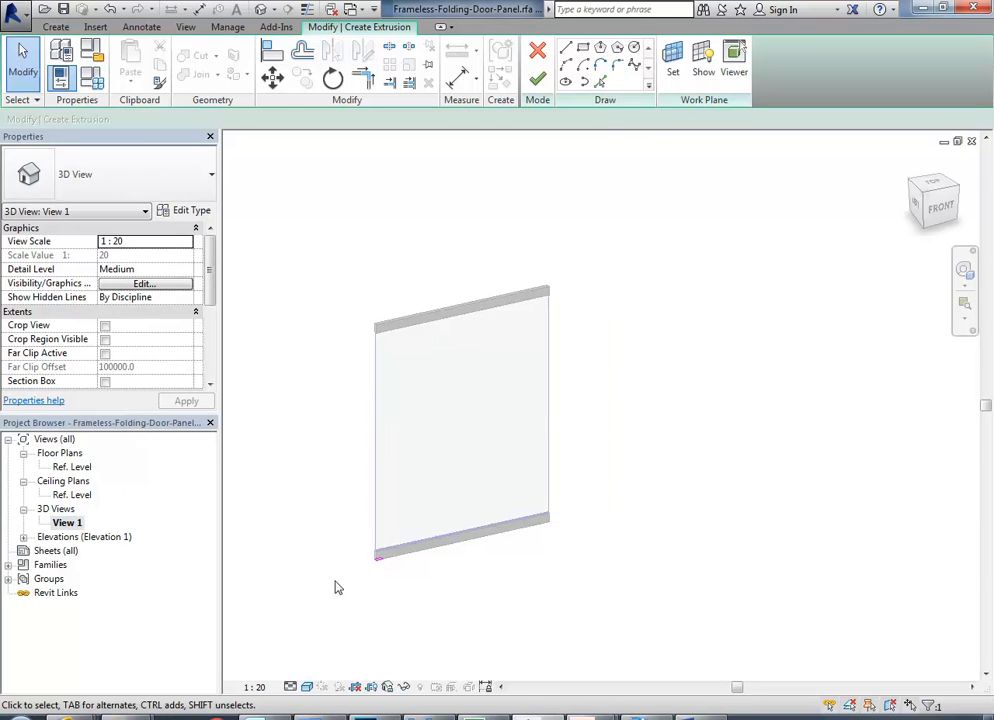
pyautogui.moveTo(402, 513)
pyautogui.mouseDown()
pyautogui.moveTo(387, 231)
pyautogui.moveTo(404, 193)
pyautogui.mouseUp()
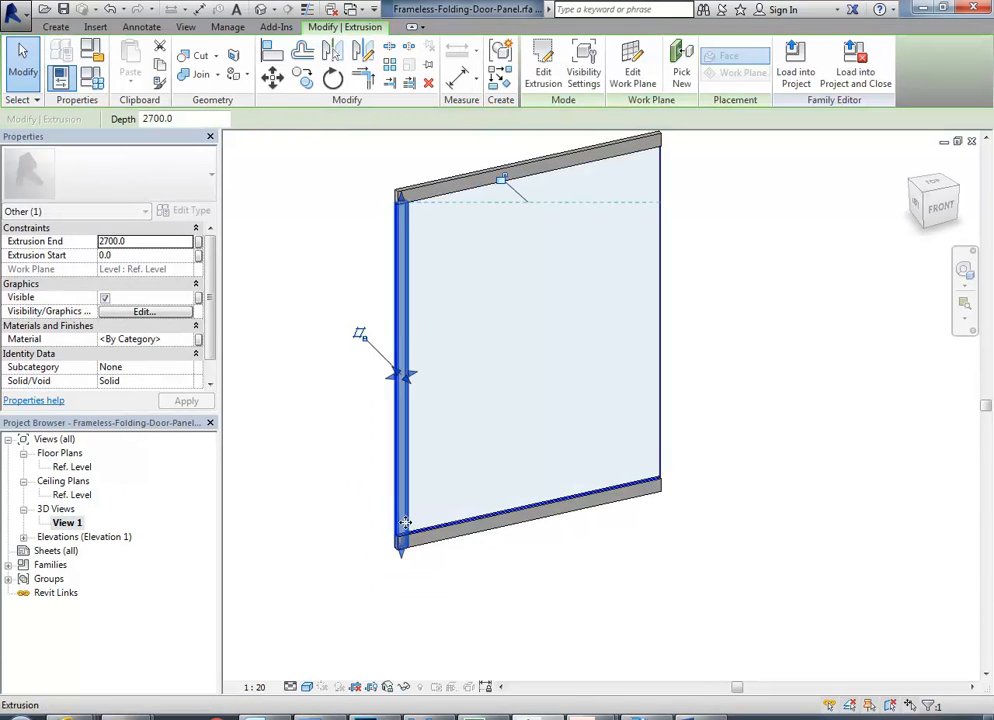
pyautogui.scroll(4, 415, 570)
pyautogui.moveTo(400, 550); pyautogui.dragTo(404, 465)
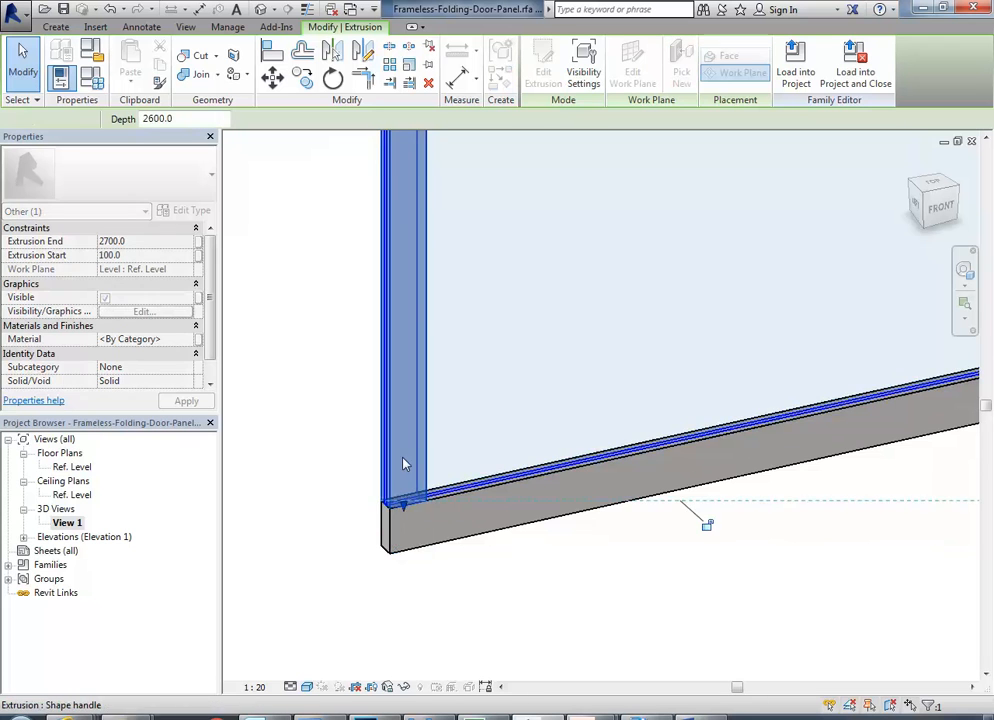
pyautogui.scroll(-3, 315, 458)
pyautogui.scroll(-2, 291, 489)
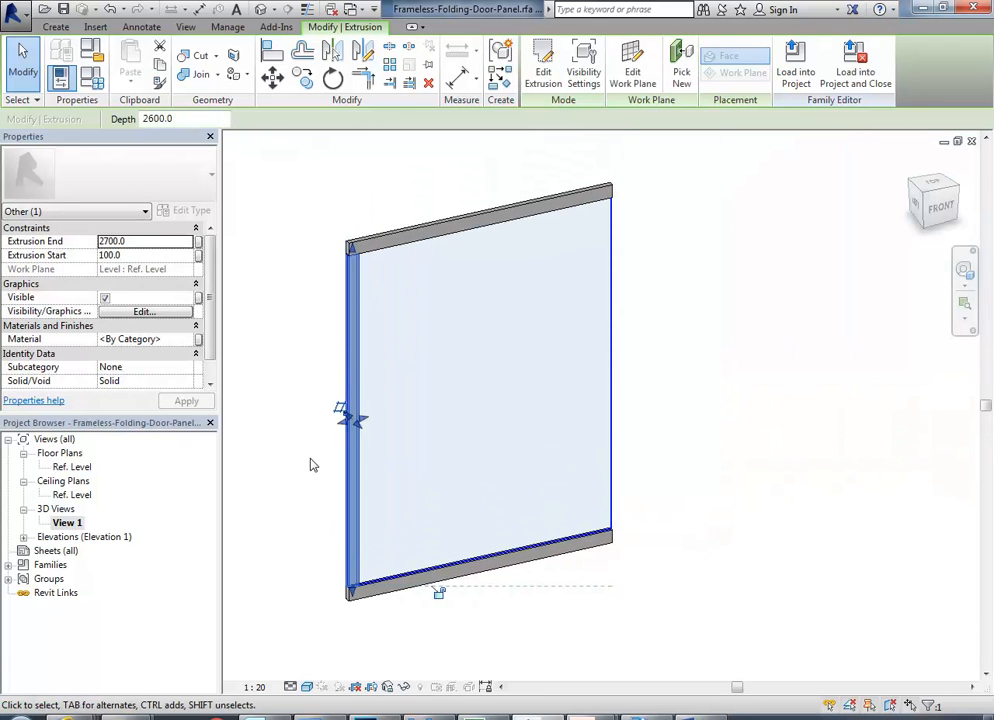
# - Check the bottom rail's material, and assign Metal-Brushed to the new vertical stile
pyautogui.click(362, 612)
pyautogui.click(362, 601)
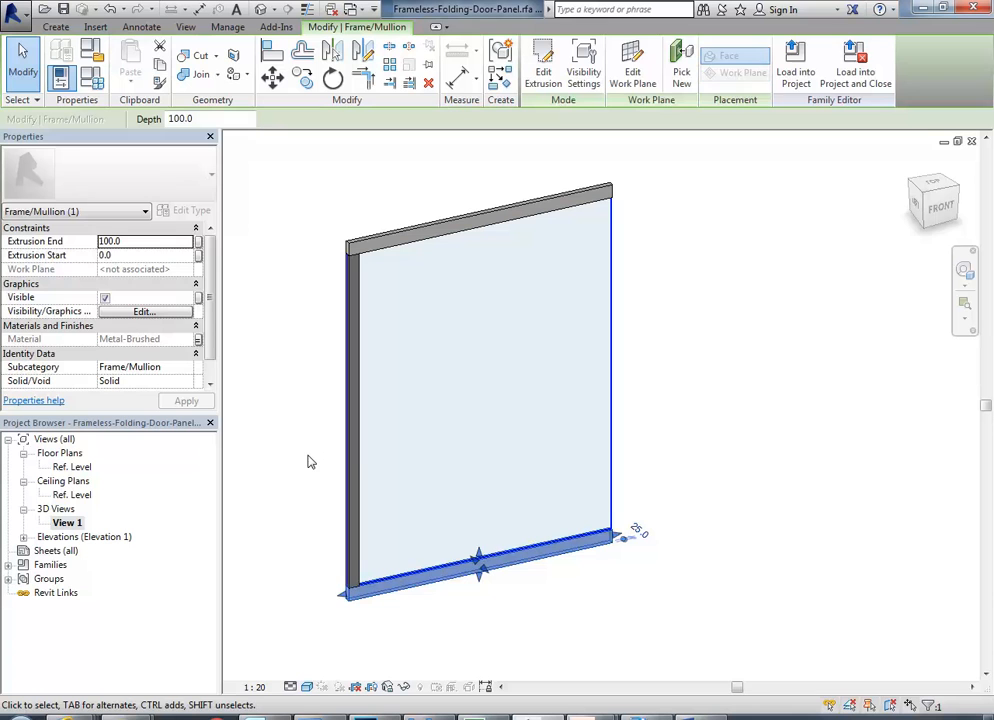
pyautogui.click(310, 462)
pyautogui.click(355, 466)
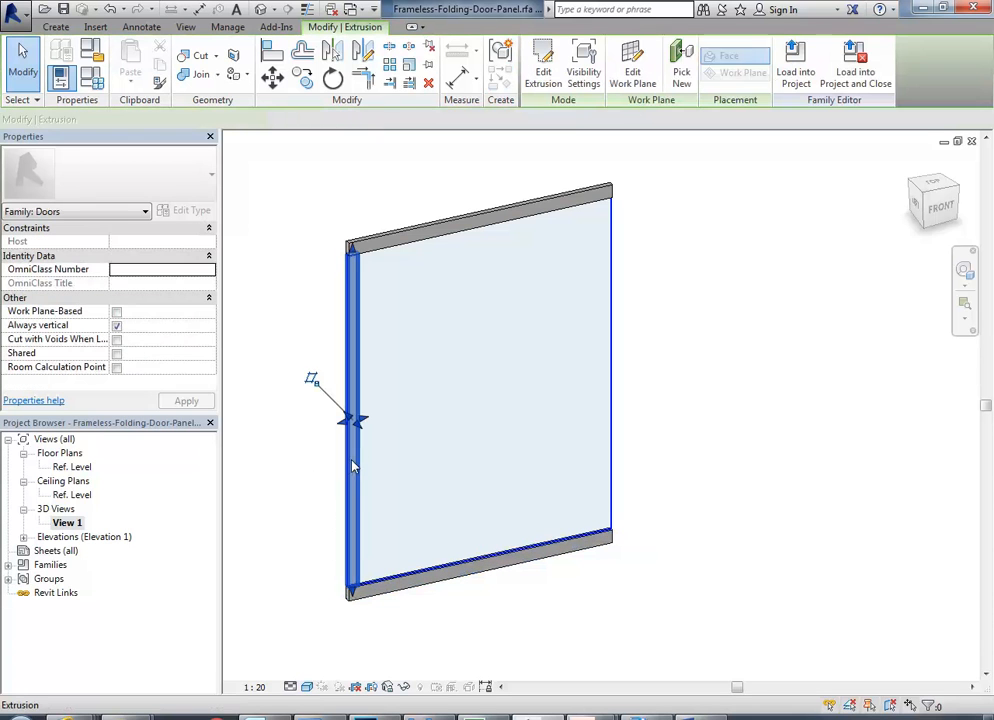
pyautogui.click(193, 341)
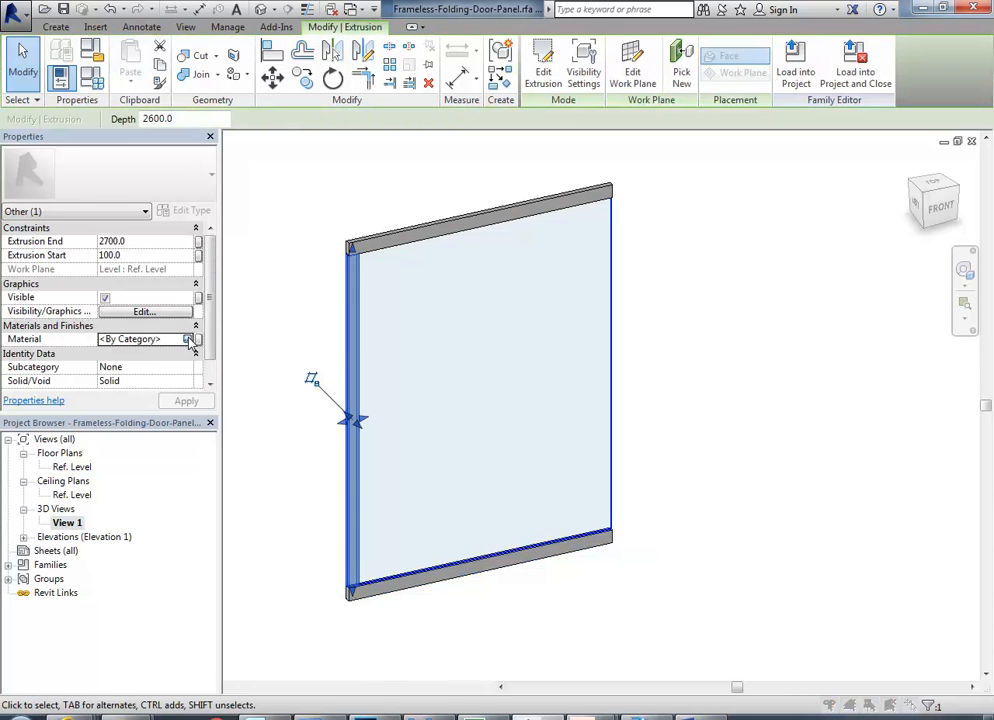
pyautogui.click(194, 340)
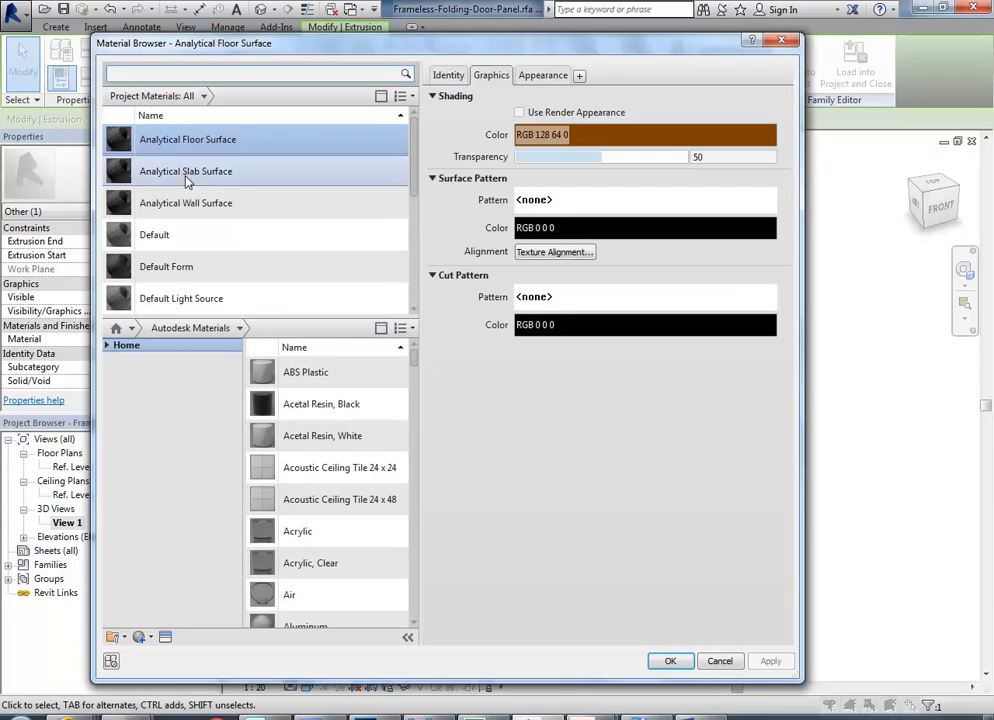
pyautogui.click(178, 234)
pyautogui.scroll(-3, 176, 250)
pyautogui.scroll(3, 176, 255)
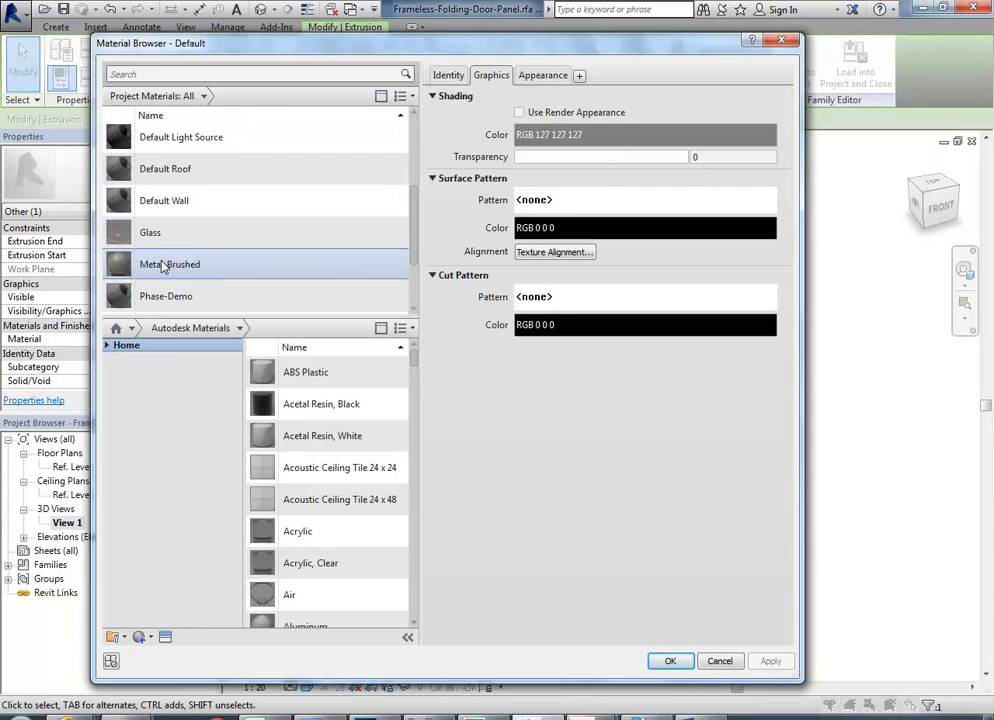
pyautogui.click(163, 266)
pyautogui.press('Return')
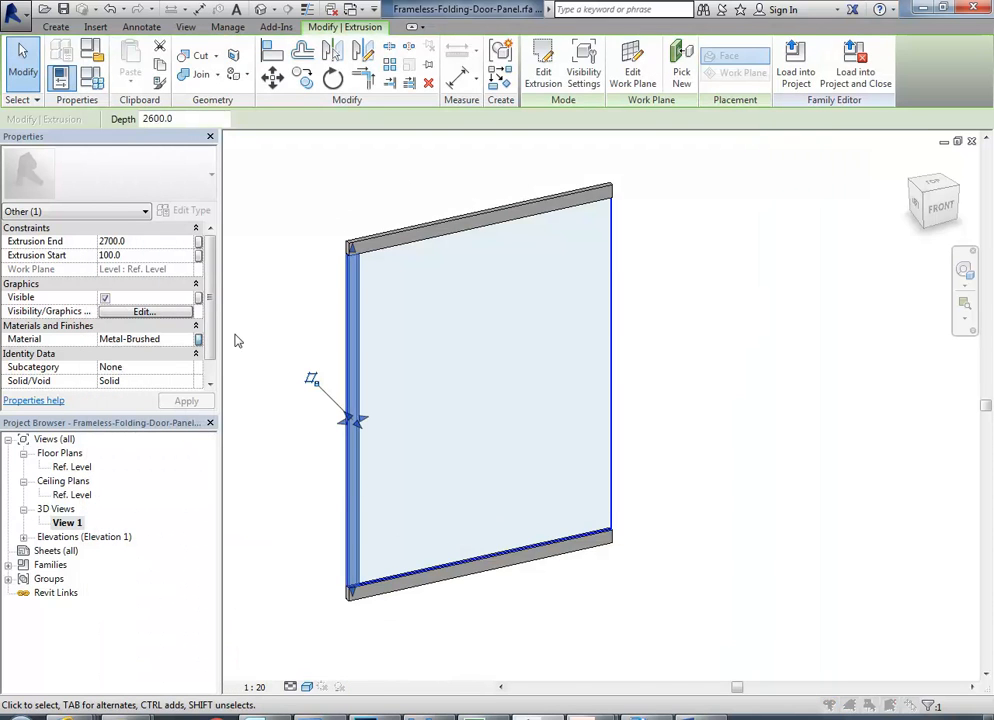
# - Associate the stile's material with the family's material parameter
pyautogui.click(198, 339)
pyautogui.click(343, 290)
pyautogui.click(456, 455)
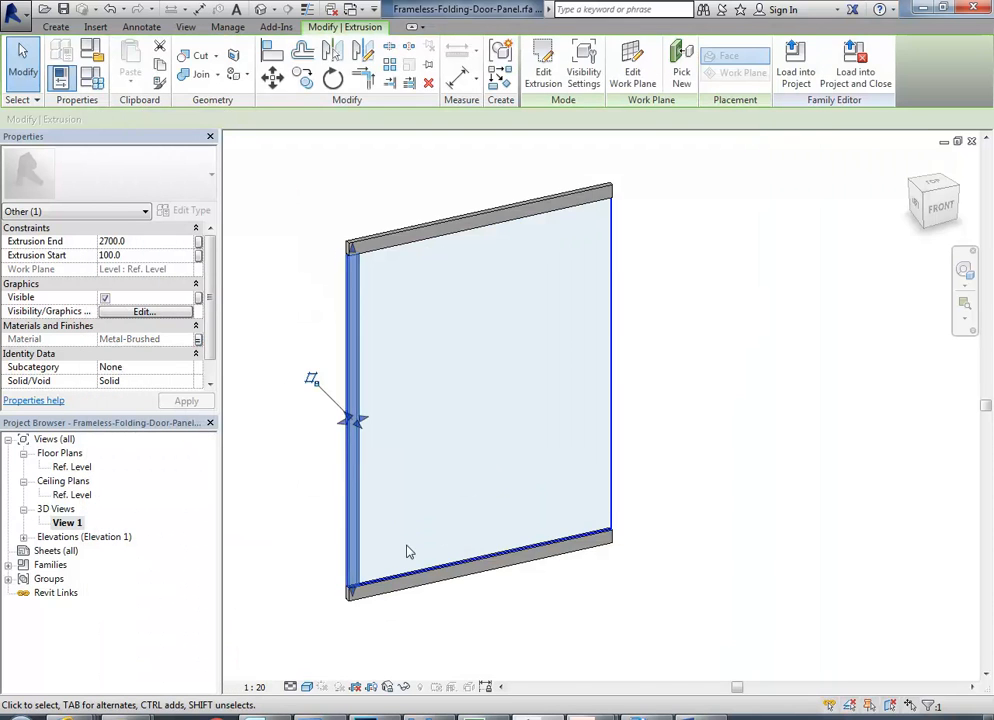
pyautogui.click(326, 572)
pyautogui.click(363, 571)
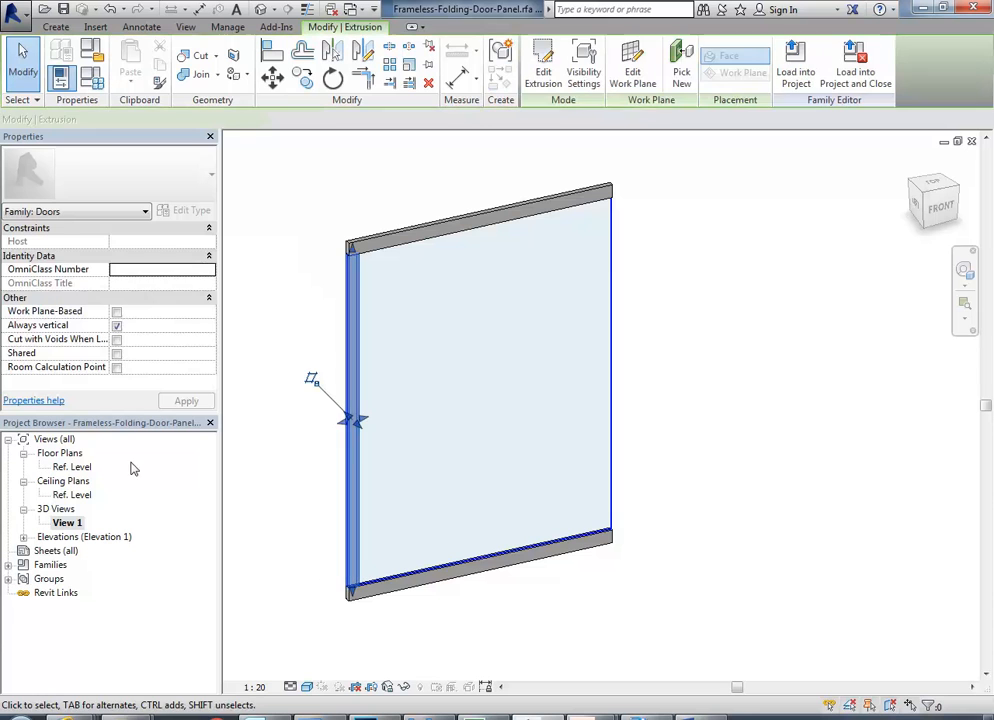
# - Copy the vertical stile to the opposite end of the panel in the Ref. Level floor plan
pyautogui.doubleClick(66, 467)
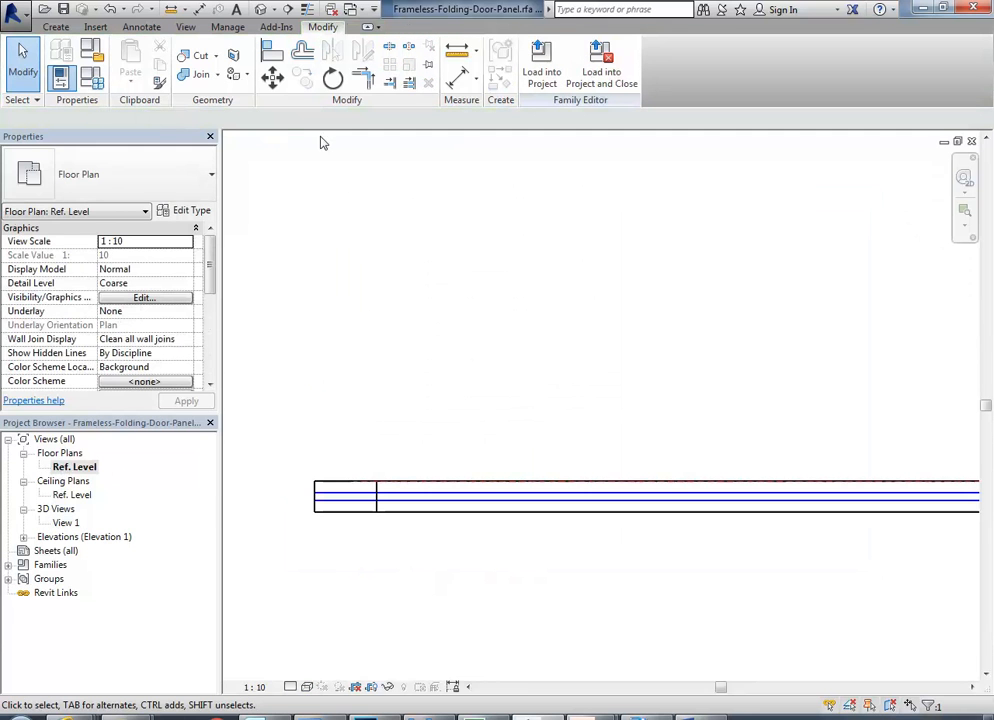
pyautogui.click(382, 500)
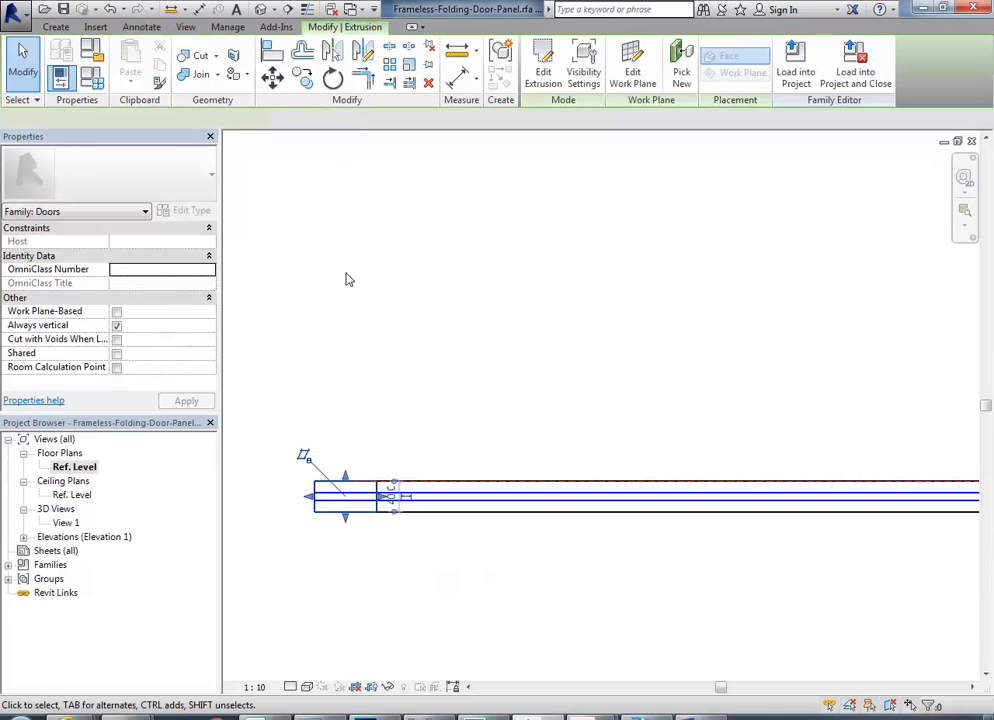
pyautogui.press('c')
pyautogui.press('o')
pyautogui.click(376, 482)
pyautogui.scroll(-2, 405, 468)
pyautogui.moveTo(452, 466); pyautogui.dragTo(190, 433, button='middle')
pyautogui.moveTo(458, 398); pyautogui.dragTo(126, 386, button='middle')
pyautogui.scroll(3, 541, 418)
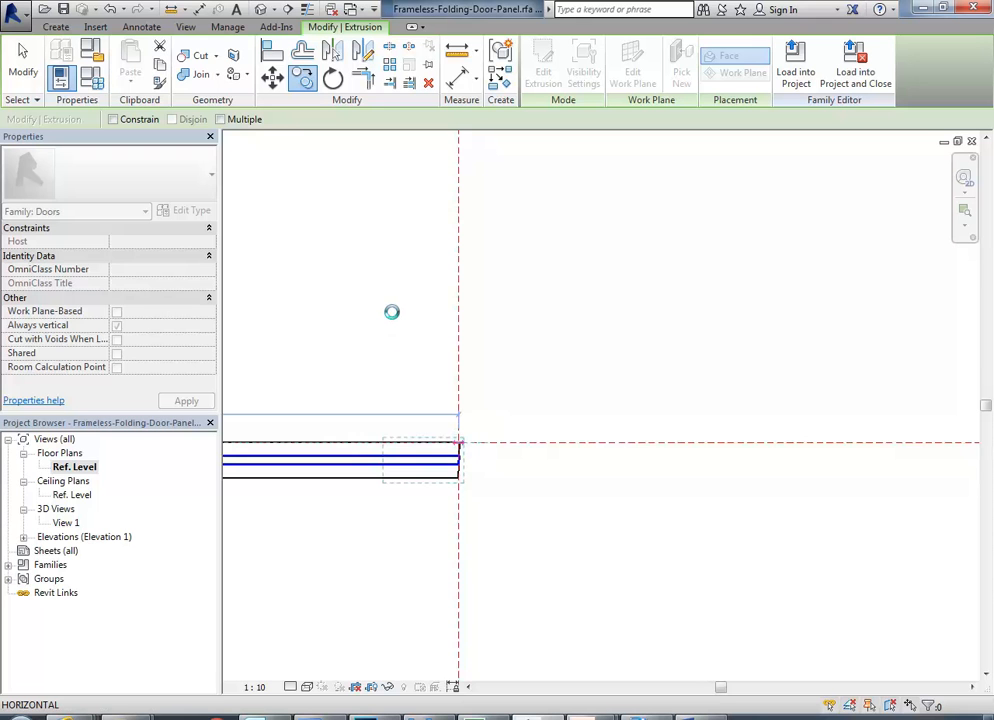
pyautogui.scroll(-3, 392, 312)
pyautogui.moveTo(406, 326); pyautogui.dragTo(801, 382, button='middle')
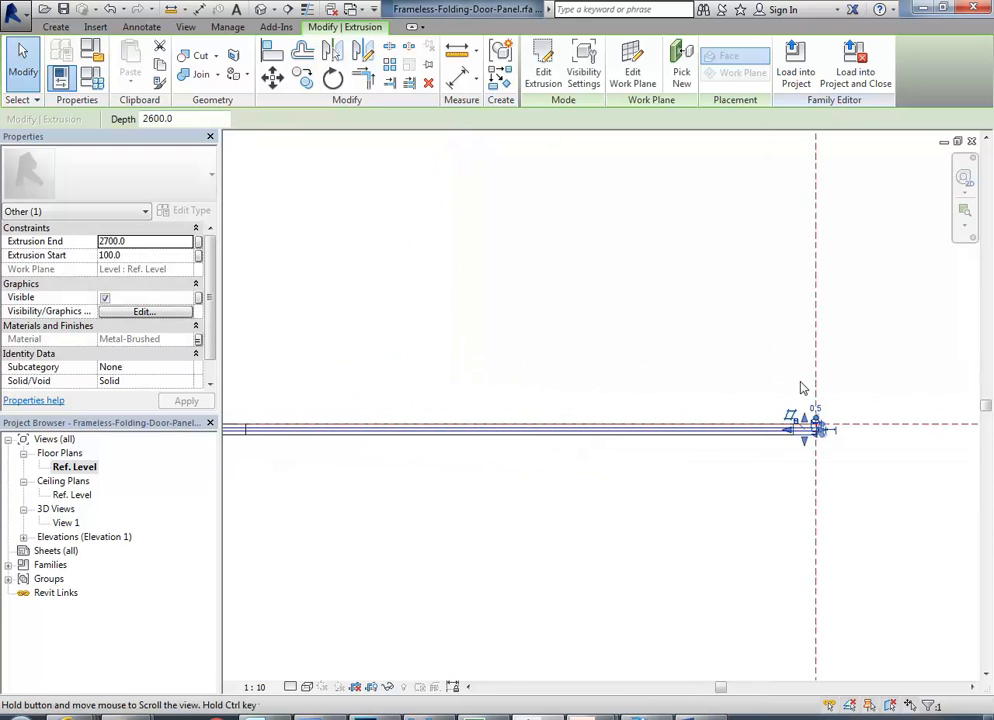
pyautogui.click(378, 321)
pyautogui.scroll(-1, 378, 321)
pyautogui.moveTo(378, 321); pyautogui.dragTo(426, 337, button='middle')
# - Check the frame in 3D, and shorten the glass in plan to the inner edge of the original stile
pyautogui.click(66, 523)
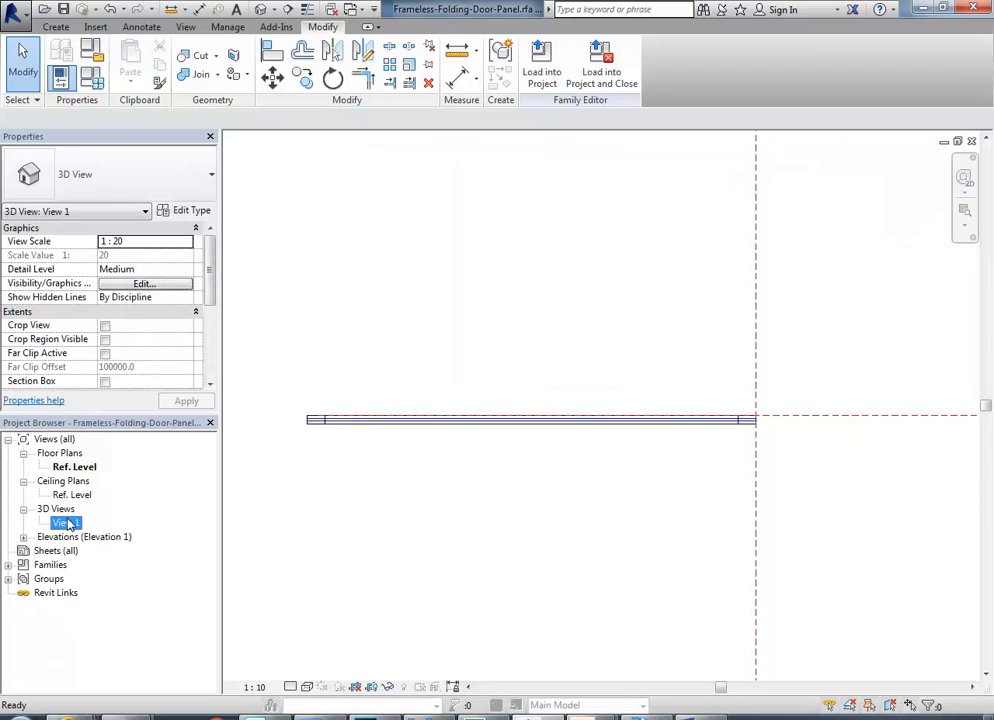
pyautogui.doubleClick(66, 523)
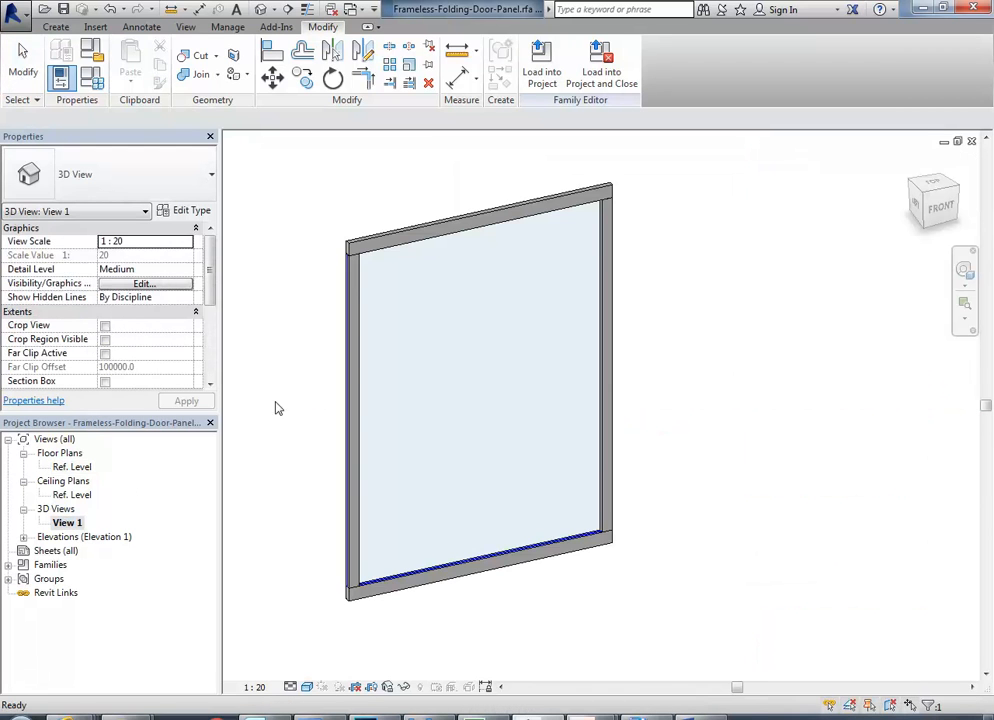
pyautogui.scroll(4, 415, 548)
pyautogui.scroll(2, 423, 468)
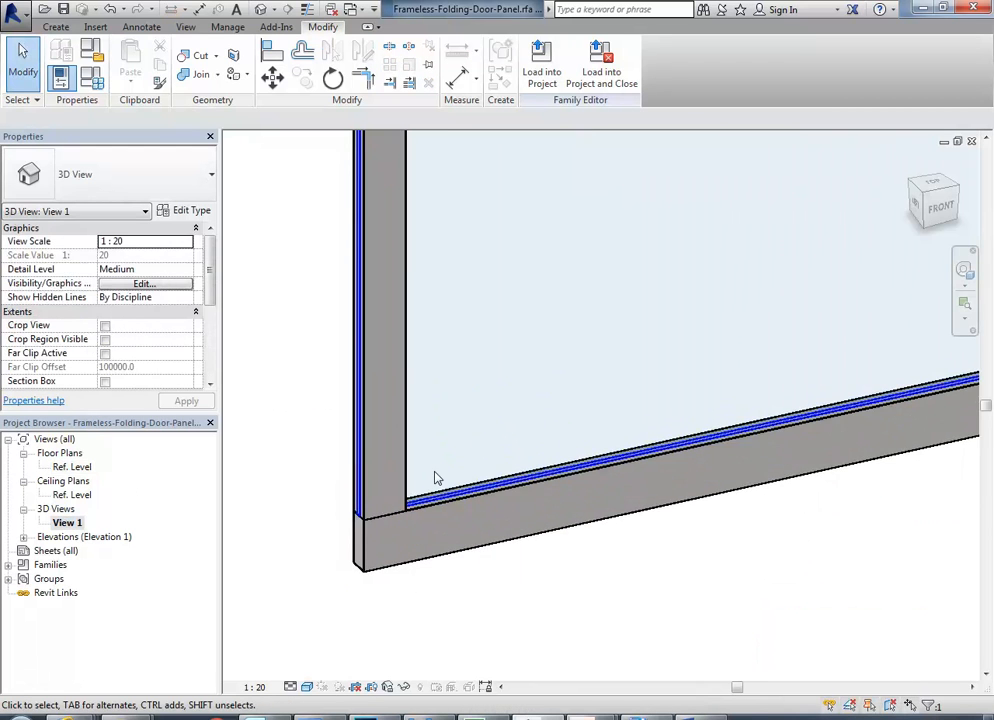
pyautogui.click(448, 497)
pyautogui.doubleClick(65, 470)
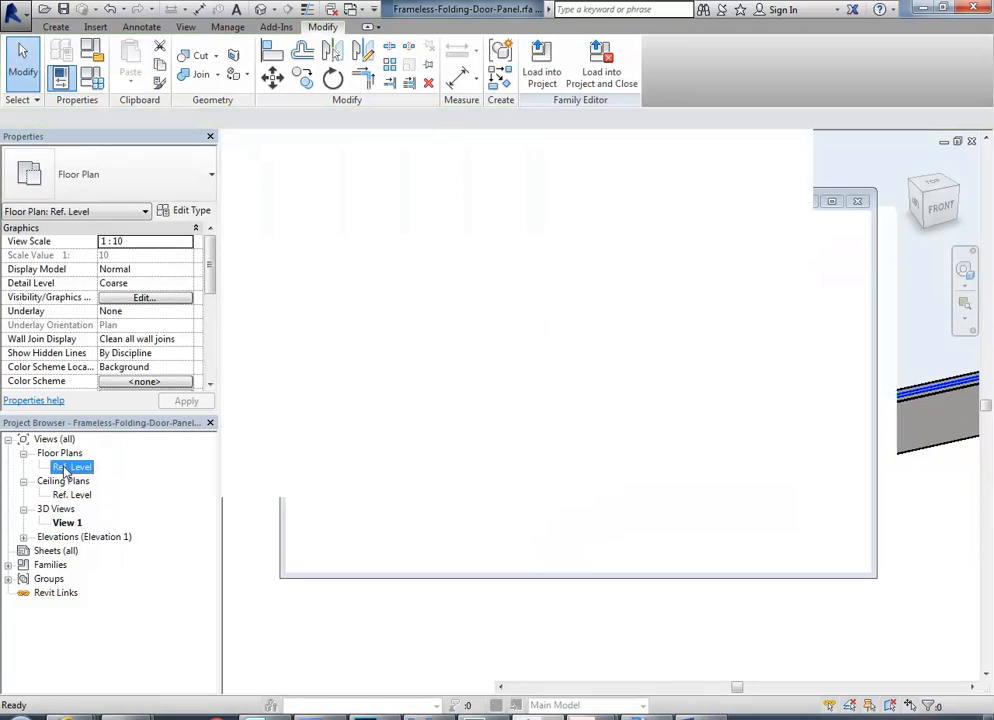
pyautogui.moveTo(404, 432); pyautogui.dragTo(533, 442, button='middle')
pyautogui.scroll(4, 462, 427)
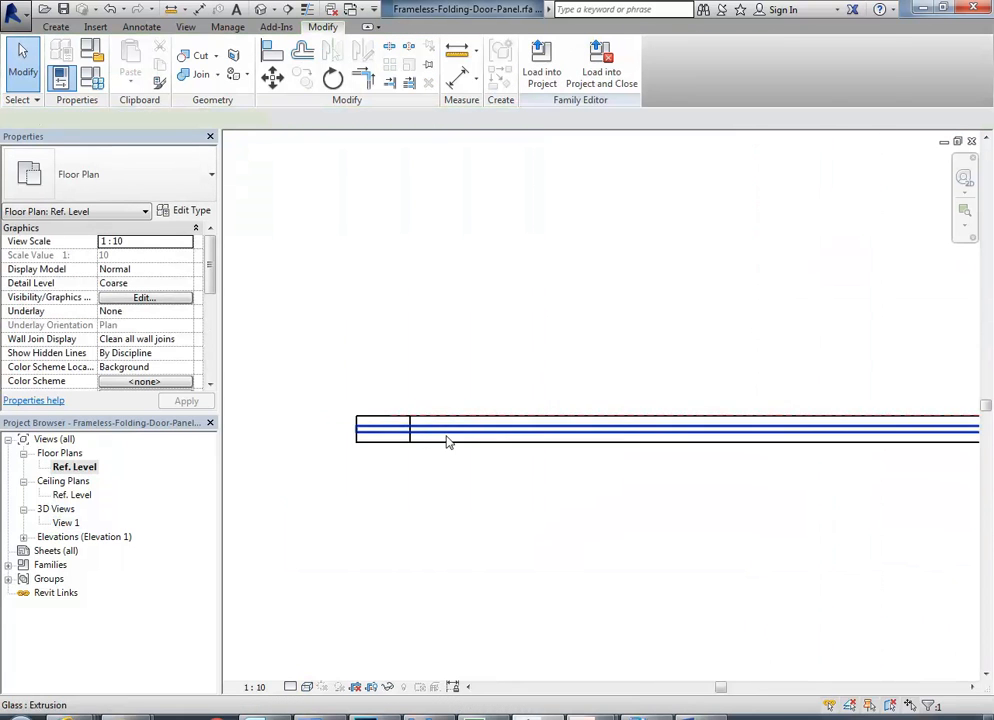
pyautogui.click(446, 437)
pyautogui.scroll(2, 366, 416)
pyautogui.moveTo(343, 452); pyautogui.dragTo(456, 446)
# - Shorten the glass's other end to the inner edge of the copied stile in plan
pyautogui.scroll(-3, 676, 362)
pyautogui.moveTo(955, 310); pyautogui.dragTo(643, 334, button='middle')
pyautogui.moveTo(847, 348); pyautogui.dragTo(552, 333, button='middle')
pyautogui.moveTo(896, 369); pyautogui.dragTo(619, 358, button='middle')
pyautogui.scroll(4, 703, 428)
pyautogui.moveTo(619, 372); pyautogui.dragTo(484, 366)
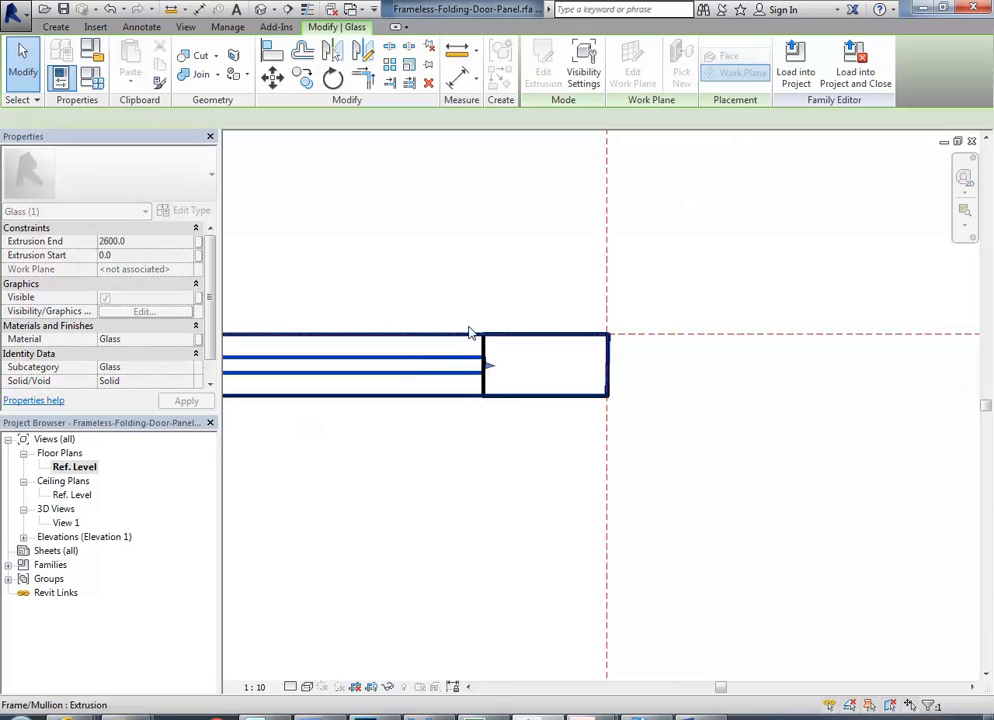
pyautogui.scroll(4, 468, 331)
pyautogui.scroll(3, 516, 434)
pyautogui.moveTo(510, 436); pyautogui.dragTo(496, 438)
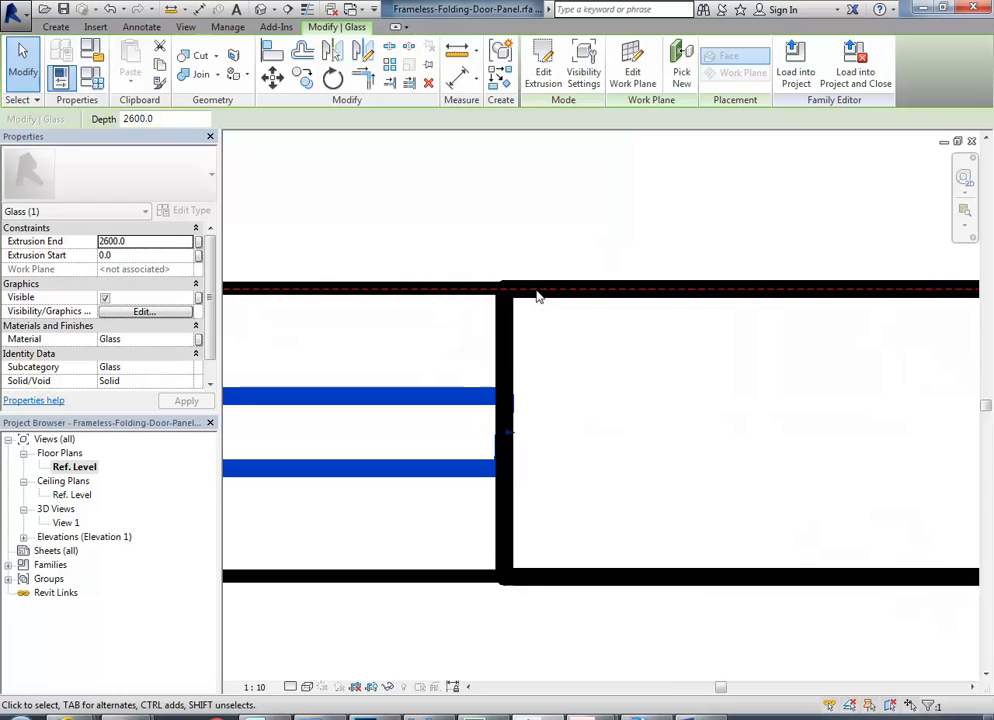
# - Edit the glass extrusion's sketch, align its short end line with the copied stile's inner edge, and finish the sketch
pyautogui.click(543, 68)
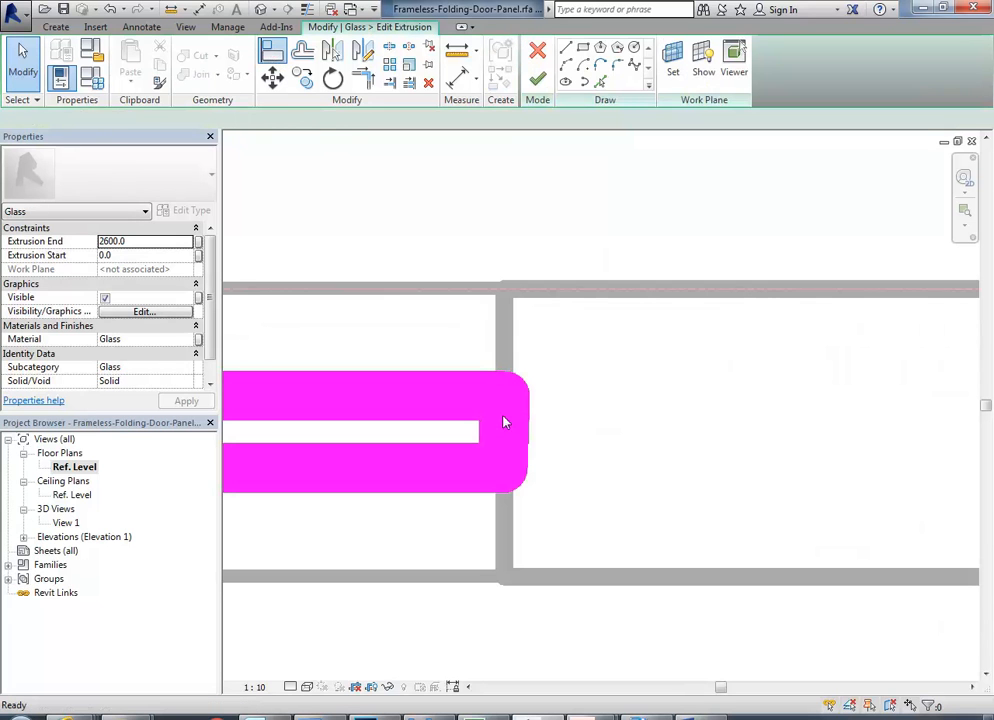
pyautogui.press('a')
pyautogui.press('l')
pyautogui.click(506, 346)
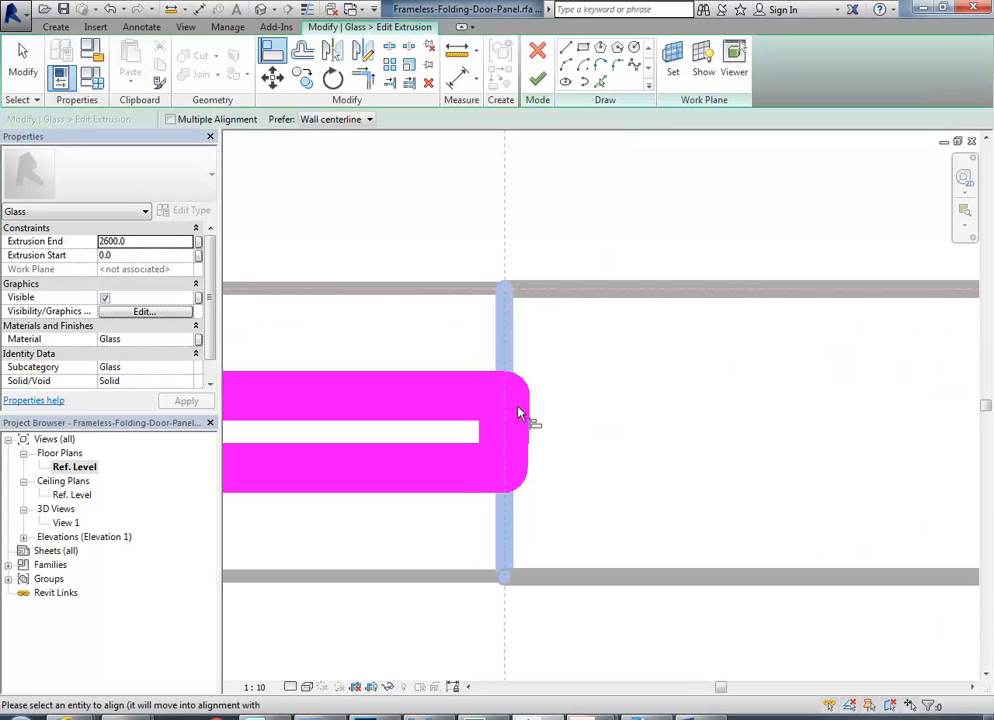
pyautogui.click(513, 440)
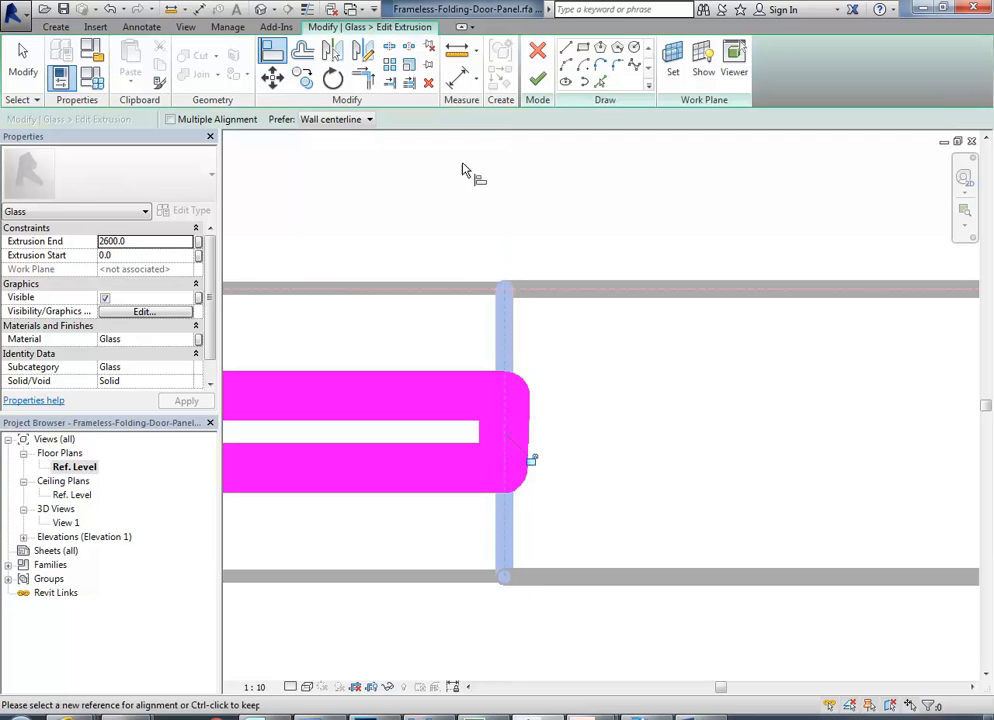
pyautogui.click(540, 79)
pyautogui.click(619, 206)
pyautogui.scroll(-3, 399, 332)
pyautogui.scroll(-3, 515, 357)
# - Join the top and bottom rails with the vertical stiles in 3D View 1 to form one continuous frame
pyautogui.doubleClick(66, 522)
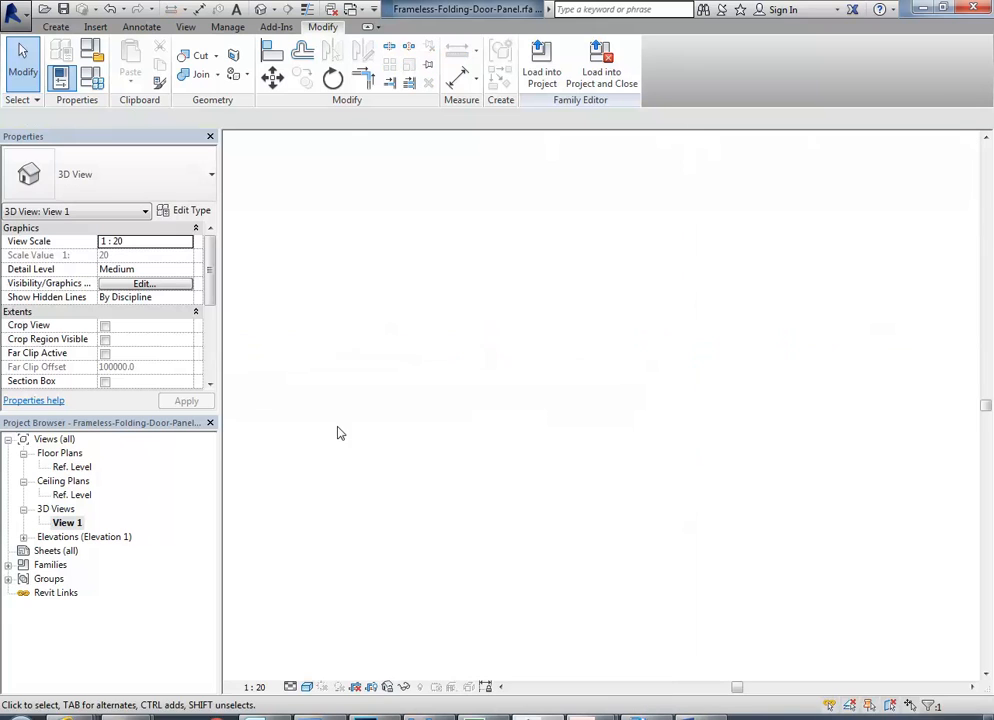
pyautogui.scroll(-5, 410, 380)
pyautogui.keyDown('shift'); pyautogui.moveTo(532, 510); pyautogui.dragTo(480, 440, button='middle'); pyautogui.keyUp('shift')
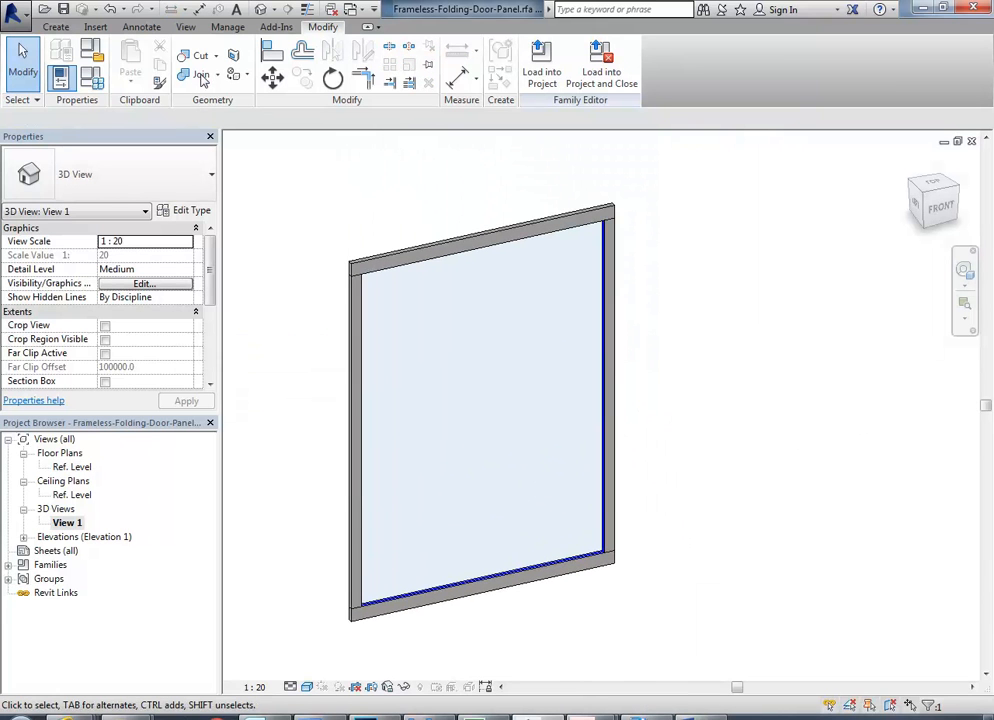
pyautogui.click(201, 78)
pyautogui.click(366, 270)
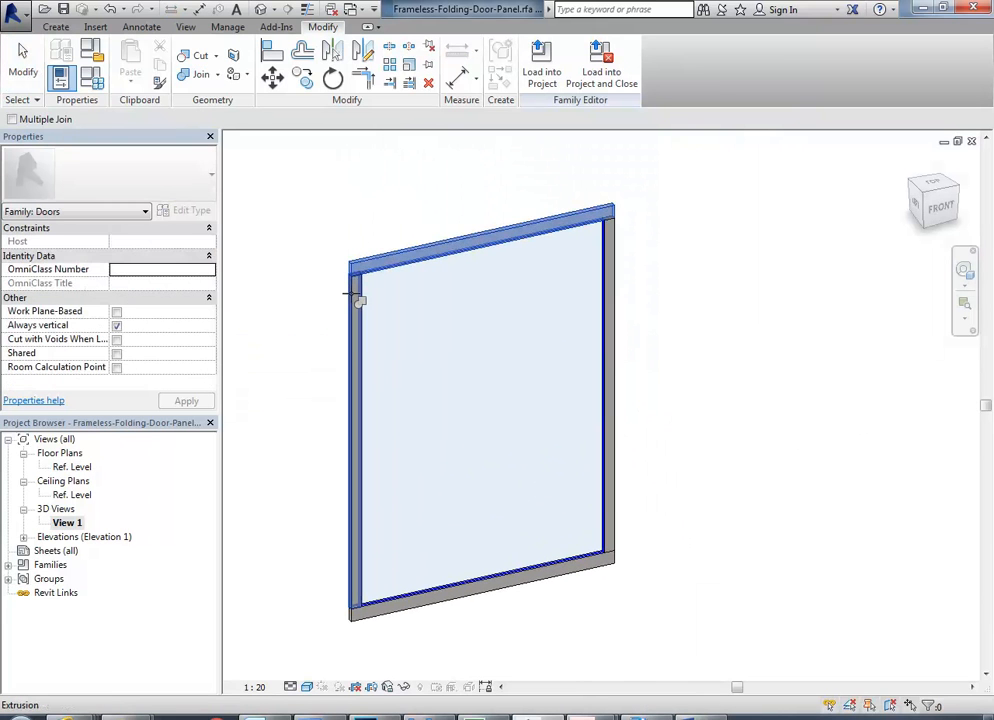
pyautogui.click(354, 343)
pyautogui.click(452, 606)
pyautogui.click(610, 490)
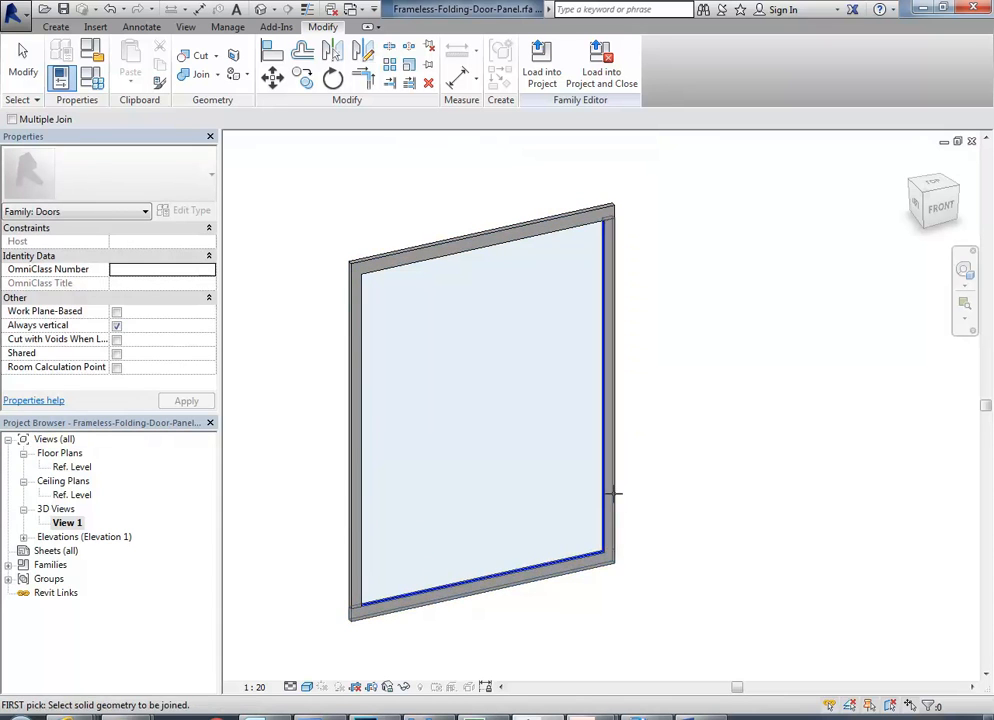
pyautogui.click(592, 217)
pyautogui.click(600, 382)
pyautogui.rightClick(338, 200)
pyautogui.click(360, 205)
pyautogui.rightClick(365, 214)
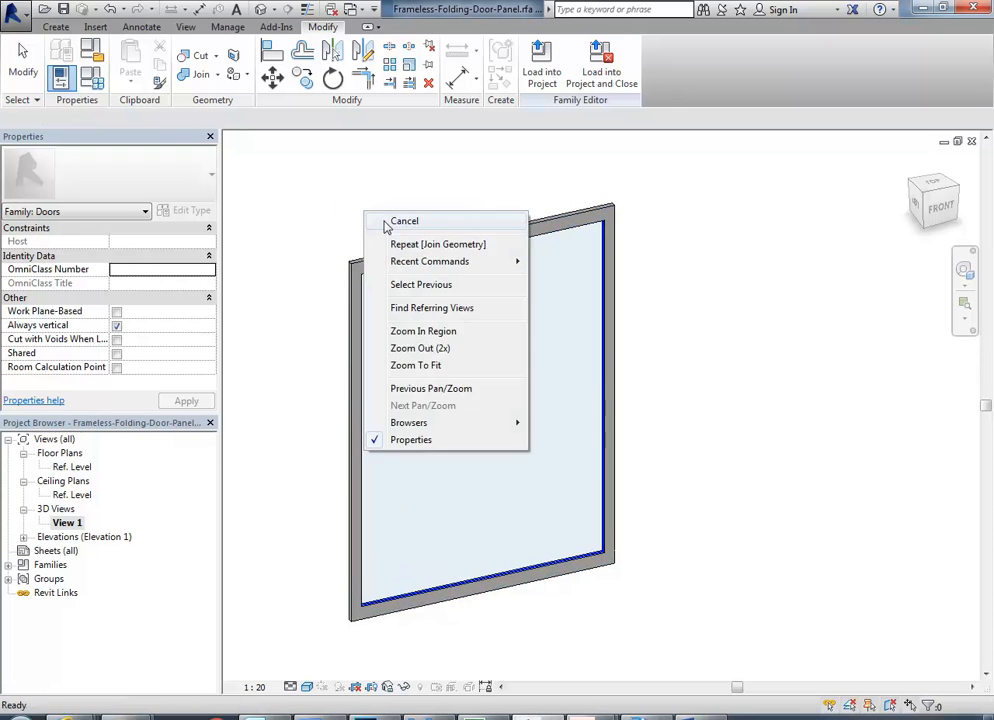
pyautogui.click(400, 222)
# - Save the family in the Doors folder under the new name Framed-Door-Panel.rfa
pyautogui.click(6, 14)
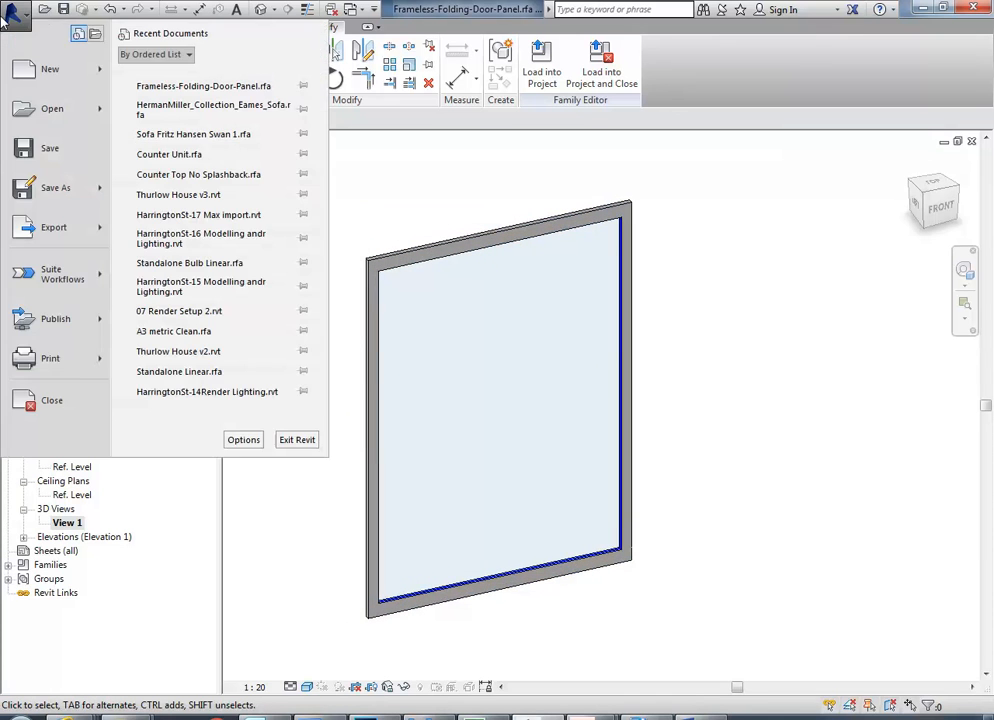
pyautogui.moveTo(18, 192)
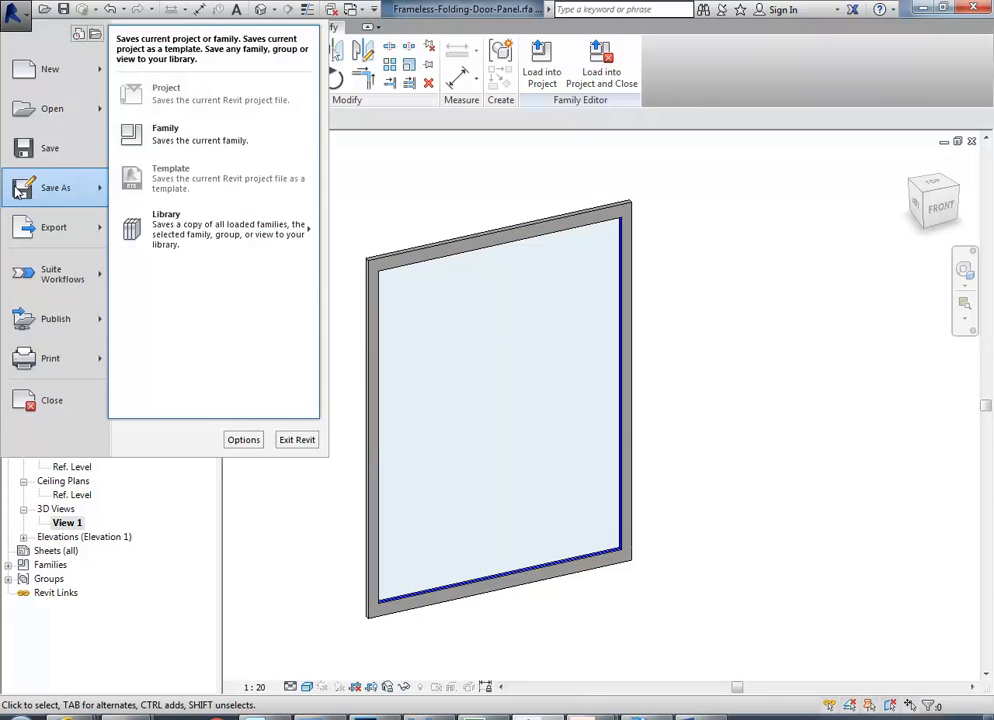
pyautogui.click(160, 131)
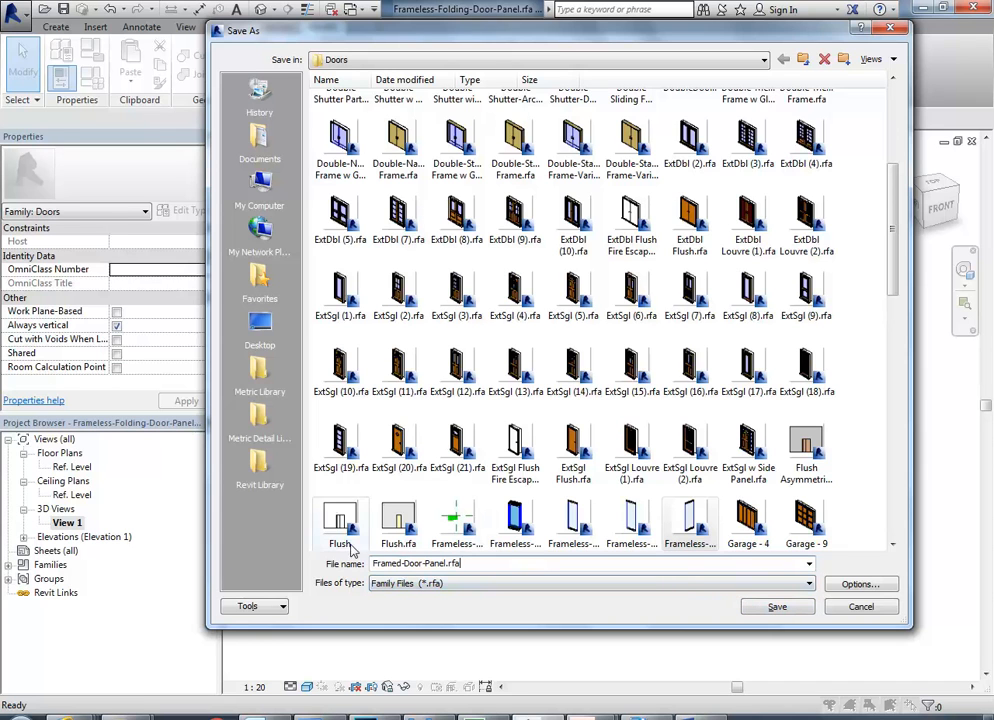
pyautogui.click(767, 607)
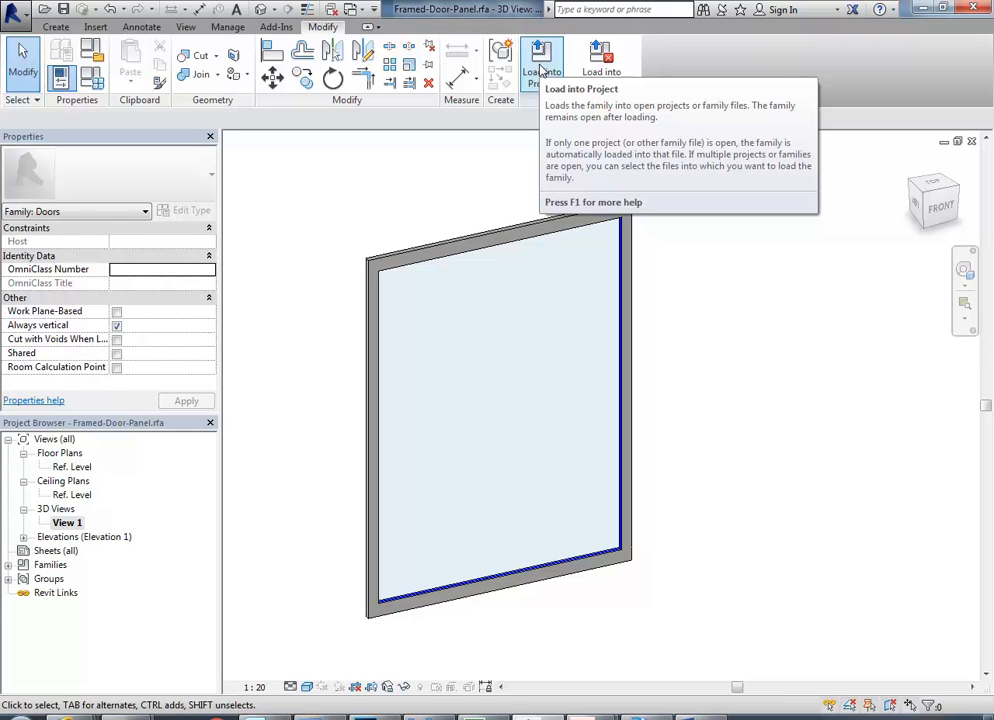
# - Load the Framed-Door-Panel family into the Thurlow House v3.rvt project only
pyautogui.click(540, 70)
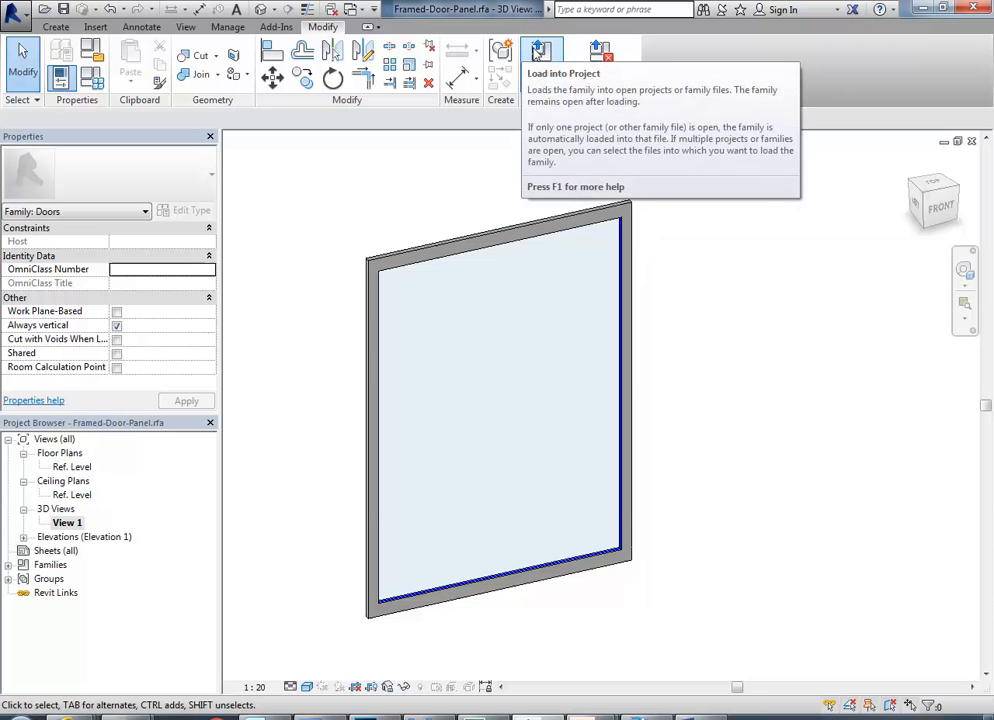
pyautogui.click(538, 52)
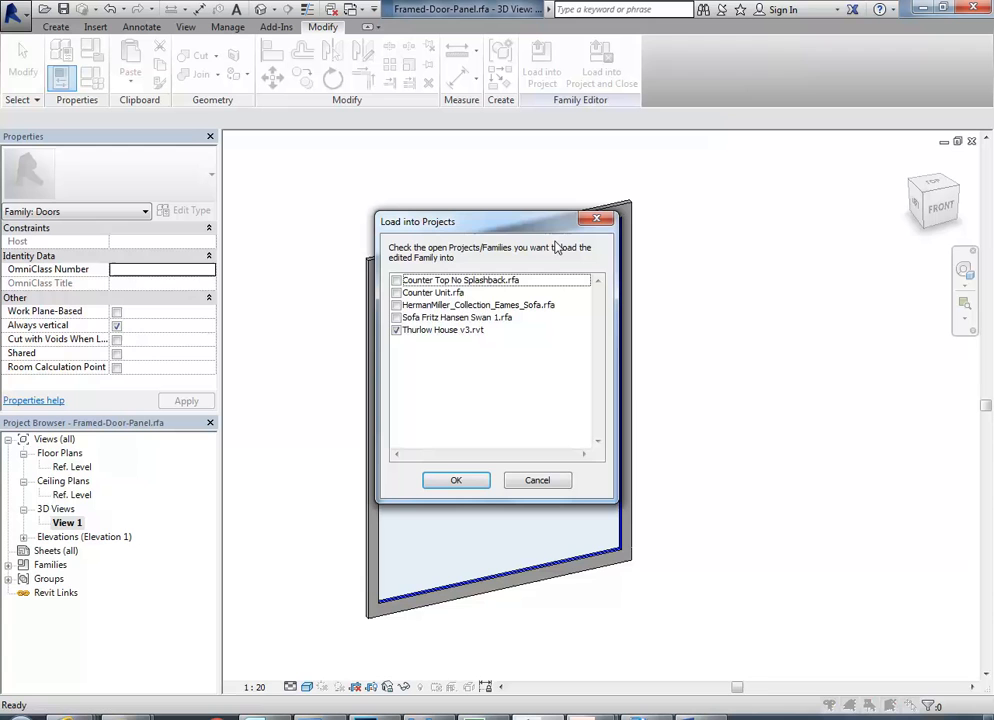
pyautogui.click(456, 478)
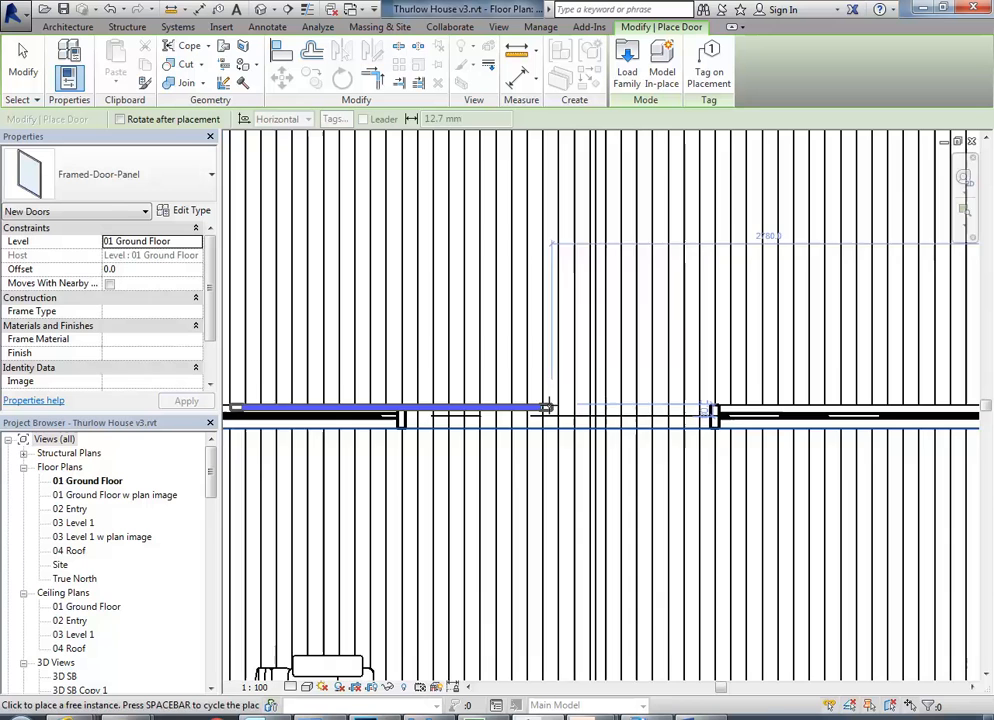
# - Place one Framed-Door-Panel on 01 Ground Floor alongside the curtain wall, starting at the wall beside its first bay
pyautogui.moveTo(463, 410); pyautogui.dragTo(385, 405, button='middle')
pyautogui.scroll(2, 445, 407)
pyautogui.scroll(-1, 726, 404)
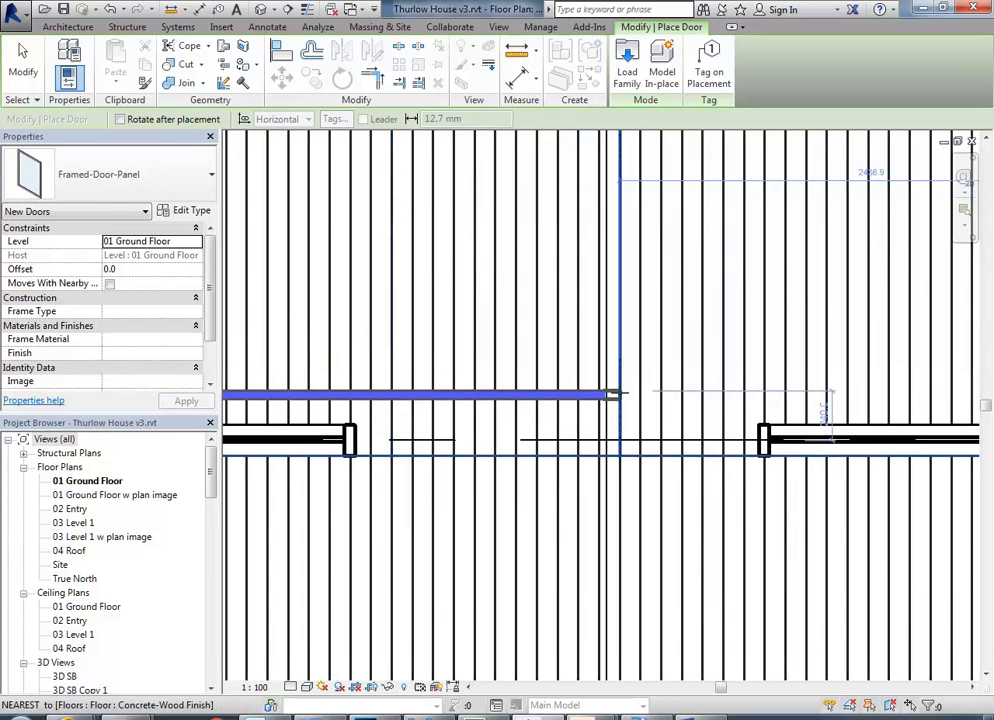
pyautogui.scroll(-3, 716, 404)
pyautogui.moveTo(557, 418); pyautogui.dragTo(705, 410, button='middle')
pyautogui.scroll(1, 630, 402)
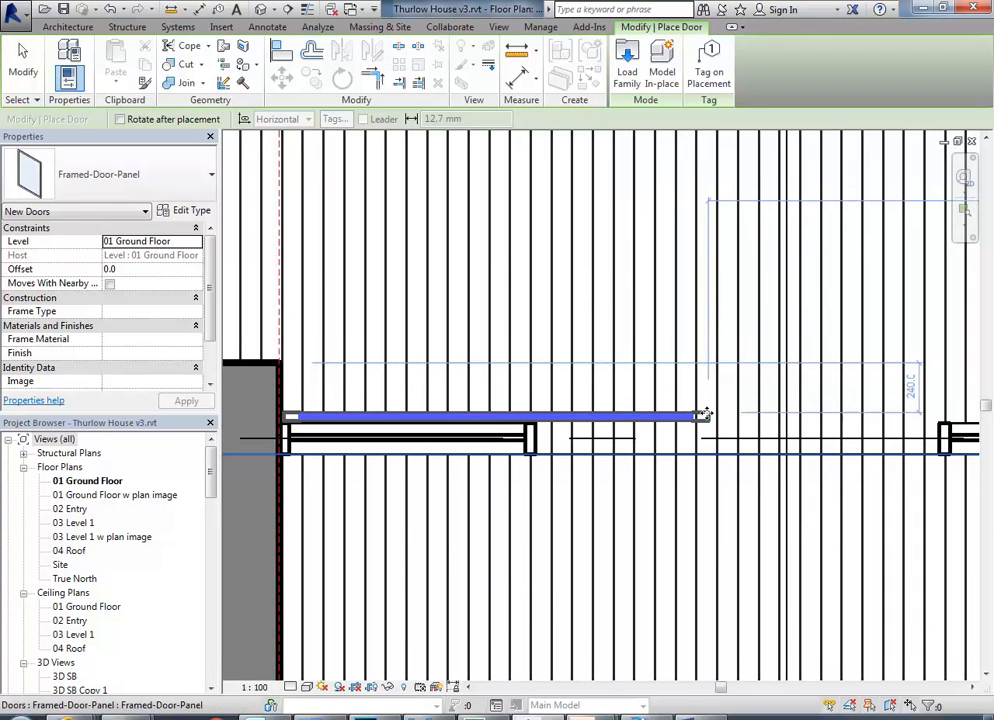
pyautogui.rightClick(607, 338)
pyautogui.rightClick(641, 347)
pyautogui.click(655, 351)
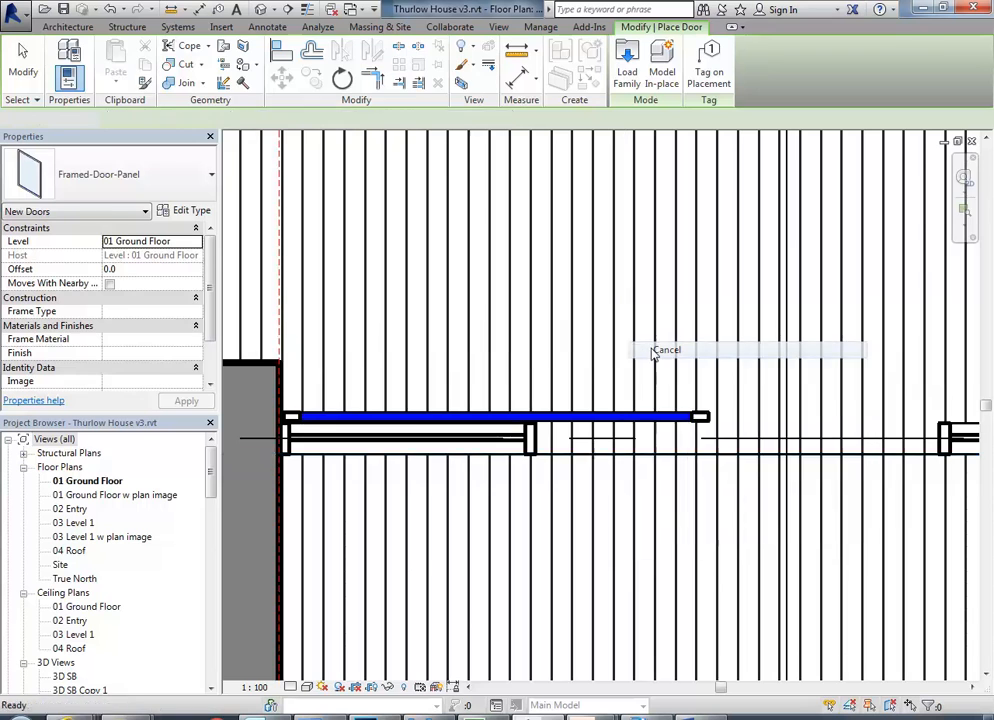
pyautogui.scroll(-1, 653, 355)
pyautogui.moveTo(521, 372); pyautogui.dragTo(455, 405, button='middle')
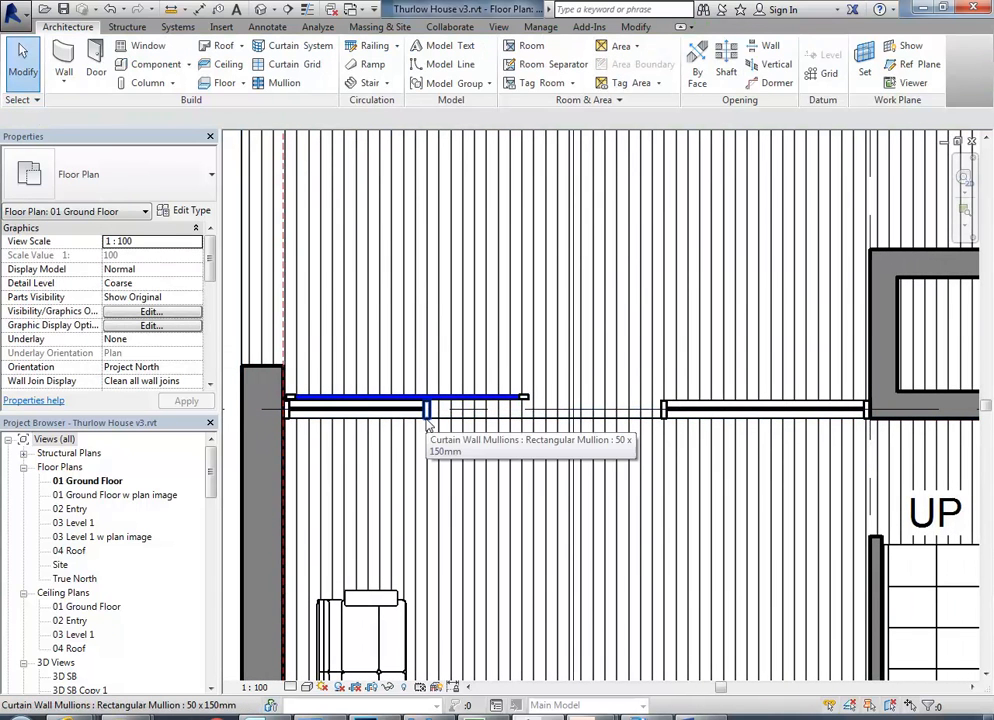
# - Set the curtain wall's first bay beside the placed door panel to 2000 mm by moving its grid line
pyautogui.click(428, 418)
pyautogui.click(348, 399)
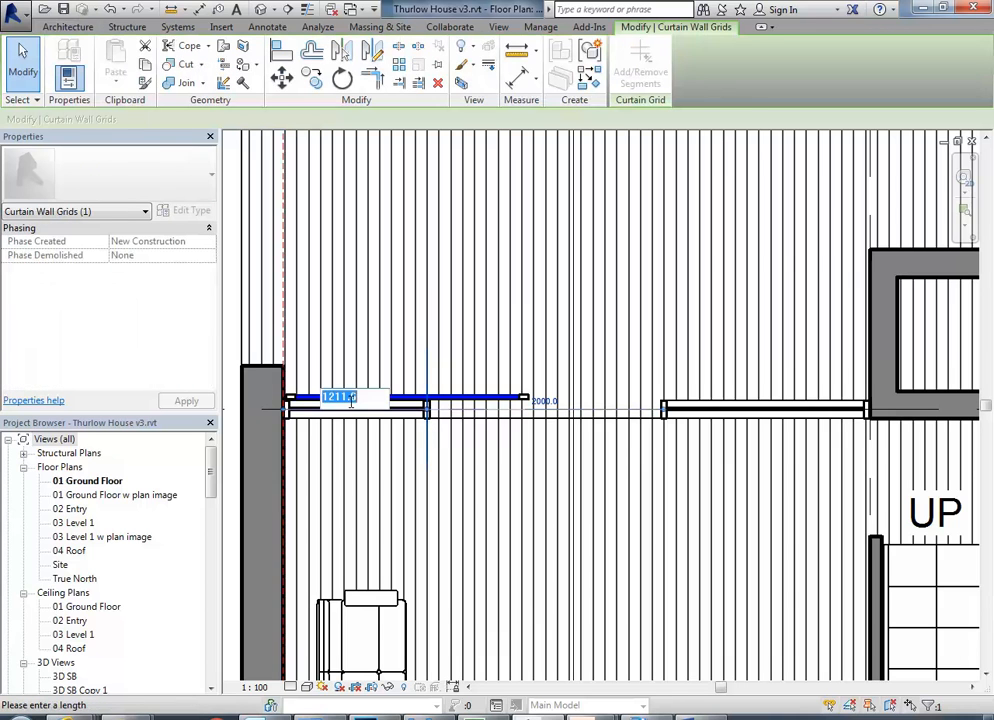
pyautogui.write('2000')
pyautogui.press('Return')
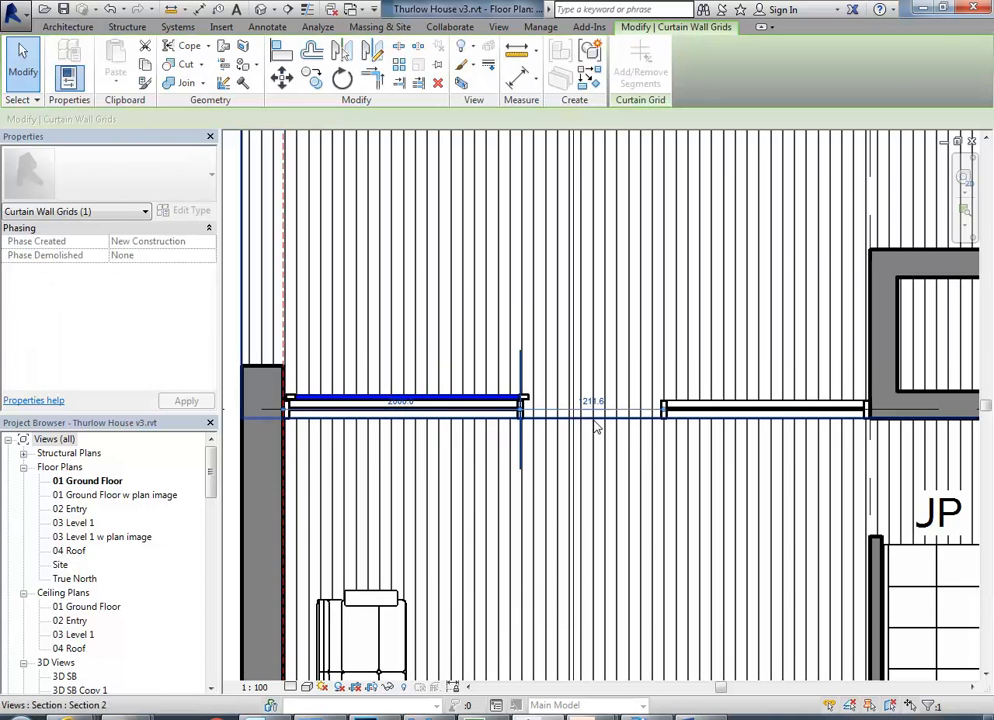
pyautogui.press('Escape')
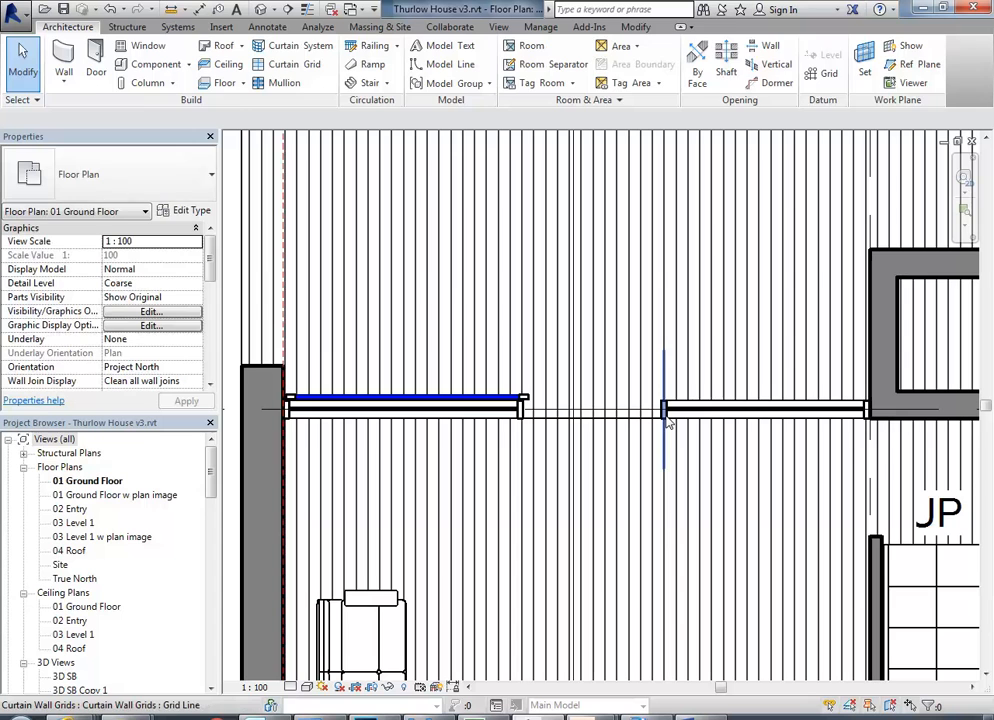
# - Set the curtain wall's middle bay width to 2000 mm by moving the grid line nearer the stairs
pyautogui.click(664, 420)
pyautogui.click(577, 397)
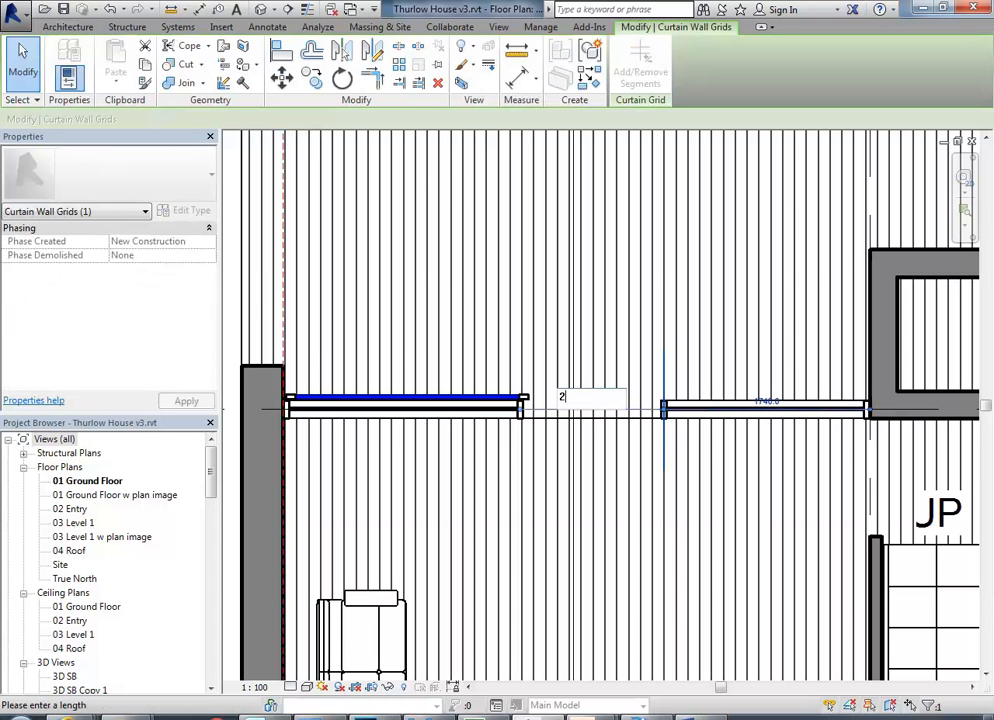
pyautogui.write('2000')
pyautogui.press('Return')
pyautogui.press('Escape')
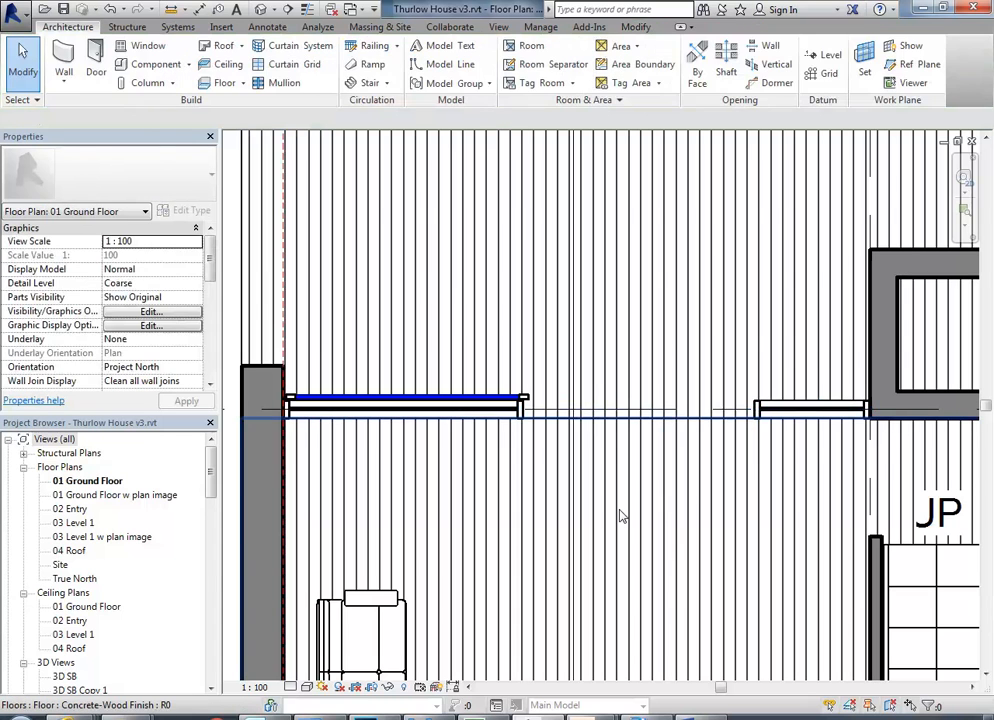
# - Open the 3D SB Copy 1 view and examine how the placed framed door panel's height fits against the upper floor slab
pyautogui.scroll(-2, 621, 517)
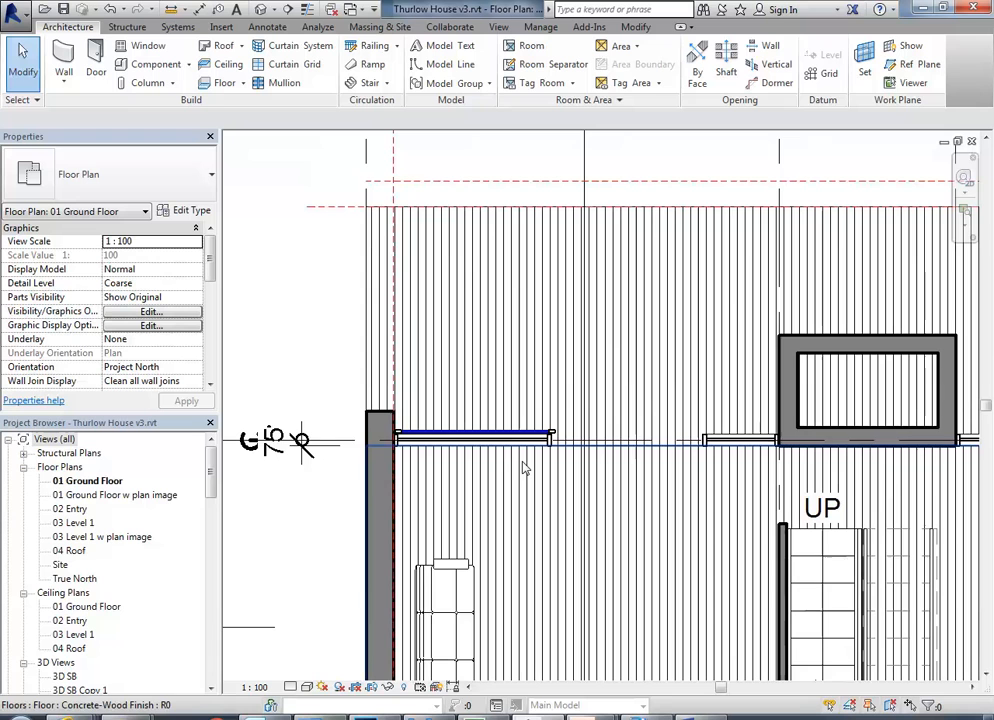
pyautogui.click(66, 649)
pyautogui.scroll(-2, 66, 652)
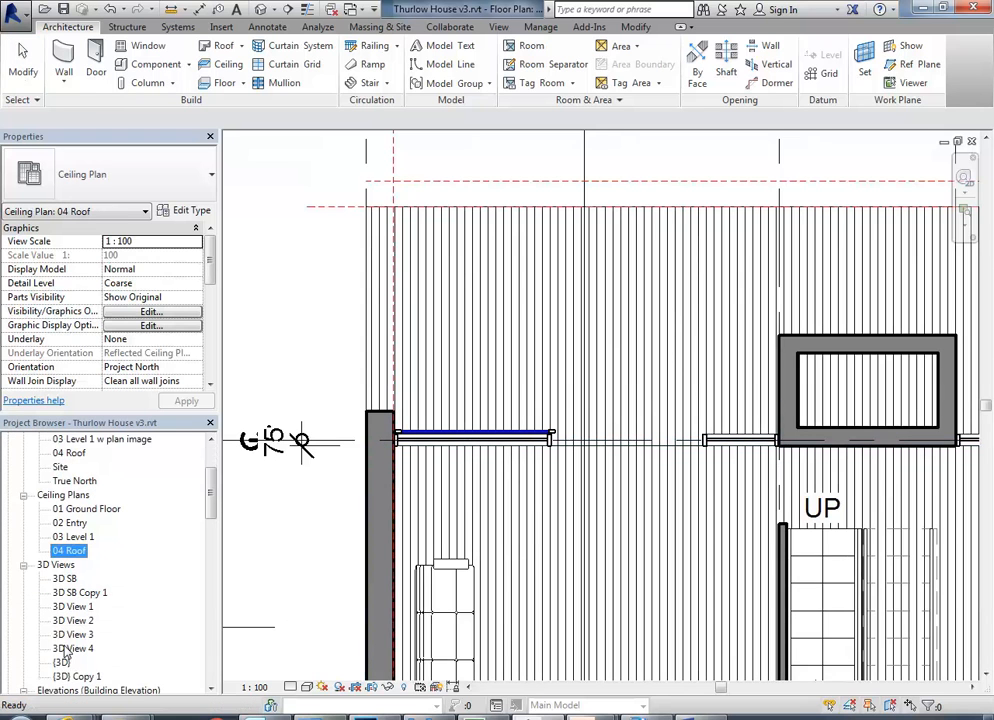
pyautogui.doubleClick(76, 594)
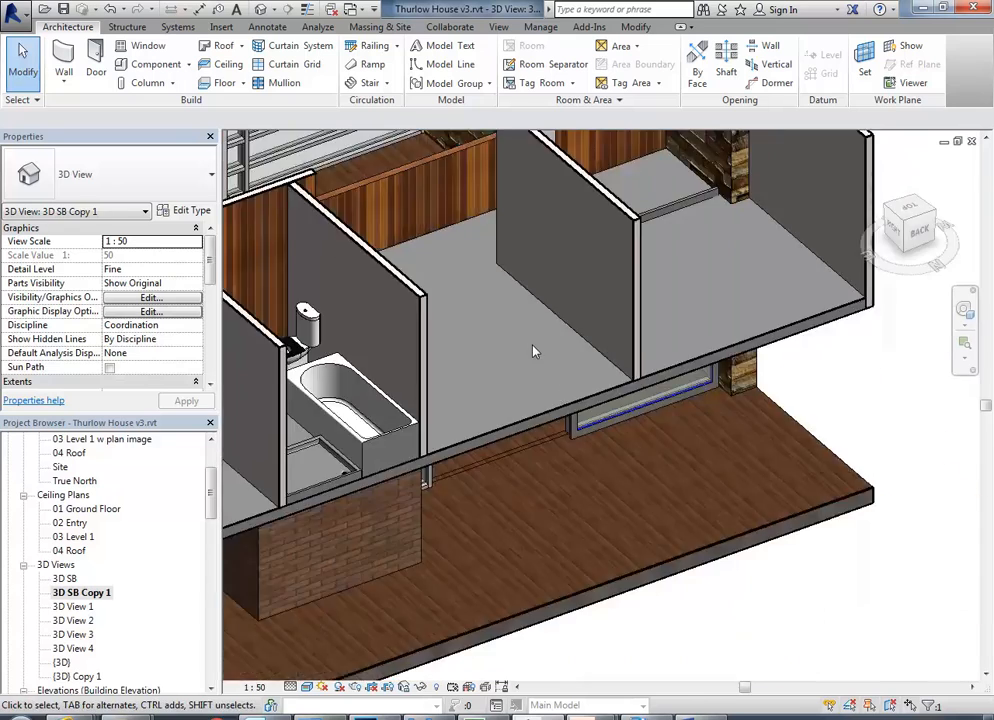
pyautogui.keyDown('shift'); pyautogui.moveTo(533, 351); pyautogui.dragTo(558, 352, button='middle'); pyautogui.keyUp('shift')
pyautogui.scroll(5, 552, 286)
pyautogui.click(559, 288)
pyautogui.scroll(-2, 577, 322)
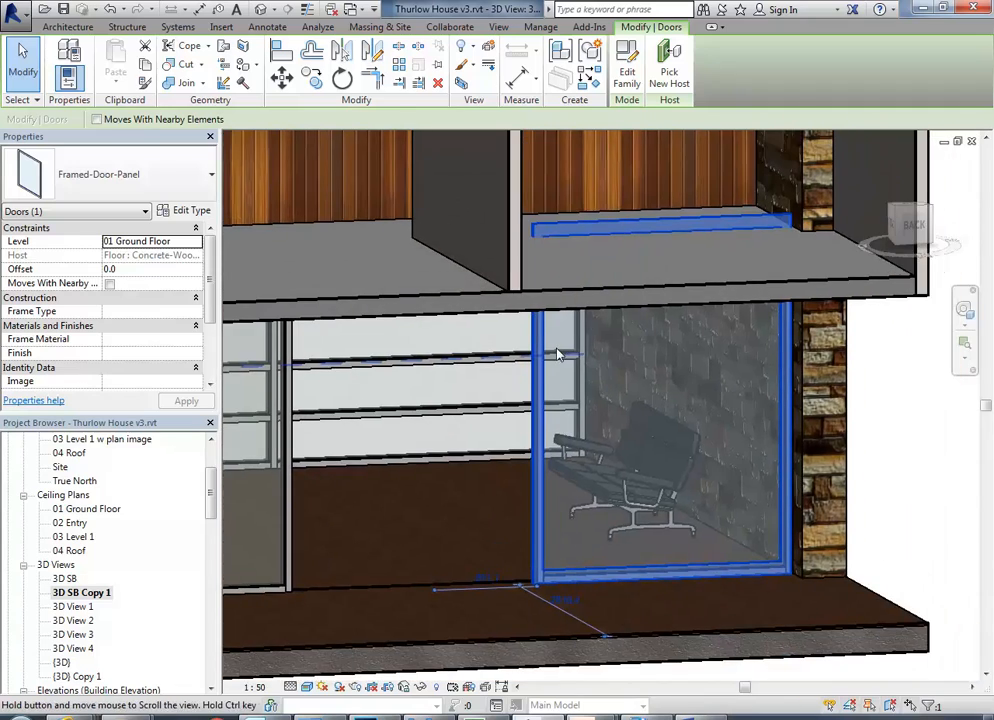
pyautogui.keyDown('shift'); pyautogui.moveTo(543, 259); pyautogui.dragTo(484, 252, button='middle'); pyautogui.keyUp('shift')
pyautogui.press('Escape')
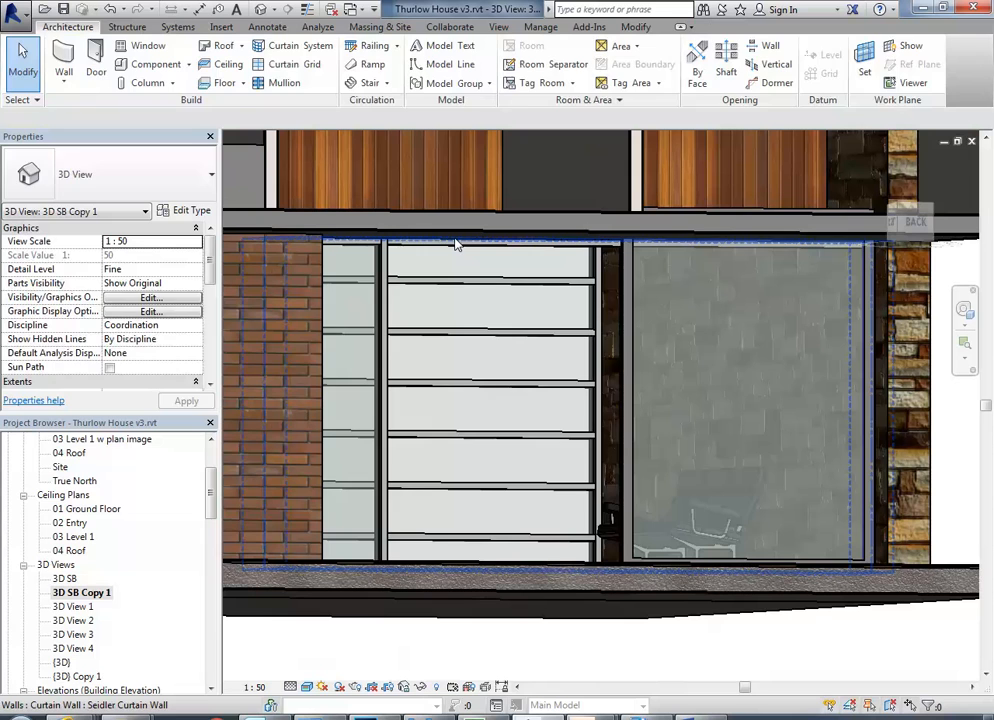
# - Inspect the Seidler Curtain Wall around the door panel and the neighbouring wall beside the brickwork
pyautogui.click(455, 244)
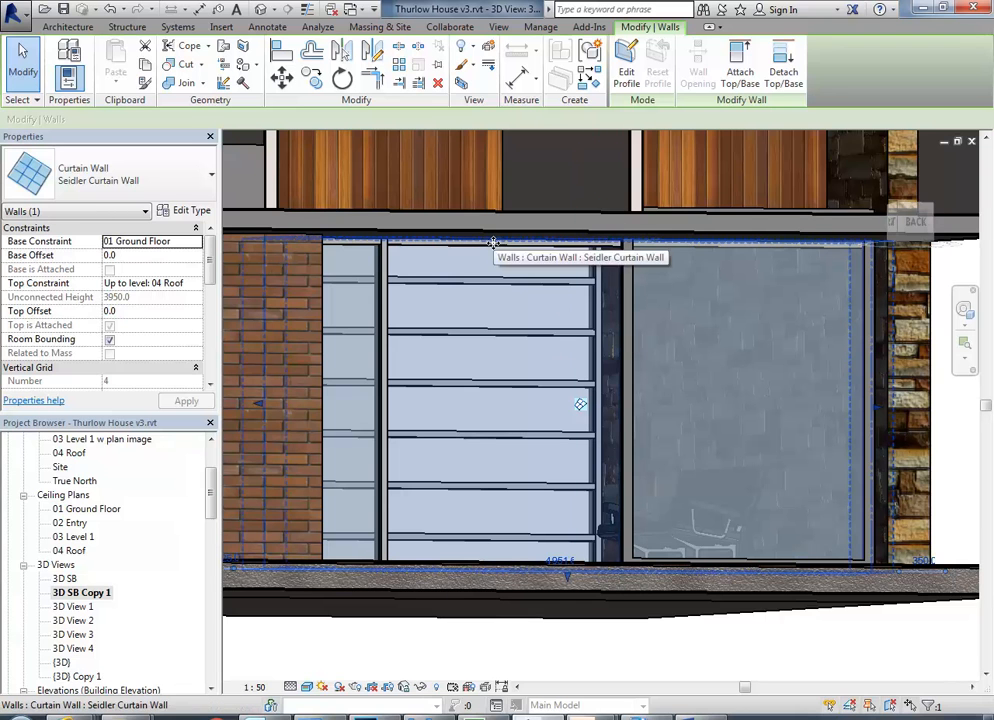
pyautogui.scroll(-3, 433, 453)
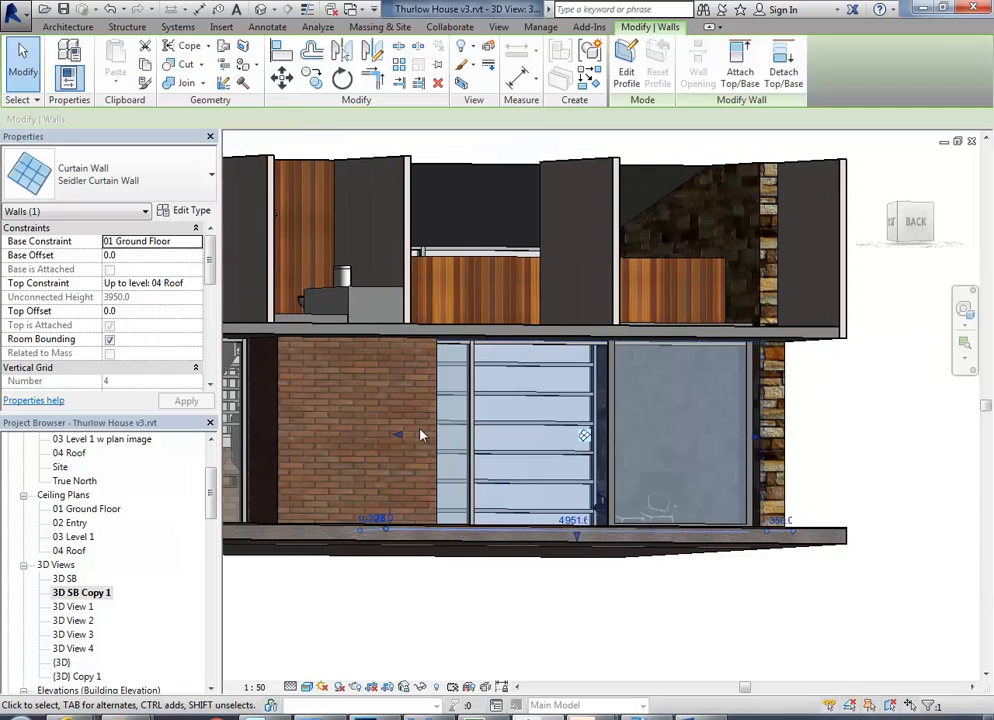
pyautogui.press('Escape')
pyautogui.click(437, 383)
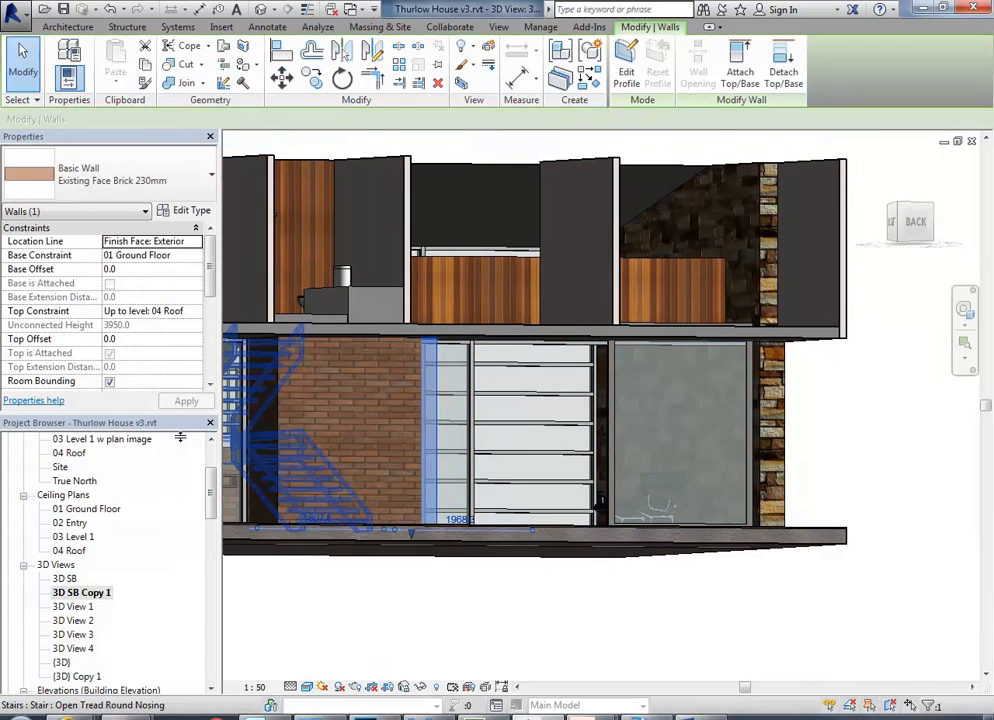
pyautogui.click(439, 630)
# - Open Section 1 and measure the ground floor's clear height from the floor to the underside of the upper slab
pyautogui.scroll(-5, 191, 535)
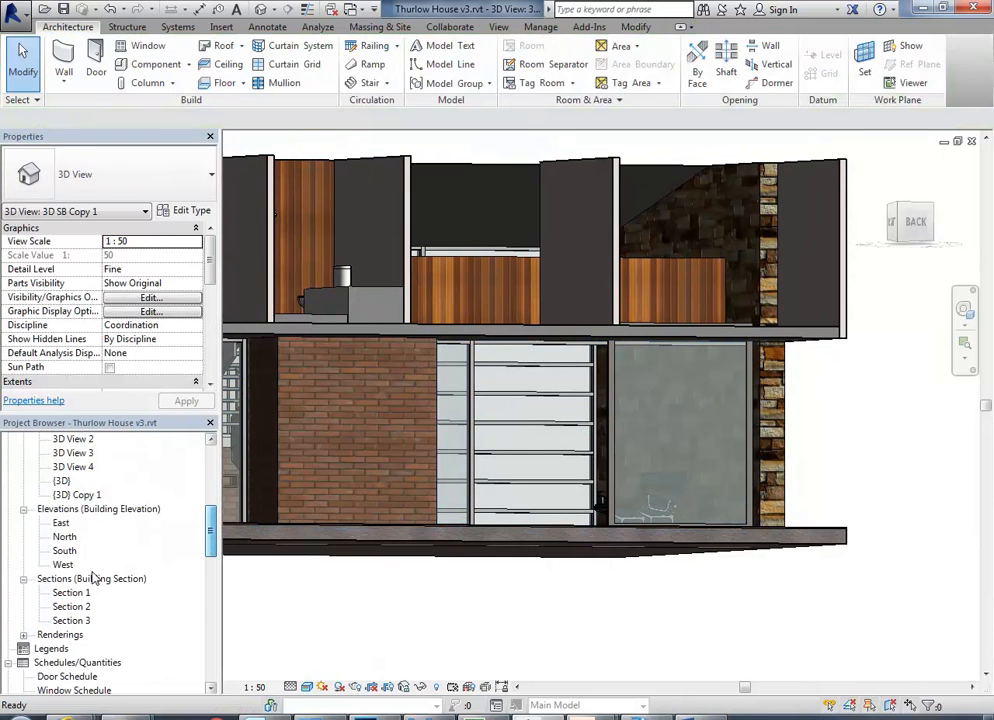
pyautogui.doubleClick(70, 593)
pyautogui.scroll(5, 629, 440)
pyautogui.moveTo(622, 433); pyautogui.dragTo(354, 408, button='middle')
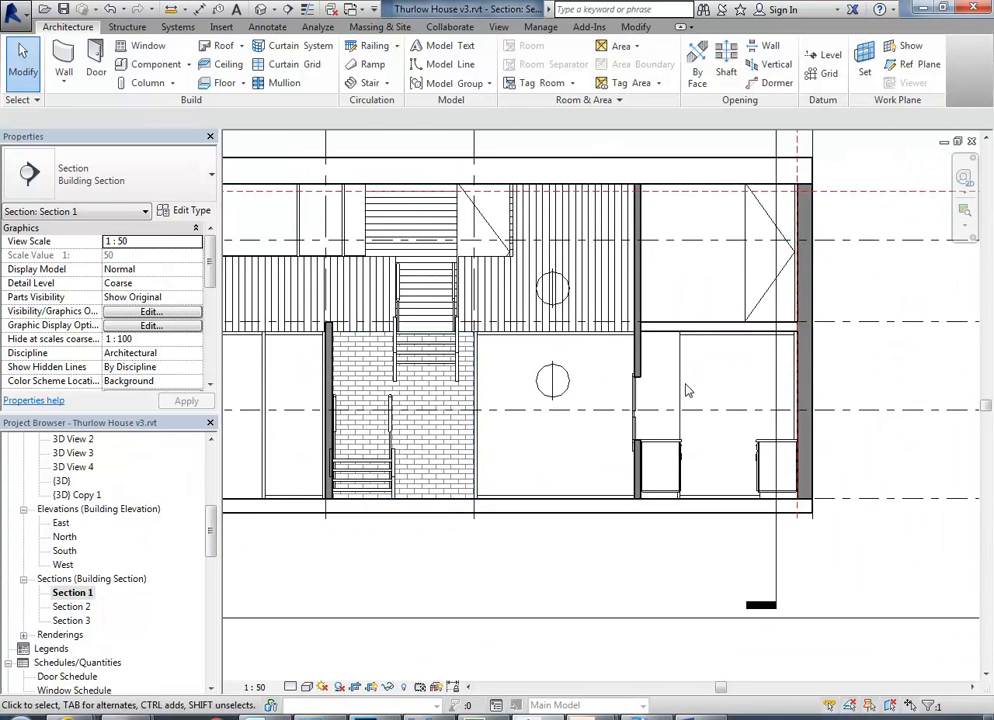
pyautogui.scroll(2, 613, 333)
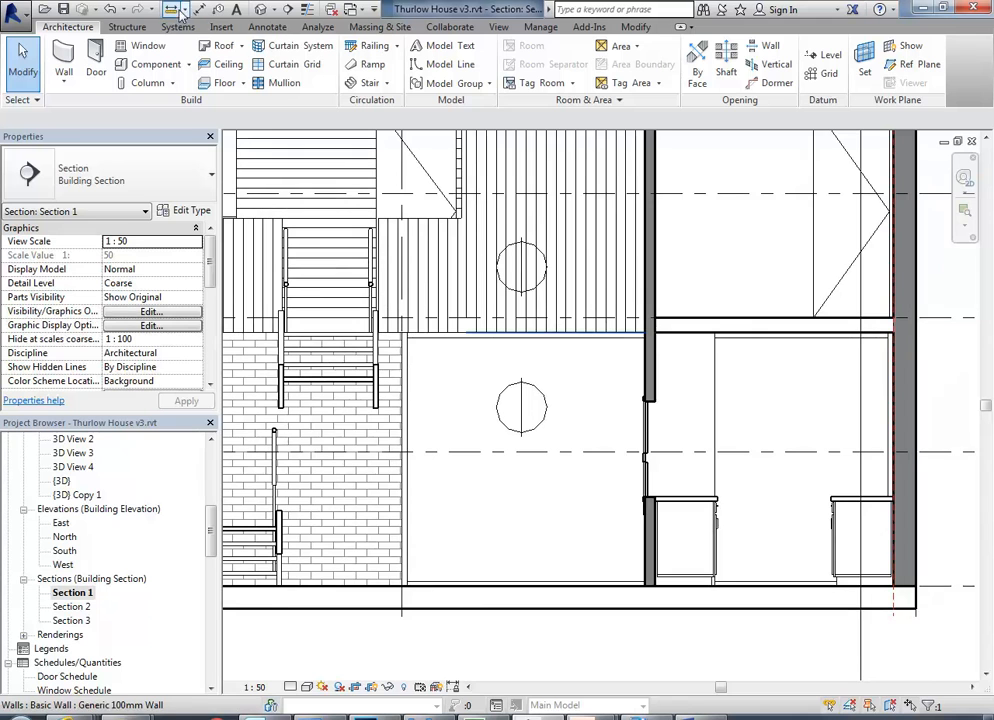
pyautogui.click(172, 10)
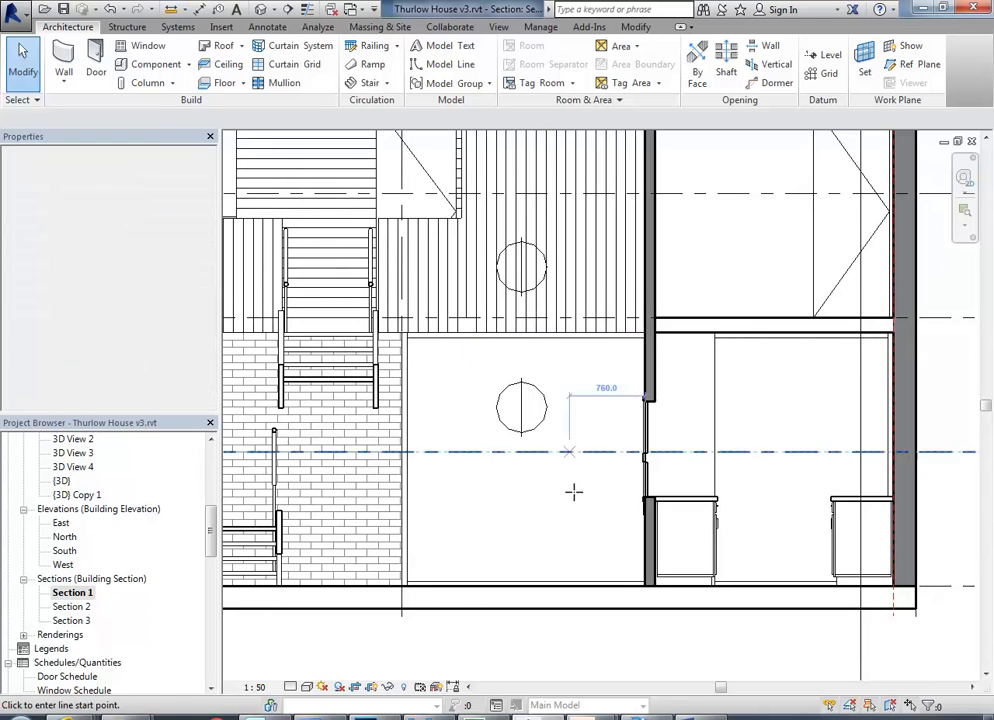
pyautogui.click(744, 584)
pyautogui.click(743, 332)
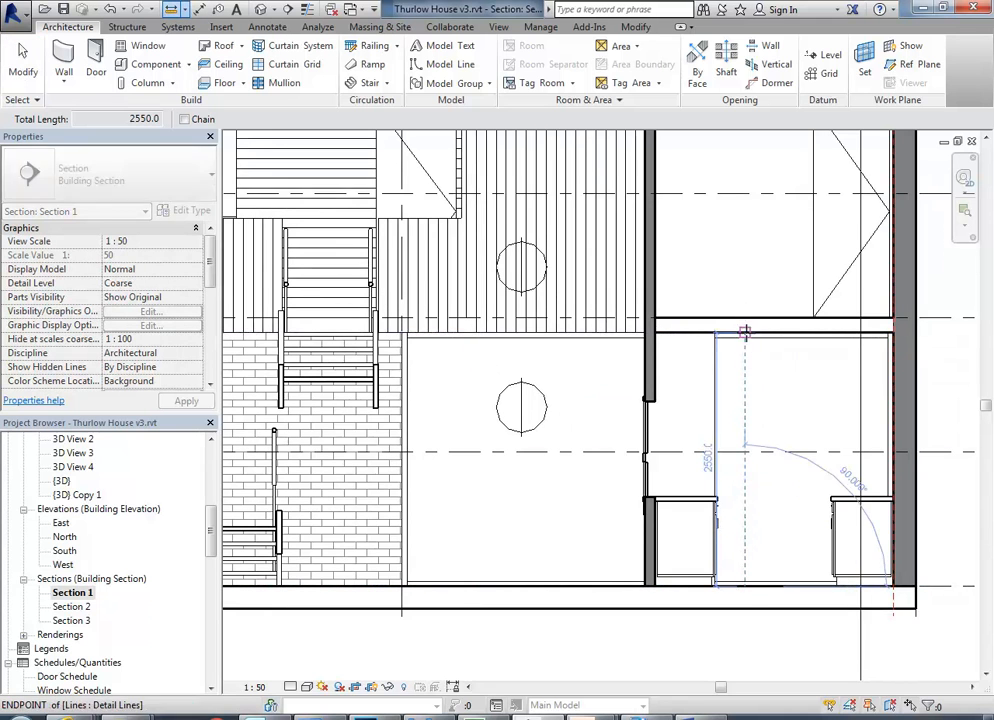
pyautogui.press('Escape')
# - Close the section, open the placed Framed-Door-Panel family for editing and show its Front elevation
pyautogui.click(971, 143)
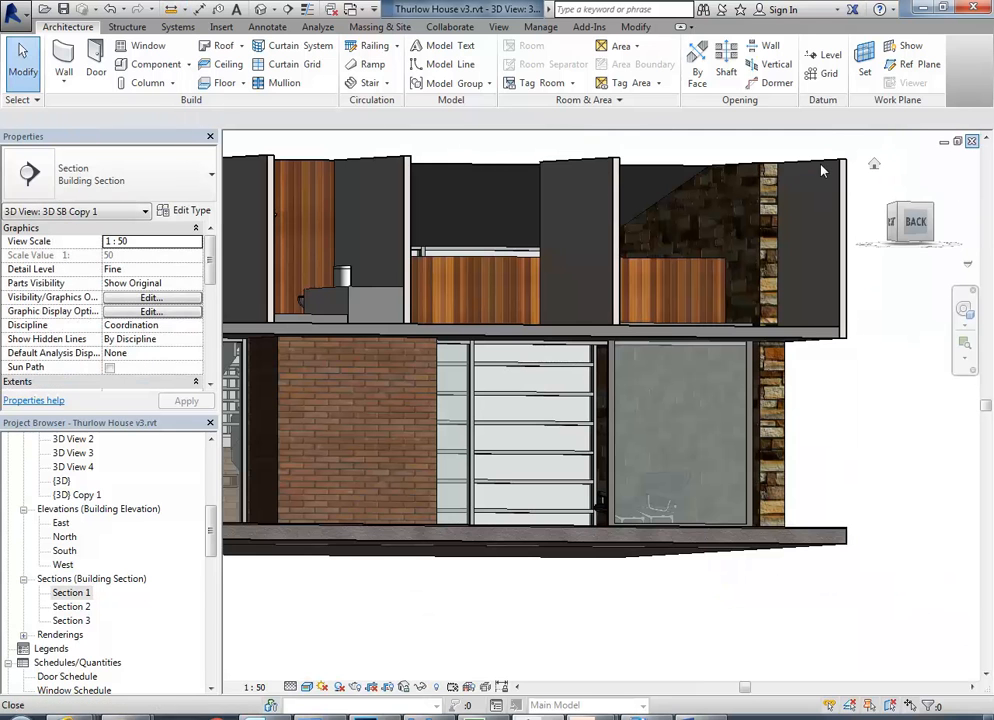
pyautogui.click(616, 406)
pyautogui.press('Escape')
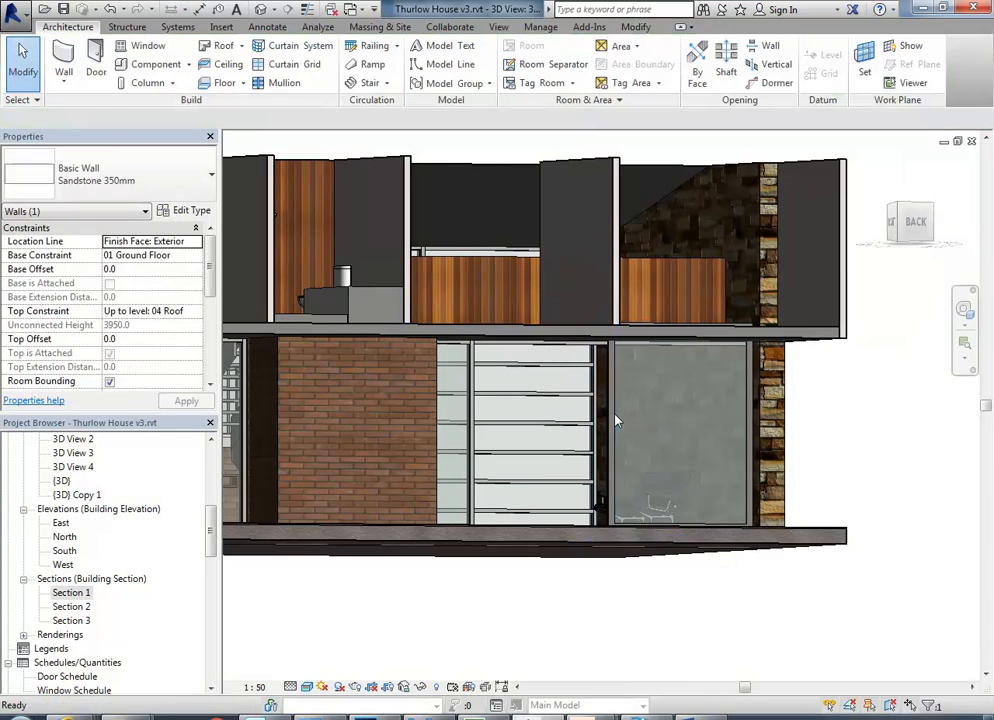
pyautogui.click(611, 413)
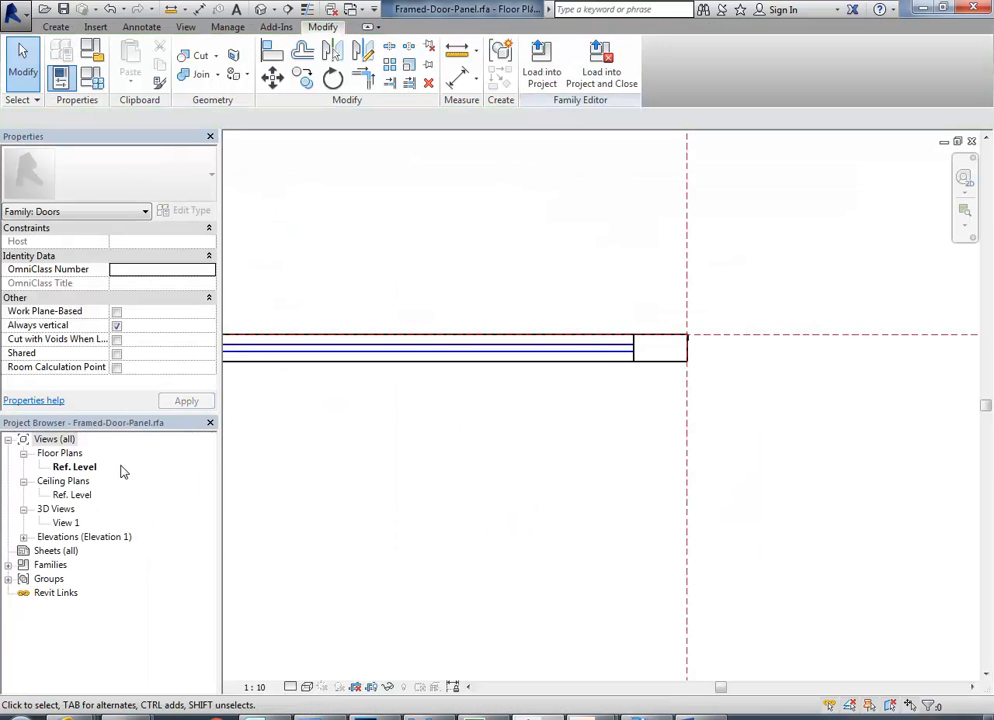
pyautogui.doubleClick(61, 539)
pyautogui.doubleClick(63, 565)
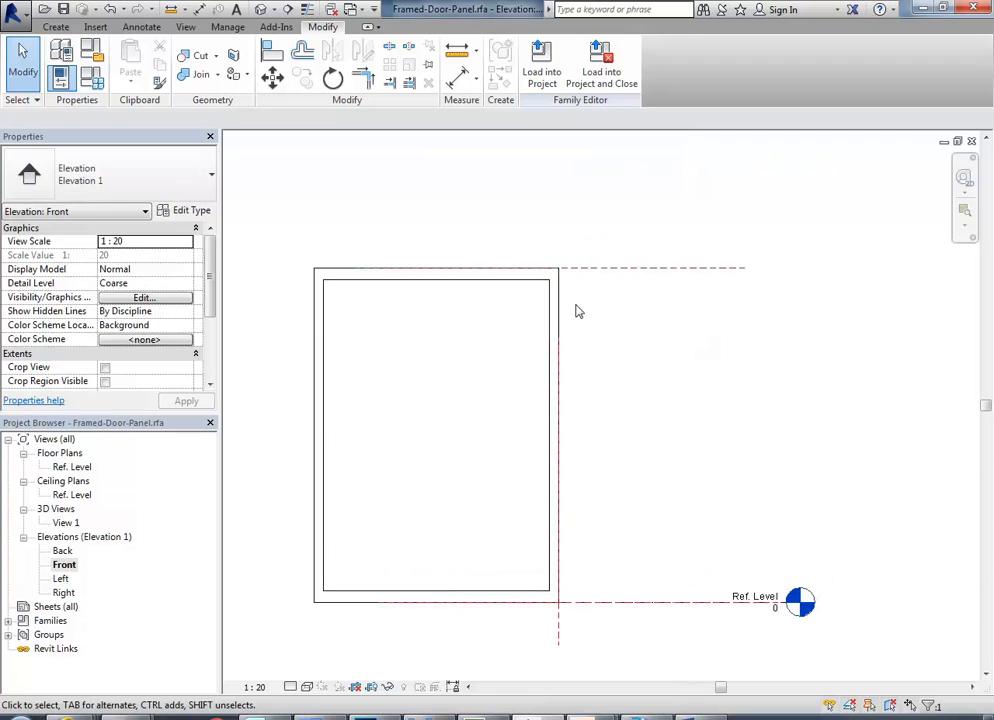
# - Set the height of the door panel's top reference plane above Ref. Level to 2550 mm
pyautogui.click(615, 269)
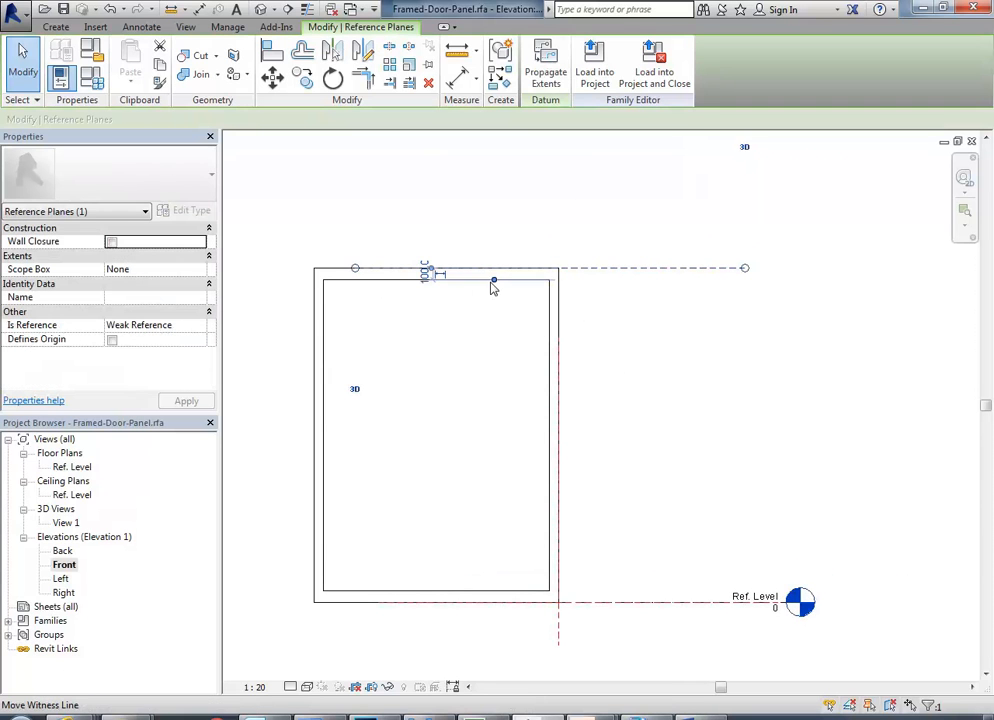
pyautogui.moveTo(605, 567); pyautogui.dragTo(617, 613)
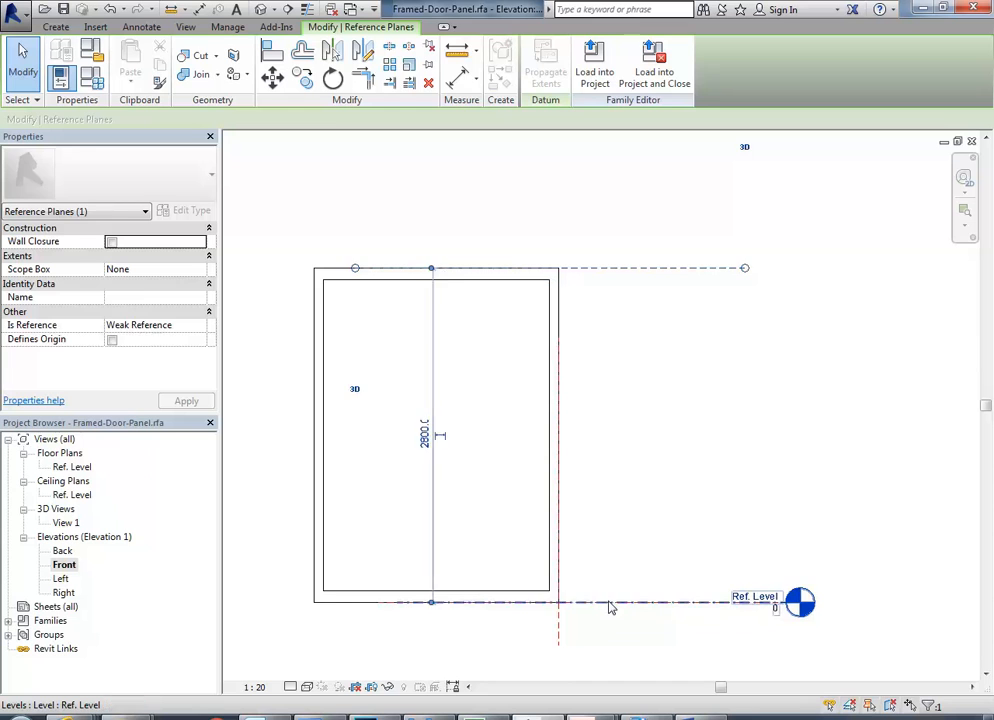
pyautogui.click(611, 604)
pyautogui.click(632, 270)
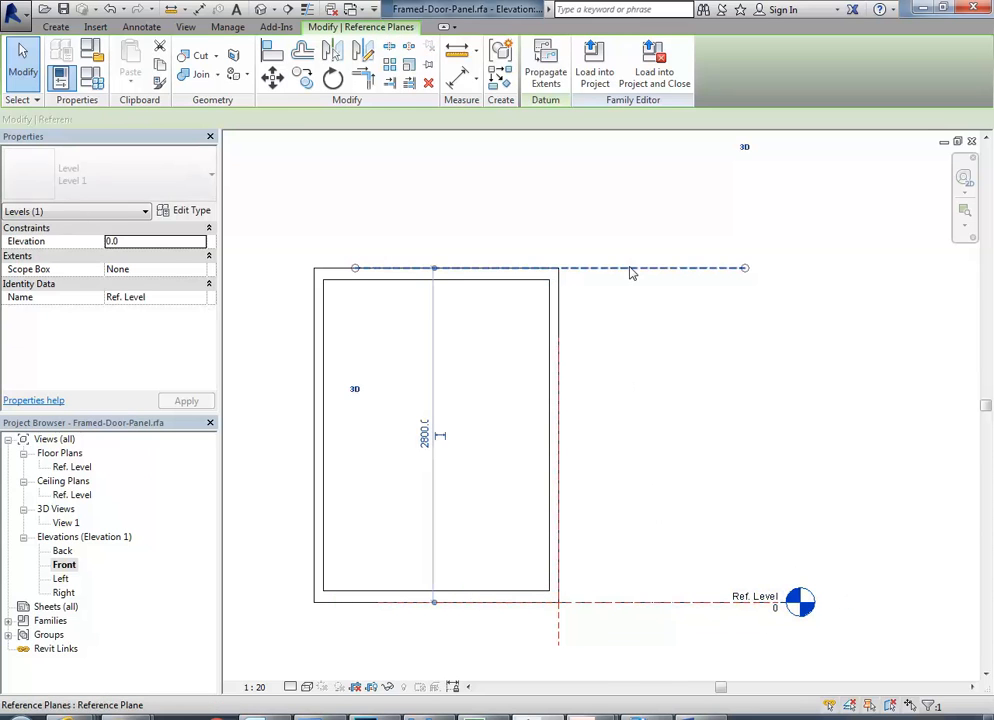
pyautogui.click(421, 436)
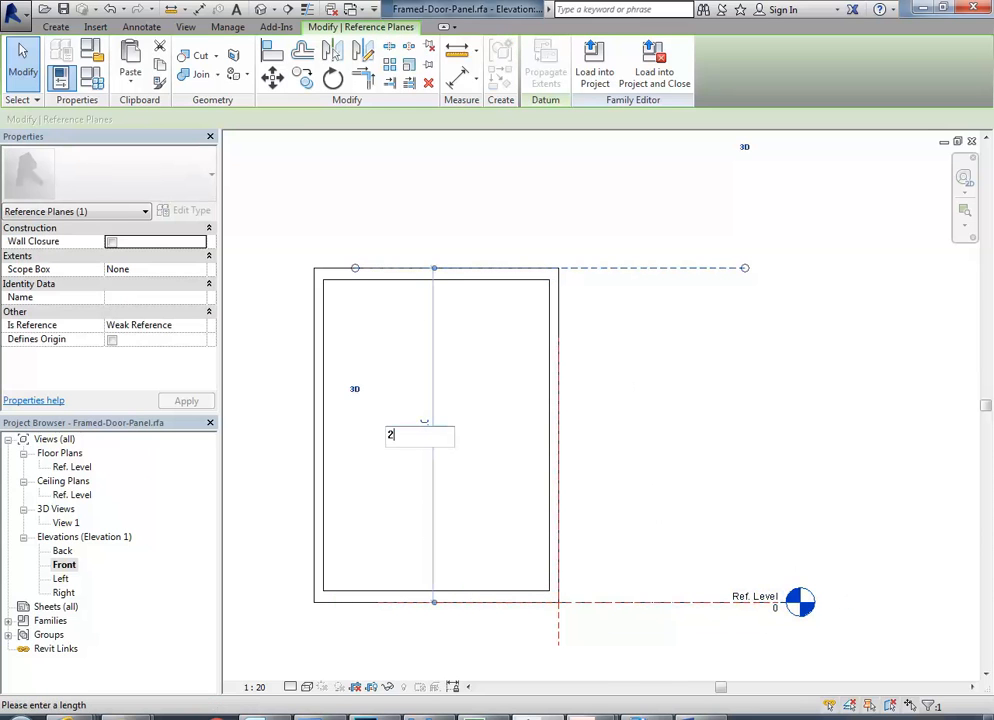
pyautogui.press('Return')
# - Lower the top rail extrusion with a depth of 140 mm and set its bottom edge 100 mm below the top reference plane
pyautogui.click(526, 315)
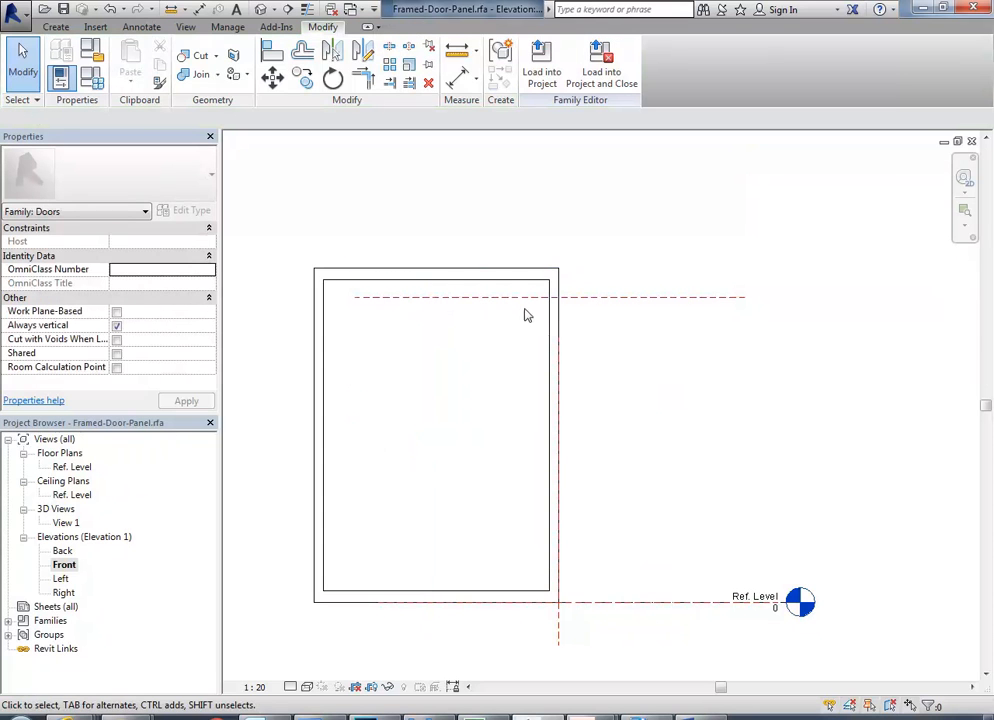
pyautogui.click(445, 278)
pyautogui.scroll(3, 422, 277)
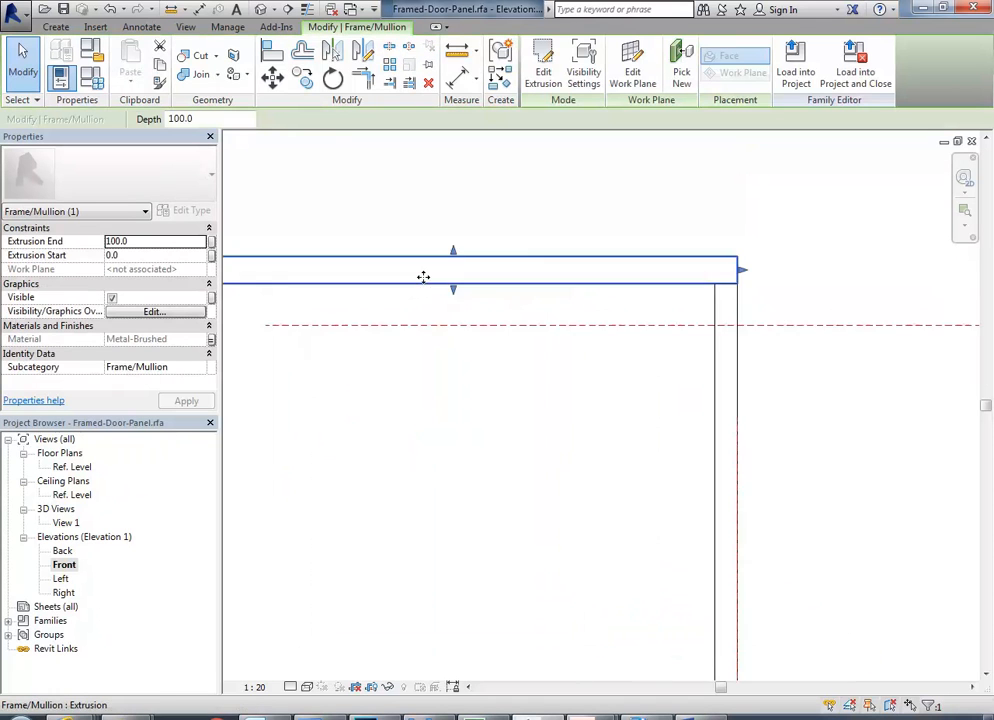
pyautogui.scroll(-1, 497, 291)
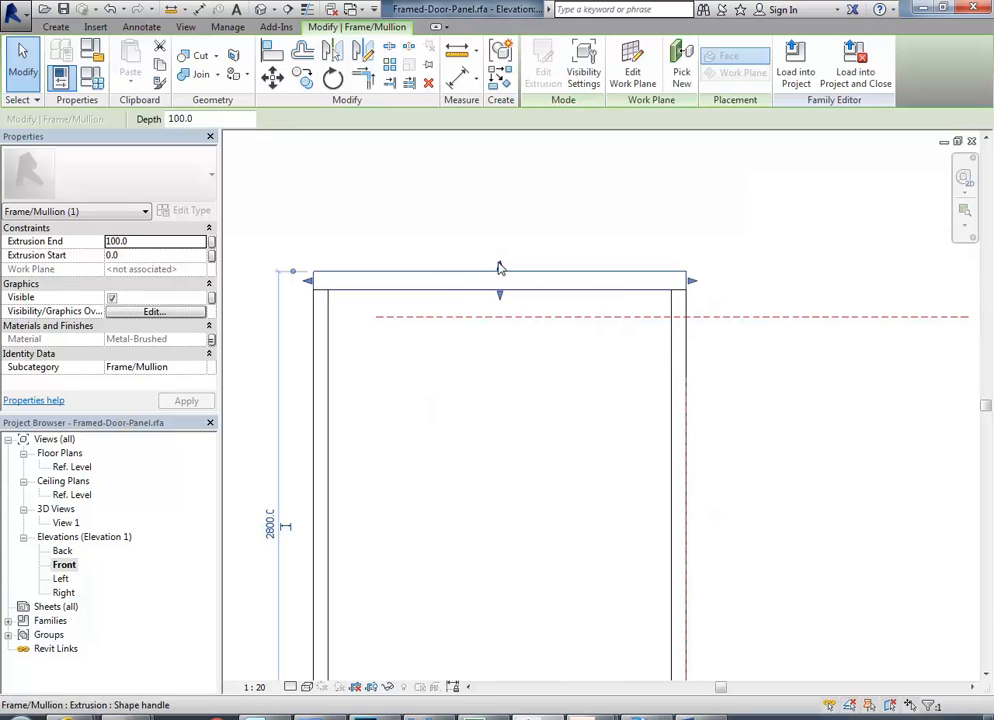
pyautogui.moveTo(500, 270); pyautogui.dragTo(499, 343)
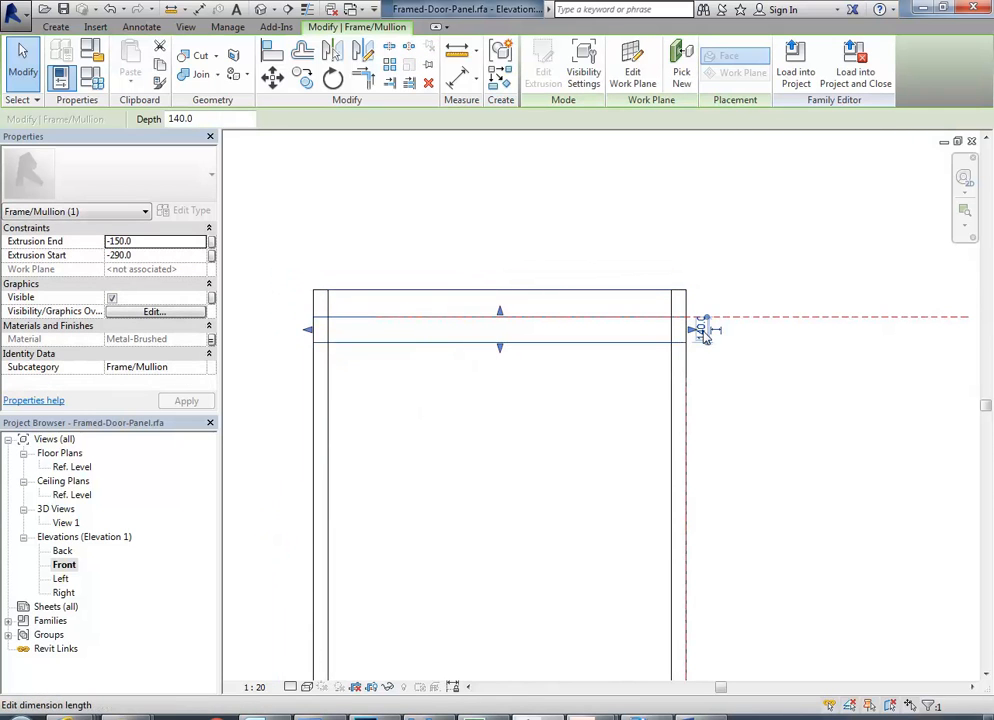
pyautogui.click(704, 334)
pyautogui.press('Return')
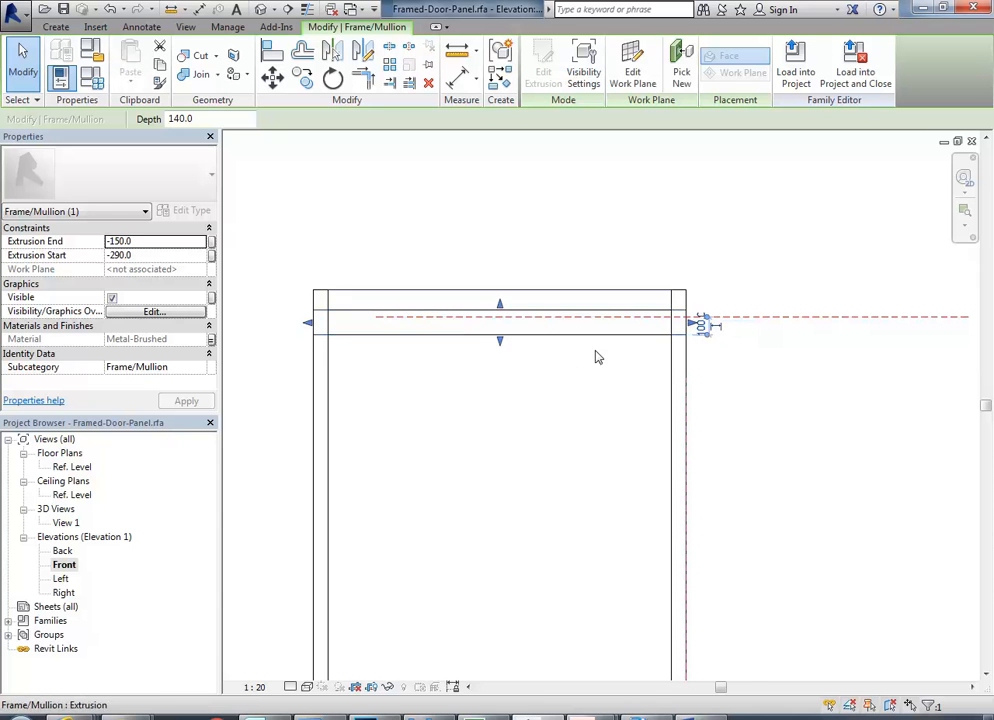
# - Move the top rail down 40 mm so its upper edge lies on the top reference plane
pyautogui.scroll(2, 484, 333)
pyautogui.click(273, 79)
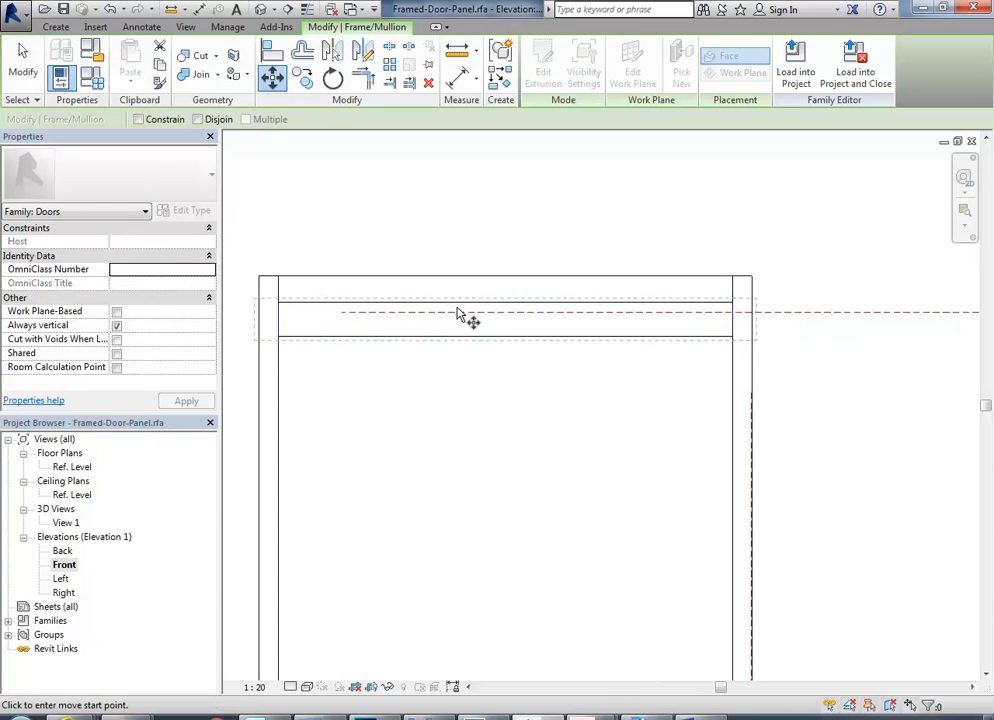
pyautogui.click(455, 313)
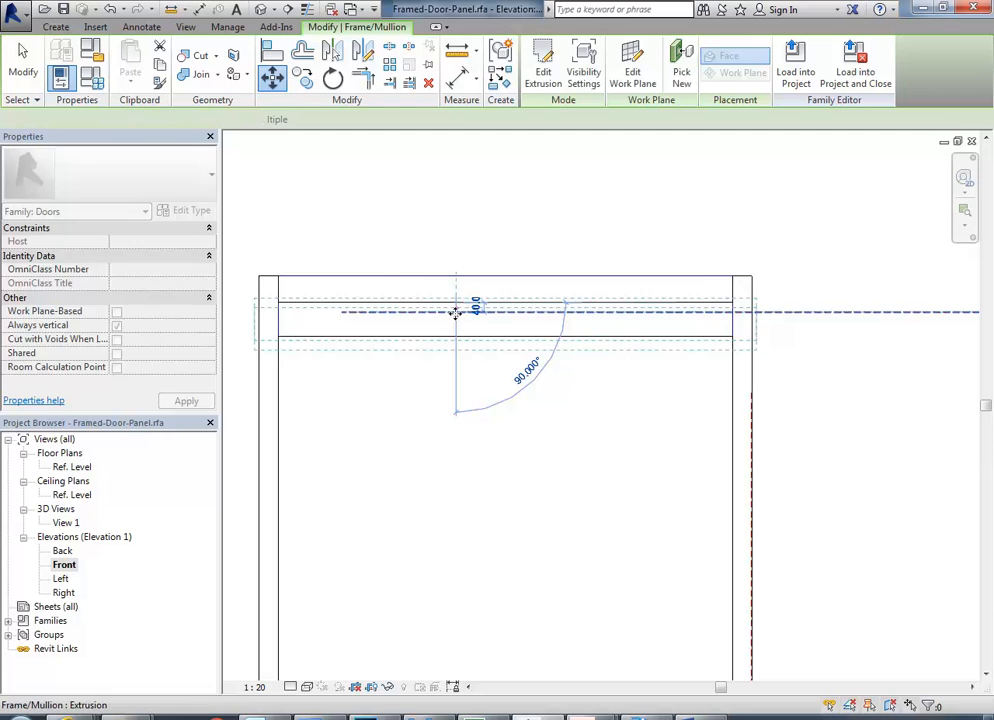
# - Shorten the glass pane and both side stiles so that they end at the underside of the lowered top rail
pyautogui.click(382, 278)
pyautogui.moveTo(506, 273); pyautogui.dragTo(501, 348)
pyautogui.click(273, 288)
pyautogui.moveTo(267, 273); pyautogui.dragTo(266, 345)
pyautogui.click(484, 332)
pyautogui.click(743, 280)
pyautogui.moveTo(743, 280); pyautogui.dragTo(741, 345)
pyautogui.click(563, 262)
pyautogui.scroll(-2, 617, 240)
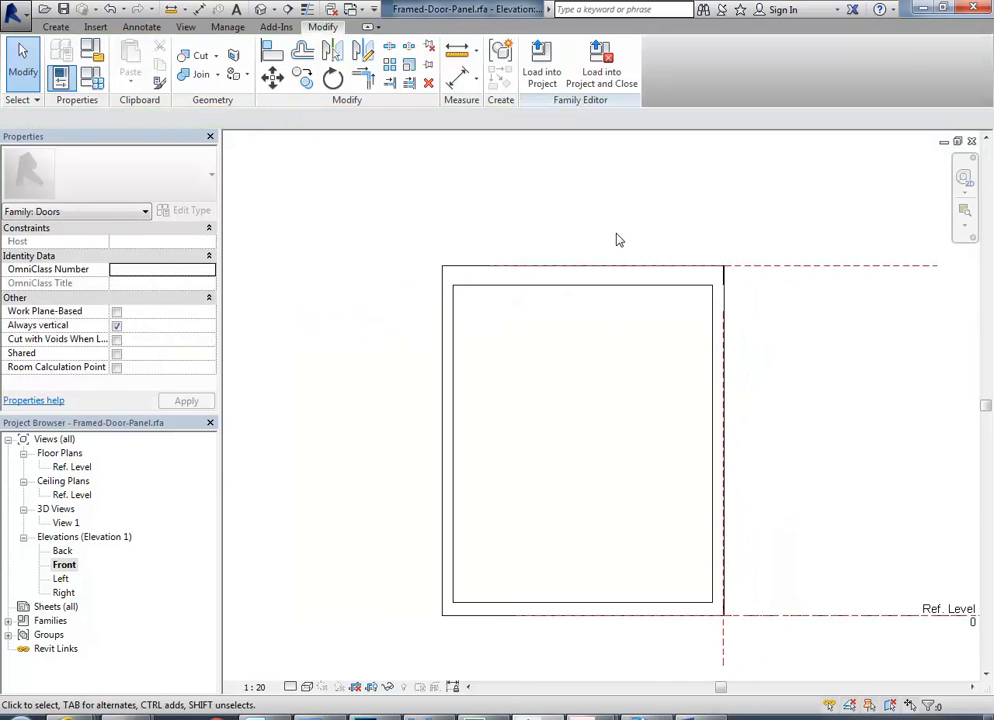
# - Load the modified Framed-Door-Panel family into Thurlow House v3.rvt and overwrite the existing version
pyautogui.moveTo(617, 301); pyautogui.dragTo(539, 297, button='middle')
pyautogui.scroll(5, 644, 262)
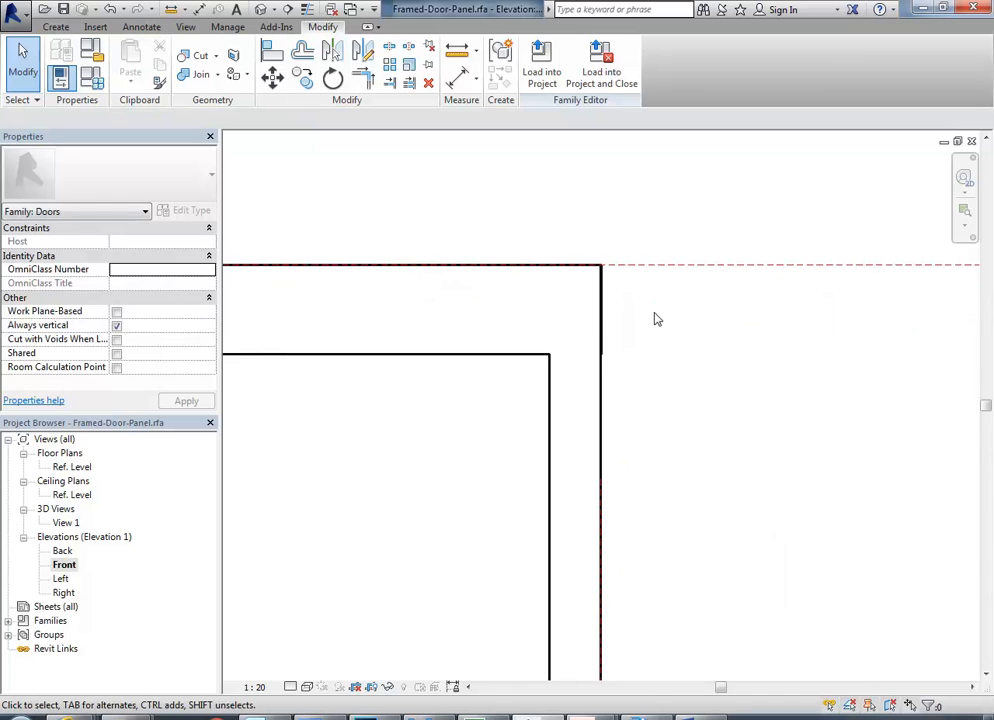
pyautogui.click(541, 70)
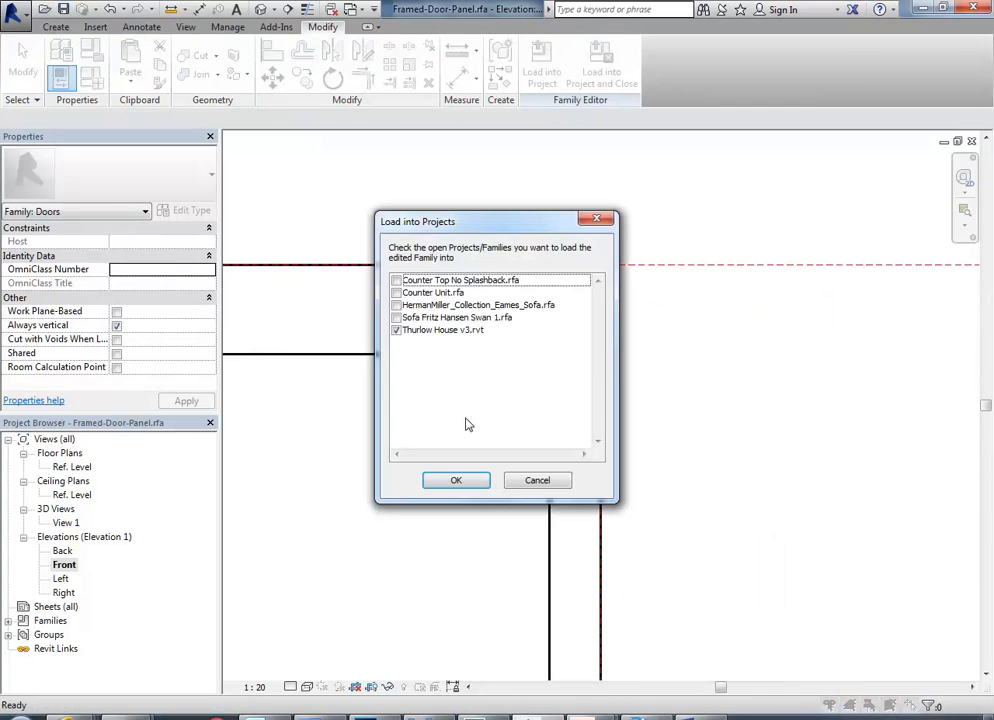
pyautogui.click(455, 480)
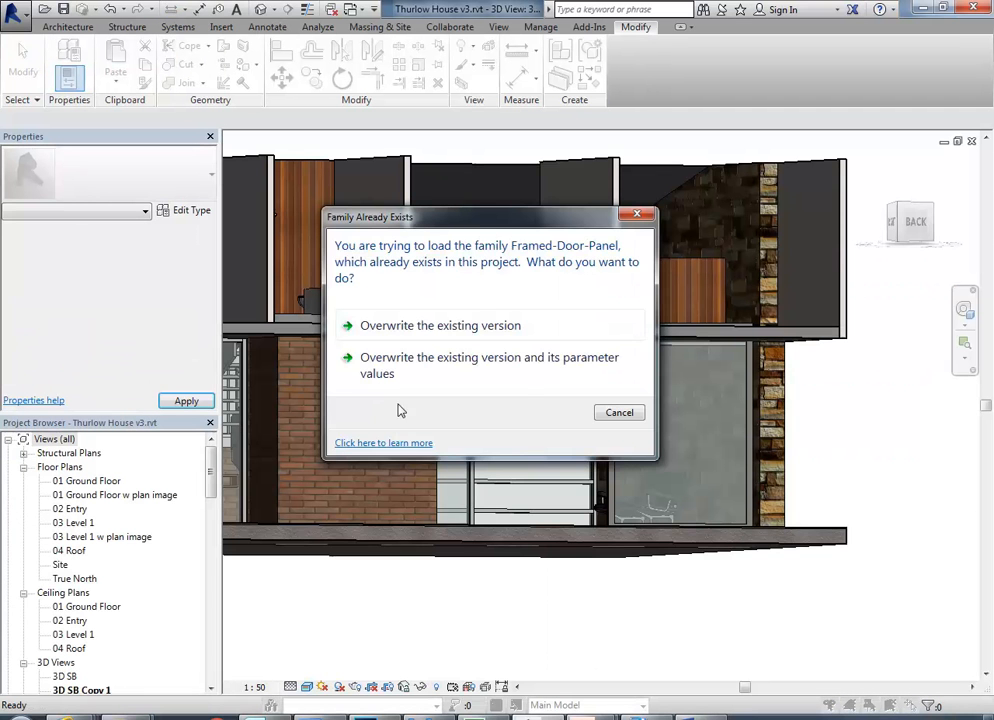
pyautogui.click(443, 338)
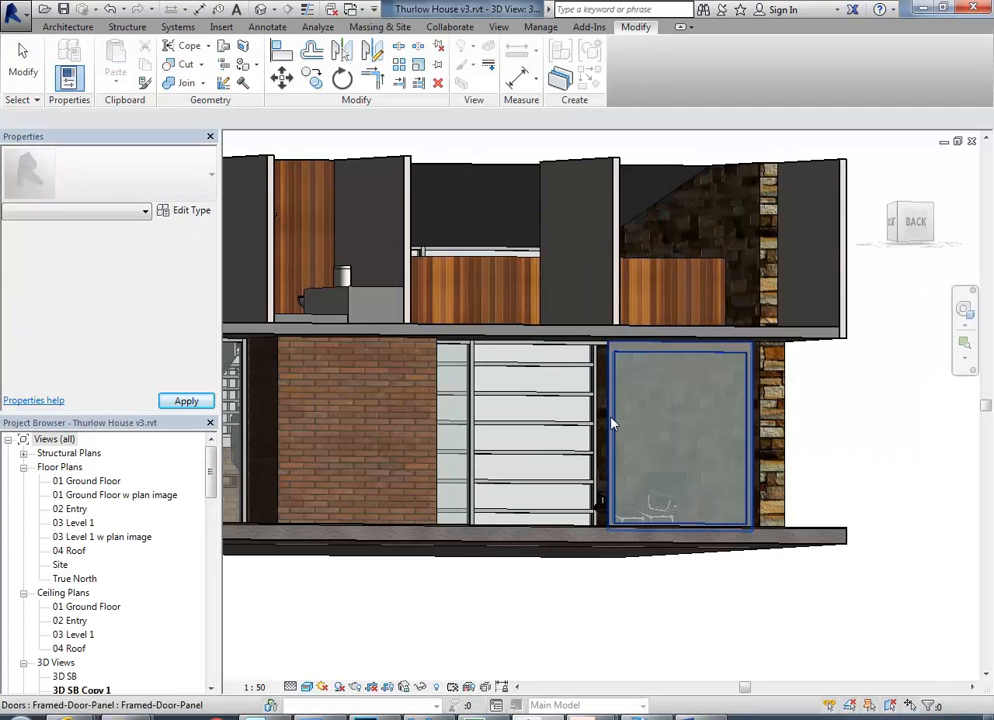
# - Change the Framed-Door-Panel type's Door-Frame material to Finish
pyautogui.keyDown('shift'); pyautogui.moveTo(585, 380); pyautogui.dragTo(549, 403, button='middle'); pyautogui.keyUp('shift')
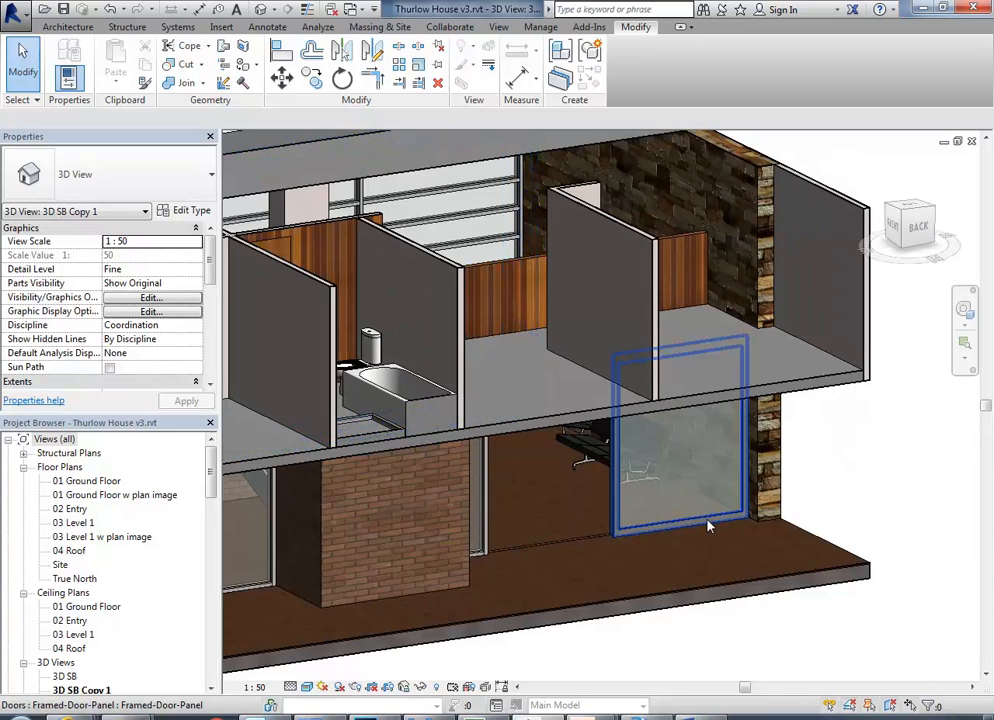
pyautogui.scroll(5, 549, 403)
pyautogui.click(535, 546)
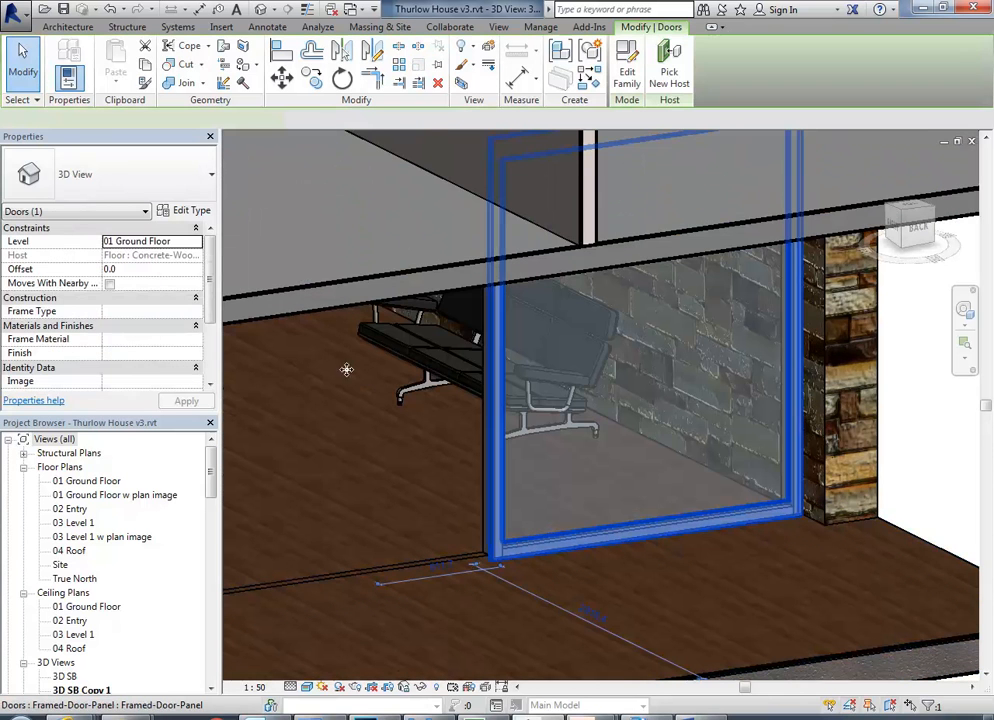
pyautogui.click(185, 211)
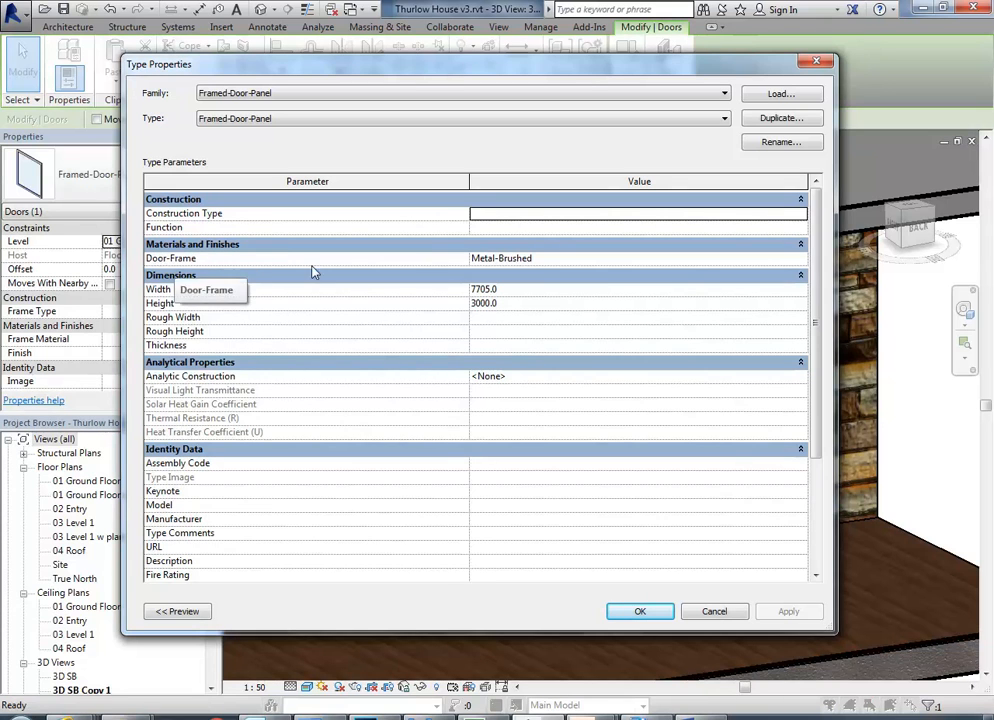
pyautogui.click(557, 259)
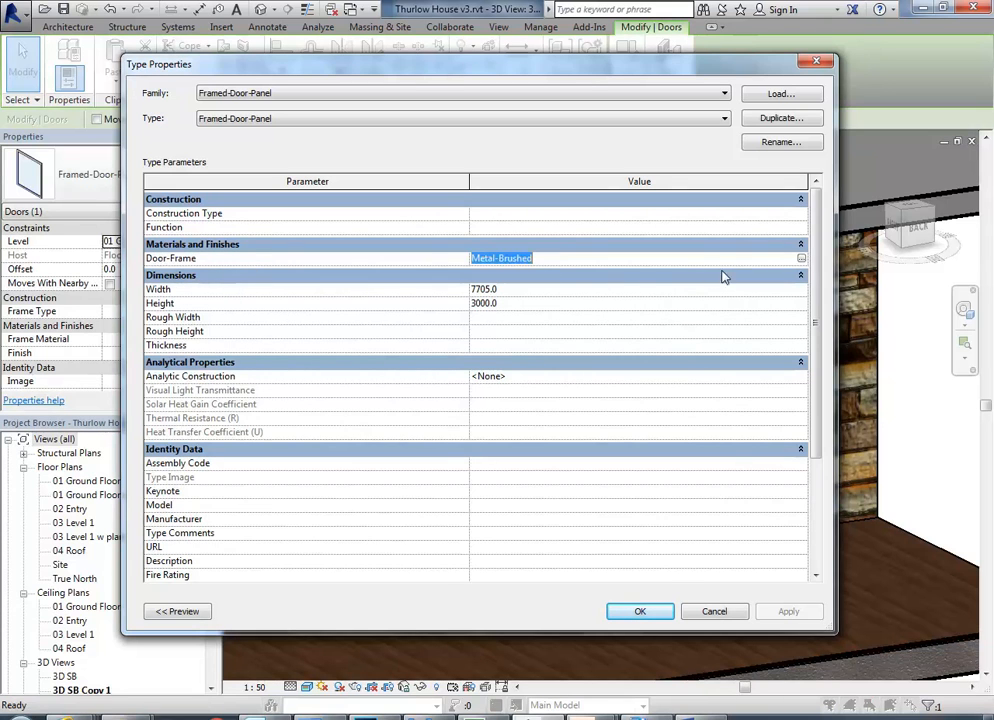
pyautogui.click(801, 259)
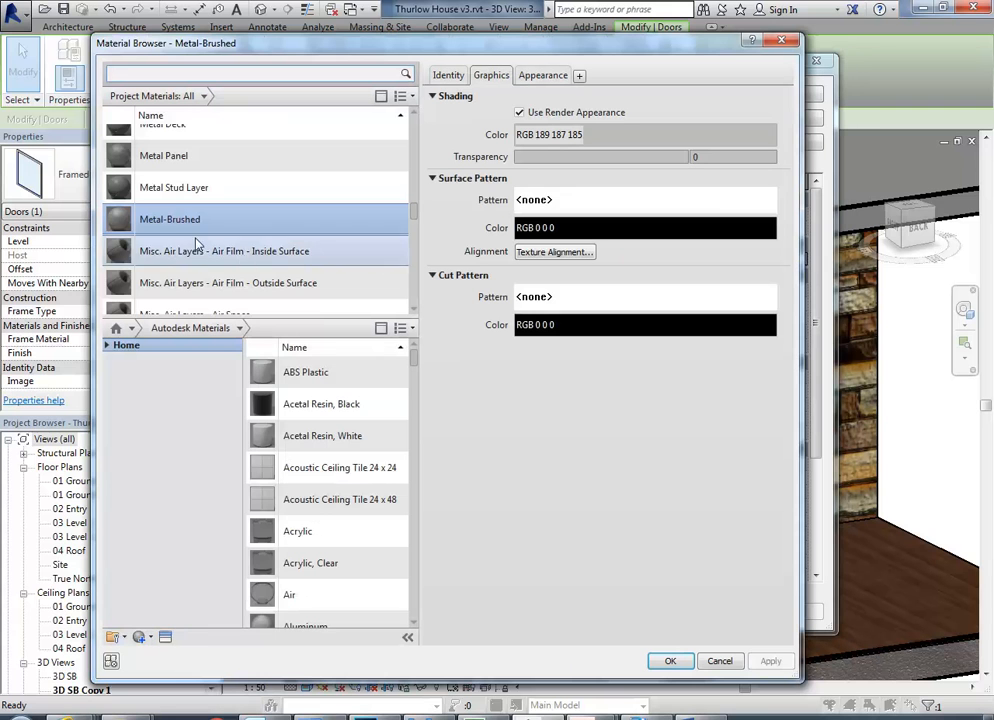
pyautogui.moveTo(415, 218); pyautogui.dragTo(414, 173)
pyautogui.click(198, 157)
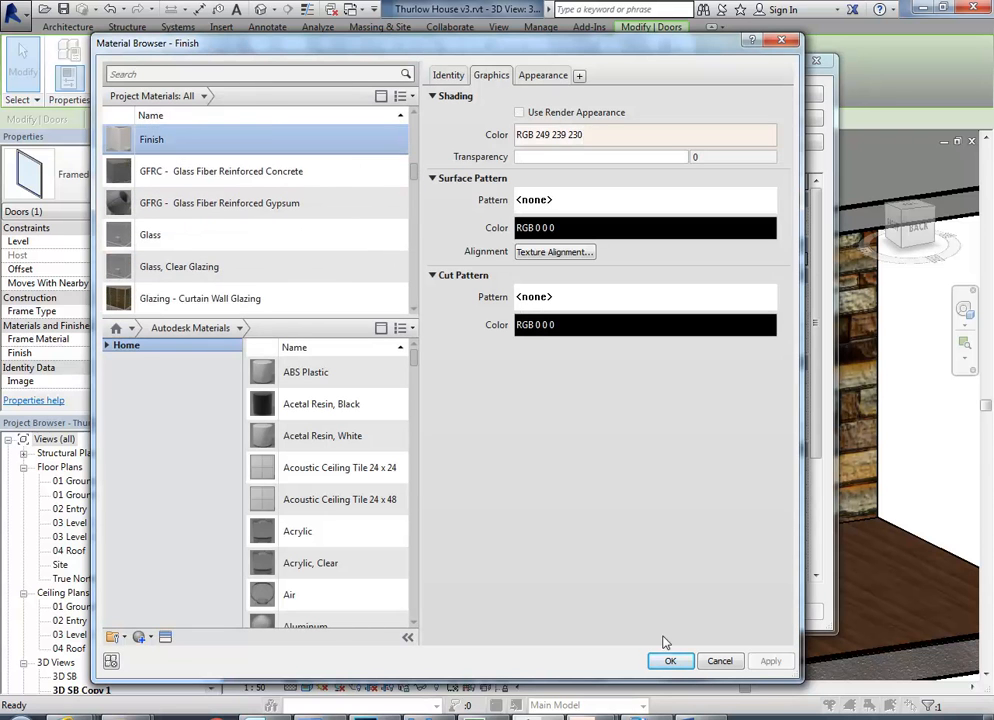
pyautogui.click(664, 661)
pyautogui.click(638, 612)
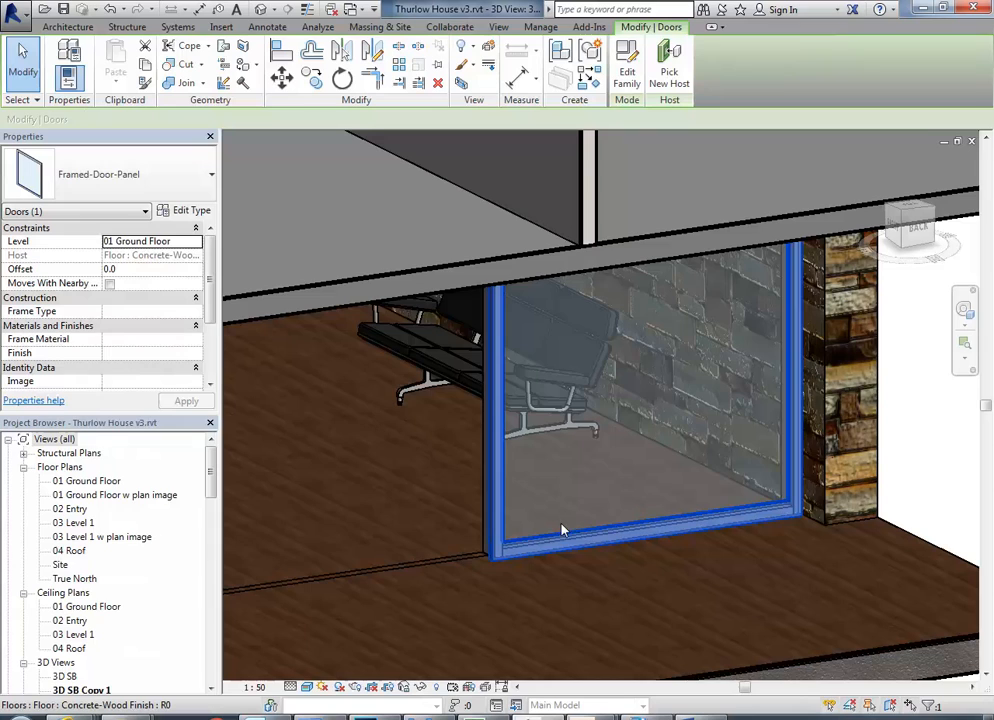
pyautogui.click(390, 478)
pyautogui.keyDown('shift'); pyautogui.moveTo(390, 478); pyautogui.dragTo(798, 485, button='middle'); pyautogui.keyUp('shift')
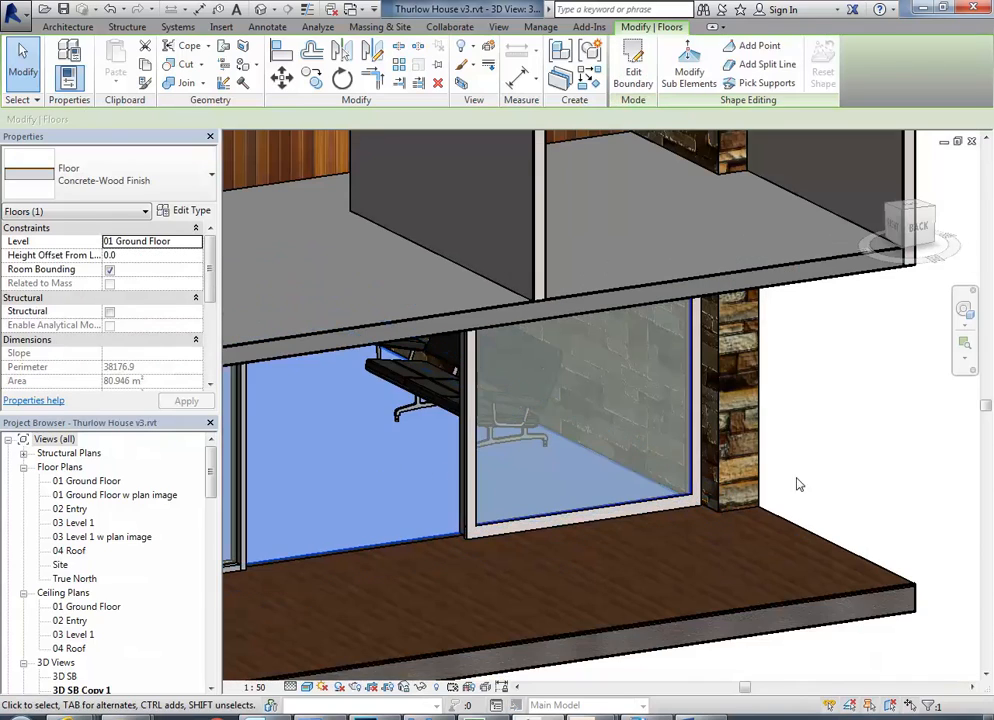
pyautogui.click(798, 485)
# - Try sliding the framed door panel along the ground floor opening, away from the stone wall
pyautogui.keyDown('shift'); pyautogui.moveTo(781, 580); pyautogui.dragTo(767, 490, button='middle'); pyautogui.keyUp('shift')
pyautogui.scroll(2, 600, 520)
pyautogui.click(592, 512)
pyautogui.moveTo(596, 516); pyautogui.dragTo(440, 525)
pyautogui.scroll(-3, 790, 487)
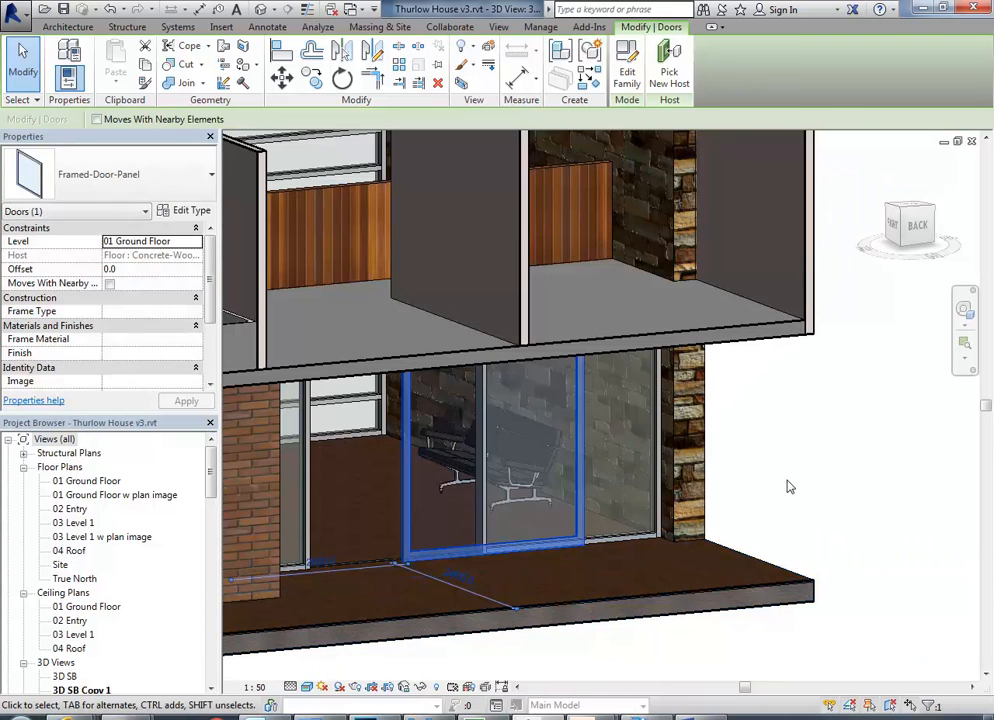
pyautogui.click(790, 547)
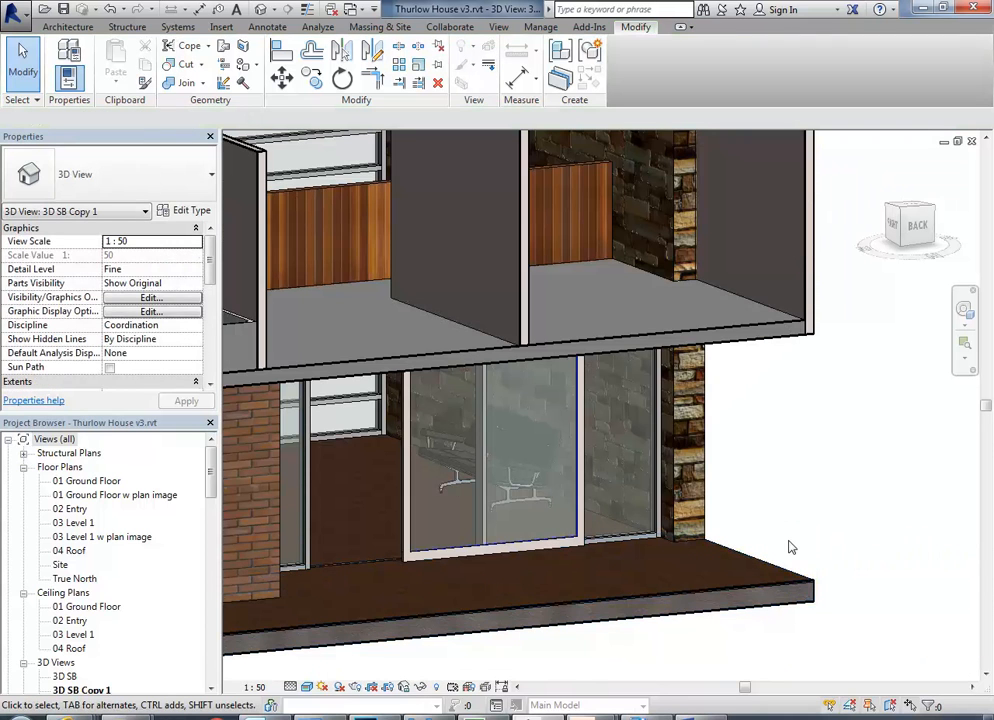
pyautogui.scroll(3, 790, 546)
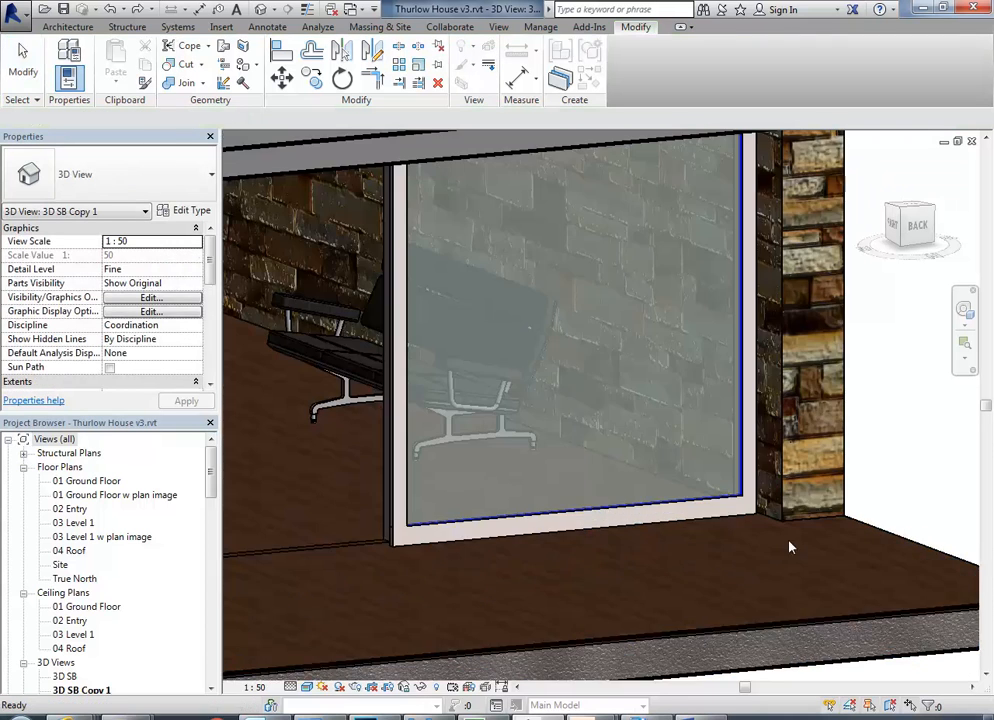
# - Inspect the house's upper-floor rooms and the framed door panel below from several angles
pyautogui.scroll(-2, 426, 475)
pyautogui.moveTo(426, 475); pyautogui.dragTo(485, 535, button='middle')
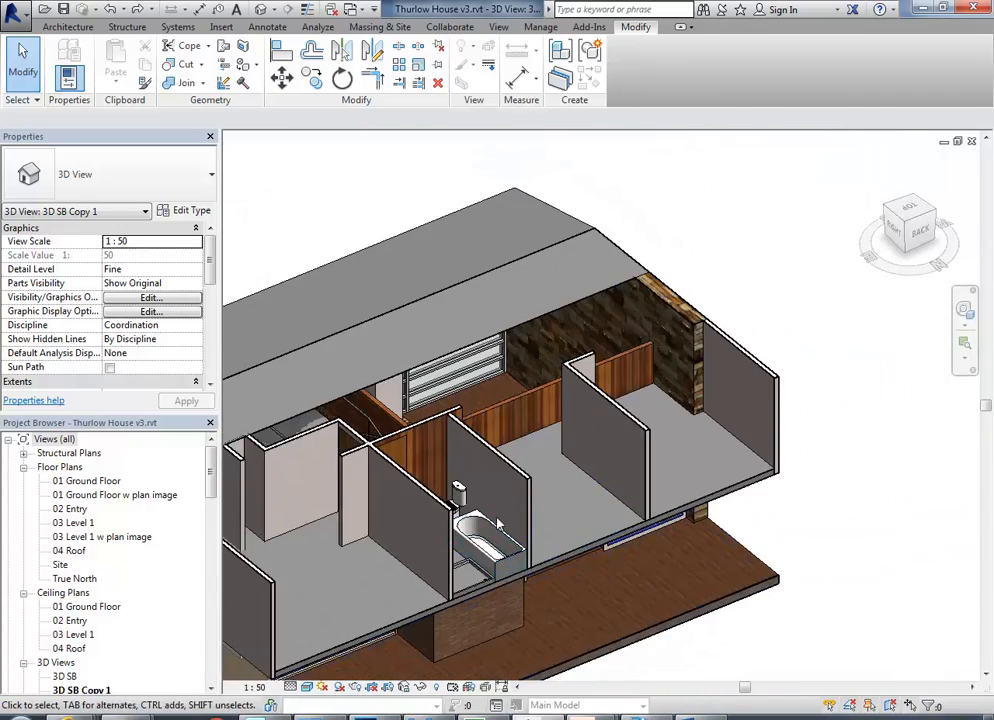
pyautogui.scroll(4, 450, 530)
pyautogui.scroll(-4, 683, 486)
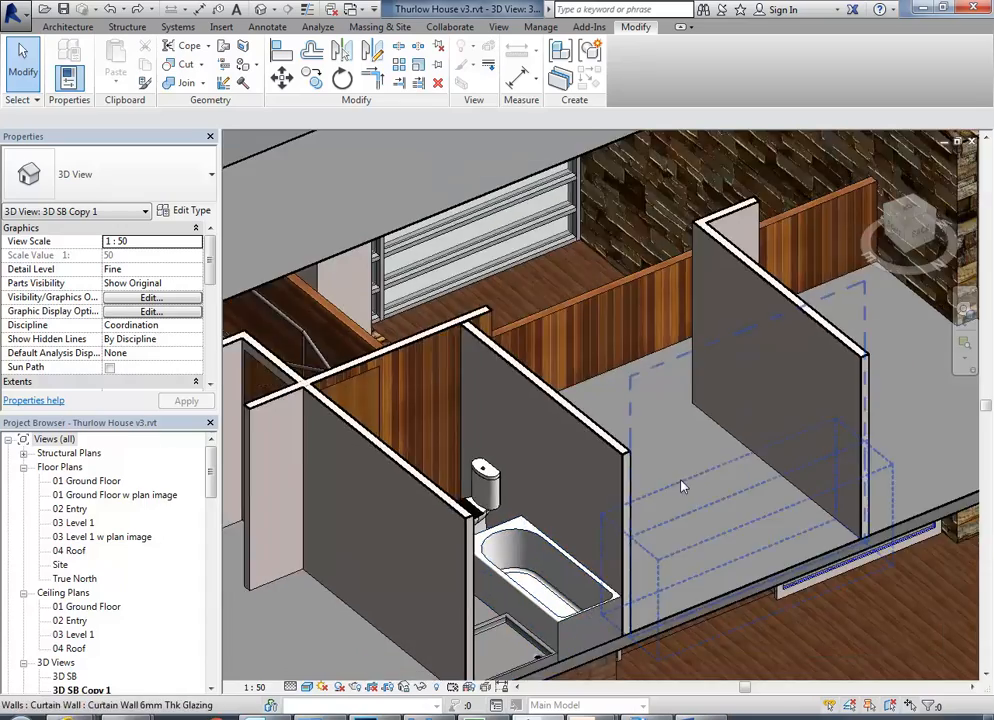
pyautogui.keyDown('shift'); pyautogui.moveTo(708, 506); pyautogui.dragTo(716, 460, button='middle'); pyautogui.keyUp('shift')
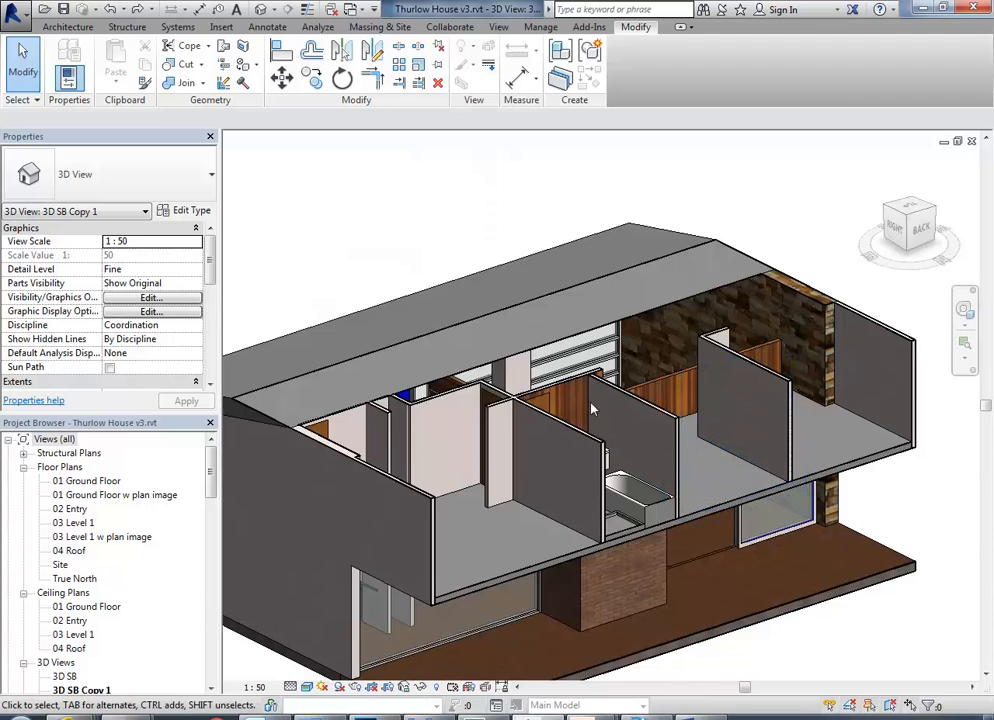
pyautogui.moveTo(458, 312); pyautogui.dragTo(463, 270, button='middle')
pyautogui.moveTo(577, 713)
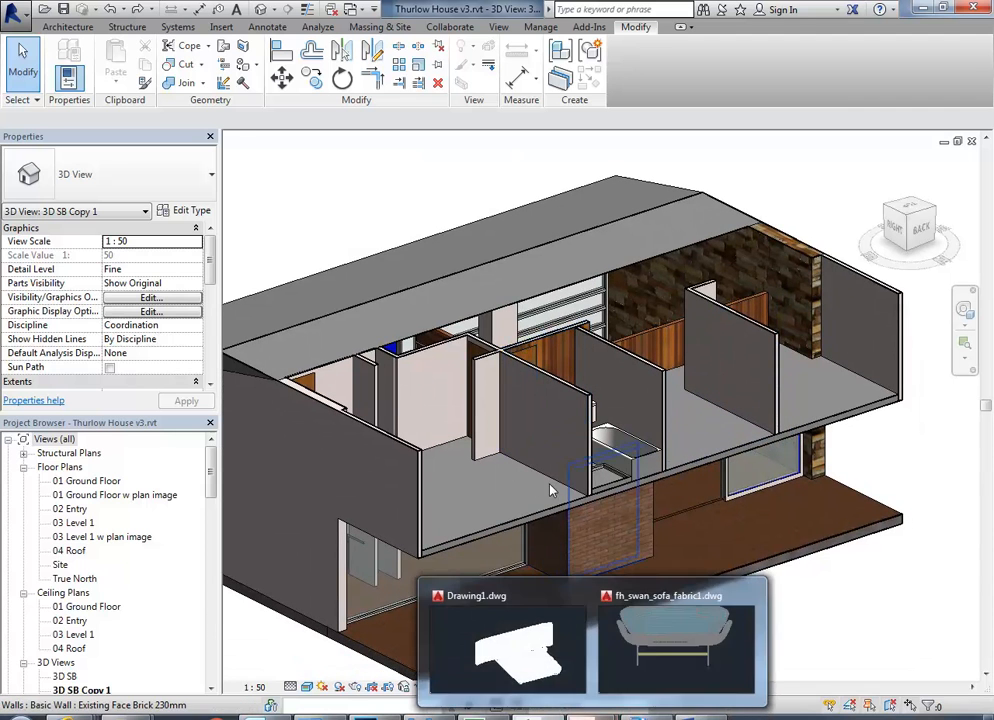
pyautogui.moveTo(447, 395); pyautogui.dragTo(439, 390, button='middle')
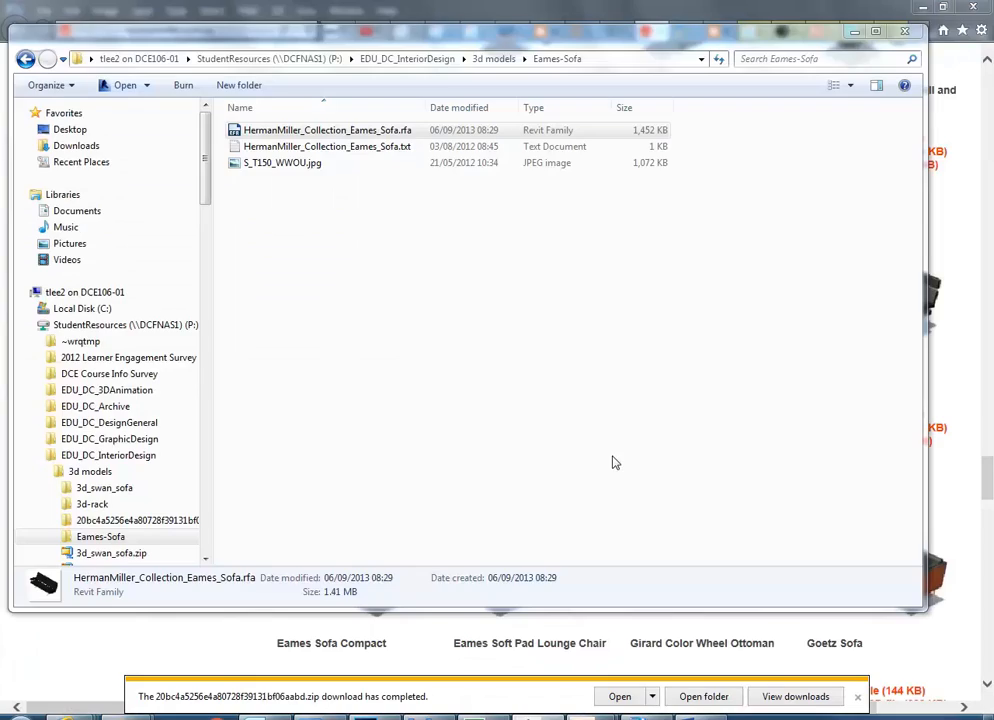
# - Launch 3ds Max 2016 and decline to join the Autodesk Customer Involvement Program
pyautogui.click(732, 530)
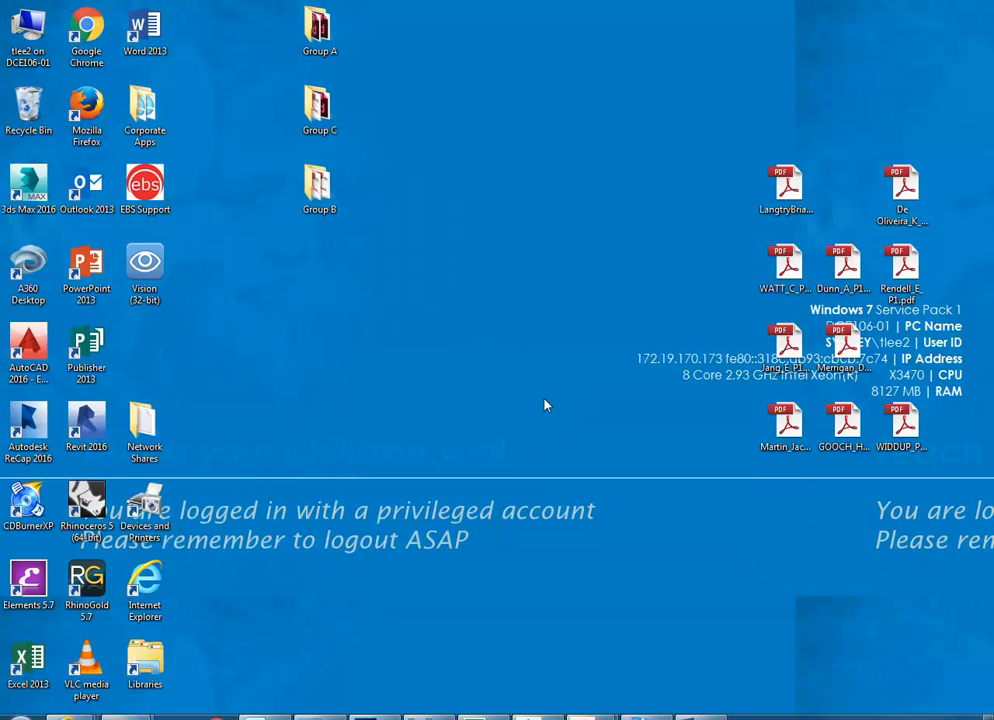
pyautogui.click(20, 714)
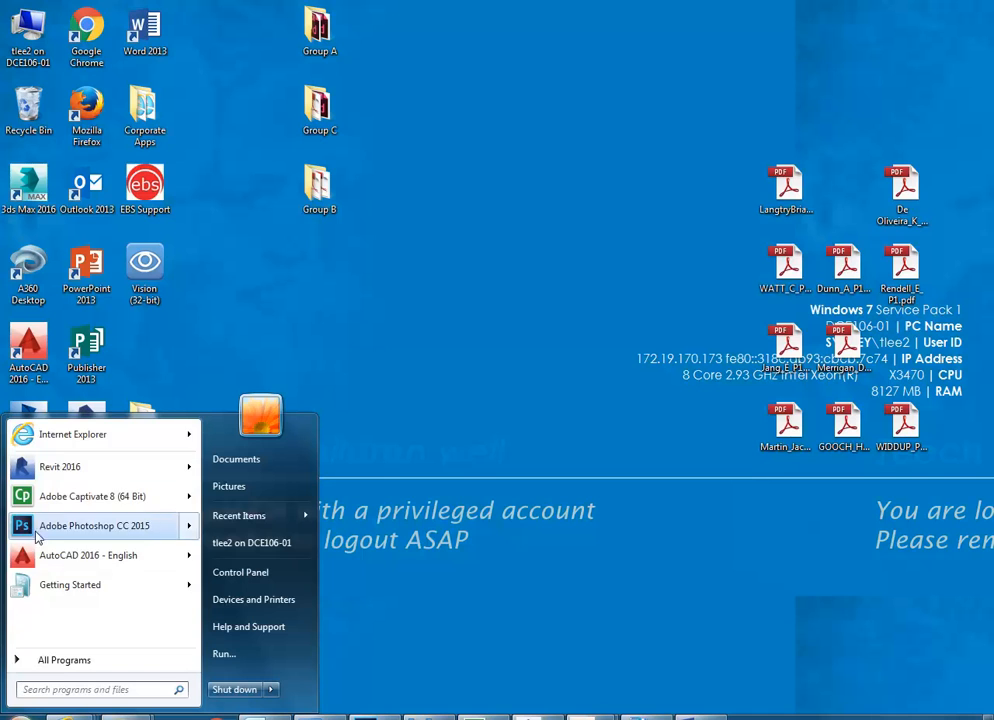
pyautogui.click(64, 691)
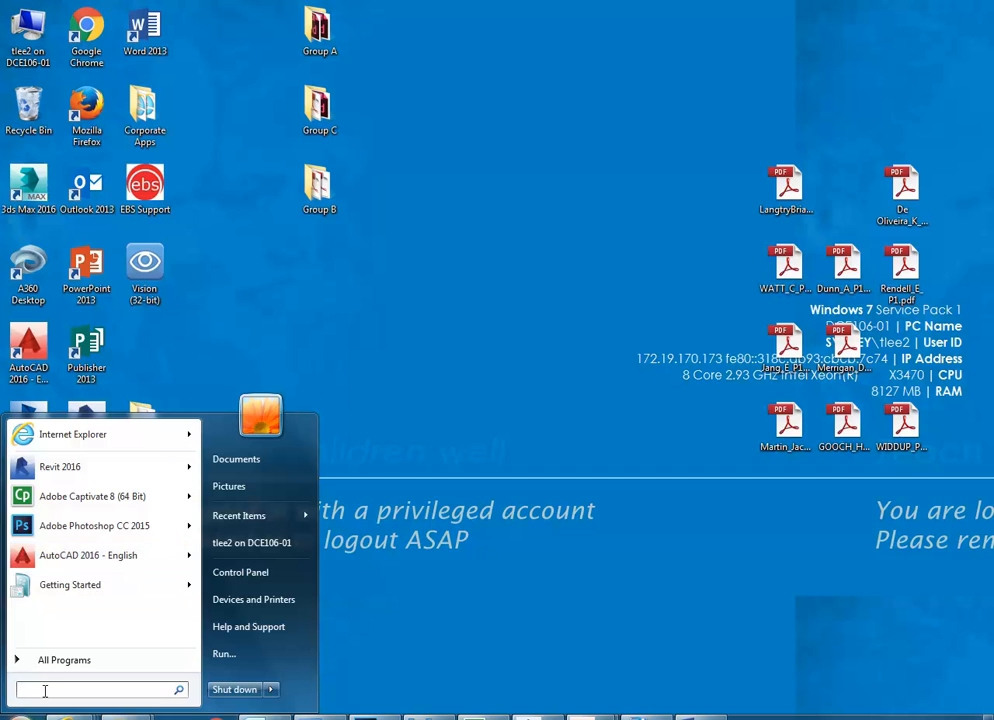
pyautogui.write('3ds')
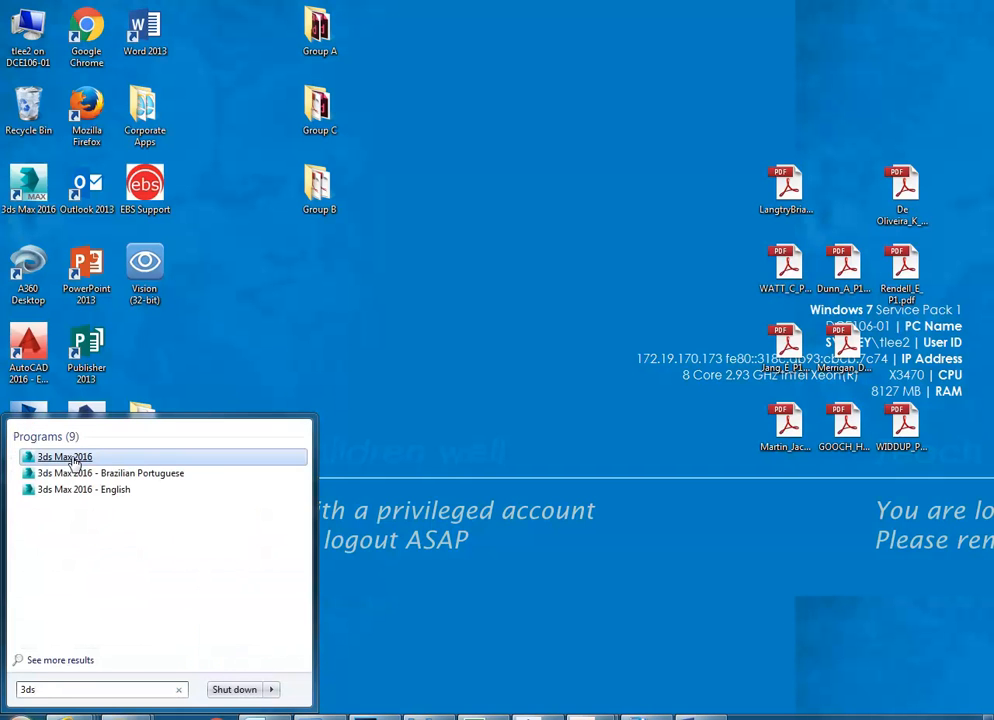
pyautogui.click(66, 458)
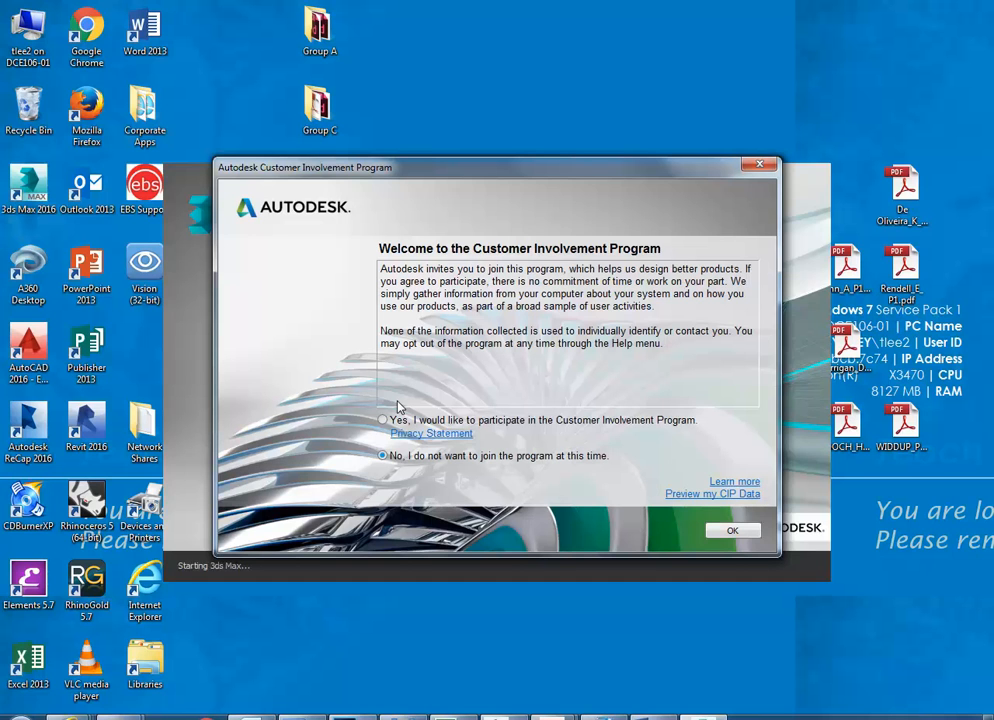
pyautogui.click(732, 530)
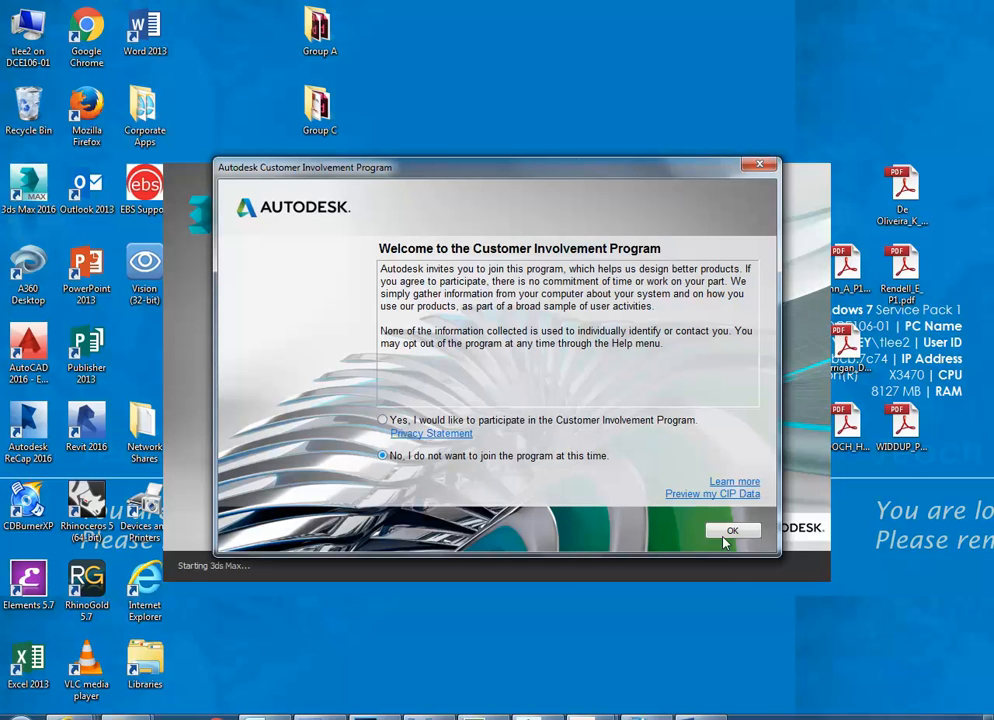
pyautogui.click(731, 531)
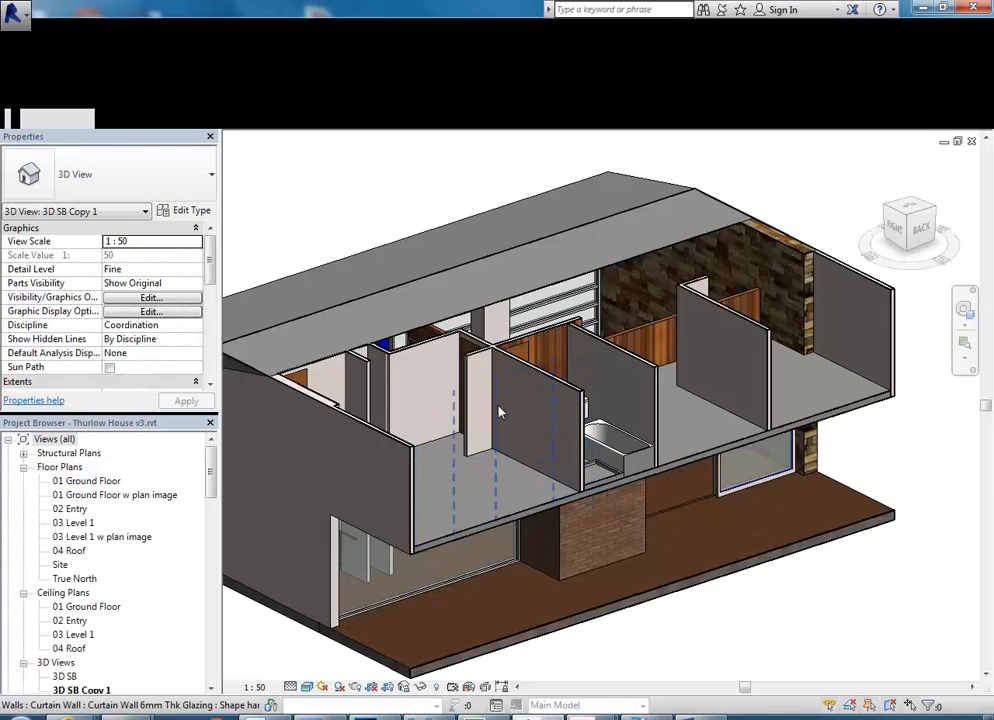
# - Switch back to the Thurlow House v3 project in Revit and open its file commands
pyautogui.moveTo(434, 389); pyautogui.dragTo(557, 399, button='middle')
pyautogui.scroll(-1, 557, 399)
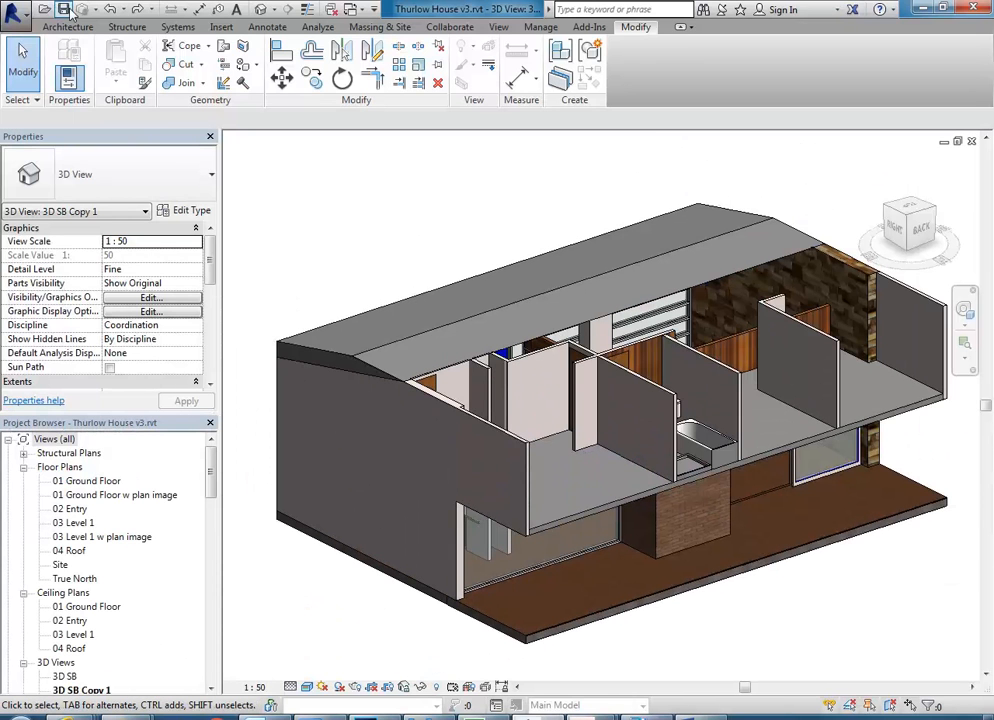
pyautogui.click(12, 11)
pyautogui.moveTo(30, 190)
pyautogui.click(172, 97)
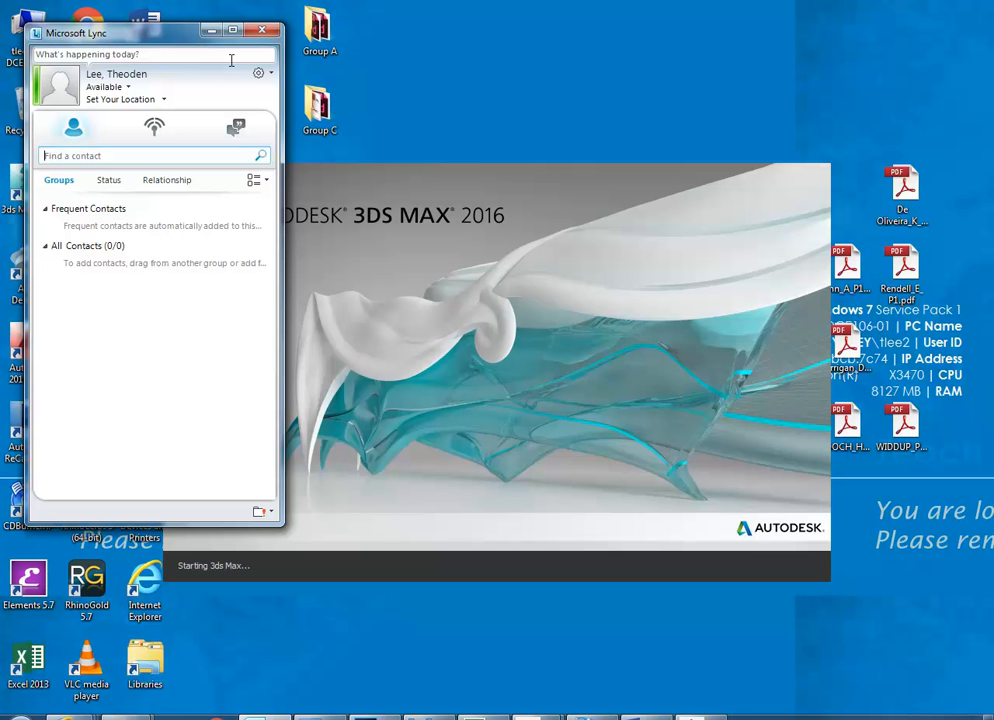
# - Close the Microsoft Lync window and switch to the Fenwicks 04 Importing 3D Models video in Internet Explorer
pyautogui.click(261, 30)
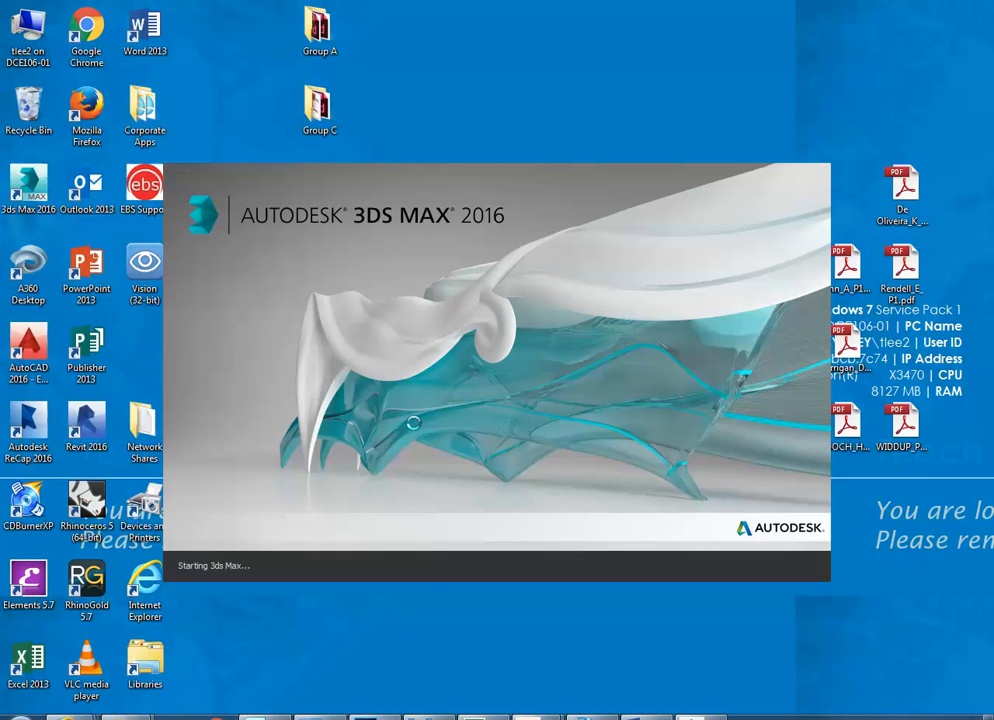
pyautogui.rightClick(66, 716)
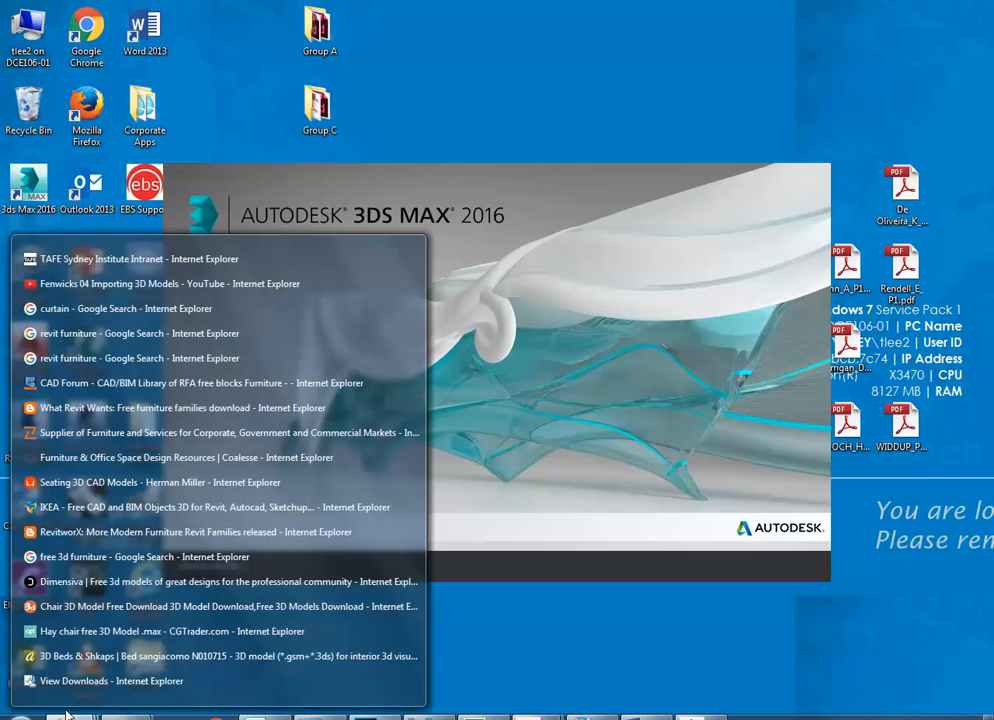
pyautogui.click(100, 285)
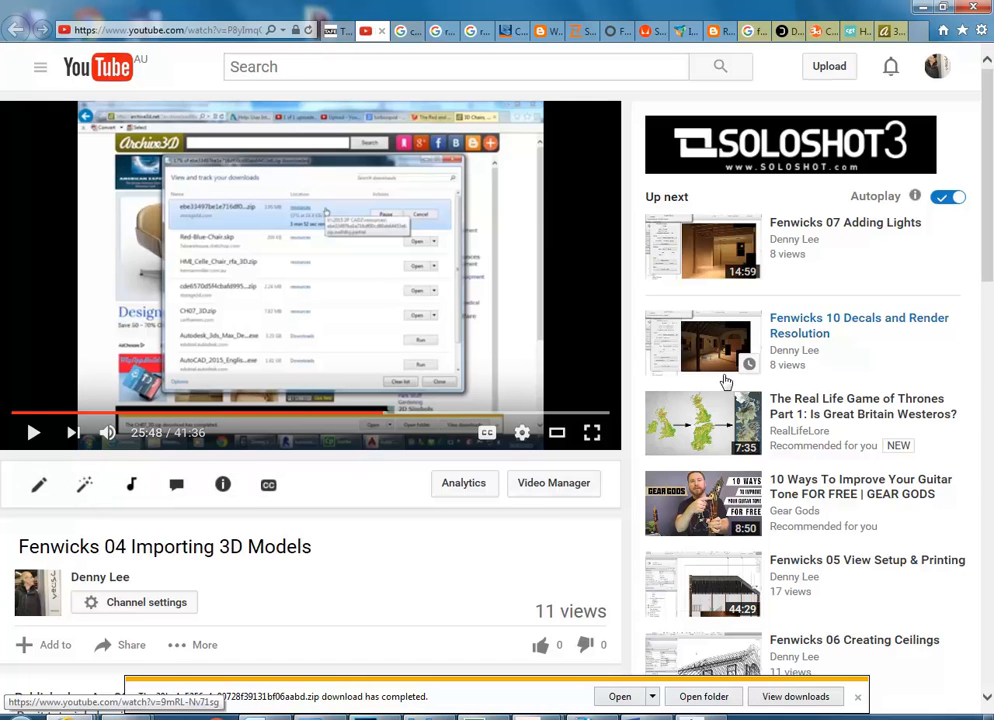
# - Look through the suggested videos beside Fenwicks 04 Importing 3D Models for related tutorials
pyautogui.scroll(-3, 730, 380)
pyautogui.scroll(-2, 738, 378)
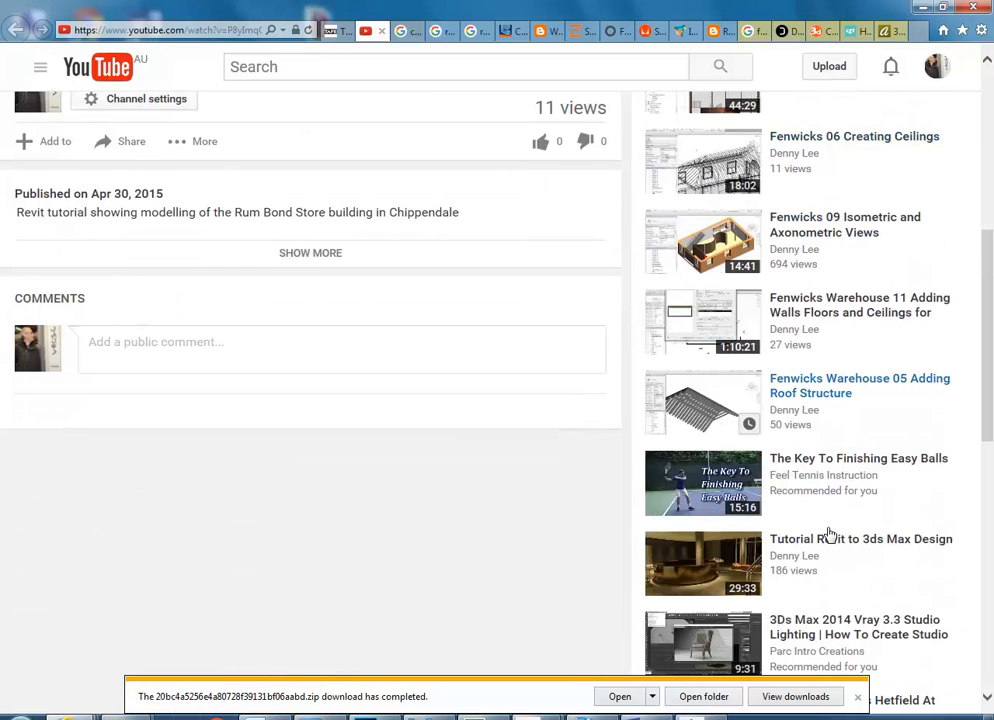
pyautogui.scroll(-2, 825, 520)
pyautogui.scroll(-5, 820, 506)
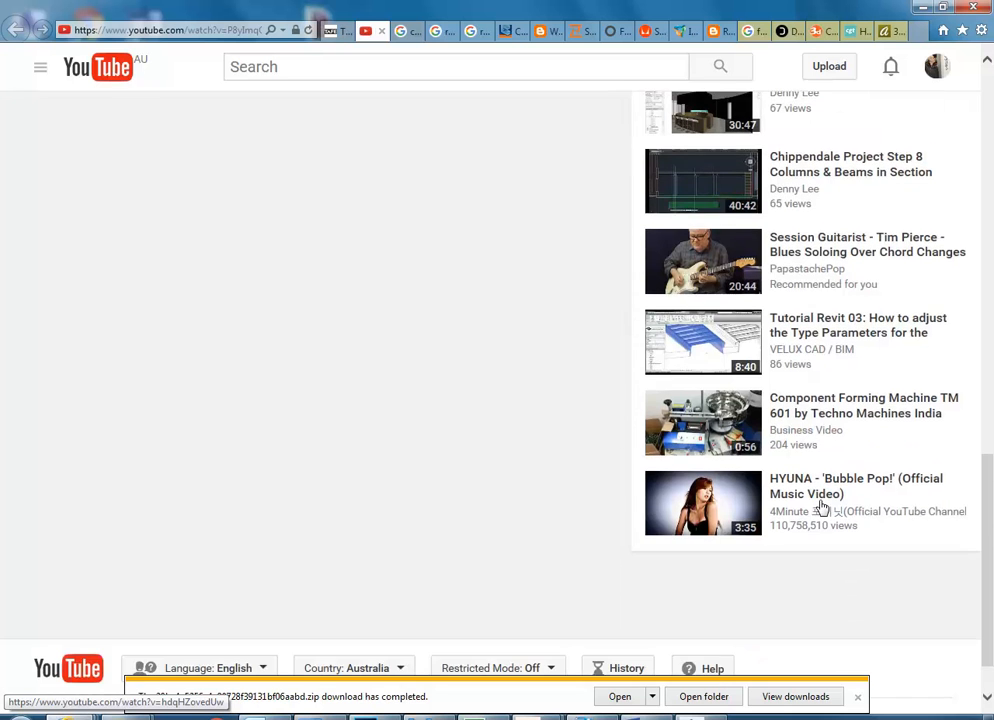
pyautogui.scroll(10, 820, 508)
pyautogui.scroll(-2, 820, 508)
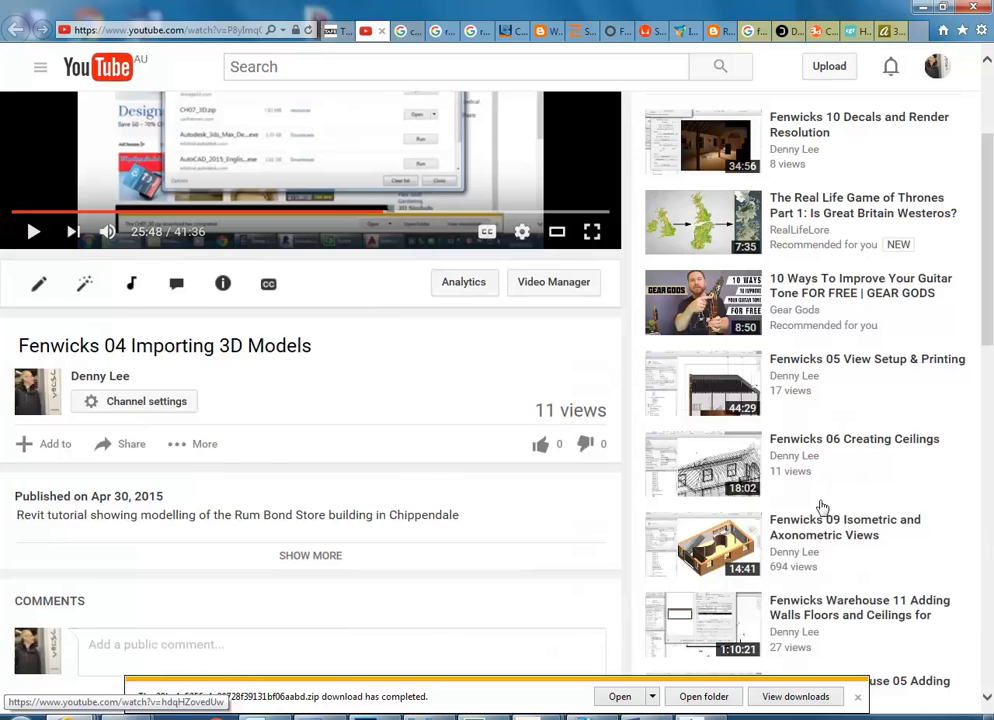
pyautogui.scroll(2, 820, 508)
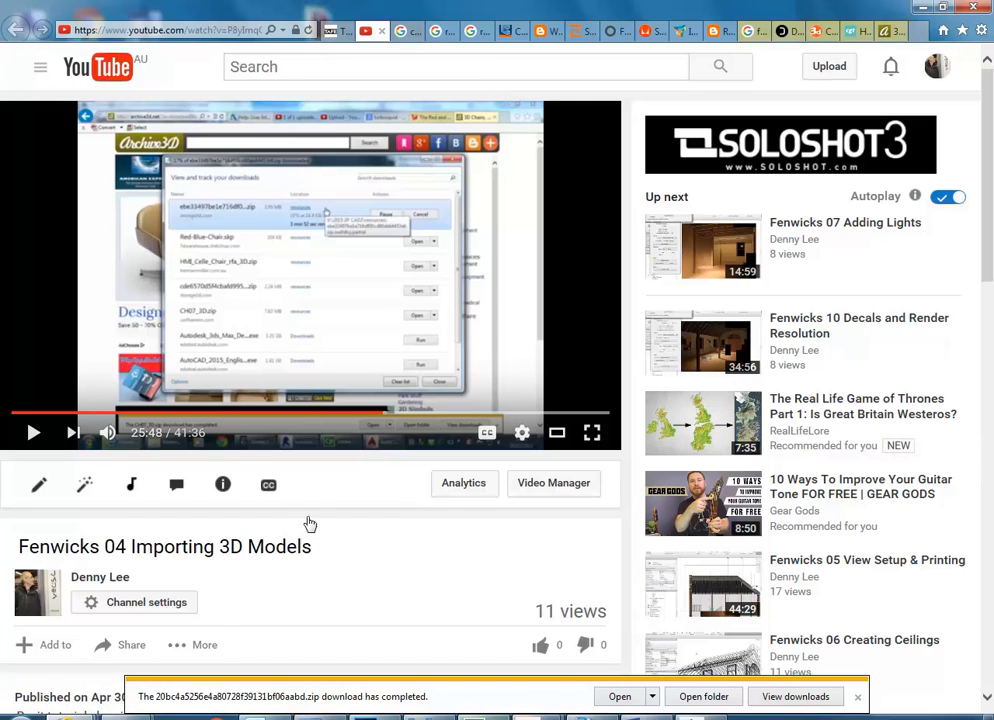
# - Open My Channel on YouTube and close the HMI_Eames_Sofa_rfa_3D.zip archive in WinZip
pyautogui.click(40, 69)
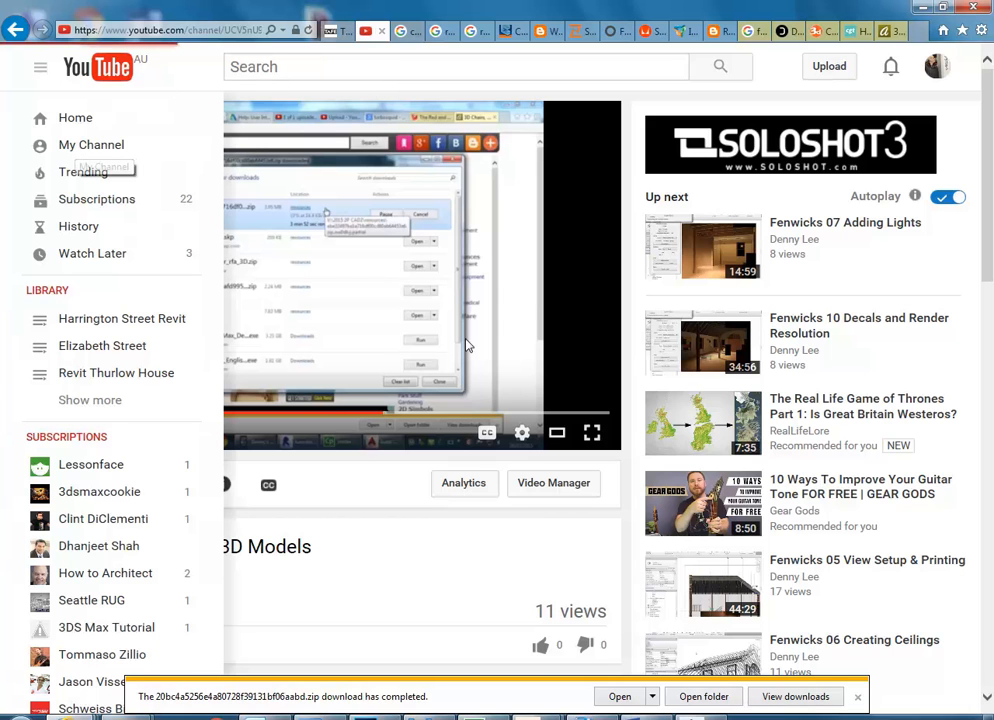
pyautogui.click(600, 717)
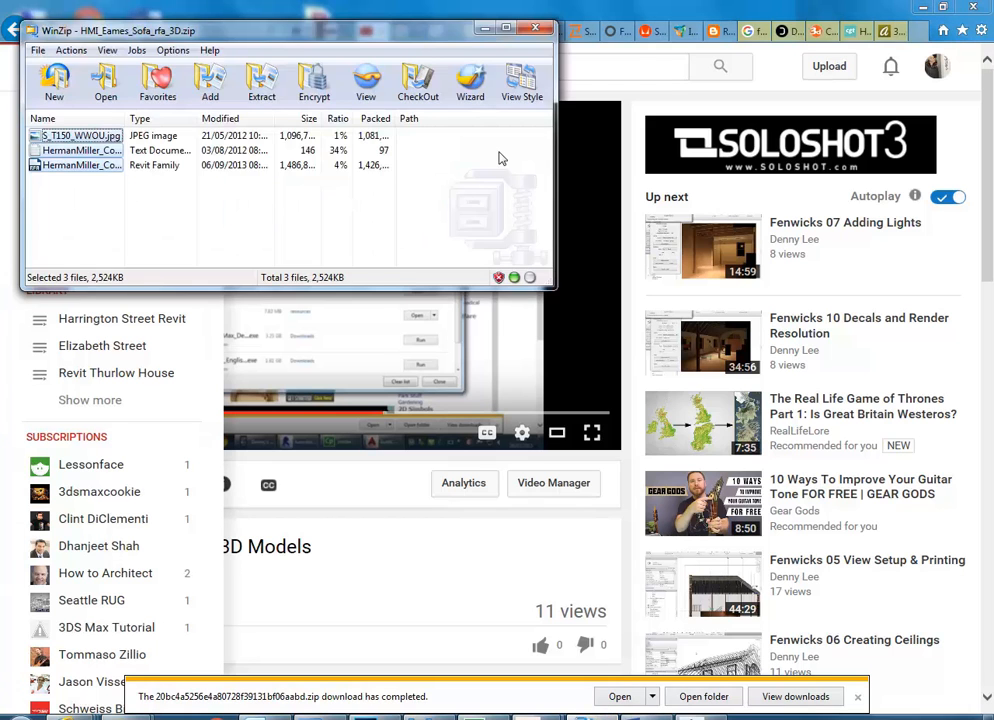
pyautogui.click(535, 27)
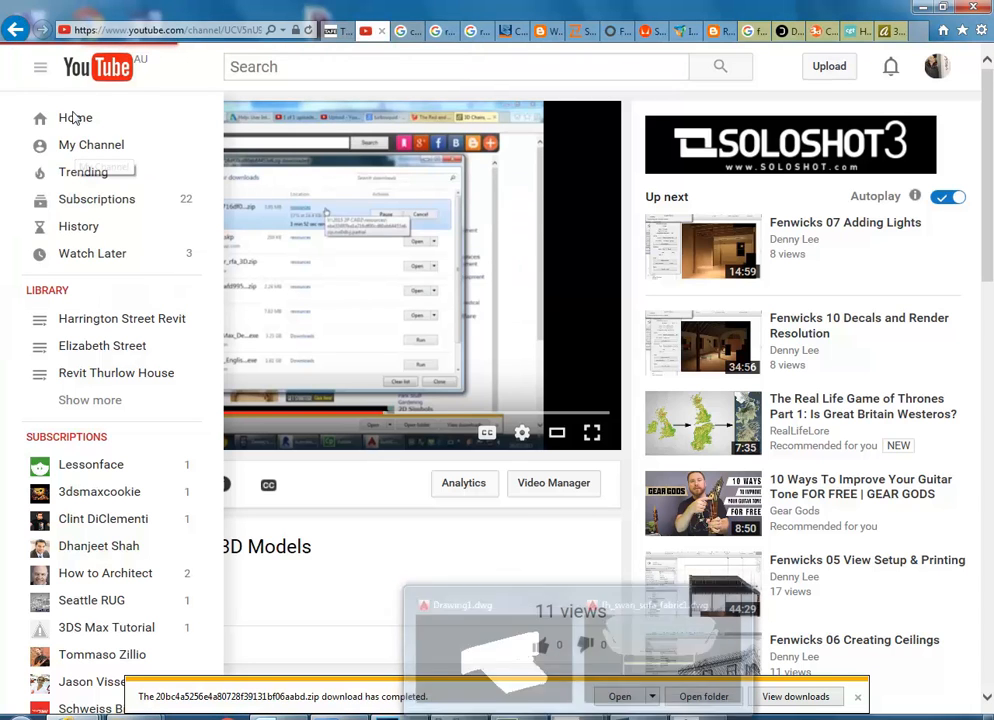
# - Close the Google search tabs and the CADforum furniture catalogue tab, and minimise Internet Explorer
pyautogui.click(411, 33)
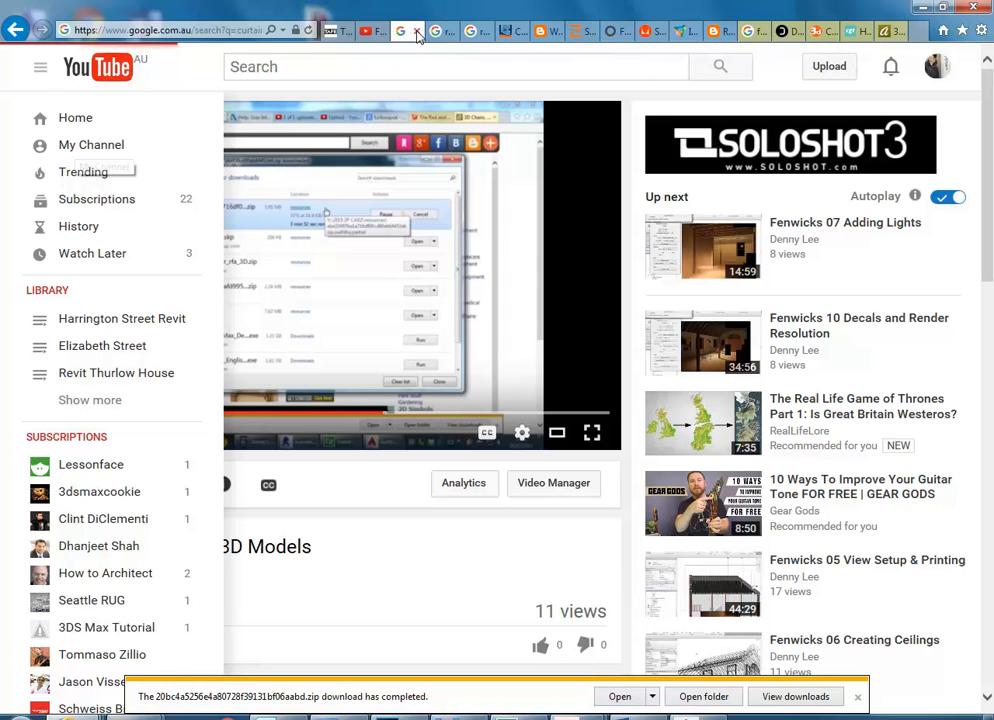
pyautogui.click(418, 33)
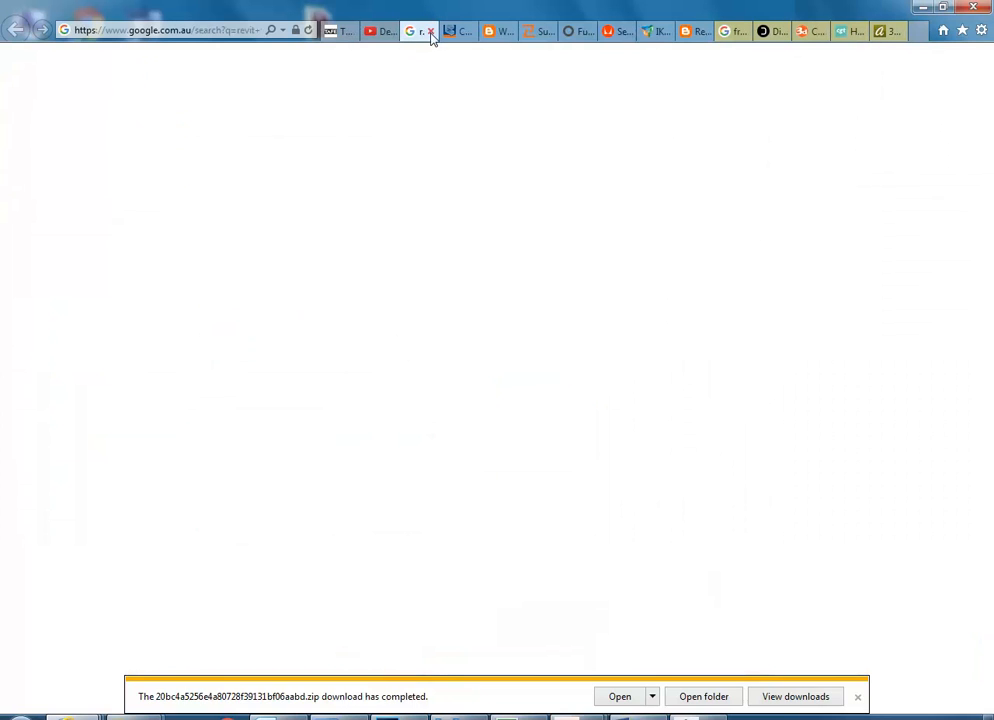
pyautogui.click(431, 32)
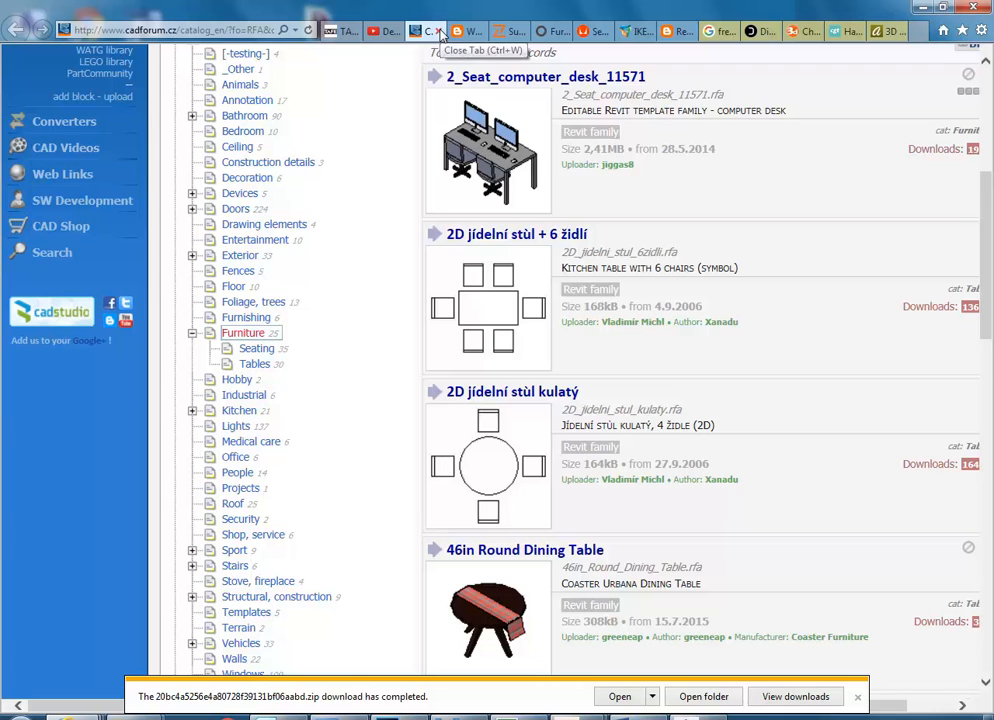
pyautogui.click(440, 33)
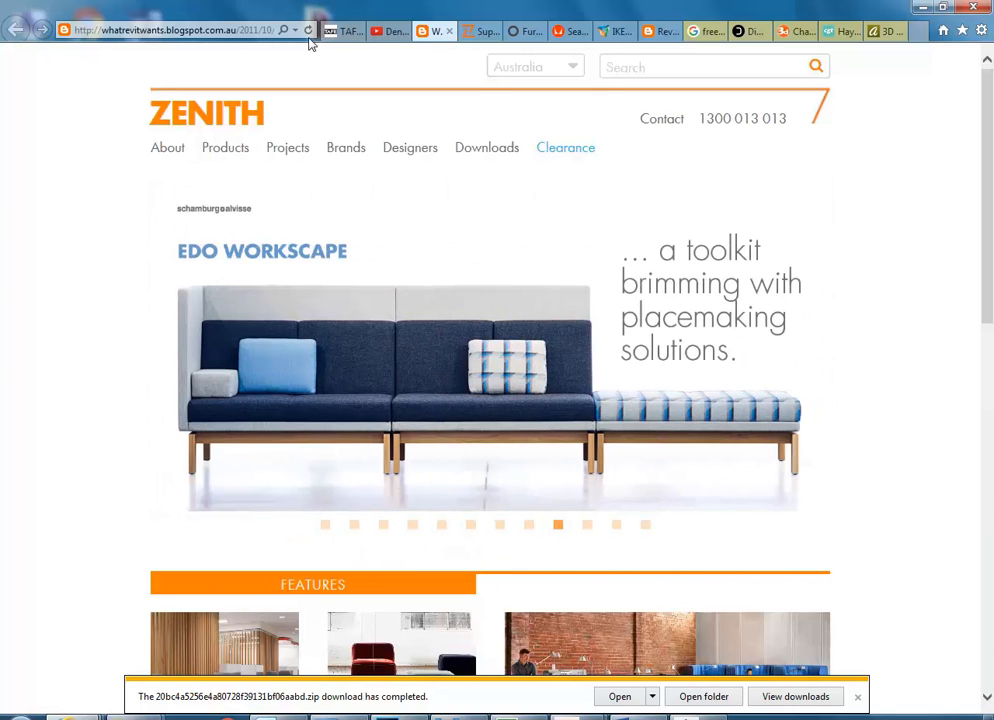
pyautogui.click(922, 9)
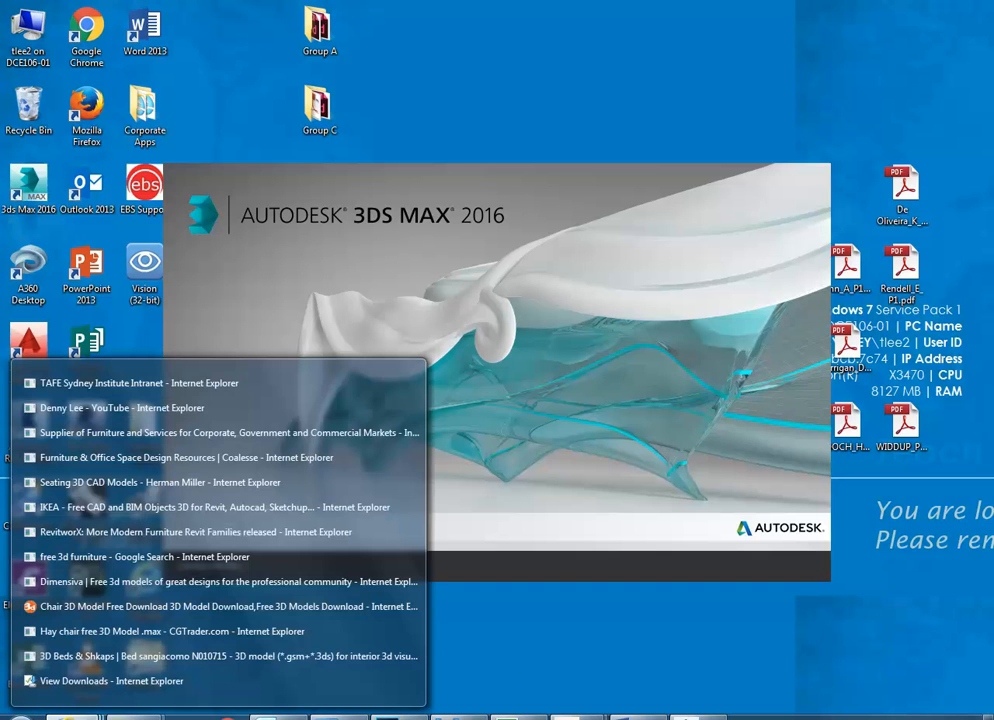
# - Bring up the Archive3D Bed 3D Model page and switch to the second untitled 3ds Max 2016 window
pyautogui.click(88, 653)
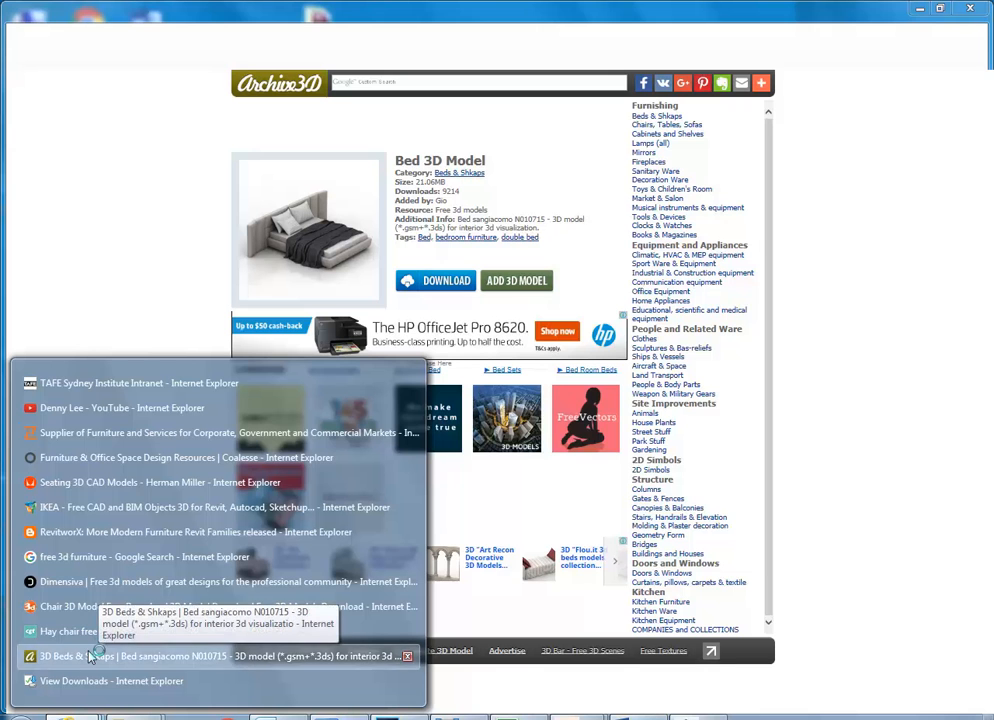
pyautogui.click(89, 654)
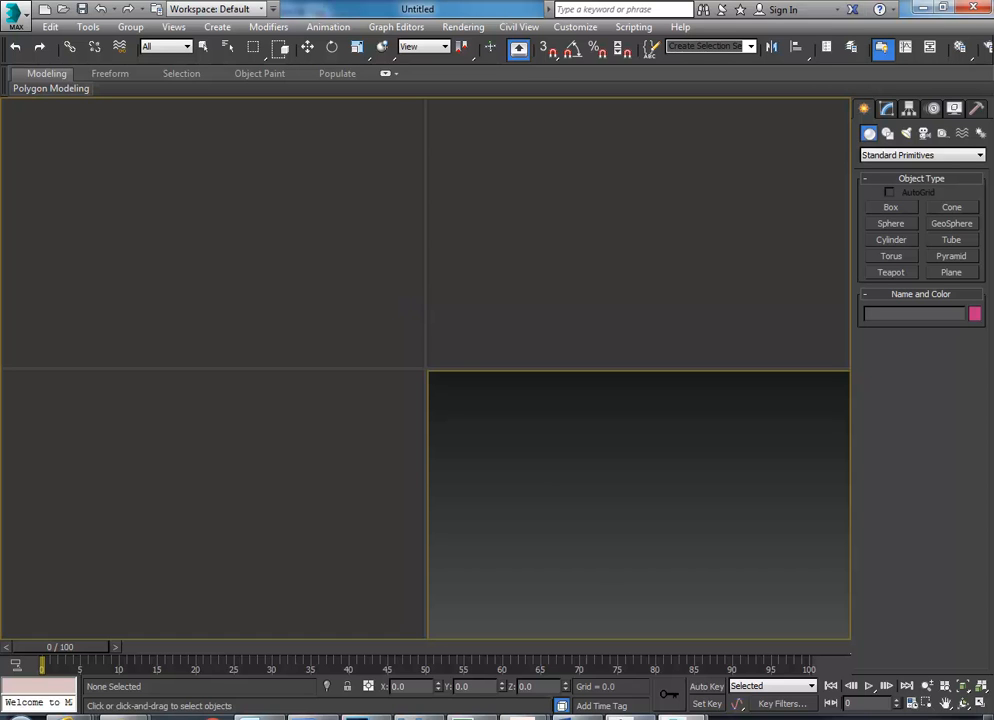
pyautogui.moveTo(677, 716)
pyautogui.click(585, 620)
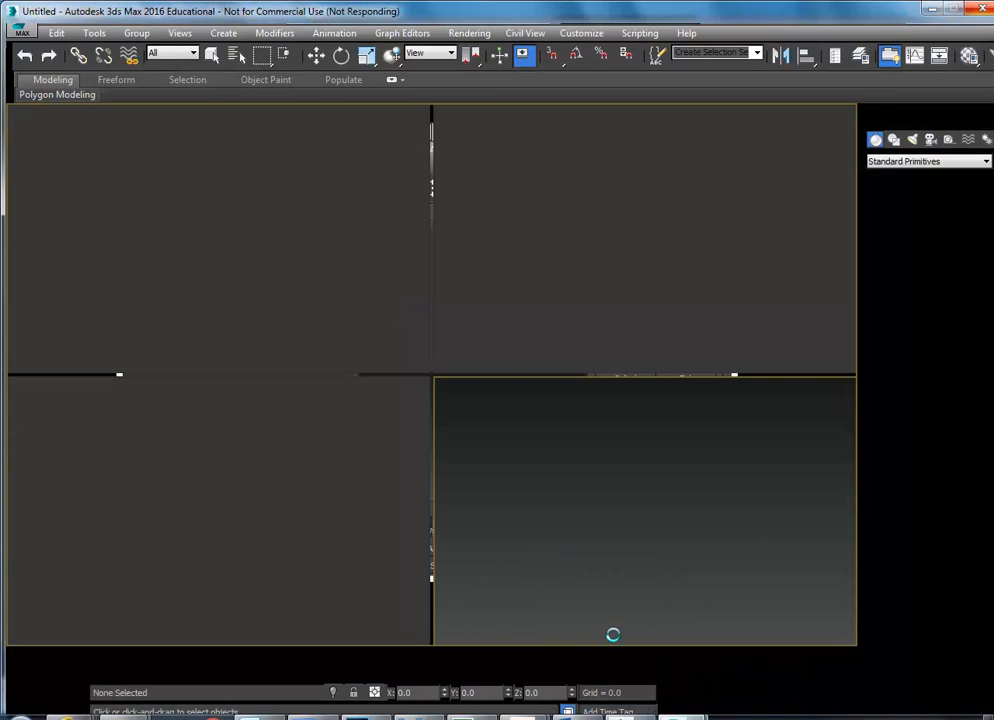
pyautogui.moveTo(677, 716)
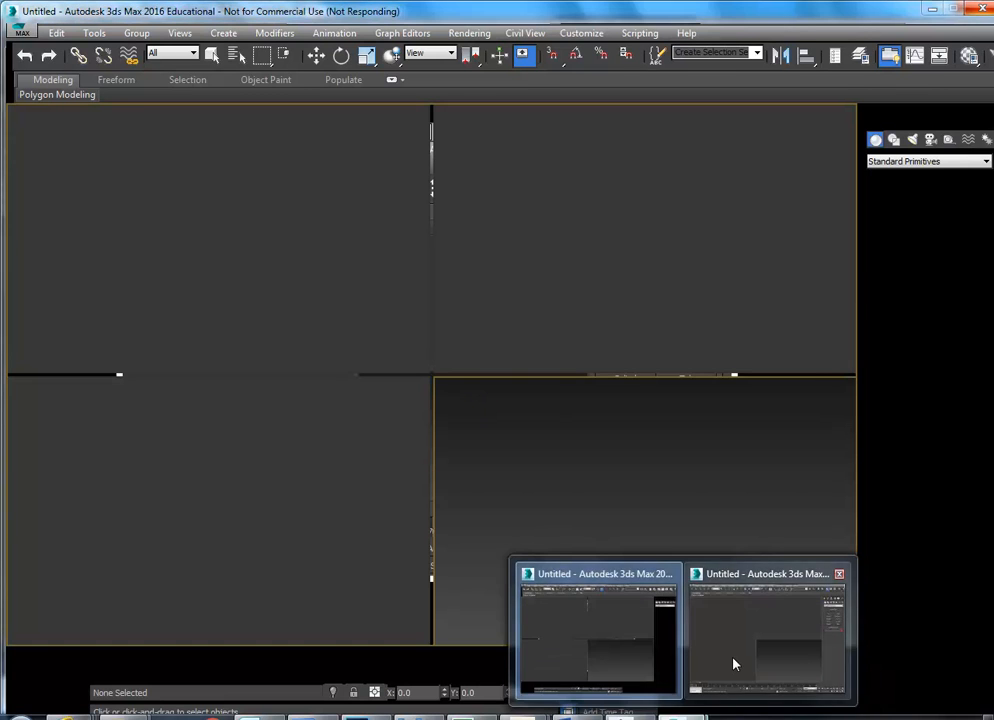
pyautogui.click(734, 661)
# - Close the Thurlow House staircase photo and the View Downloads window, returning to the maximised 3ds Max window
pyautogui.click(628, 648)
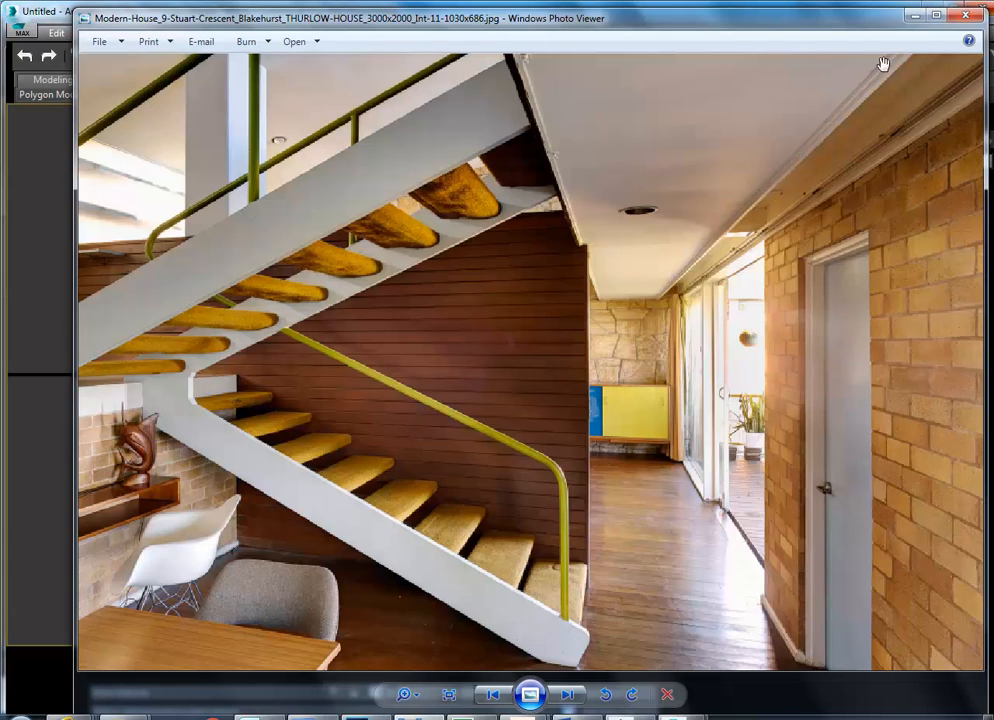
pyautogui.click(964, 15)
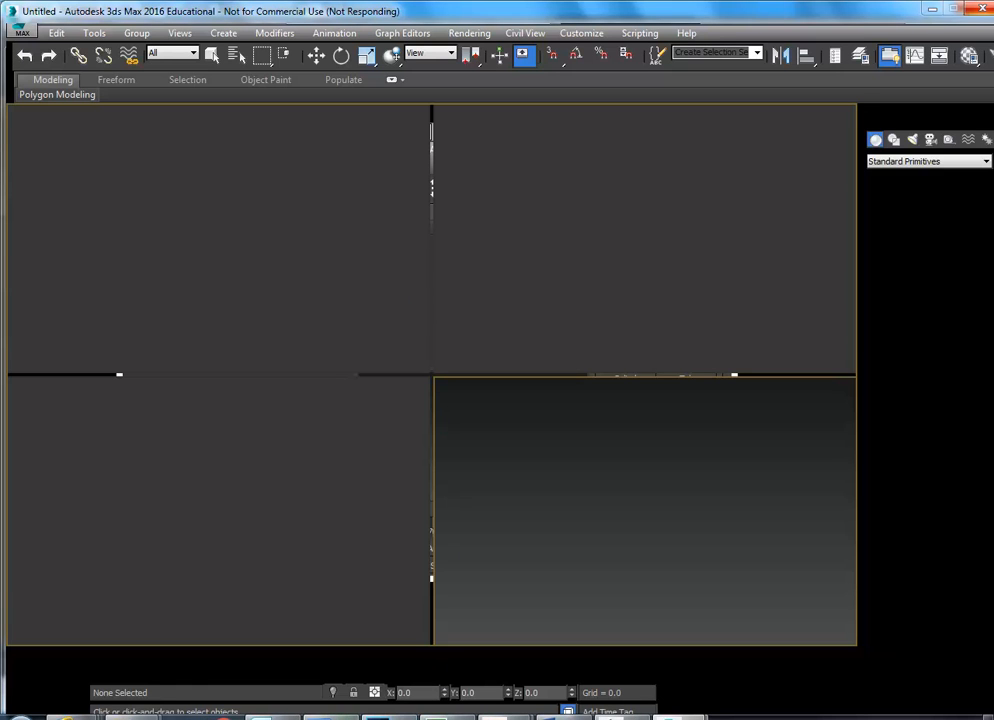
pyautogui.moveTo(678, 716)
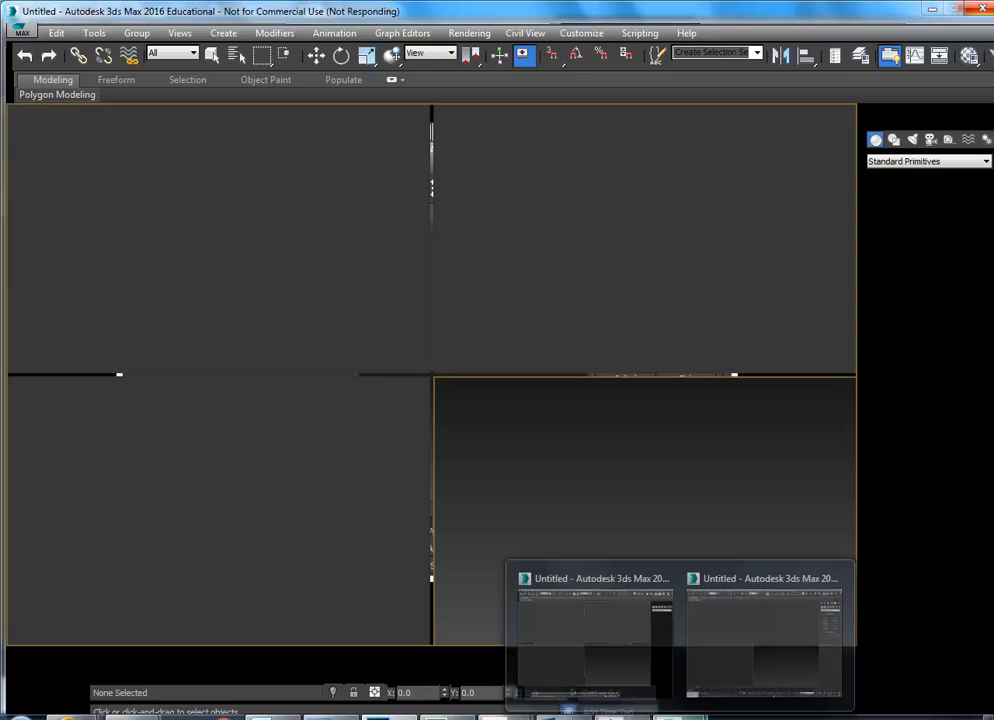
pyautogui.click(720, 655)
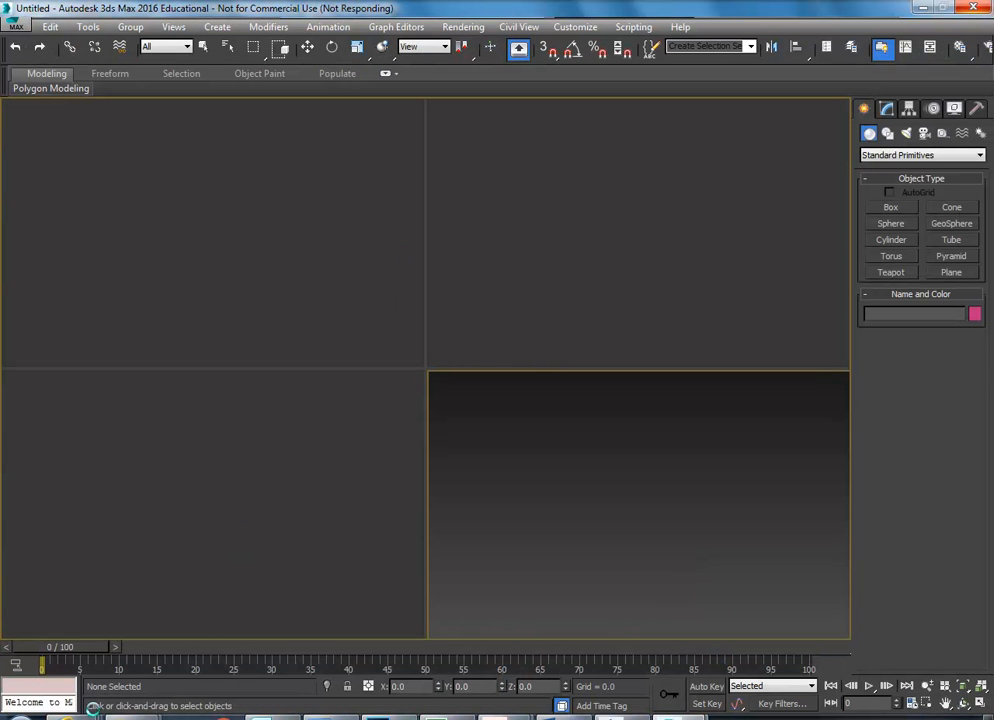
pyautogui.rightClick(65, 714)
pyautogui.click(72, 689)
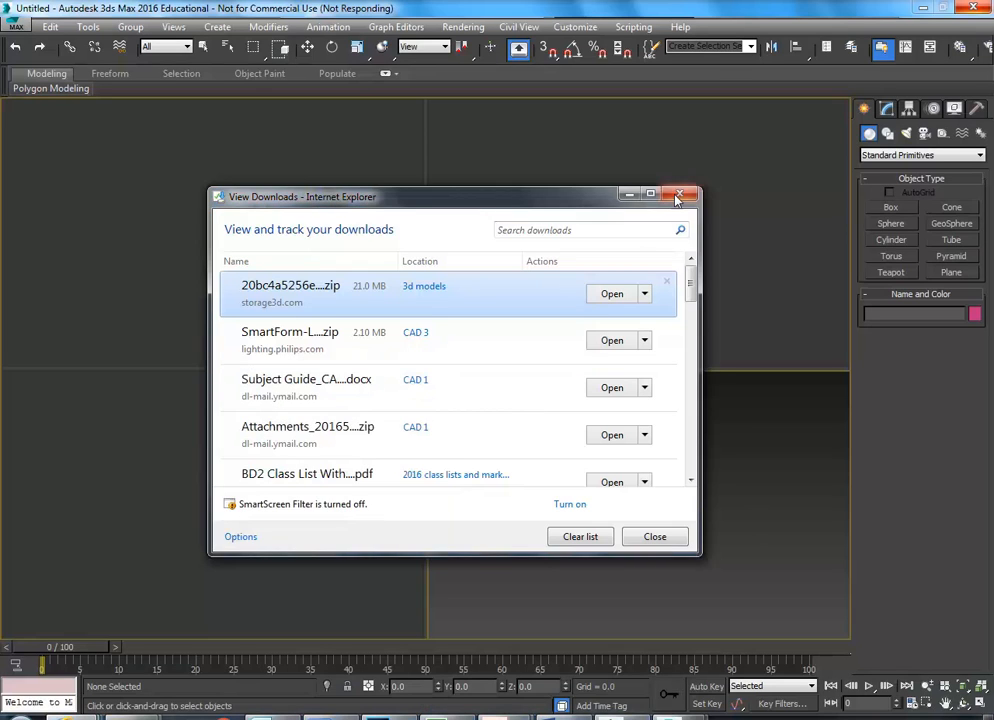
pyautogui.click(679, 193)
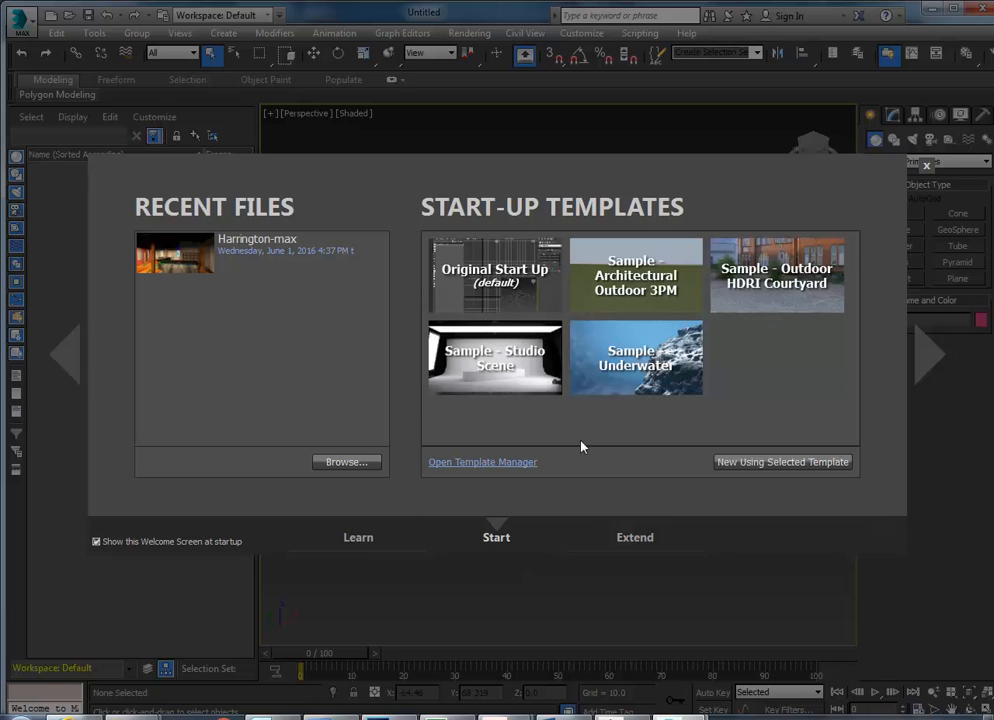
# - Dismiss the welcome screen and start a file import from the 3d models folder in EDU_DC_InteriorDesign on the P: drive
pyautogui.click(927, 167)
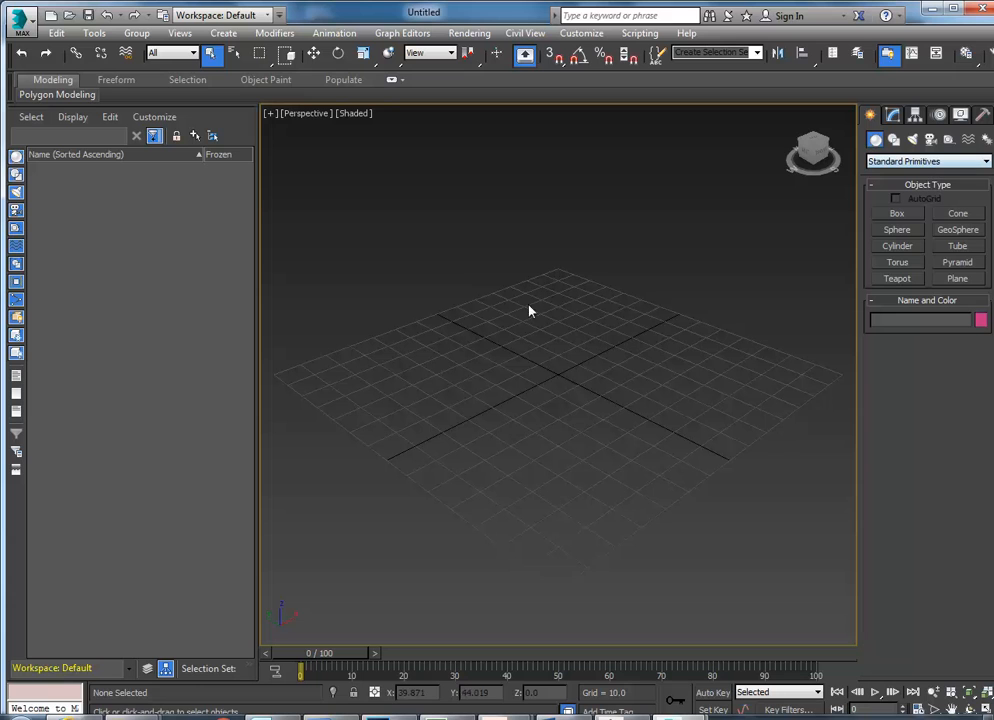
pyautogui.click(19, 19)
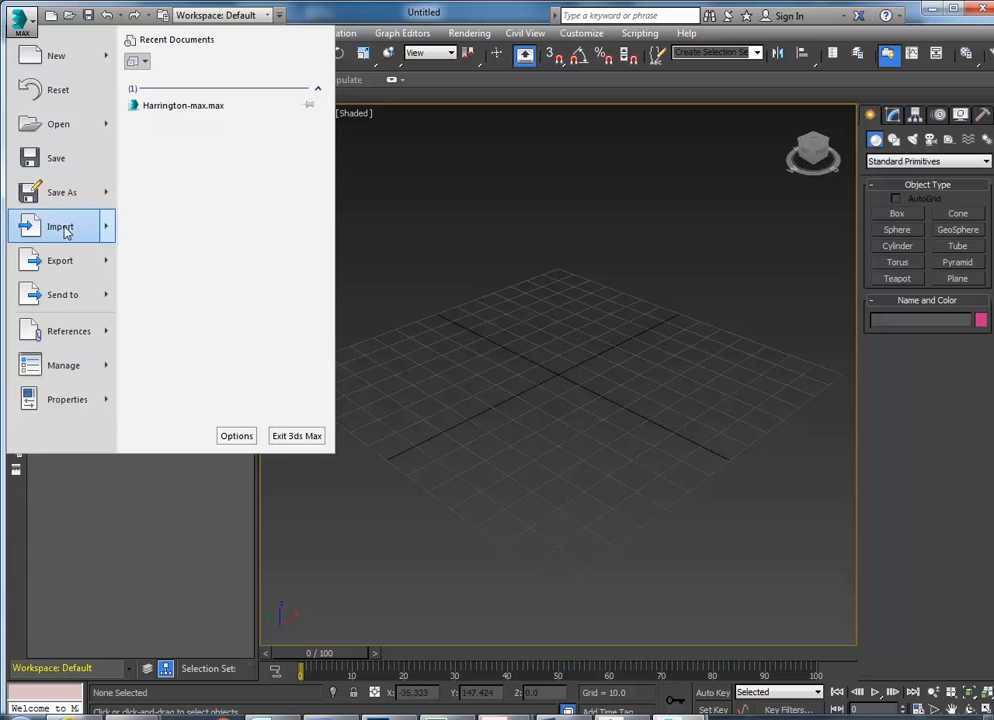
pyautogui.moveTo(110, 232)
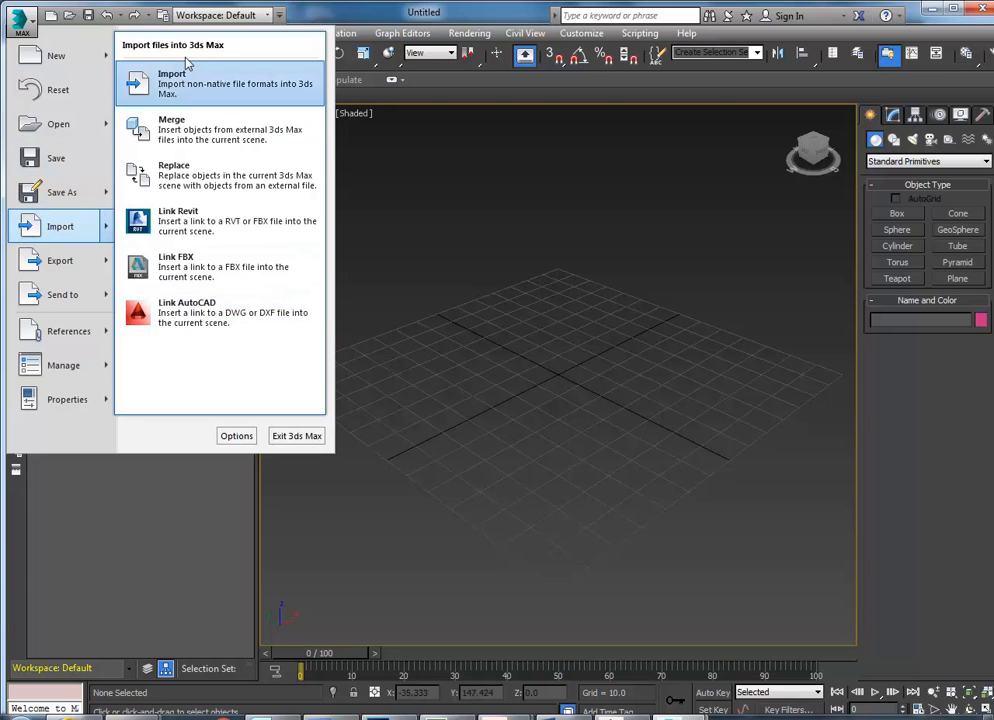
pyautogui.click(178, 86)
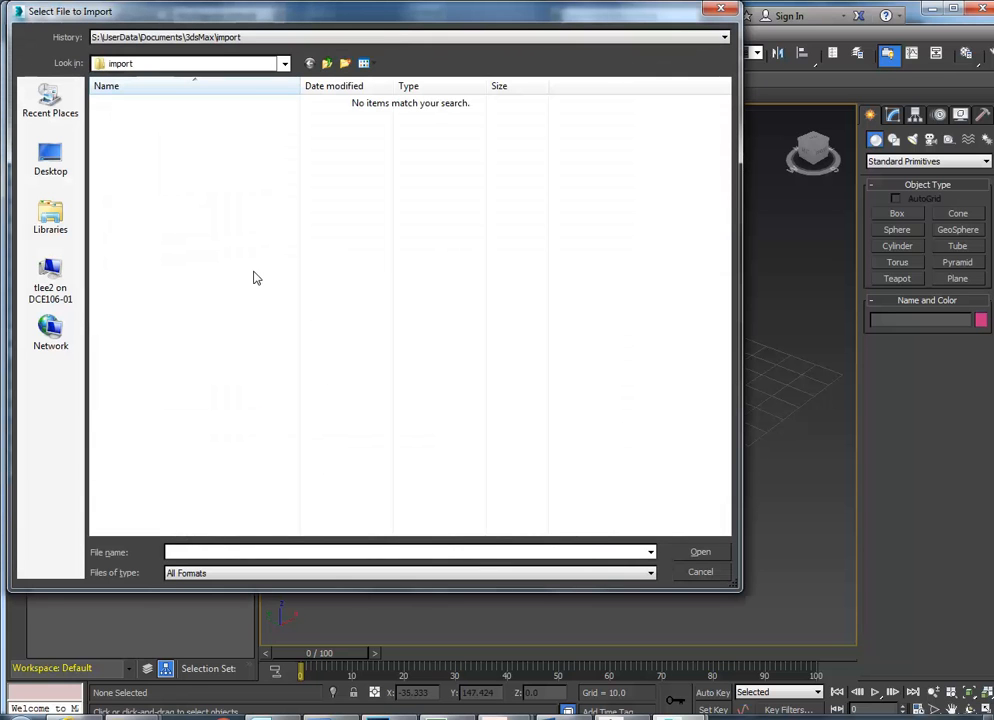
pyautogui.click(280, 63)
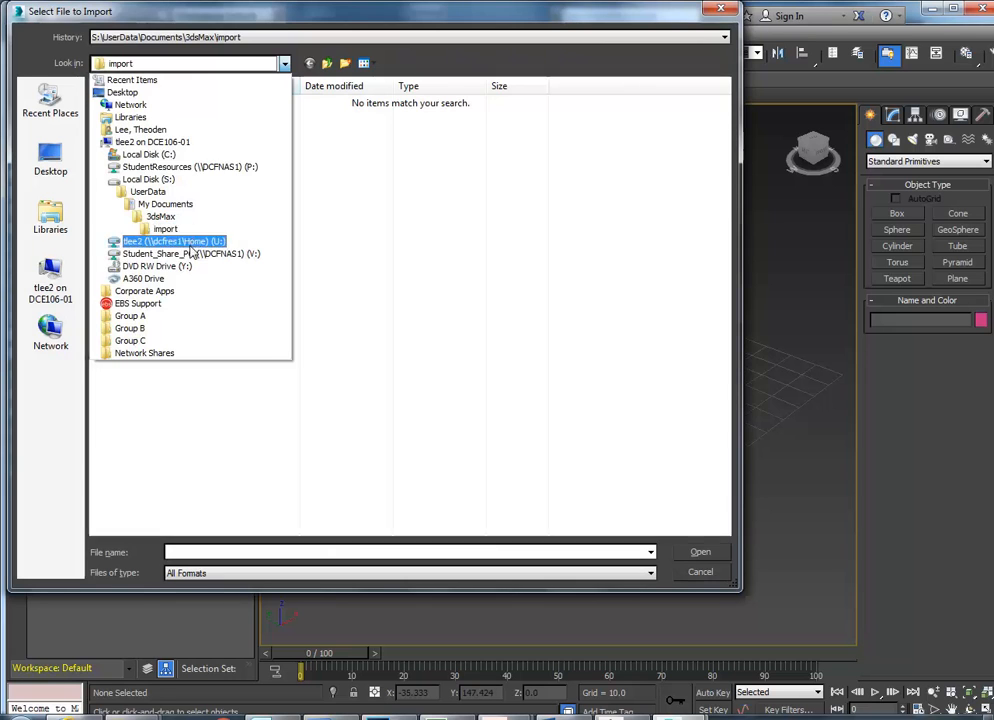
pyautogui.click(205, 168)
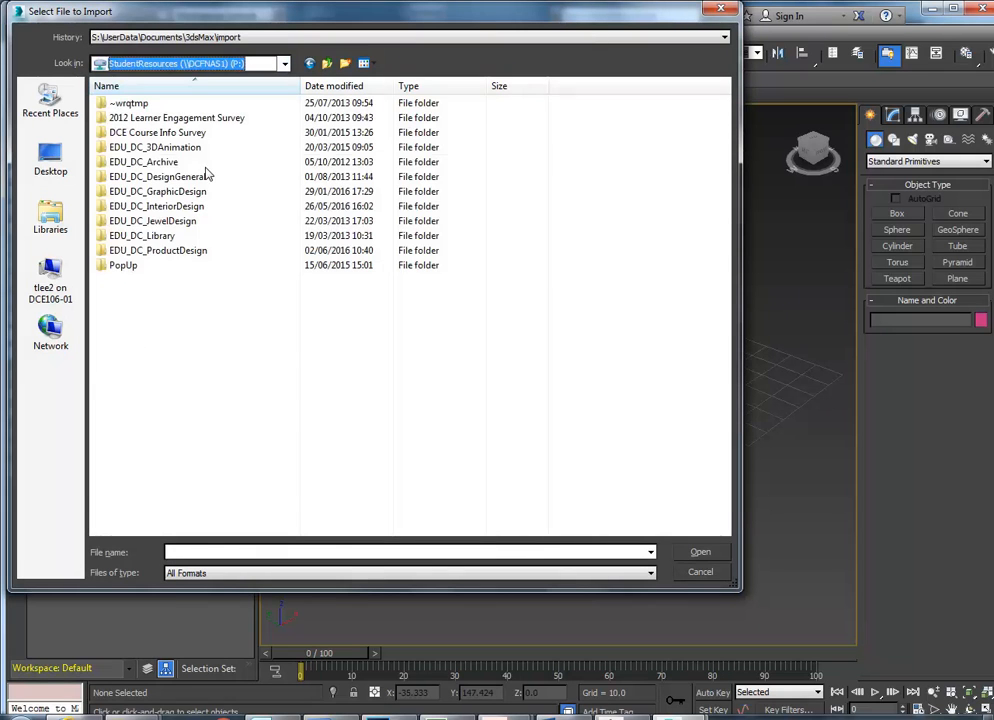
pyautogui.doubleClick(145, 207)
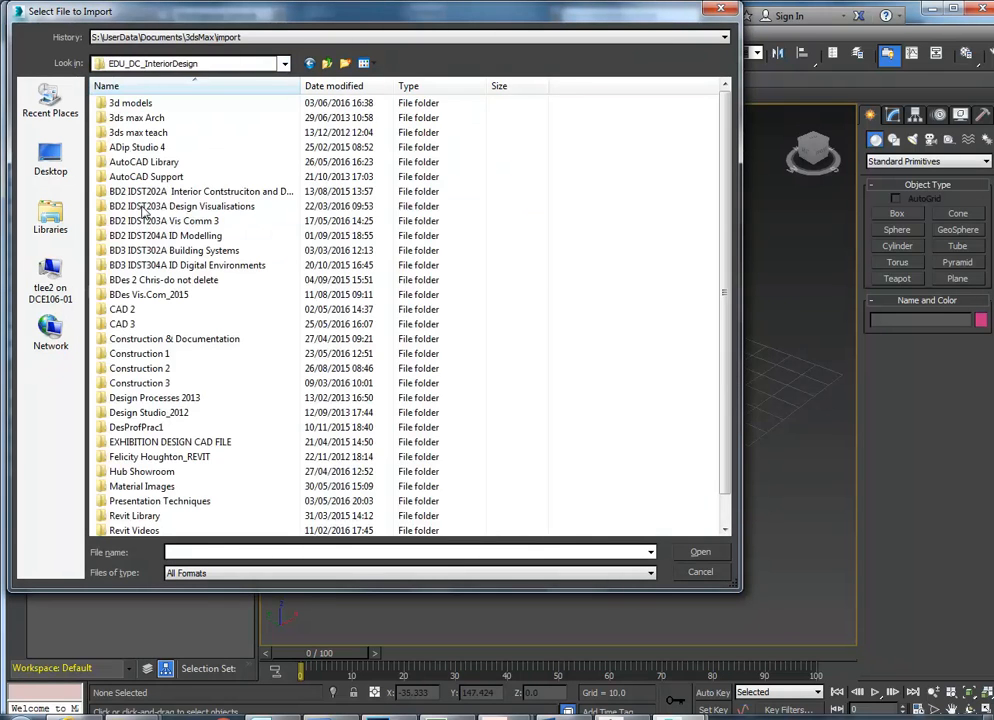
pyautogui.doubleClick(131, 104)
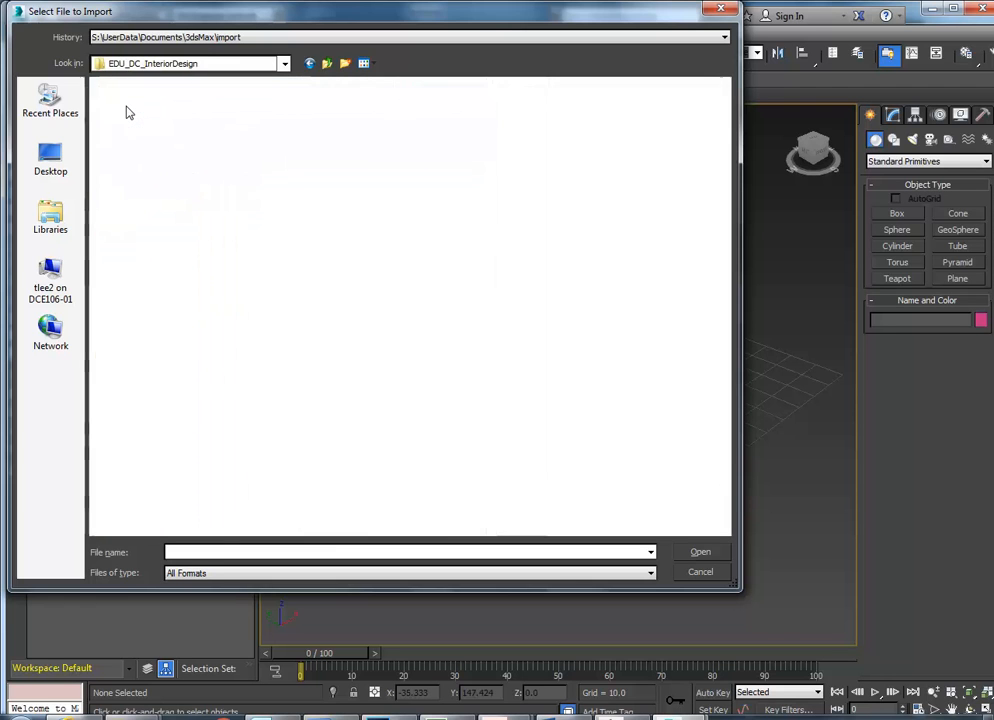
# - Import all objects of moroso 2.obj with the default OBJ options and dismiss the import summary
pyautogui.click(127, 195)
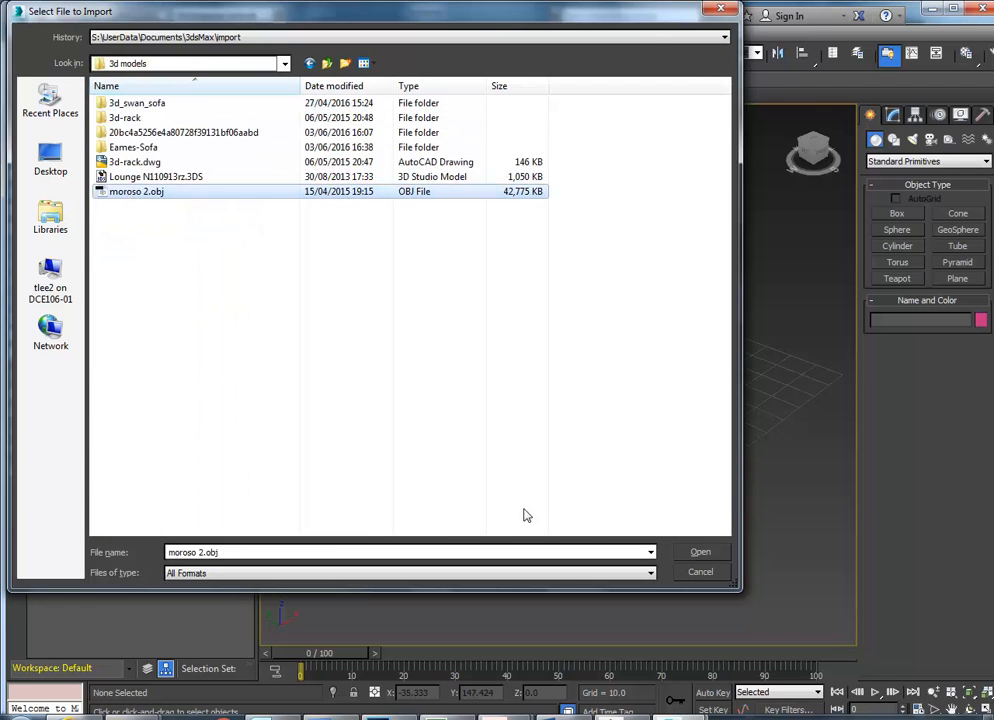
pyautogui.click(700, 553)
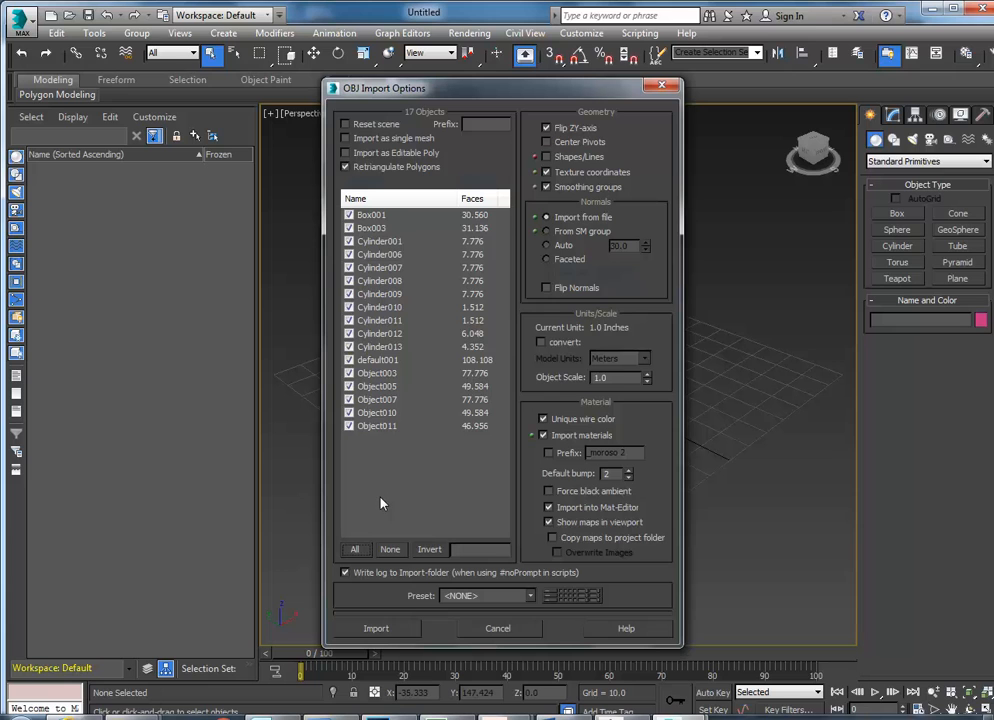
pyautogui.click(377, 628)
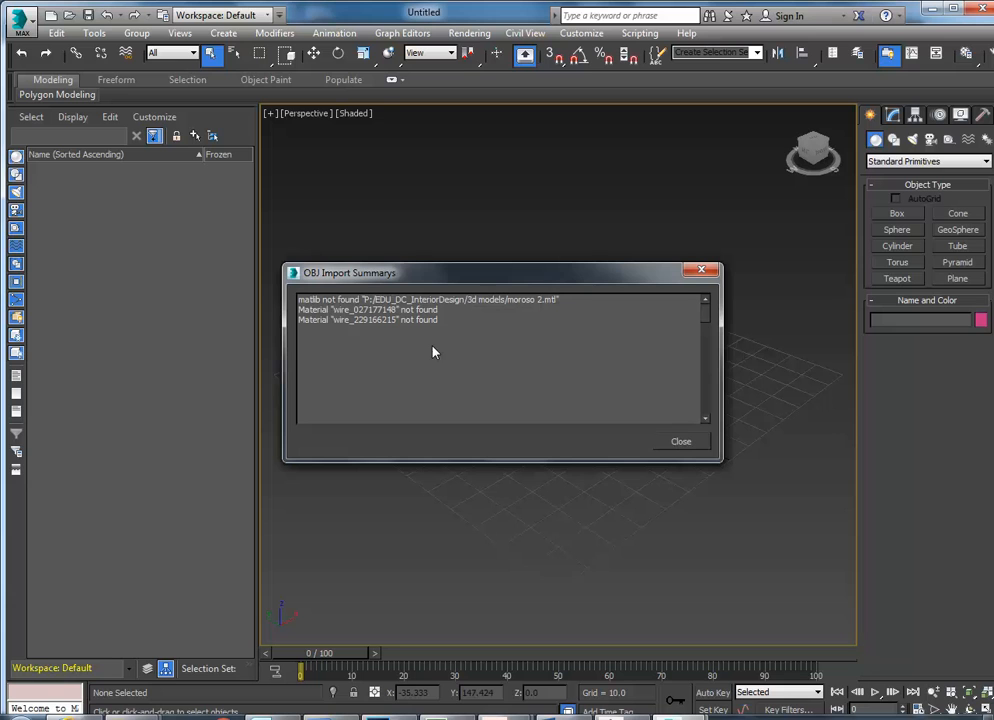
pyautogui.click(680, 442)
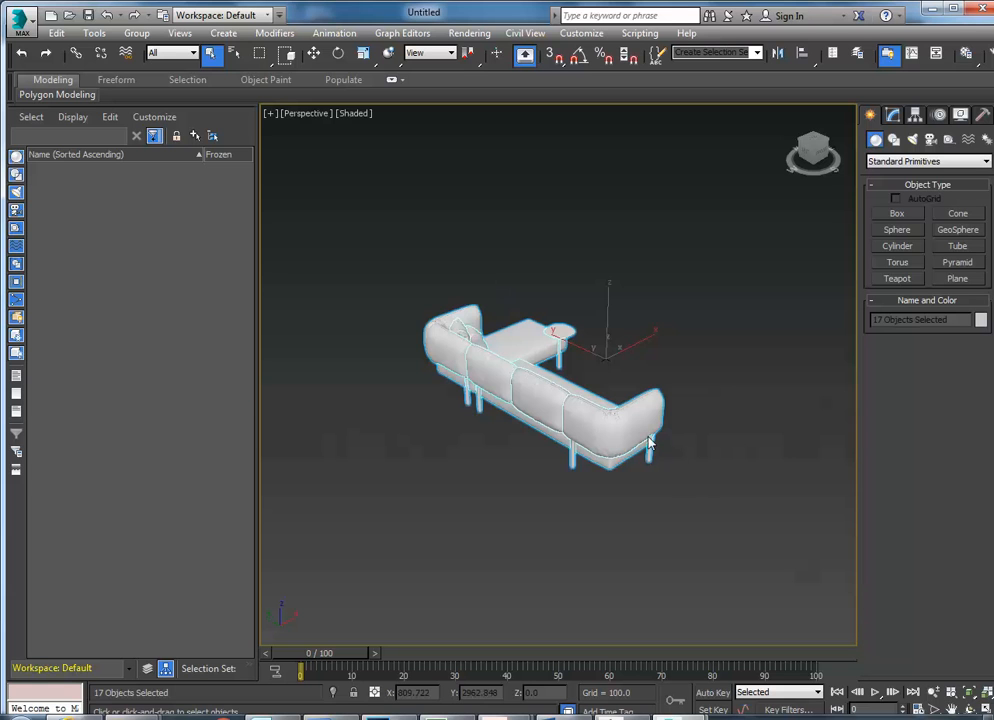
# - Clear the selection and examine the imported sofa from several sides, near and far
pyautogui.keyDown('alt'); pyautogui.moveTo(448, 410); pyautogui.dragTo(342, 383, button='middle'); pyautogui.keyUp('alt')
pyautogui.keyDown('alt'); pyautogui.moveTo(517, 366); pyautogui.dragTo(595, 437, button='middle'); pyautogui.keyUp('alt')
pyautogui.scroll(5, 498, 410)
pyautogui.scroll(-5, 498, 410)
pyautogui.scroll(4, 596, 442)
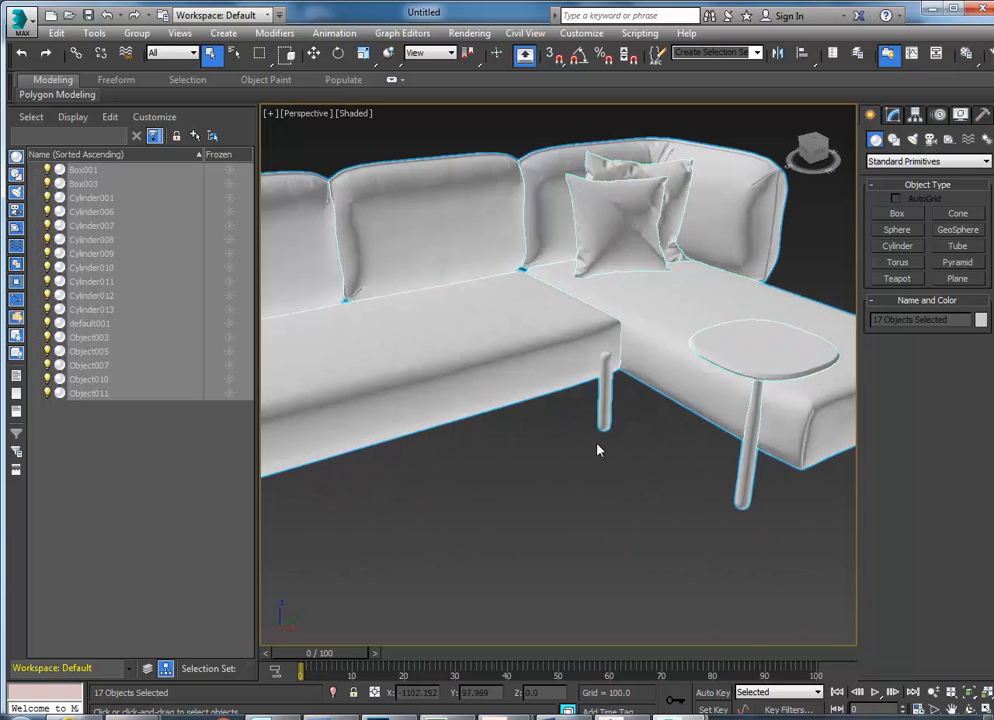
pyautogui.scroll(-5, 597, 450)
pyautogui.scroll(-4, 592, 466)
pyautogui.click(560, 390)
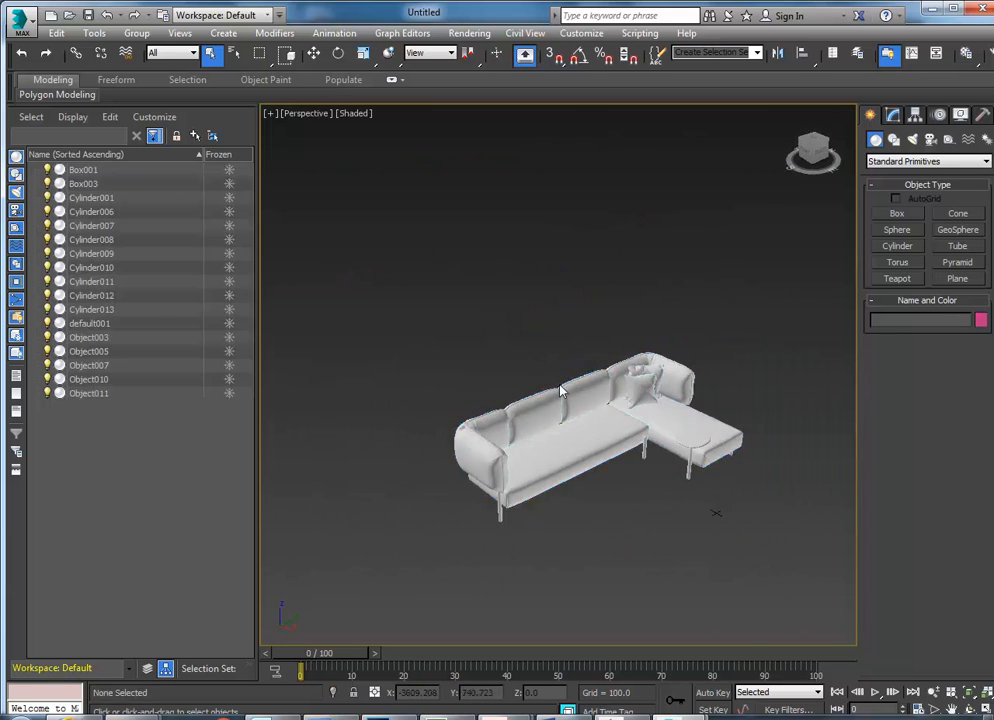
pyautogui.scroll(6, 560, 390)
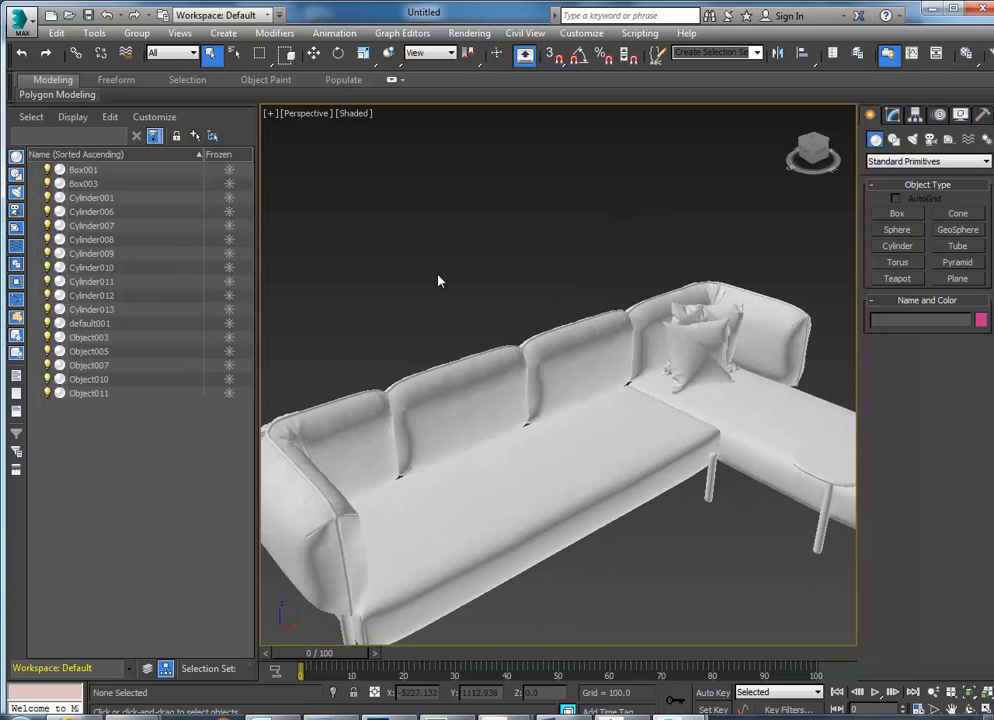
# - Start exporting the sofa scene and set the export file type to AutoCAD (*.DWG)
pyautogui.click(18, 18)
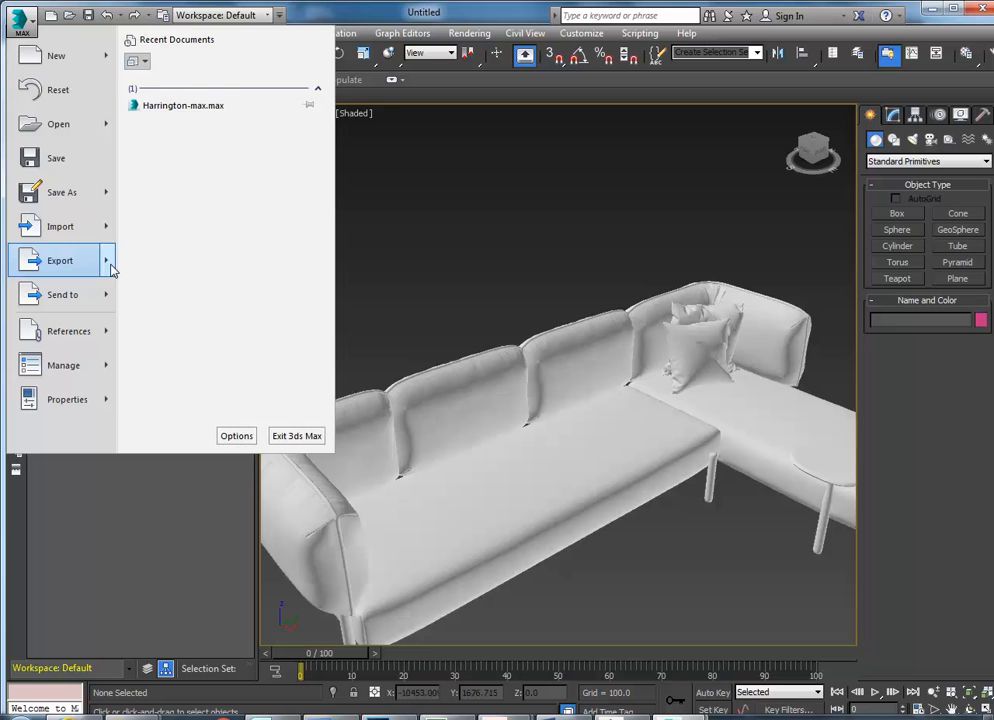
pyautogui.moveTo(112, 268)
pyautogui.click(140, 62)
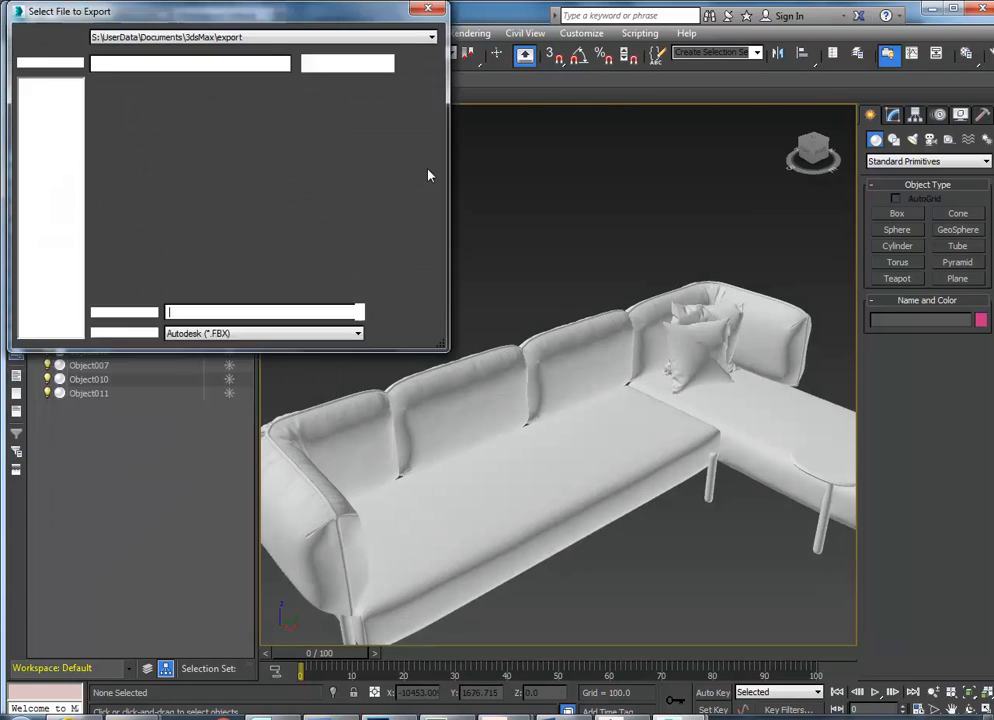
pyautogui.click(342, 573)
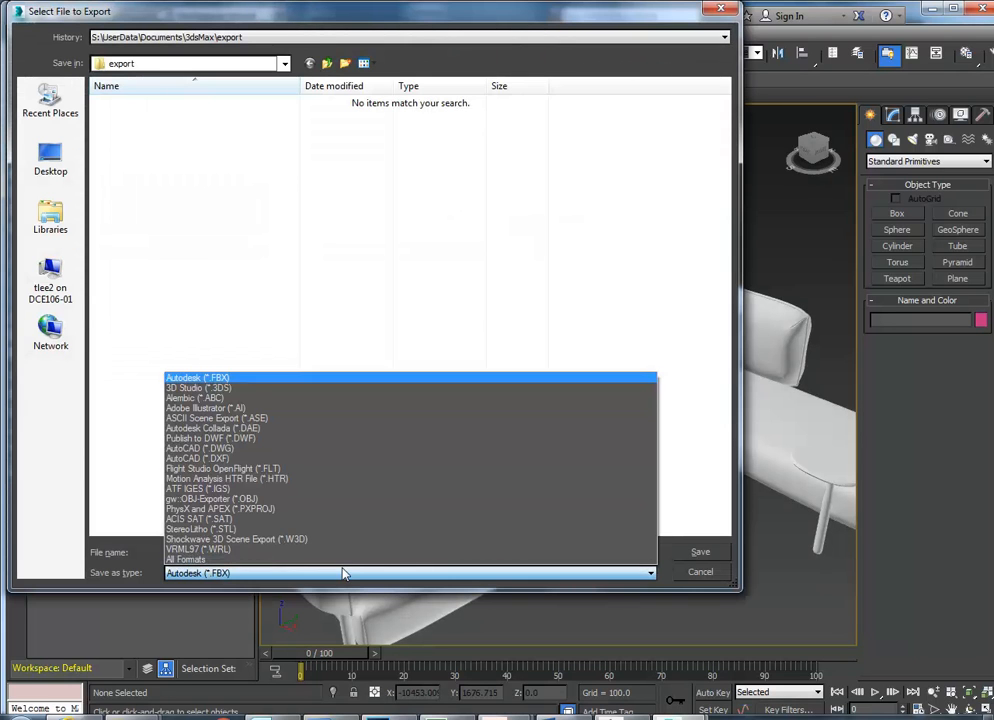
pyautogui.click(218, 460)
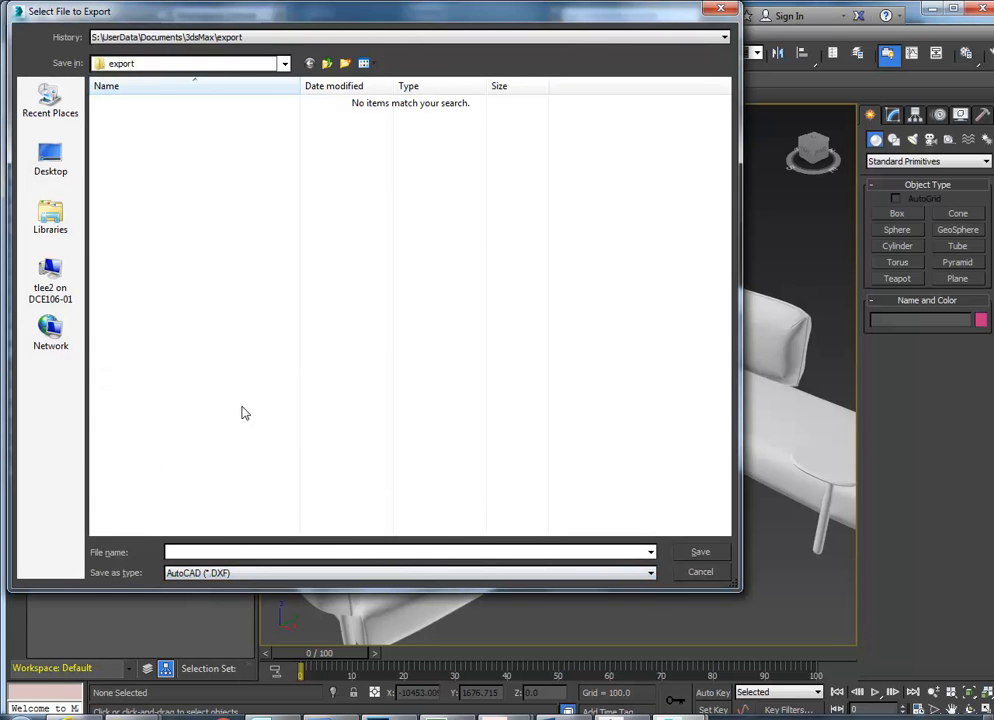
pyautogui.click(245, 573)
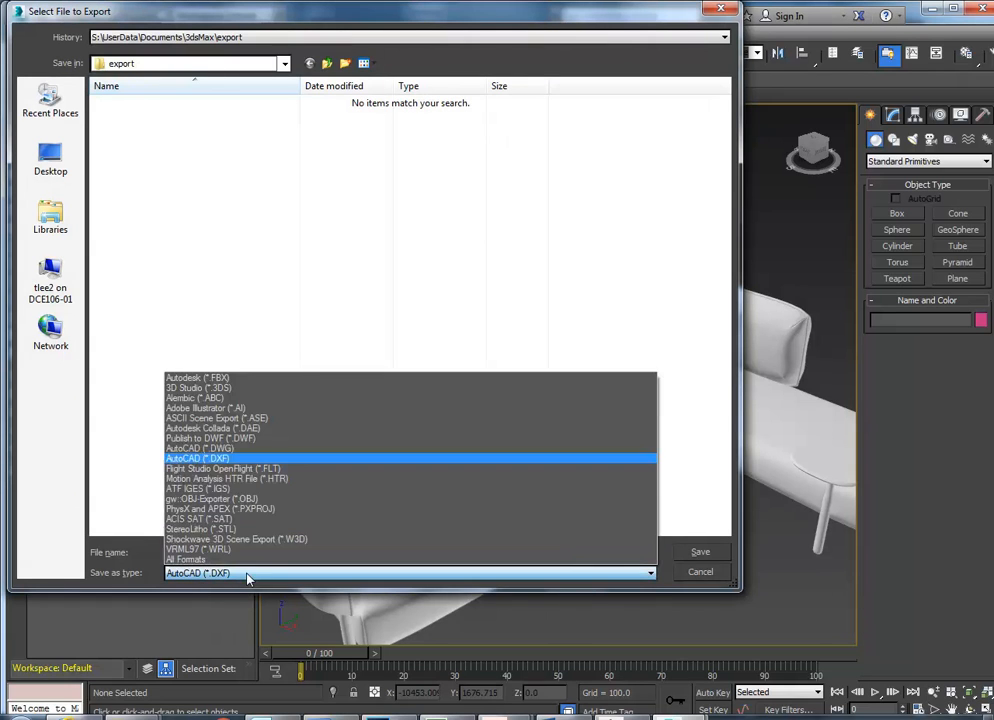
pyautogui.click(205, 447)
# - Set the export location to the 3d models folder inside EDU_DC_InteriorDesign on the StudentResources P: drive
pyautogui.click(182, 63)
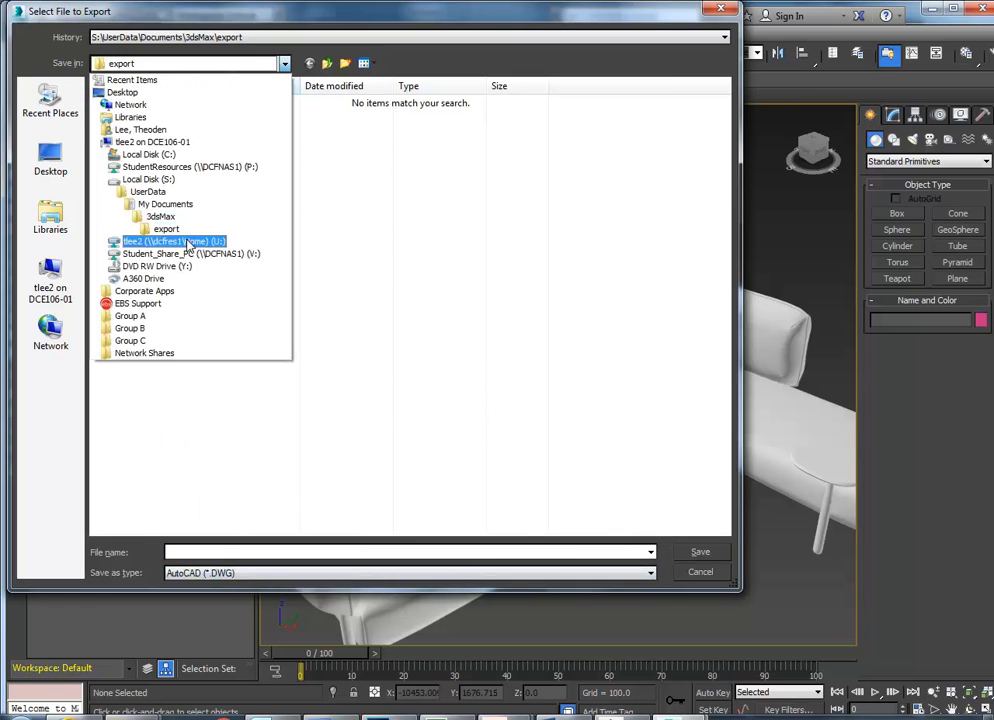
pyautogui.click(195, 167)
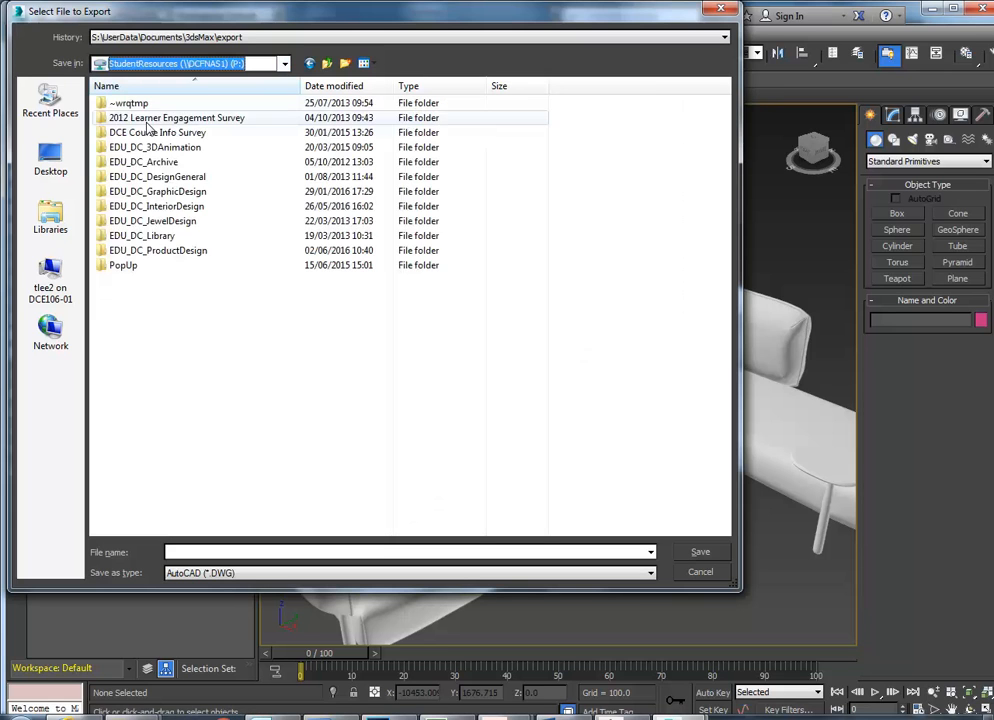
pyautogui.click(146, 219)
pyautogui.click(141, 206)
pyautogui.doubleClick(141, 206)
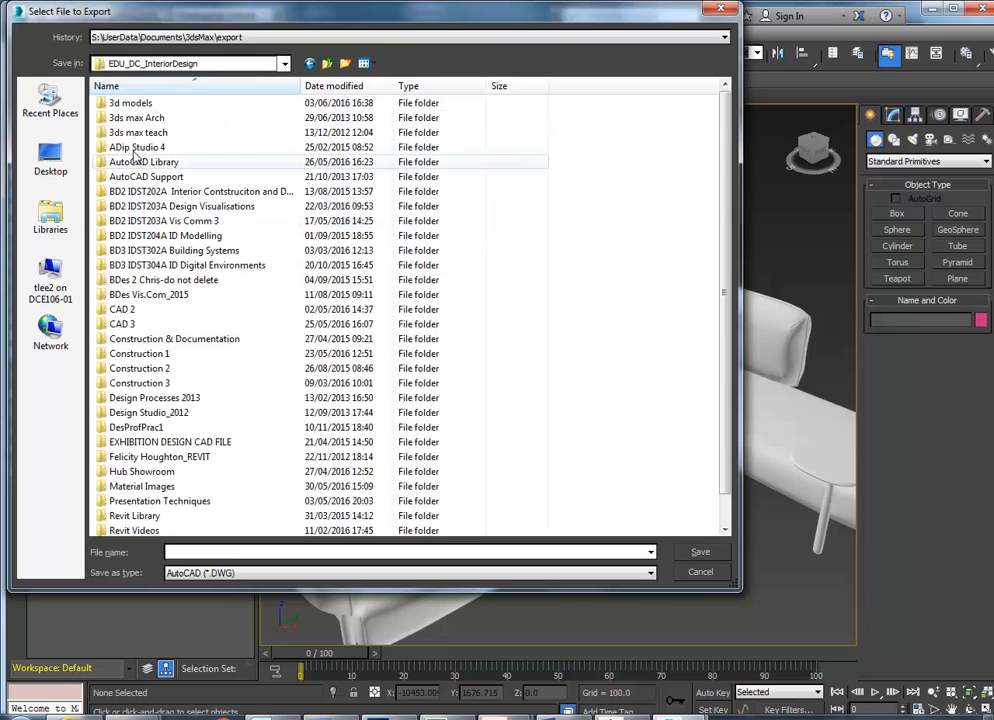
pyautogui.doubleClick(133, 102)
# - Name the export file 3d-sofa and export the entire scene as AutoCAD 2013 DWG with the default geometry options
pyautogui.click(215, 551)
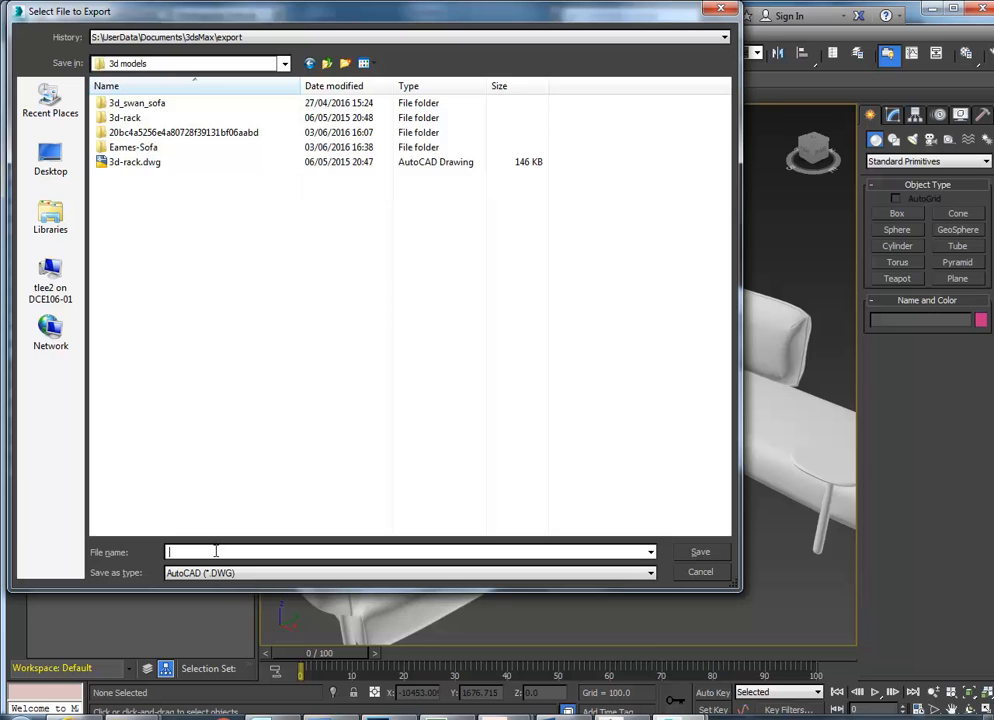
pyautogui.write('3d-sofa')
pyautogui.click(700, 552)
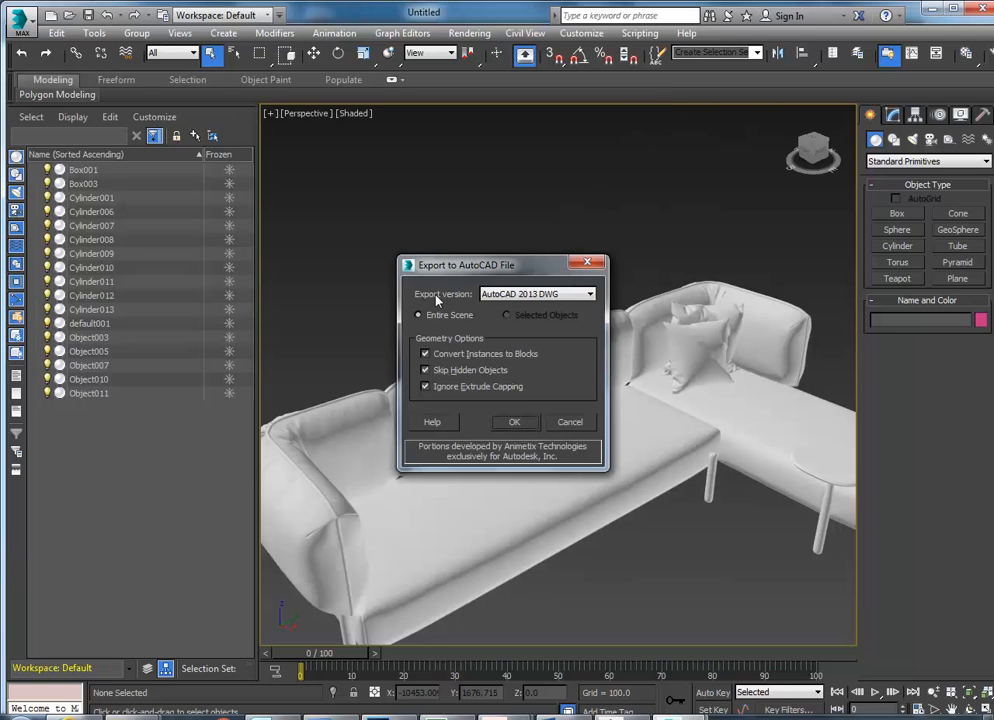
pyautogui.click(514, 422)
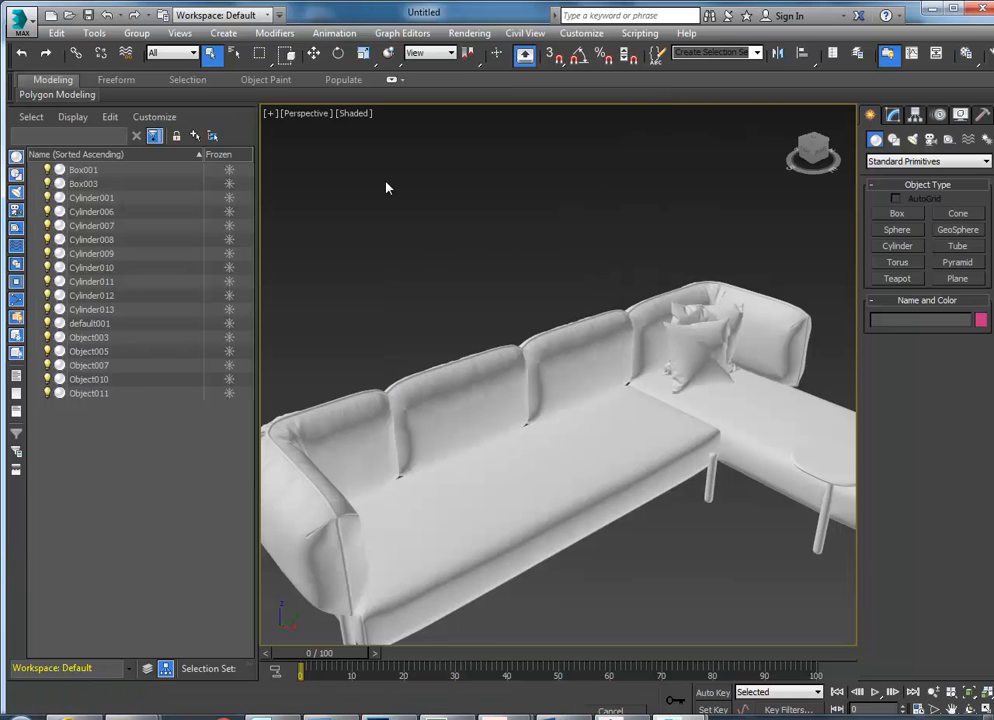